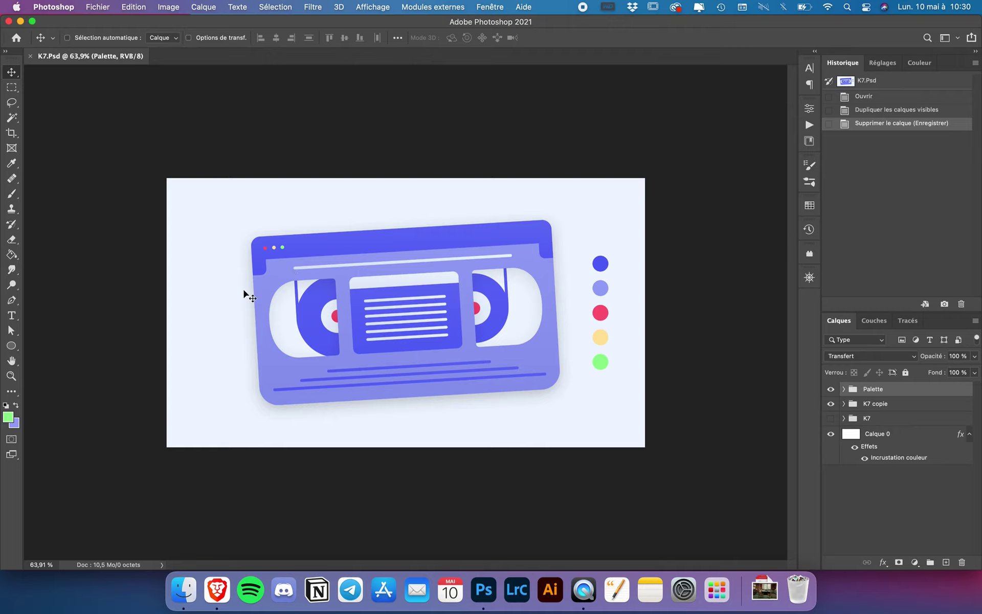
# Zoom the K7.psd cassette view, then bring up the Fichier menu.
pyautogui.scroll(-1, 227, 322)
pyautogui.scroll(-1, 227, 322)
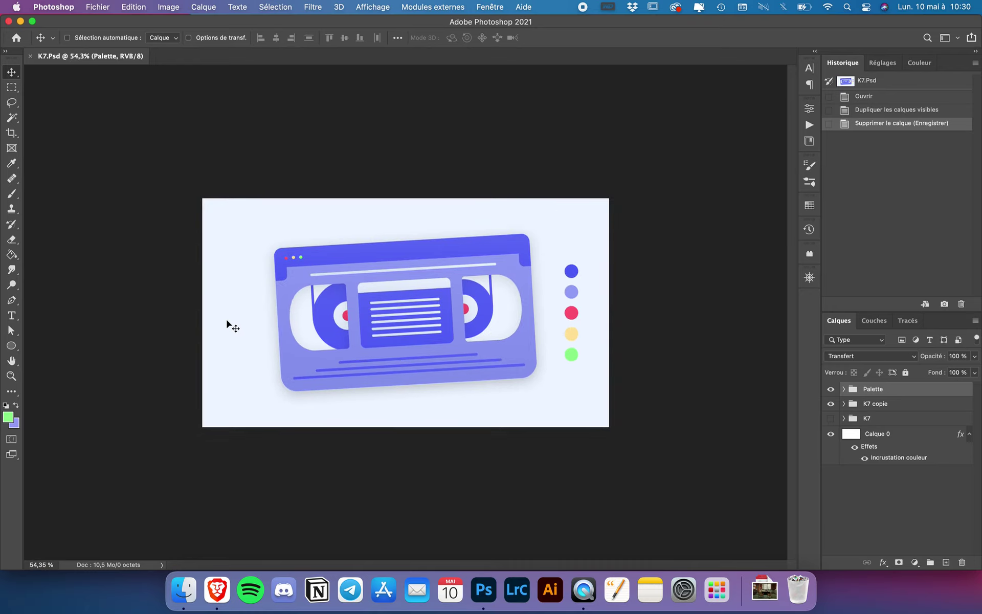
pyautogui.scroll(1, 227, 322)
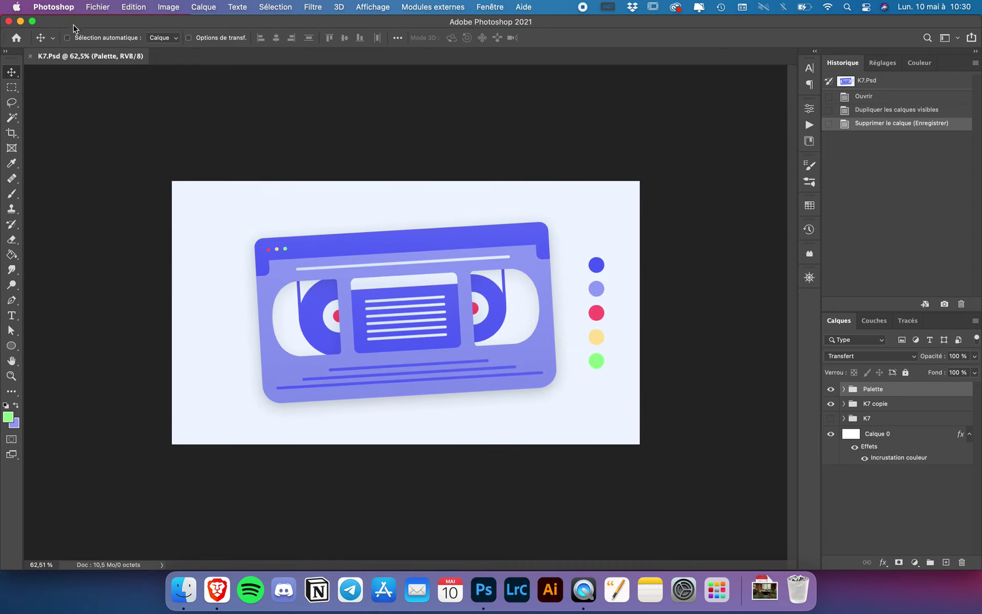
pyautogui.click(95, 7)
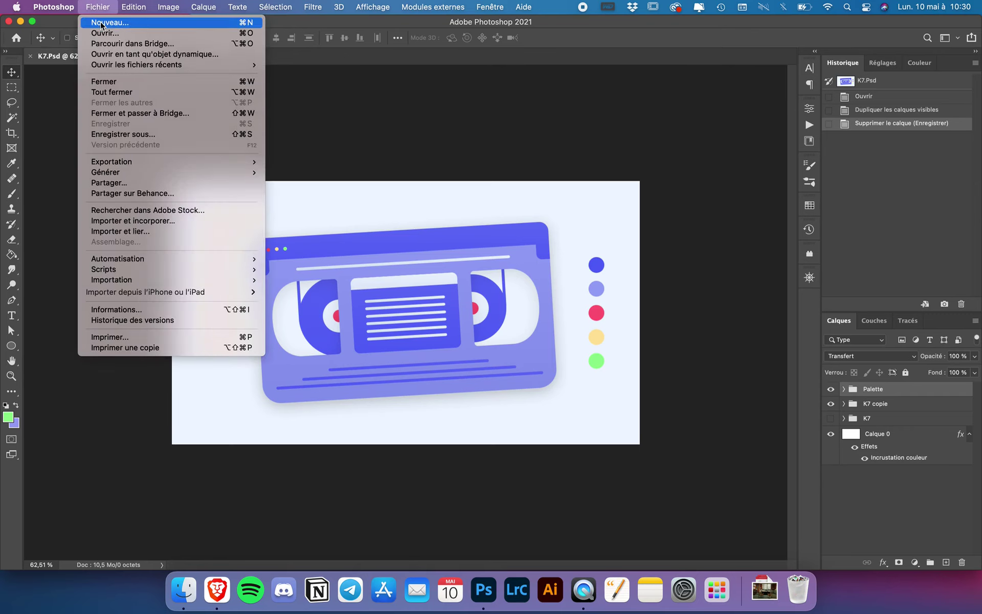
# Create a blank white 2560 × 1440 px document, Sans titre-1.
pyautogui.click(100, 26)
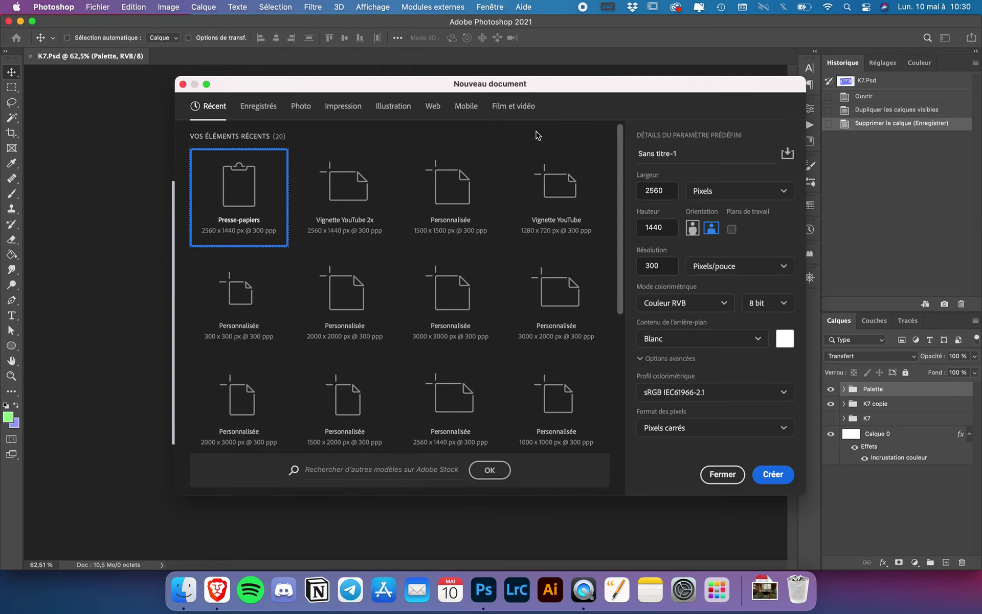
pyautogui.doubleClick(671, 195)
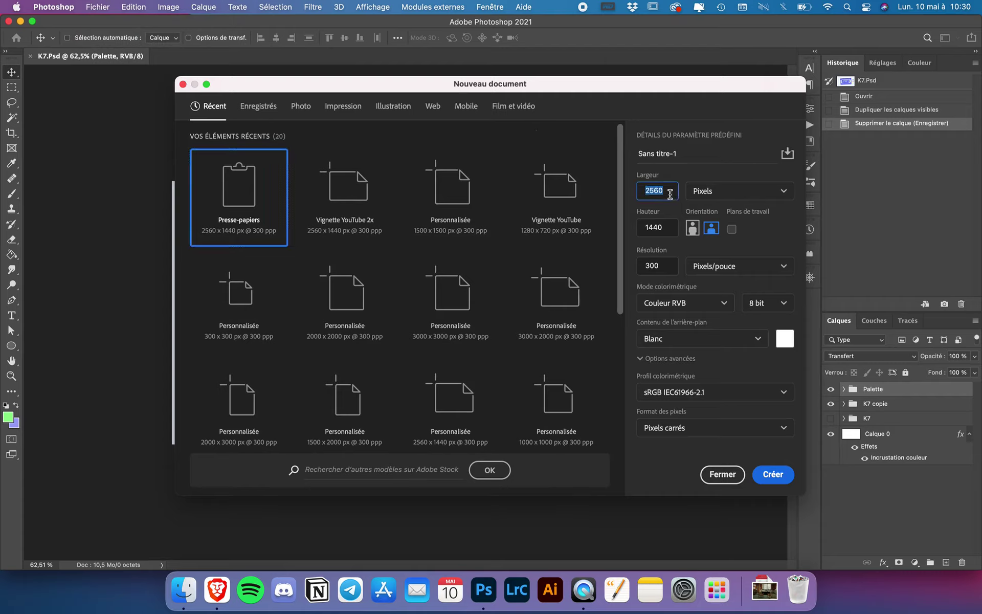
pyautogui.doubleClick(670, 226)
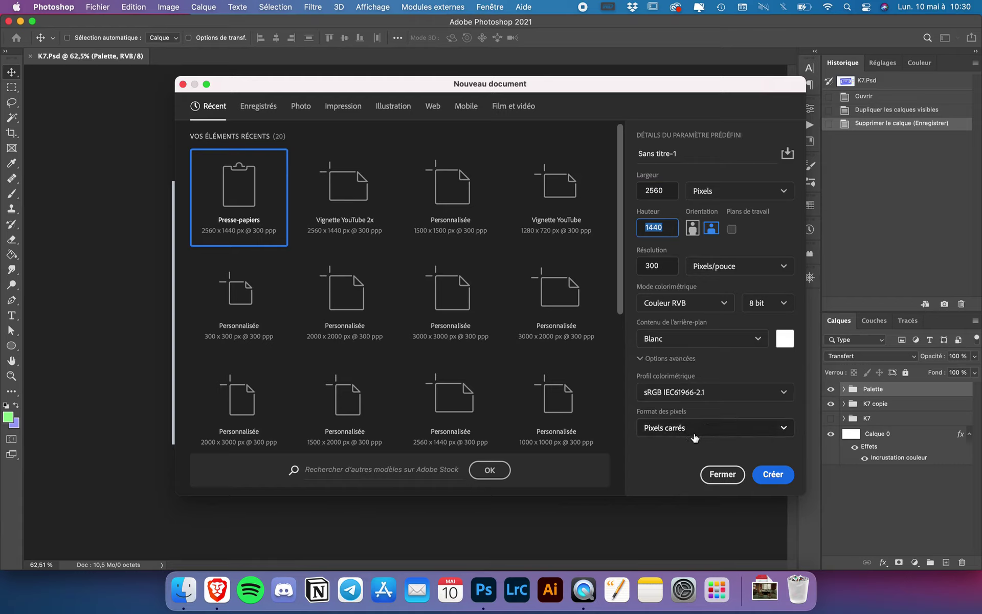
pyautogui.click(781, 476)
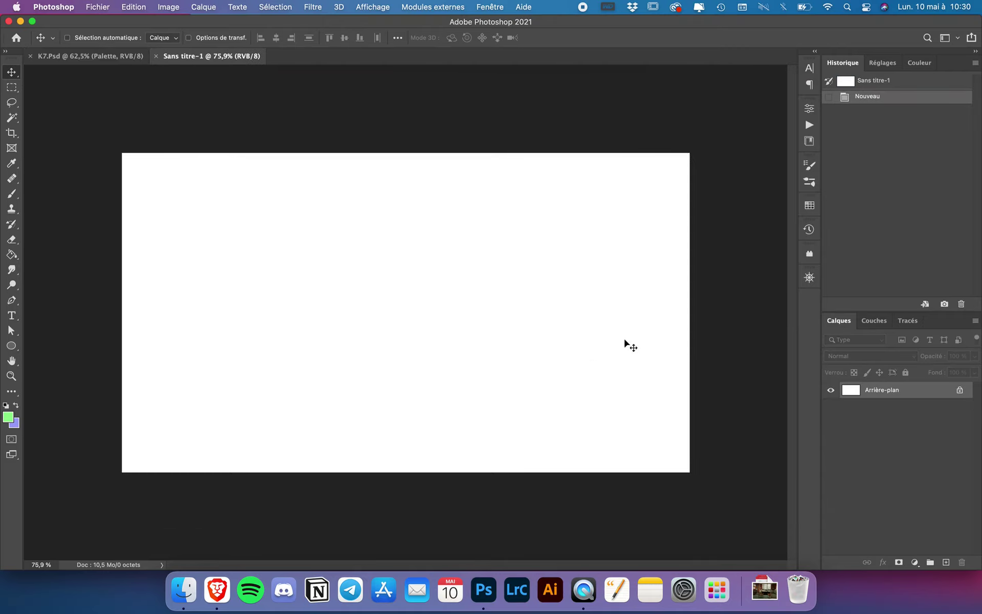
# Unlock the background layer and give it a #eef5ff pale blue colour overlay.
pyautogui.click(960, 391)
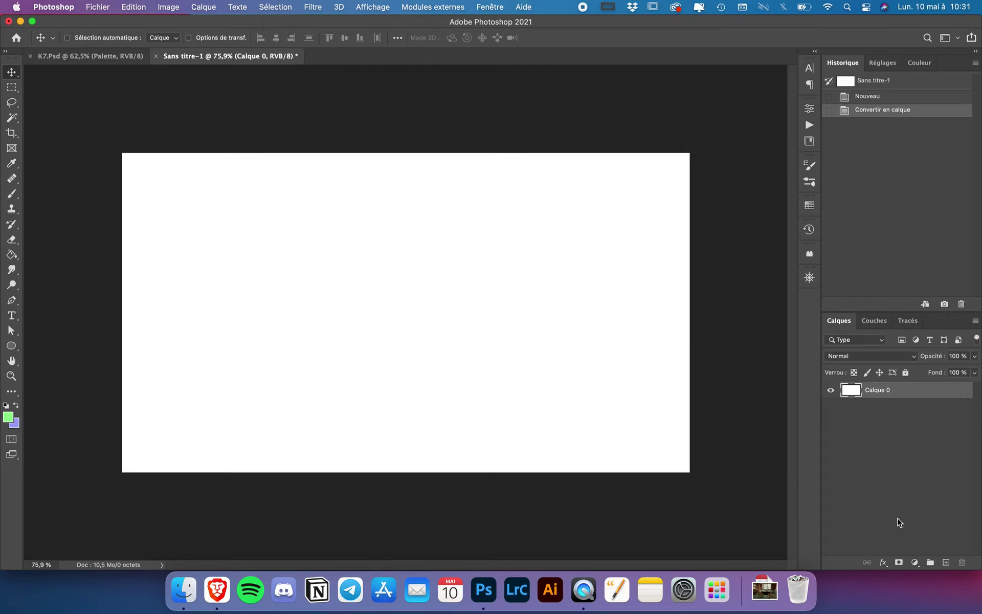
pyautogui.click(884, 562)
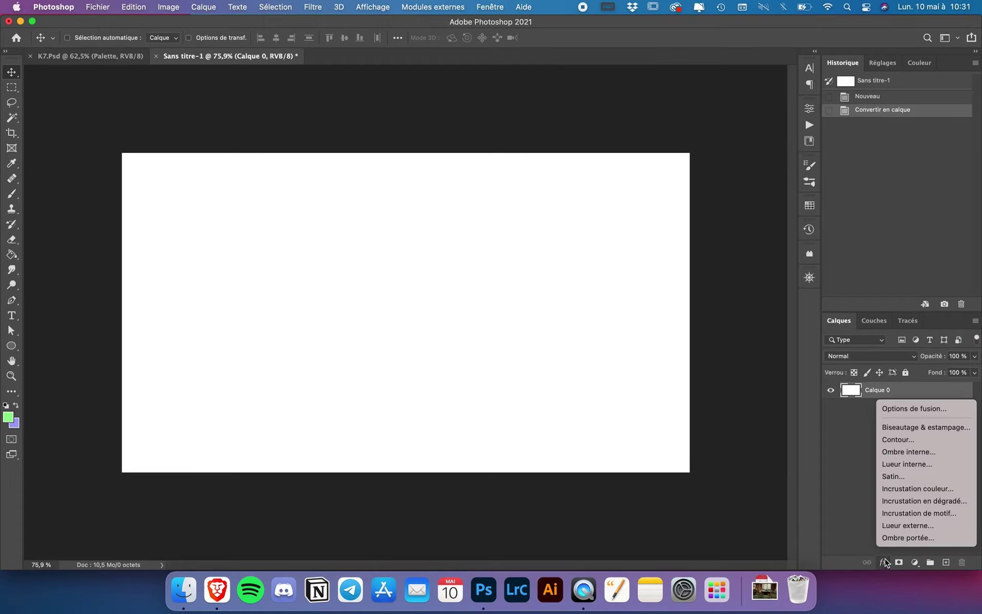
pyautogui.click(919, 489)
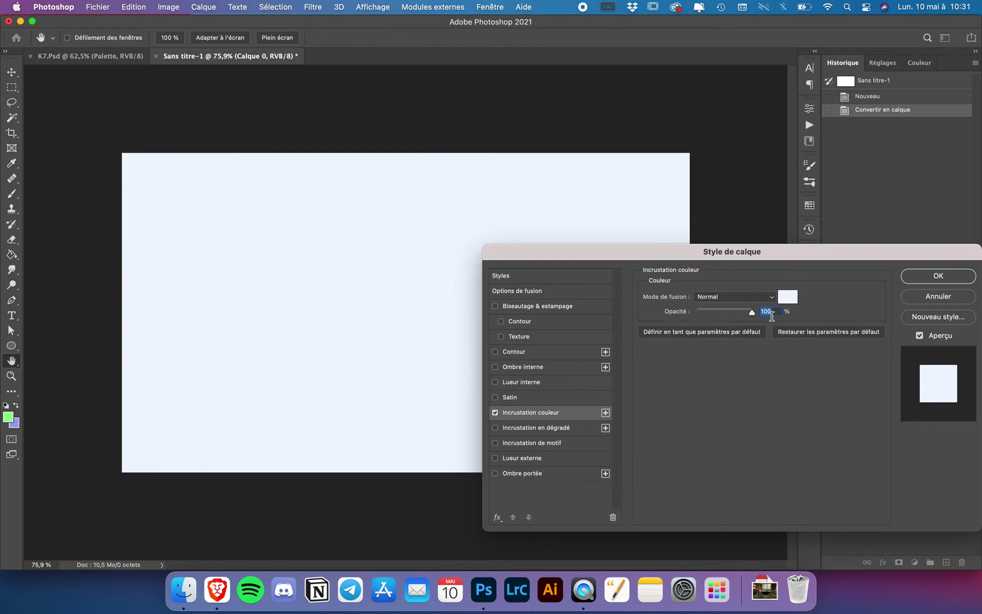
pyautogui.click(789, 297)
pyautogui.click(860, 445)
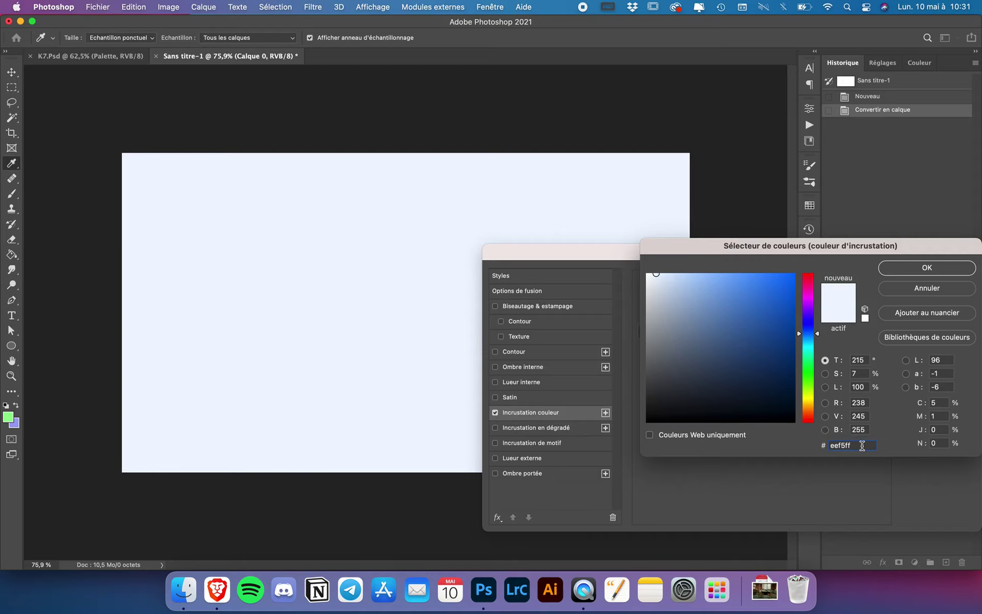
pyautogui.click(927, 268)
pyautogui.click(929, 276)
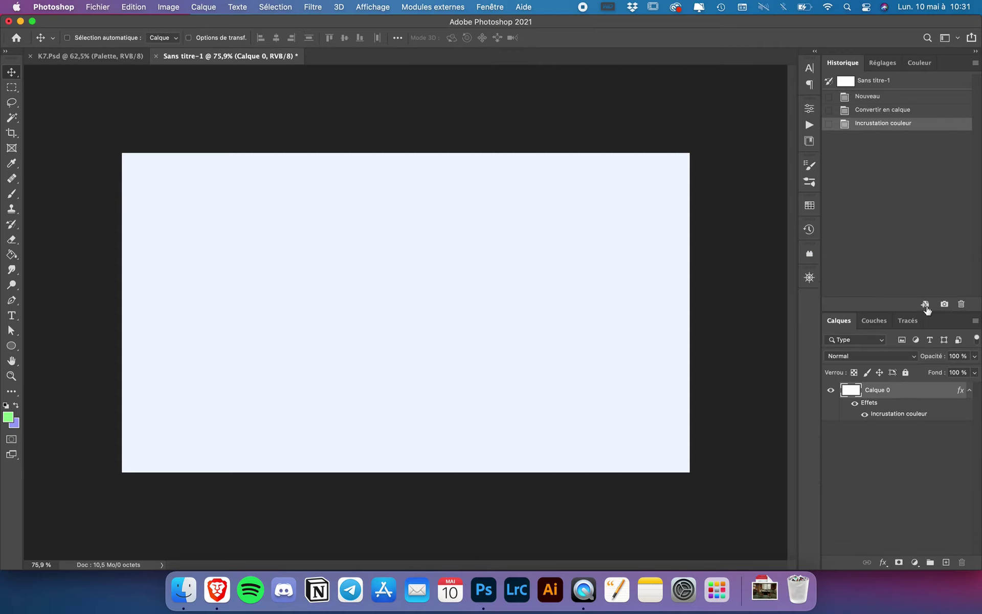
# Rename the unlocked background layer to Fond.
pyautogui.doubleClick(879, 390)
pyautogui.write('Fond')
pyautogui.press('Return')
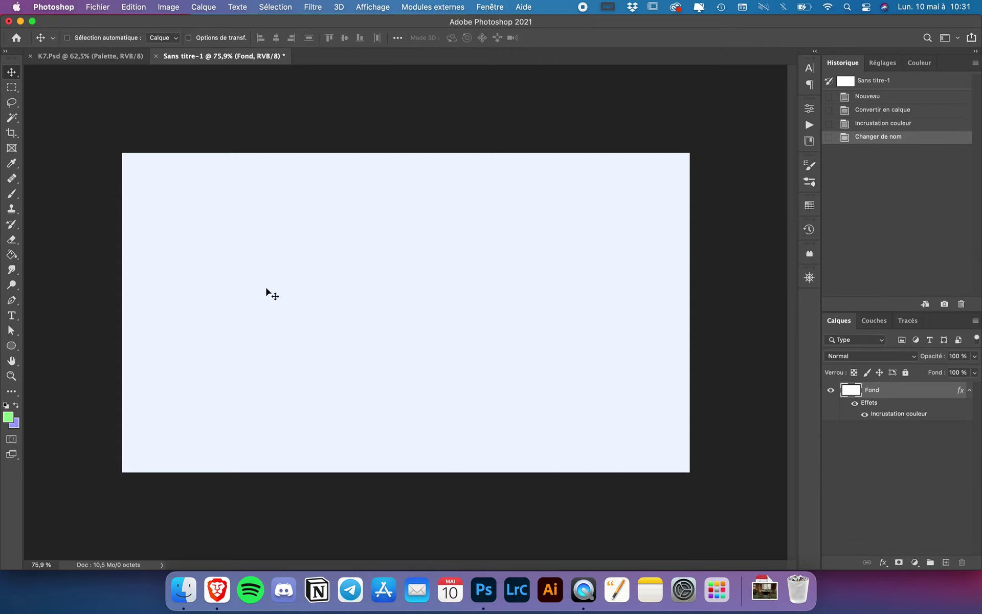
# With the Ellipse tool, draw an 84 px circle near the upper right of Sans titre-1.
pyautogui.click(13, 350)
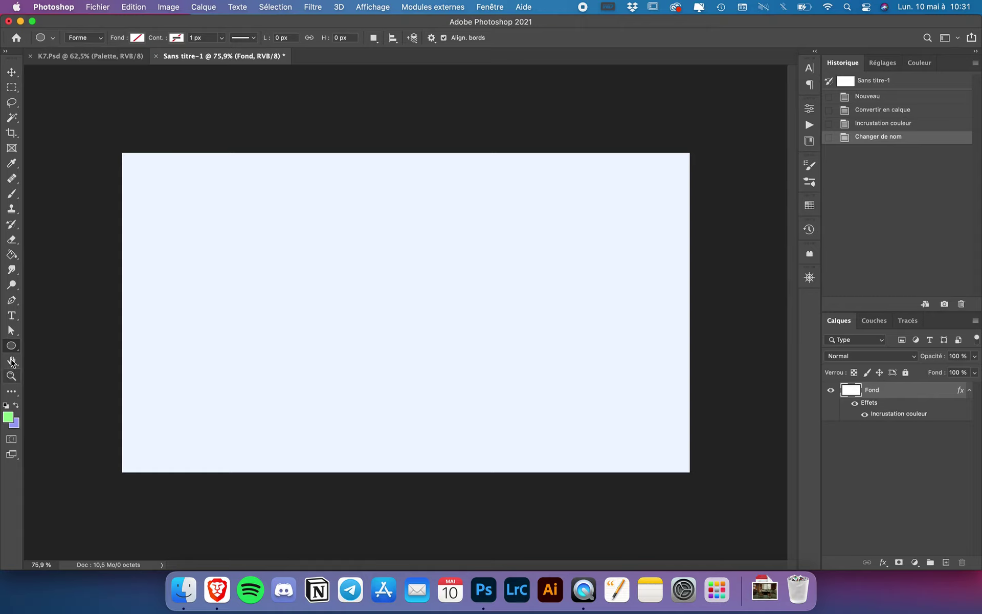
pyautogui.rightClick(12, 346)
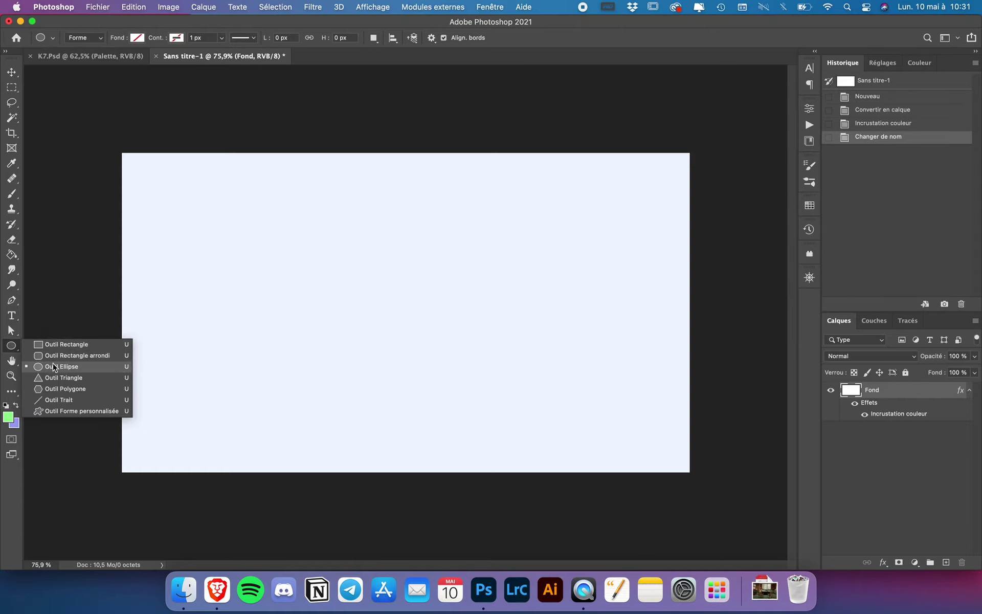
pyautogui.click(54, 367)
pyautogui.click(104, 58)
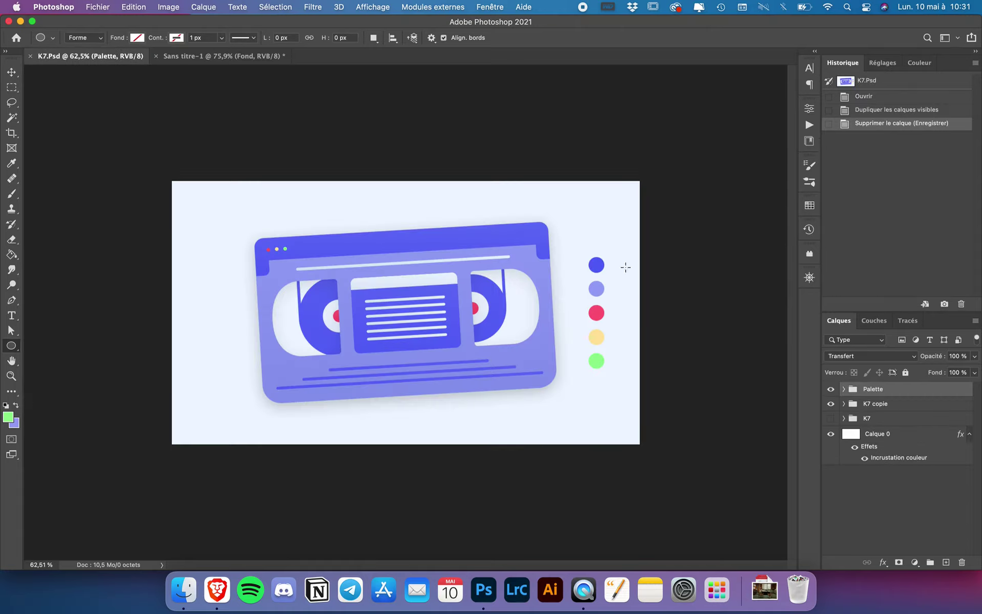
pyautogui.click(232, 56)
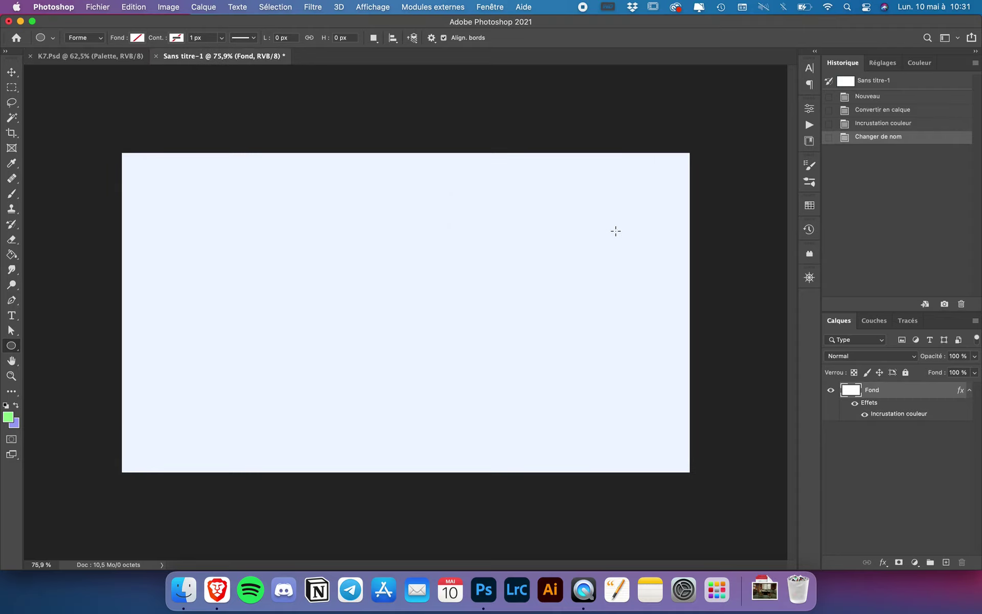
pyautogui.moveTo(616, 231); pyautogui.dragTo(636, 250)
pyautogui.scroll(-2, 527, 248)
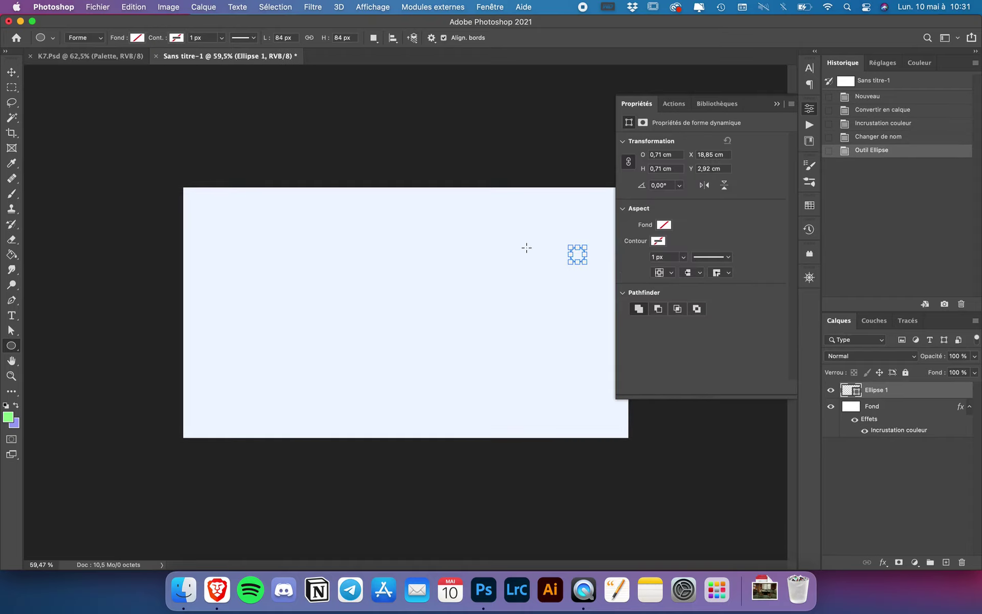
pyautogui.scroll(-1, 432, 250)
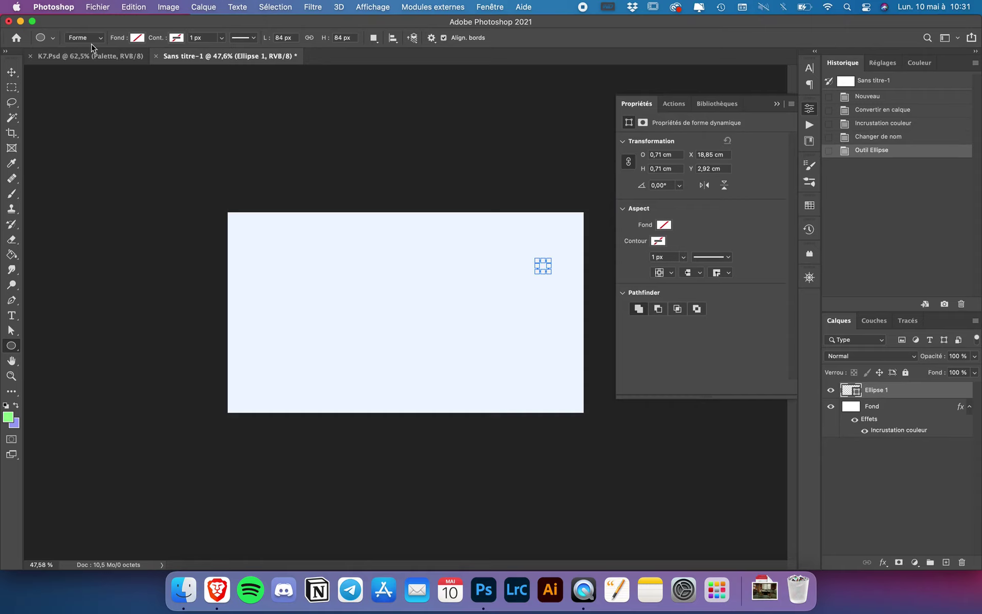
# Fill the circle with blue #5464F7.
pyautogui.click(137, 38)
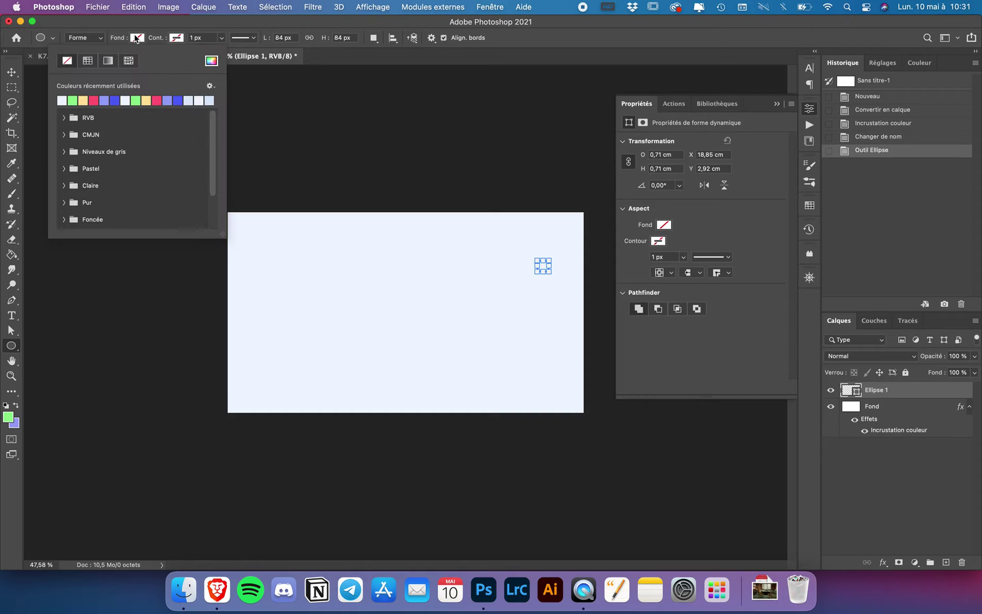
pyautogui.click(211, 62)
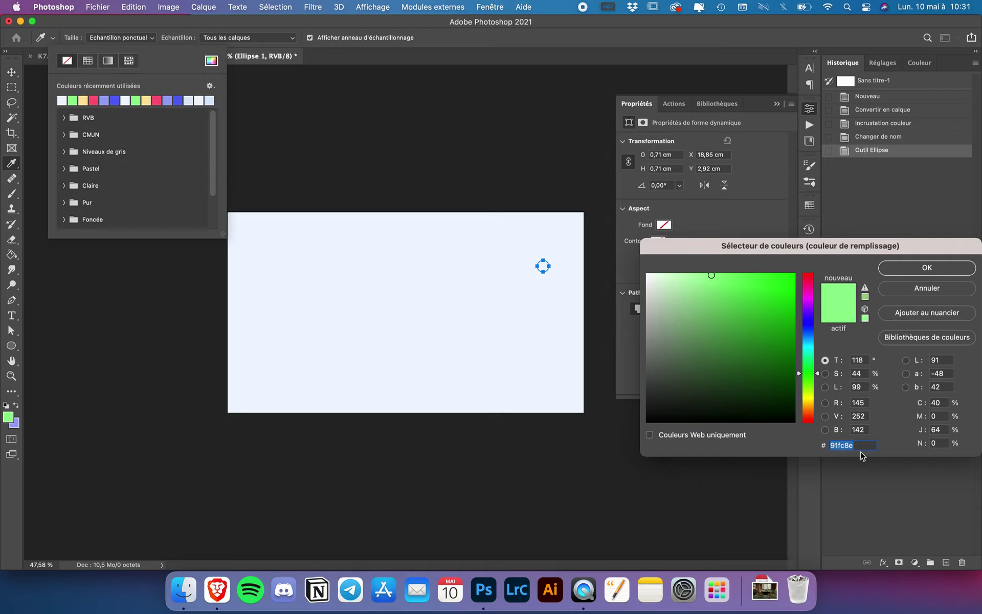
pyautogui.write('54')
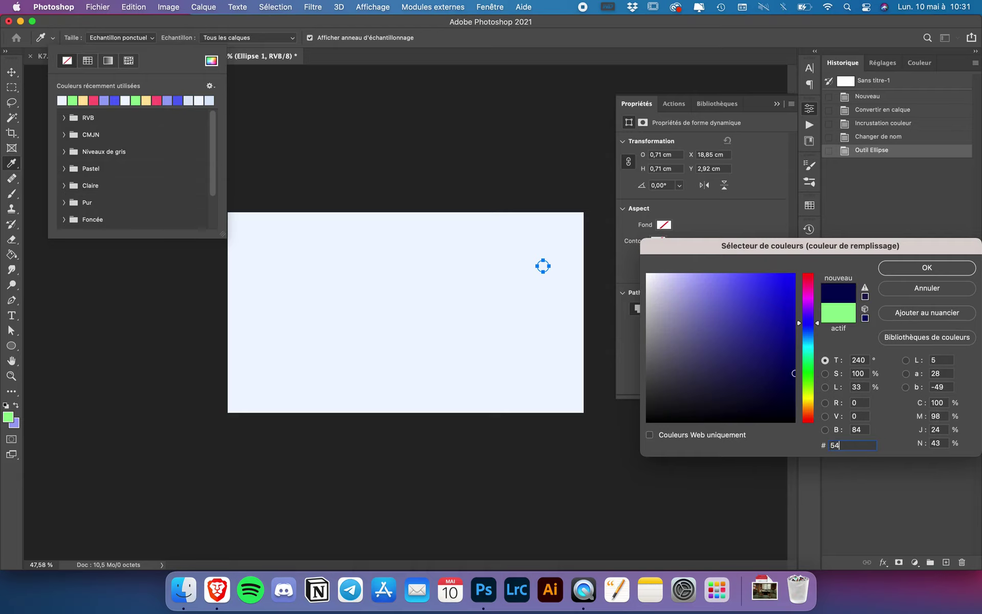
pyautogui.write('64')
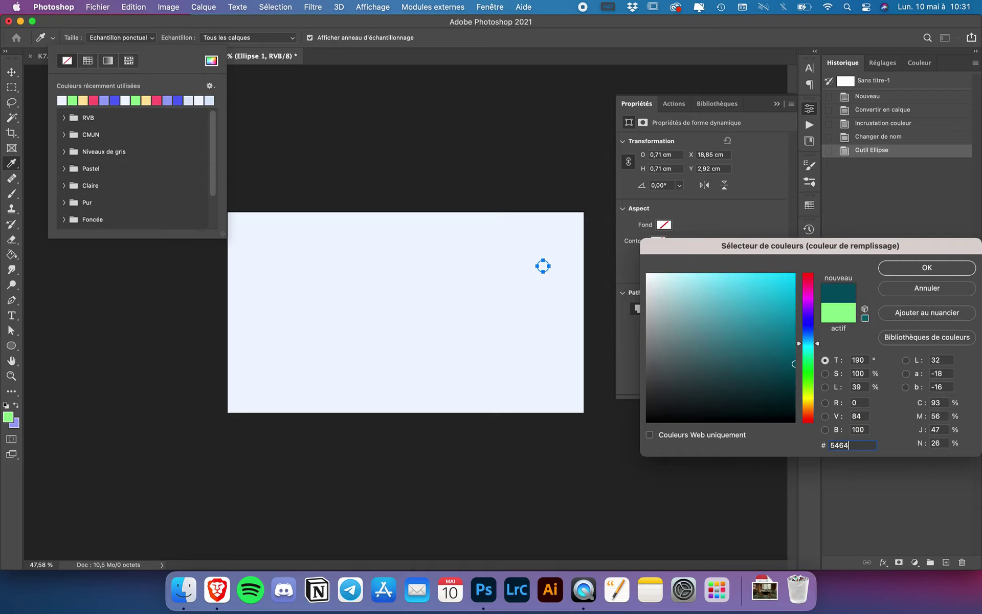
pyautogui.write('F7')
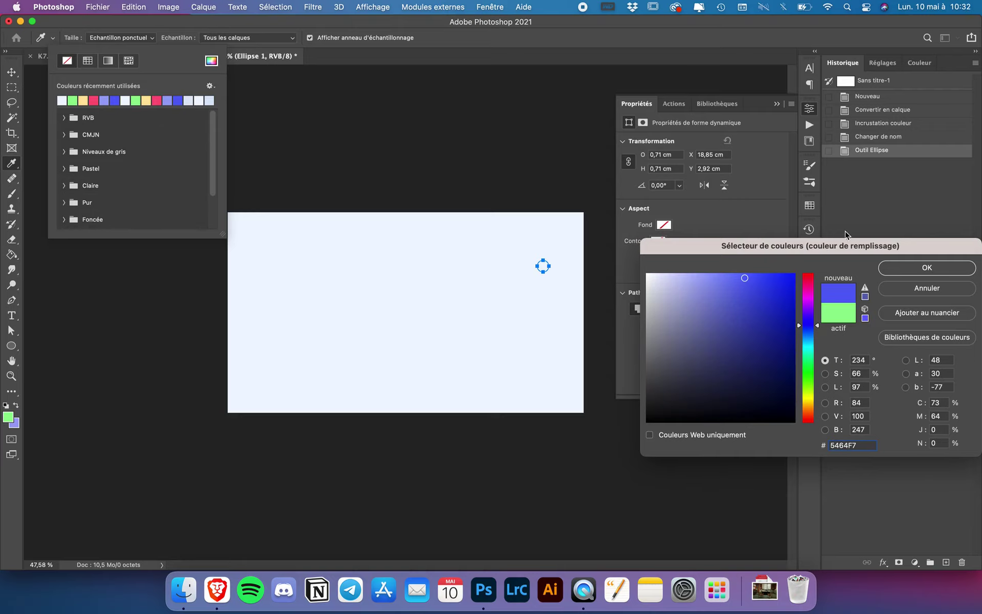
pyautogui.click(896, 271)
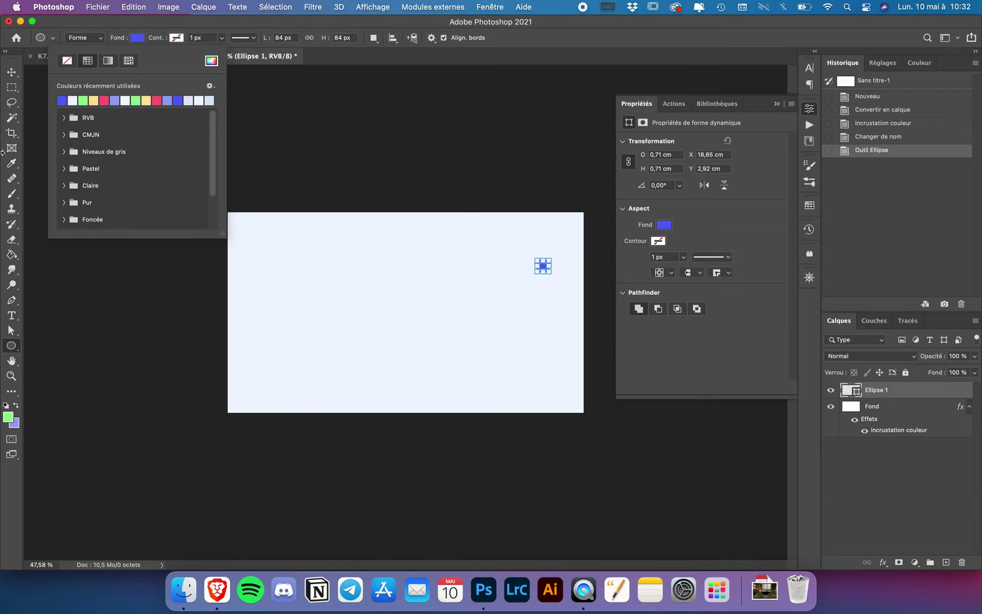
# Move the blue circle slightly higher and start duplicating it.
pyautogui.click(12, 72)
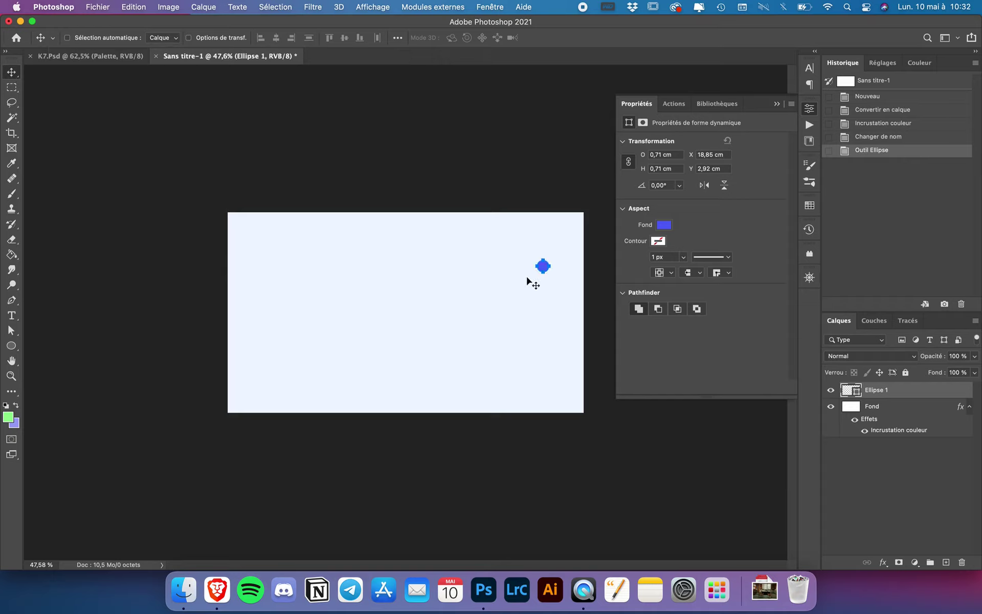
pyautogui.click(509, 283)
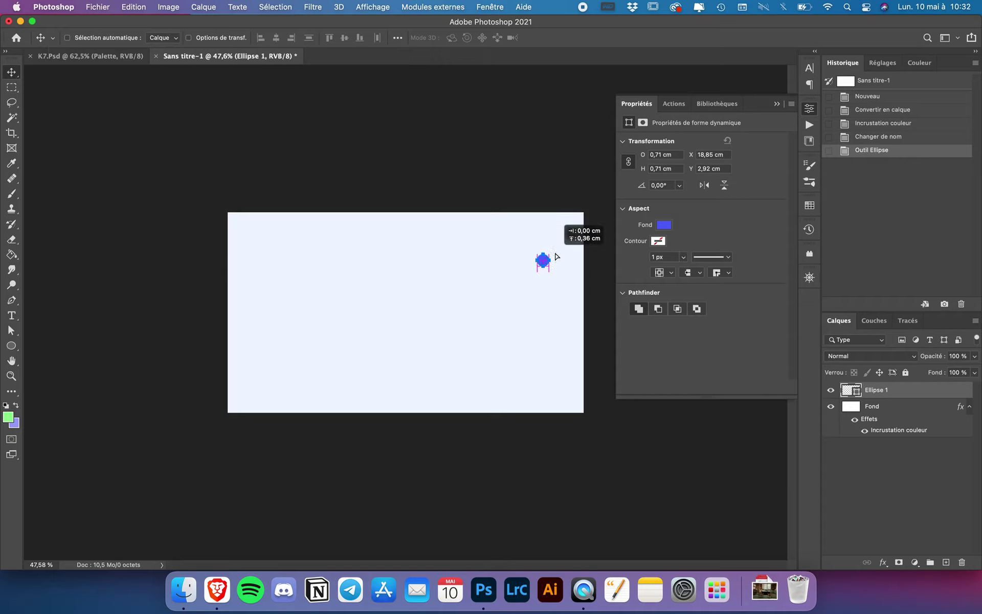
pyautogui.moveTo(556, 263); pyautogui.dragTo(556, 257)
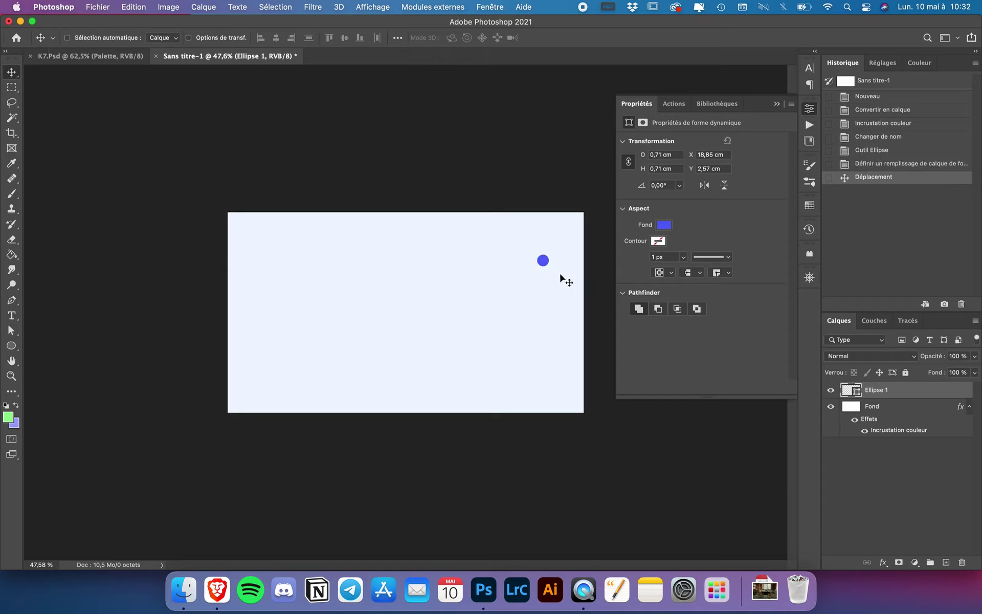
pyautogui.scroll(1, 566, 279)
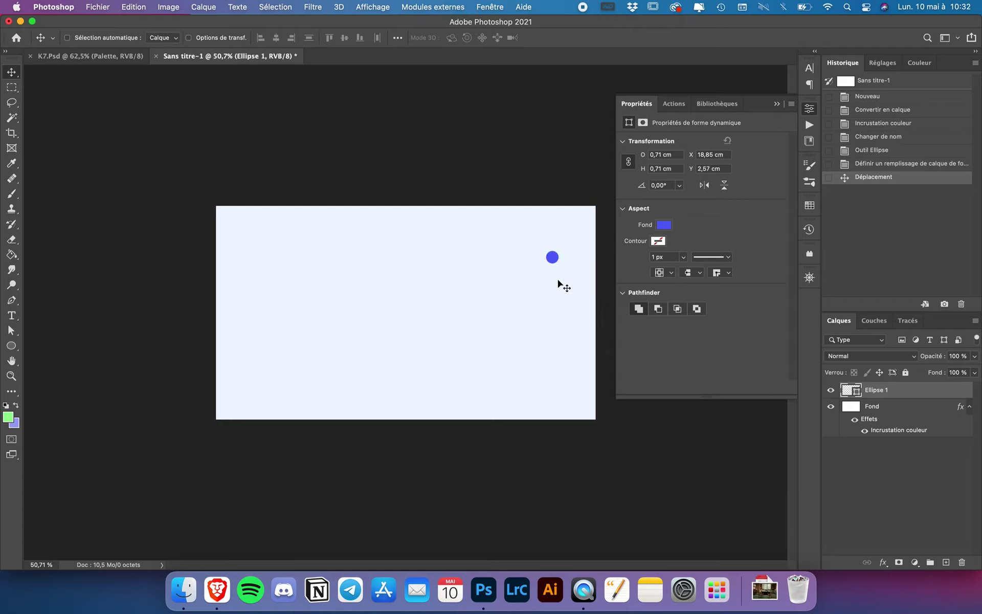
pyautogui.press('super')
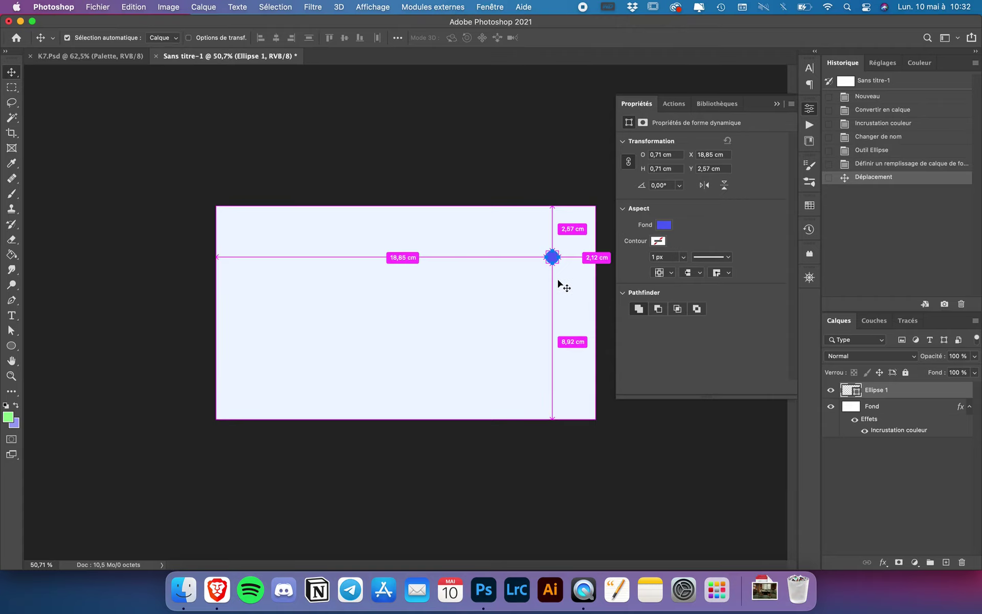
pyautogui.press('super+j')
# Place the circle copy below the first and fill it light violet #9AA5F6.
pyautogui.moveTo(566, 244); pyautogui.dragTo(567, 266)
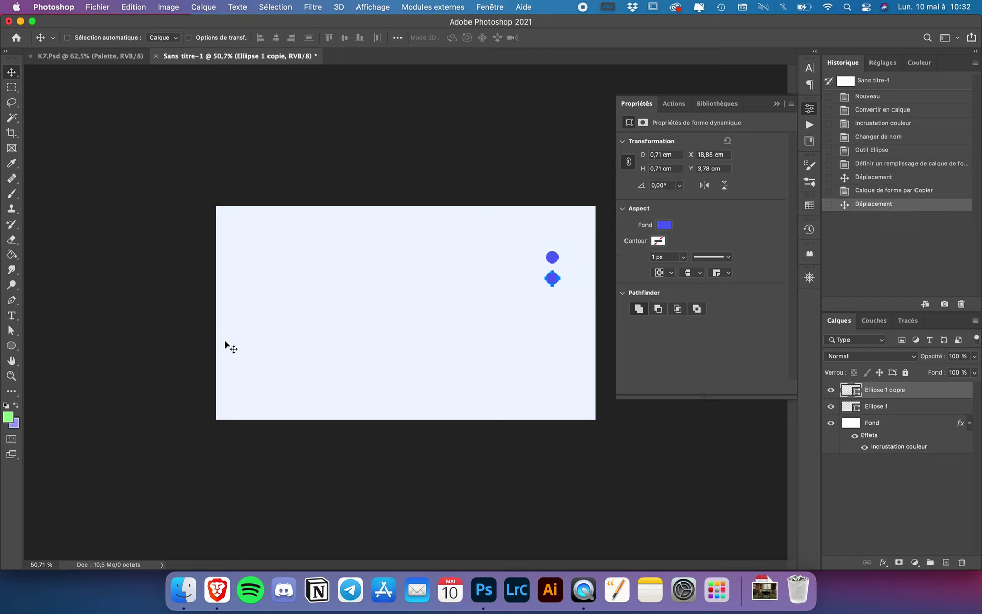
pyautogui.click(9, 348)
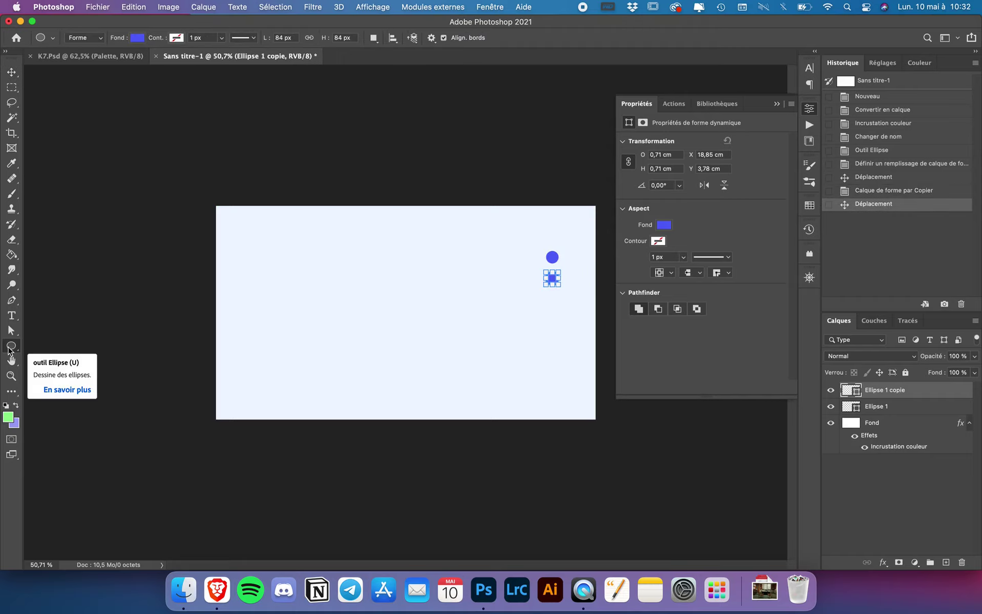
pyautogui.click(141, 39)
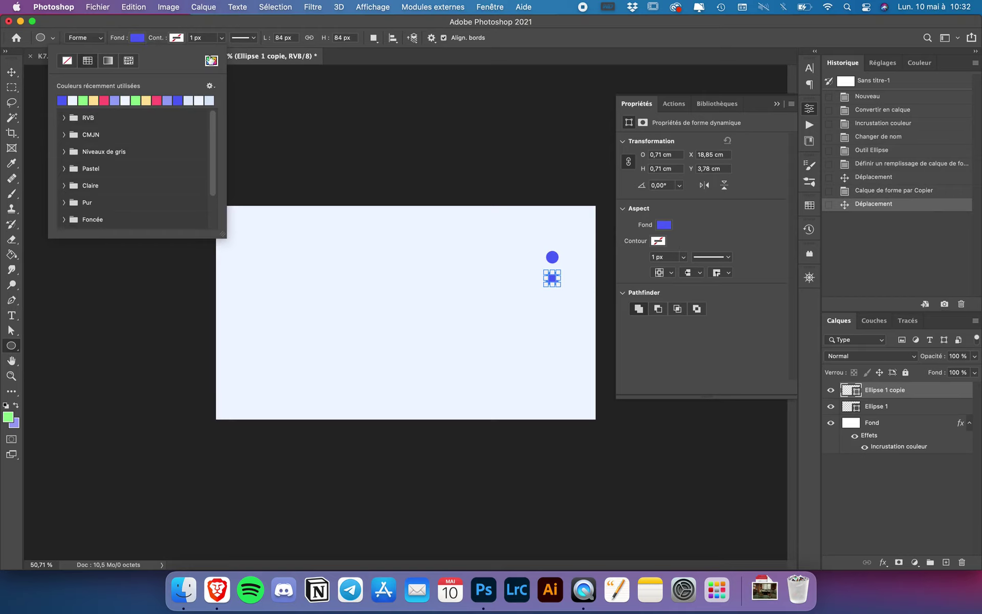
pyautogui.click(211, 61)
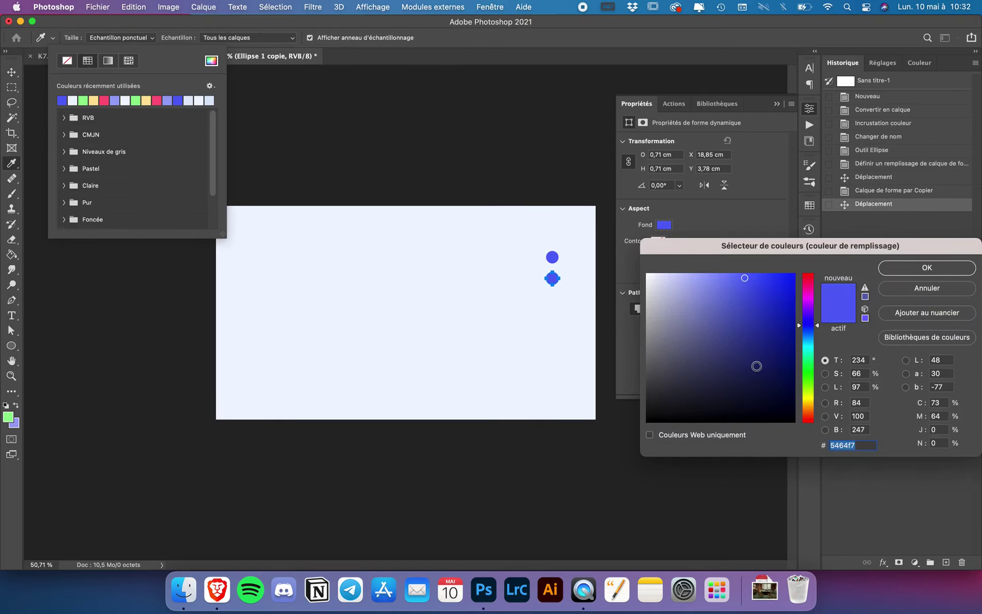
pyautogui.write('9')
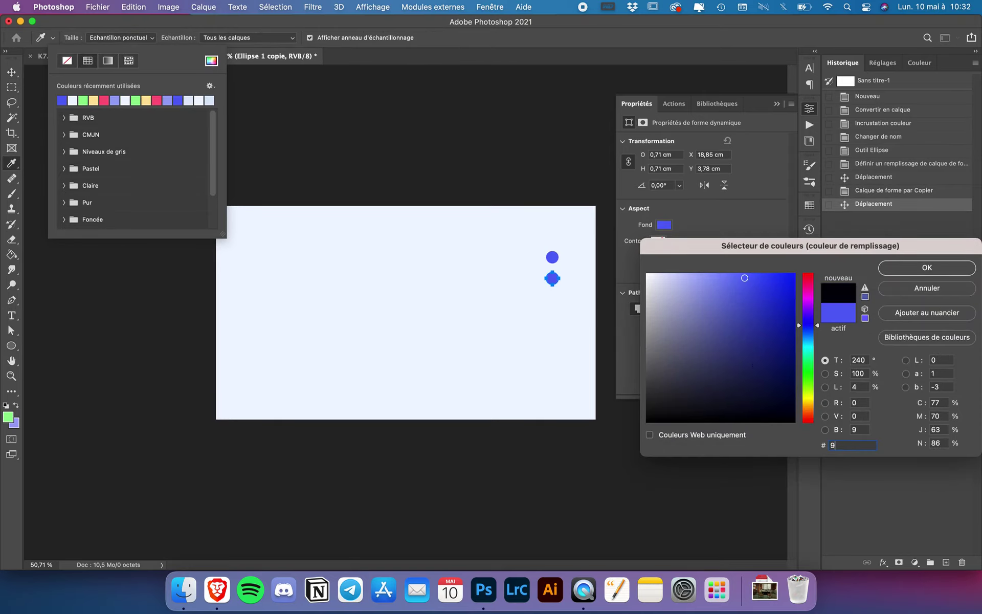
pyautogui.write('AA')
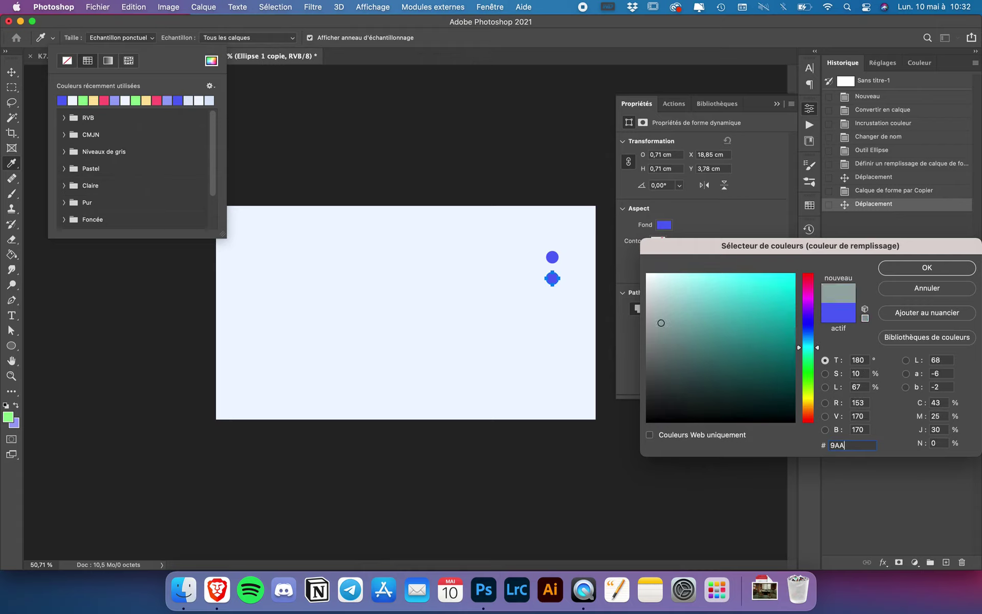
pyautogui.write('5F')
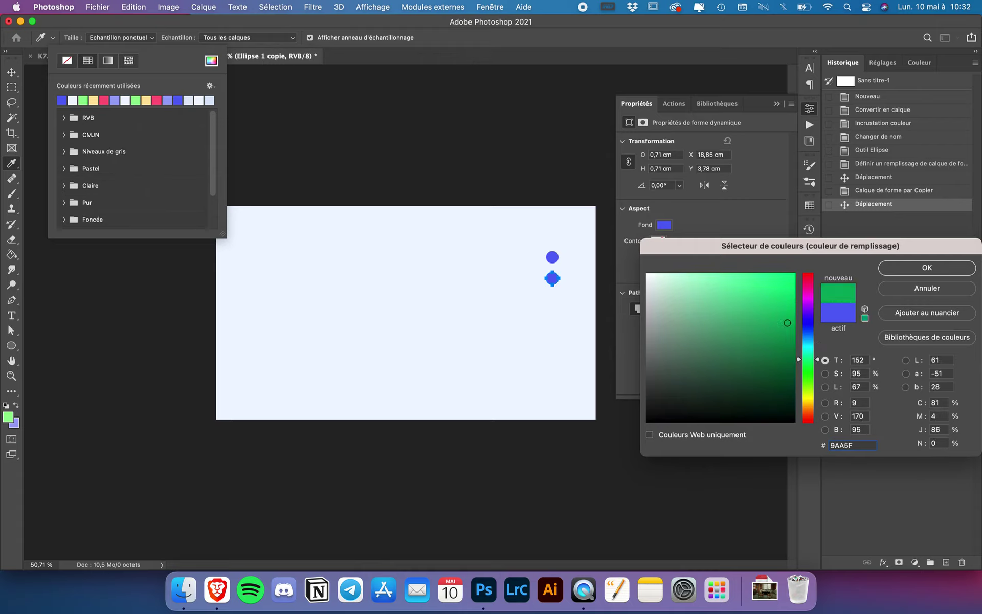
pyautogui.write('6')
pyautogui.press('Return')
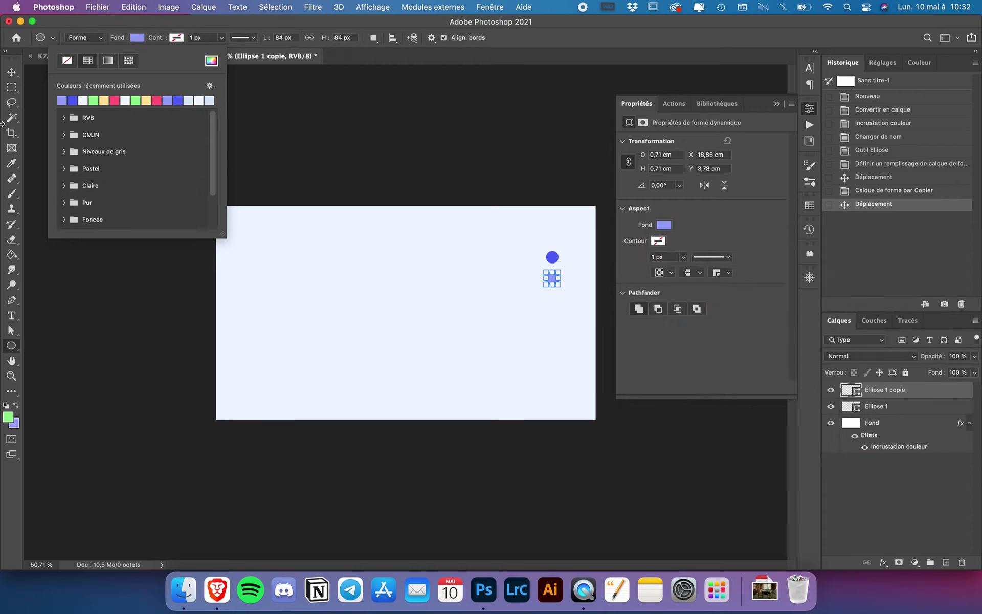
# Duplicate the violet dot downward into a column of five dots.
pyautogui.click(11, 71)
pyautogui.press('super+j')
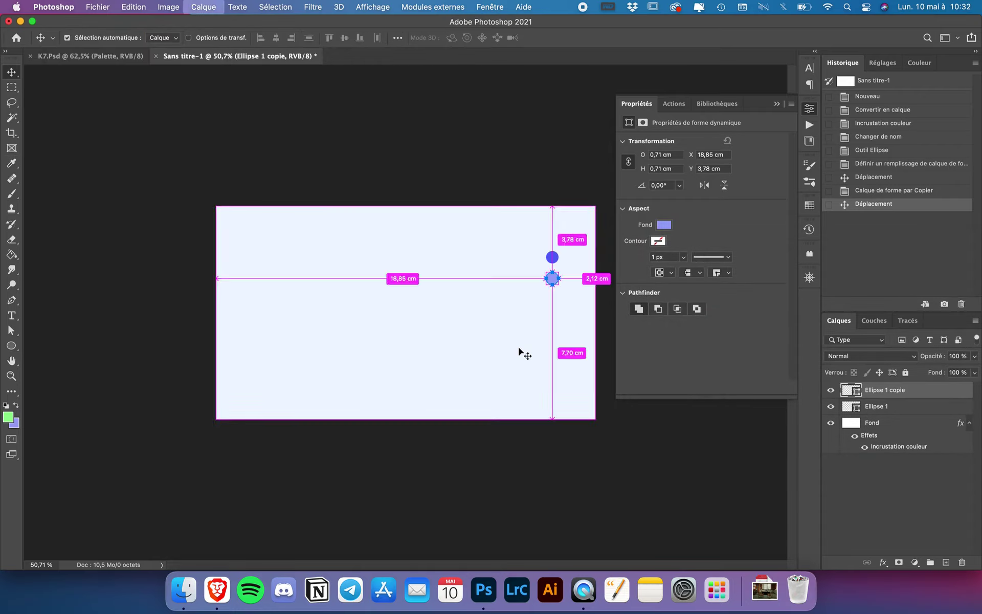
pyautogui.moveTo(572, 297); pyautogui.dragTo(582, 343)
pyautogui.press('super+j')
pyautogui.press('super+j')
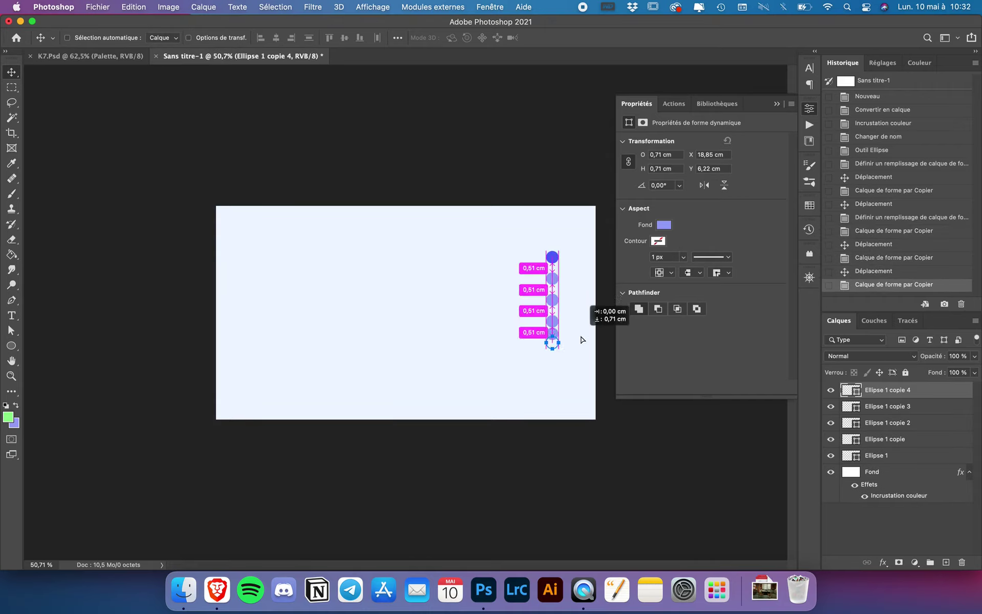
pyautogui.click(894, 422)
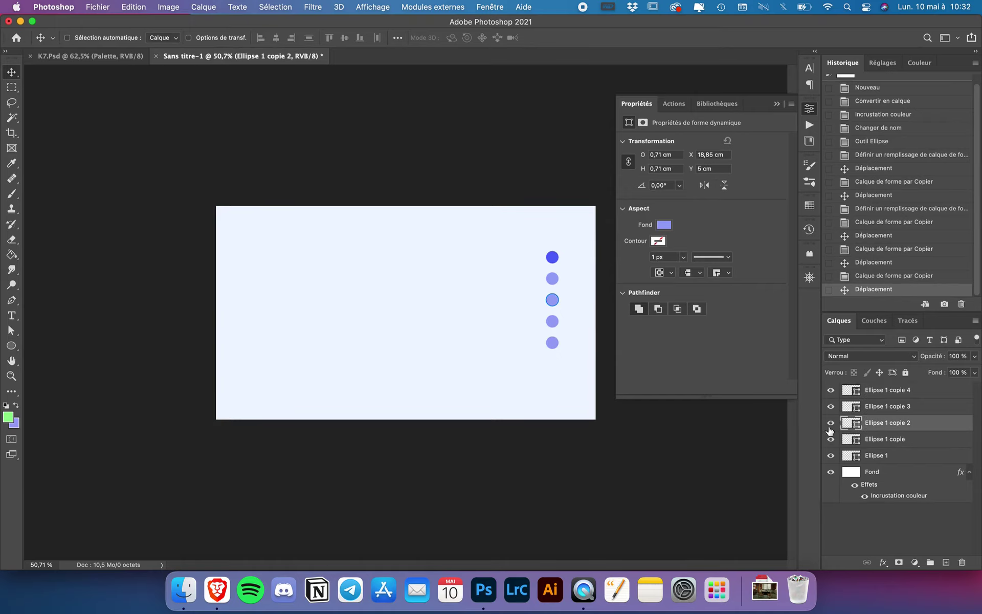
# Recolour the middle dot pink #FF5B7A.
pyautogui.click(11, 331)
pyautogui.click(202, 37)
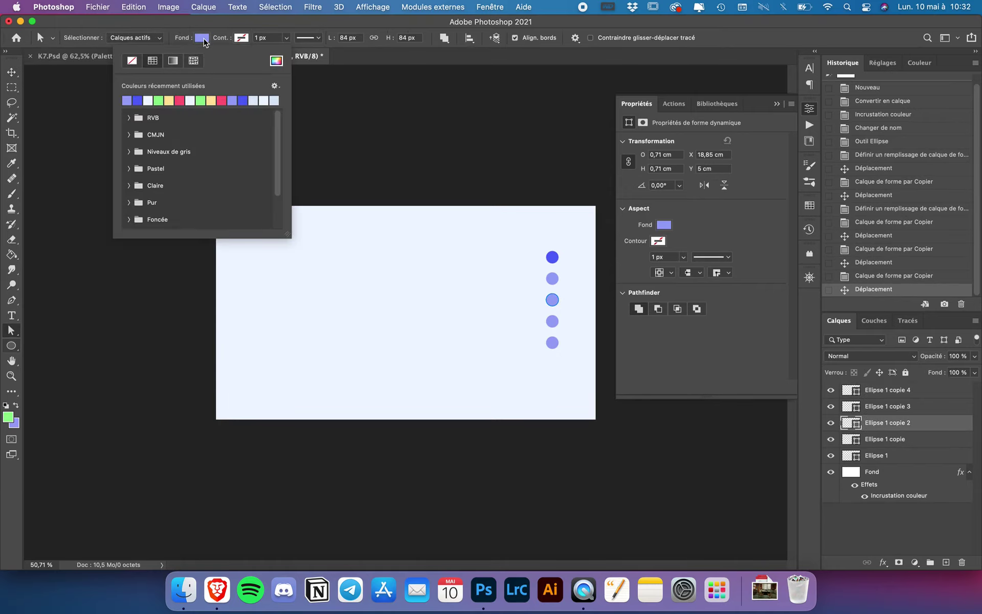
pyautogui.click(277, 61)
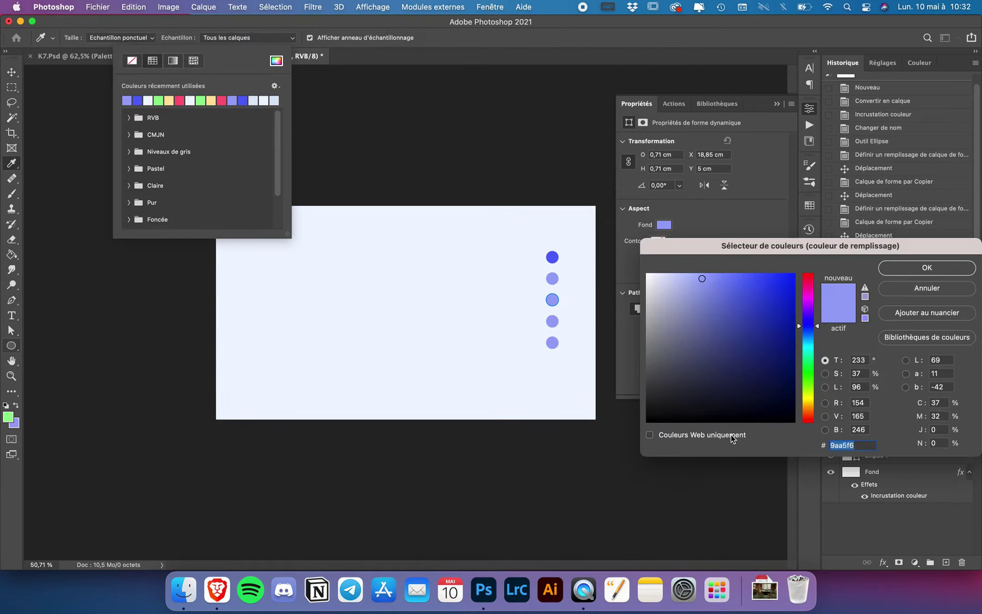
pyautogui.write('FF')
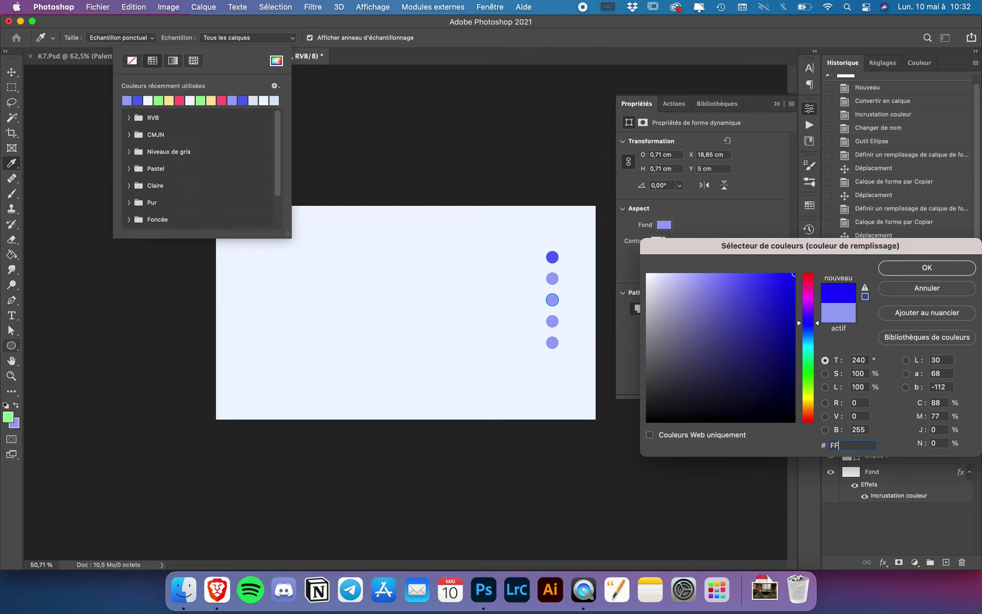
pyautogui.write('5')
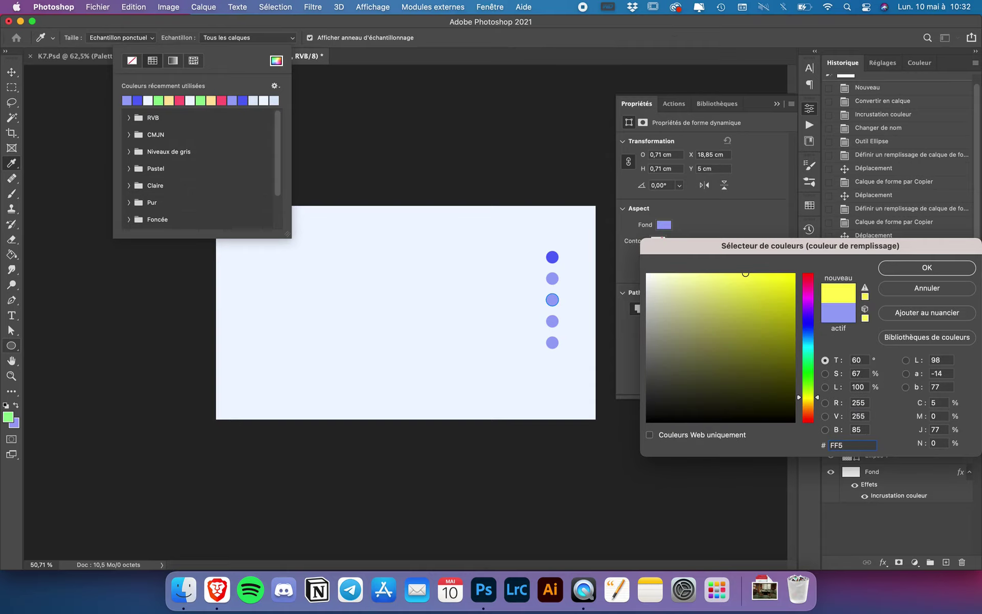
pyautogui.write('B7A')
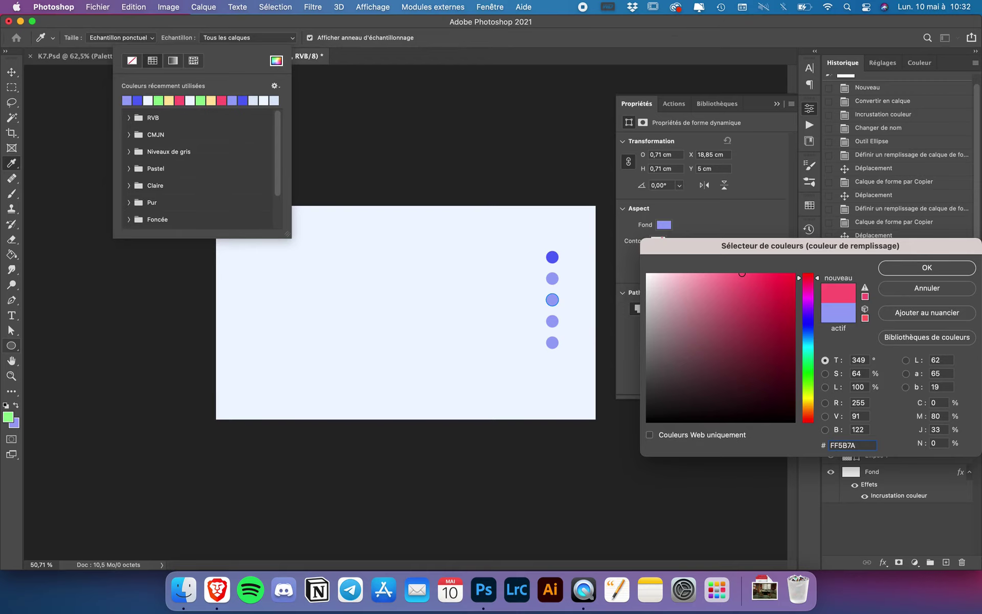
pyautogui.press('Return')
# Recolour the fourth dot (Ellipse 1 copie 3) pale yellow #FFE49D.
pyautogui.click(896, 410)
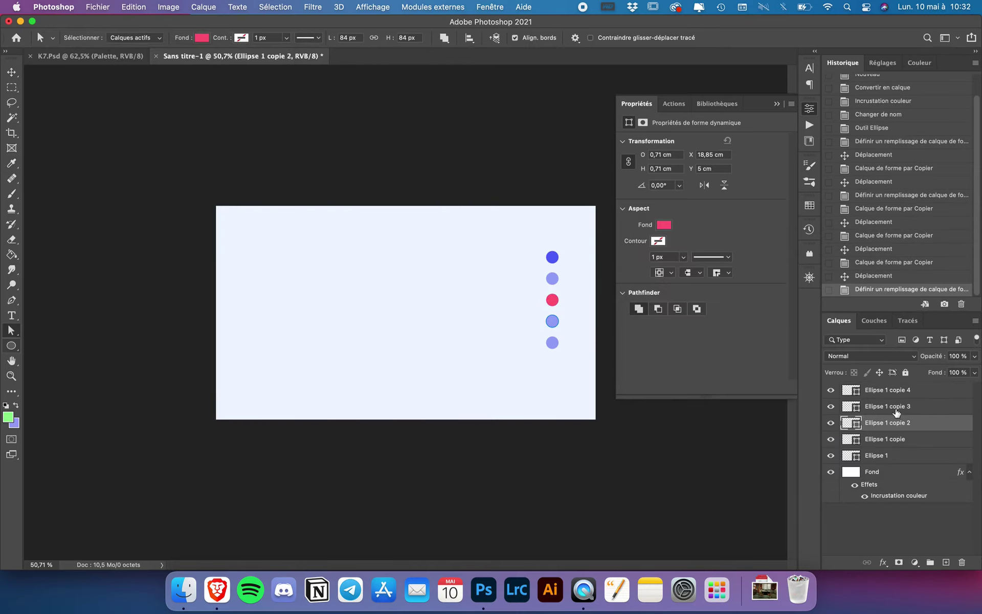
pyautogui.click(201, 37)
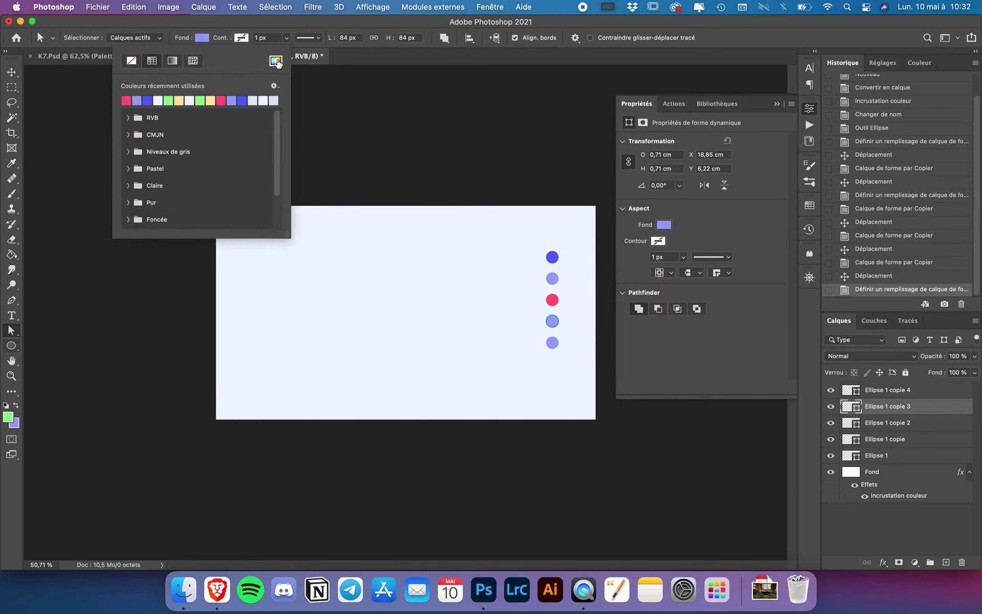
pyautogui.click(276, 62)
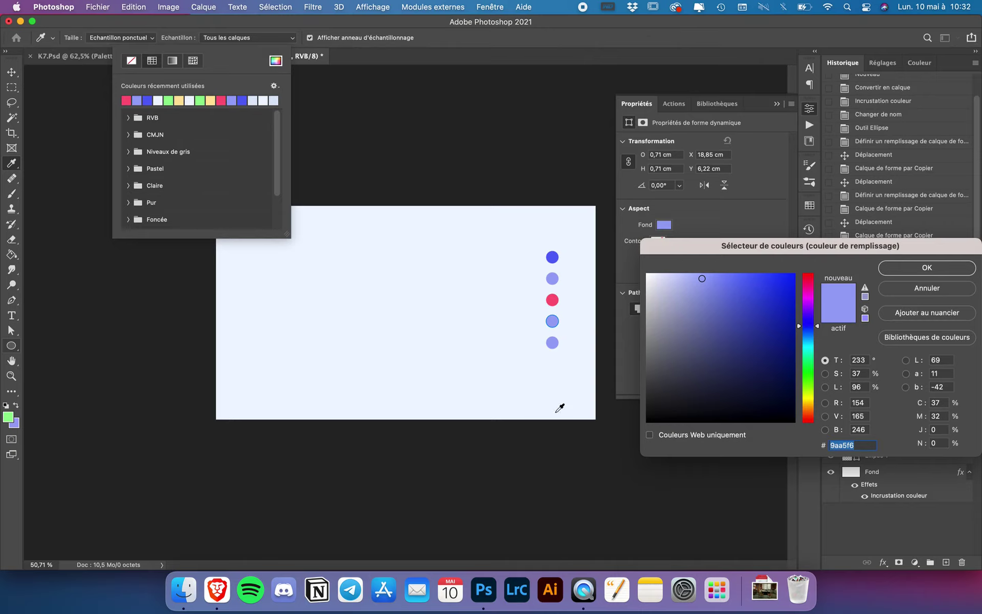
pyautogui.write('FF')
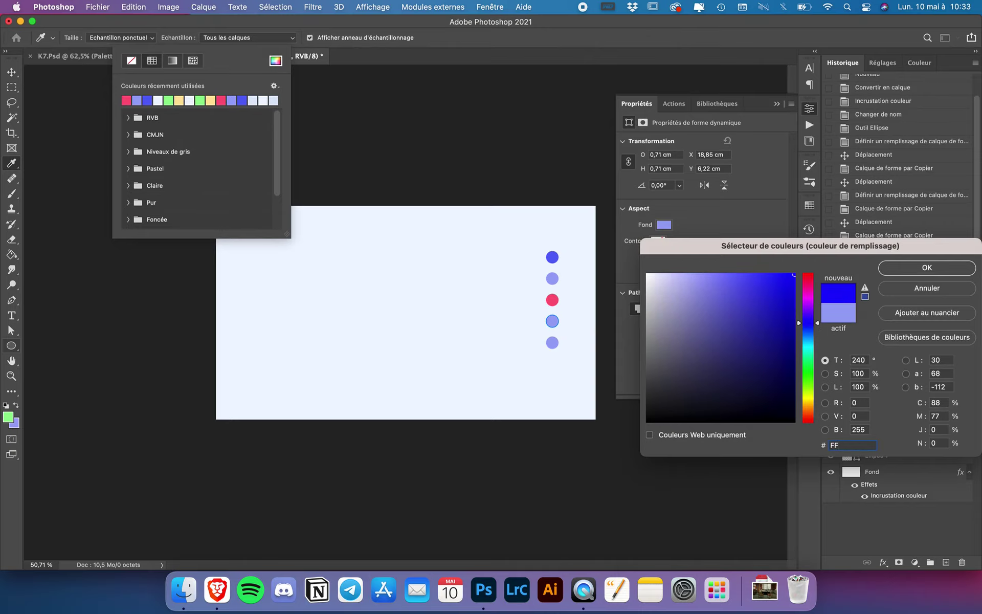
pyautogui.write('E4')
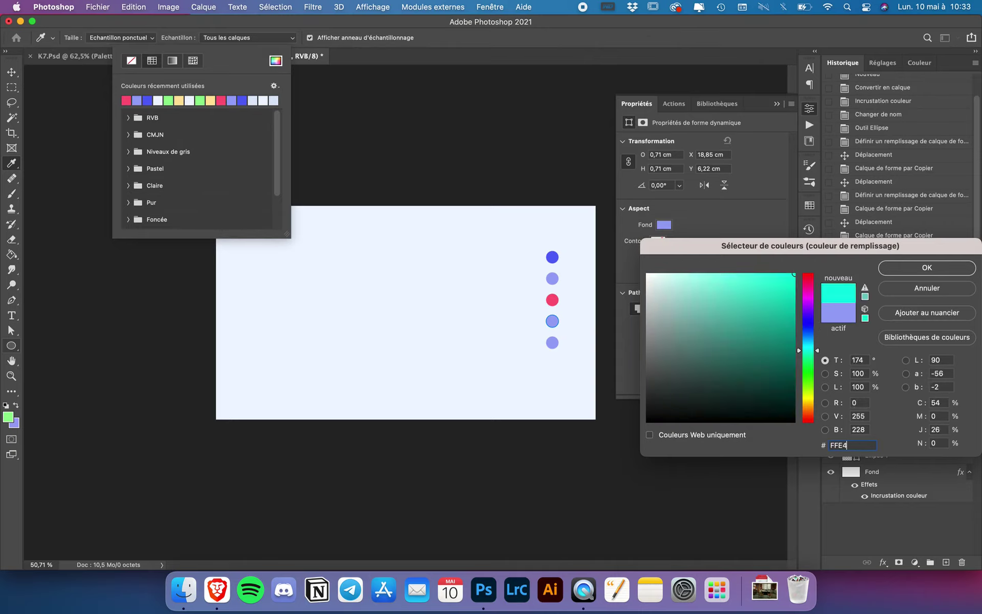
pyautogui.write('9D')
pyautogui.click(928, 267)
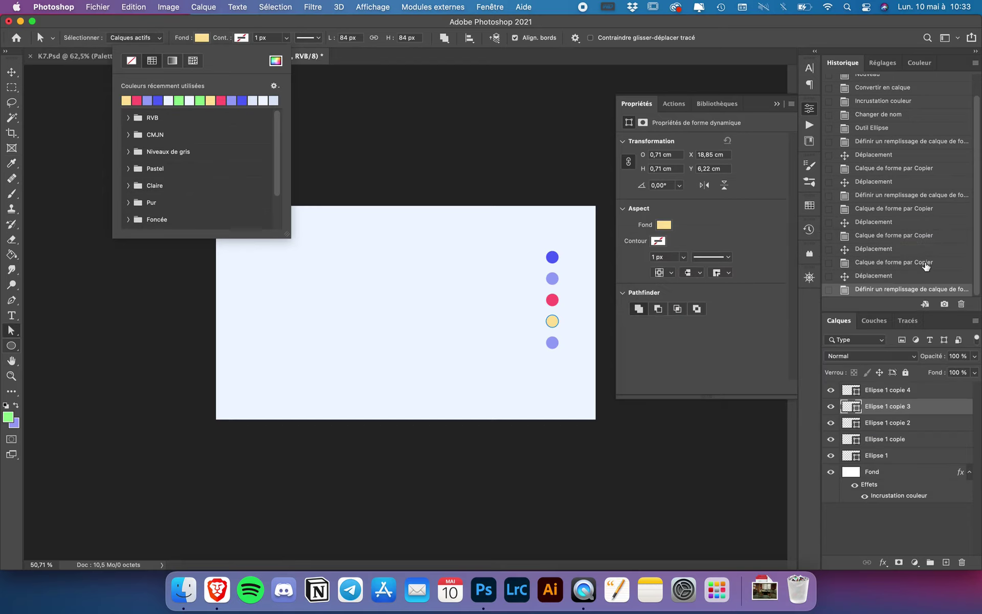
# Recolour the fifth dot green #91FC8E, then select all five dot layers.
pyautogui.click(843, 390)
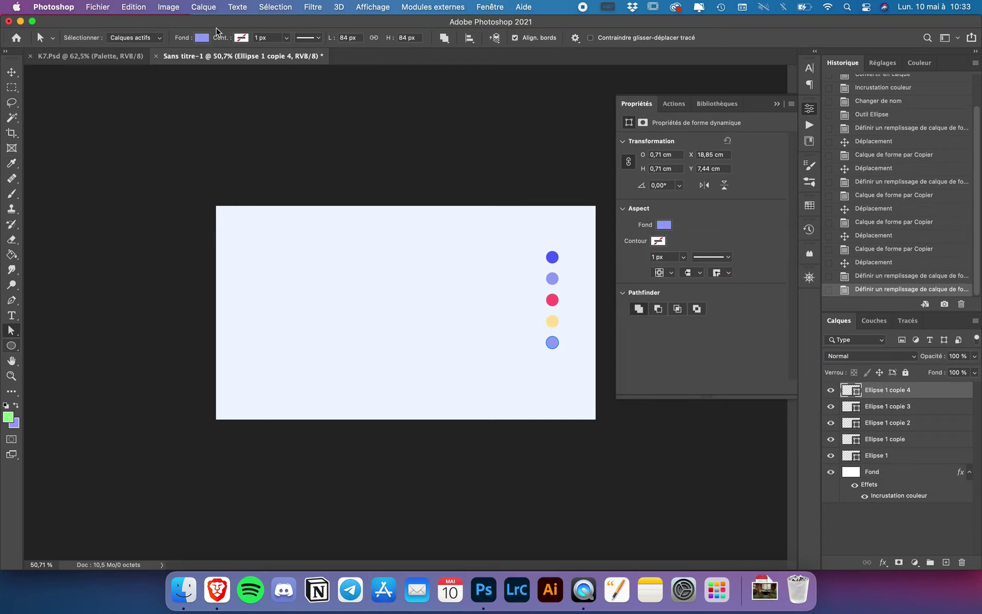
pyautogui.click(202, 38)
pyautogui.click(276, 60)
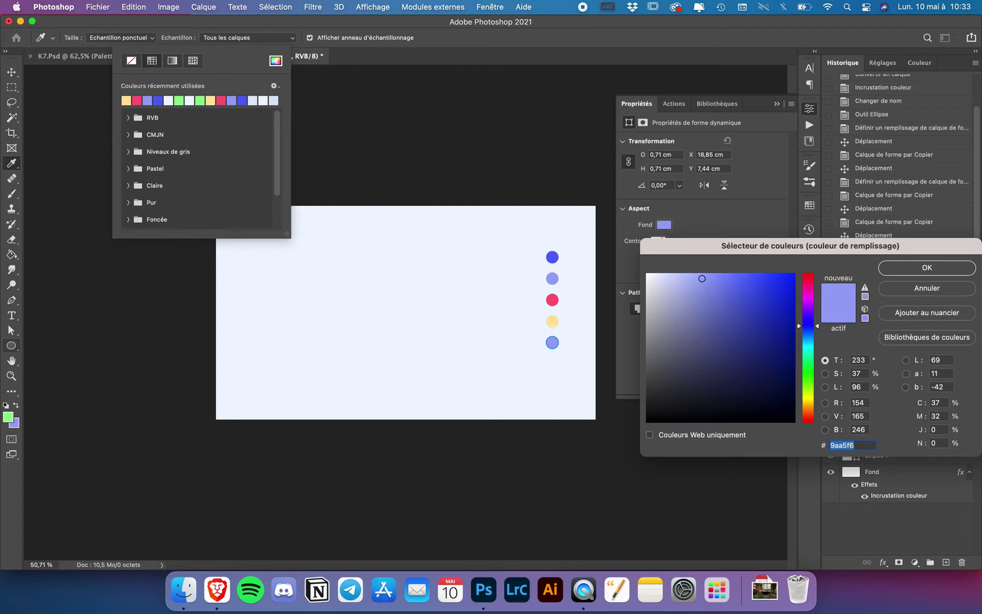
pyautogui.write('91')
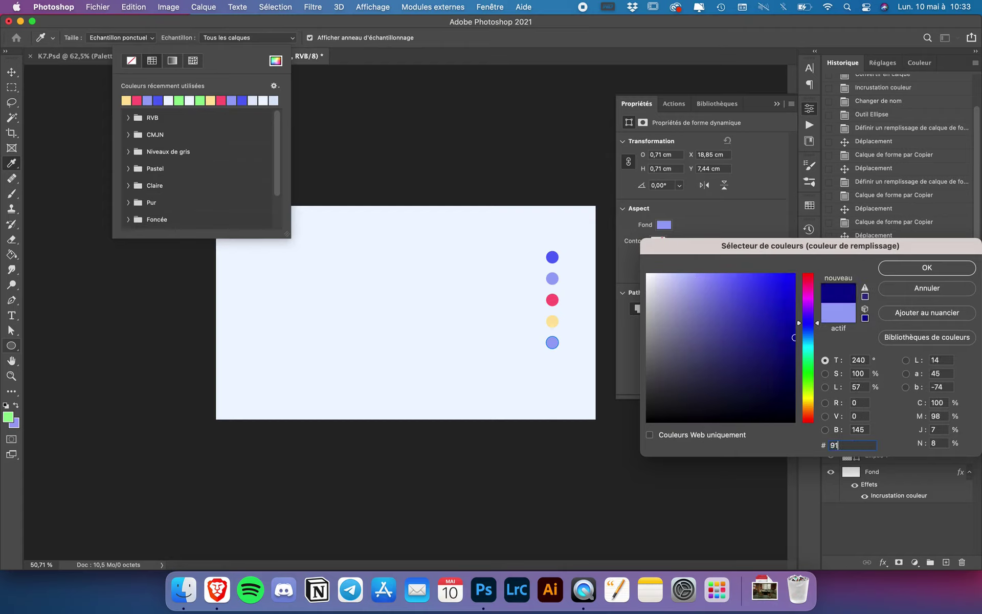
pyautogui.write('FC8E')
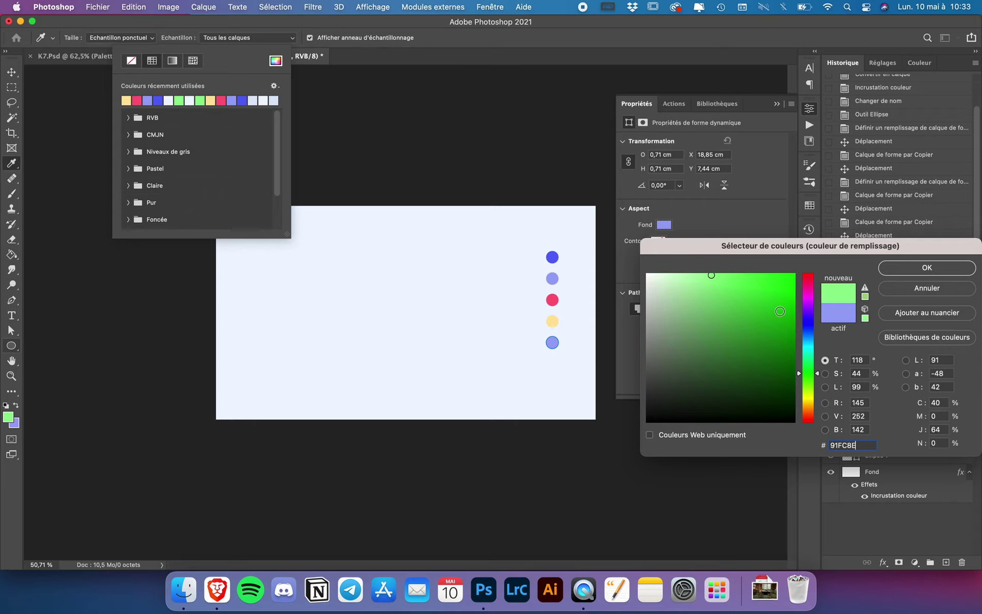
pyautogui.click(946, 272)
pyautogui.press('a')
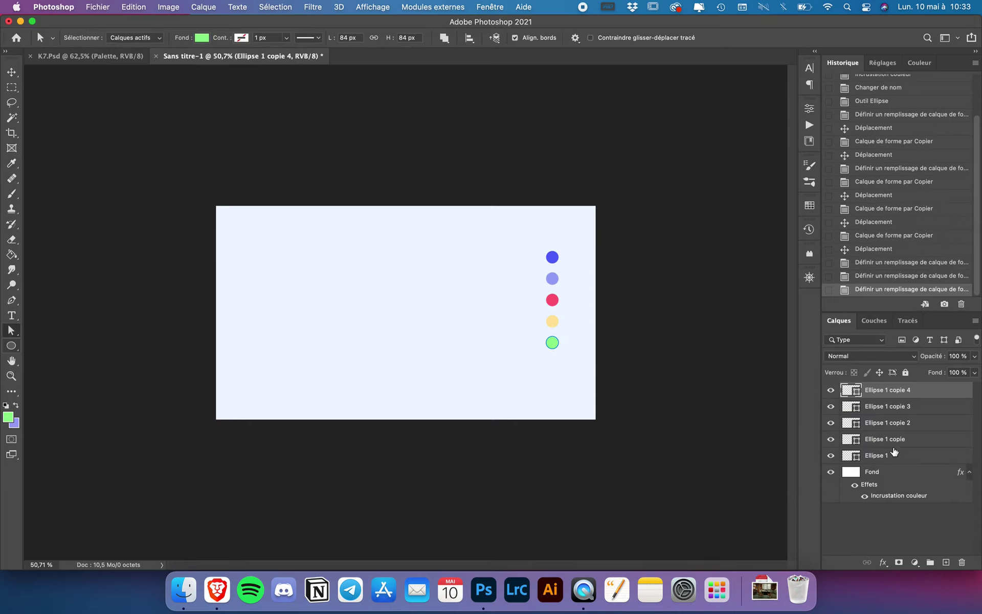
pyautogui.keyDown('shift'); pyautogui.click(891, 457); pyautogui.keyUp('shift')
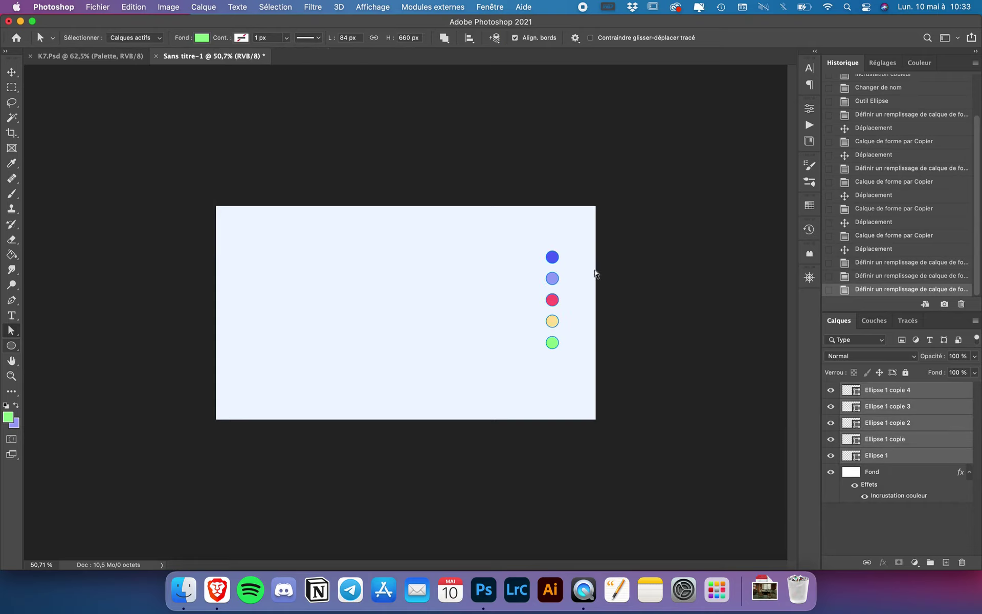
# Resize the five dots together, enlarging to about 133% then scaling back down slightly.
pyautogui.hotkey('ctrl', 't')
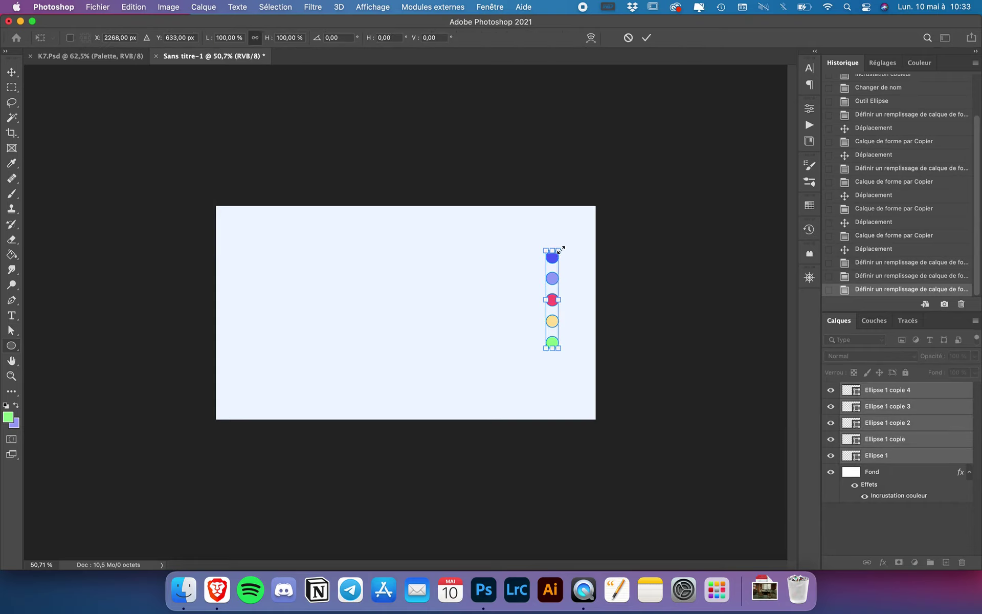
pyautogui.moveTo(562, 249)
pyautogui.mouseDown()
pyautogui.moveTo(586, 222)
pyautogui.moveTo(563, 249)
pyautogui.mouseUp()
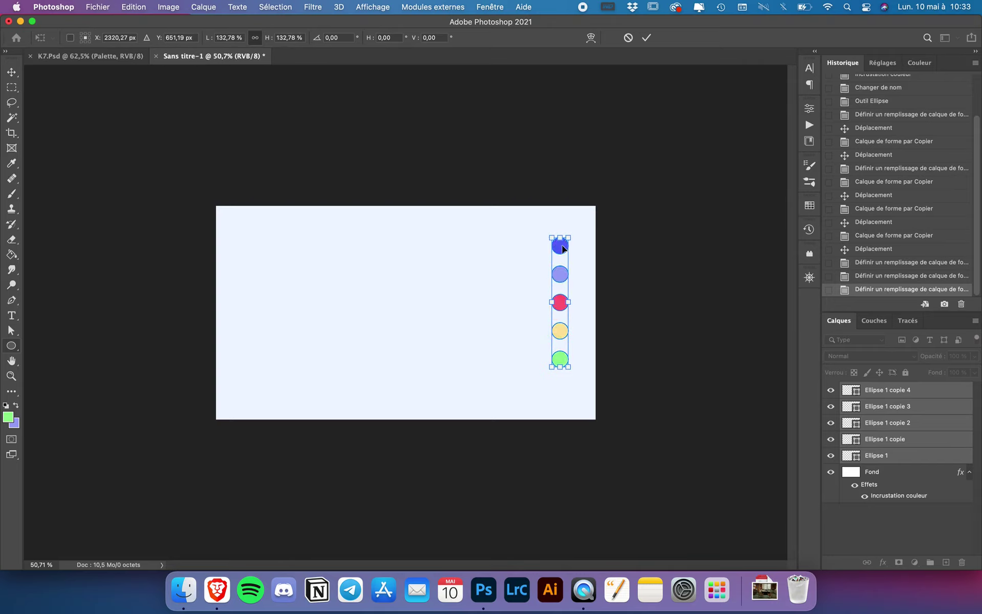
pyautogui.press('Return')
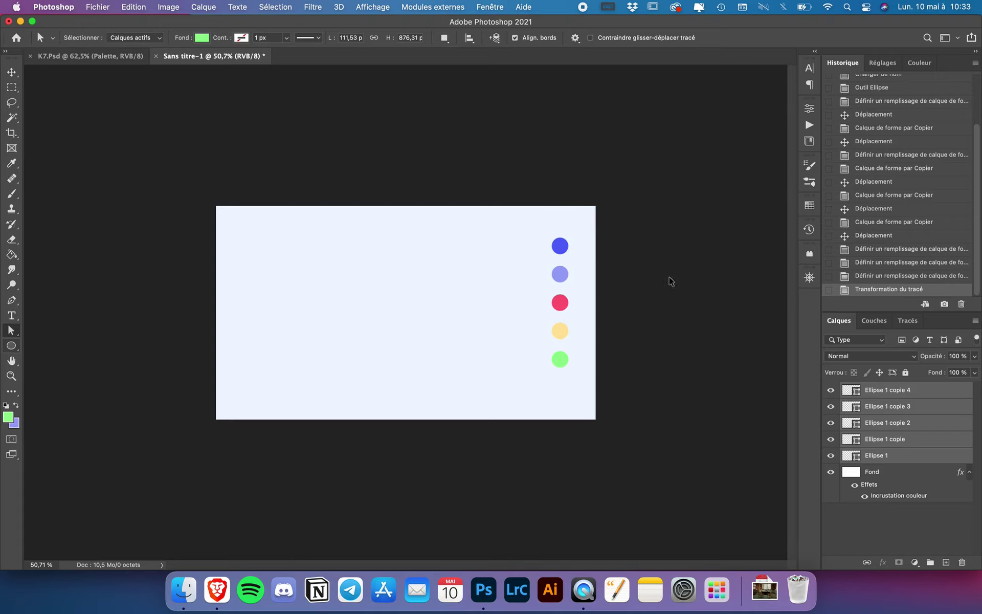
pyautogui.hotkey('ctrl', 't')
pyautogui.moveTo(572, 237); pyautogui.dragTo(569, 244)
pyautogui.press('Return')
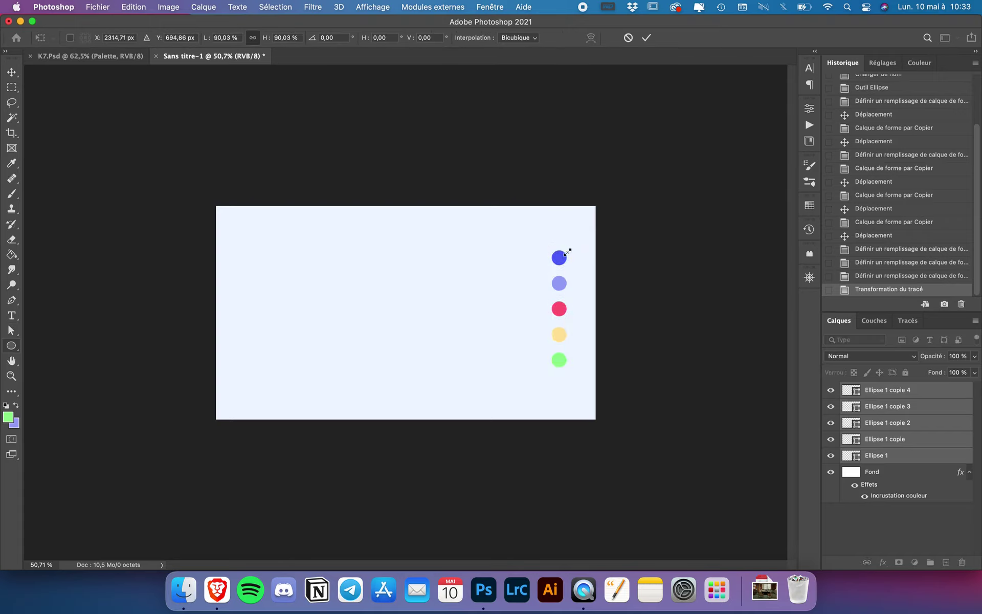
pyautogui.press('a')
pyautogui.click(906, 395)
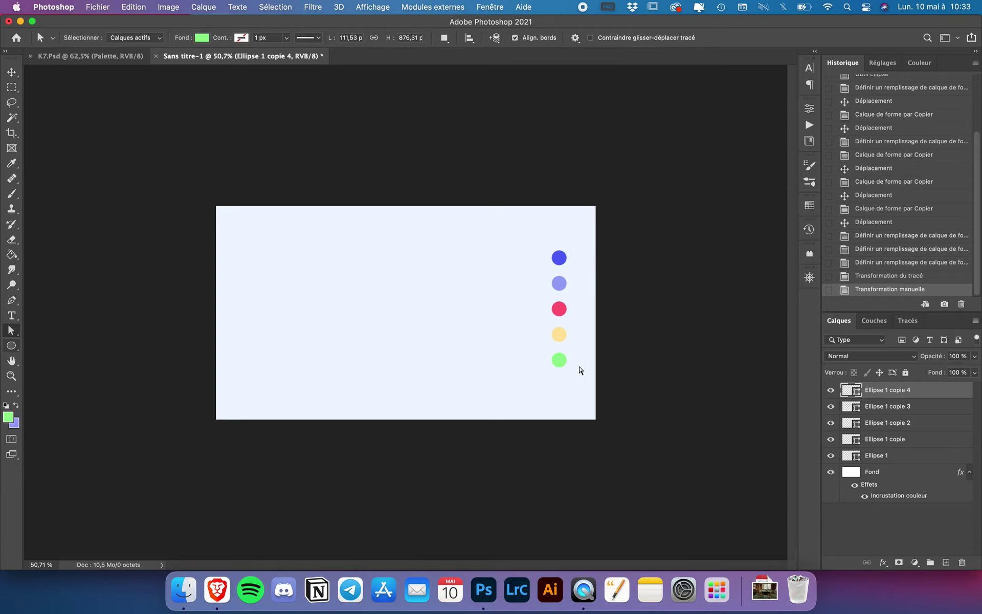
# Nudge the green dot right, then align all five dots' horizontal centres and distribute them vertically.
pyautogui.click(563, 361)
pyautogui.press('v')
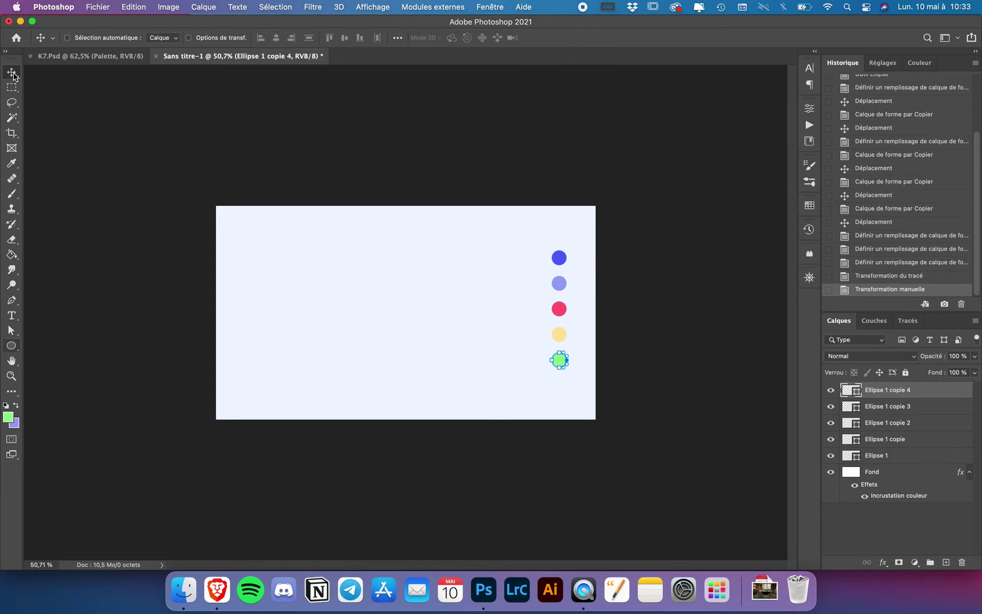
pyautogui.moveTo(580, 353); pyautogui.dragTo(586, 357)
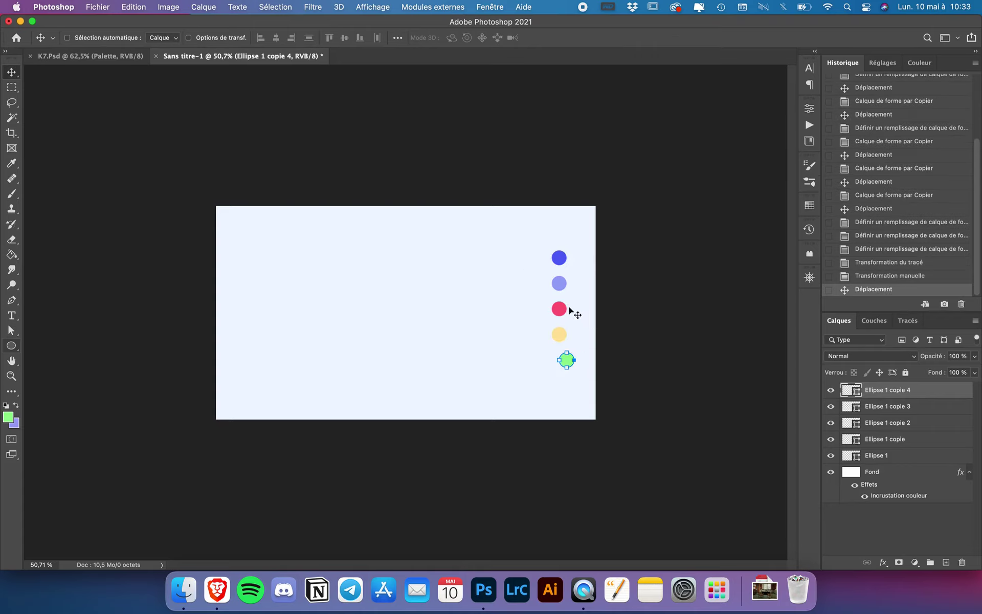
pyautogui.keyDown('shift'); pyautogui.click(898, 458); pyautogui.keyUp('shift')
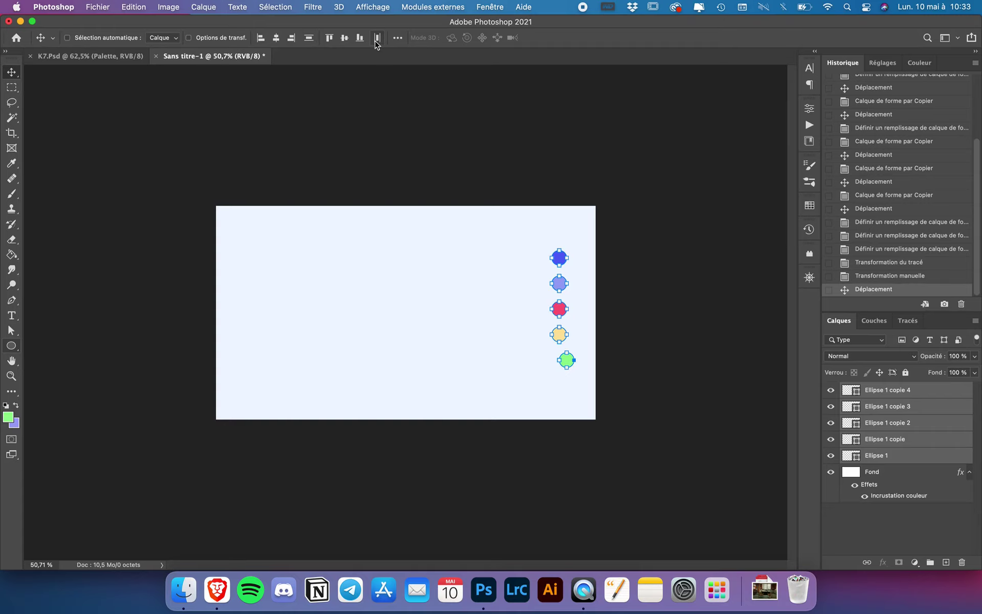
pyautogui.click(276, 38)
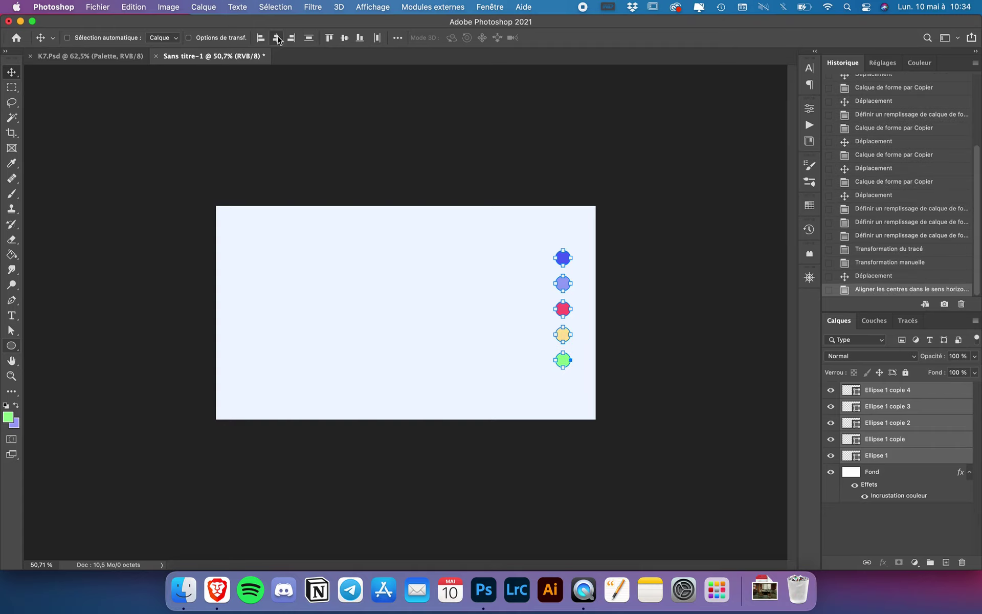
pyautogui.click(309, 40)
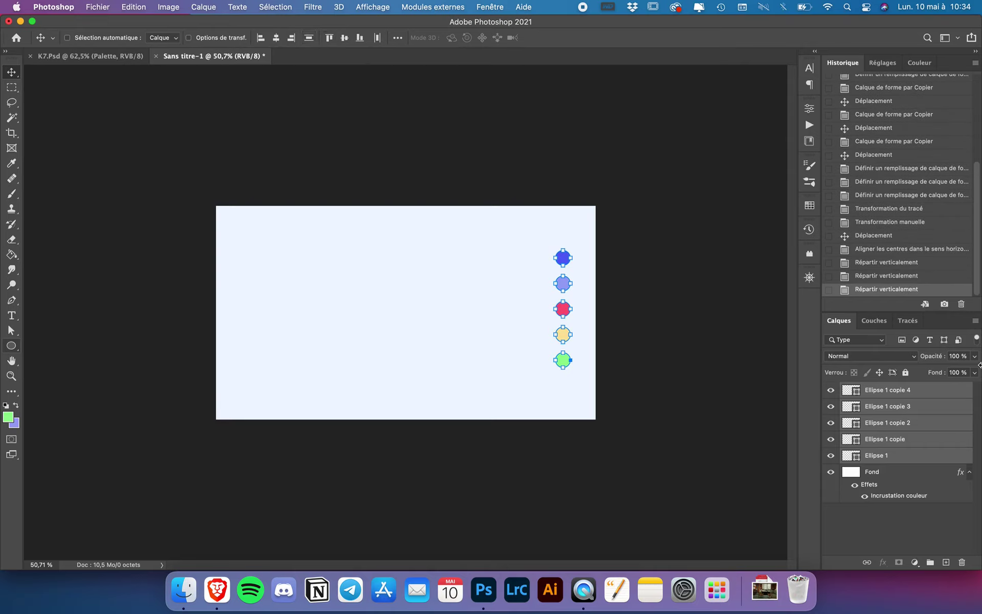
# Try lowering the green dot and redistributing the column, then undo that trial.
pyautogui.click(927, 393)
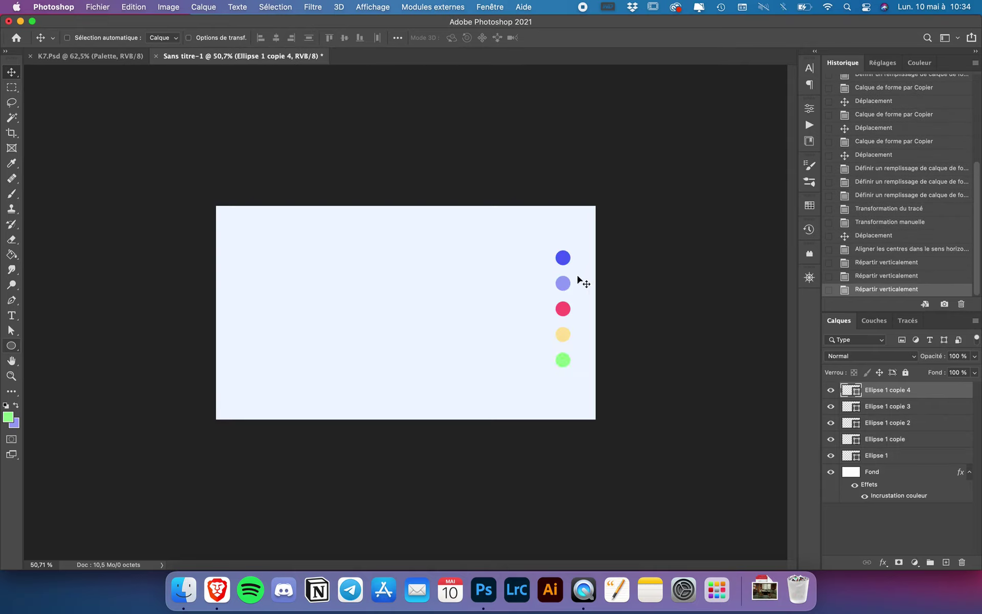
pyautogui.moveTo(580, 281); pyautogui.dragTo(579, 288)
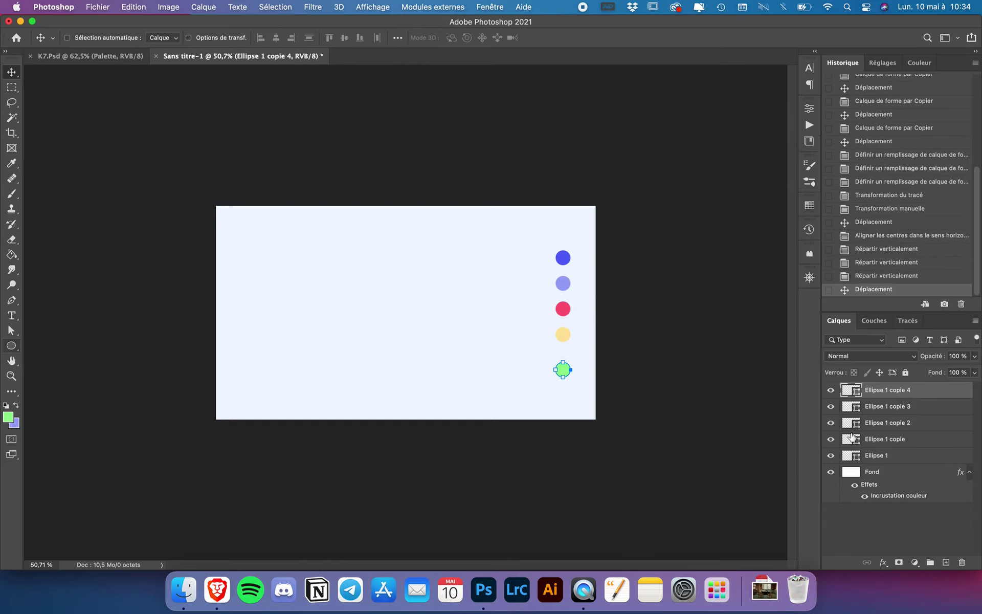
pyautogui.keyDown('shift'); pyautogui.click(878, 457); pyautogui.keyUp('shift')
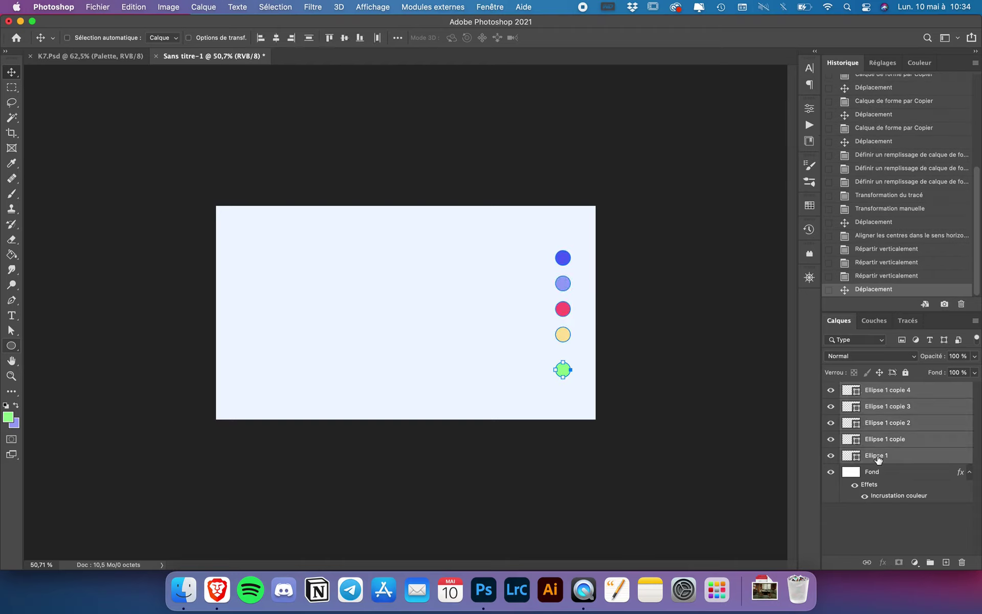
pyautogui.click(309, 37)
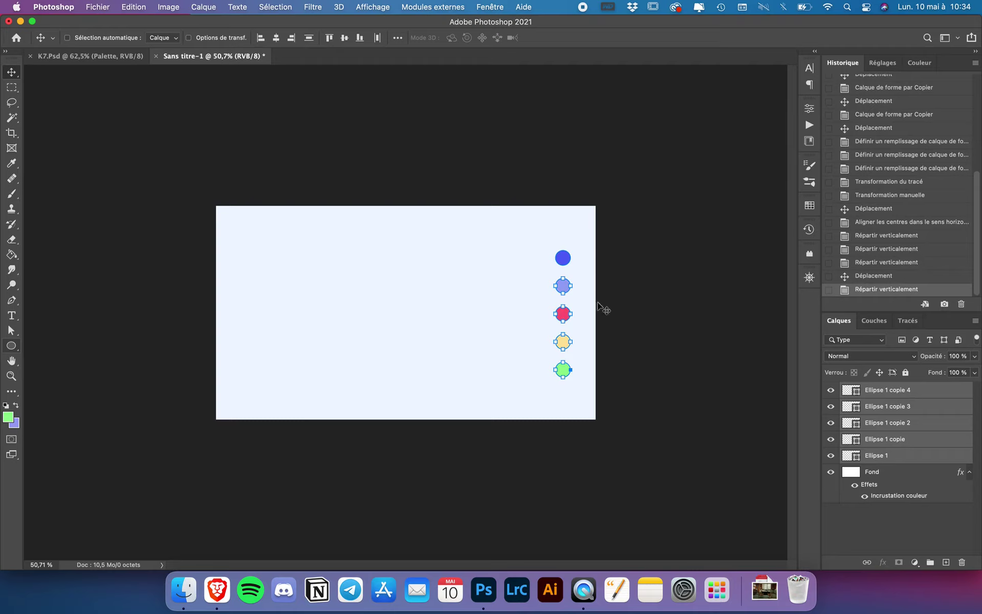
pyautogui.hotkey('ctrl', 'z')
pyautogui.hotkey('ctrl', 'z')
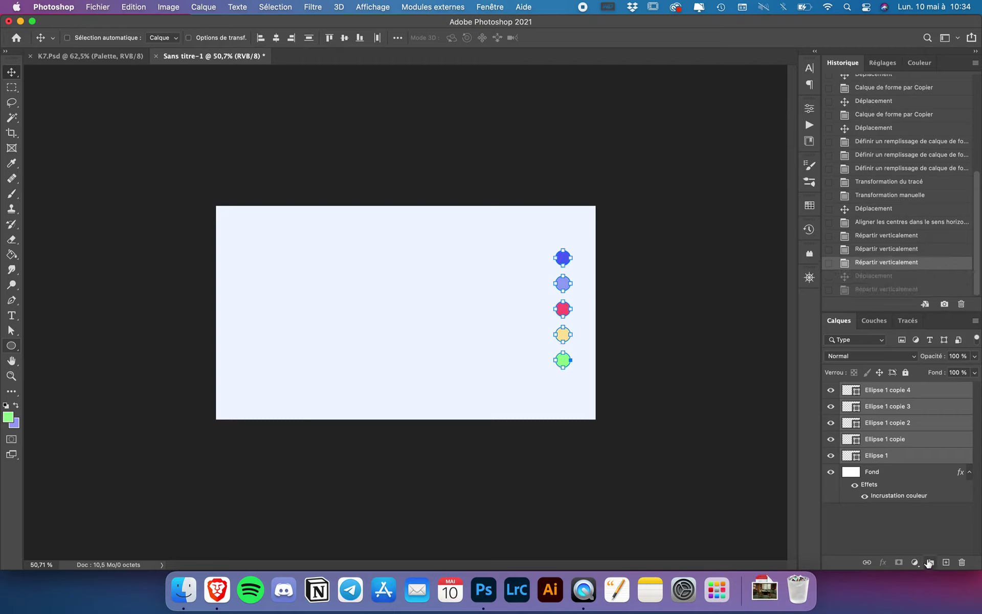
# Drag the five ellipse layers into a new group and rename Groupe 1 to Palette.
pyautogui.moveTo(878, 398); pyautogui.dragTo(931, 564)
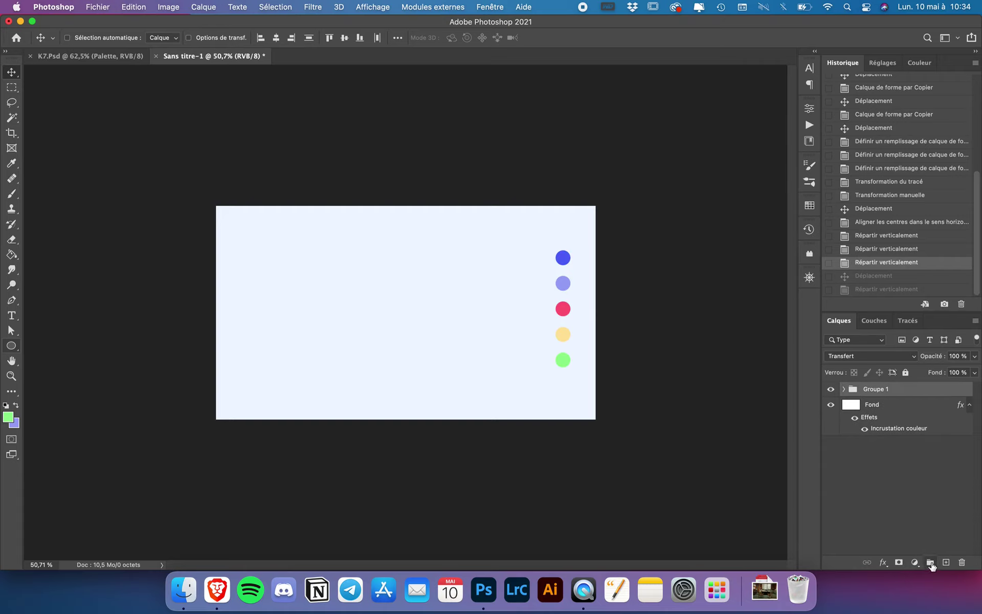
pyautogui.doubleClick(875, 389)
pyautogui.write('Pal')
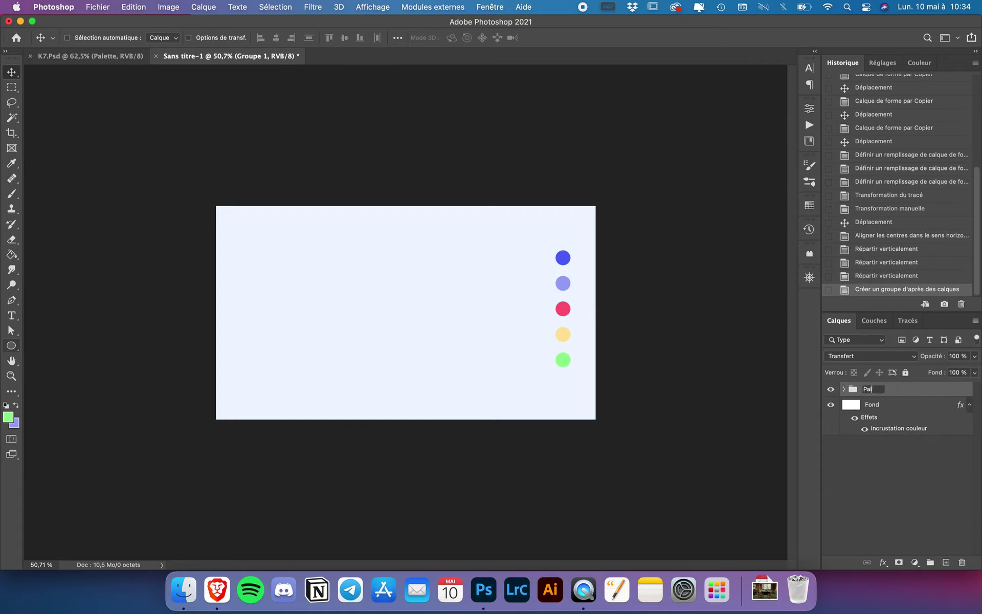
pyautogui.write('ett')
pyautogui.press('Return')
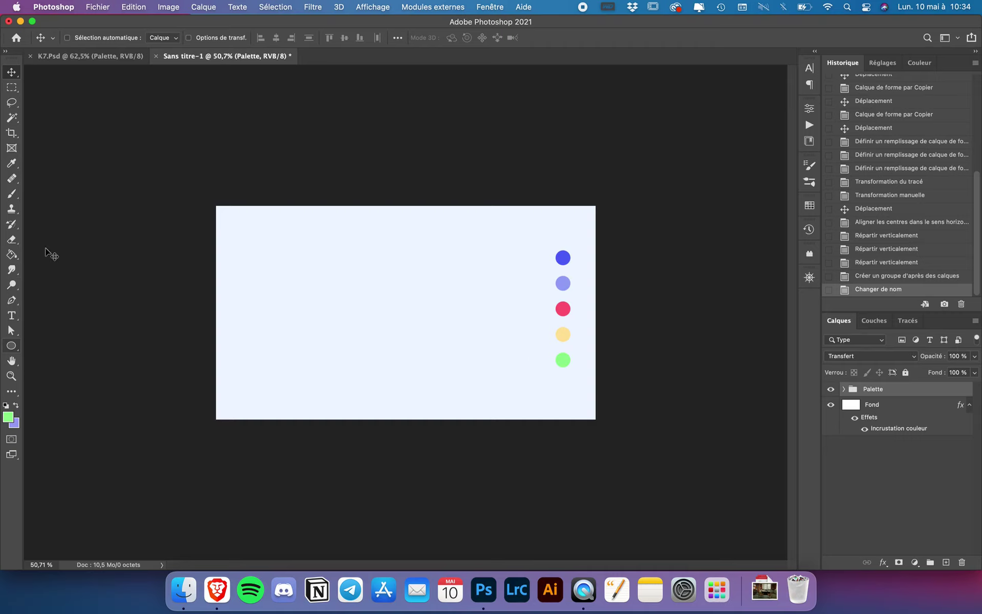
pyautogui.click(368, 5)
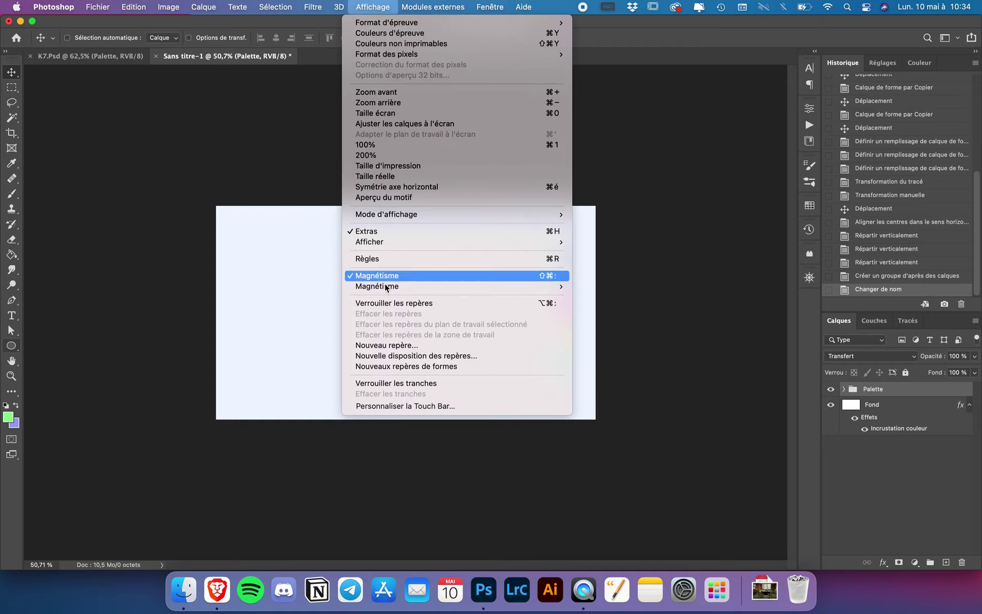
# Add a New Guide Layout of 30 columns and 30 rows over the whole canvas.
pyautogui.click(385, 355)
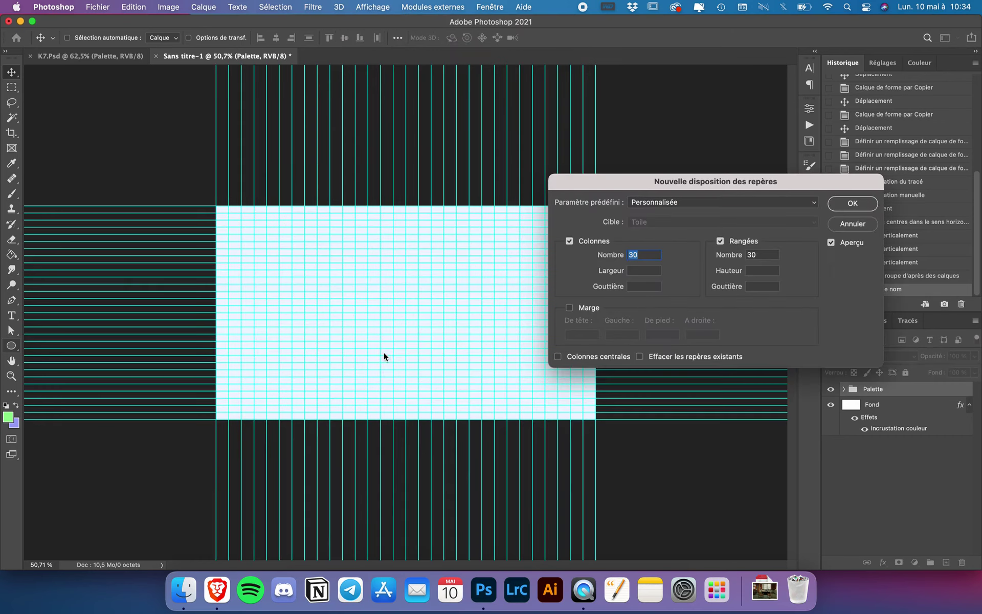
pyautogui.click(569, 241)
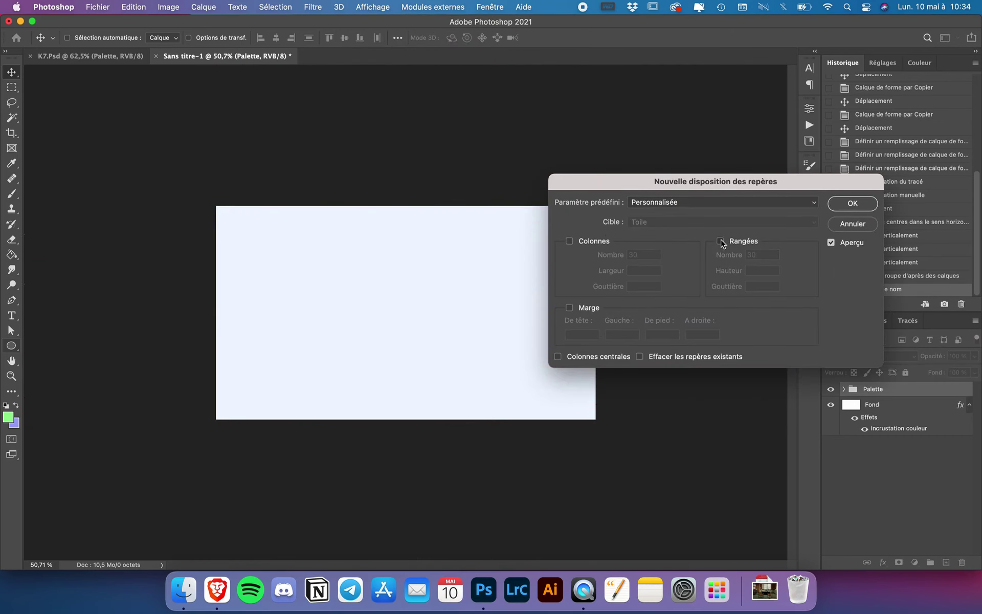
pyautogui.click(576, 240)
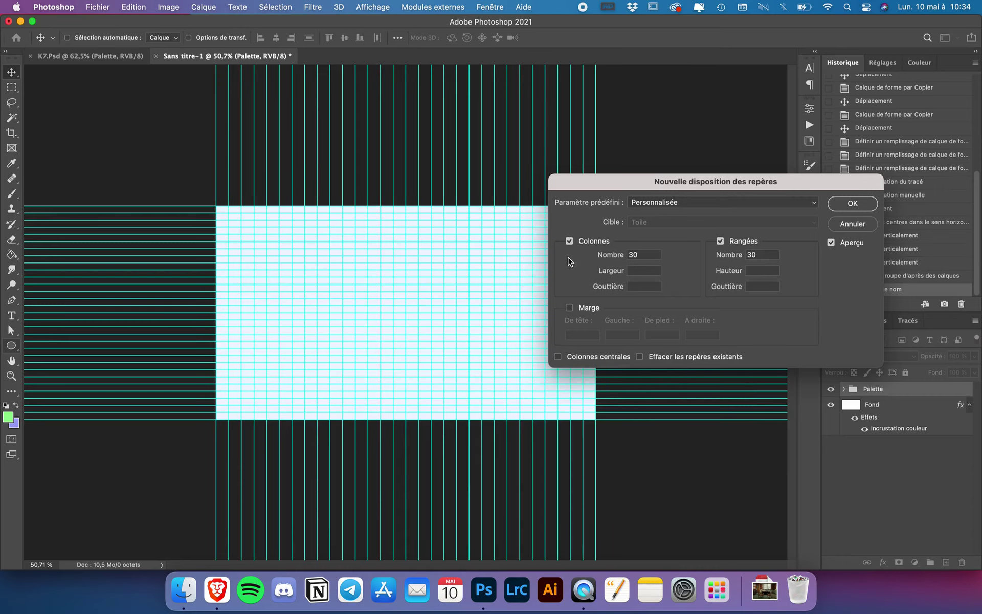
pyautogui.click(634, 270)
pyautogui.click(642, 270)
pyautogui.doubleClick(647, 255)
pyautogui.doubleClick(762, 258)
pyautogui.click(855, 202)
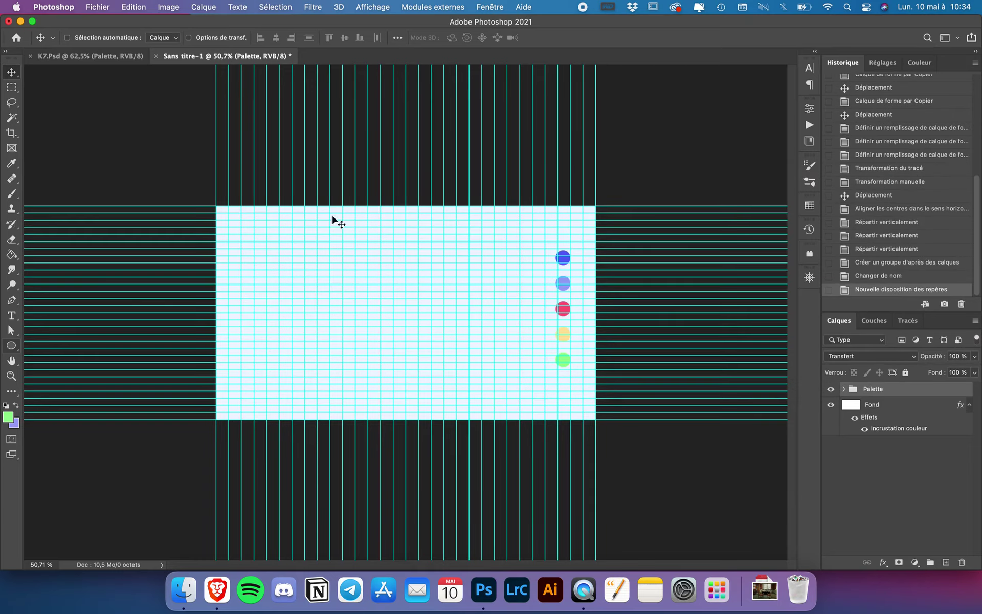
pyautogui.click(371, 6)
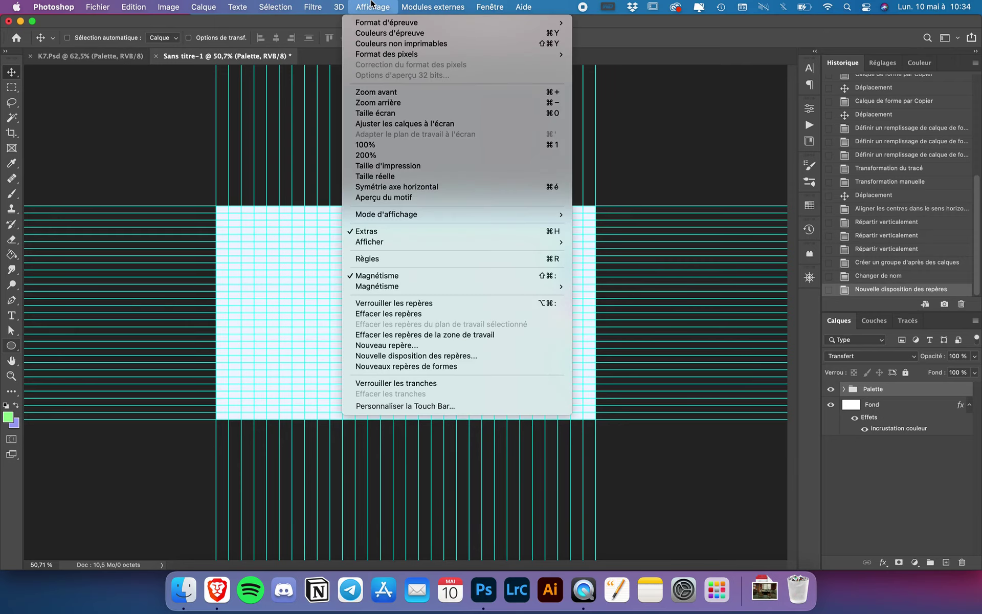
# Lock the guides, undoing an accidental move of the palette dots.
pyautogui.click(397, 303)
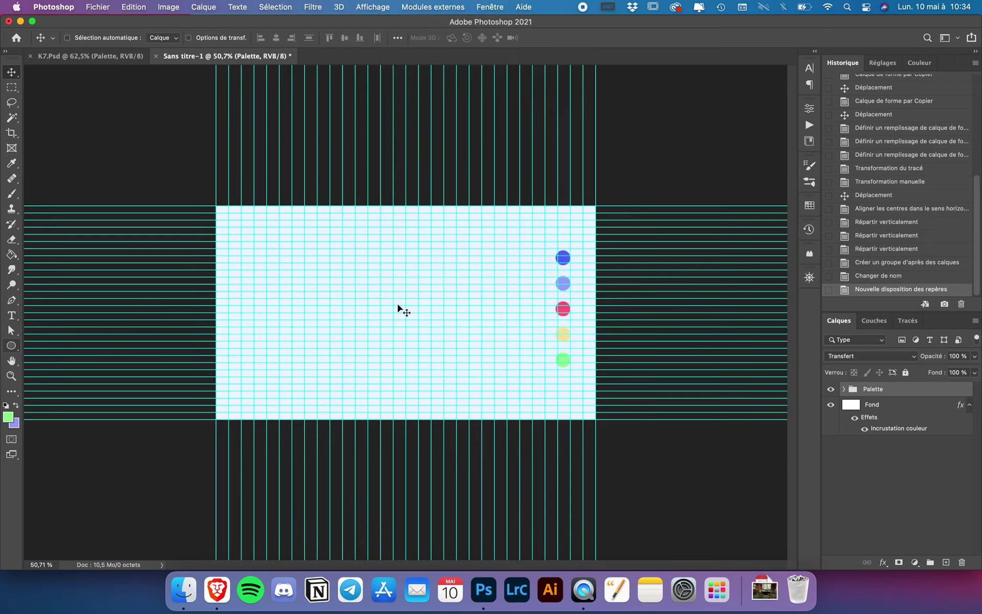
pyautogui.moveTo(464, 140); pyautogui.dragTo(352, 185)
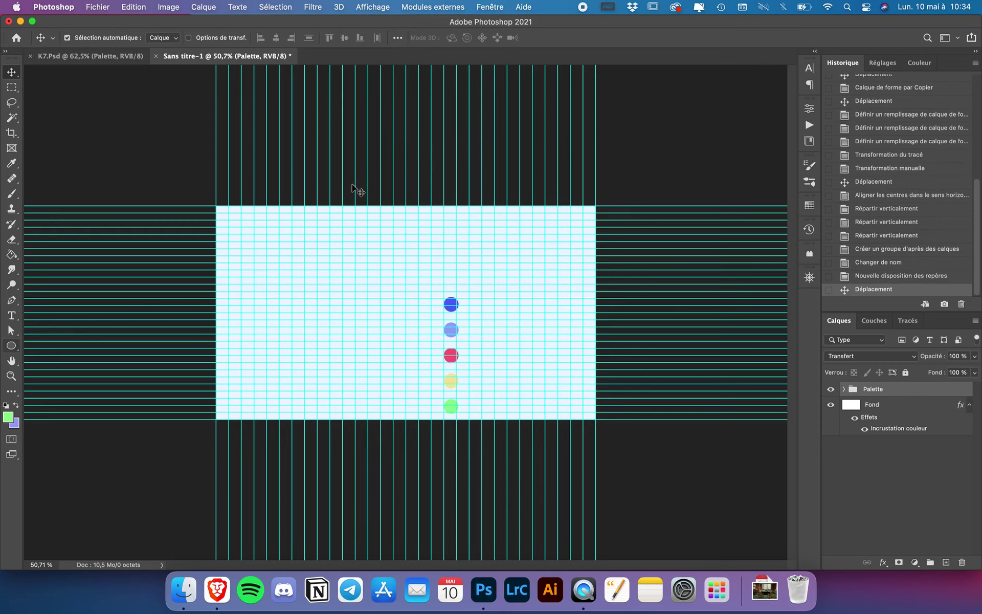
pyautogui.press('super+z')
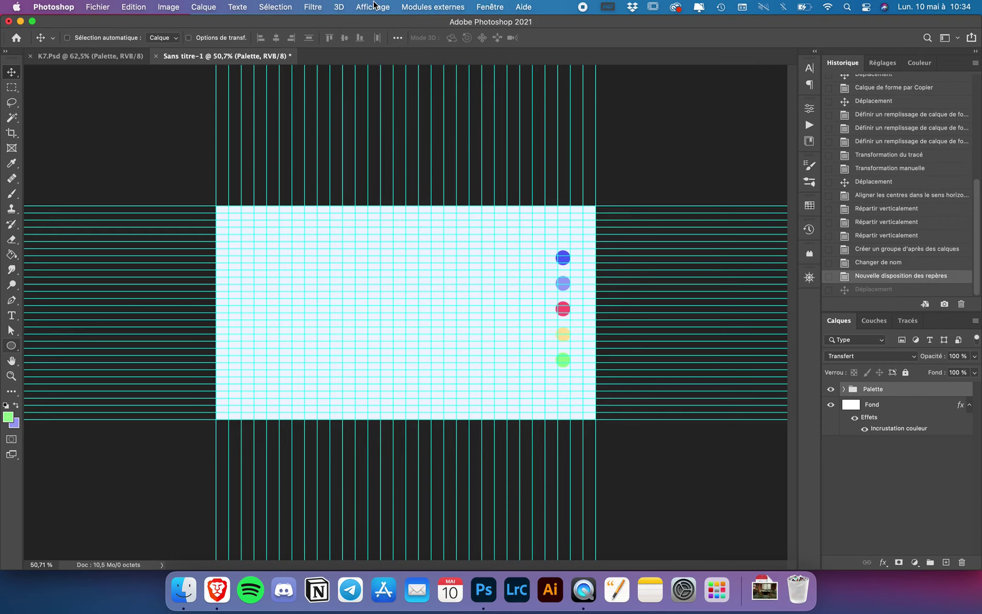
# Hide the guides, then toggle them with Cmd+; to confirm they show again.
pyautogui.click(374, 6)
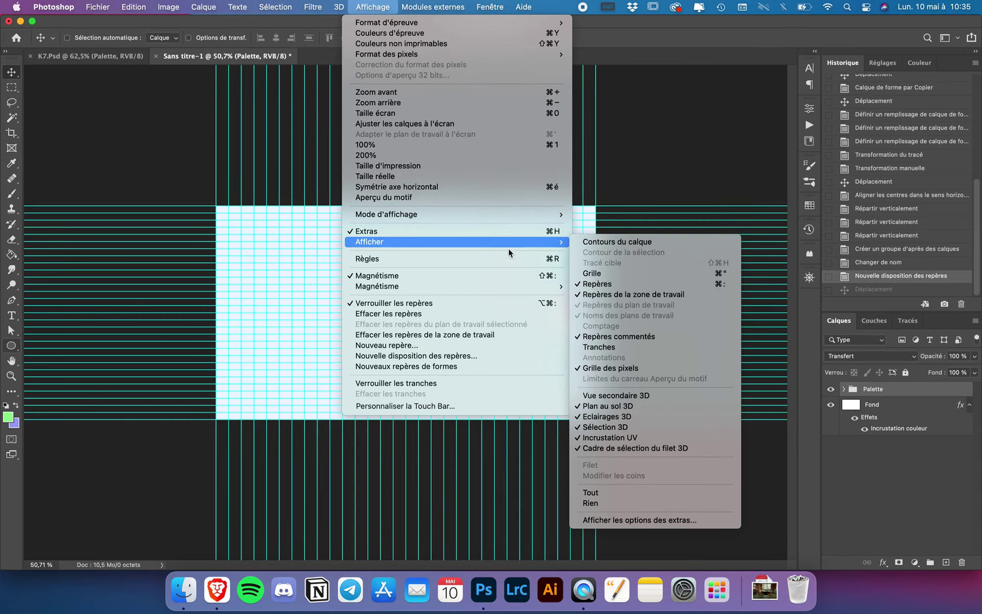
pyautogui.moveTo(456, 242)
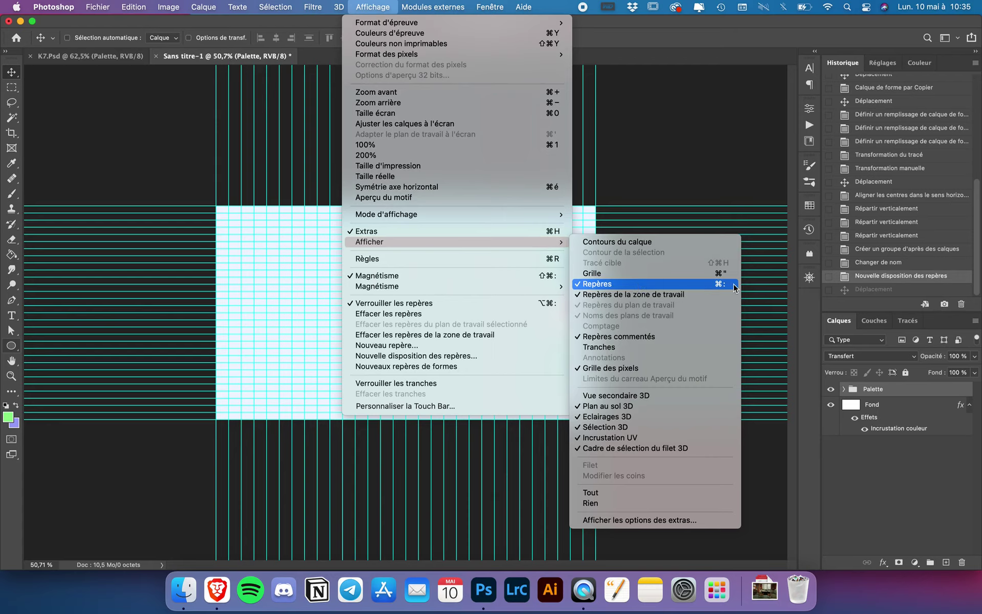
pyautogui.click(692, 285)
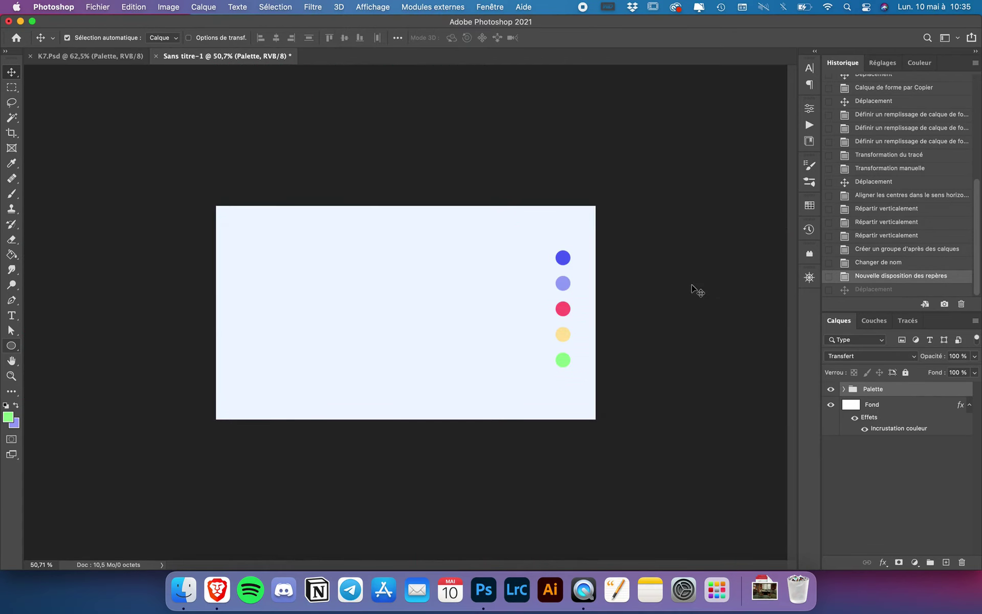
pyautogui.press('super+semicolon')
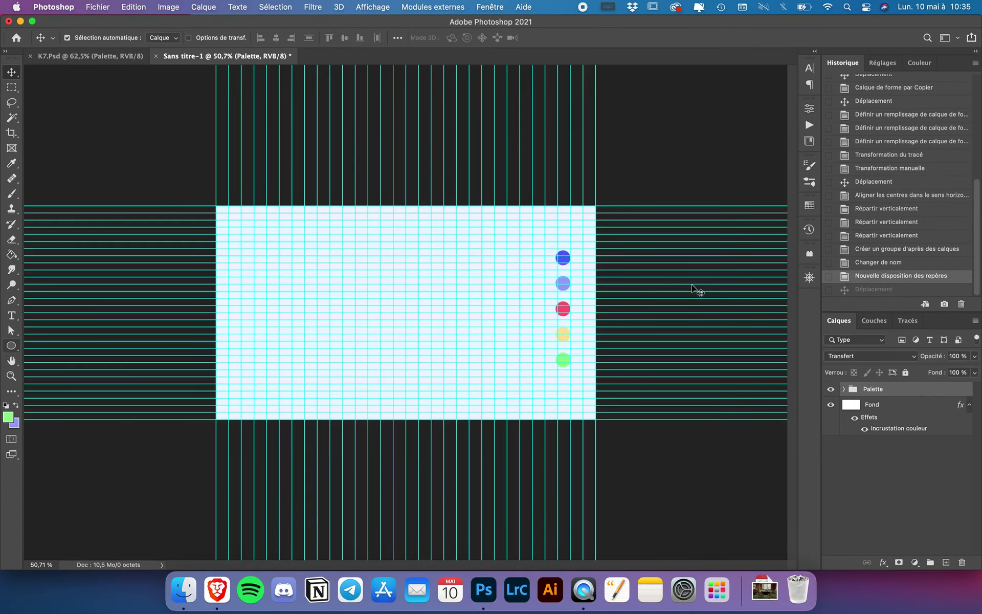
pyautogui.press('super+semicolon')
pyautogui.press('super+semicolon')
pyautogui.scroll(1, 467, 336)
pyautogui.scroll(-2, 465, 335)
pyautogui.scroll(2, 470, 335)
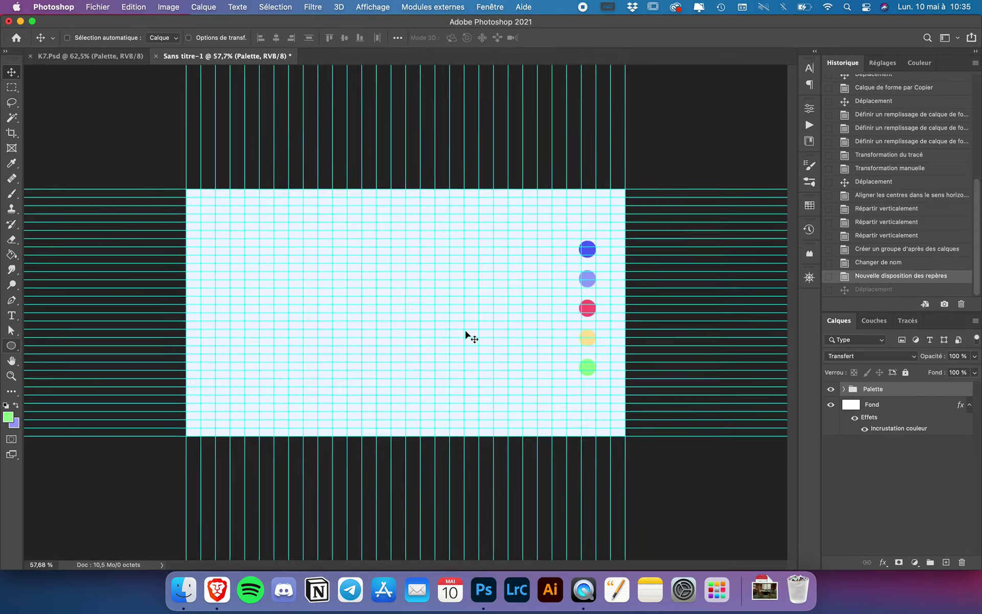
pyautogui.click(12, 346)
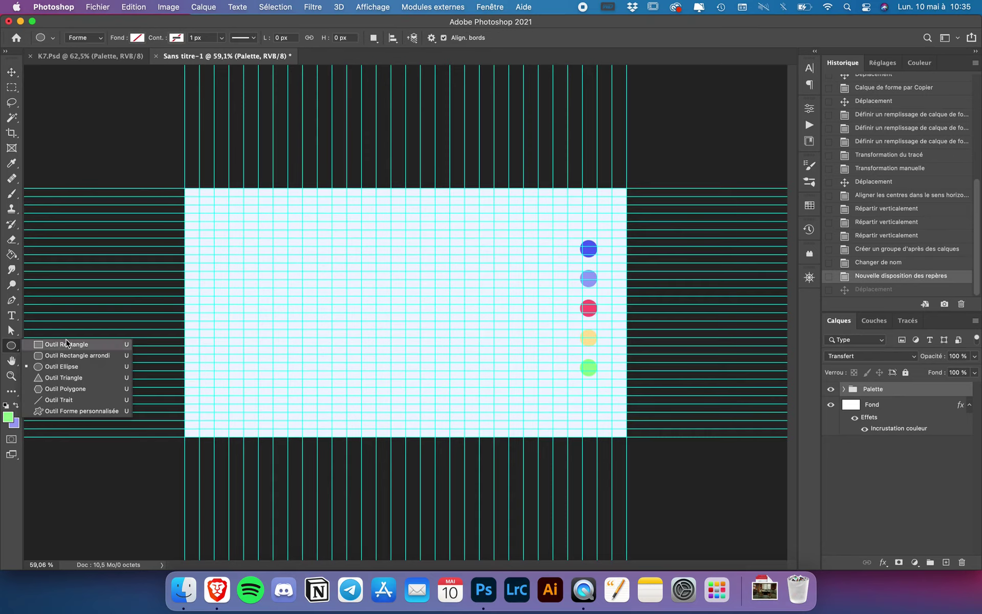
# Create a 1500 × 900 px rectangle with the Rectangle tool.
pyautogui.click(67, 344)
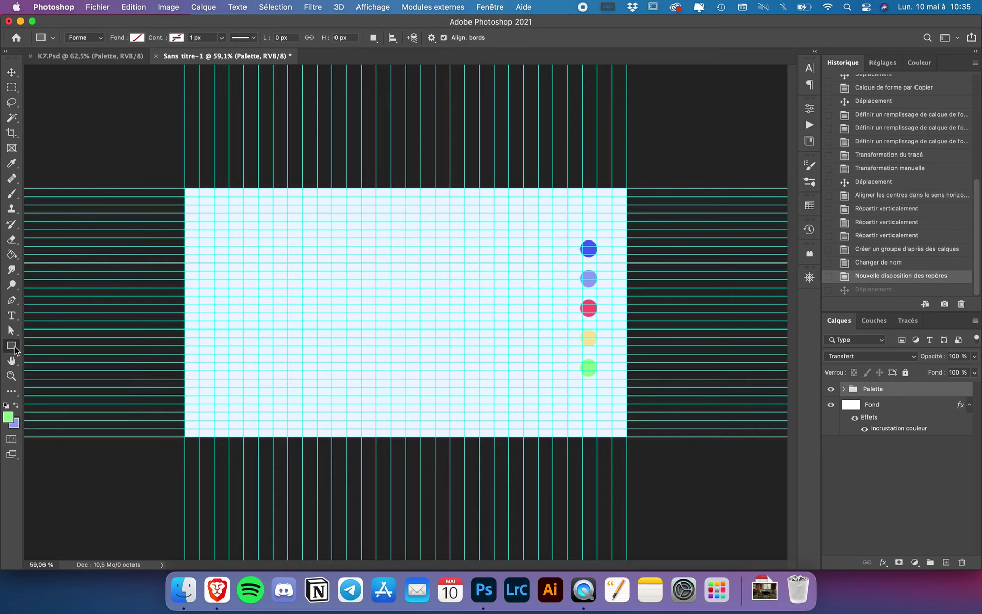
pyautogui.click(14, 349)
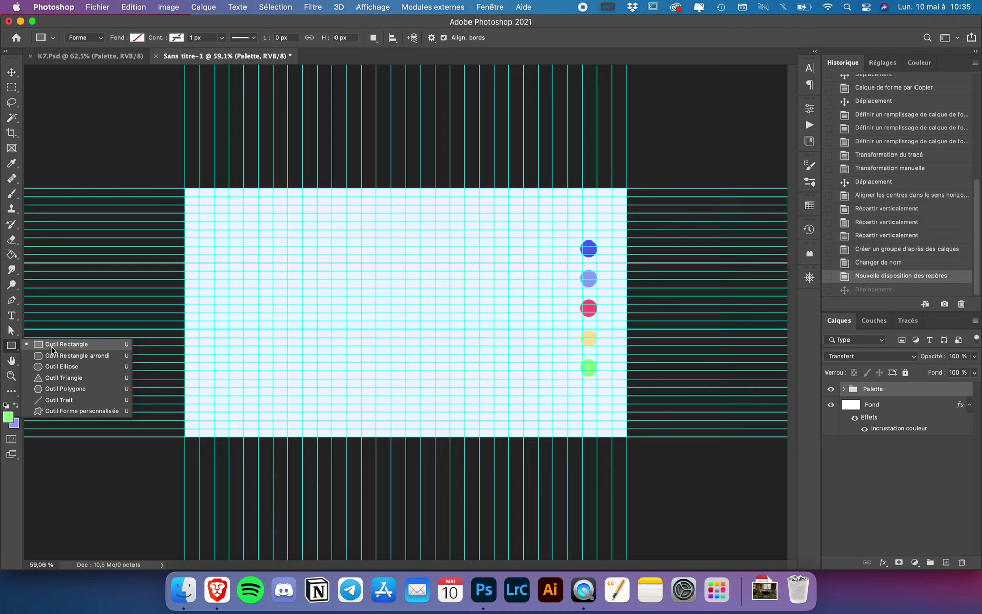
pyautogui.click(51, 346)
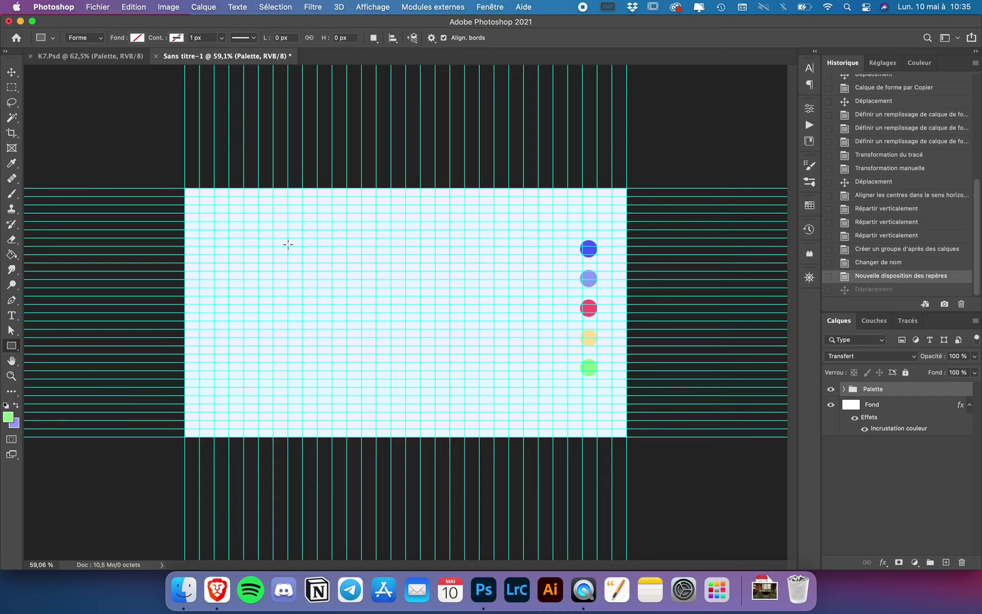
pyautogui.click(295, 270)
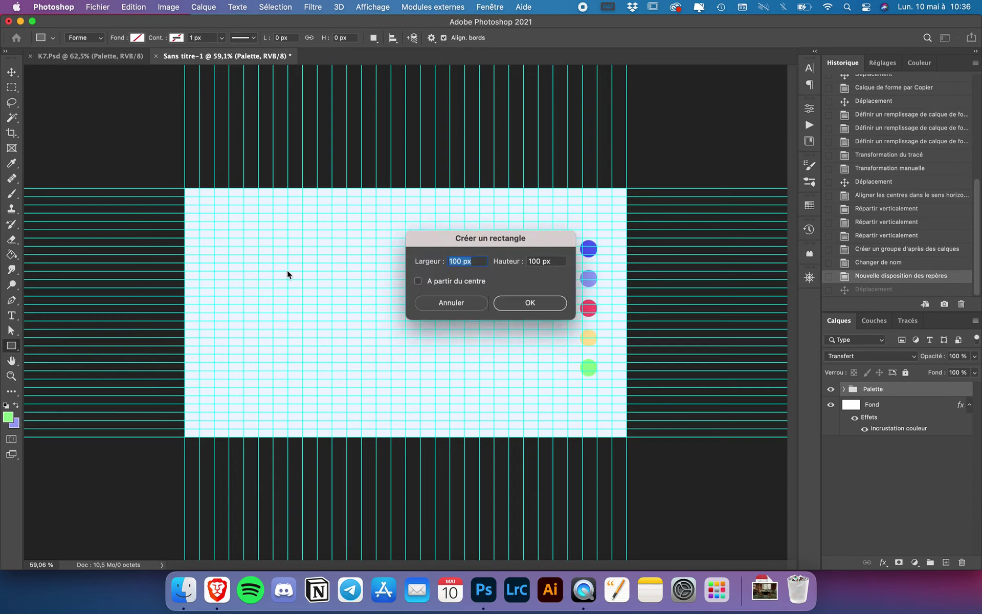
pyautogui.write('15')
pyautogui.write('00')
pyautogui.doubleClick(550, 261)
pyautogui.write('900')
pyautogui.click(542, 303)
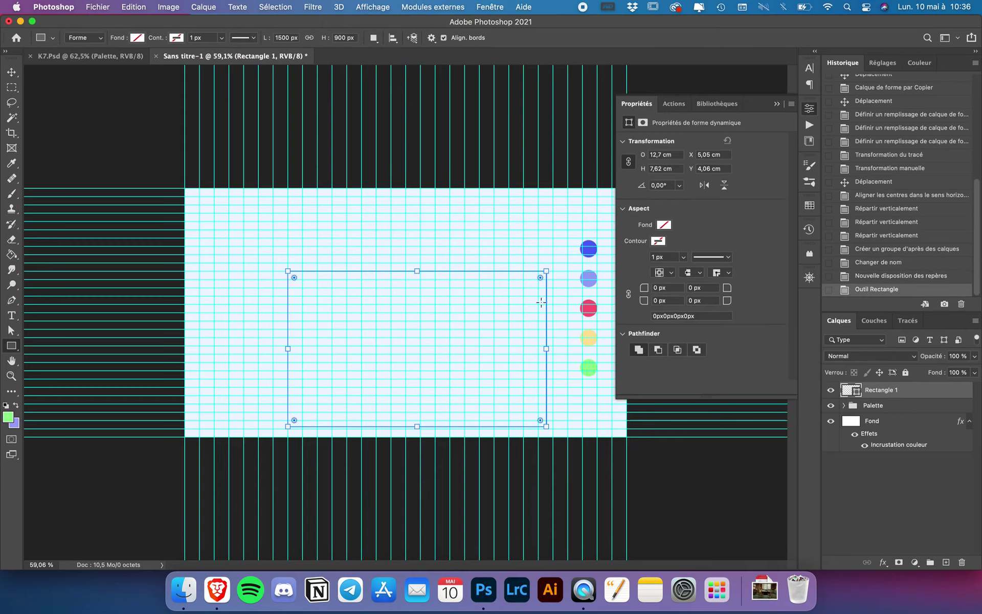
# Fill the rectangle light purple and move it slightly higher on the canvas.
pyautogui.click(137, 38)
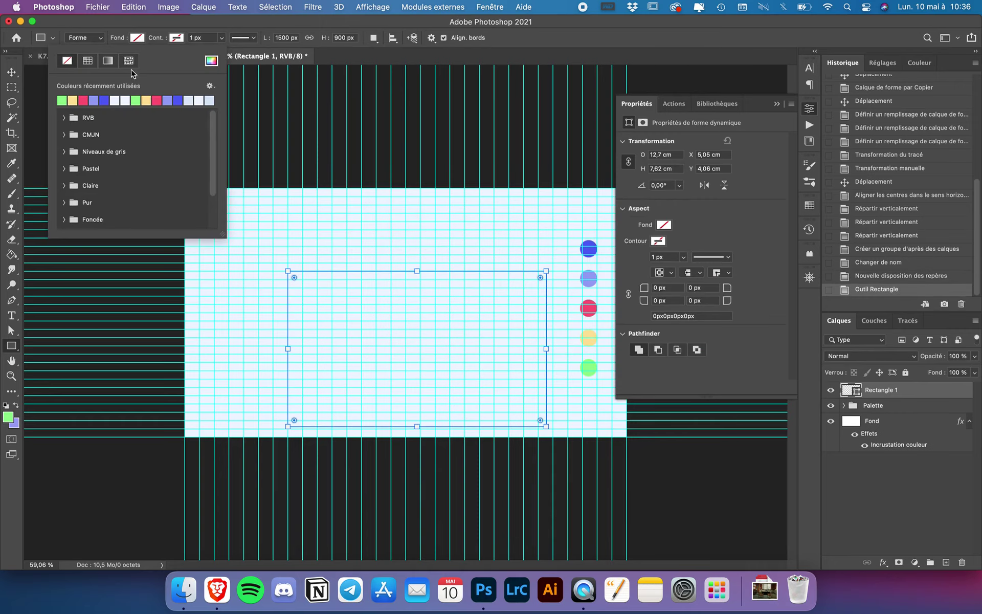
pyautogui.click(97, 101)
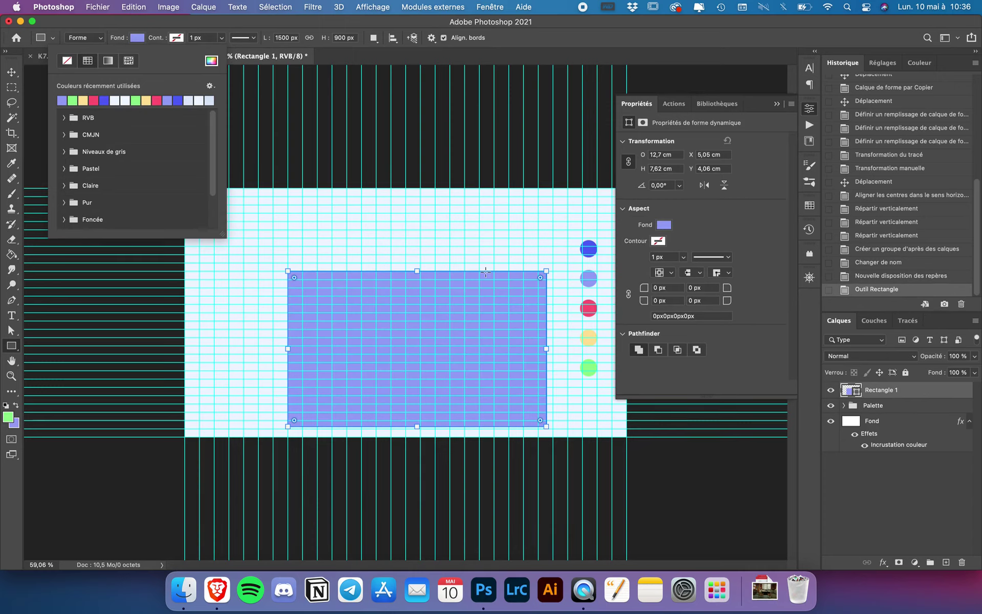
pyautogui.click(9, 75)
pyautogui.moveTo(450, 325); pyautogui.dragTo(439, 287)
pyautogui.press('super+a')
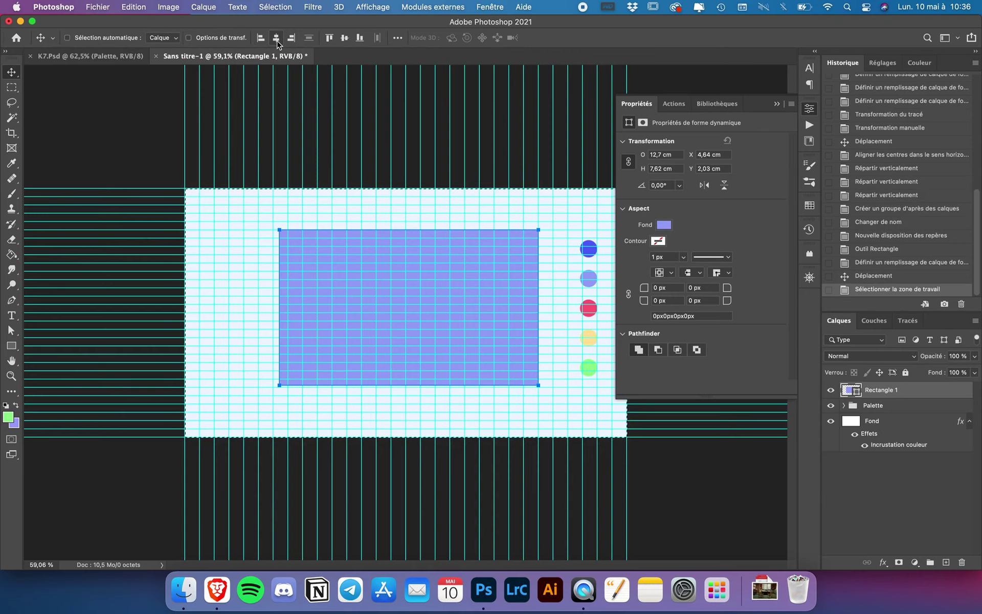
# Centre the purple rectangle horizontally and vertically on the canvas, then deselect.
pyautogui.click(277, 40)
pyautogui.click(342, 41)
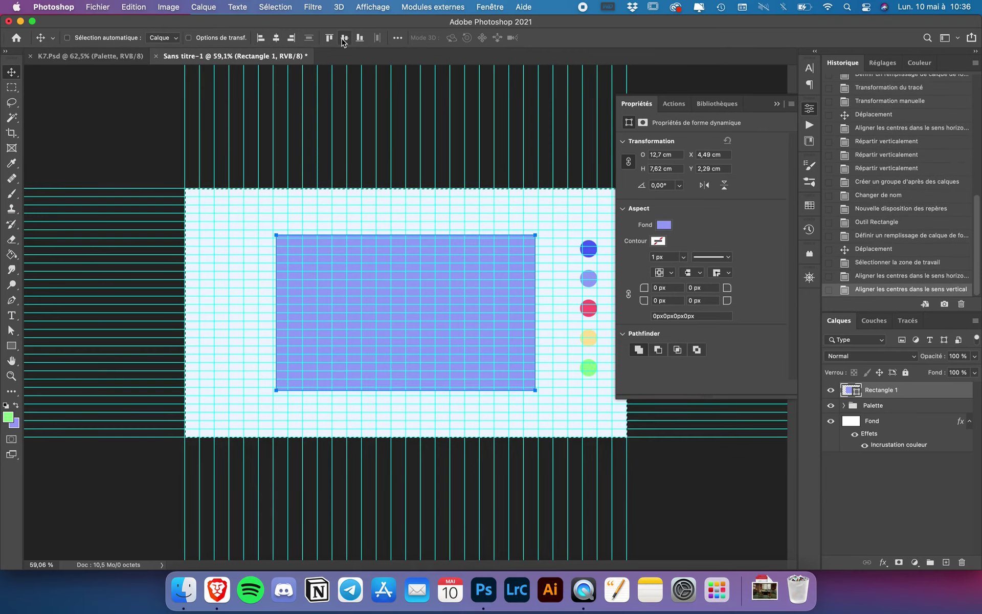
pyautogui.press('super+d')
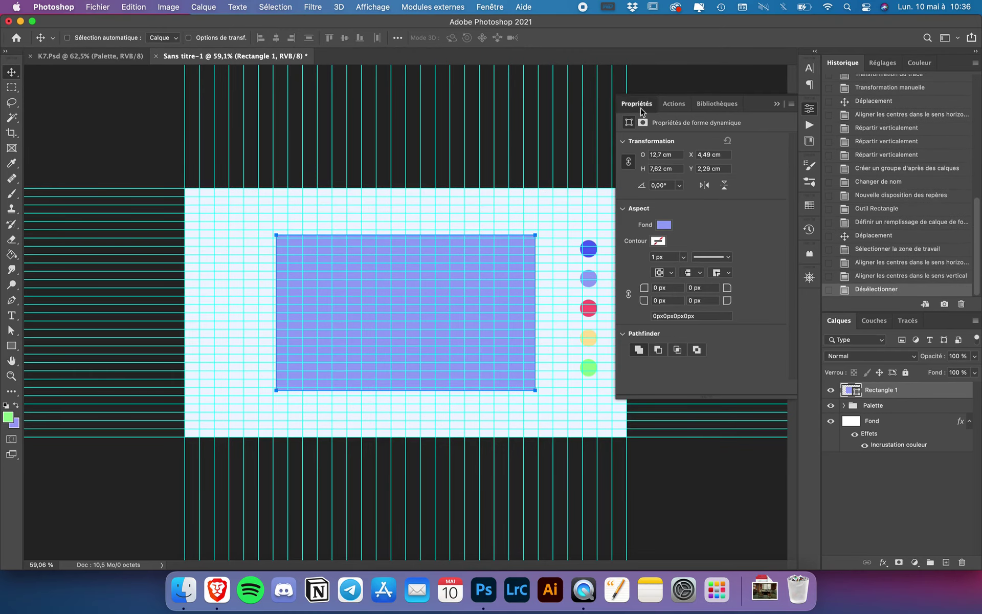
pyautogui.click(638, 104)
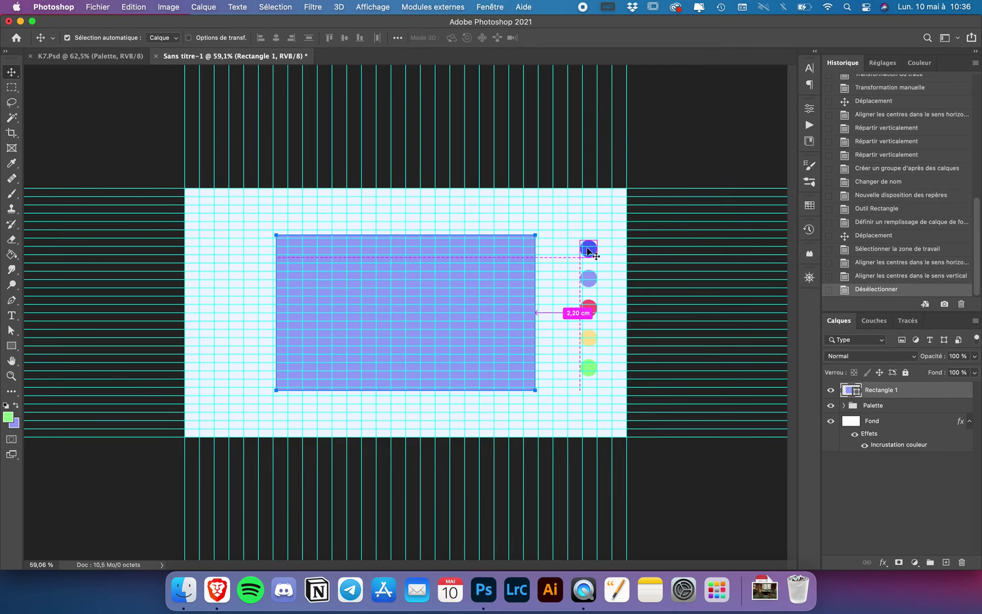
pyautogui.scroll(3, 588, 251)
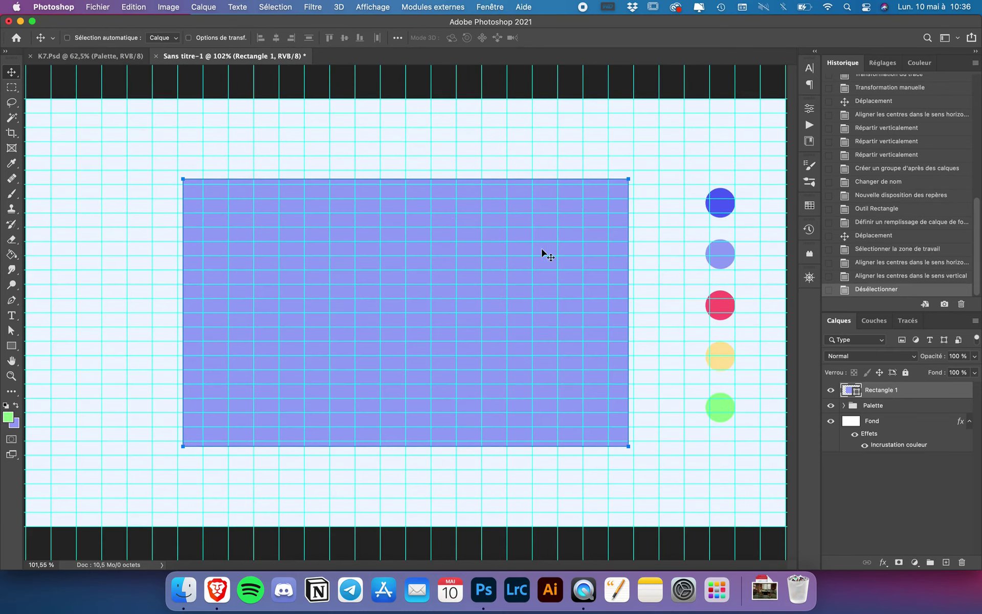
# Free Transform the rectangle larger on all sides, to about 15.89 × 9.75 cm.
pyautogui.press('super+t')
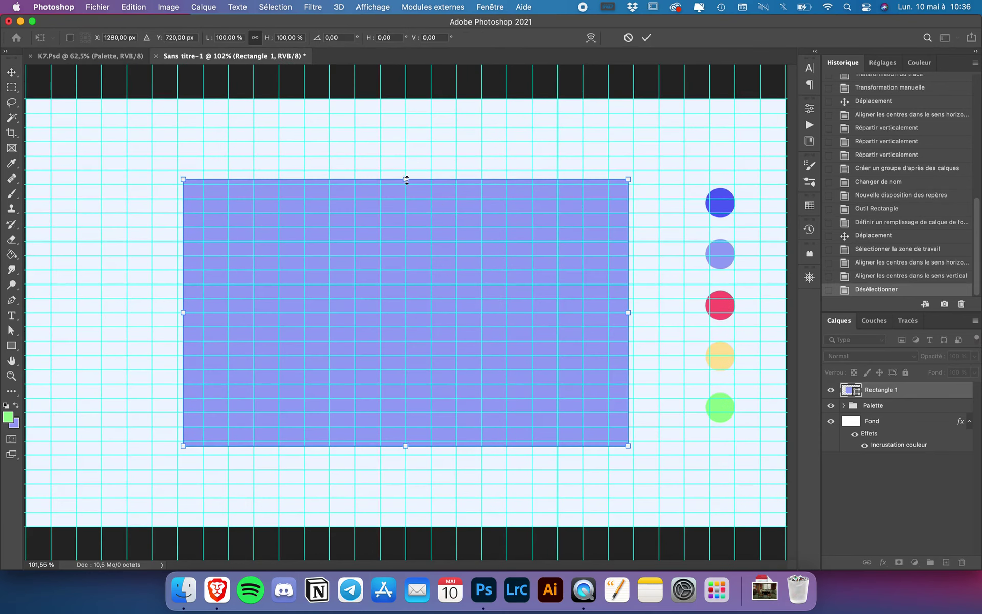
pyautogui.moveTo(401, 179); pyautogui.dragTo(407, 173)
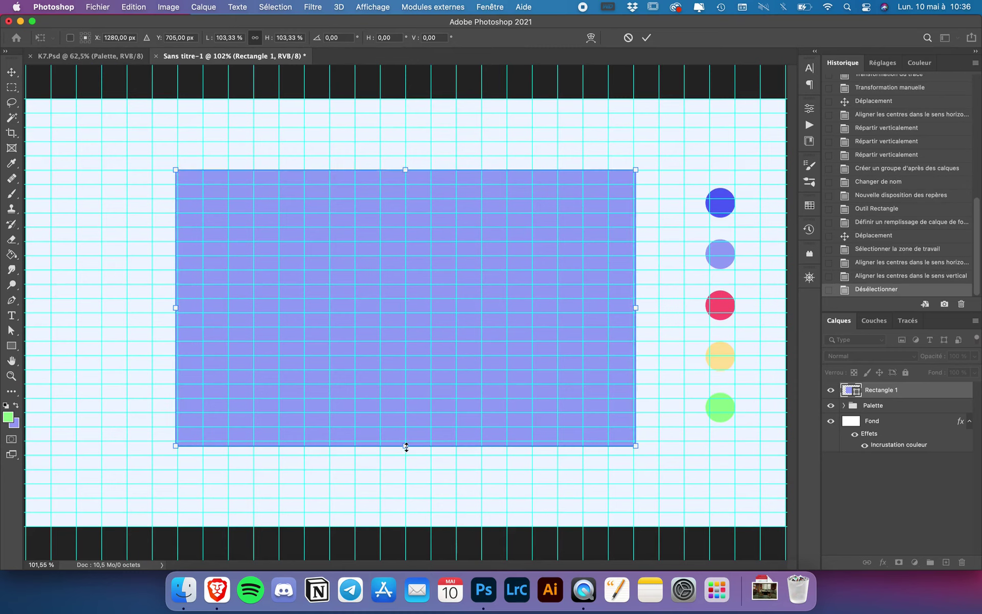
pyautogui.moveTo(406, 447); pyautogui.dragTo(406, 455)
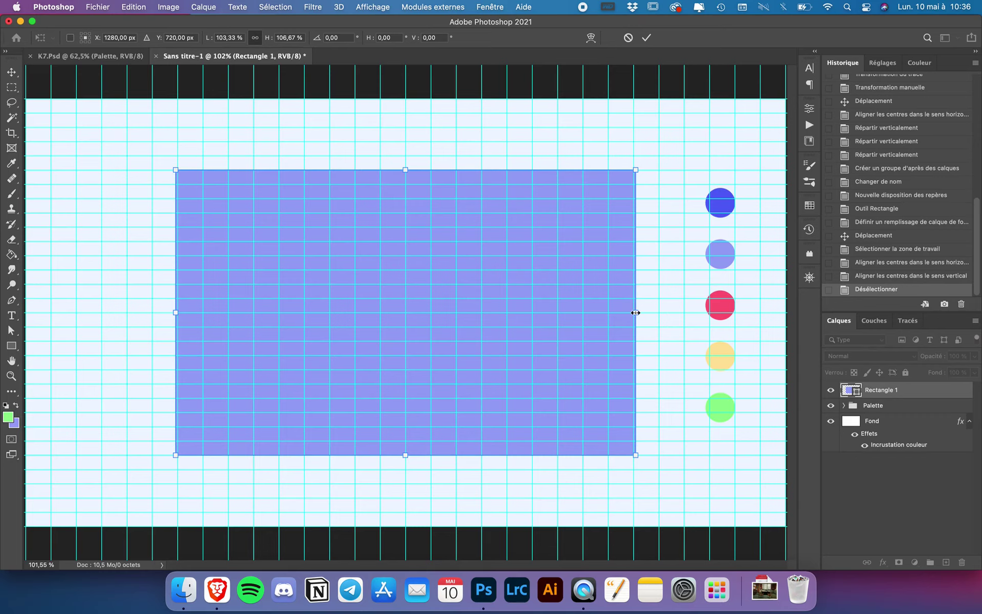
pyautogui.moveTo(635, 312); pyautogui.dragTo(658, 312)
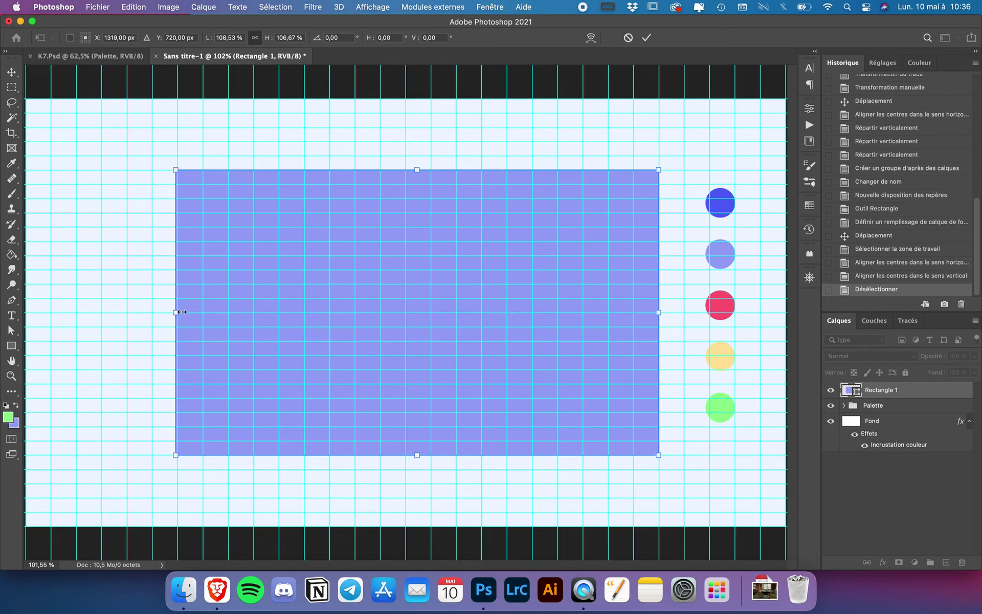
pyautogui.moveTo(178, 316); pyautogui.dragTo(160, 317)
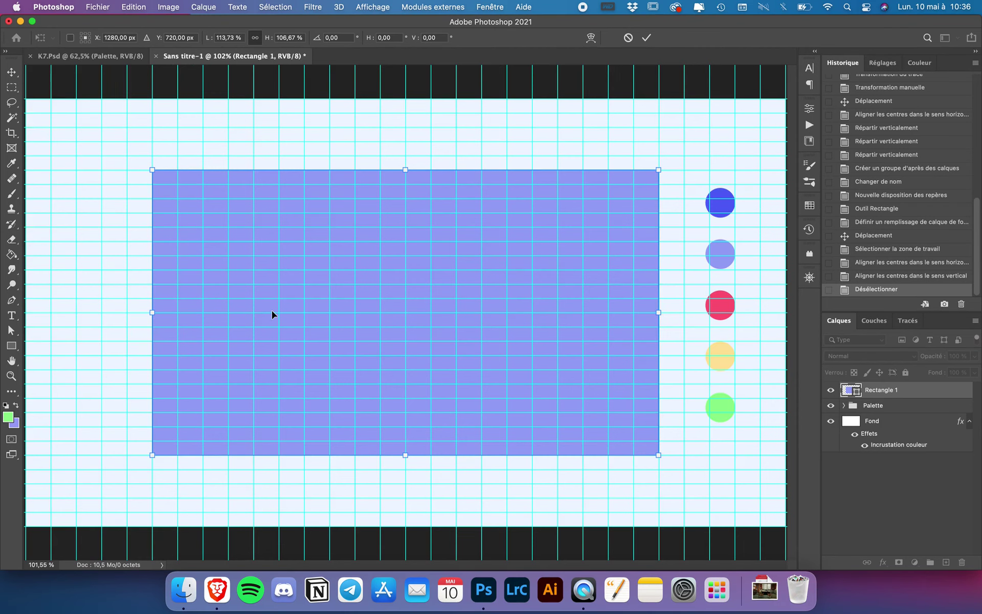
pyautogui.scroll(-2, 271, 311)
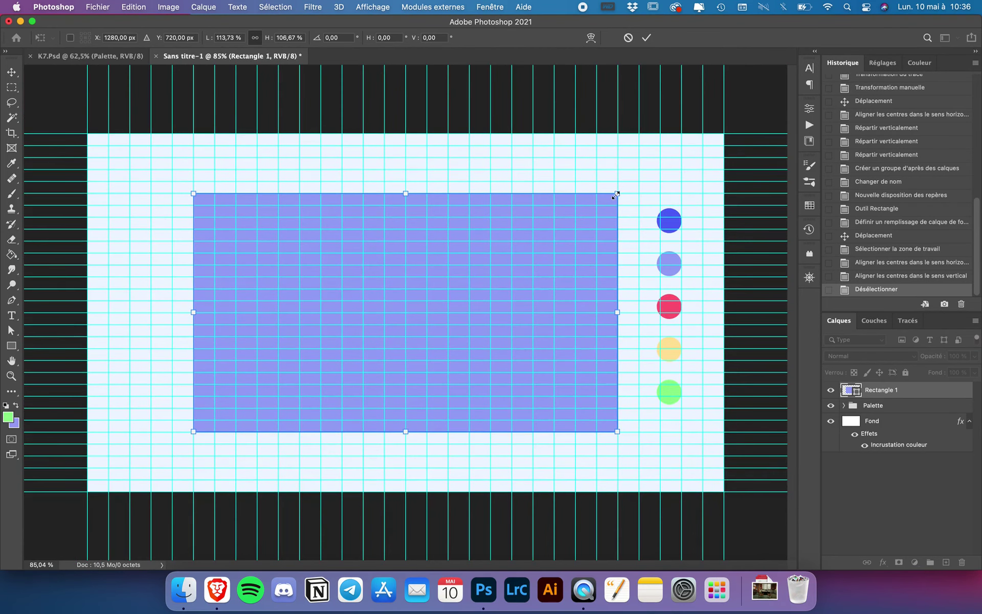
pyautogui.moveTo(617, 194)
pyautogui.mouseDown()
pyautogui.moveTo(652, 169)
pyautogui.moveTo(640, 173)
pyautogui.mouseUp()
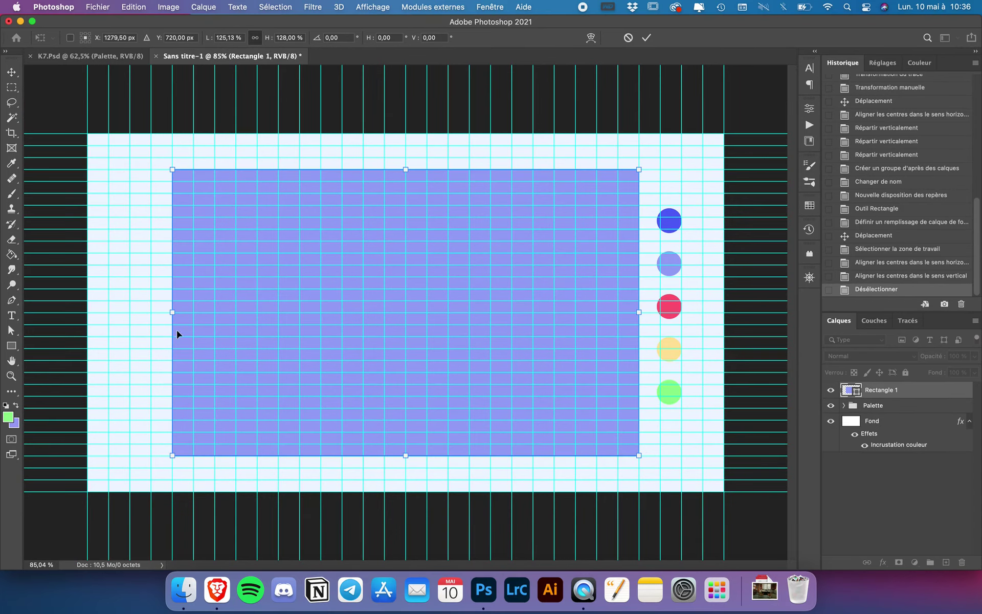
pyautogui.scroll(3, 128, 311)
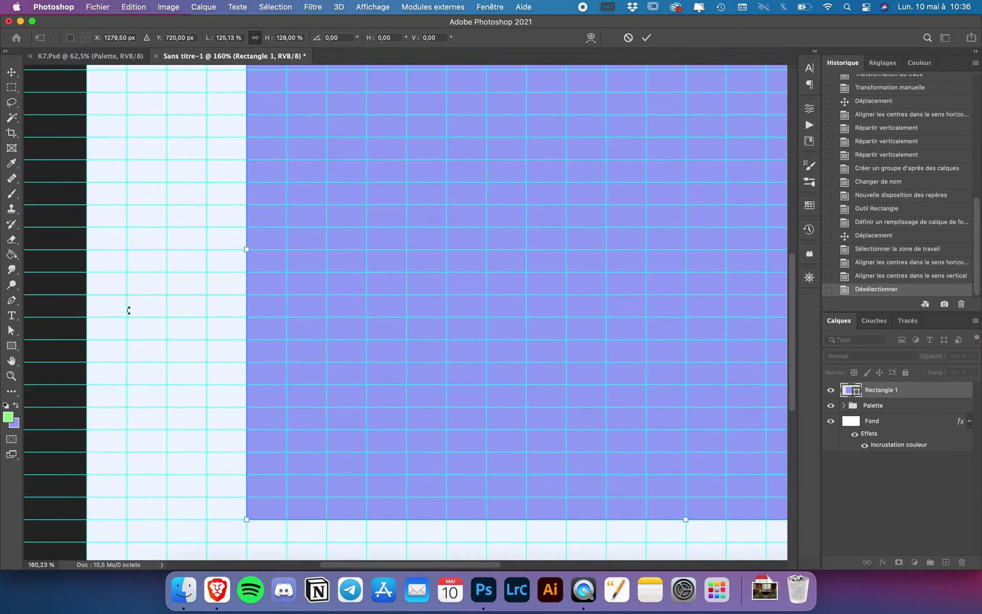
pyautogui.scroll(-1, 202, 378)
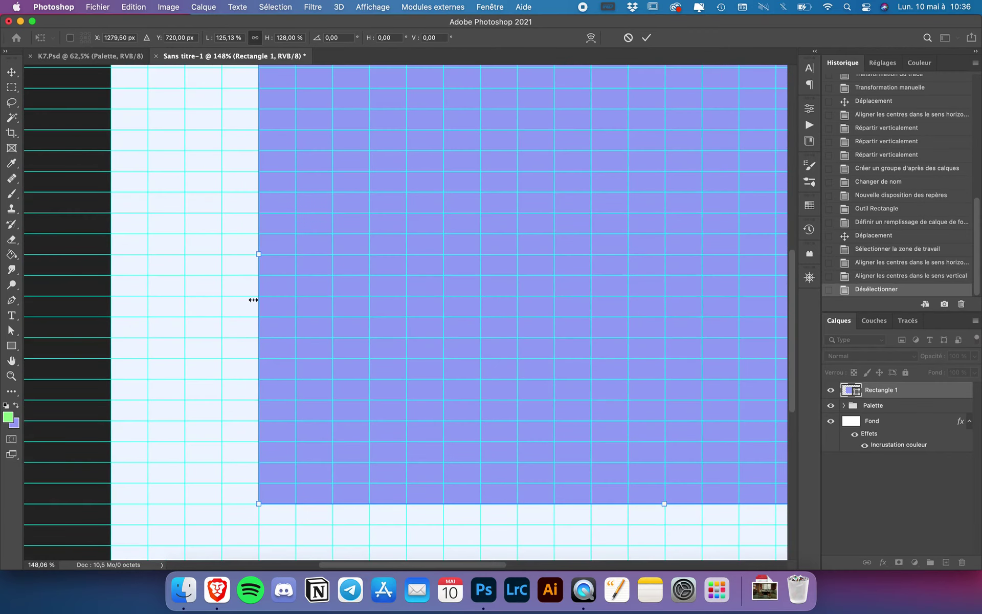
pyautogui.scroll(-3, 220, 304)
pyautogui.scroll(-2, 217, 309)
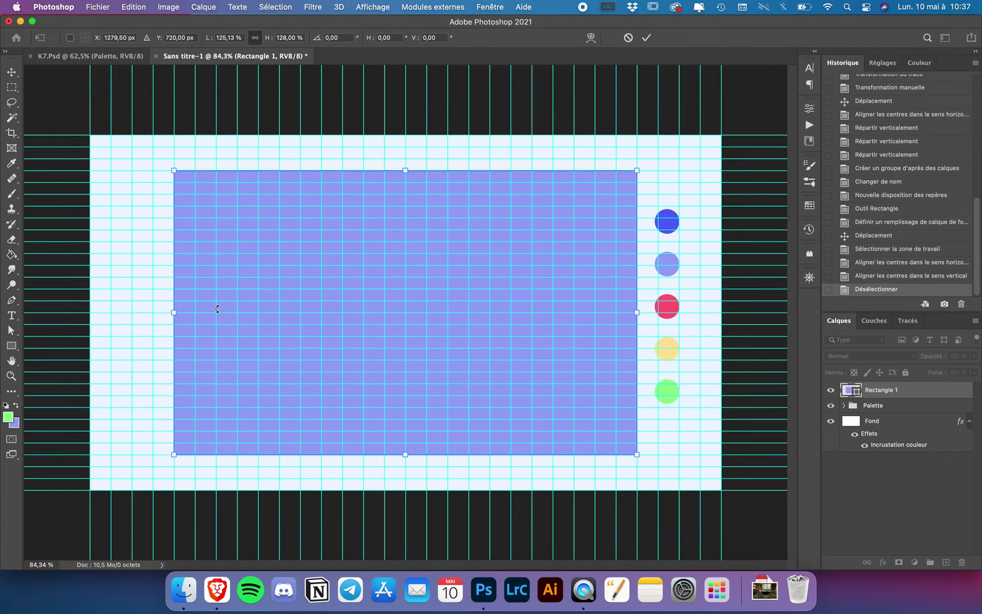
pyautogui.press('Return')
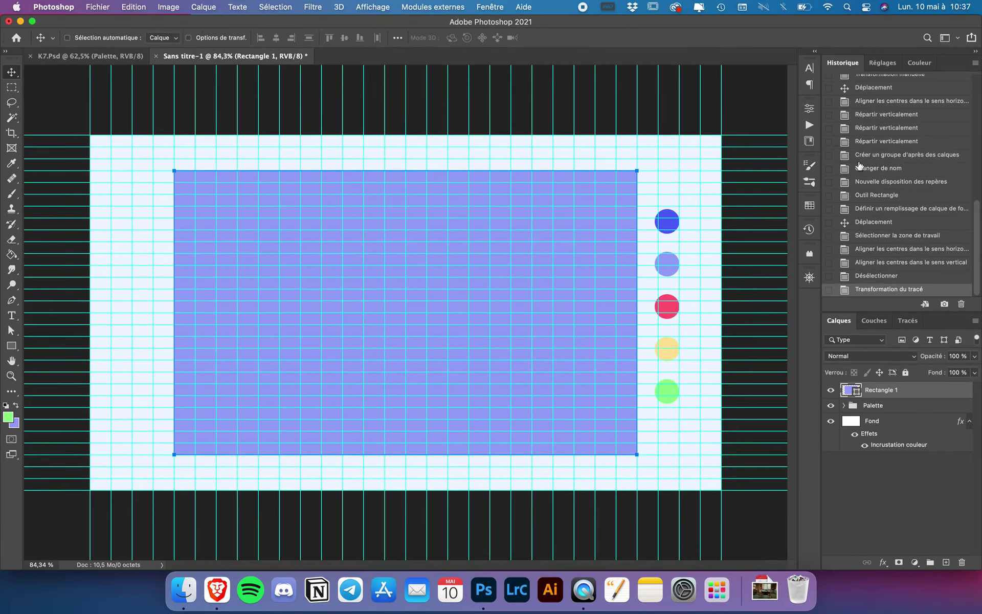
pyautogui.click(810, 110)
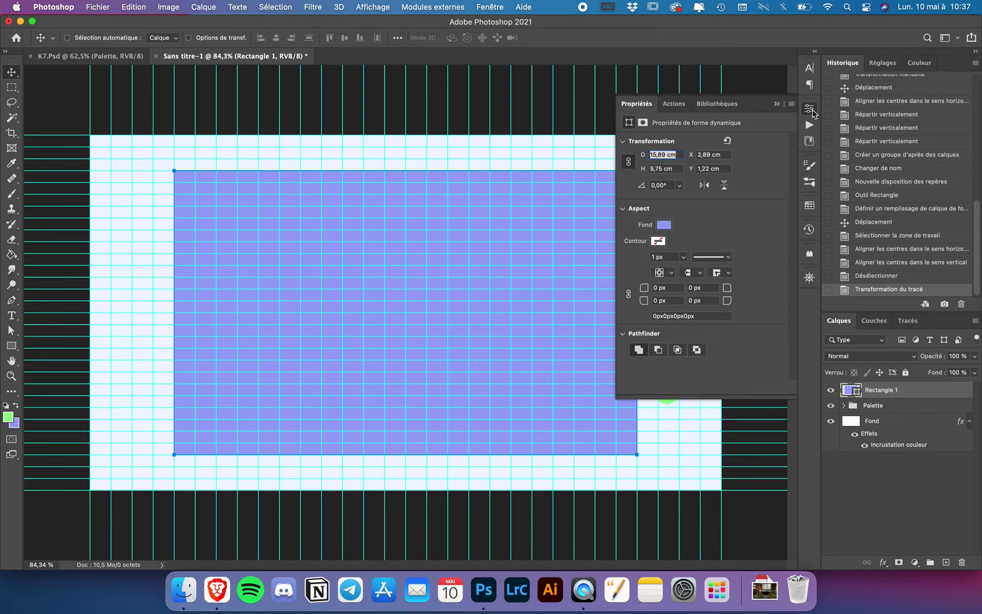
# Round all corners to 100 px, then unlink and set the top two to 50 px.
pyautogui.click(489, 6)
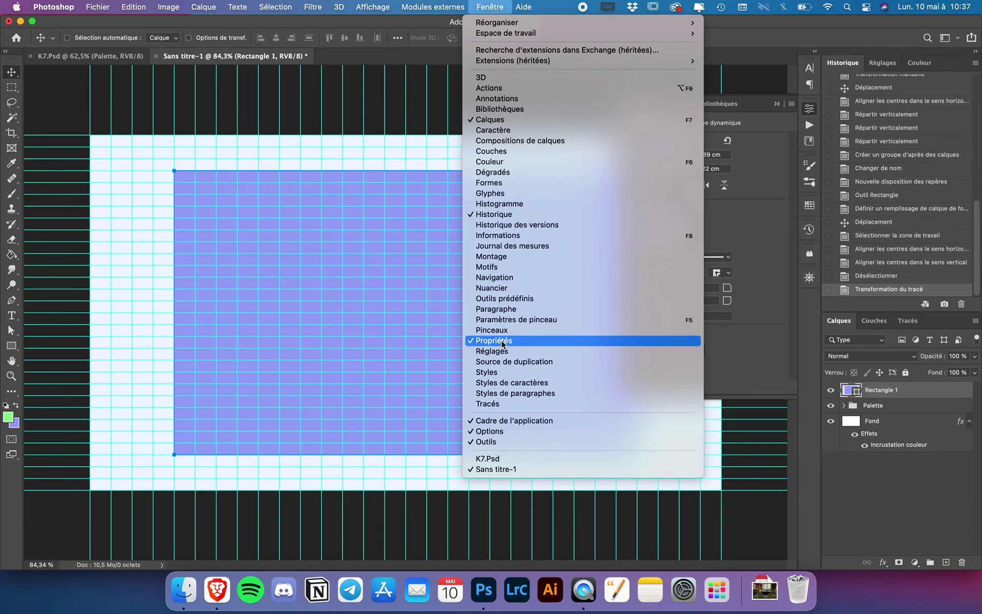
pyautogui.click(484, 5)
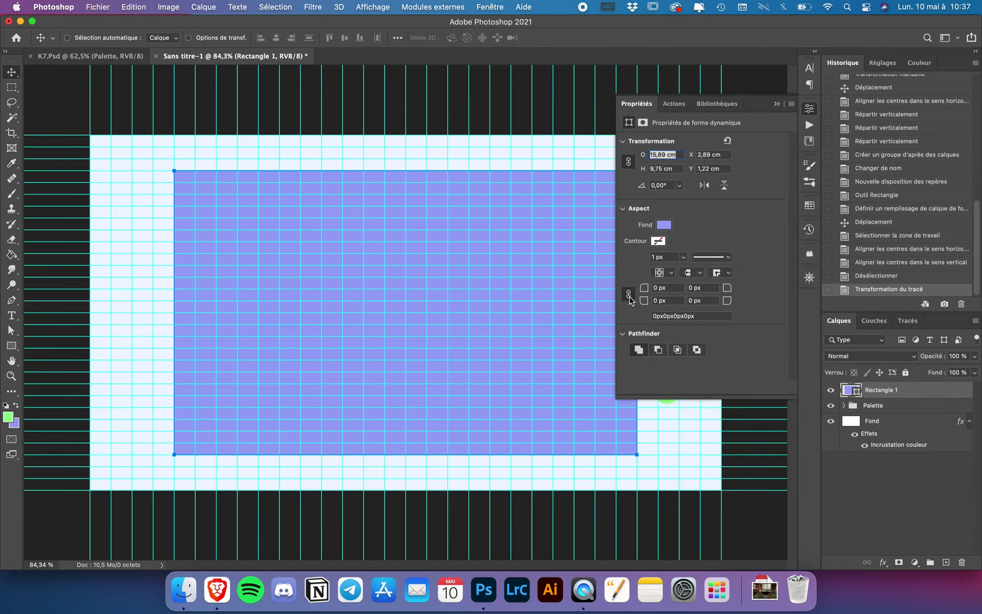
pyautogui.click(668, 288)
pyautogui.write('100')
pyautogui.press('Return')
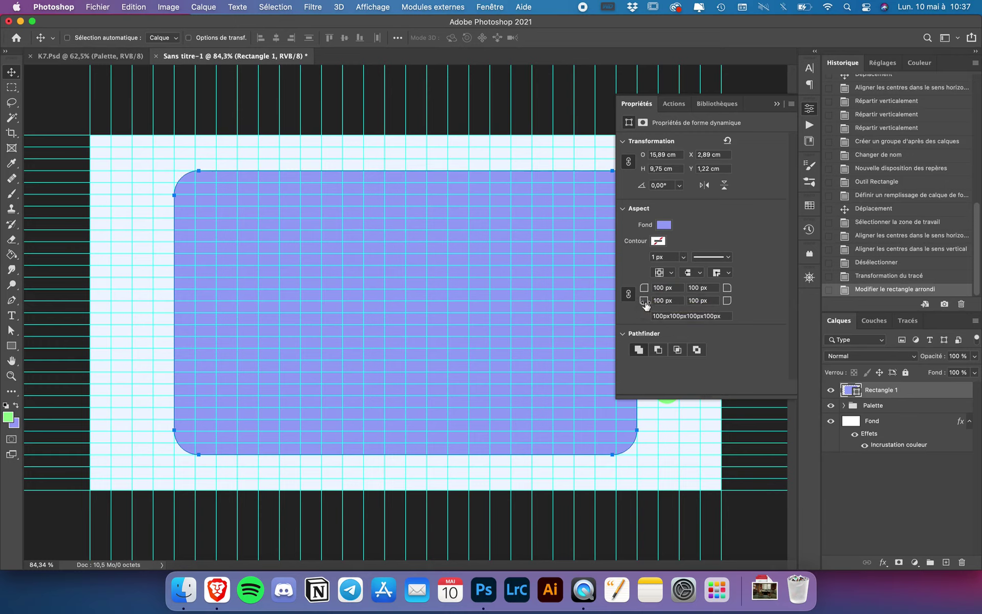
pyautogui.click(628, 294)
pyautogui.click(677, 288)
pyautogui.write('50')
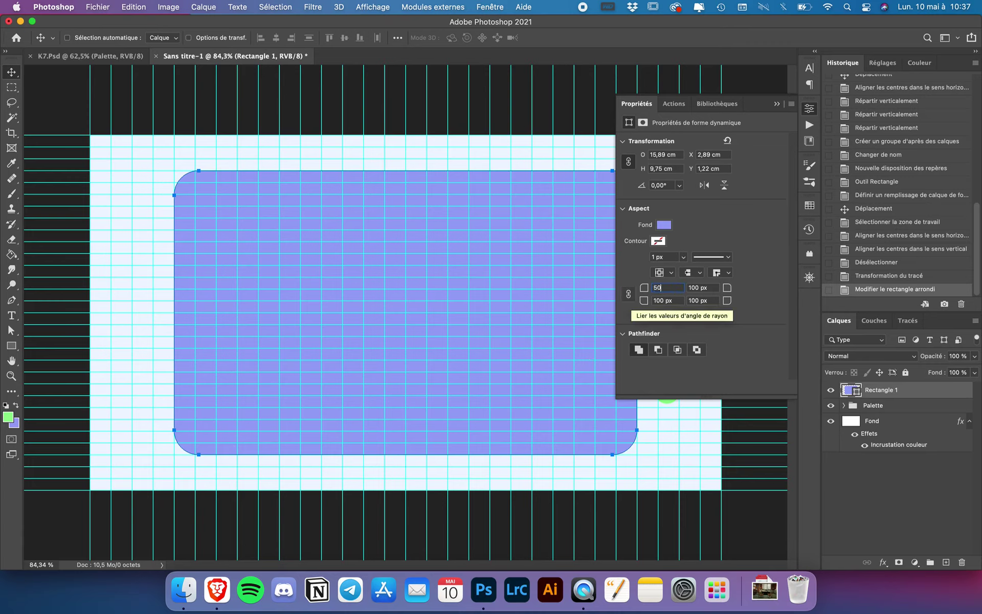
pyautogui.press('Return')
pyautogui.press('Tab')
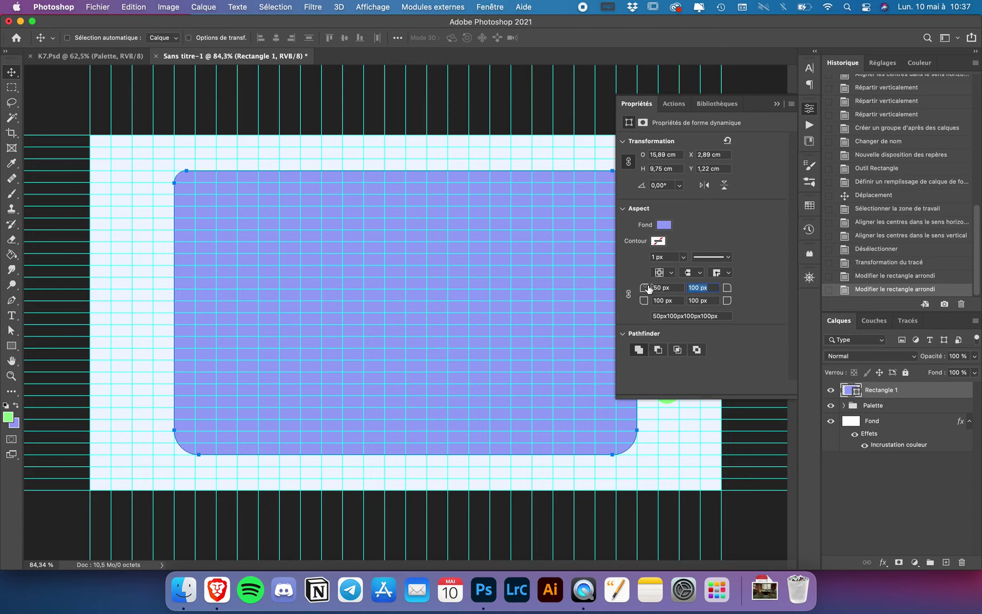
pyautogui.write('50')
pyautogui.press('Return')
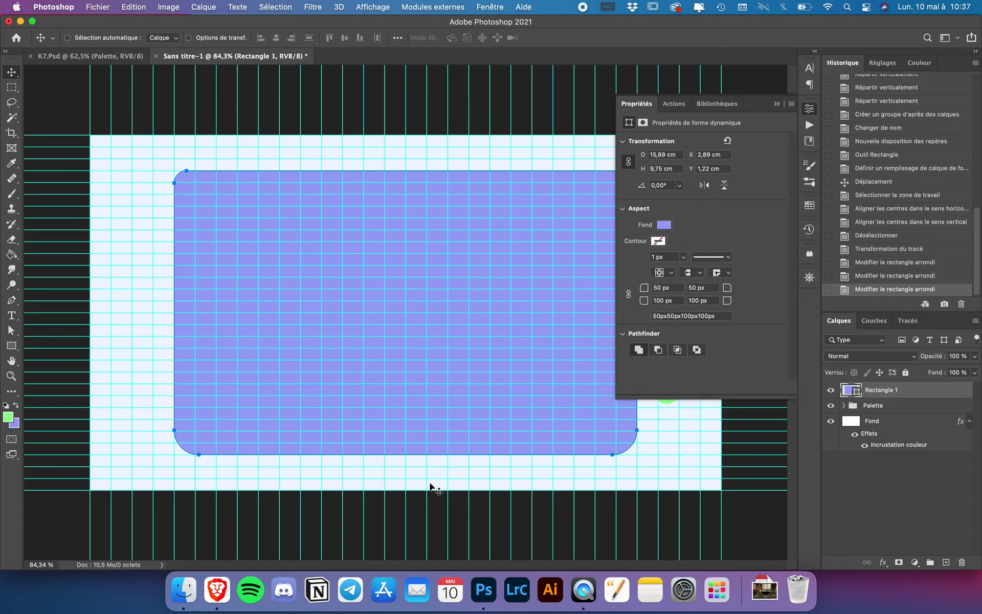
# Rename the rectangle's layer to Forme K7.
pyautogui.click(639, 107)
pyautogui.doubleClick(889, 390)
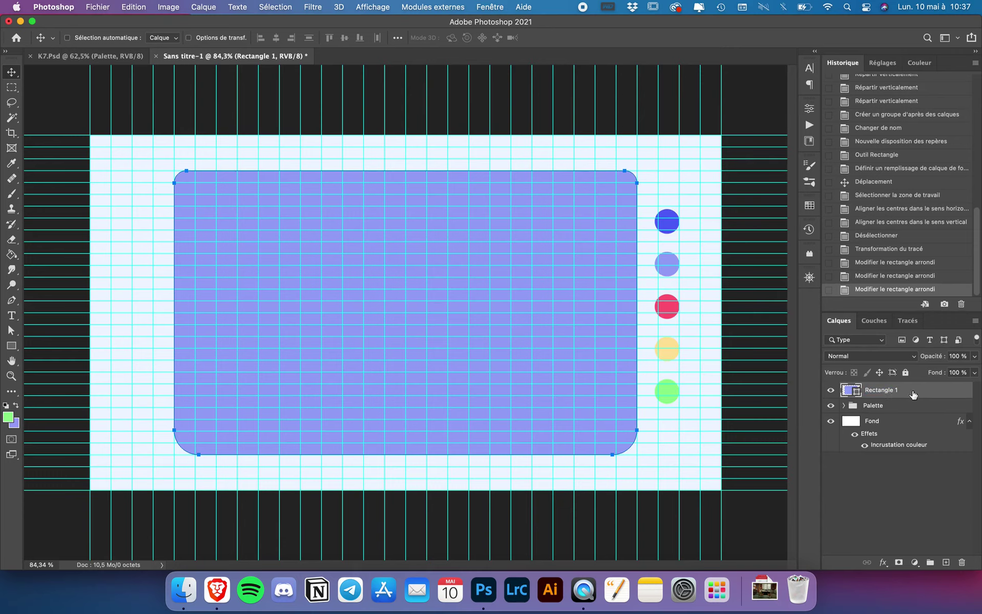
pyautogui.doubleClick(883, 391)
pyautogui.write('Forme K')
pyautogui.write('7')
pyautogui.press('Return')
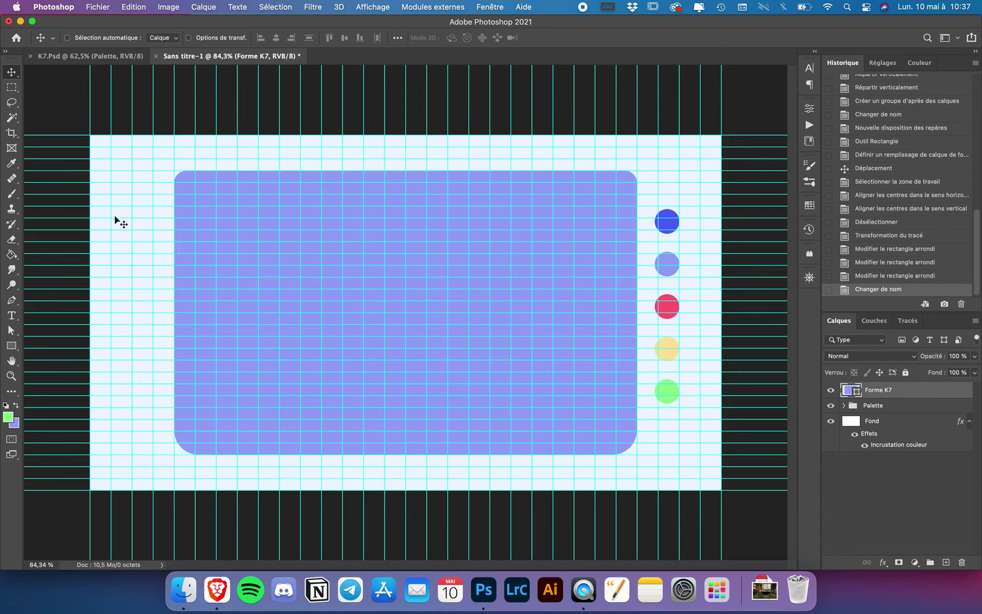
pyautogui.click(12, 346)
pyautogui.rightClick(12, 346)
# Draw a long rectangle bar across the top of the body and fill it dark blue.
pyautogui.click(57, 342)
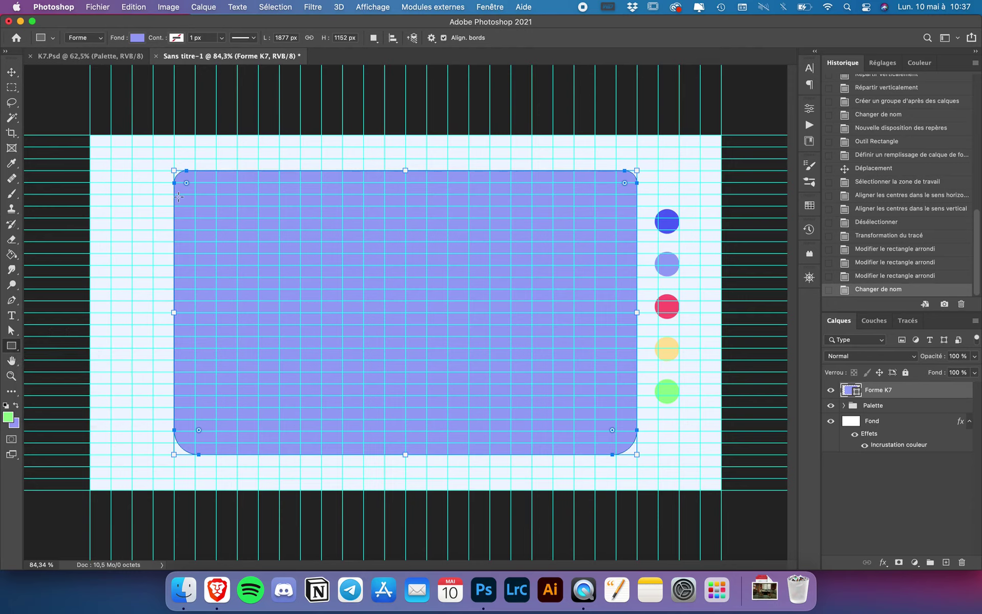
pyautogui.moveTo(153, 159)
pyautogui.mouseDown()
pyautogui.moveTo(657, 197)
pyautogui.moveTo(652, 205)
pyautogui.mouseUp()
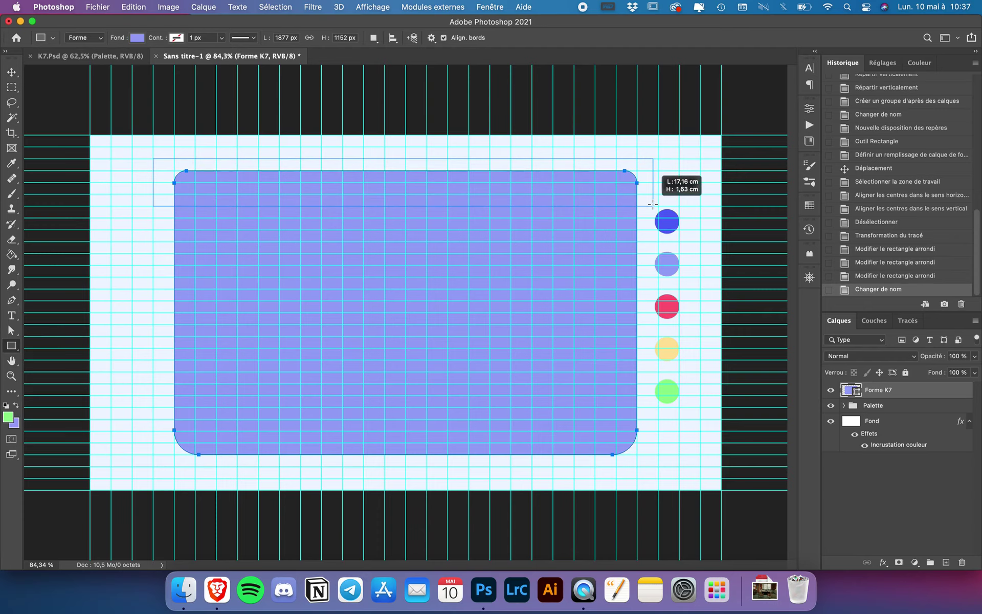
pyautogui.moveTo(653, 206); pyautogui.dragTo(653, 205)
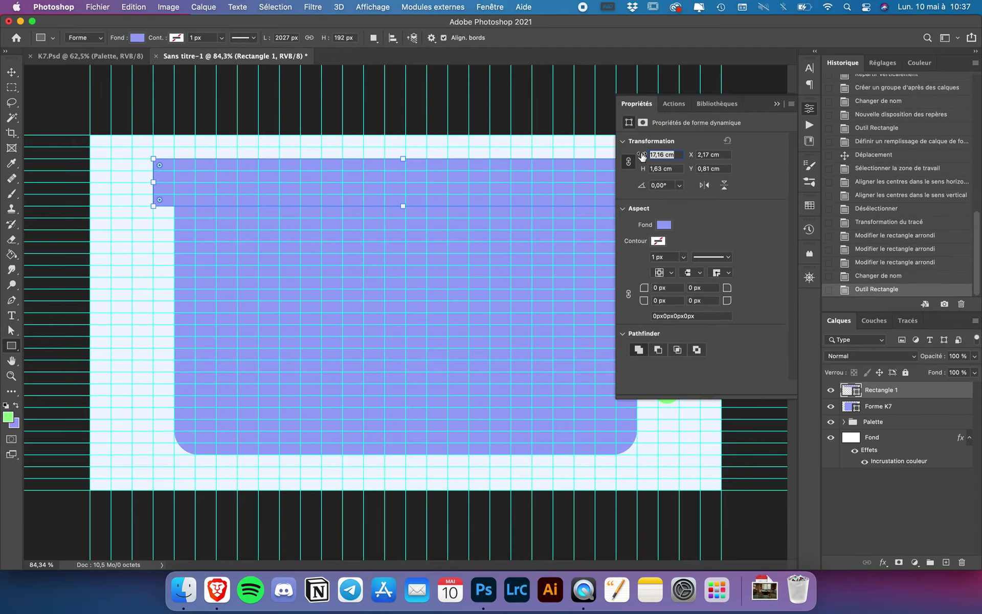
pyautogui.click(137, 41)
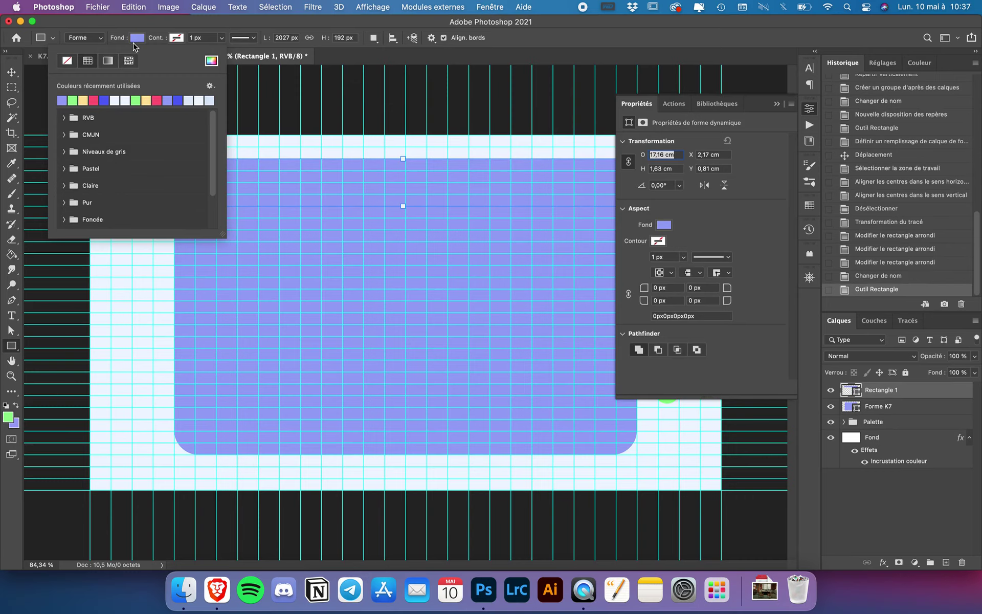
pyautogui.click(105, 100)
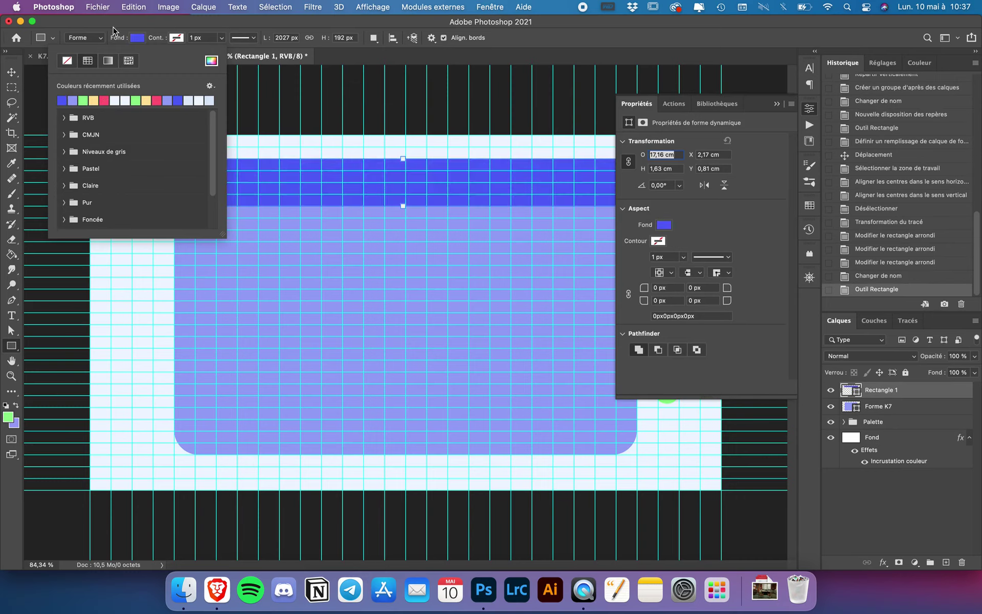
pyautogui.click(114, 31)
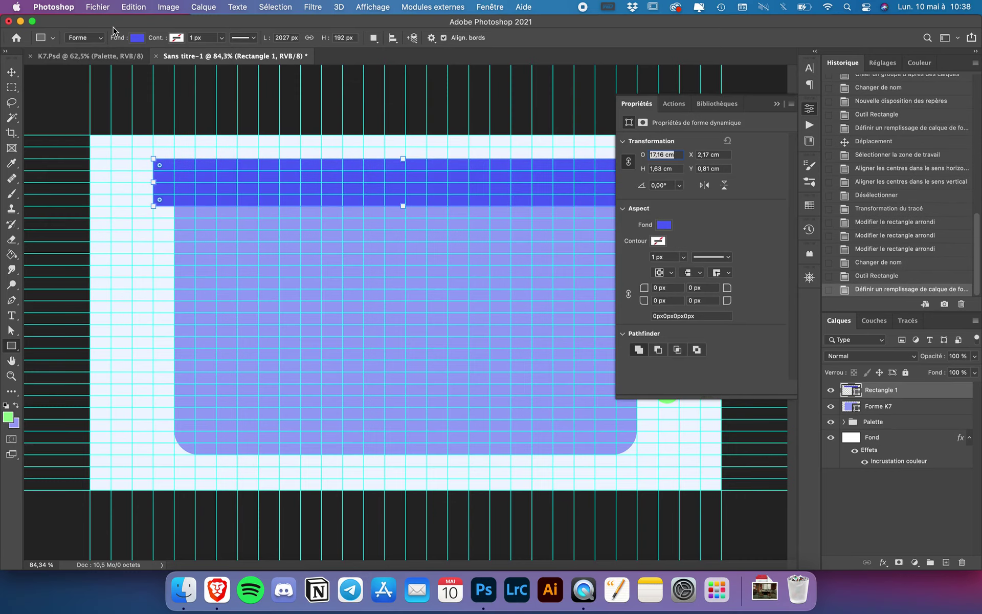
pyautogui.click(643, 109)
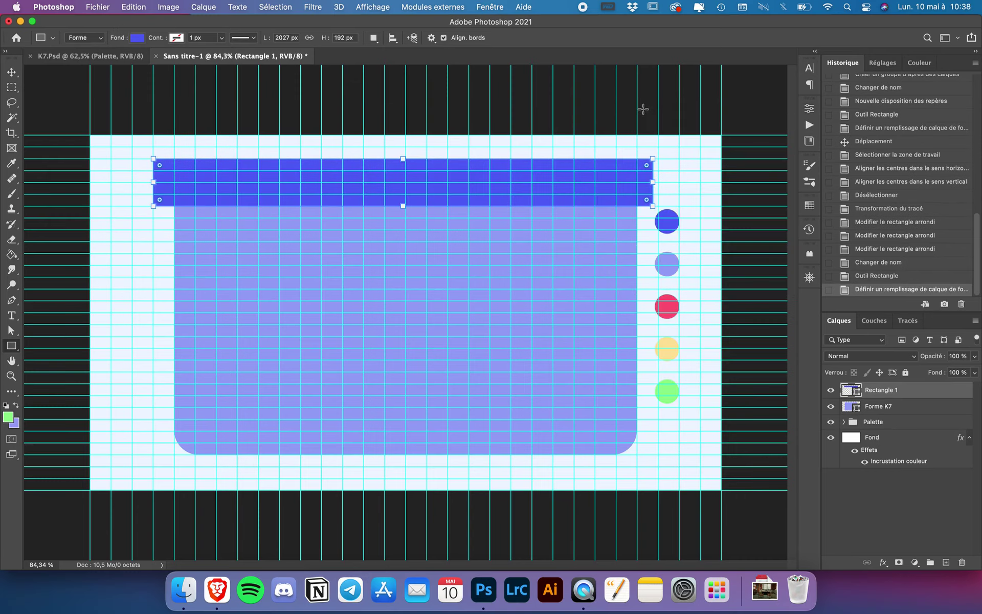
# Release a trial clipping mask and resize the bar to the body's width and top edge.
pyautogui.click(10, 72)
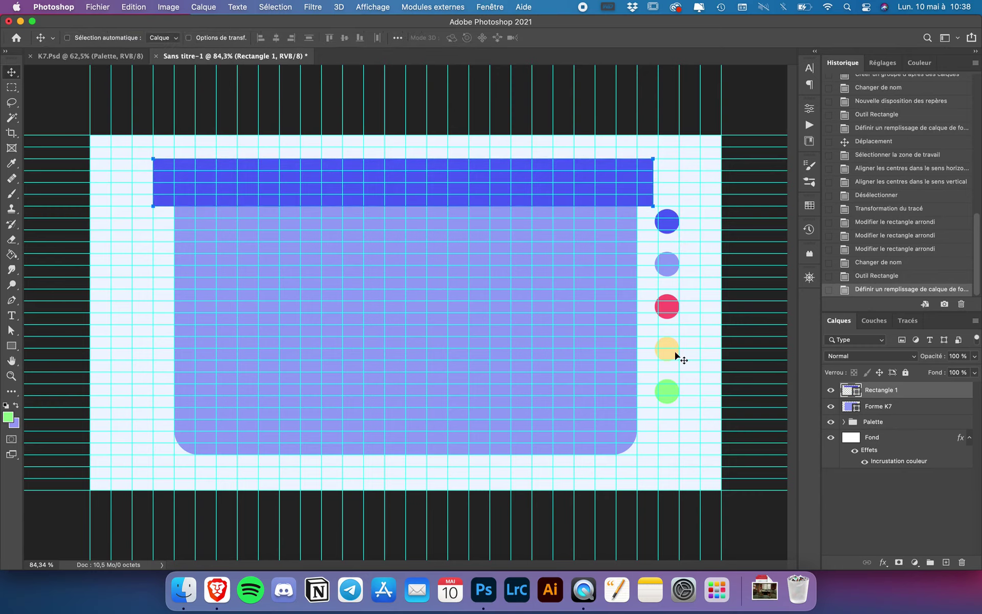
pyautogui.keyDown('alt'); pyautogui.click(874, 397); pyautogui.keyUp('alt')
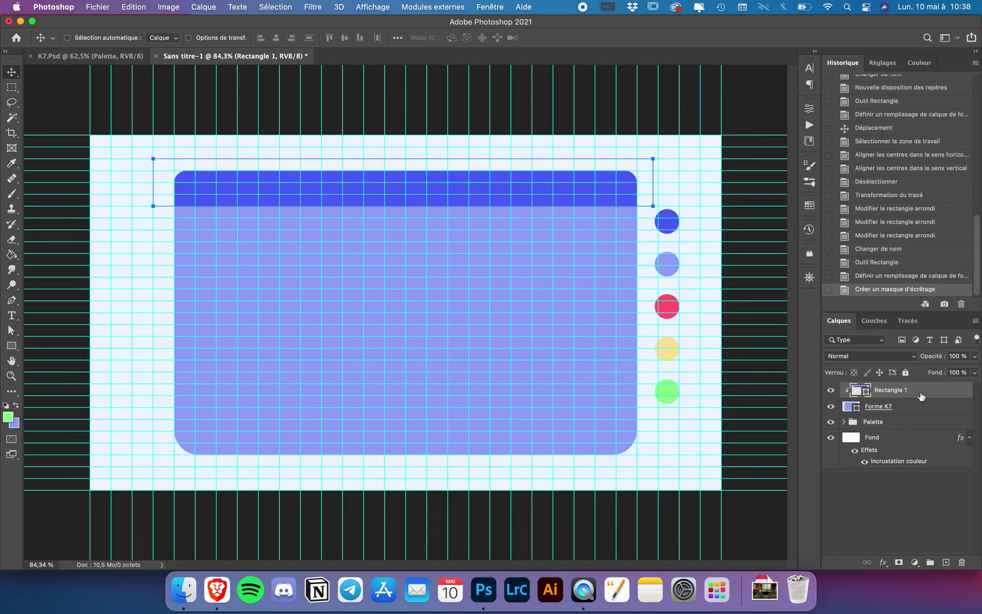
pyautogui.keyDown('alt'); pyautogui.click(845, 398); pyautogui.keyUp('alt')
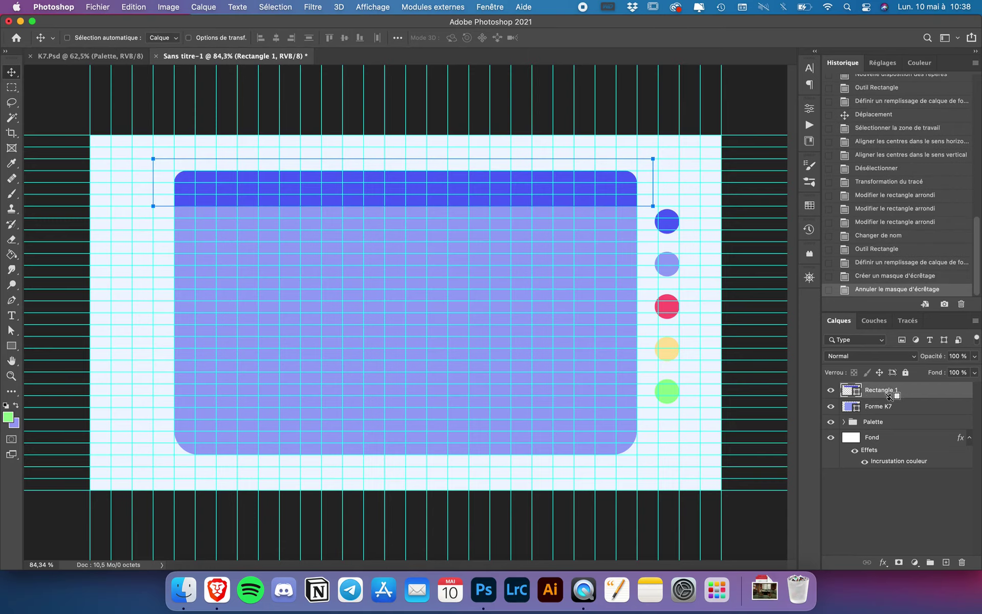
pyautogui.press('super+t')
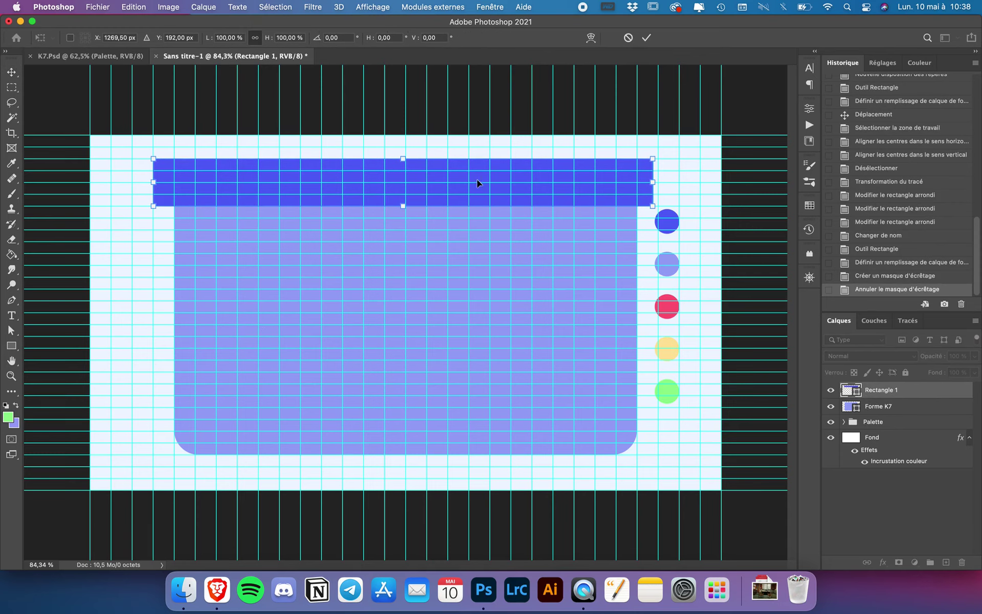
pyautogui.moveTo(403, 158); pyautogui.dragTo(410, 172)
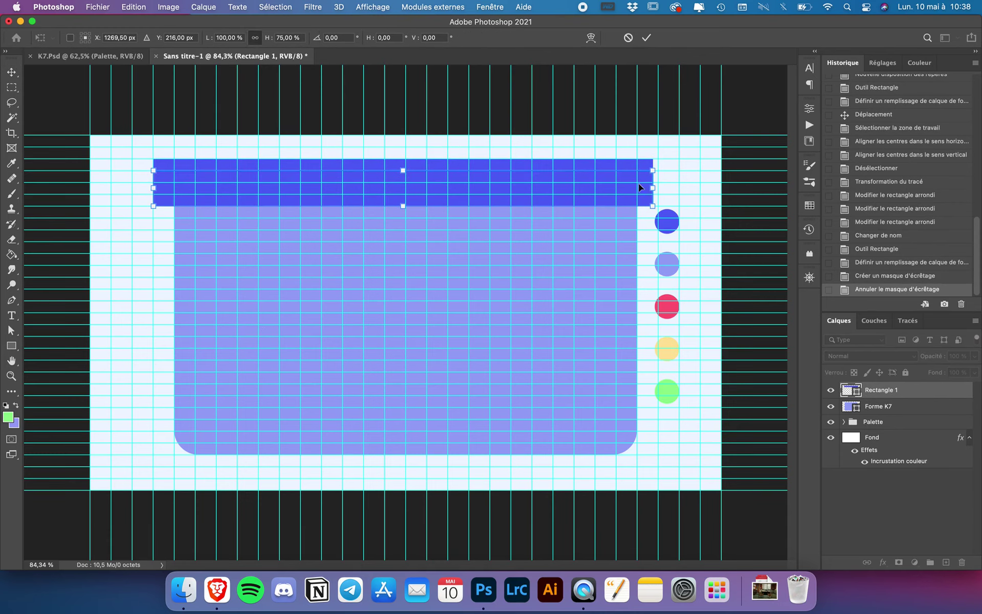
pyautogui.moveTo(653, 188); pyautogui.dragTo(637, 188)
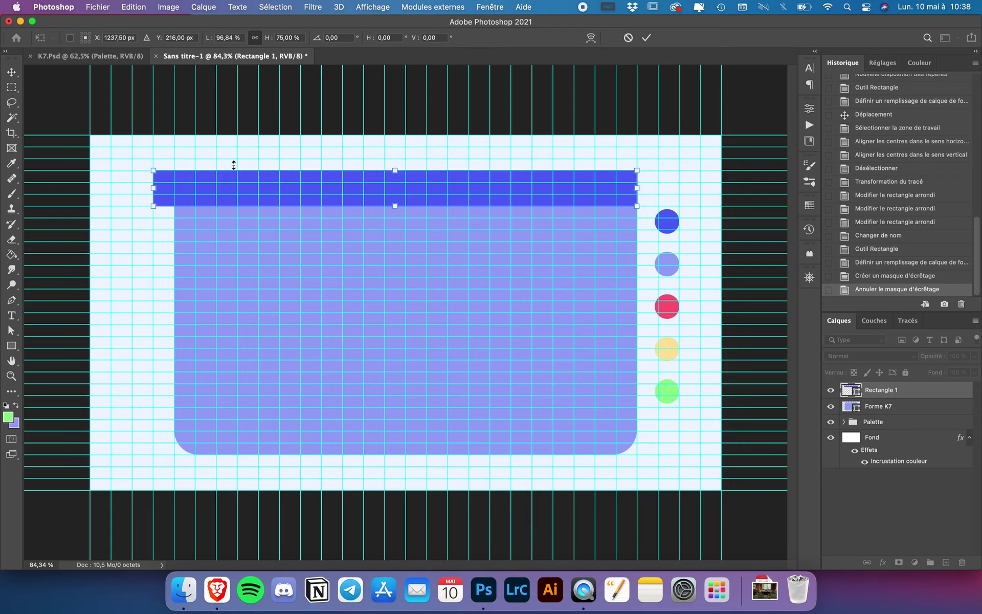
pyautogui.moveTo(154, 188); pyautogui.dragTo(174, 187)
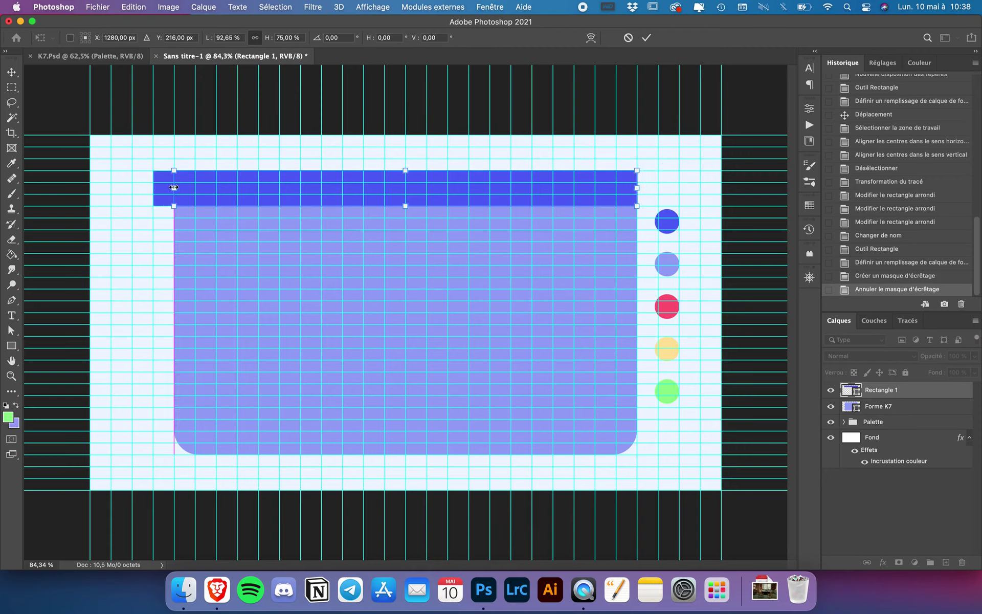
pyautogui.press('Return')
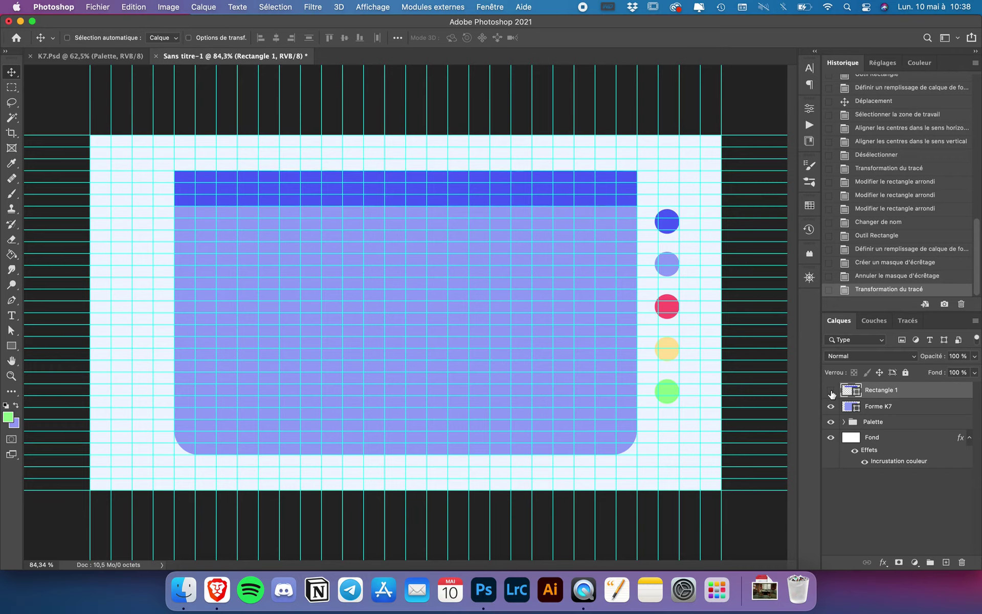
# Hide and reshow the blue bar to compare it with the body beneath.
pyautogui.click(831, 390)
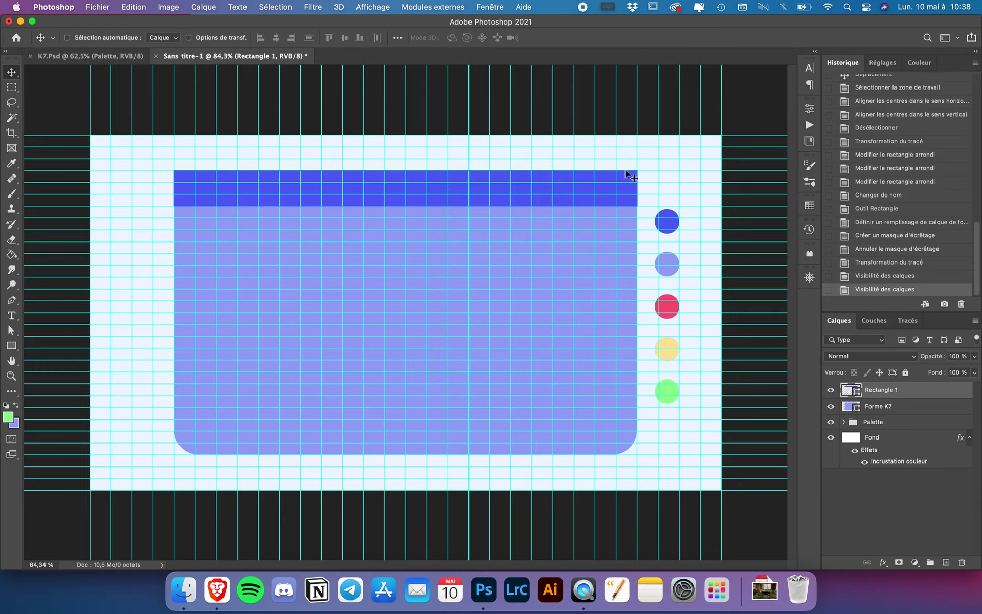
pyautogui.click(831, 391)
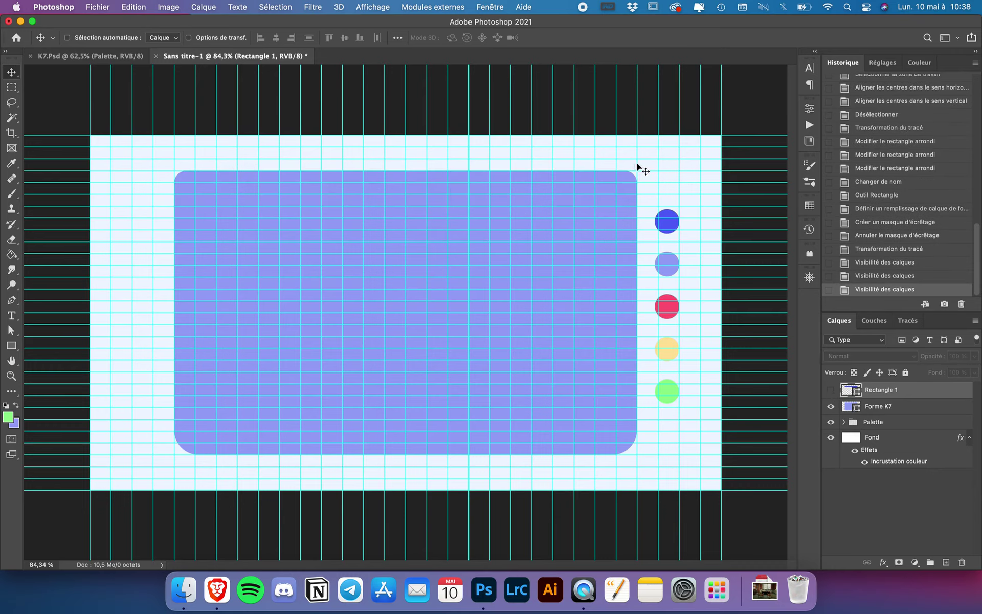
pyautogui.click(830, 390)
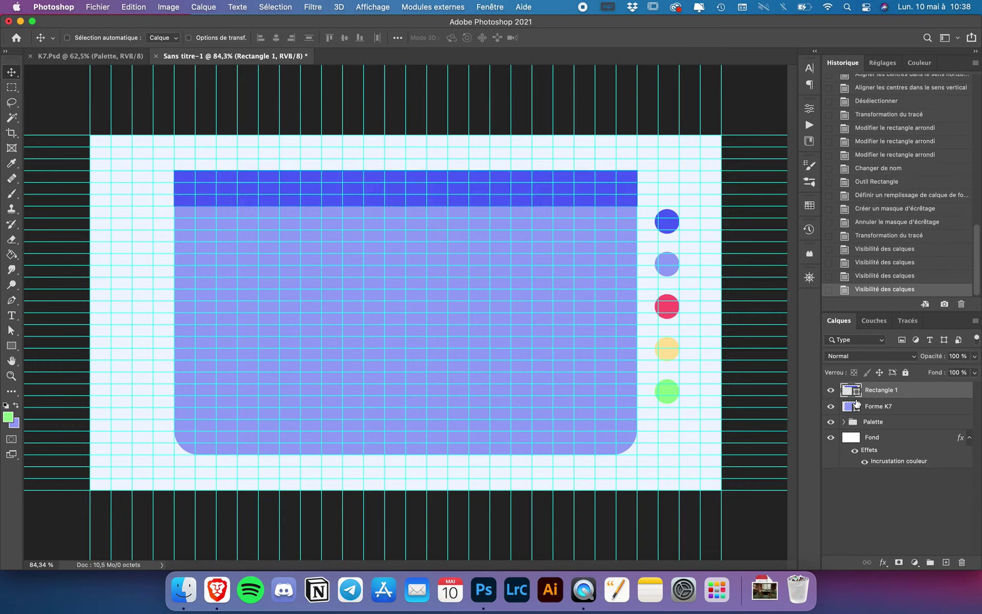
# Set the blue bar's top-left and top-right corner radii to 50 px.
pyautogui.click(809, 113)
pyautogui.click(665, 288)
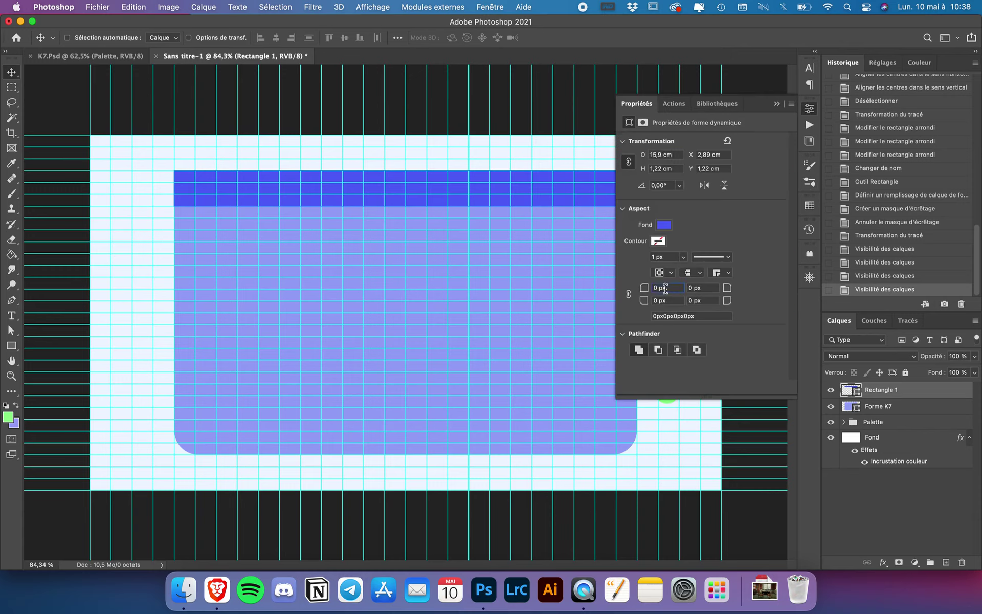
pyautogui.doubleClick(665, 288)
pyautogui.doubleClick(678, 289)
pyautogui.write('50')
pyautogui.press('Tab')
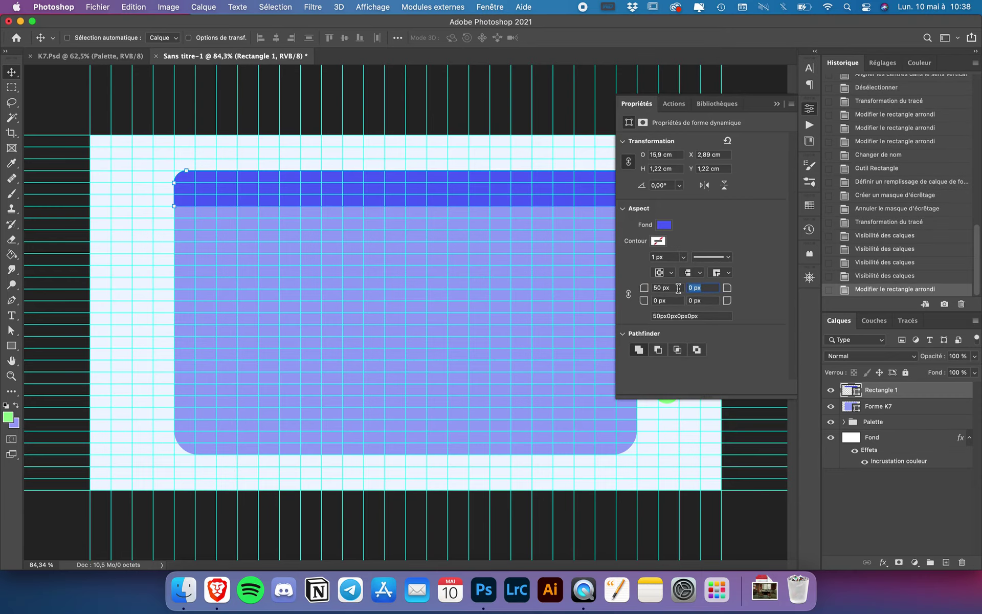
pyautogui.write('50')
pyautogui.press('Return')
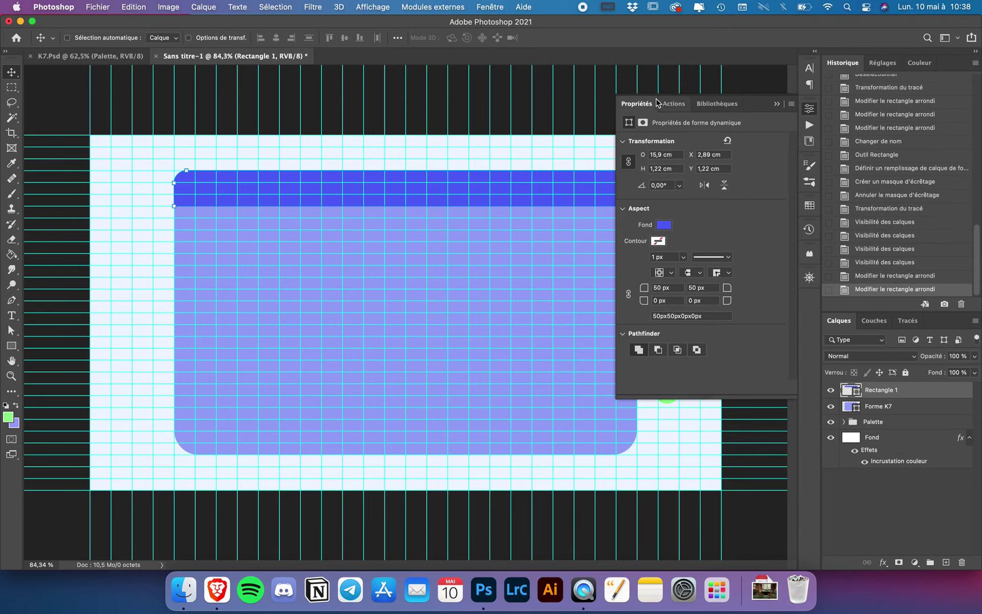
pyautogui.click(660, 103)
pyautogui.scroll(5, 672, 173)
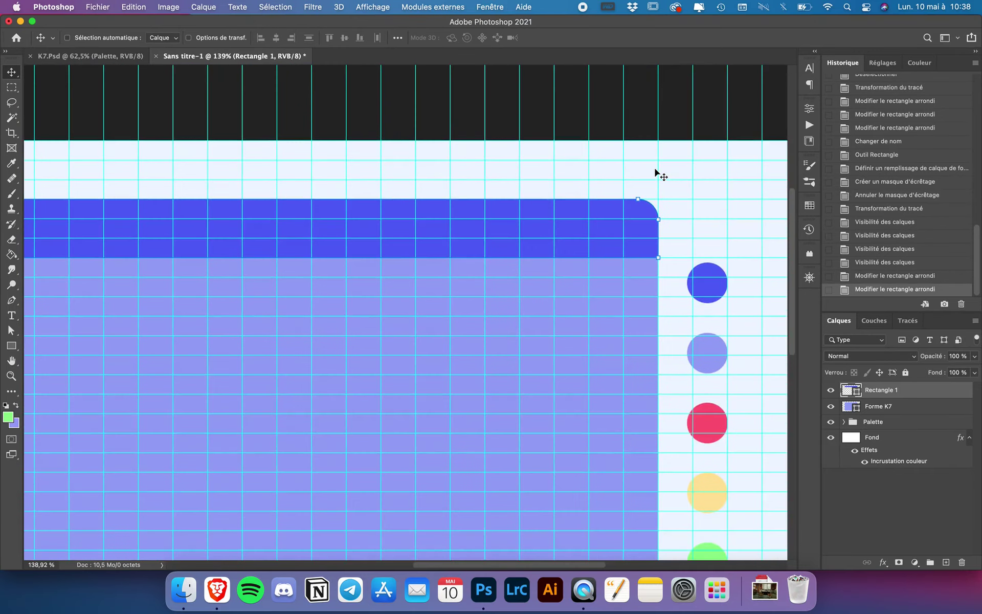
pyautogui.scroll(-1, 716, 258)
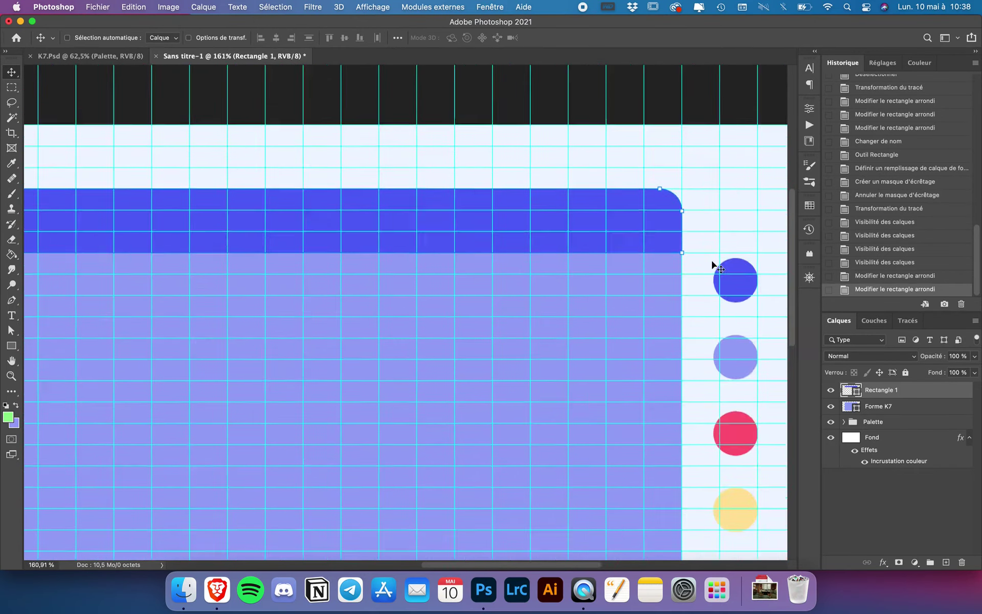
pyautogui.scroll(-2, 712, 262)
pyautogui.scroll(-1, 713, 263)
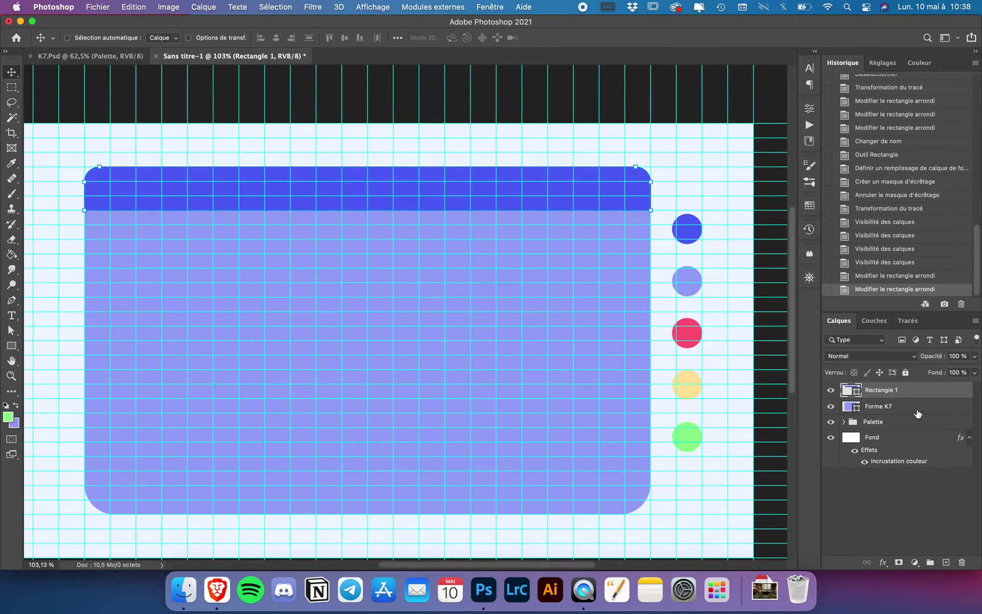
# Free Transform Forme K7 so its top edge starts just below the blue band.
pyautogui.click(916, 408)
pyautogui.press('super+t')
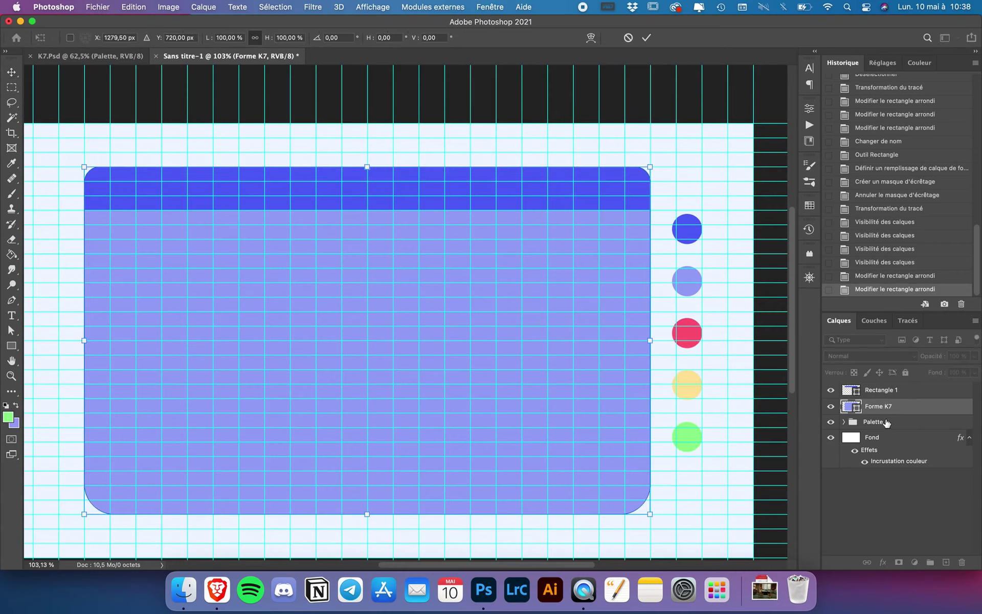
pyautogui.moveTo(369, 166); pyautogui.dragTo(369, 209)
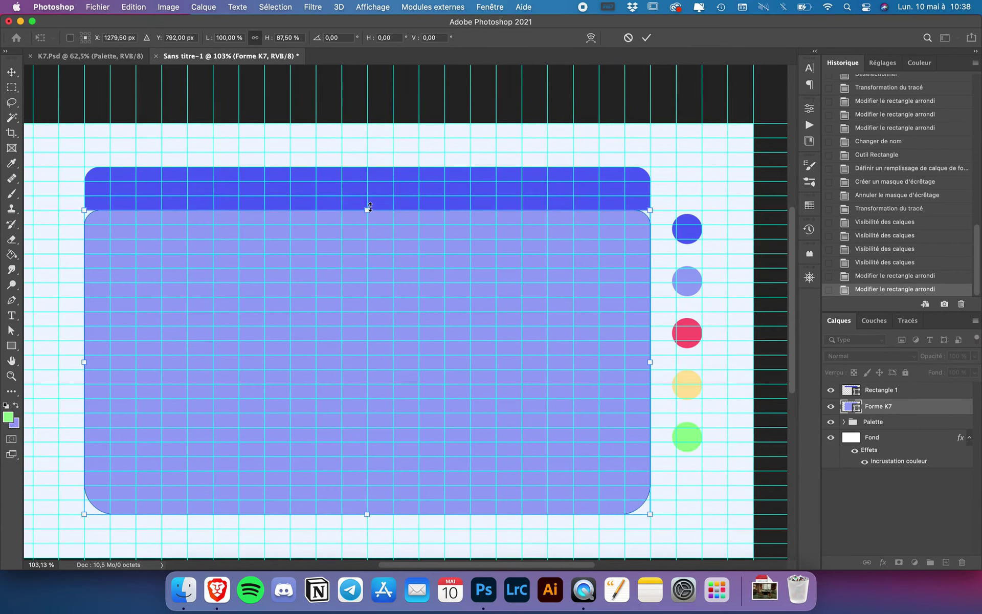
pyautogui.press('Return')
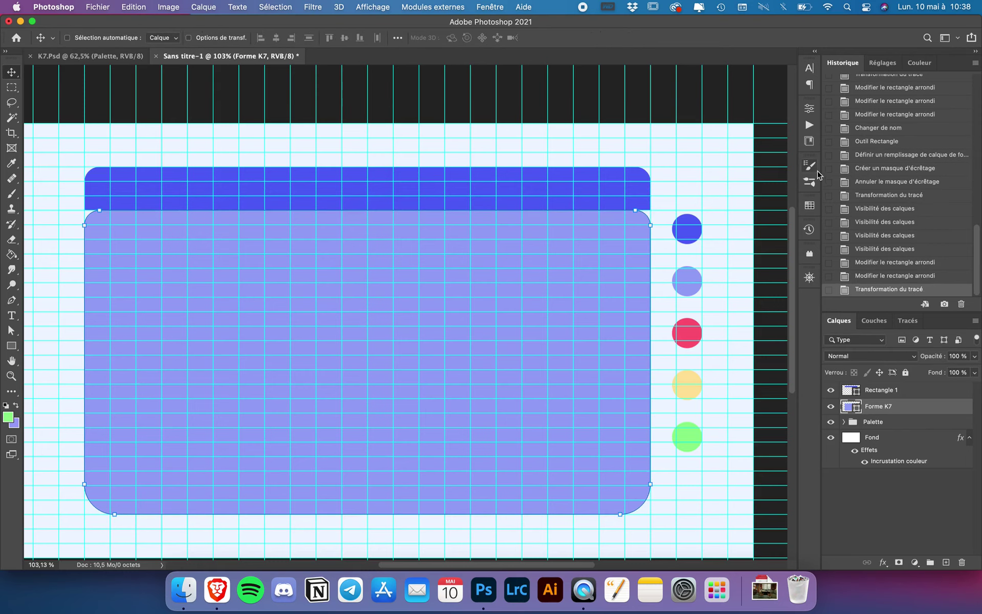
# Set Forme K7's top-left and top-right corner radii to 0 px.
pyautogui.click(809, 109)
pyautogui.click(668, 288)
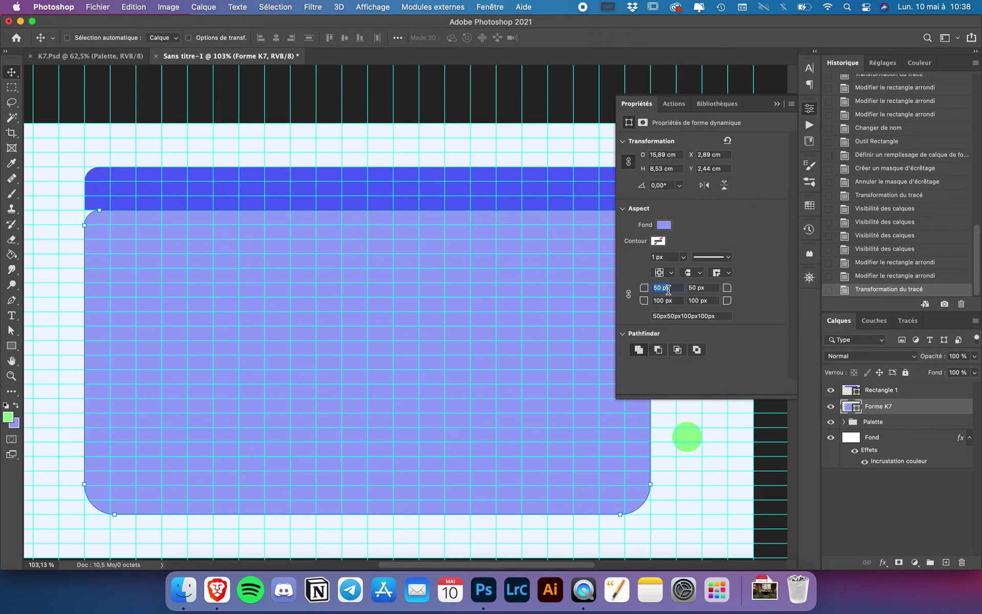
pyautogui.write('9')
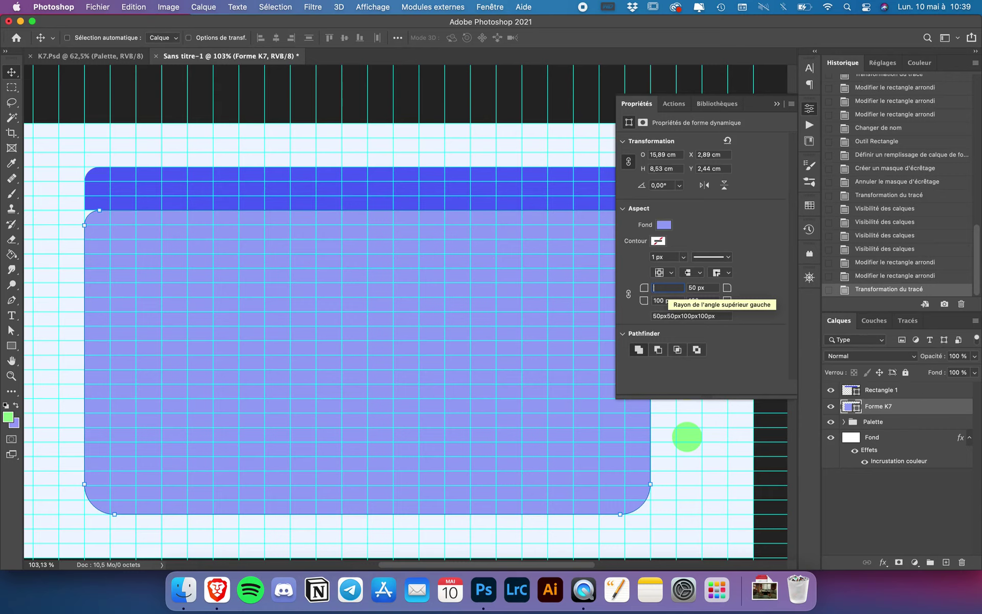
pyautogui.write('0')
pyautogui.press('Return')
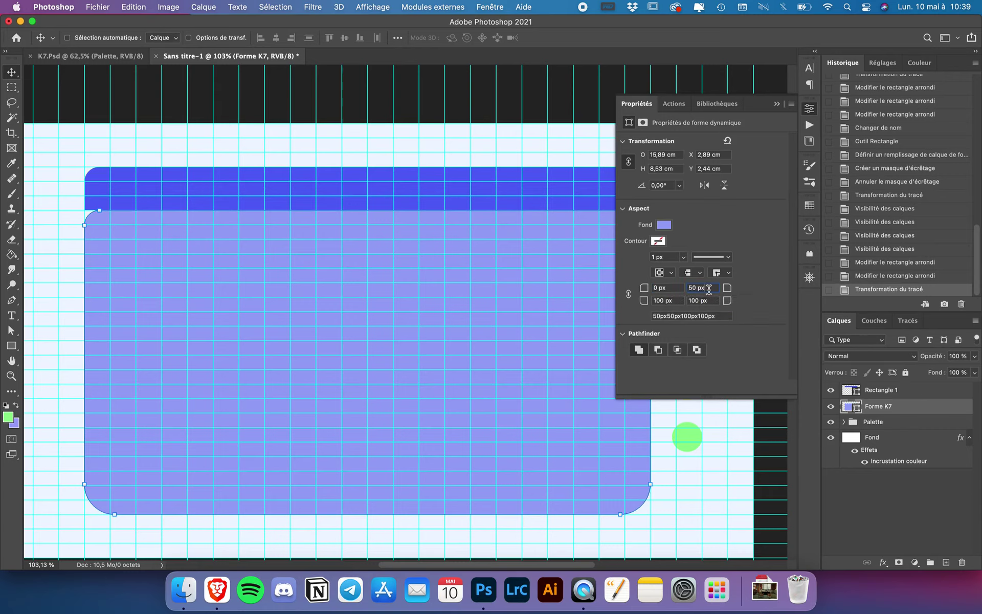
pyautogui.write('0')
pyautogui.press('Return')
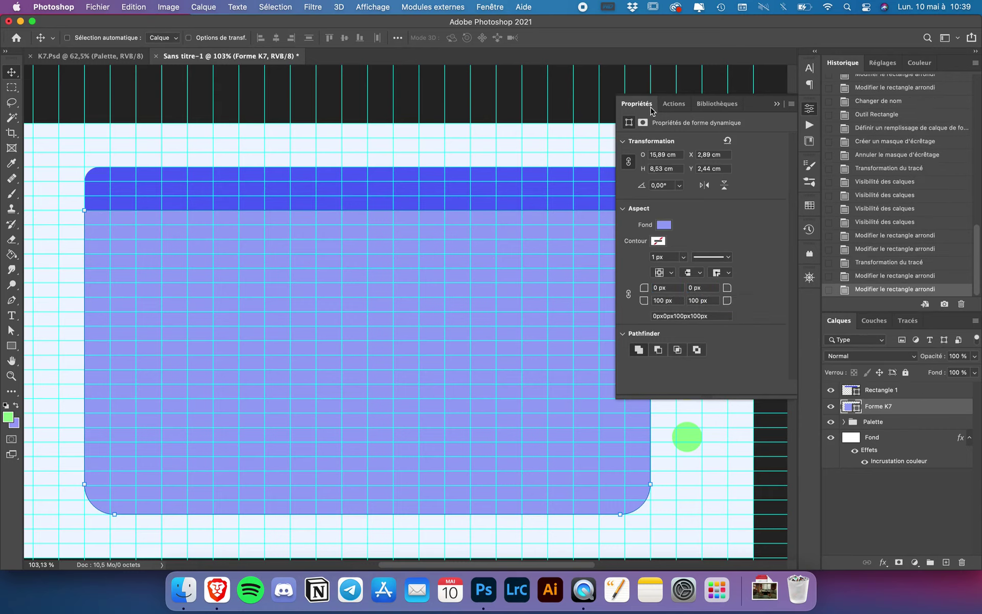
pyautogui.click(638, 107)
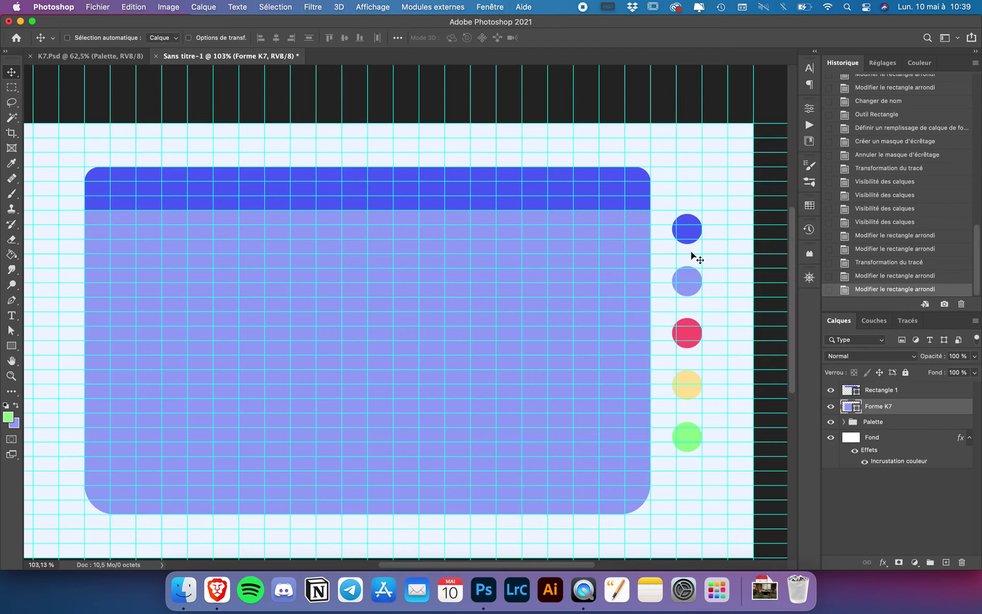
# With Rectangle 1 selected, draw a small rectangle below the left end of the top band.
pyautogui.click(880, 394)
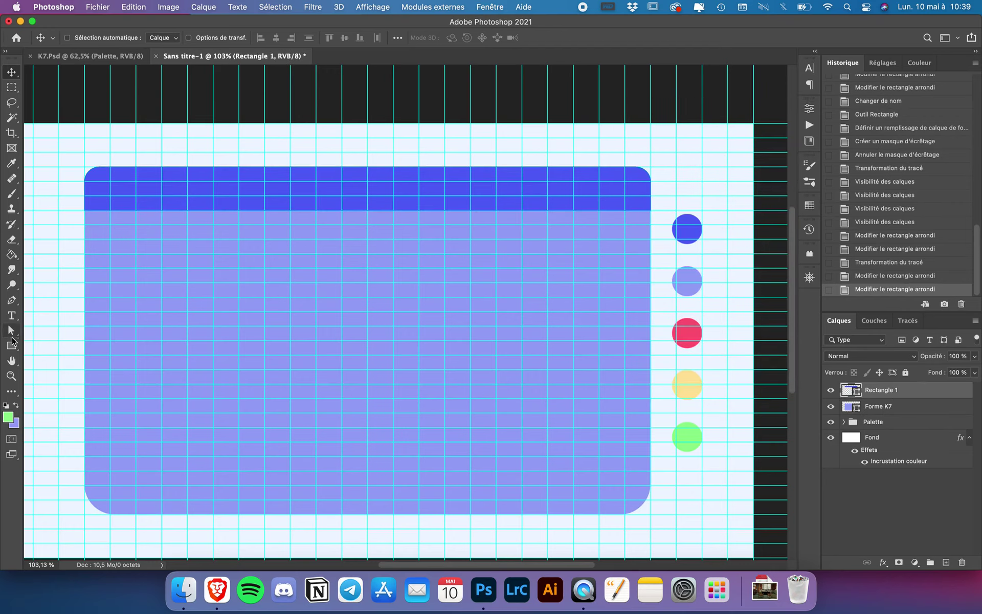
pyautogui.click(12, 347)
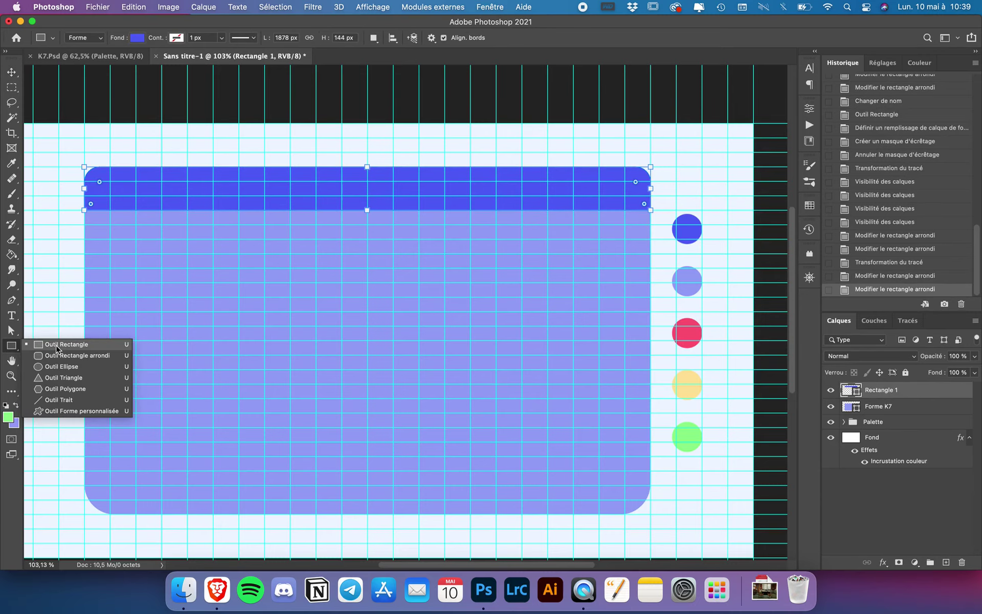
pyautogui.click(56, 346)
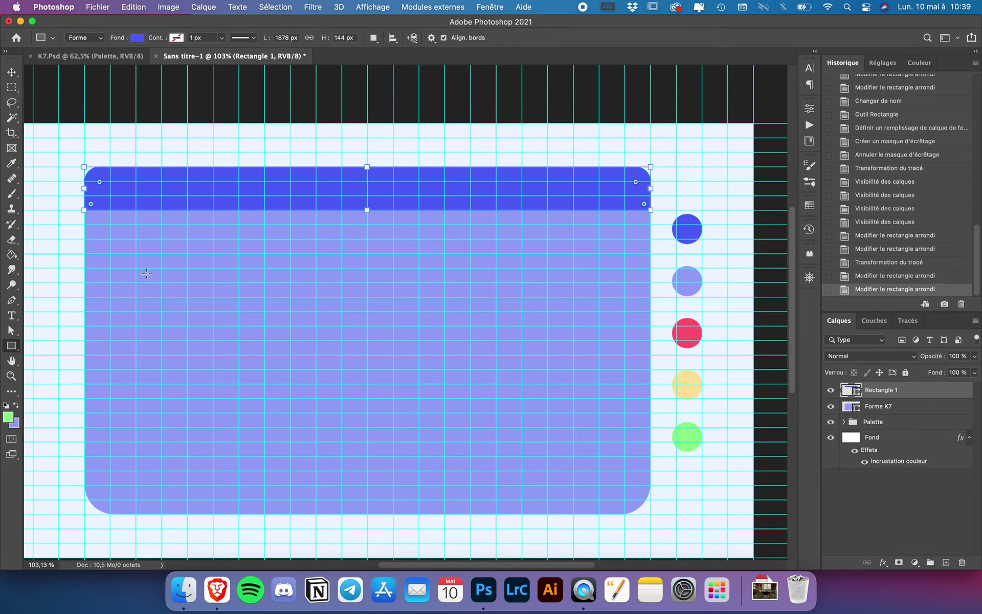
pyautogui.scroll(5, 147, 274)
pyautogui.hscroll(-5, 147, 274)
pyautogui.hscroll(2, 146, 273)
pyautogui.hscroll(-2, 147, 274)
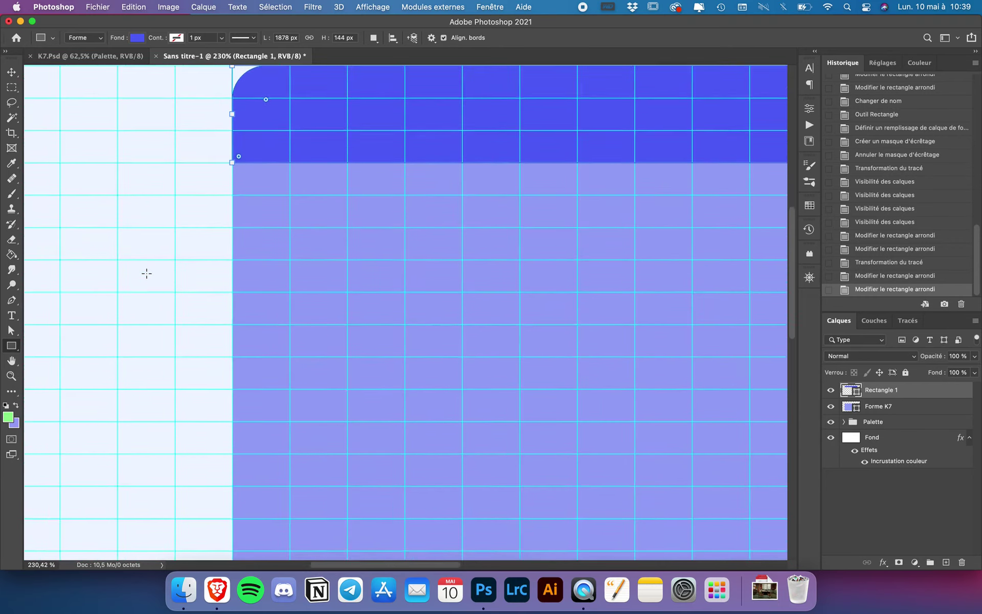
pyautogui.scroll(1, 146, 274)
pyautogui.hscroll(-1, 146, 274)
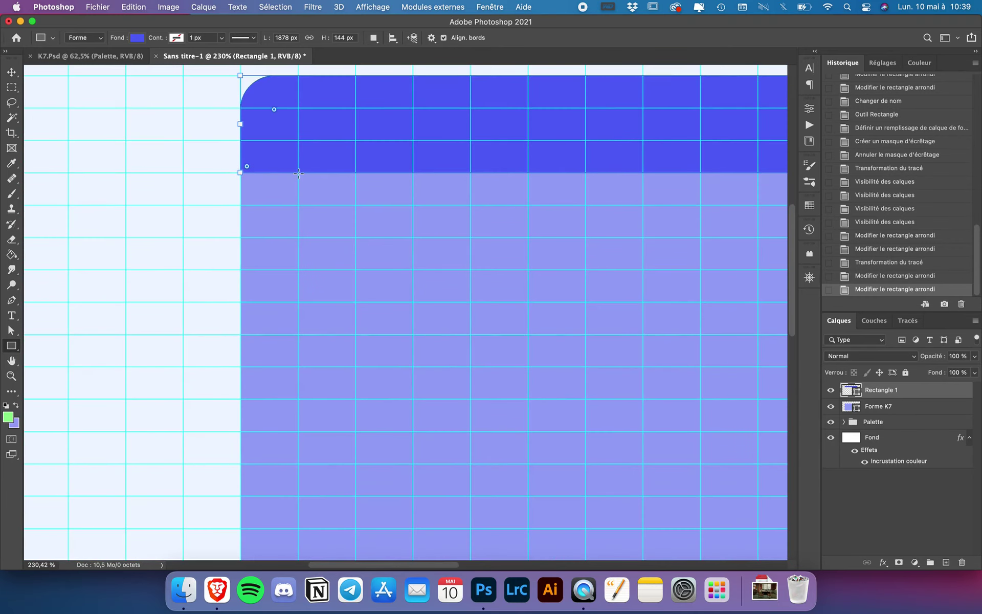
pyautogui.moveTo(299, 174); pyautogui.dragTo(242, 236)
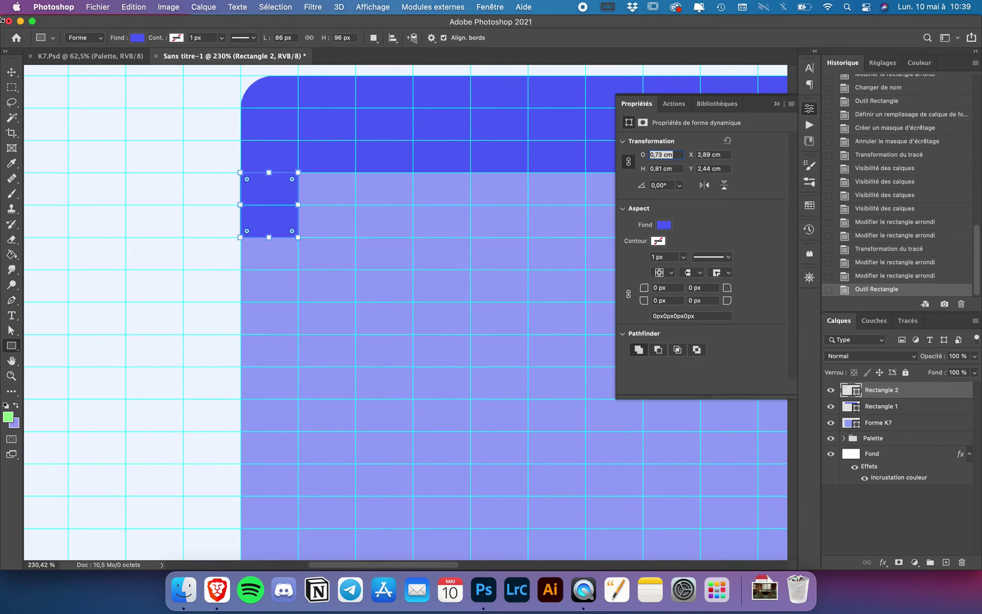
# Resize the small tab with Free Transform so its top meets the band.
pyautogui.click(11, 72)
pyautogui.scroll(5, 225, 198)
pyautogui.hscroll(-5, 225, 197)
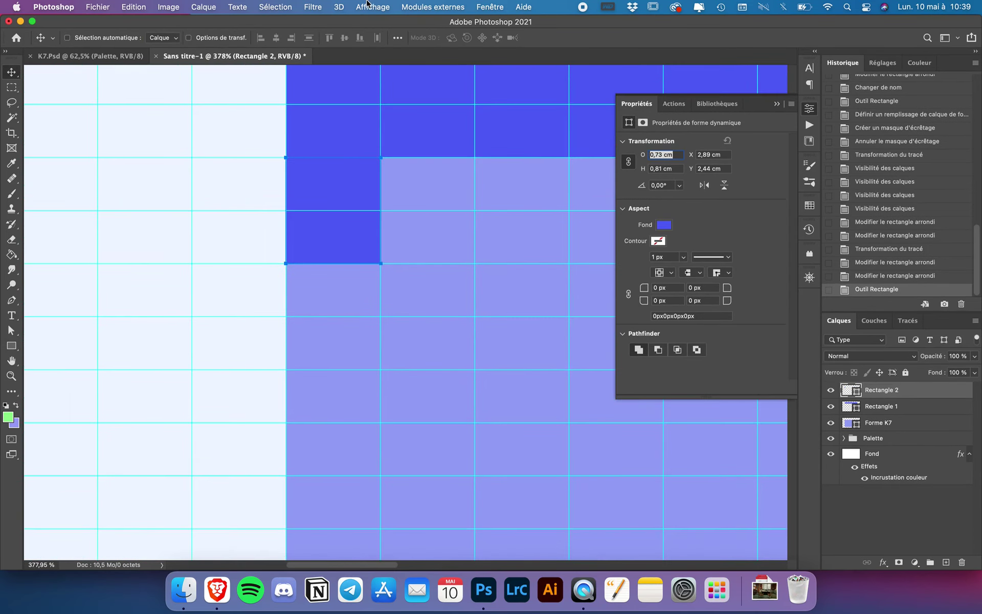
pyautogui.click(372, 7)
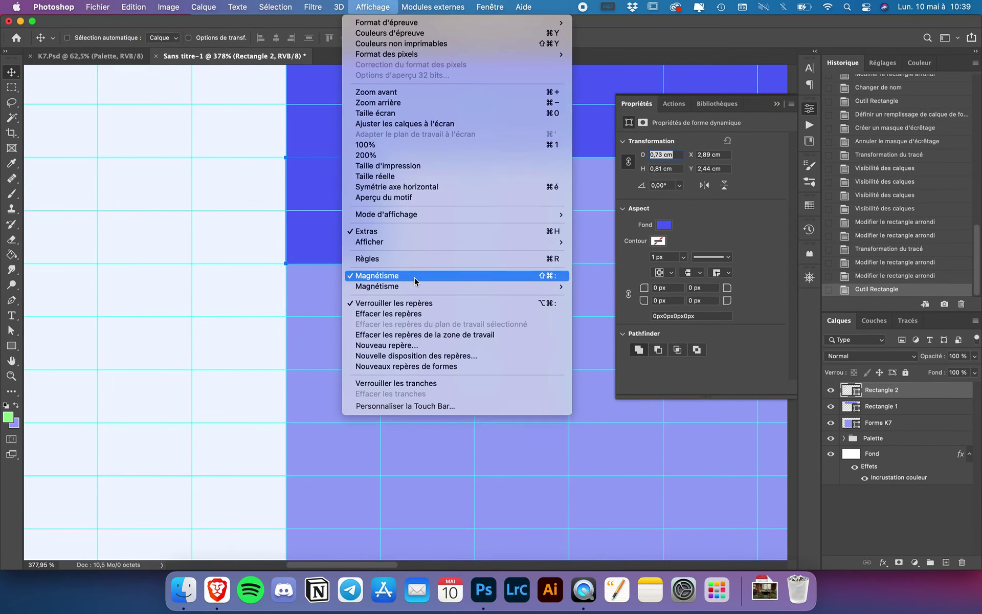
pyautogui.click(378, 4)
pyautogui.press('super+t')
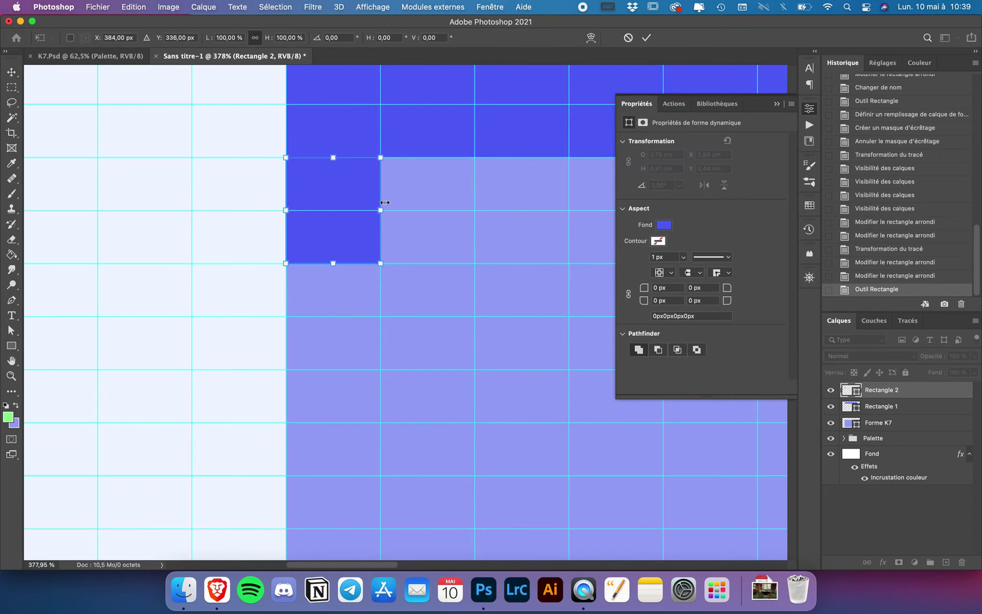
pyautogui.moveTo(384, 203); pyautogui.dragTo(381, 210)
pyautogui.moveTo(335, 165); pyautogui.dragTo(336, 157)
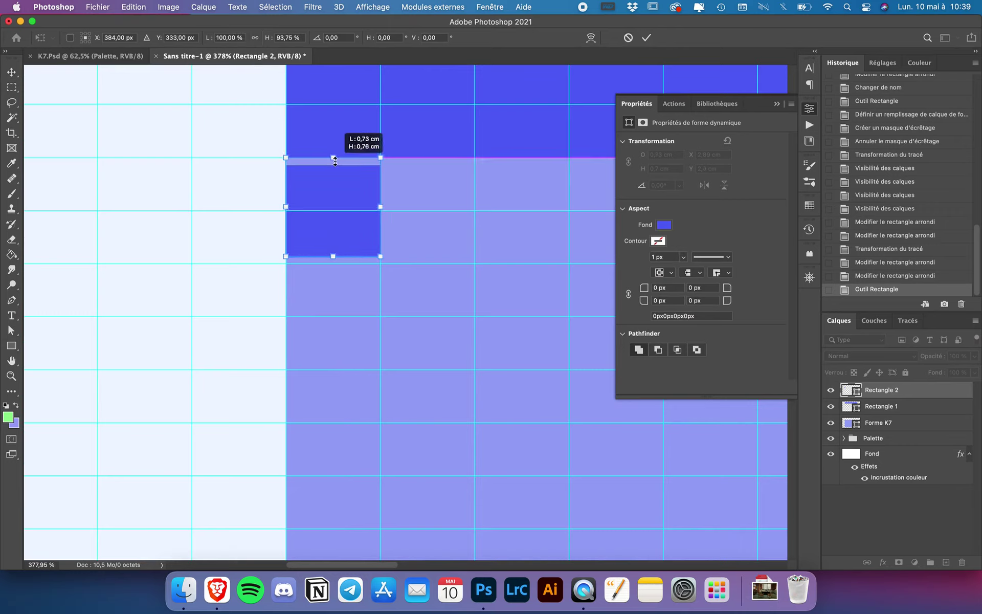
pyautogui.moveTo(333, 256); pyautogui.dragTo(334, 263)
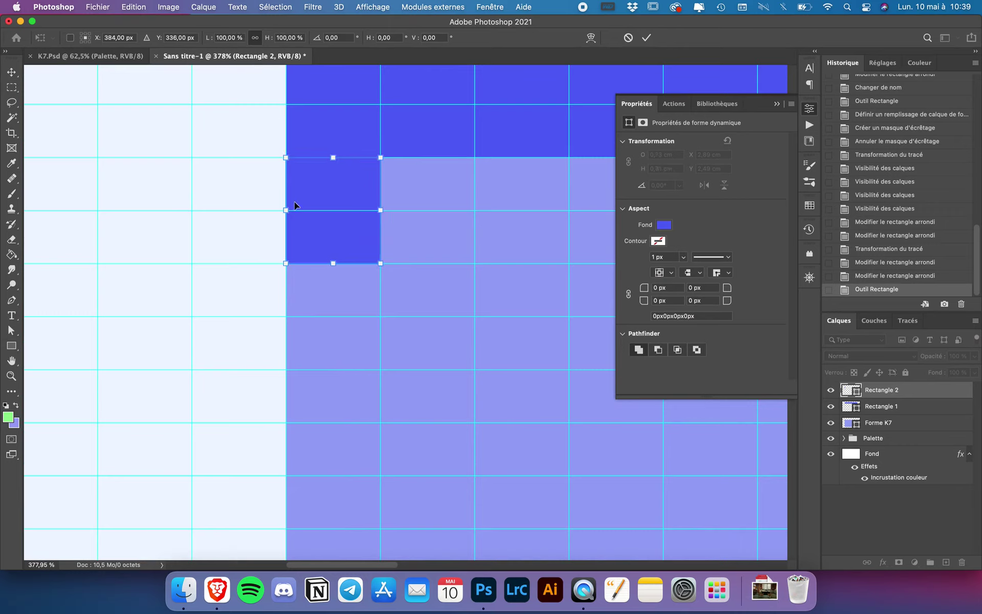
pyautogui.moveTo(287, 209); pyautogui.dragTo(289, 208)
pyautogui.press('Return')
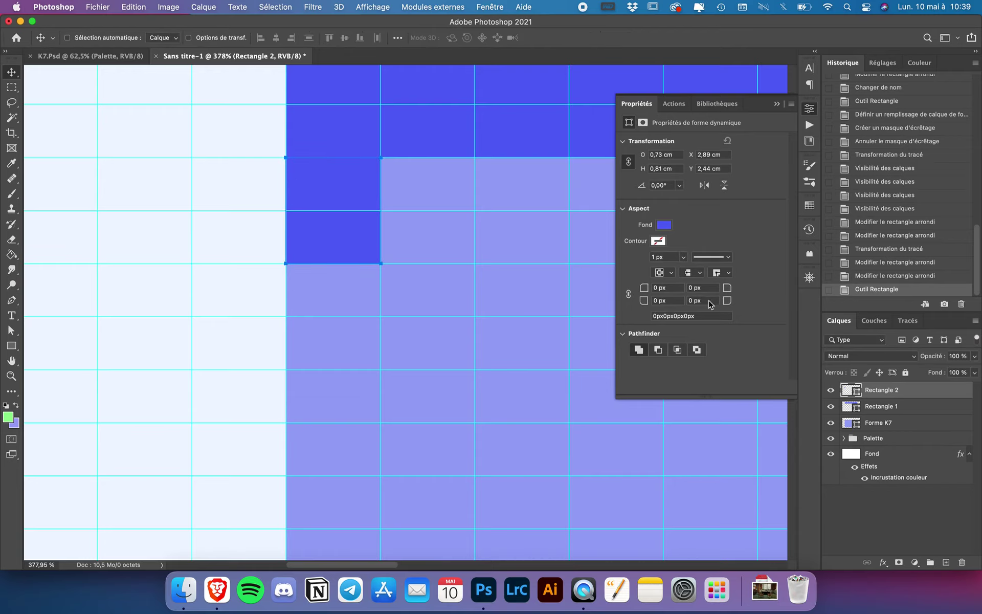
# Round the tab's bottom-right corner to 20 px.
pyautogui.click(711, 301)
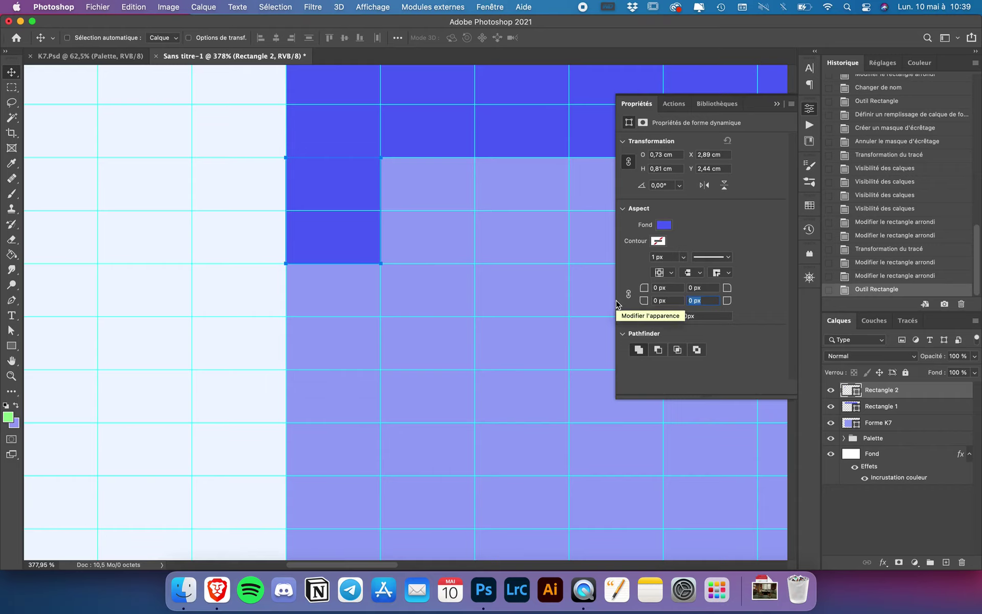
pyautogui.write('20')
pyautogui.press('Return')
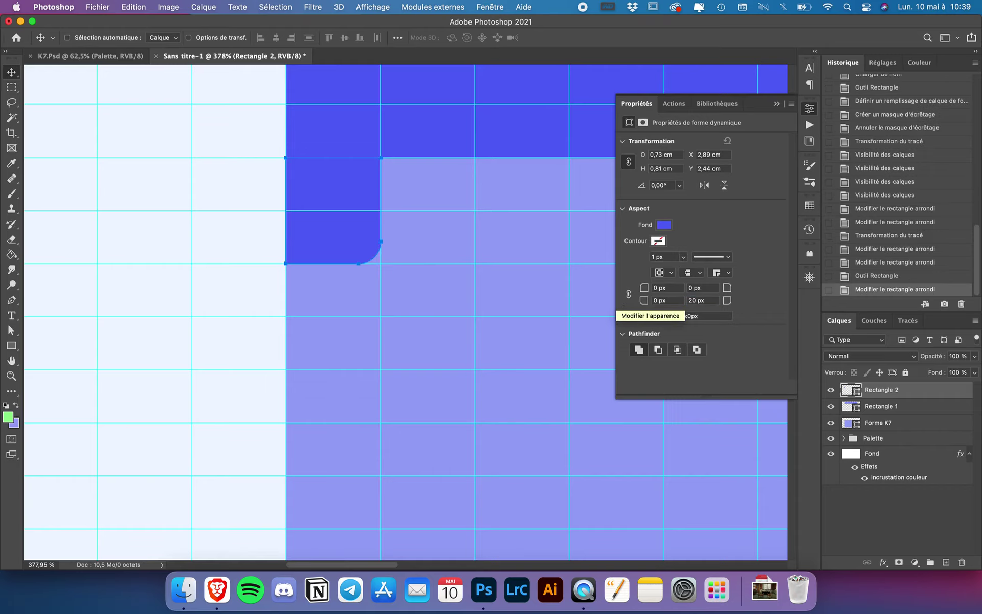
pyautogui.click(393, 280)
pyautogui.scroll(-2, 393, 281)
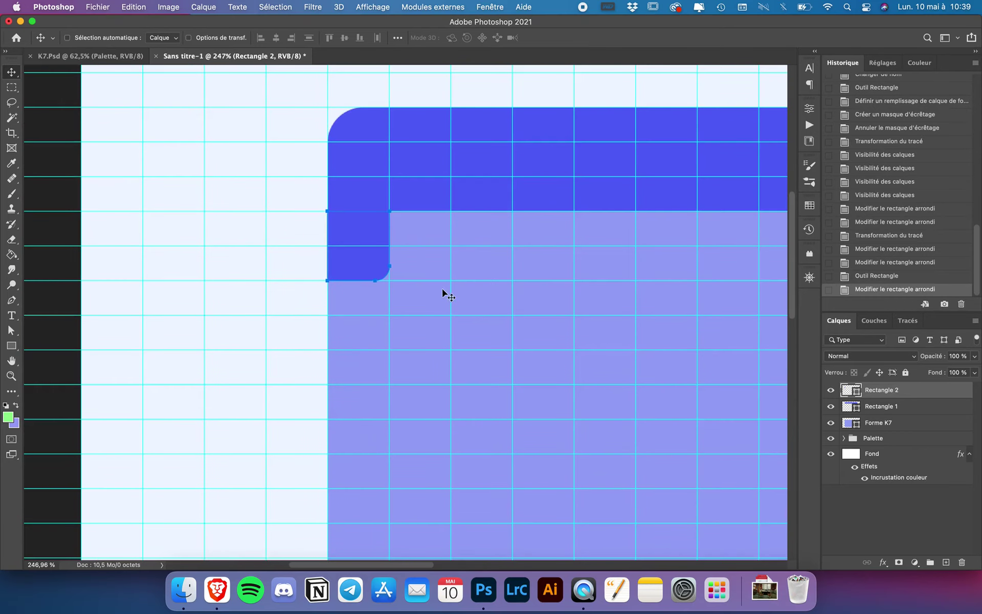
pyautogui.scroll(-2, 446, 290)
pyautogui.scroll(-3, 446, 289)
pyautogui.scroll(-2, 446, 290)
pyautogui.scroll(-3, 446, 291)
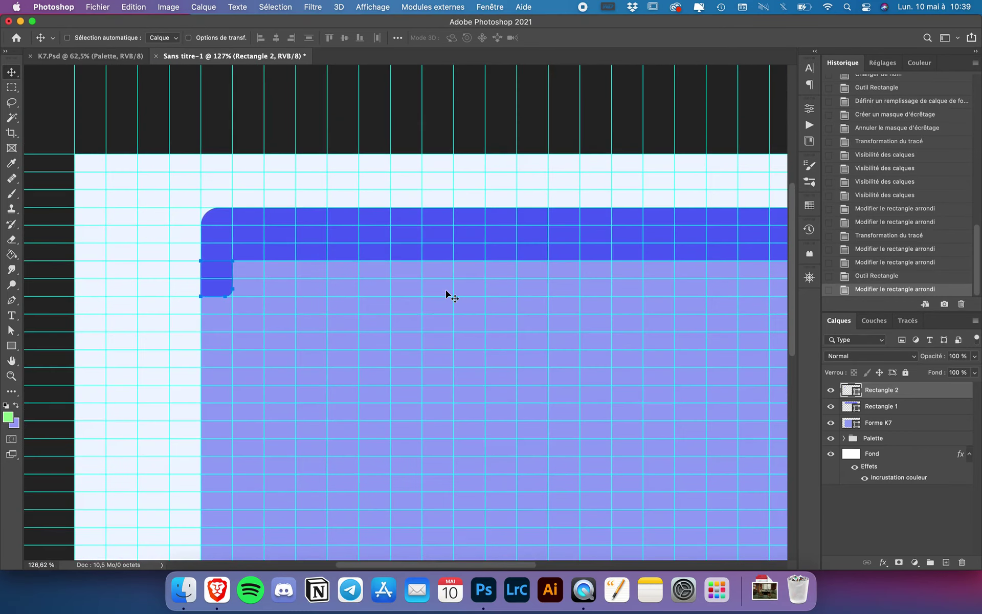
# Duplicate the tab as Rectangle 2 copie and move it to the band's right end.
pyautogui.hotkey('ctrl', 'j')
pyautogui.scroll(-2, 393, 325)
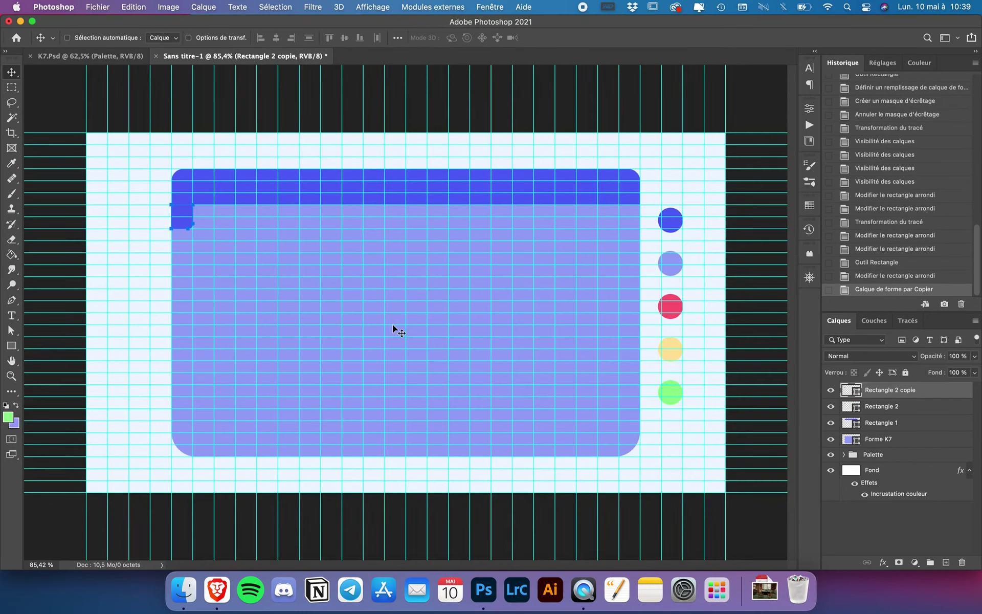
pyautogui.moveTo(181, 220)
pyautogui.mouseDown()
pyautogui.moveTo(626, 205)
pyautogui.moveTo(626, 214)
pyautogui.mouseUp()
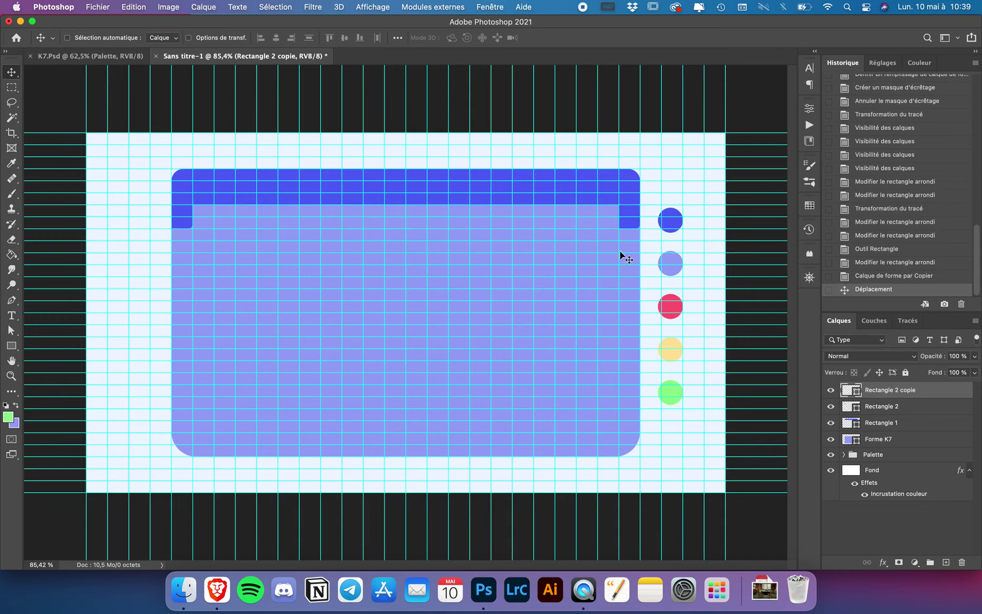
pyautogui.scroll(1, 634, 212)
pyautogui.scroll(1, 639, 209)
pyautogui.scroll(2, 640, 210)
pyautogui.scroll(1, 581, 182)
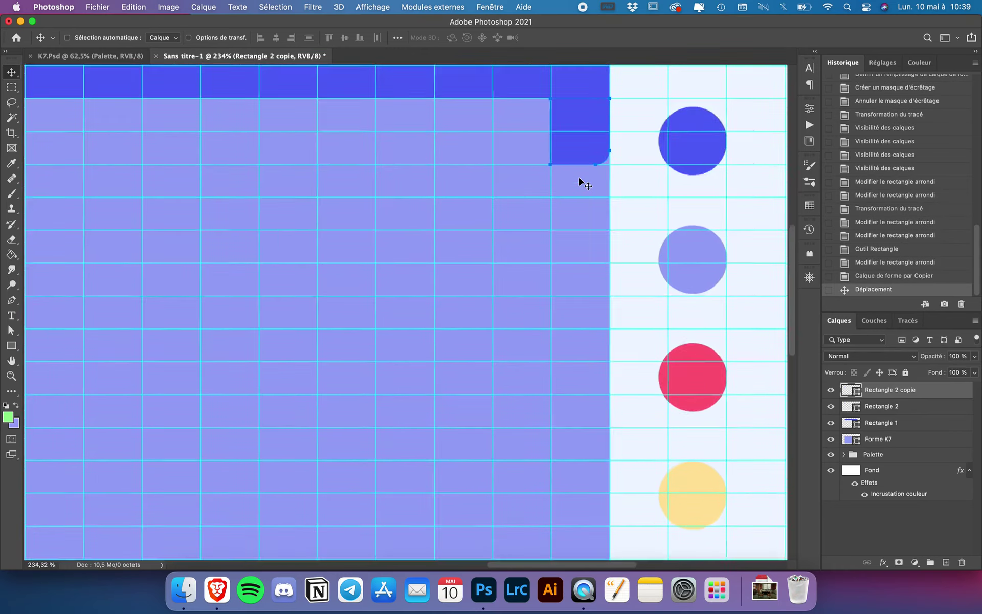
pyautogui.scroll(1, 581, 182)
pyautogui.scroll(1, 579, 177)
pyautogui.scroll(3, 579, 177)
pyautogui.hscroll(3, 579, 177)
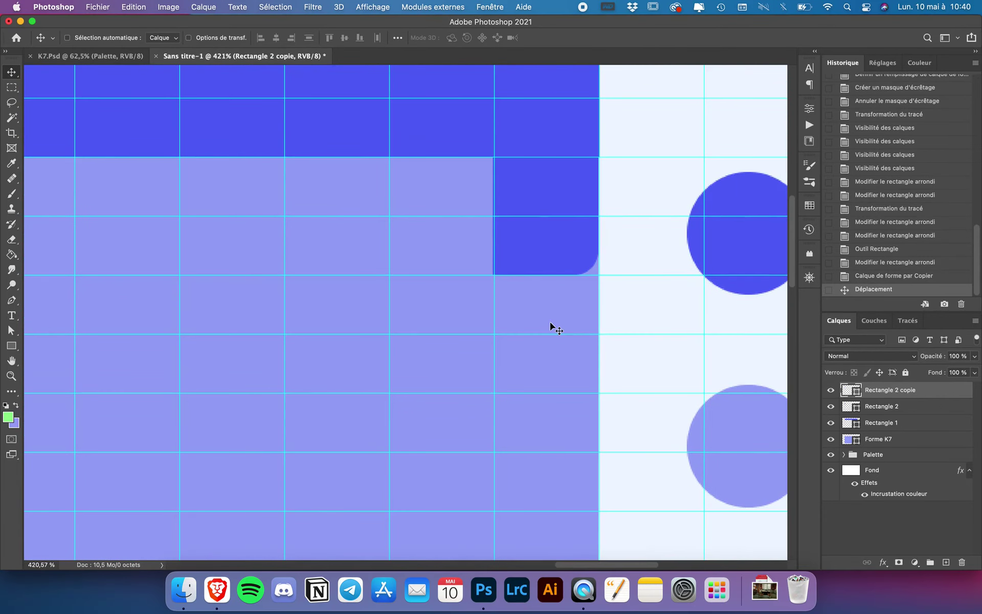
pyautogui.scroll(2, 581, 242)
pyautogui.scroll(1, 582, 242)
pyautogui.scroll(1, 581, 241)
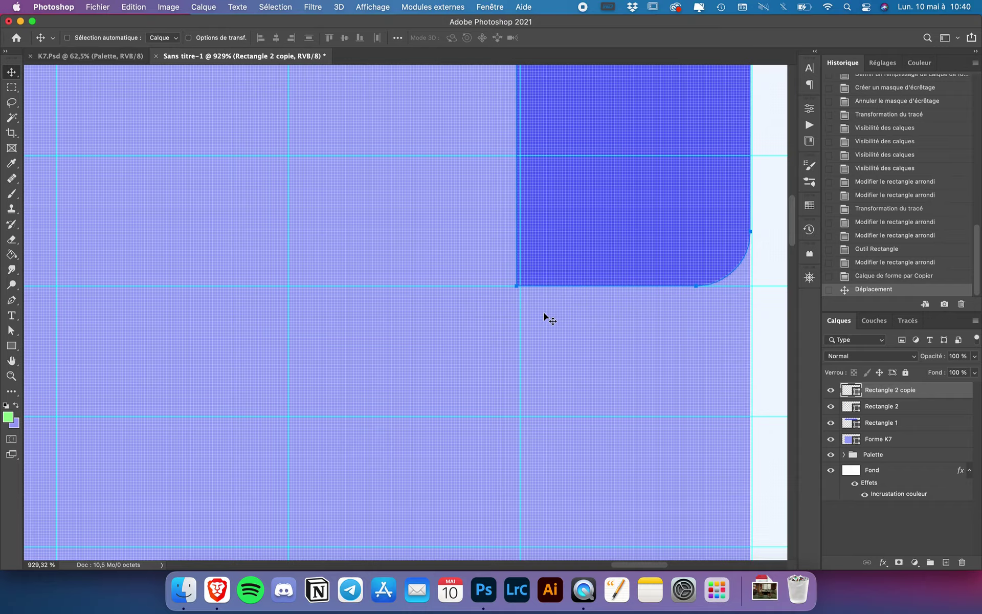
pyautogui.scroll(-2, 544, 315)
pyautogui.scroll(-1, 546, 317)
# Select the original left tab layer, enable auto-select, and zoom in on the corners.
pyautogui.click(910, 410)
pyautogui.scroll(1, 497, 323)
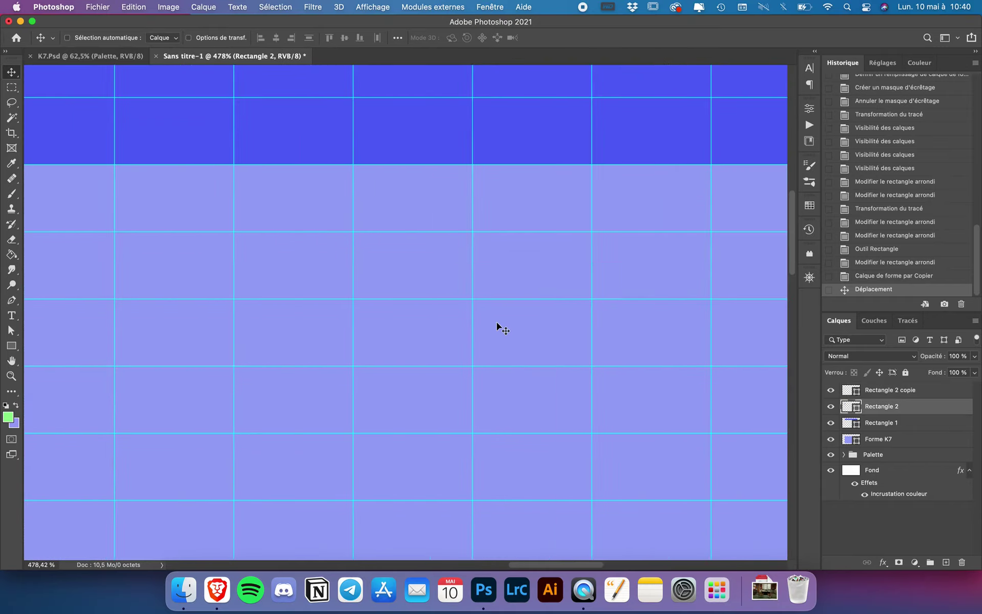
pyautogui.hscroll(-5, 500, 325)
pyautogui.hscroll(-5, 500, 324)
pyautogui.hscroll(-3, 500, 325)
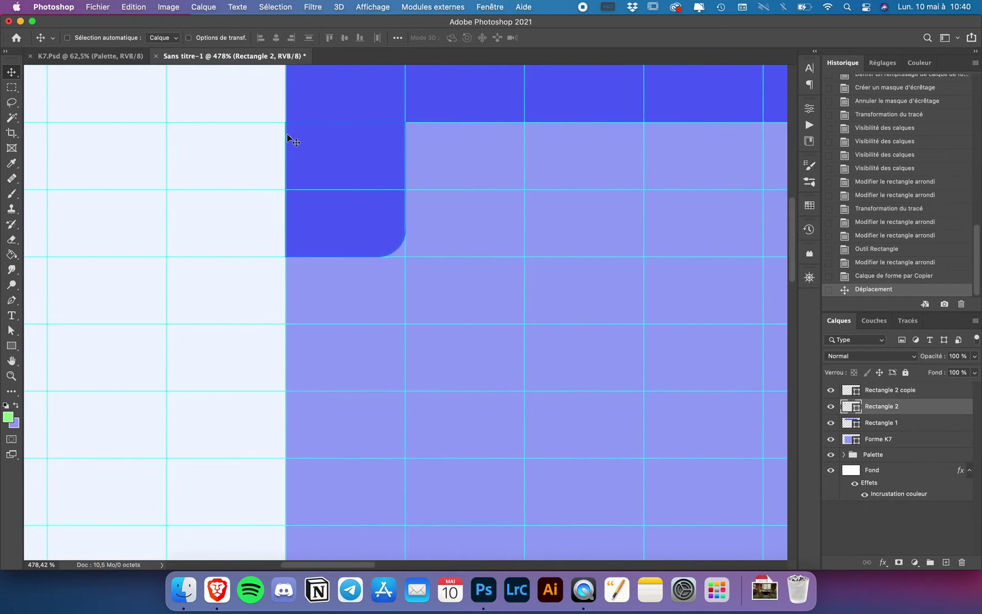
pyautogui.scroll(2, 287, 134)
pyautogui.scroll(2, 287, 134)
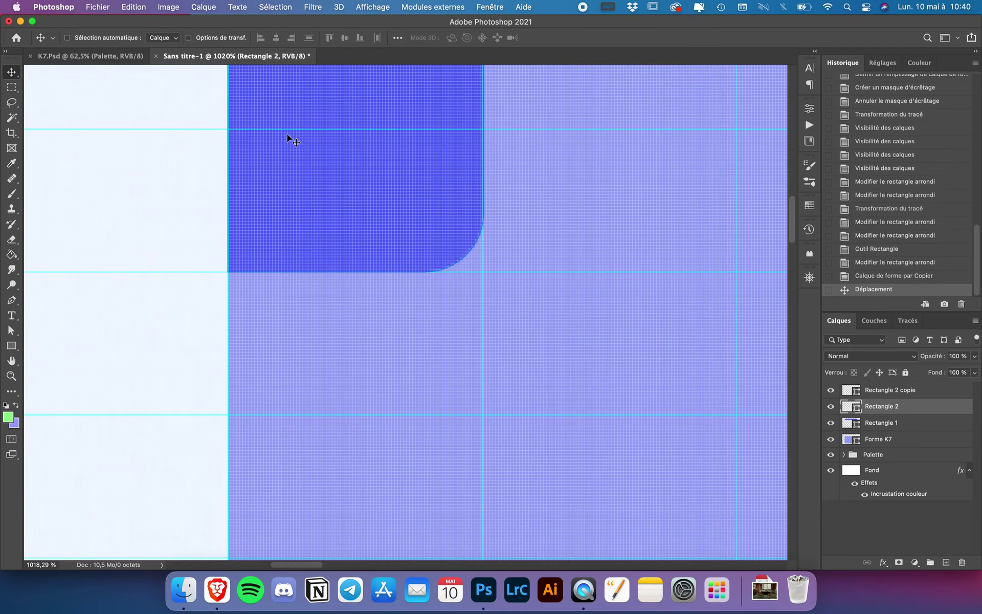
pyautogui.press('super')
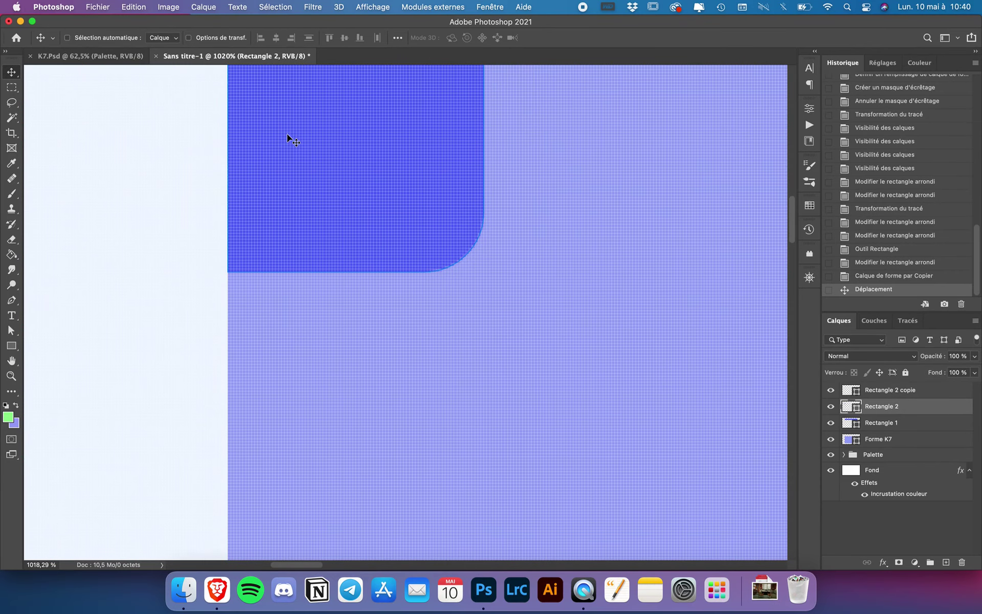
pyautogui.scroll(5, 234, 225)
pyautogui.scroll(2, 234, 225)
pyautogui.hscroll(-3, 234, 226)
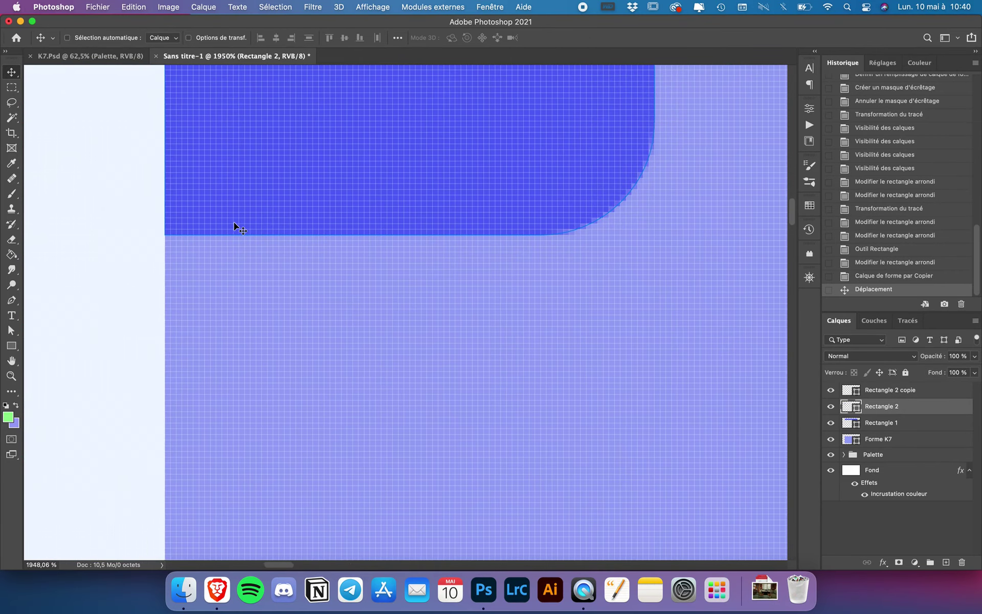
pyautogui.scroll(3, 235, 225)
pyautogui.hscroll(-3, 235, 225)
pyautogui.scroll(-2, 234, 225)
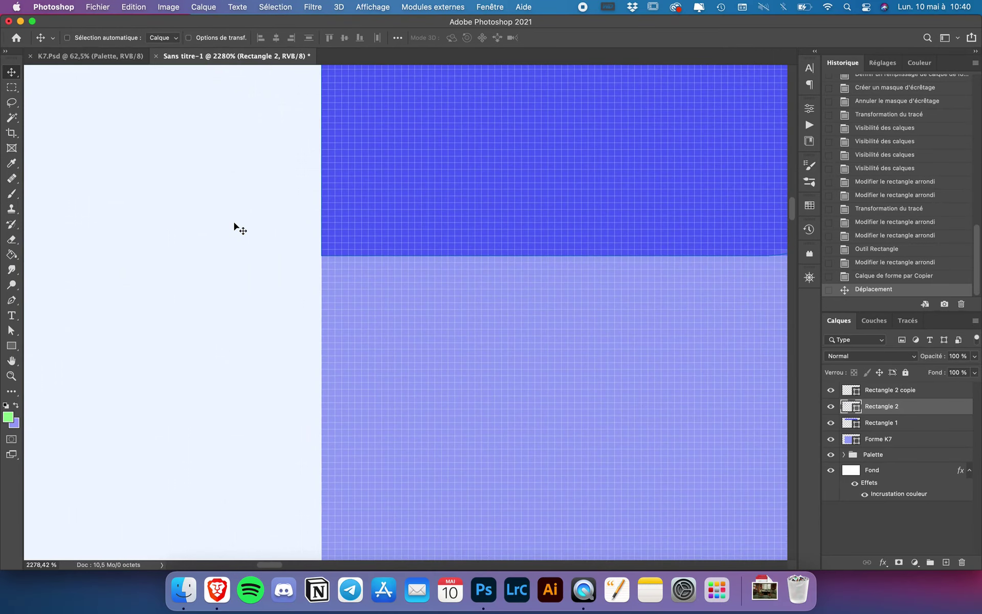
pyautogui.scroll(-2, 234, 225)
pyautogui.scroll(-1, 234, 225)
pyautogui.scroll(2, 234, 225)
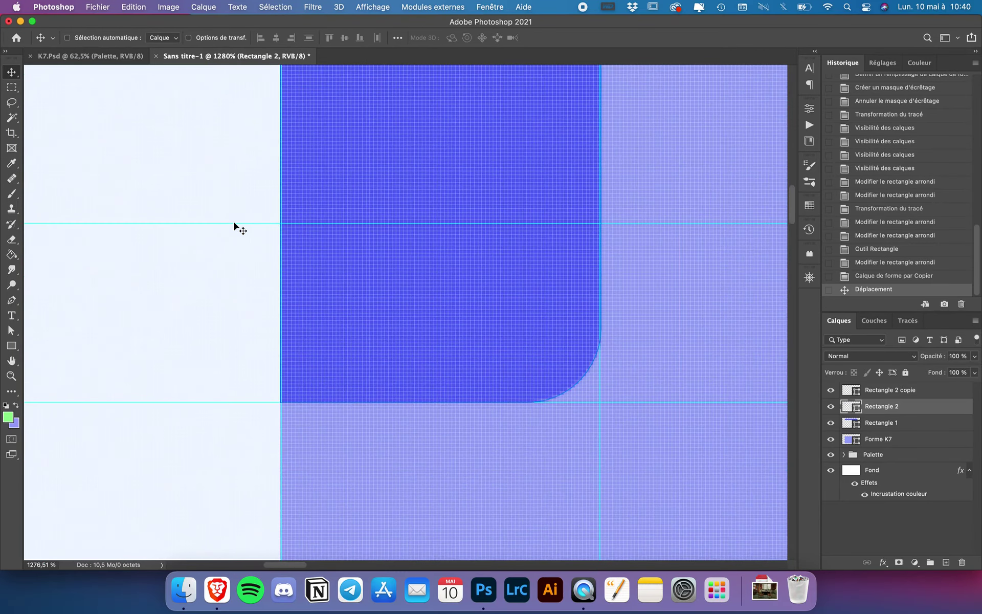
pyautogui.scroll(-2, 235, 226)
pyautogui.scroll(2, 235, 225)
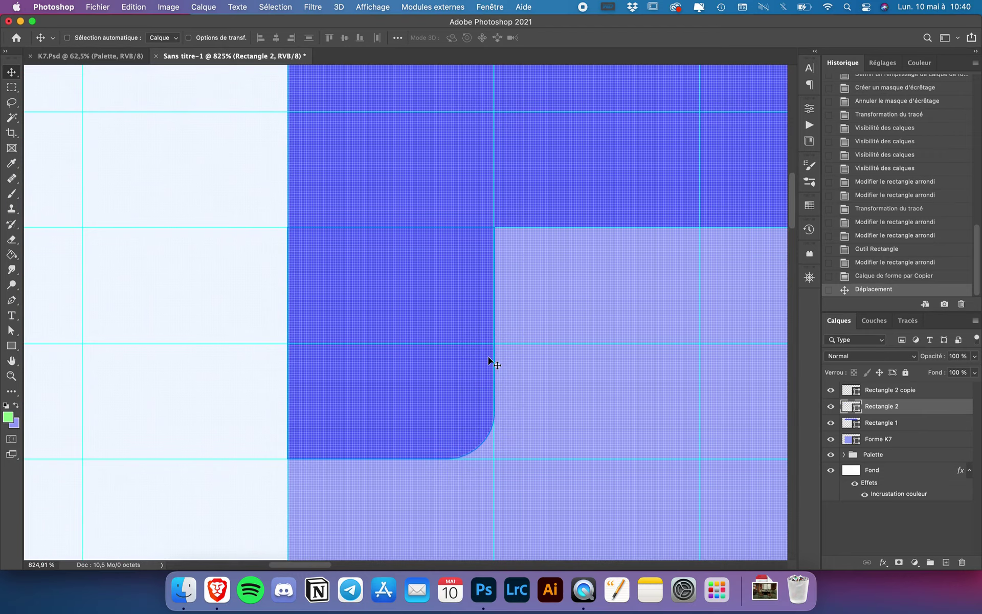
pyautogui.hscroll(3, 489, 358)
pyautogui.hscroll(2, 489, 359)
pyautogui.scroll(-3, 489, 358)
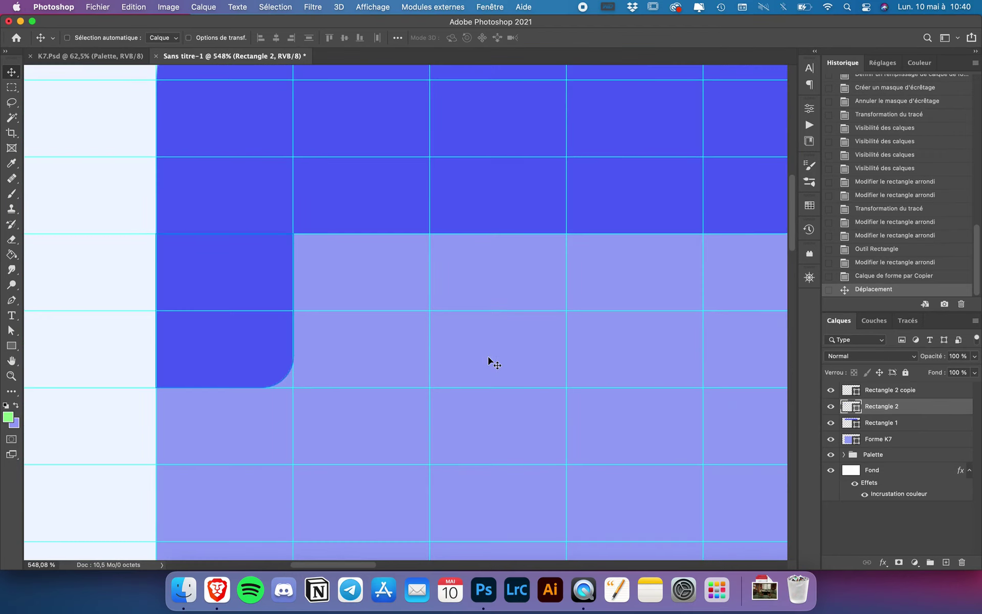
pyautogui.scroll(-3, 413, 353)
pyautogui.hscroll(5, 412, 352)
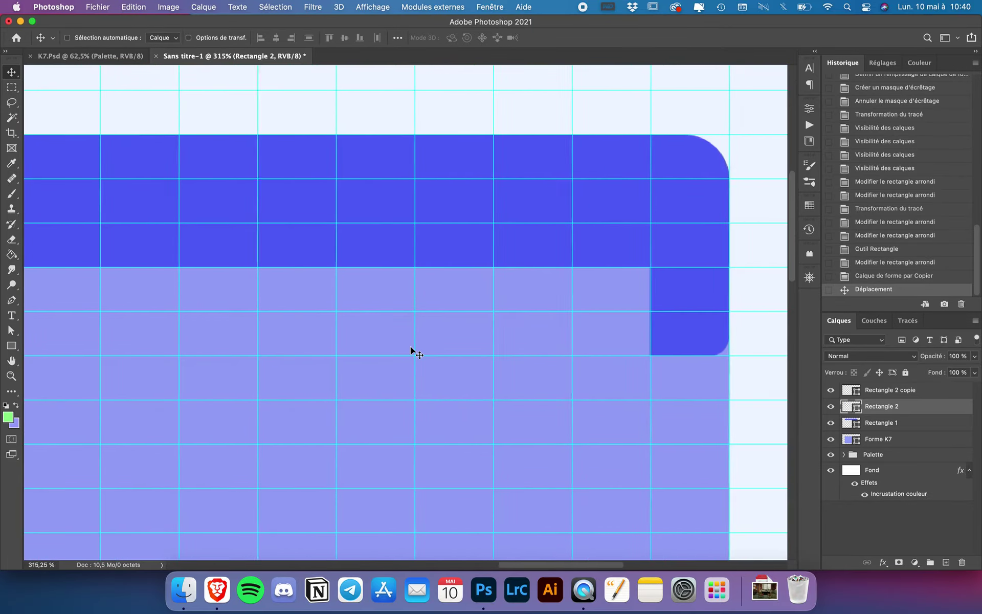
pyautogui.hscroll(2, 449, 337)
pyautogui.scroll(3, 635, 313)
pyautogui.scroll(2, 635, 313)
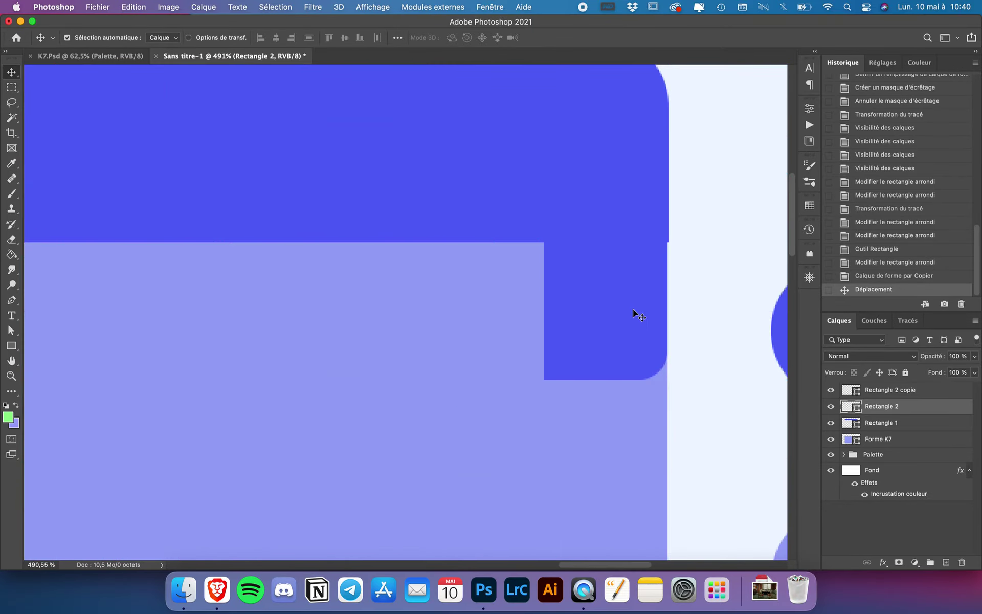
pyautogui.hscroll(2, 634, 313)
pyautogui.scroll(2, 632, 314)
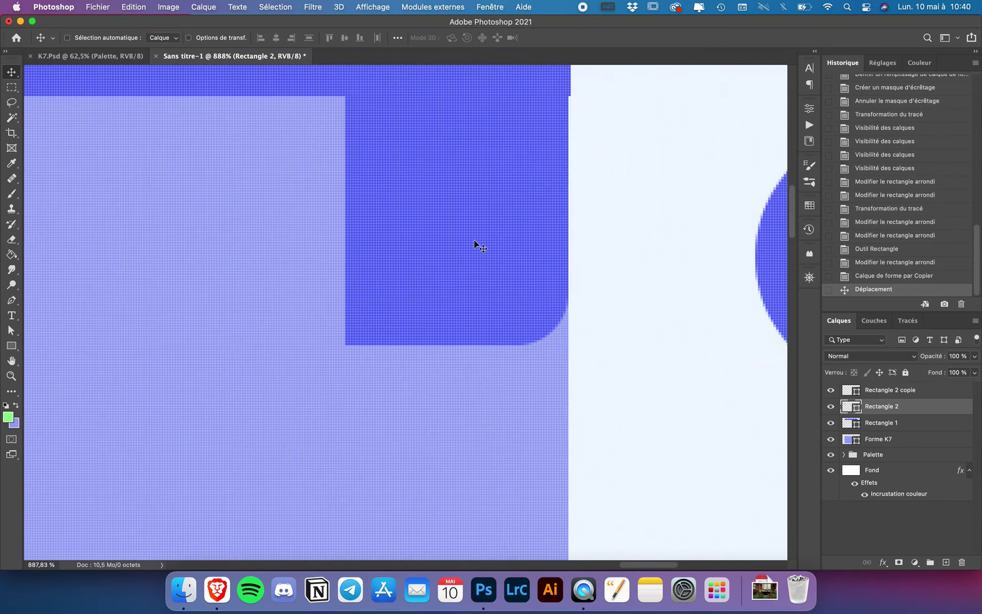
# Move the original tab to the body's left side, aligned with its left edge.
pyautogui.moveTo(474, 242); pyautogui.dragTo(574, 278)
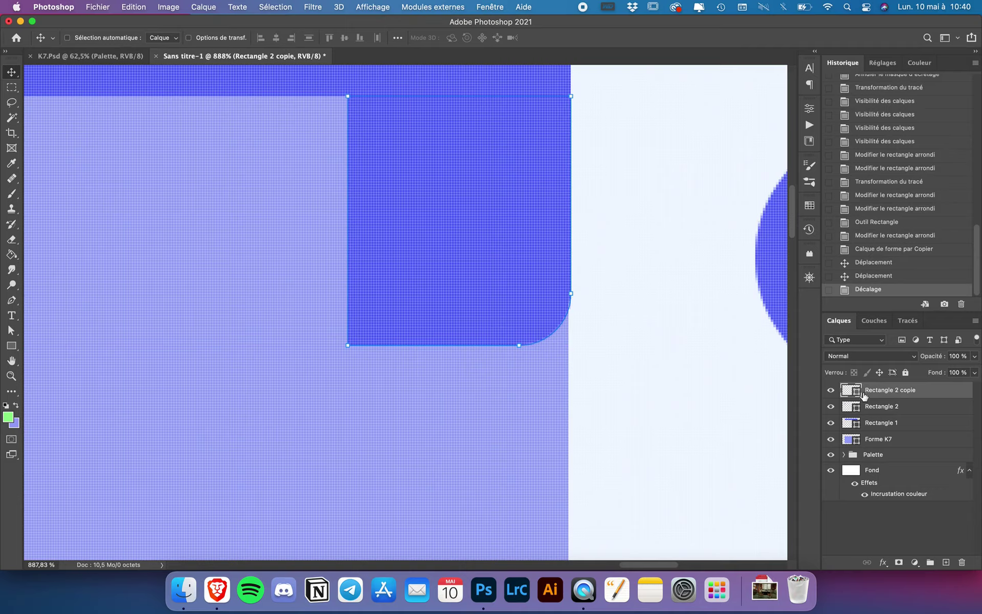
pyautogui.click(875, 407)
pyautogui.scroll(-4, 450, 337)
pyautogui.hscroll(-5, 445, 335)
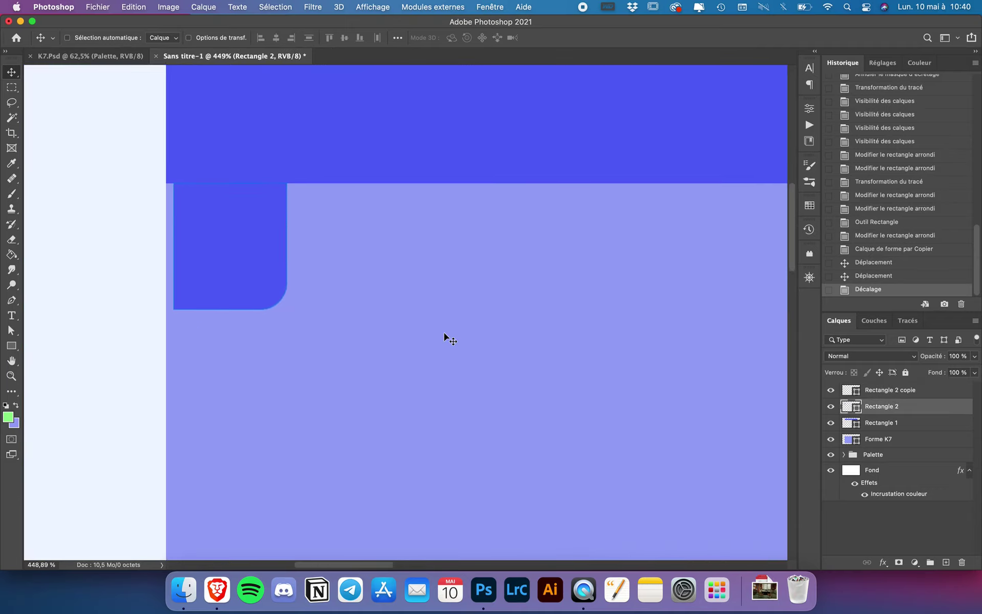
pyautogui.hscroll(-5, 448, 335)
pyautogui.scroll(2, 503, 268)
pyautogui.moveTo(539, 257); pyautogui.dragTo(532, 259)
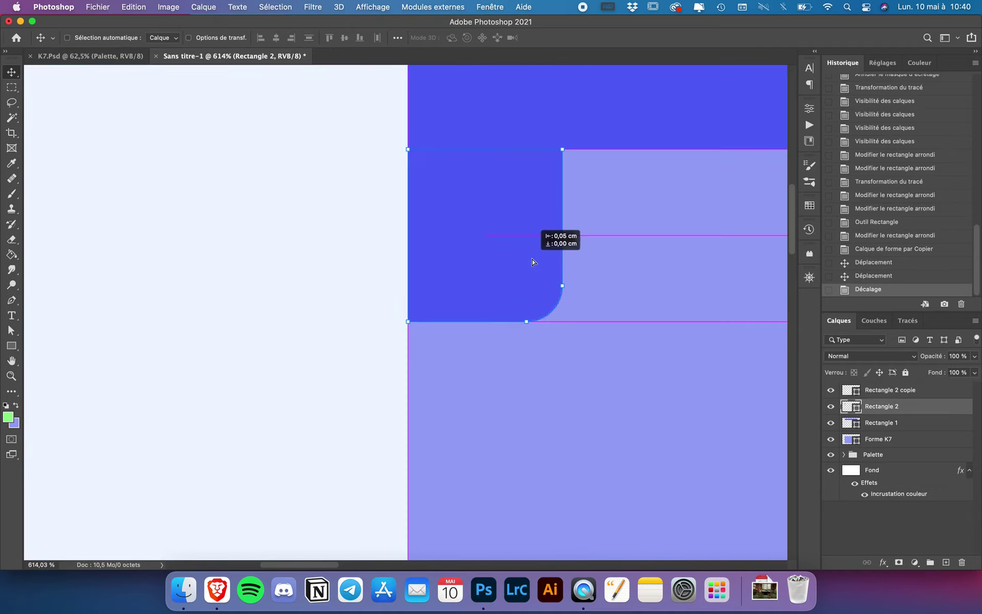
# Select Rectangle 2 copie and show the grid over the canvas.
pyautogui.scroll(-2, 634, 323)
pyautogui.hscroll(5, 634, 323)
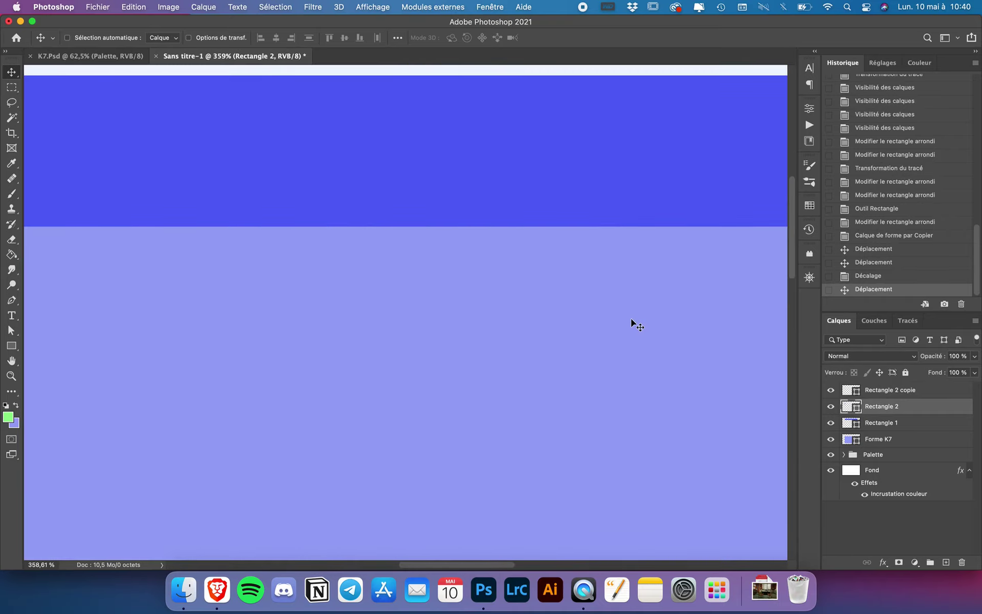
pyautogui.hscroll(3, 635, 324)
pyautogui.scroll(-1, 632, 322)
pyautogui.hscroll(1, 635, 320)
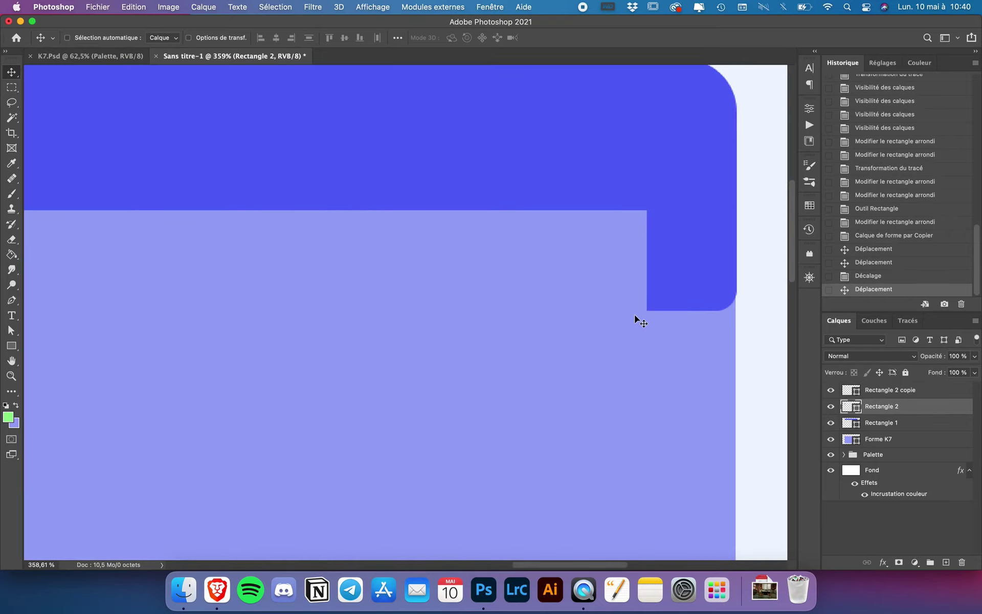
pyautogui.click(921, 390)
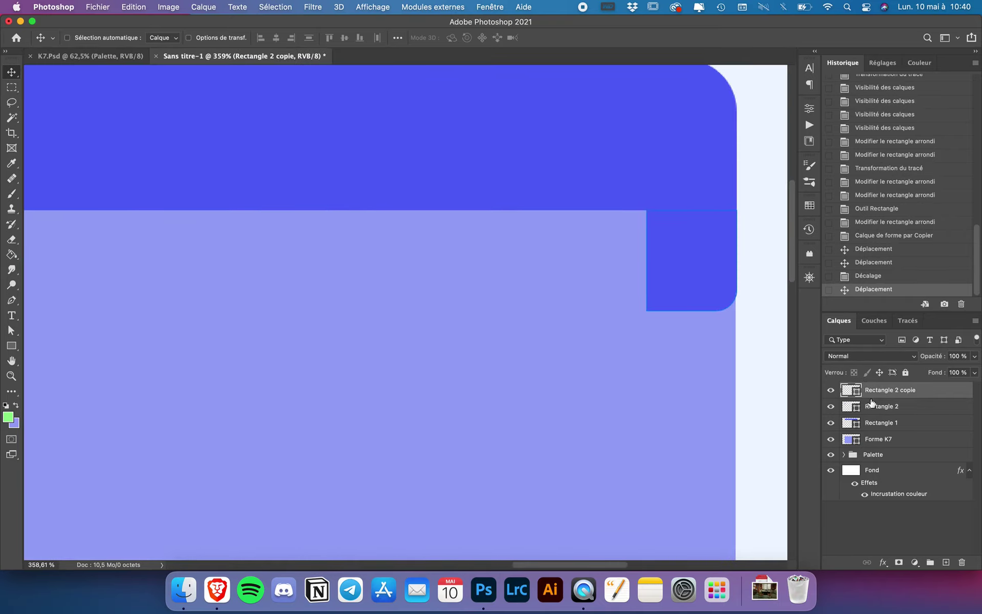
pyautogui.hotkey('ctrl', "'")
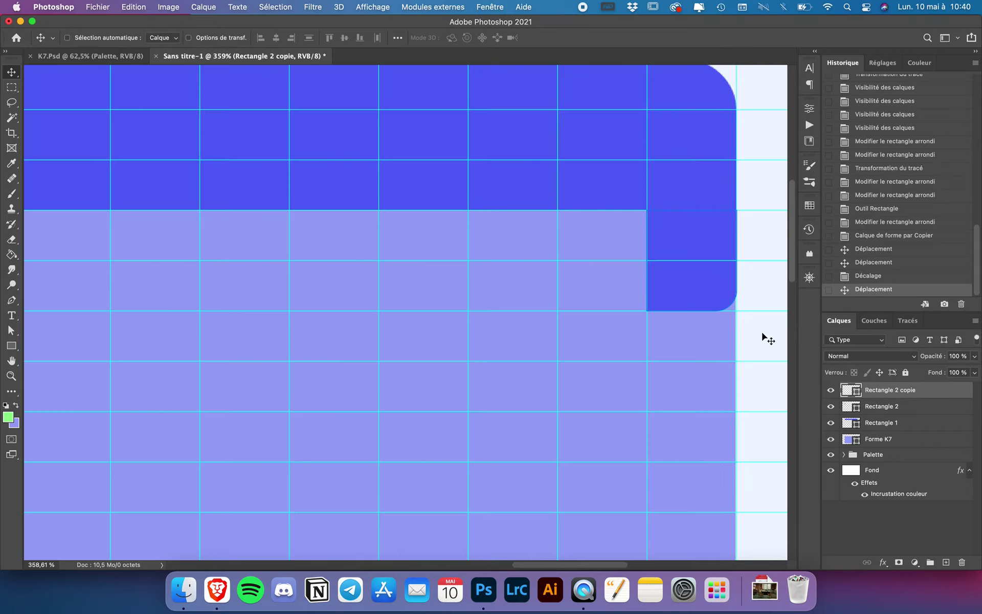
pyautogui.scroll(5, 762, 333)
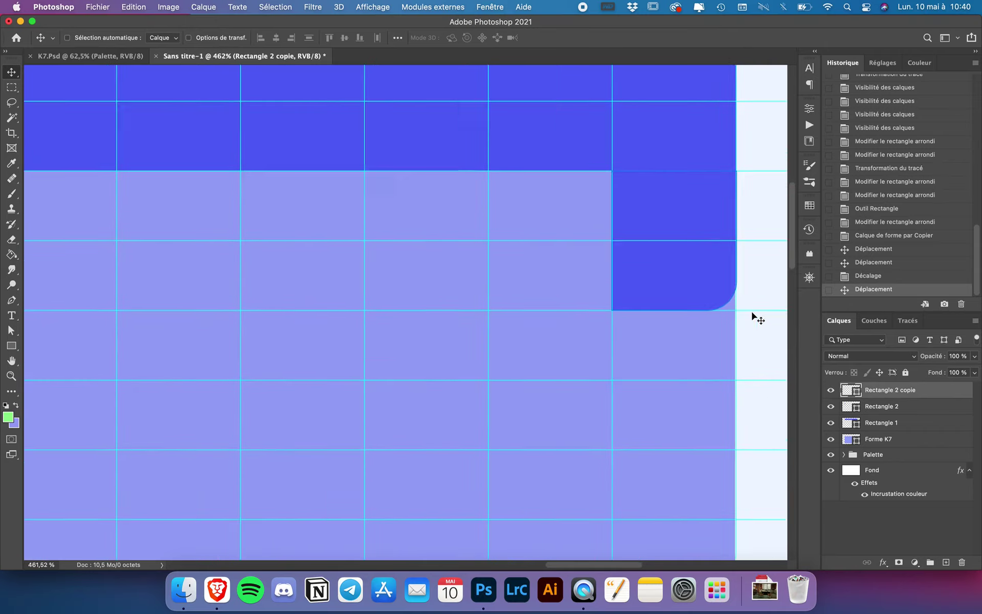
# Set the right tab's bottom-right radius to 0 px and bottom-left to 20 px.
pyautogui.click(808, 109)
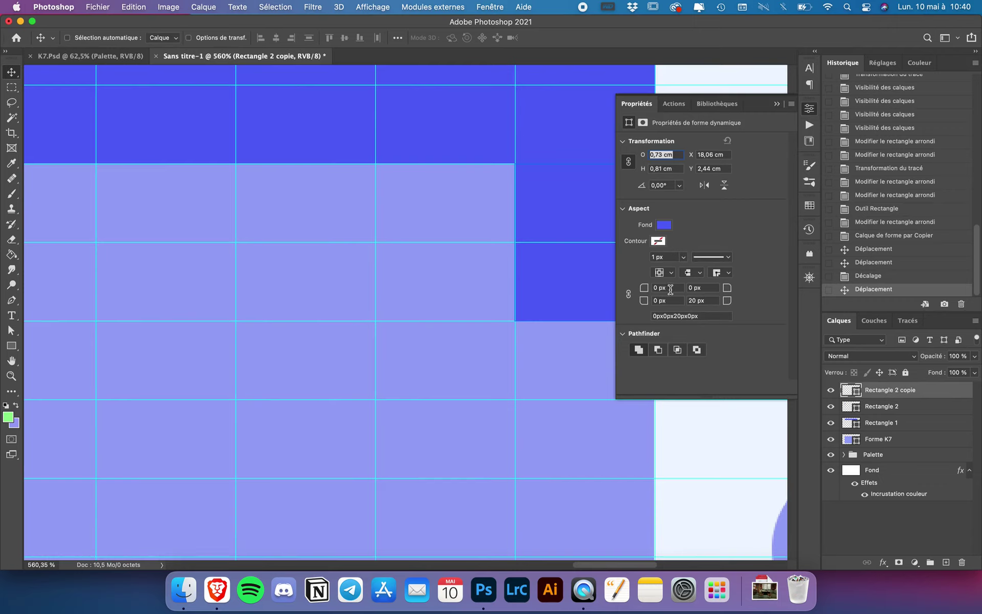
pyautogui.moveTo(705, 302); pyautogui.dragTo(670, 300)
pyautogui.press('BackSpace')
pyautogui.click(666, 300)
pyautogui.write('20')
pyautogui.press('Return')
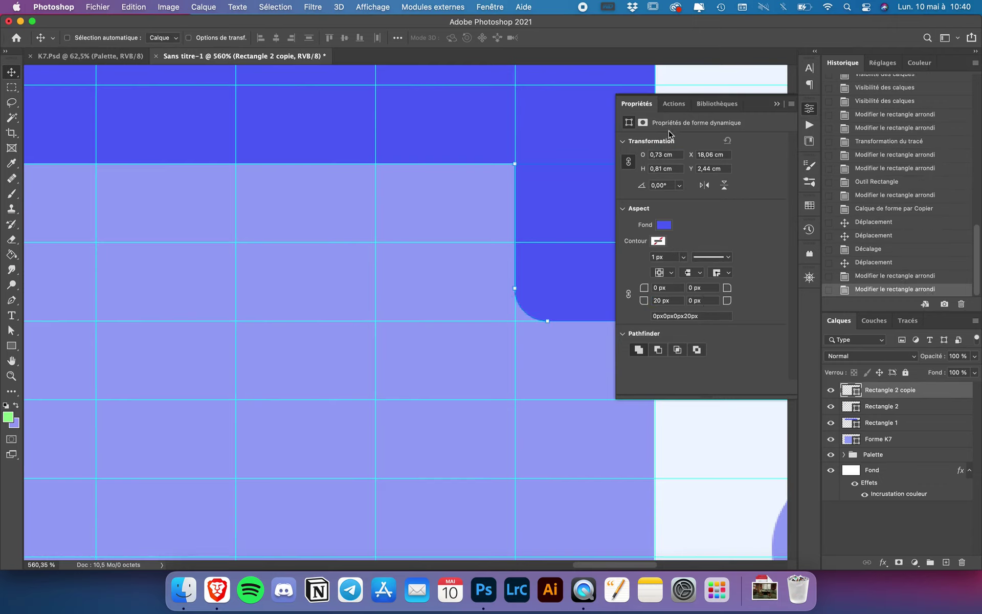
pyautogui.click(649, 105)
# Stretch the Forme K7 body's top edge up to the band's top with Free Transform.
pyautogui.click(859, 408)
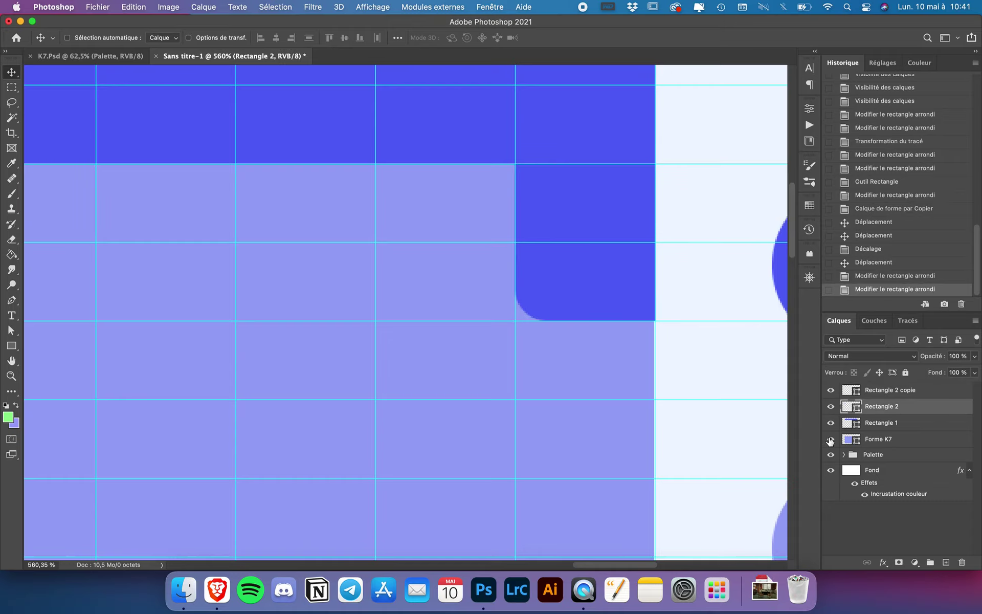
pyautogui.press('super+semicolon')
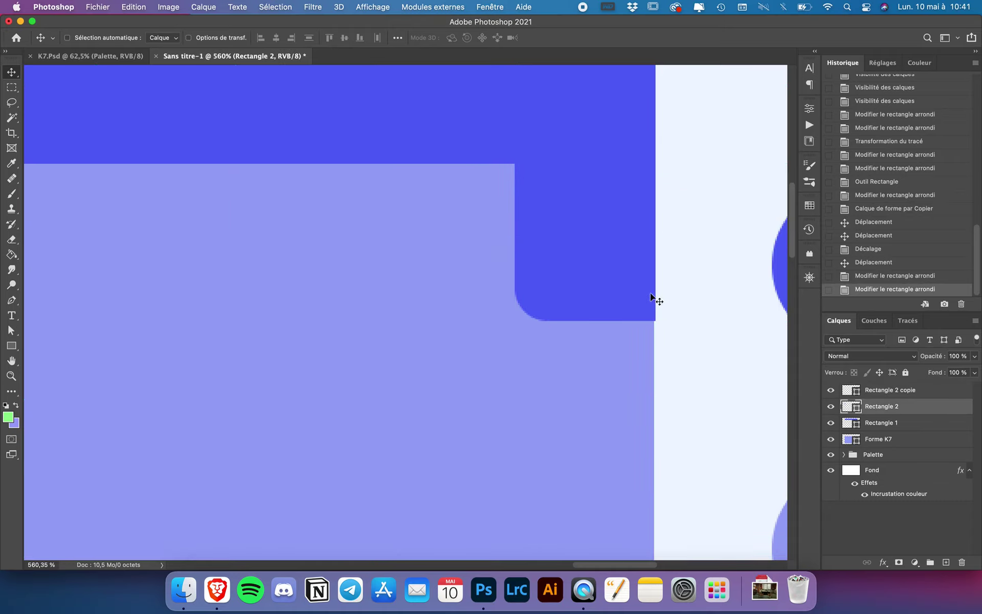
pyautogui.press('super')
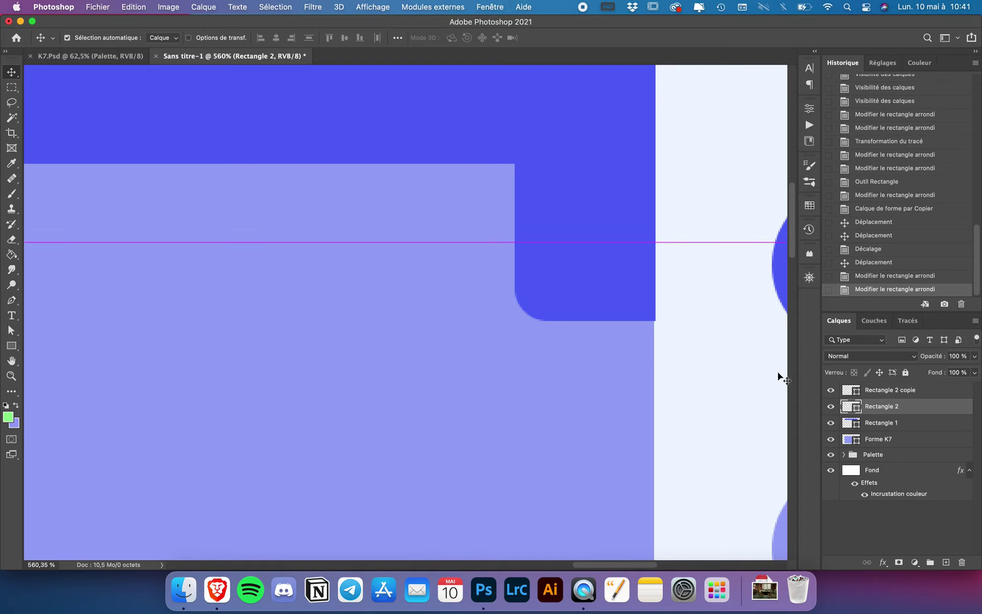
pyautogui.press('super+semicolon')
pyautogui.click(908, 395)
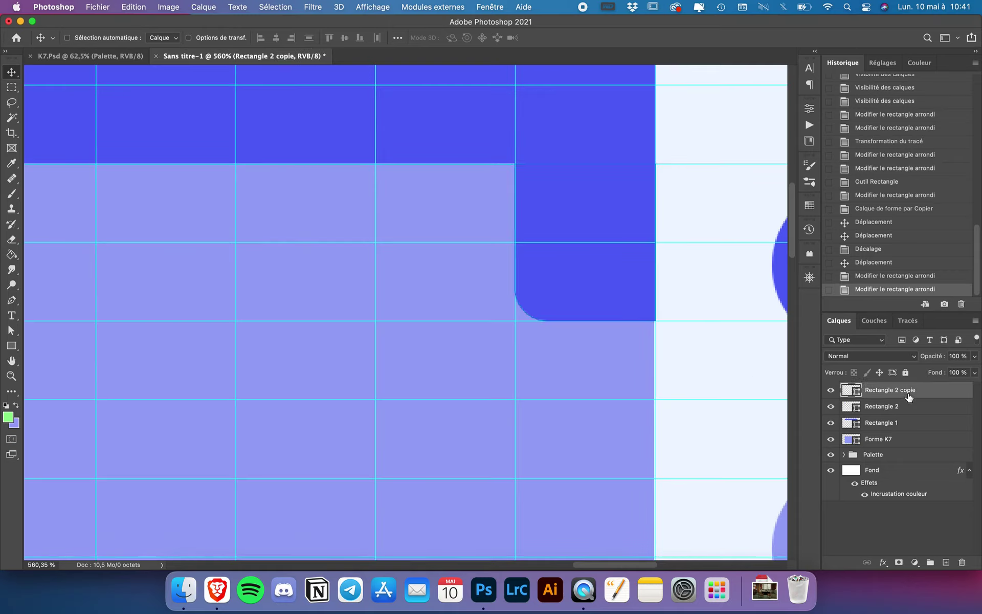
pyautogui.click(887, 443)
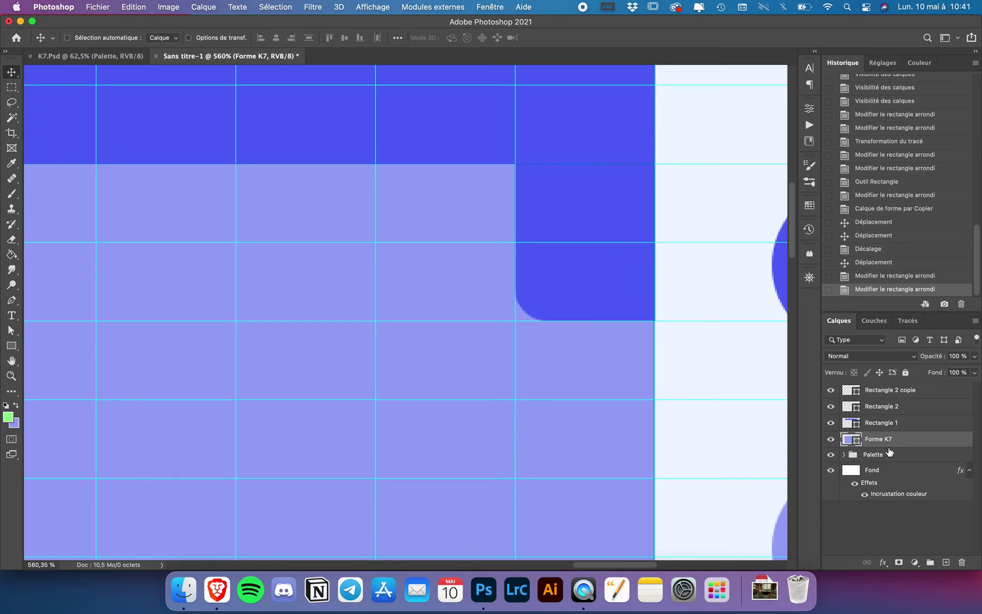
pyautogui.scroll(-3, 376, 400)
pyautogui.scroll(-3, 371, 402)
pyautogui.scroll(-1, 376, 405)
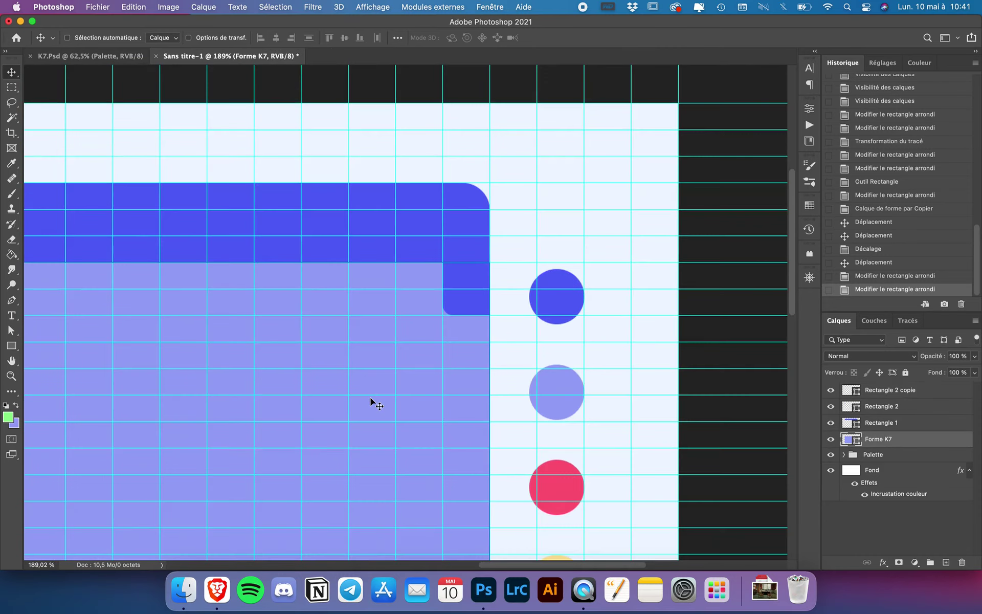
pyautogui.scroll(-2, 374, 402)
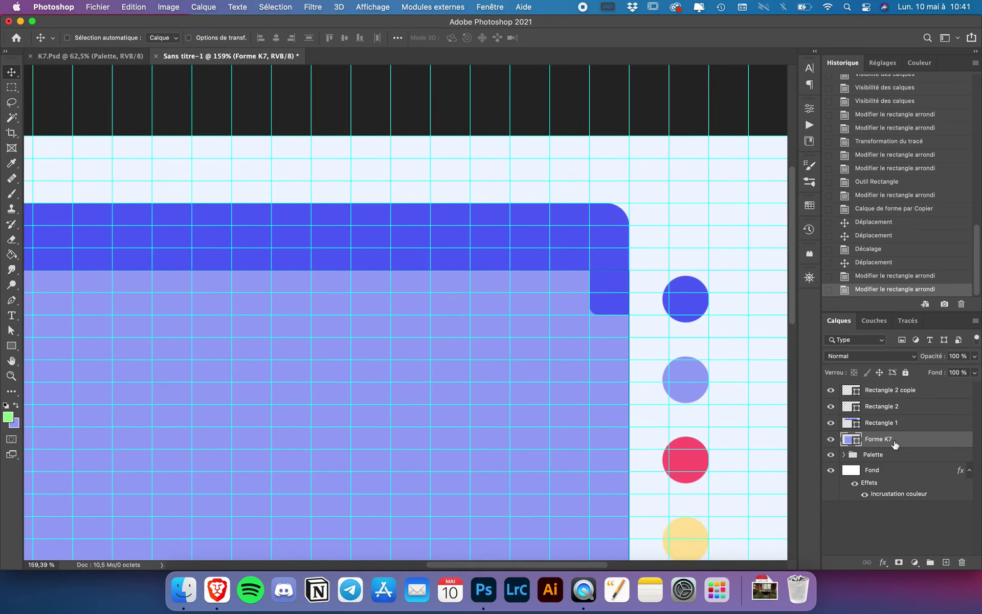
pyautogui.press('super+t')
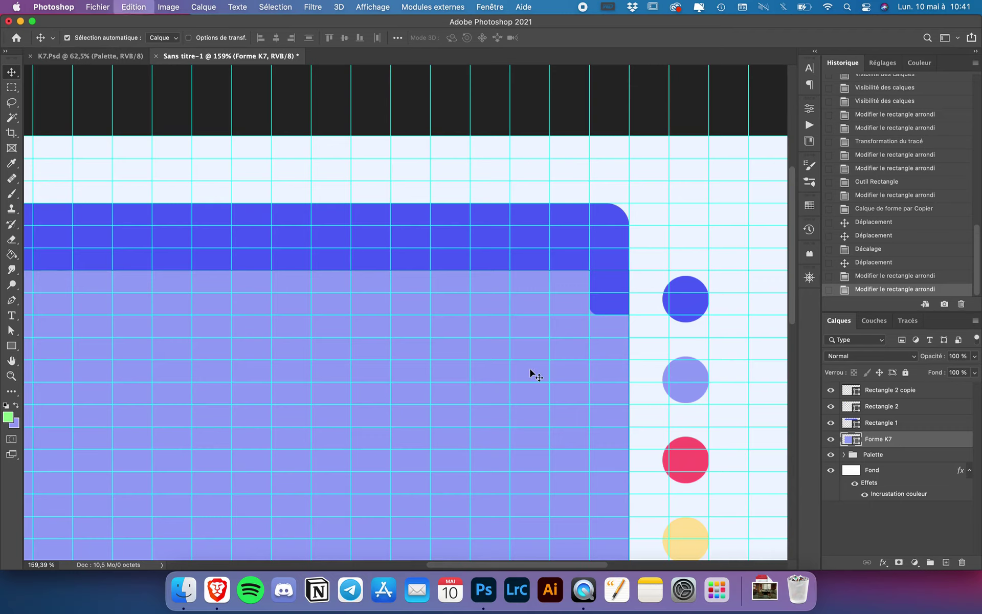
pyautogui.moveTo(191, 273); pyautogui.dragTo(181, 207)
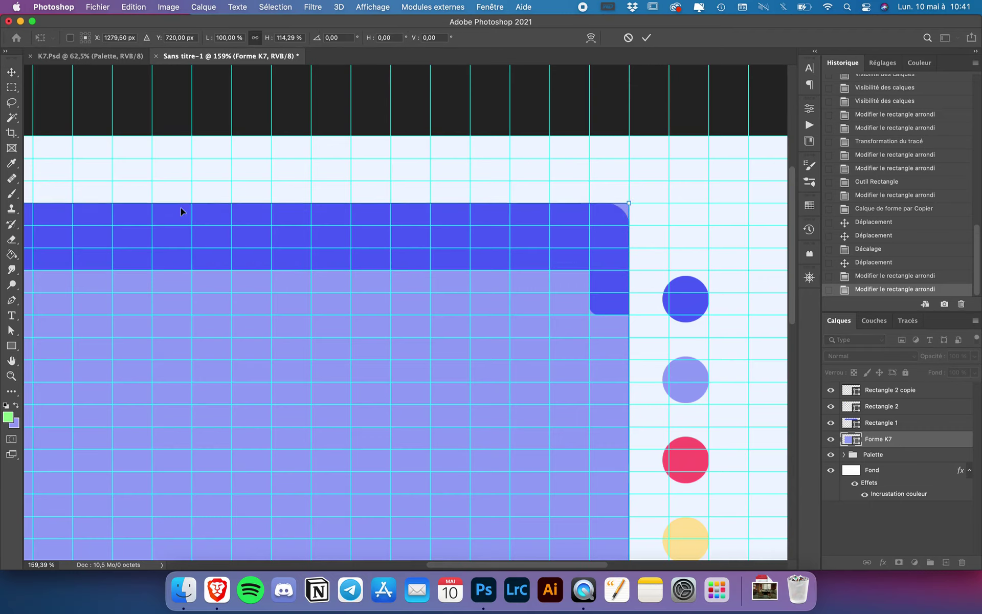
pyautogui.press('Return')
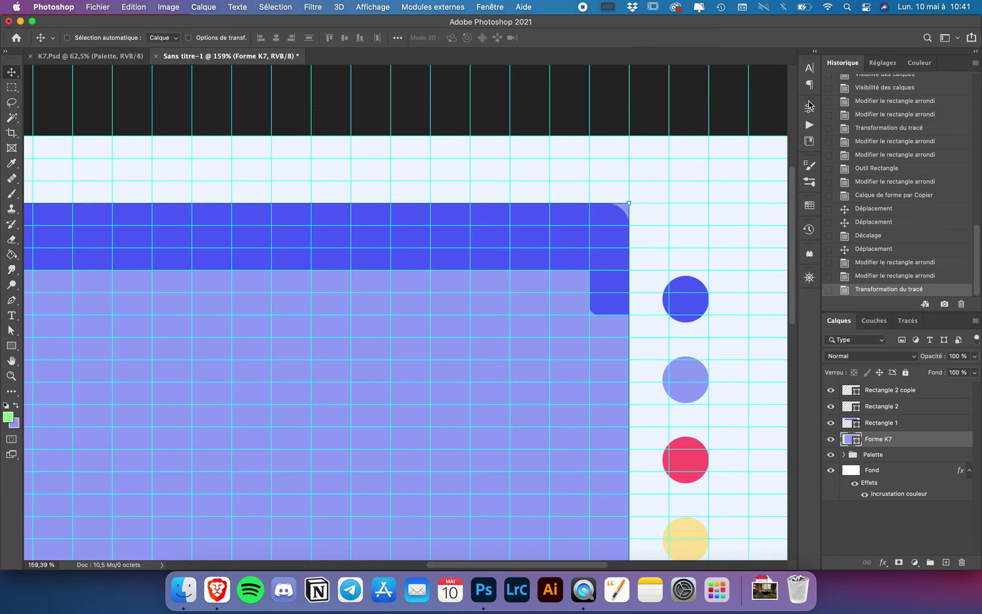
# Round Forme K7's top-left and top-right corners to 50 px.
pyautogui.click(810, 106)
pyautogui.click(665, 287)
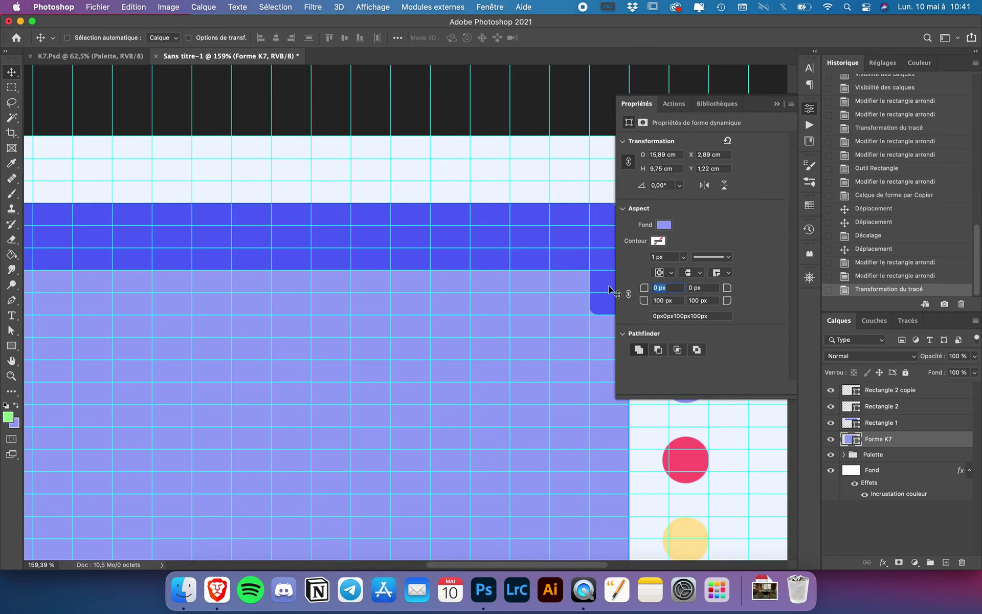
pyautogui.write('50')
pyautogui.click(704, 287)
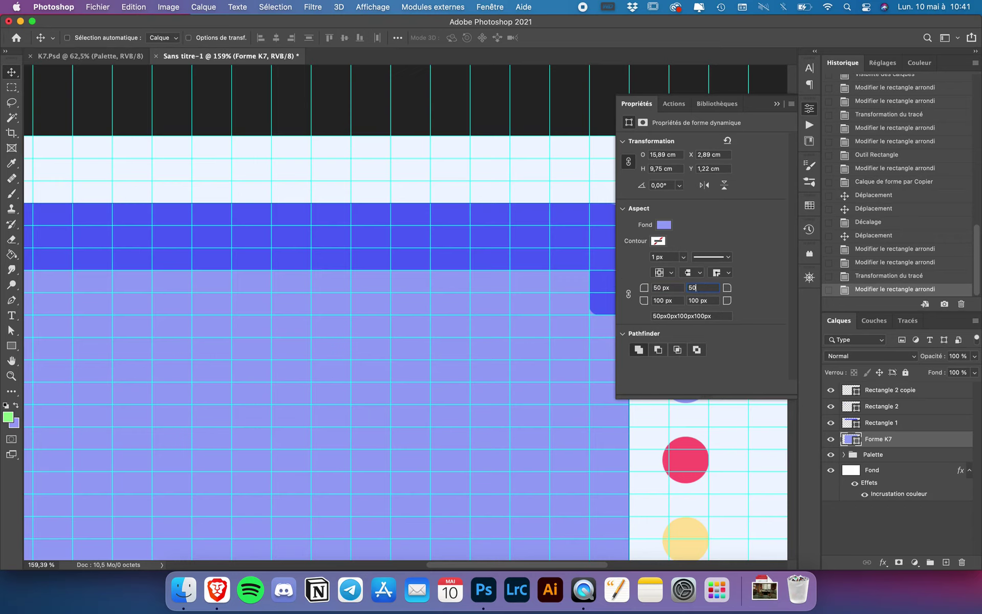
pyautogui.press('Return')
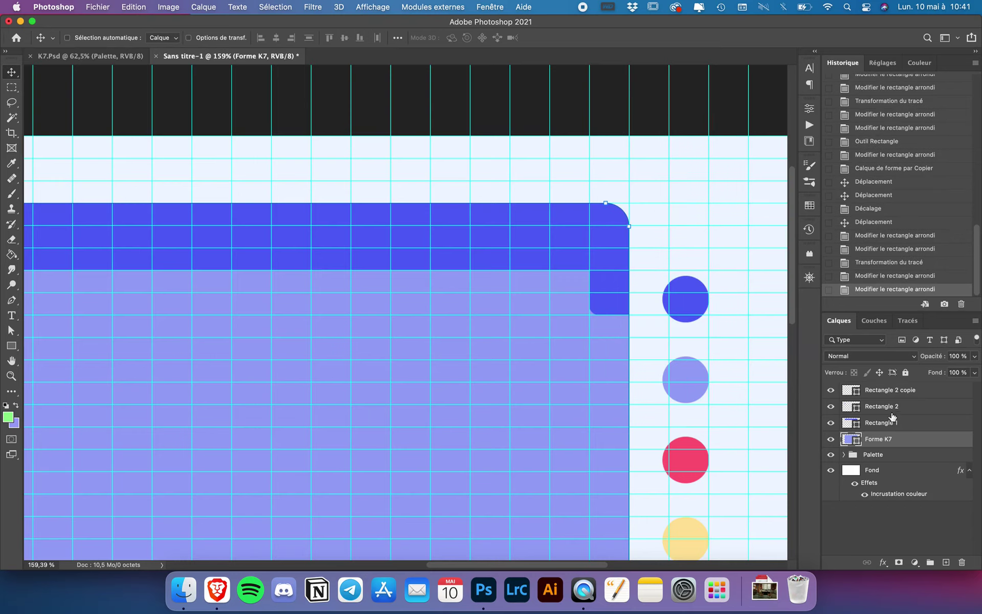
pyautogui.click(896, 397)
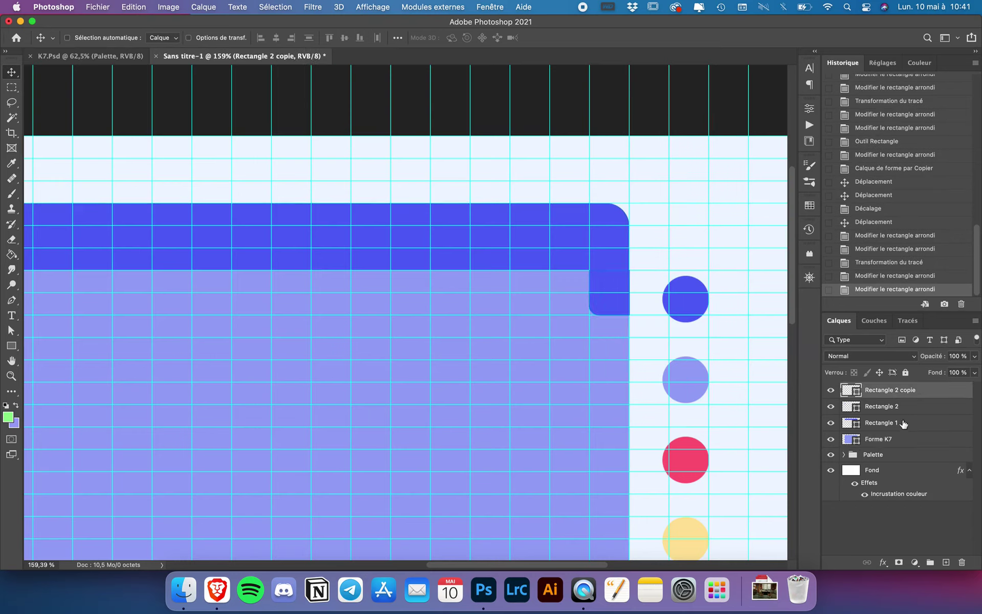
# Merge both tabs and the band into one layer clipped to Forme K7.
pyautogui.keyDown('shift'); pyautogui.click(903, 428); pyautogui.keyUp('shift')
pyautogui.rightClick(897, 417)
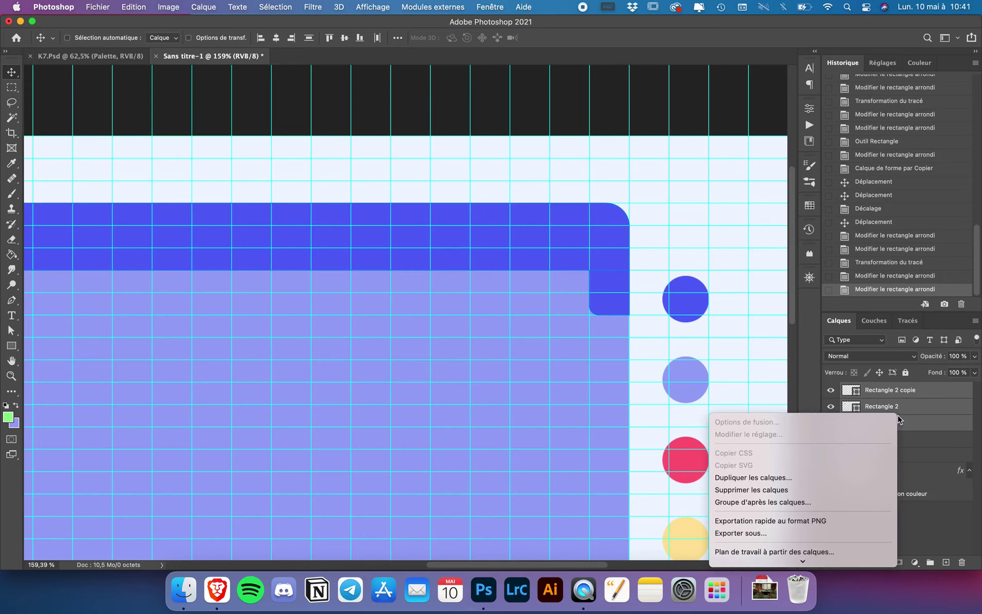
pyautogui.click(772, 393)
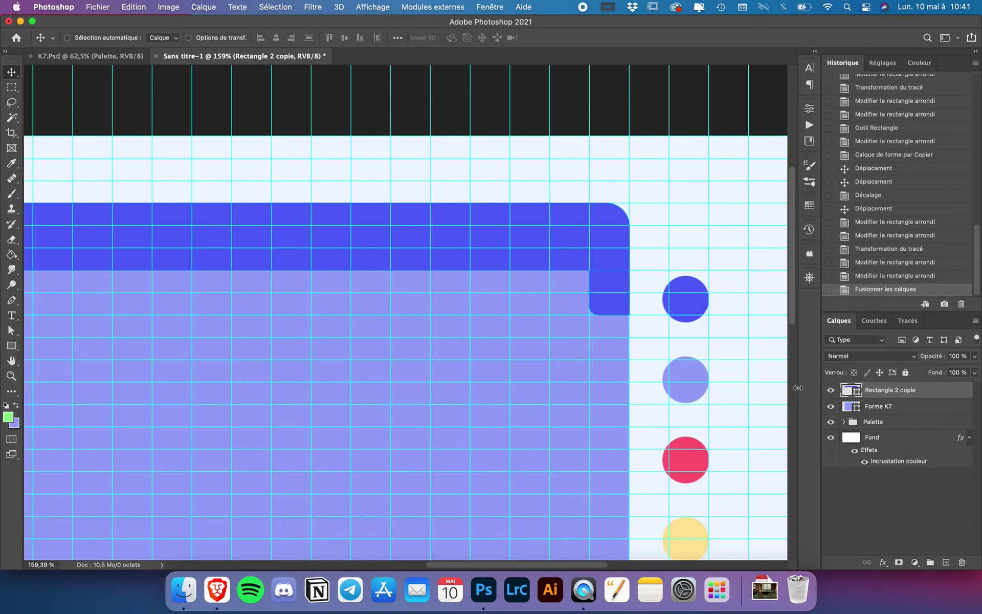
pyautogui.keyDown('alt'); pyautogui.click(891, 400); pyautogui.keyUp('alt')
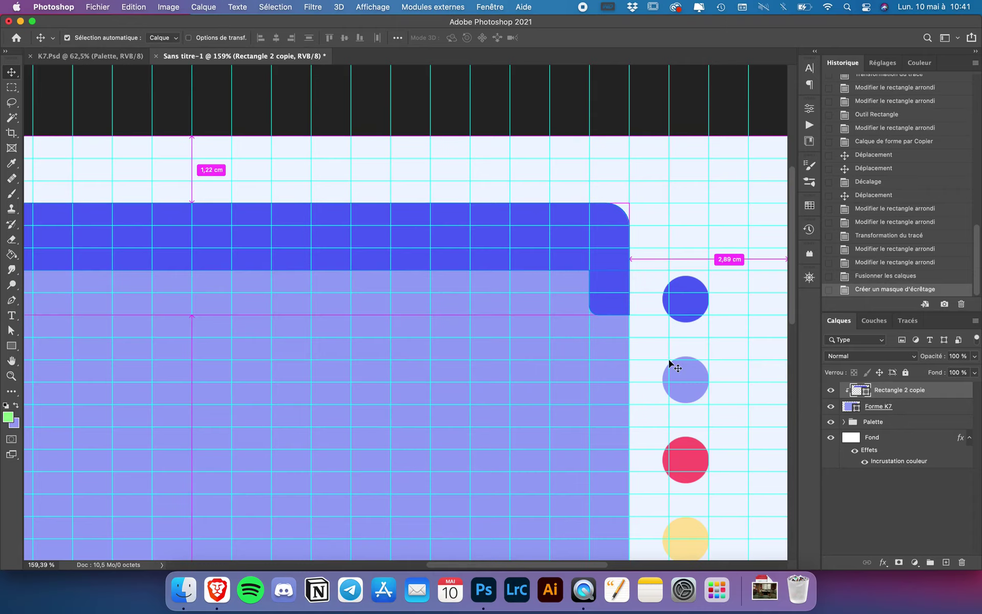
pyautogui.hotkey('ctrl', ';')
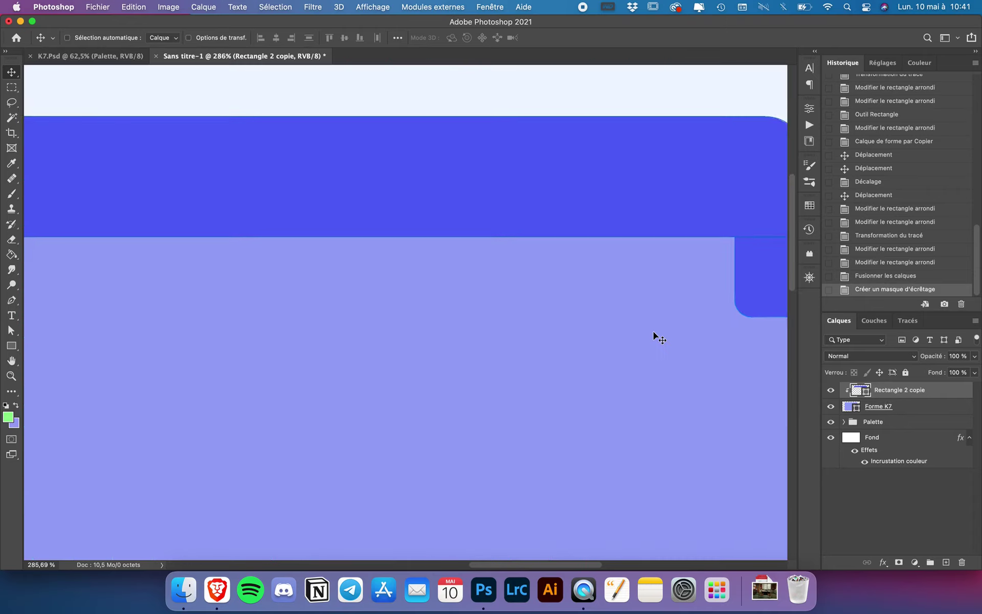
pyautogui.scroll(3, 653, 336)
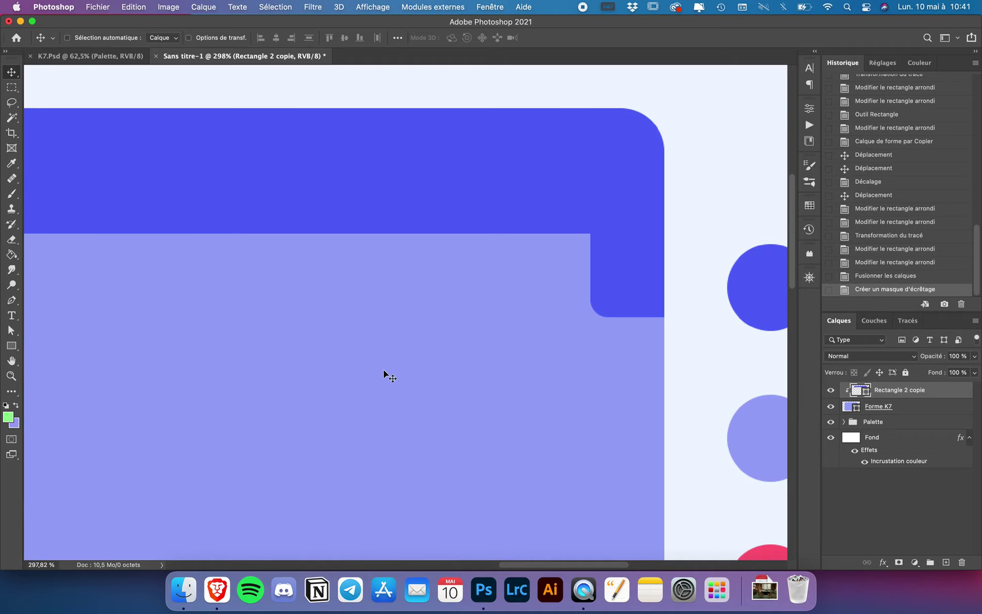
pyautogui.hscroll(-10, 385, 376)
pyautogui.hscroll(-5, 385, 376)
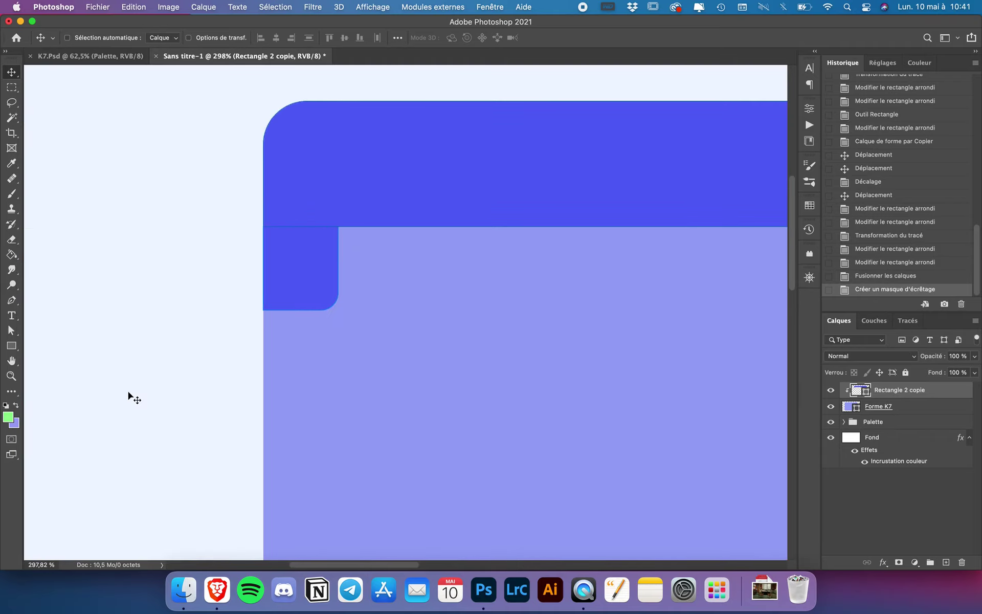
pyautogui.scroll(3, 129, 397)
pyautogui.scroll(2, 129, 397)
pyautogui.scroll(-3, 129, 397)
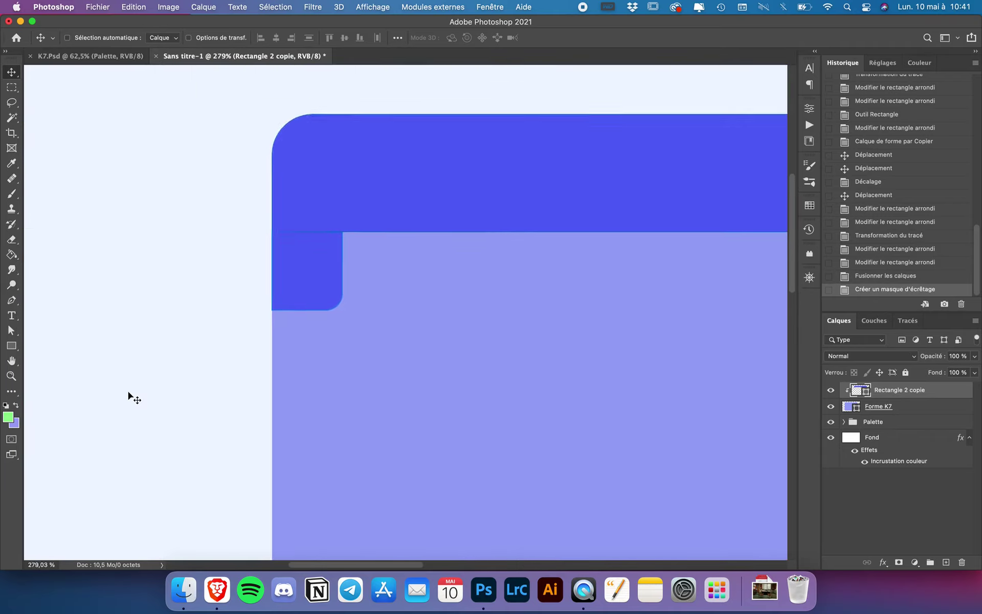
pyautogui.scroll(-3, 129, 397)
pyautogui.scroll(-2, 129, 397)
pyautogui.scroll(-2, 129, 397)
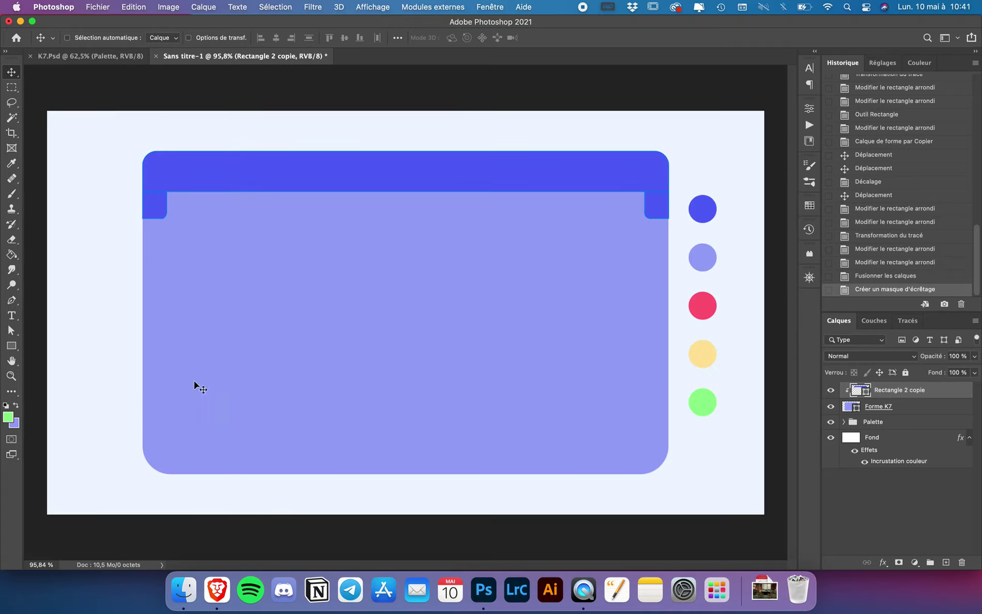
# Rename the merged layer to 'Forme du haut' and show the grid.
pyautogui.doubleClick(896, 390)
pyautogui.write('Forme du hau')
pyautogui.write('t')
pyautogui.press('Return')
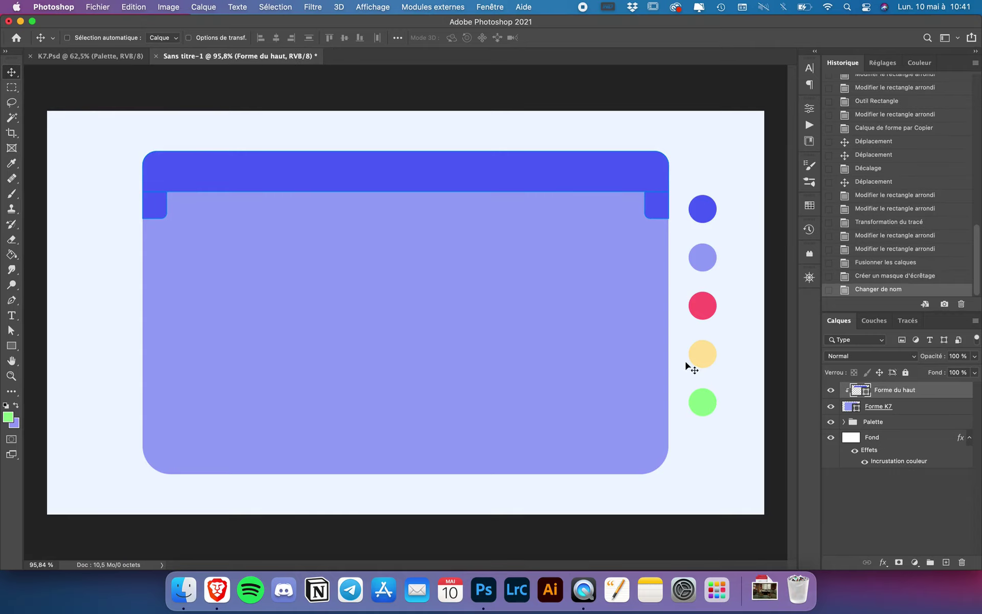
pyautogui.hotkey('ctrl', "'")
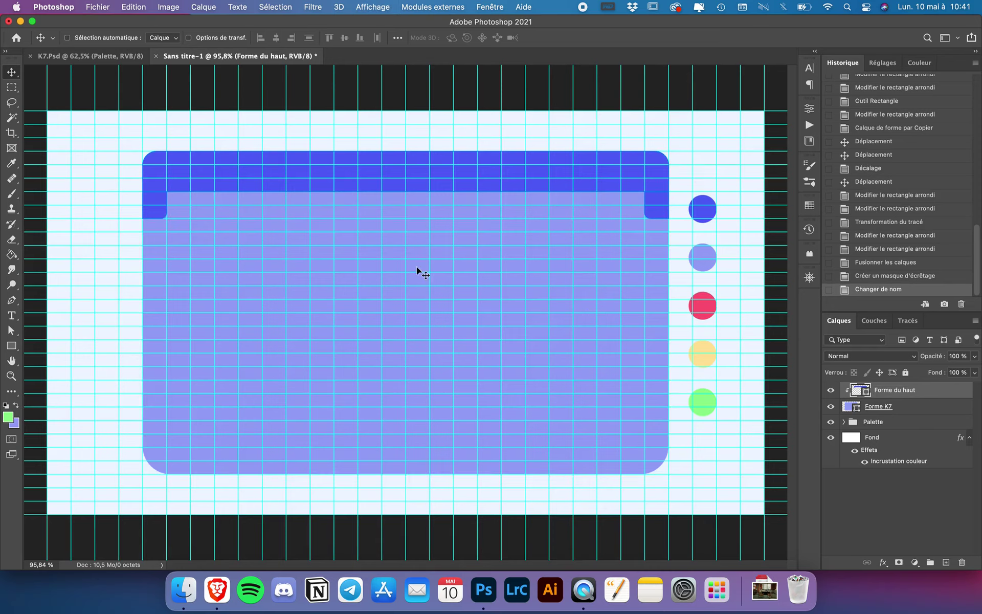
# Draw a dark blue rectangle in the middle of the cassette body.
pyautogui.click(12, 346)
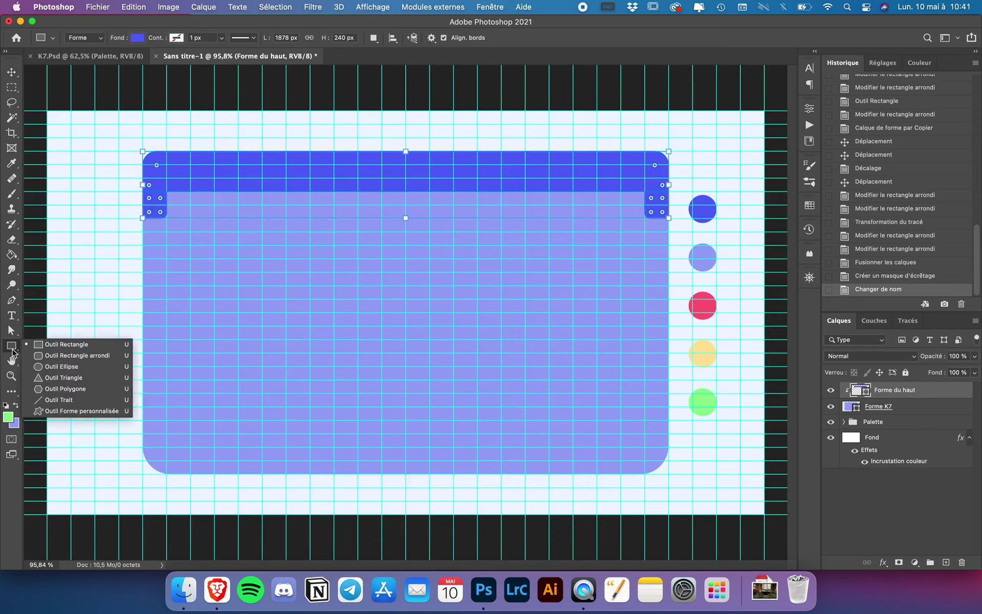
pyautogui.click(62, 345)
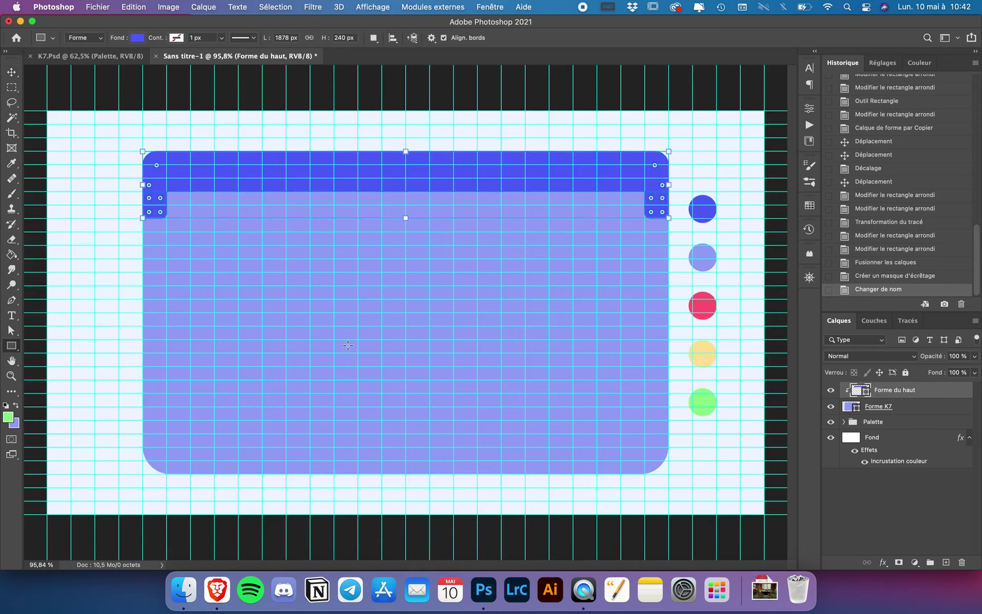
pyautogui.moveTo(406, 325)
pyautogui.mouseDown()
pyautogui.moveTo(431, 302)
pyautogui.moveTo(478, 285)
pyautogui.moveTo(477, 265)
pyautogui.moveTo(498, 270)
pyautogui.mouseUp()
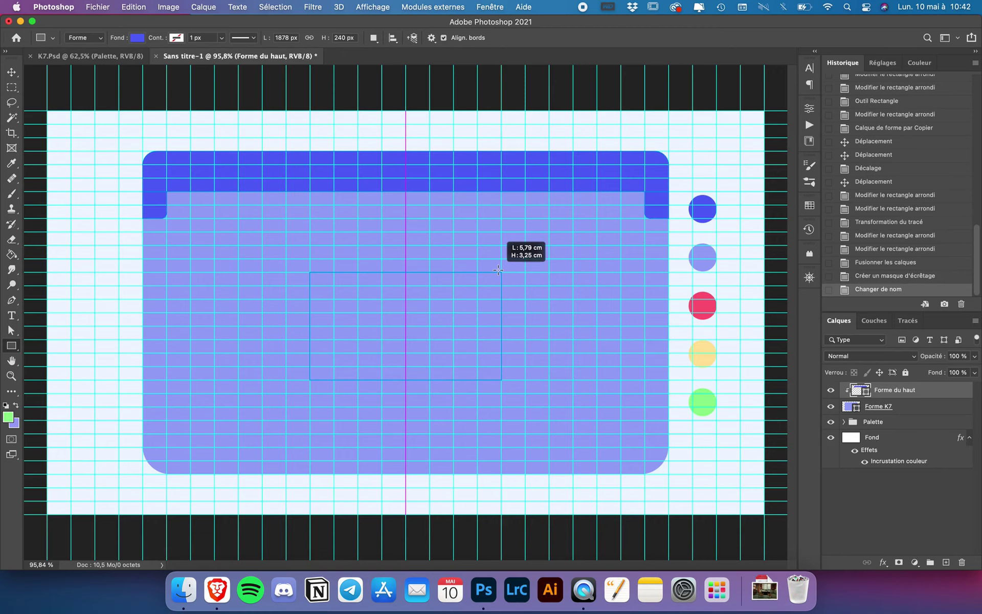
pyautogui.moveTo(504, 270); pyautogui.dragTo(504, 269)
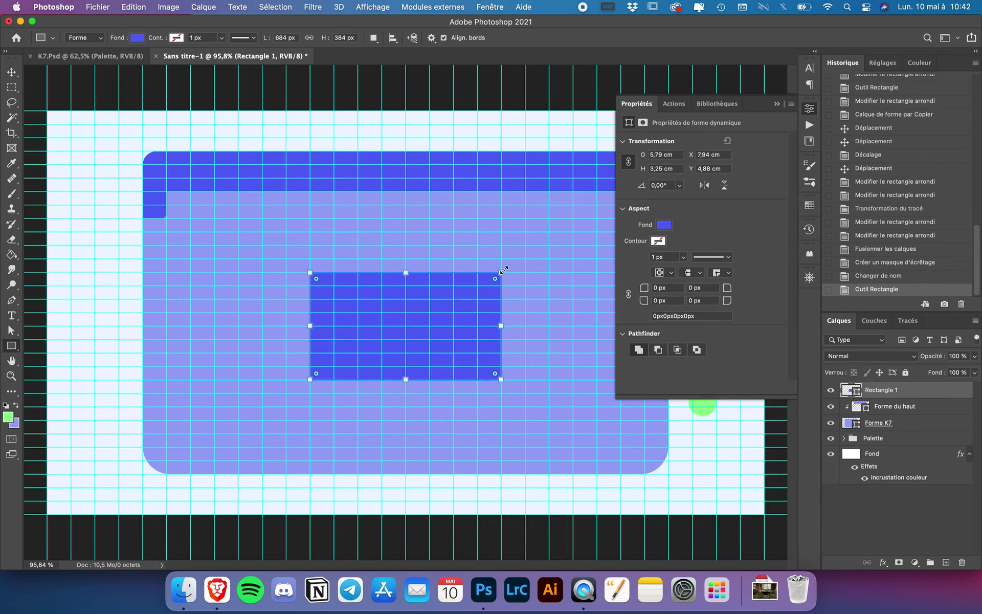
pyautogui.click(637, 104)
# Nudge the rectangle upward and stretch its bottom edge downward.
pyautogui.press('v')
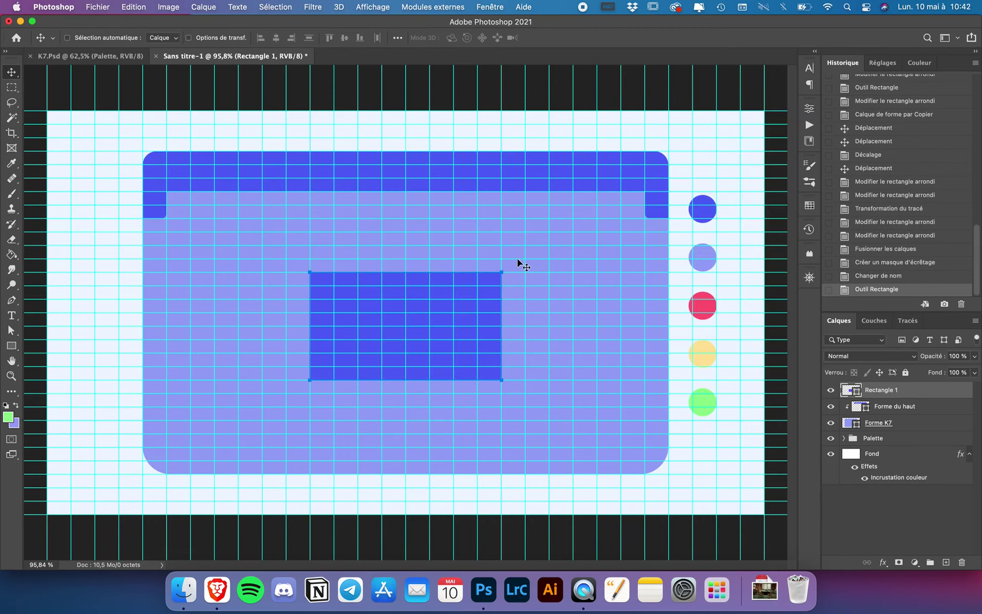
pyautogui.moveTo(454, 313); pyautogui.dragTo(451, 301)
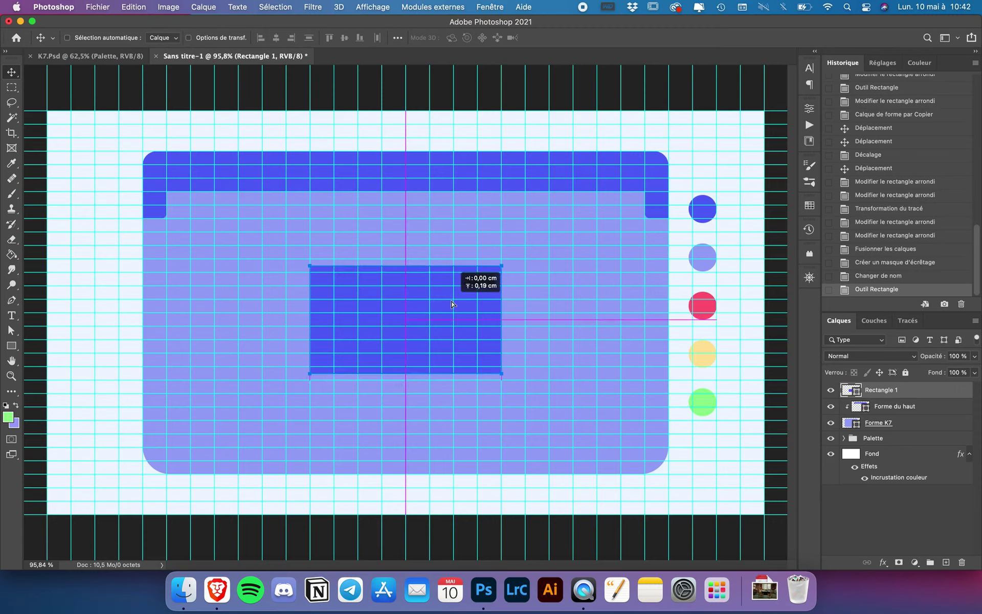
pyautogui.hotkey('ctrl', 't')
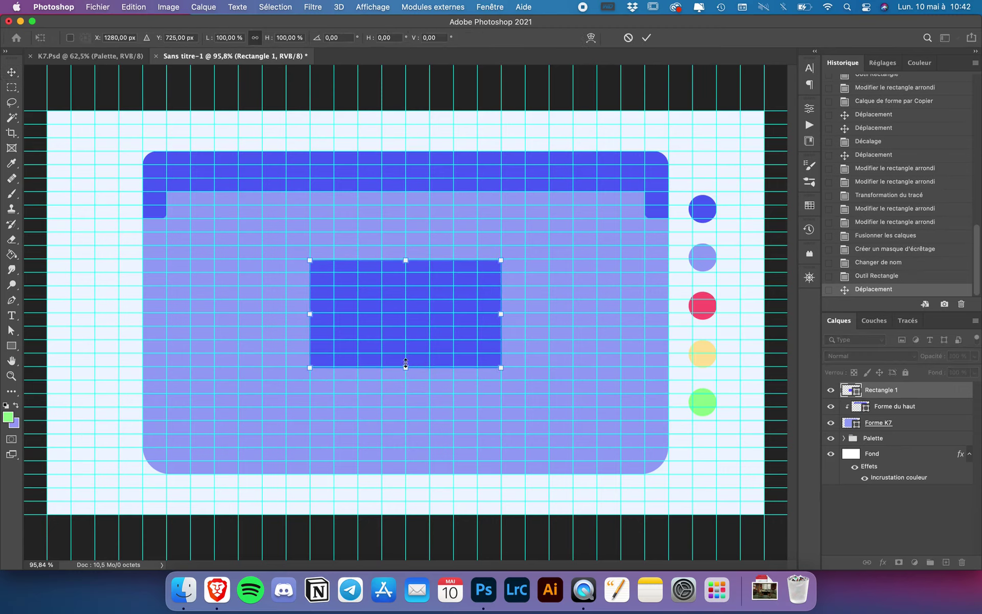
pyautogui.moveTo(405, 367); pyautogui.dragTo(406, 392)
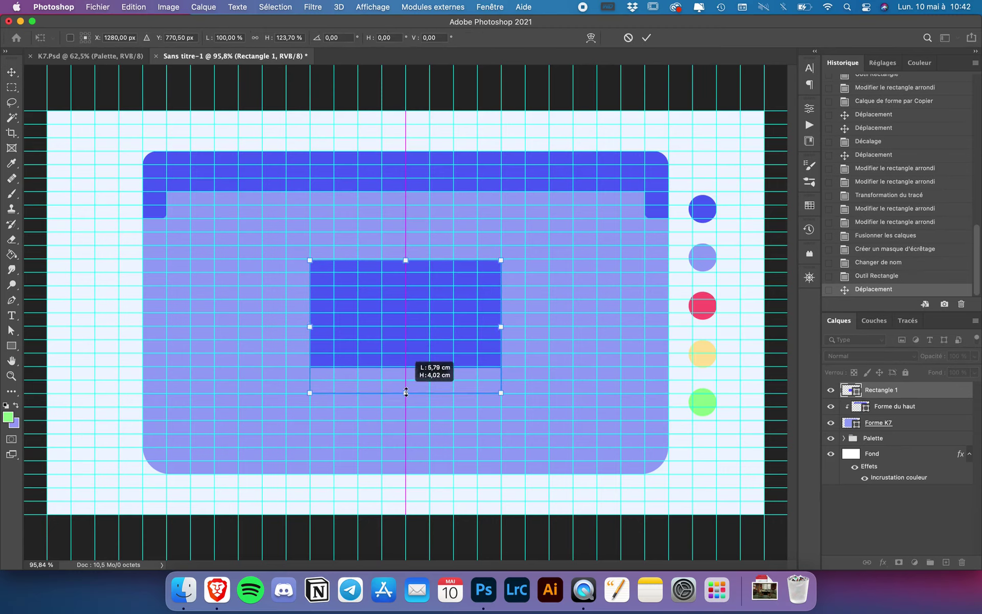
pyautogui.press('Return')
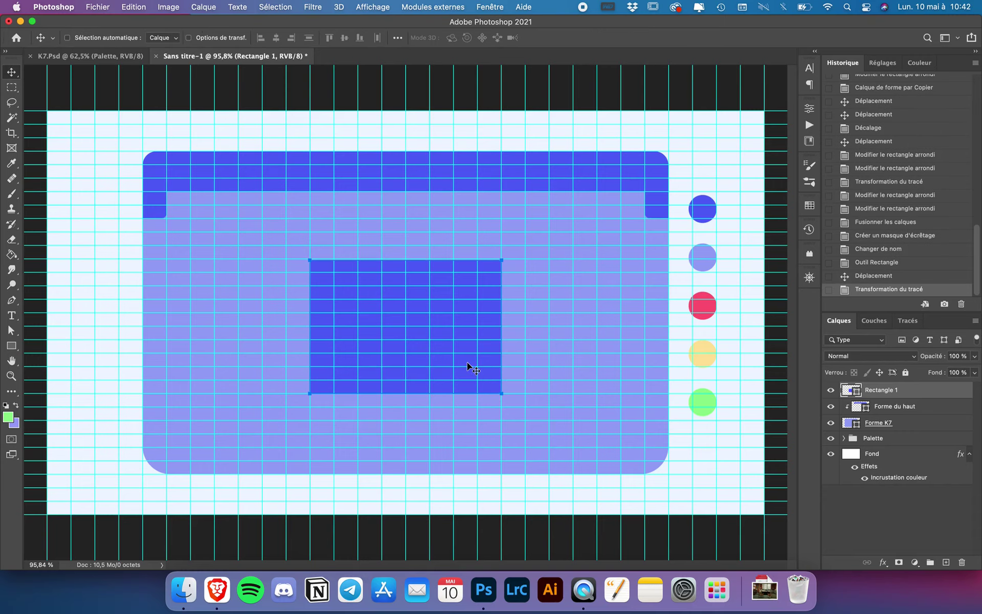
pyautogui.click(564, 327)
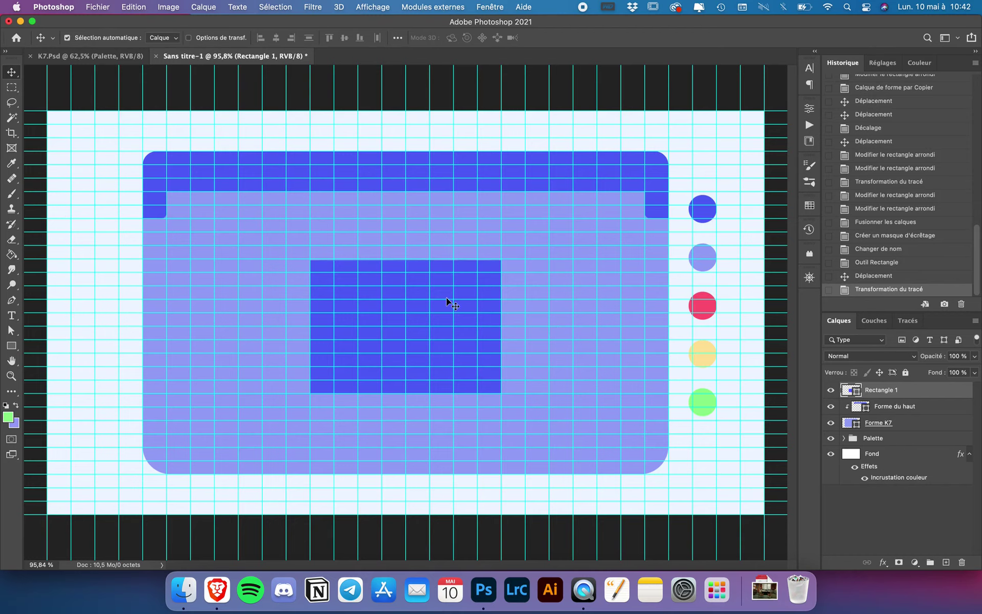
# Raise the rectangle's top edge slightly with Free Transform.
pyautogui.hotkey('ctrl', 't')
pyautogui.scroll(5, 438, 293)
pyautogui.moveTo(405, 237); pyautogui.dragTo(405, 235)
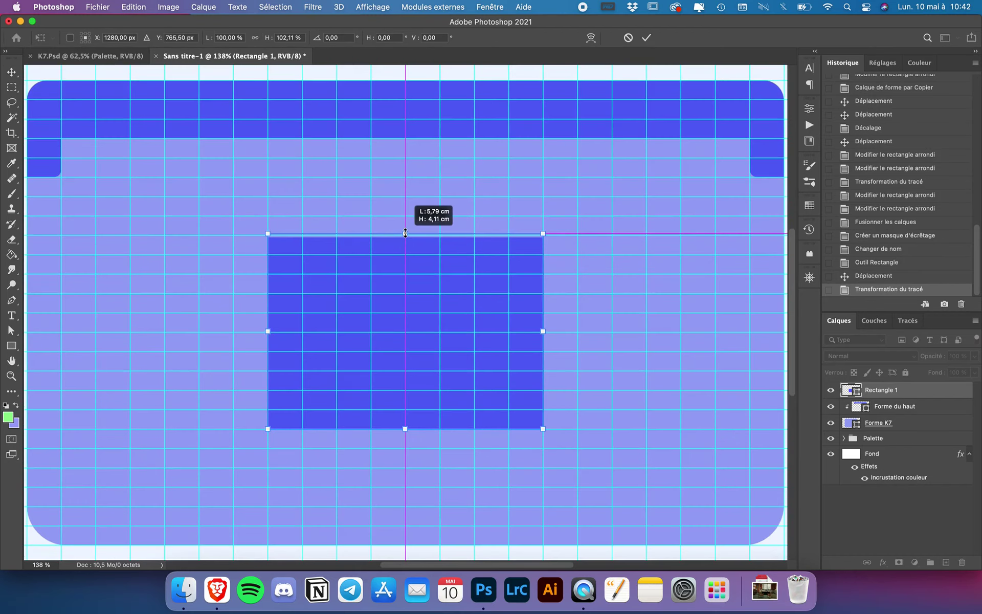
pyautogui.press('Return')
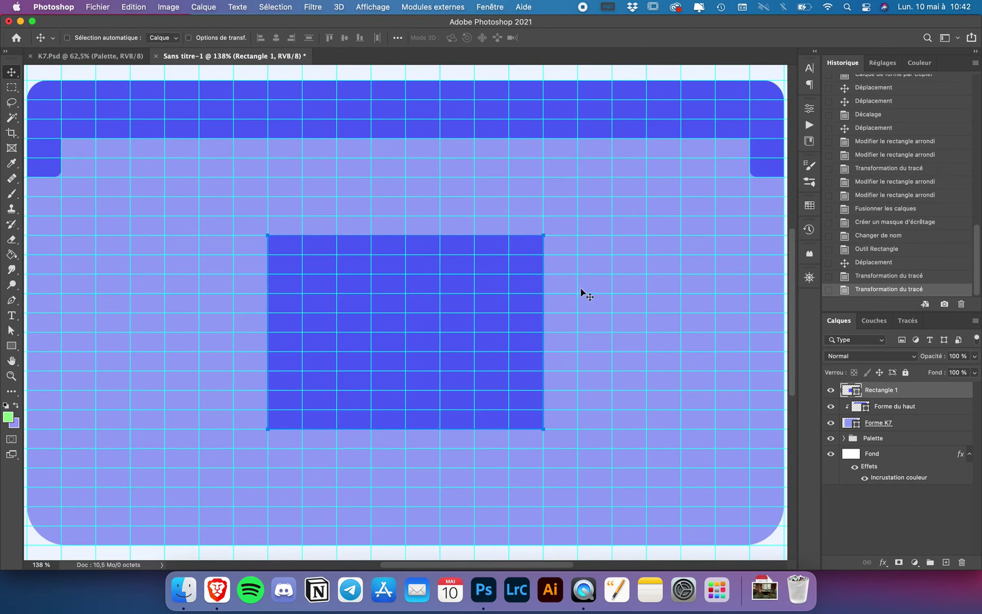
# Narrow the rectangle from both sides, then zoom back out.
pyautogui.scroll(3, 581, 288)
pyautogui.scroll(2, 581, 288)
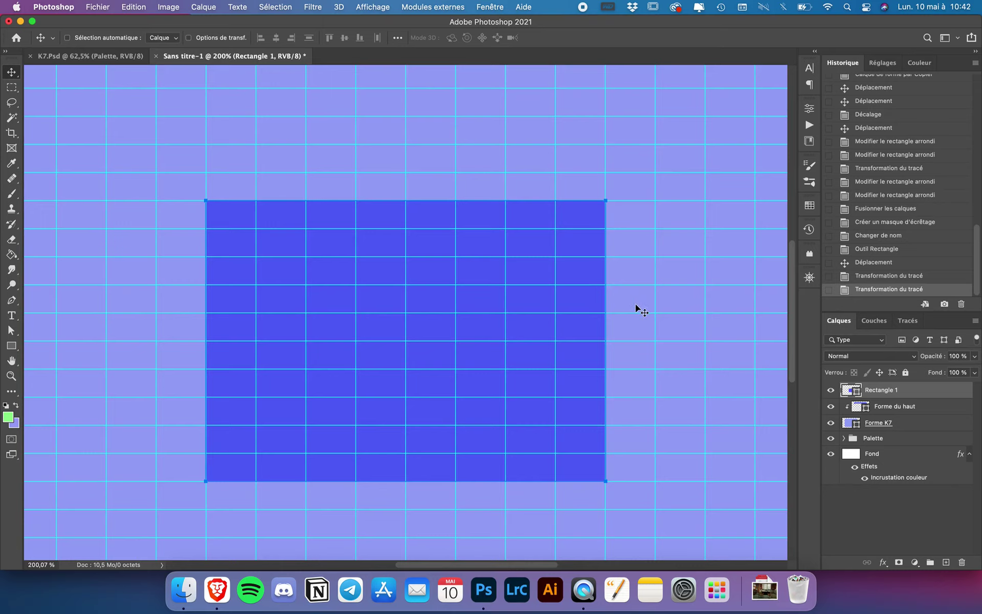
pyautogui.hotkey('ctrl', 't')
pyautogui.moveTo(604, 342); pyautogui.dragTo(603, 341)
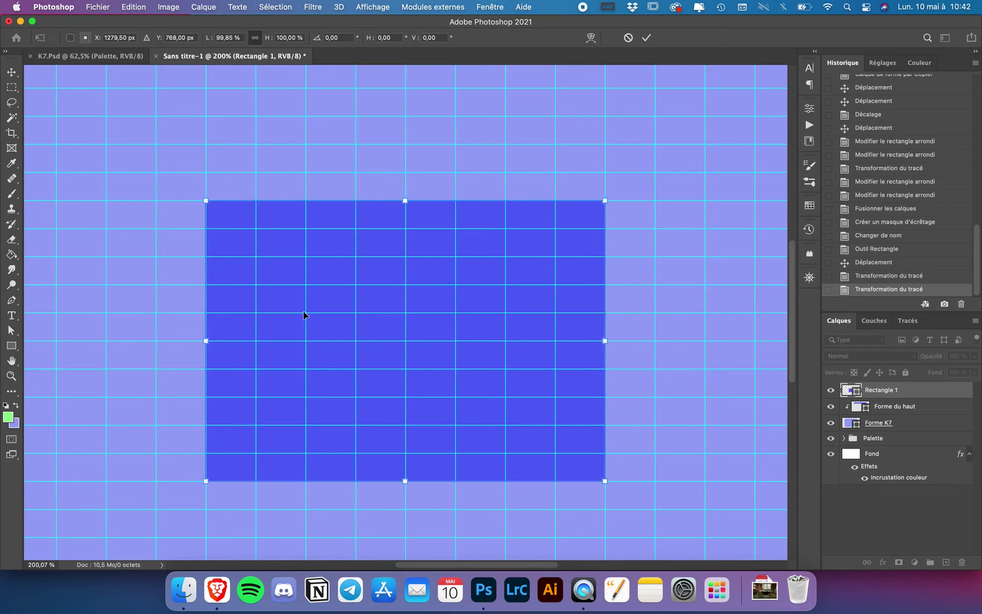
pyautogui.moveTo(208, 339); pyautogui.dragTo(209, 343)
pyautogui.press('Return')
pyautogui.press('super+0')
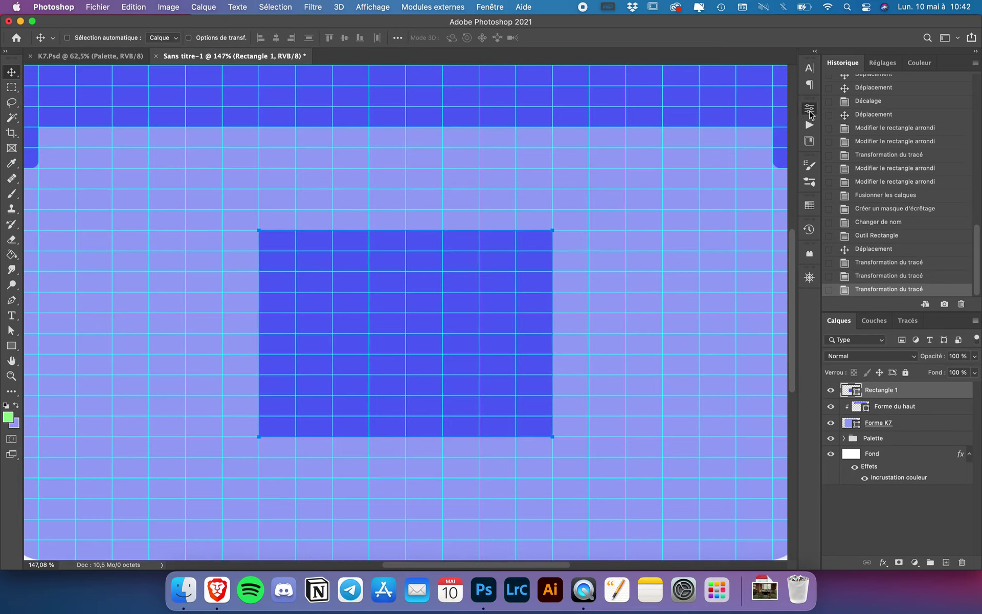
# Link the rectangle's corner radii and set all four to 30 px.
pyautogui.click(809, 108)
pyautogui.click(672, 287)
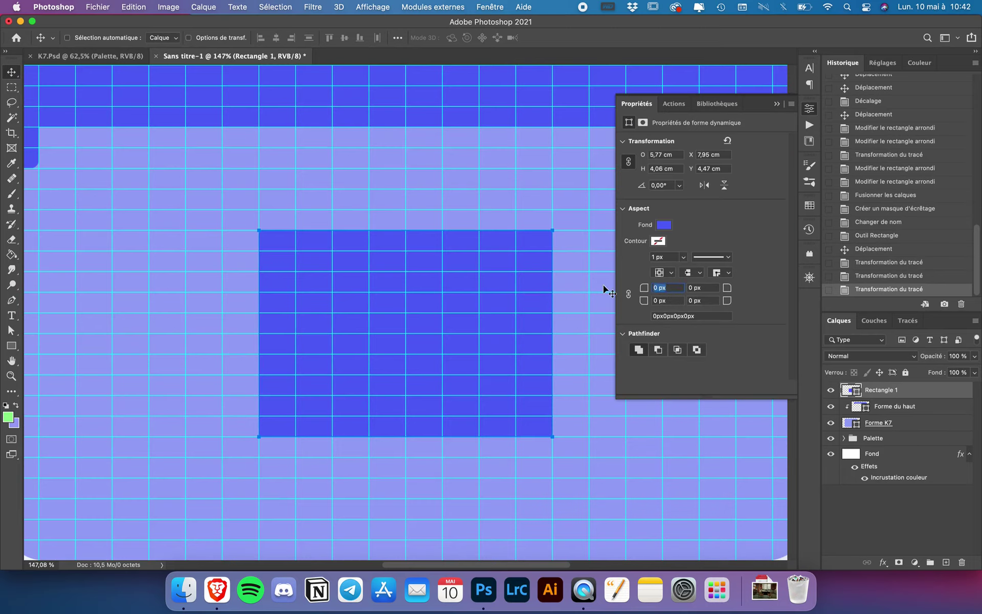
pyautogui.click(627, 294)
pyautogui.write('30')
pyautogui.press('Return')
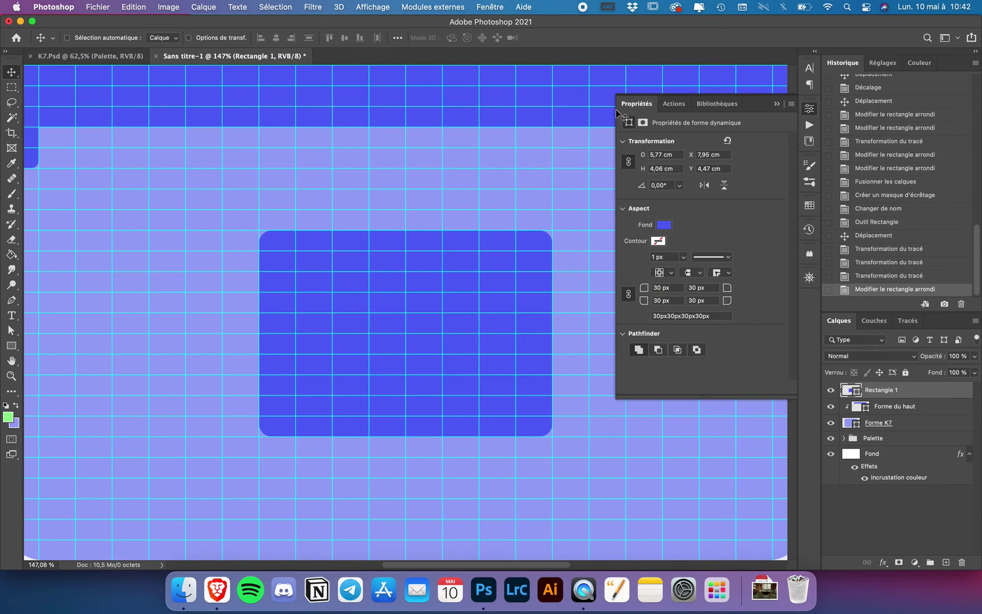
pyautogui.click(639, 104)
# Hide the grid and guides and zoom out to view the whole illustration.
pyautogui.press('super+0')
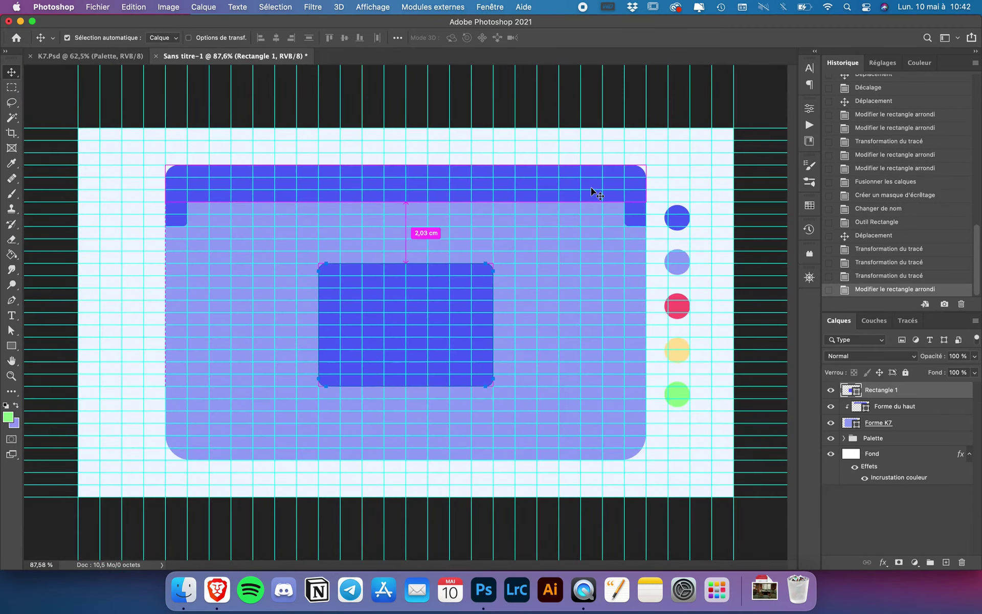
pyautogui.press('super+h')
pyautogui.press('super+minus')
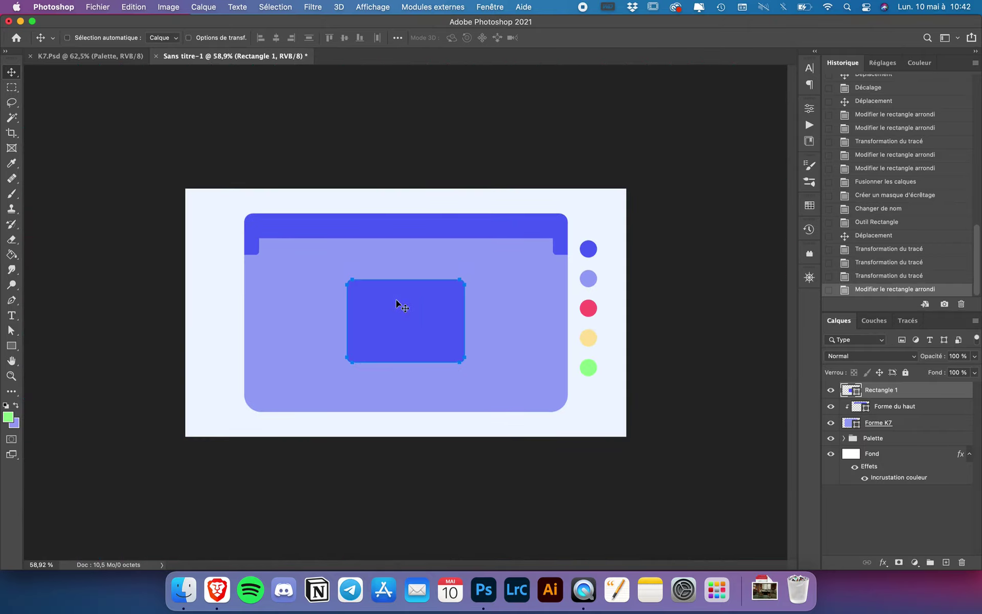
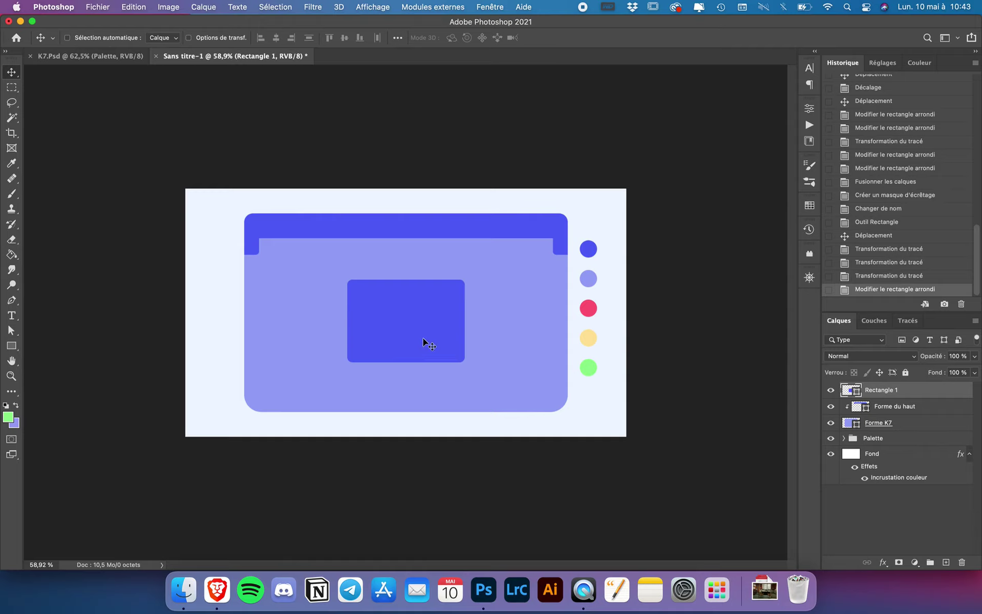
# Undo the stray move and stretch the label rectangle taller by raising its top.
pyautogui.moveTo(425, 343); pyautogui.dragTo(518, 328)
pyautogui.press('super+z')
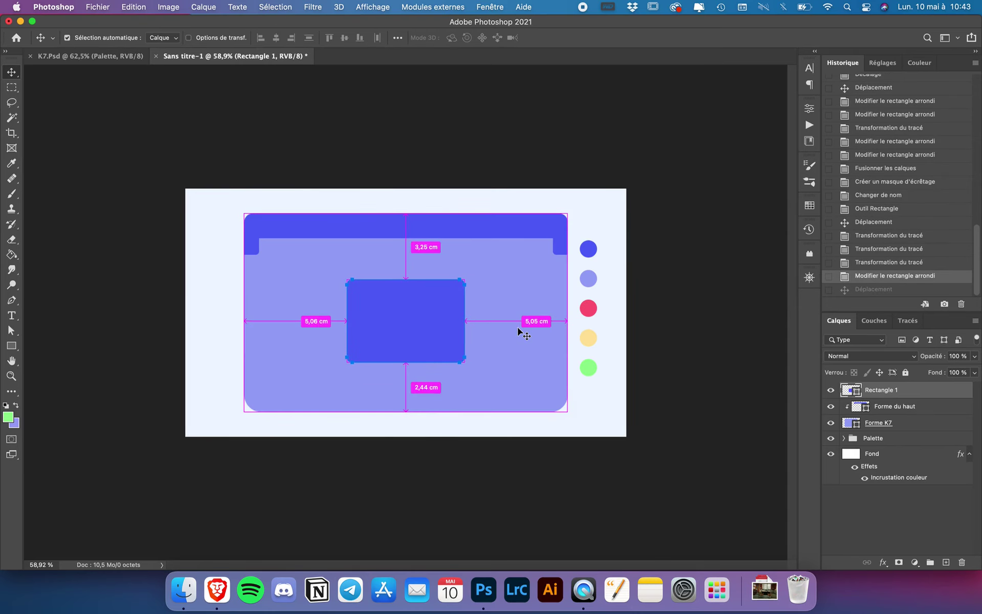
pyautogui.press('super+semicolon')
pyautogui.press('super+t')
pyautogui.press('super+0')
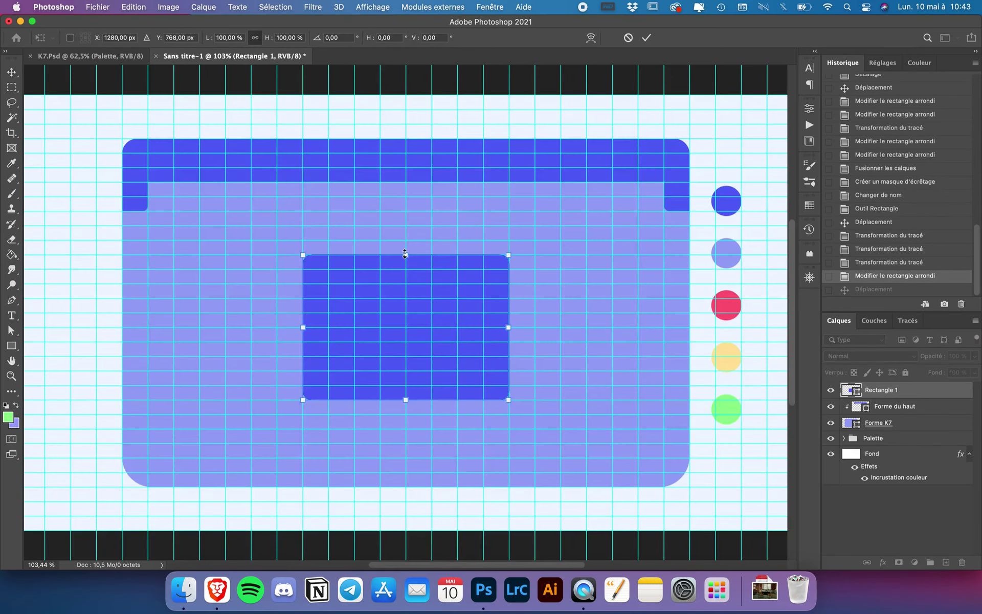
pyautogui.moveTo(406, 254); pyautogui.dragTo(405, 242)
pyautogui.press('Return')
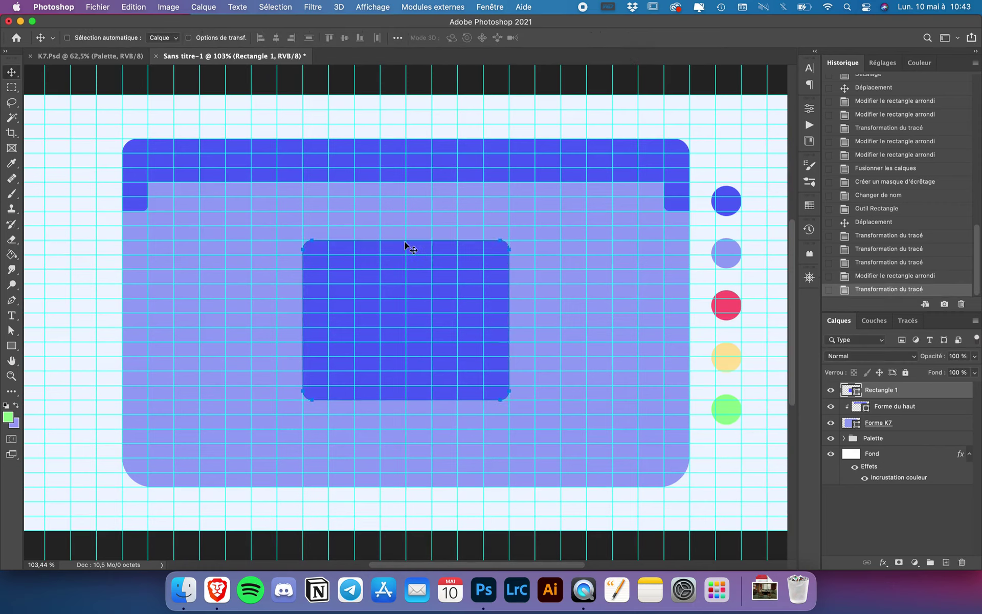
# Centre the rectangle vertically on the canvas and fine-tune its top and bottom edges.
pyautogui.press('super+a')
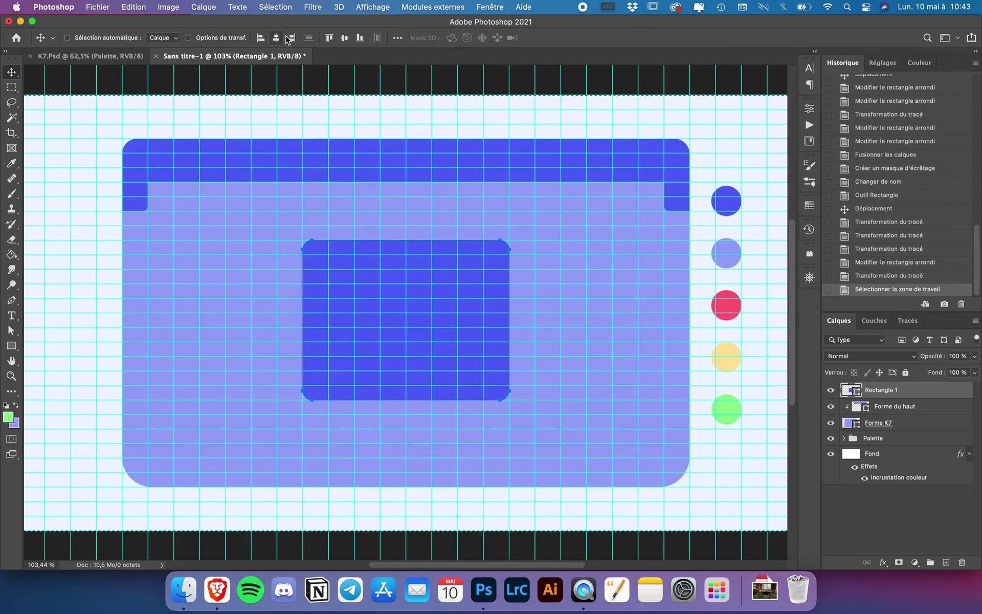
pyautogui.click(344, 37)
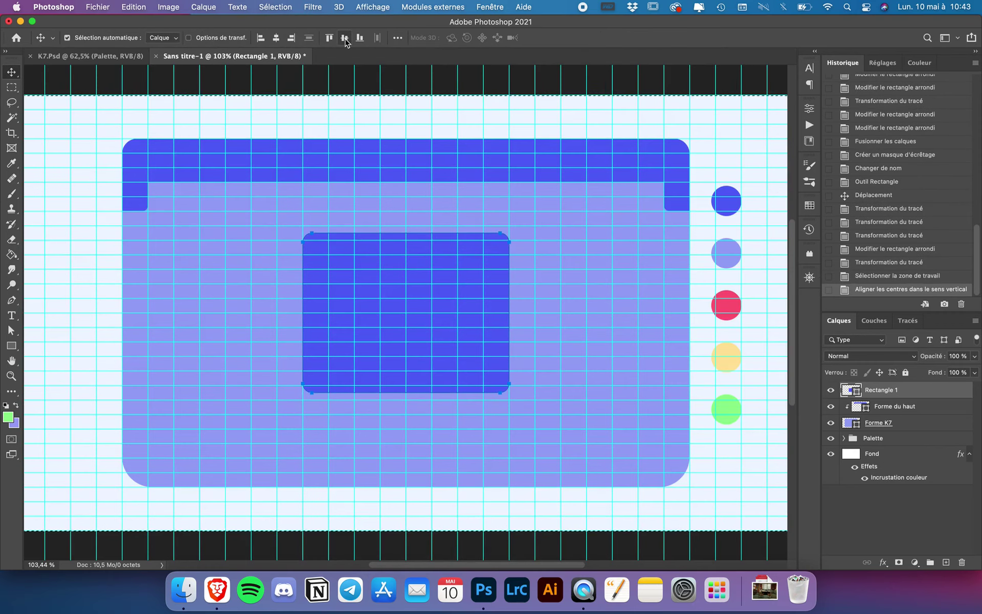
pyautogui.press('super+d')
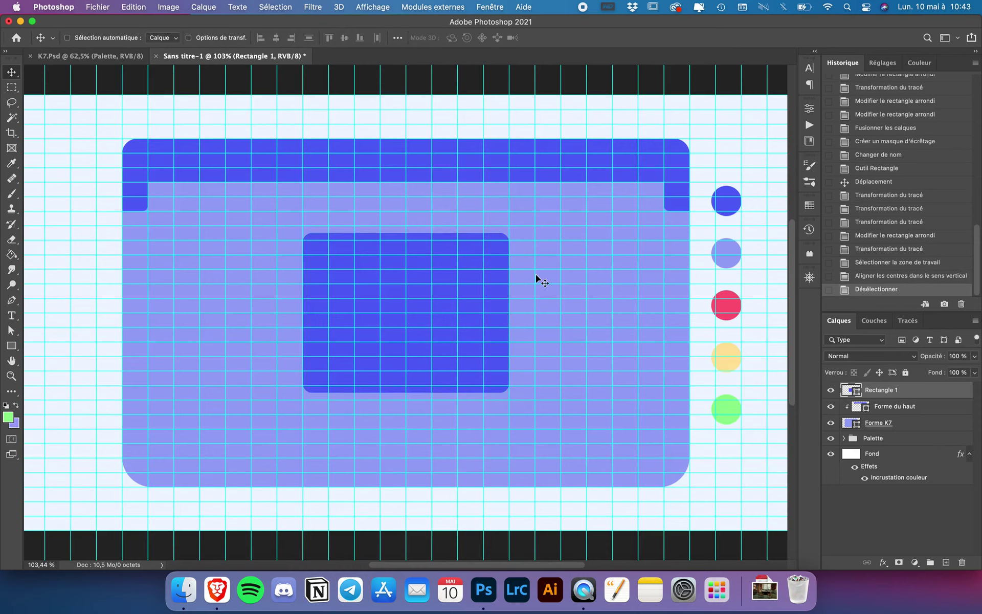
pyautogui.press('super+t')
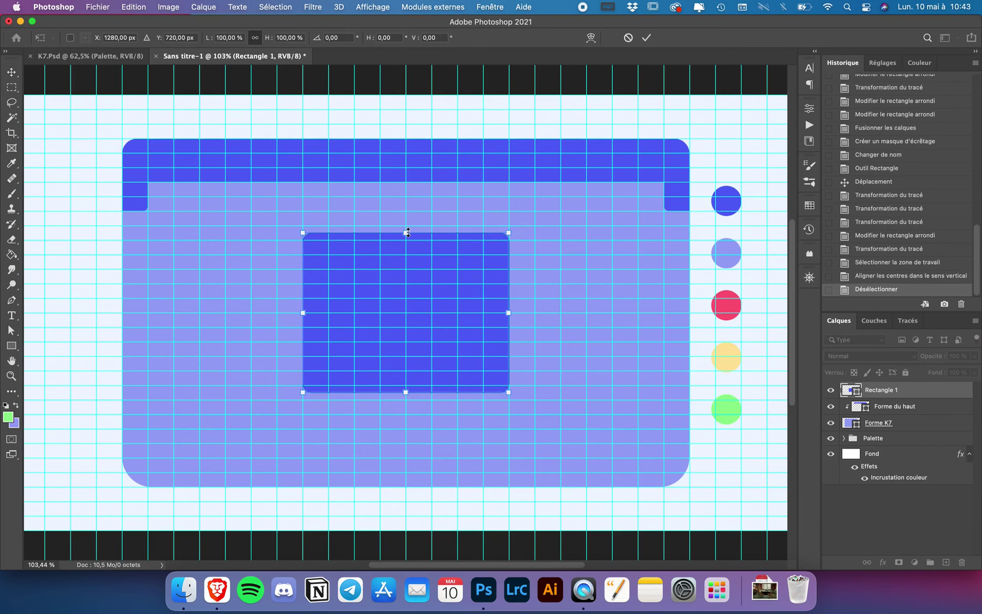
pyautogui.moveTo(408, 233); pyautogui.dragTo(408, 240)
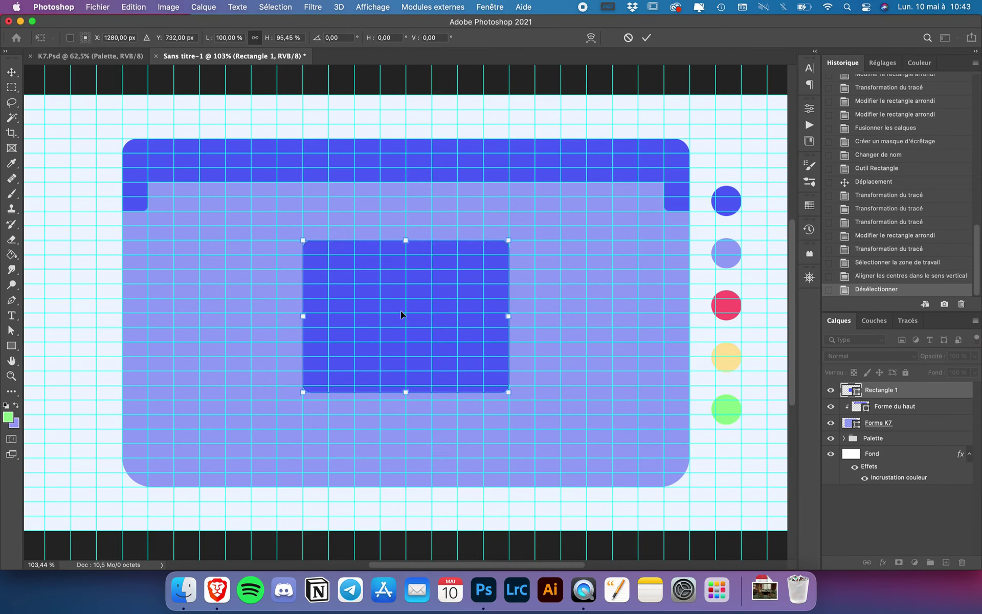
pyautogui.scroll(2, 401, 311)
pyautogui.moveTo(406, 401); pyautogui.dragTo(406, 409)
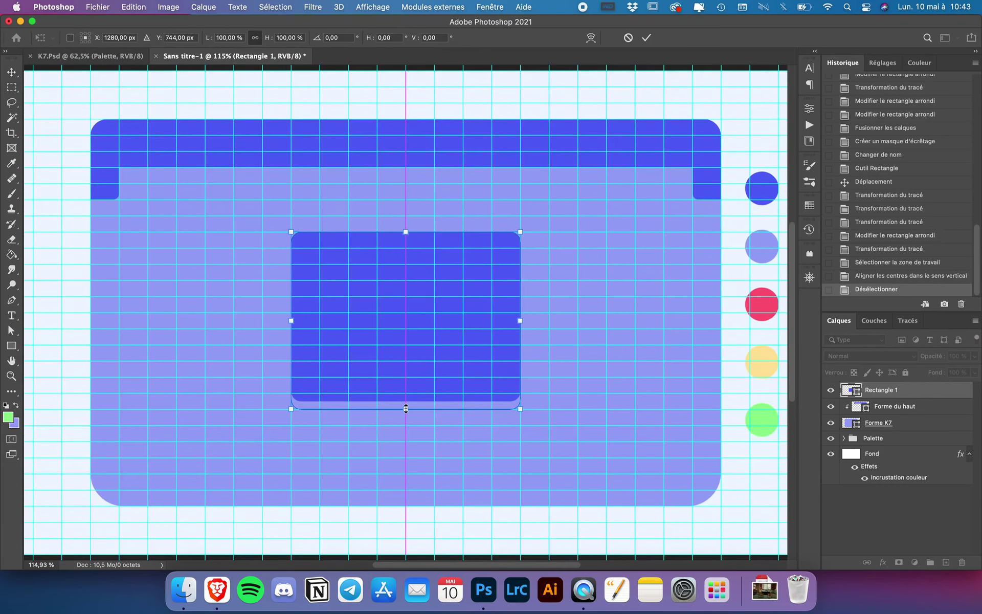
pyautogui.press('Return')
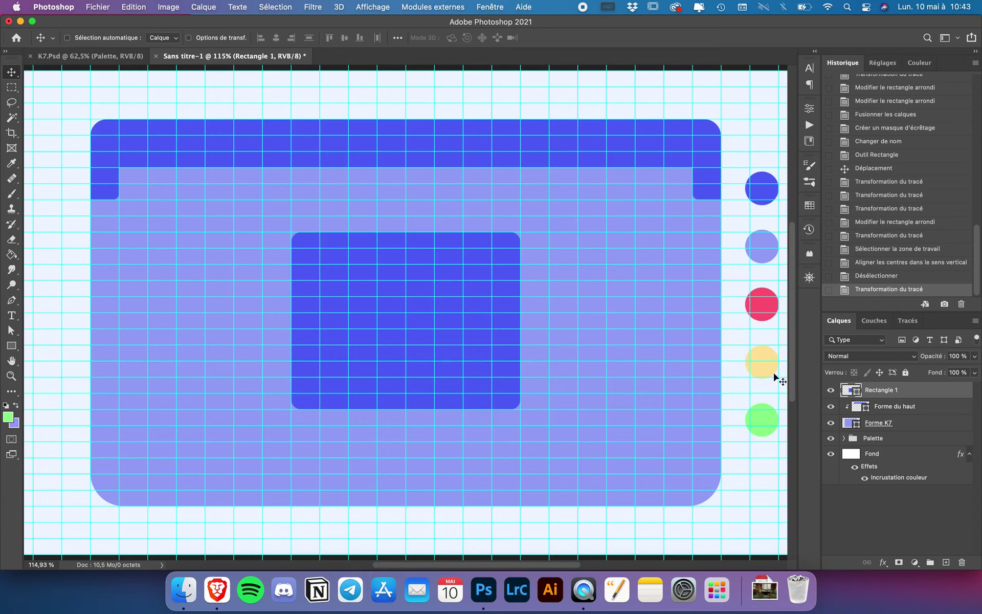
# Rename the Rectangle 1 layer to 'Étiquette'.
pyautogui.doubleClick(881, 390)
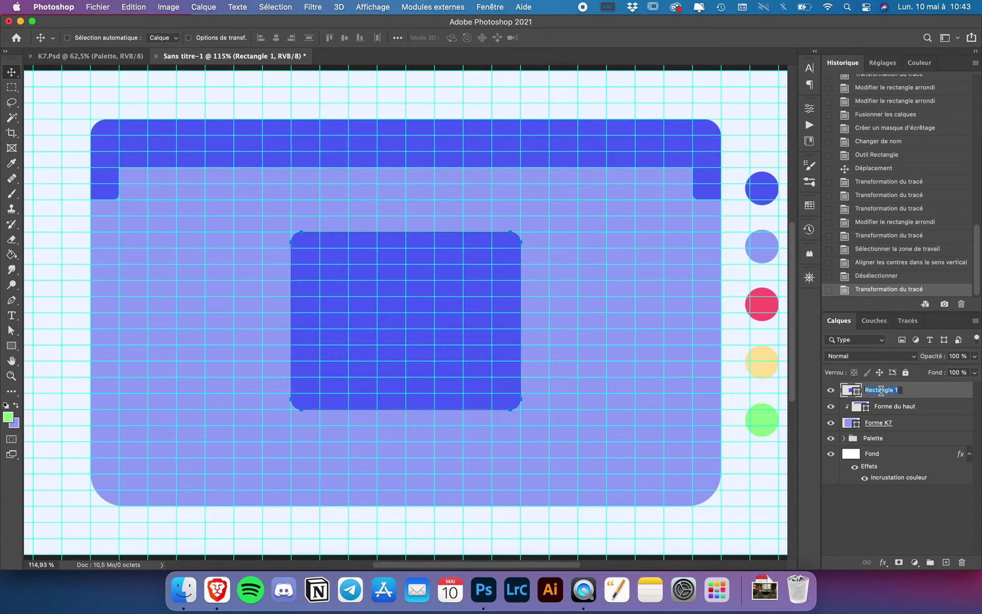
pyautogui.write('Étiqu')
pyautogui.write('ett')
pyautogui.press('Return')
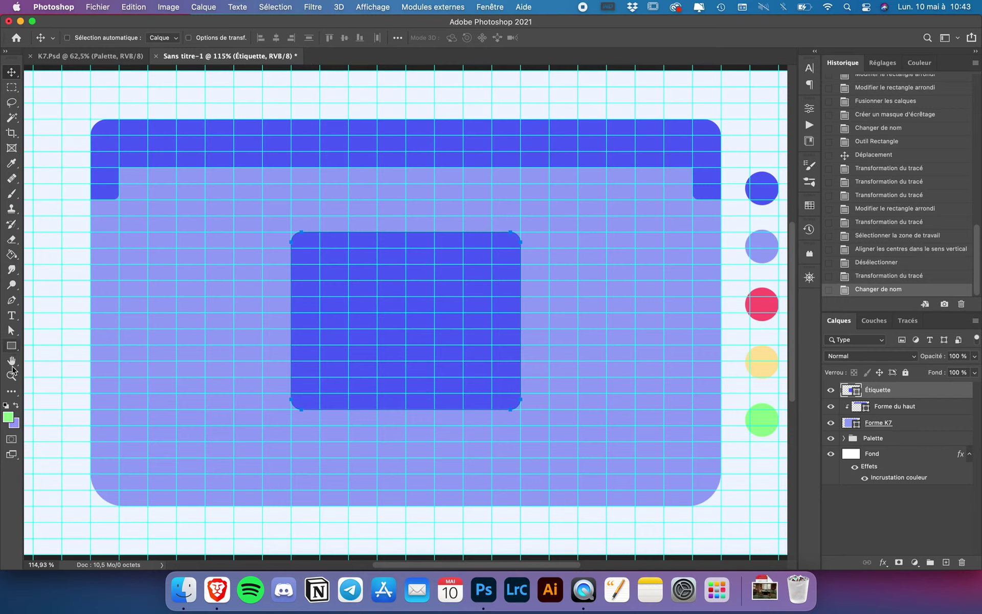
# Draw a wide rectangle strip over the label's top, filled with the background colour #eef5ff.
pyautogui.click(11, 346)
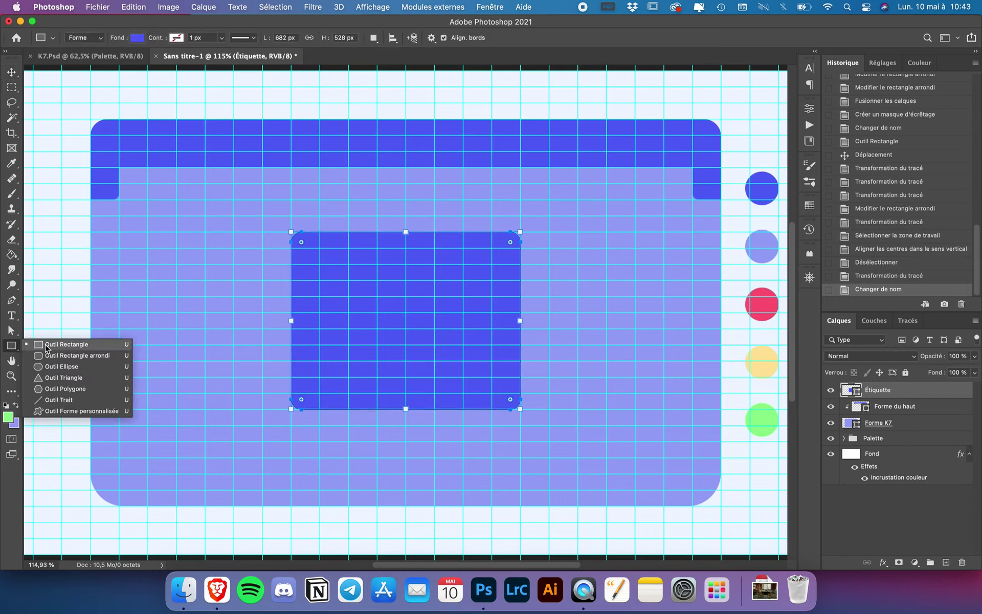
pyautogui.click(46, 345)
pyautogui.moveTo(263, 216); pyautogui.dragTo(555, 264)
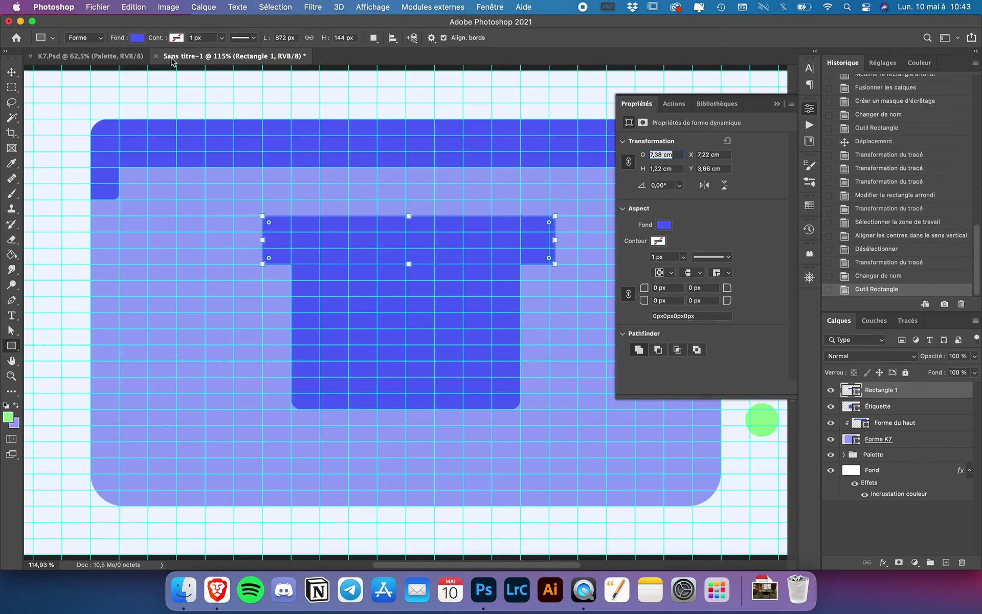
pyautogui.click(137, 38)
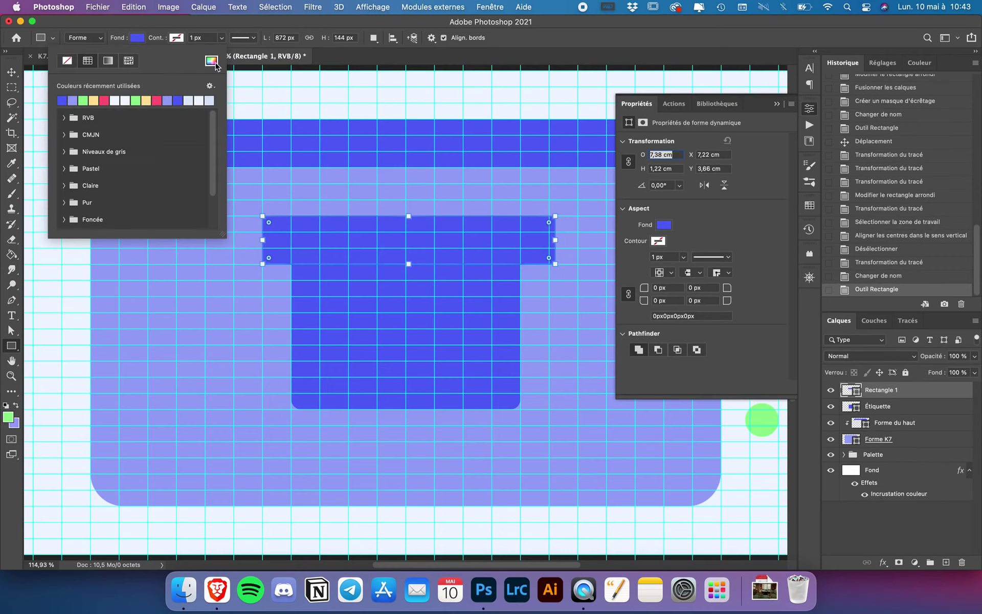
pyautogui.click(214, 64)
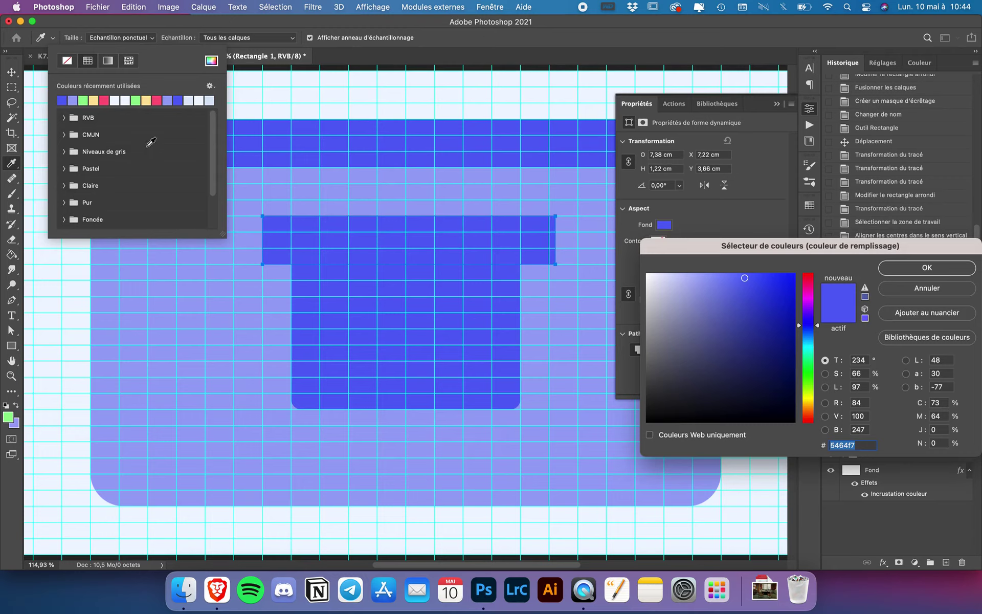
pyautogui.click(336, 95)
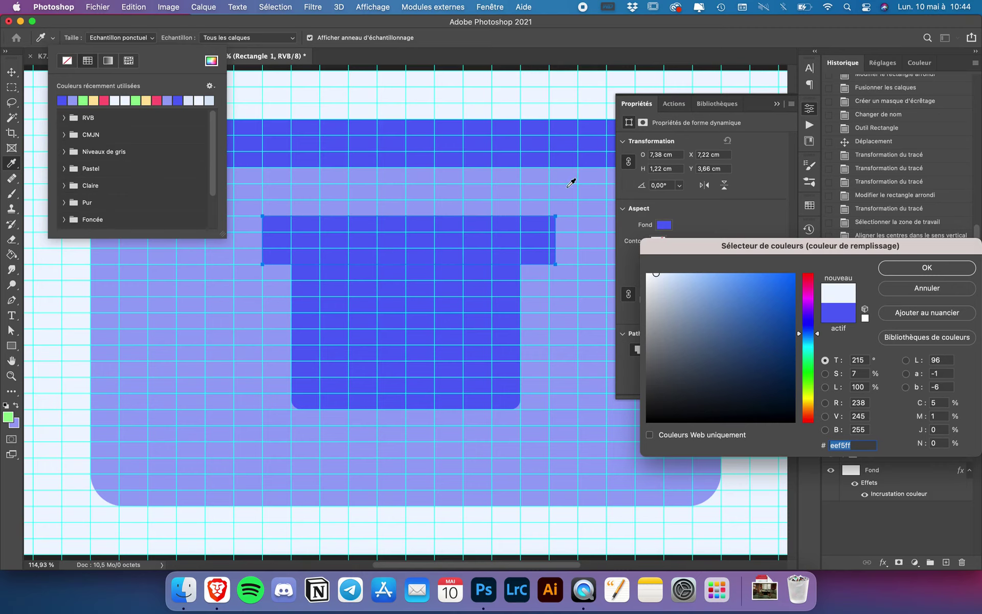
pyautogui.click(932, 268)
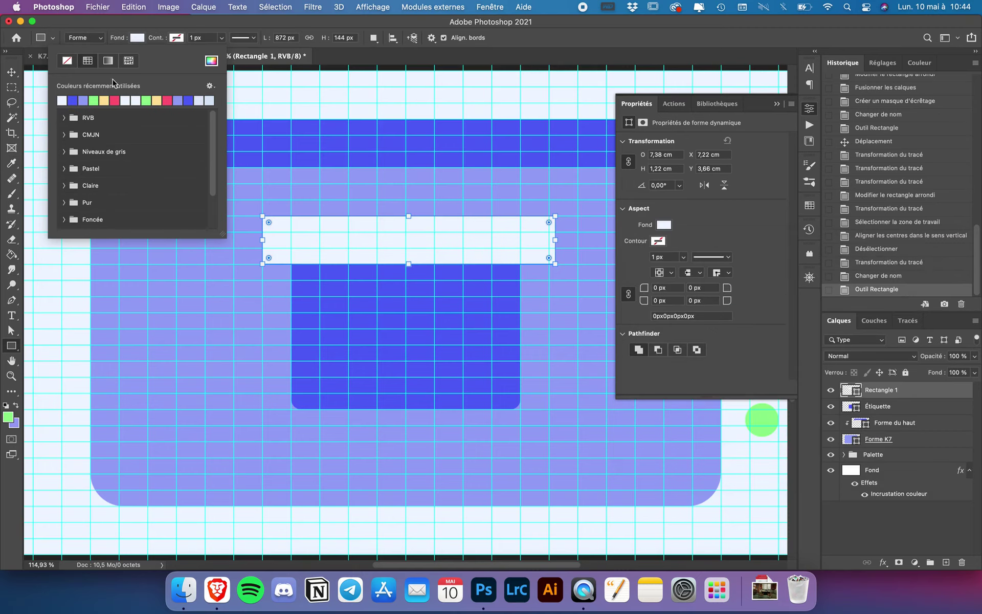
pyautogui.click(11, 72)
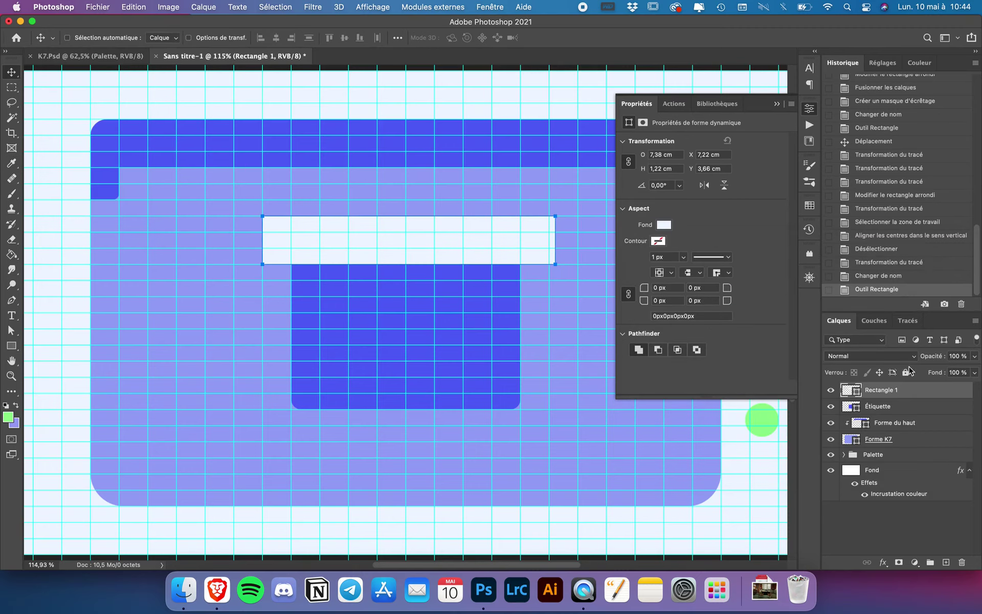
pyautogui.moveTo(914, 401); pyautogui.dragTo(910, 395)
# Clip the pale strip to Étiquette and trim it to a 5.77 × 0.81 cm top band.
pyautogui.keyDown('alt'); pyautogui.click(910, 395); pyautogui.keyUp('alt')
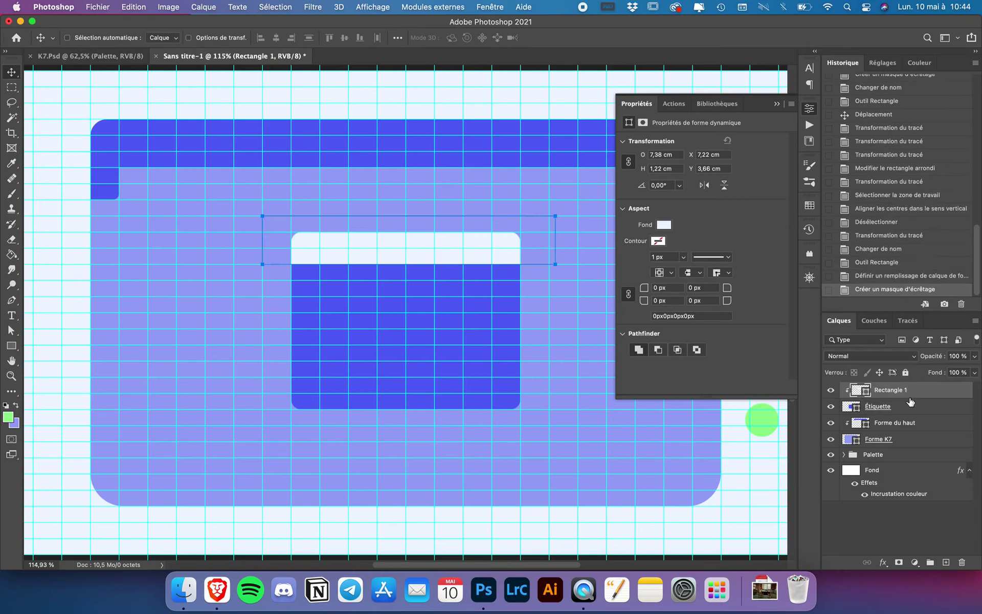
pyautogui.hotkey('ctrl', 't')
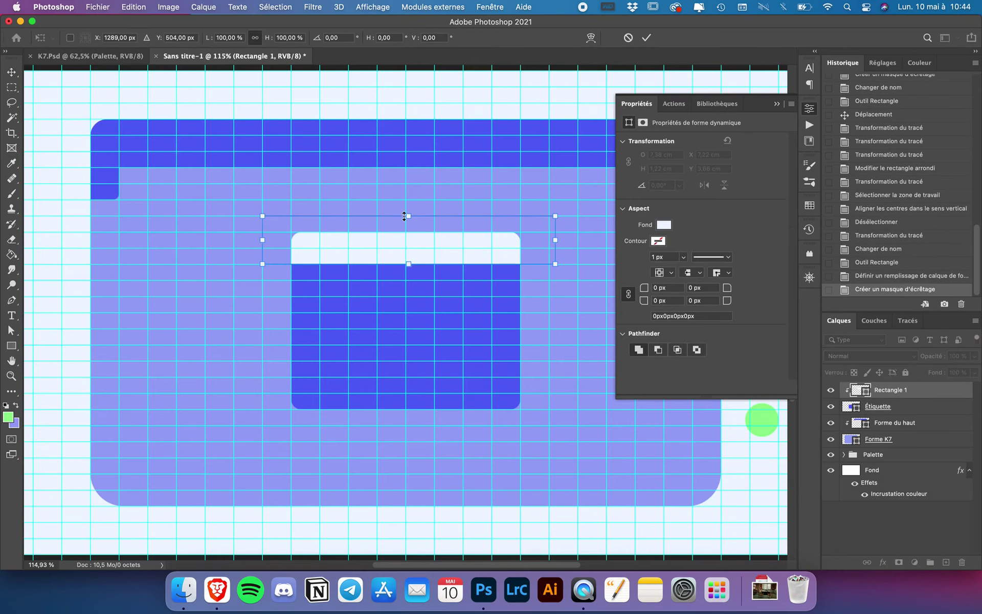
pyautogui.moveTo(404, 216); pyautogui.dragTo(409, 230)
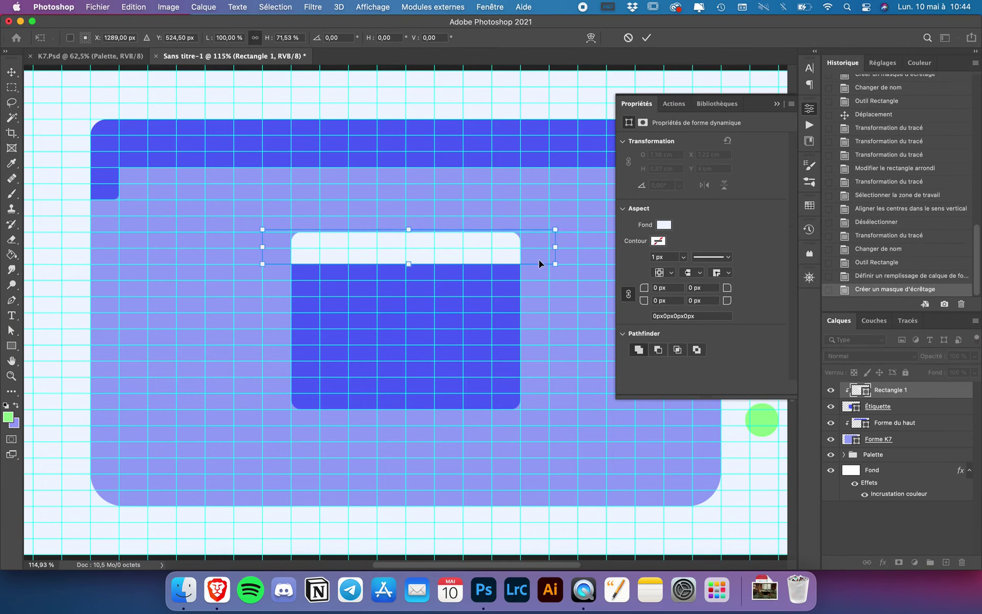
pyautogui.moveTo(555, 250); pyautogui.dragTo(526, 254)
pyautogui.moveTo(263, 251); pyautogui.dragTo(289, 249)
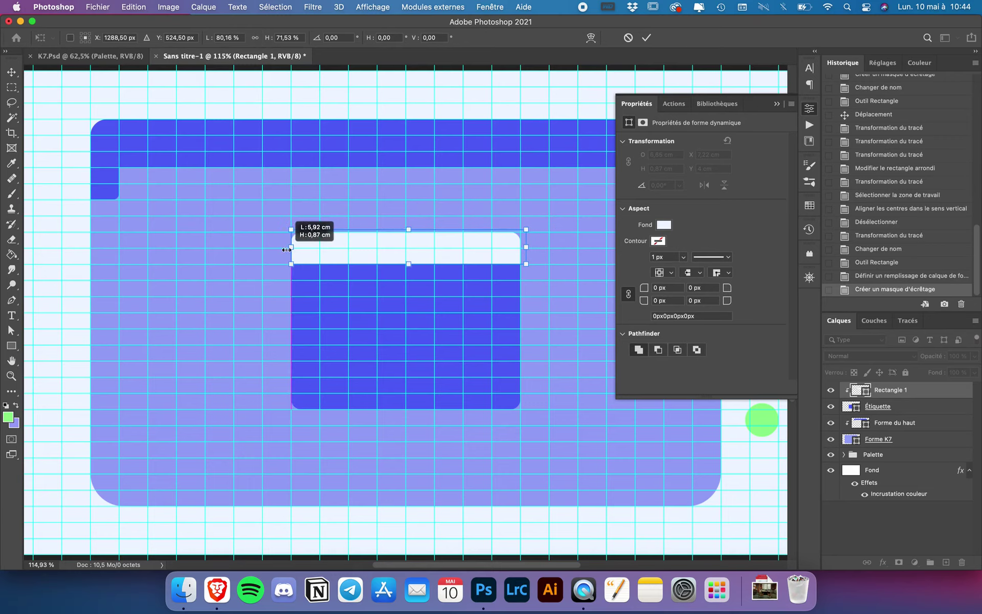
pyautogui.moveTo(530, 247); pyautogui.dragTo(525, 248)
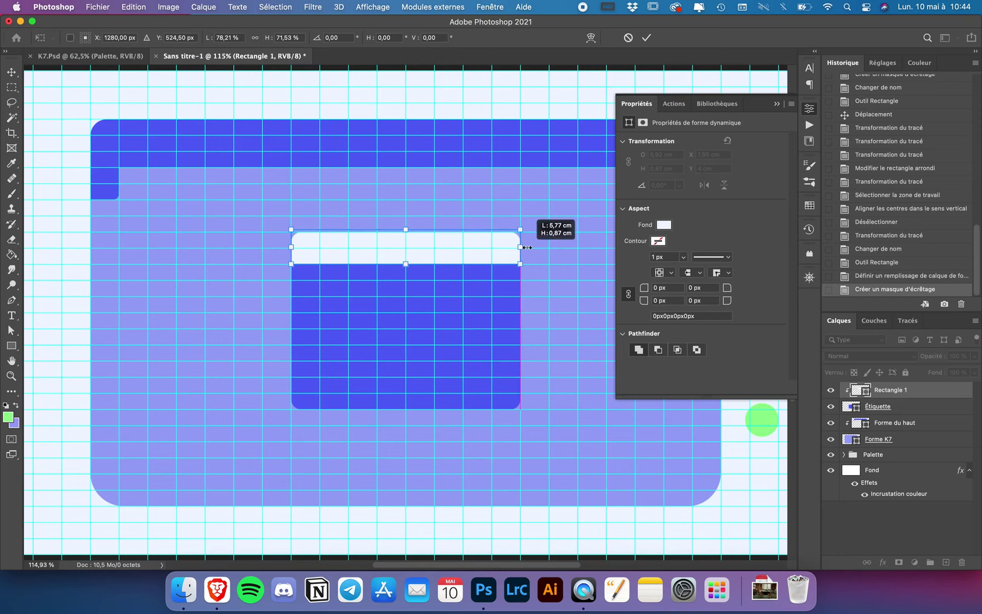
pyautogui.moveTo(407, 232); pyautogui.dragTo(407, 234)
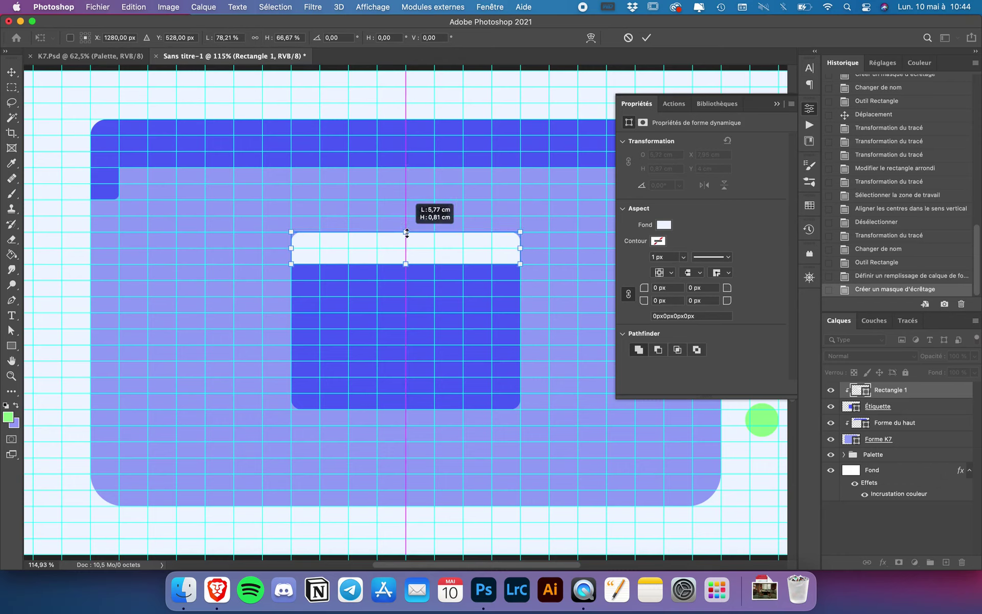
pyautogui.press('Return')
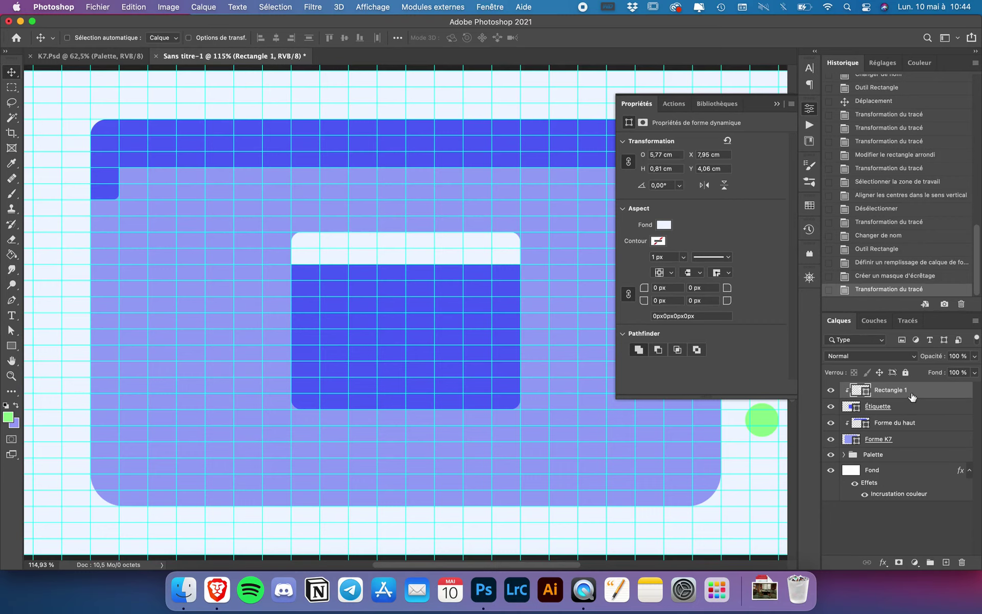
# Close the Properties panel and zoom out to review the whole icon with the grid.
pyautogui.click(655, 109)
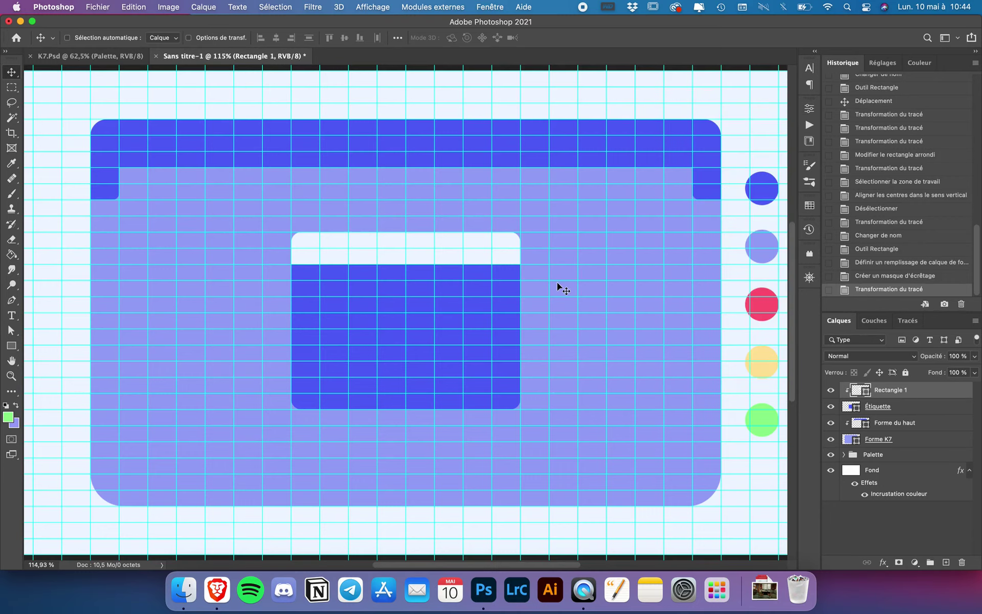
pyautogui.press('super+0')
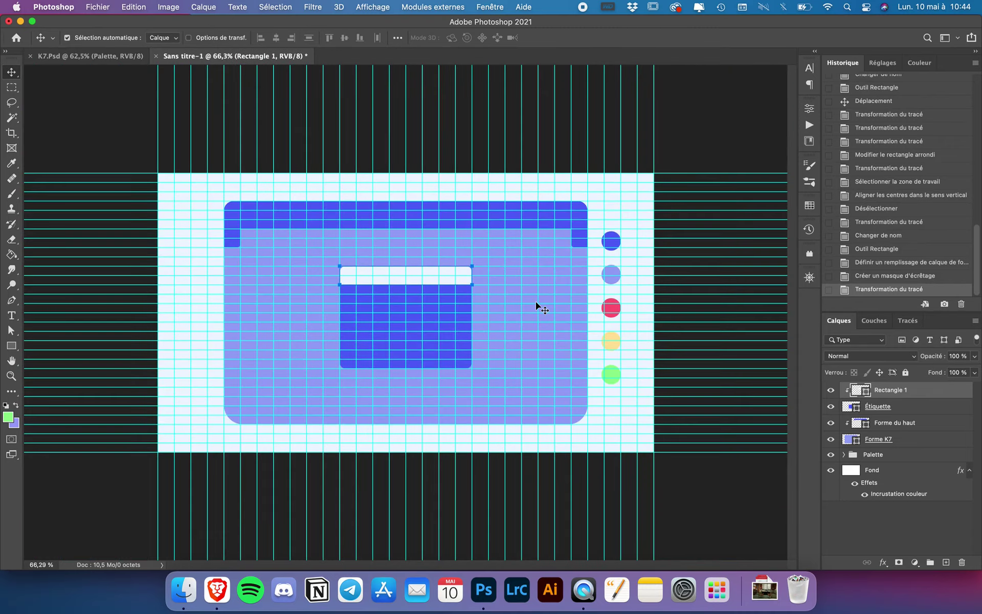
pyautogui.press('super+semicolon')
pyautogui.press('super+minus')
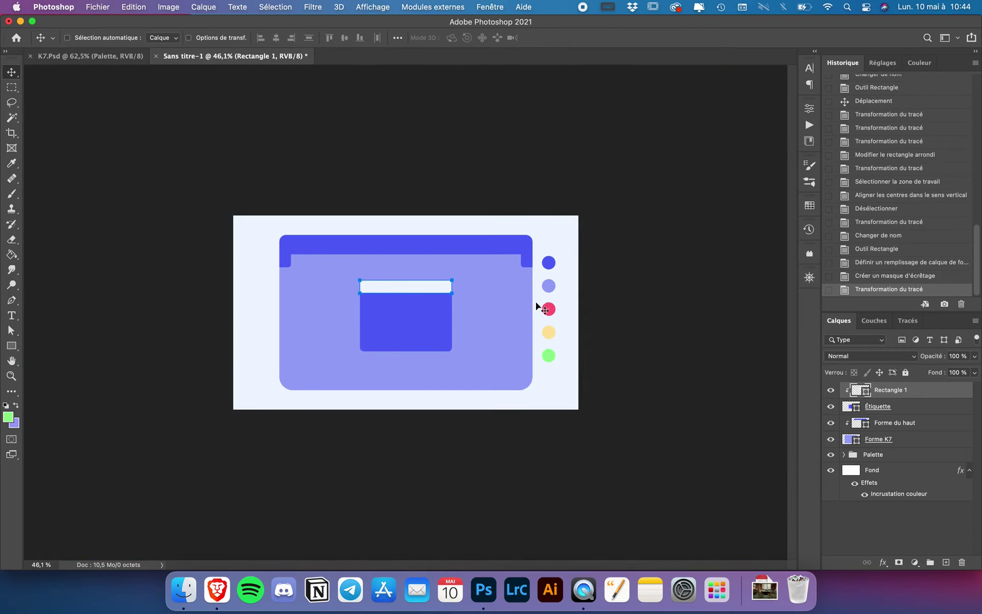
pyautogui.scroll(3, 436, 314)
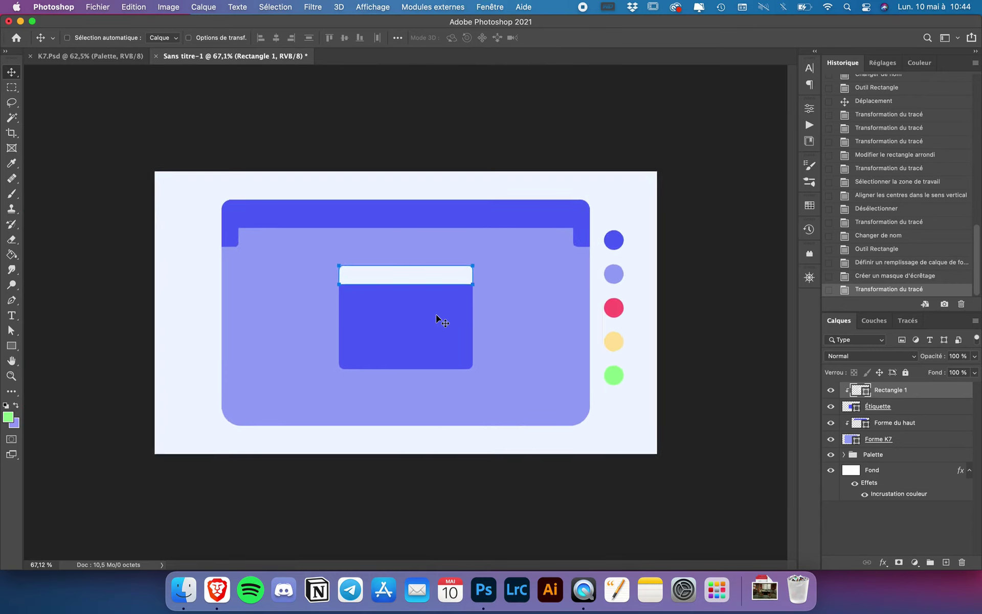
pyautogui.scroll(2, 436, 314)
pyautogui.press('super+apostrophe')
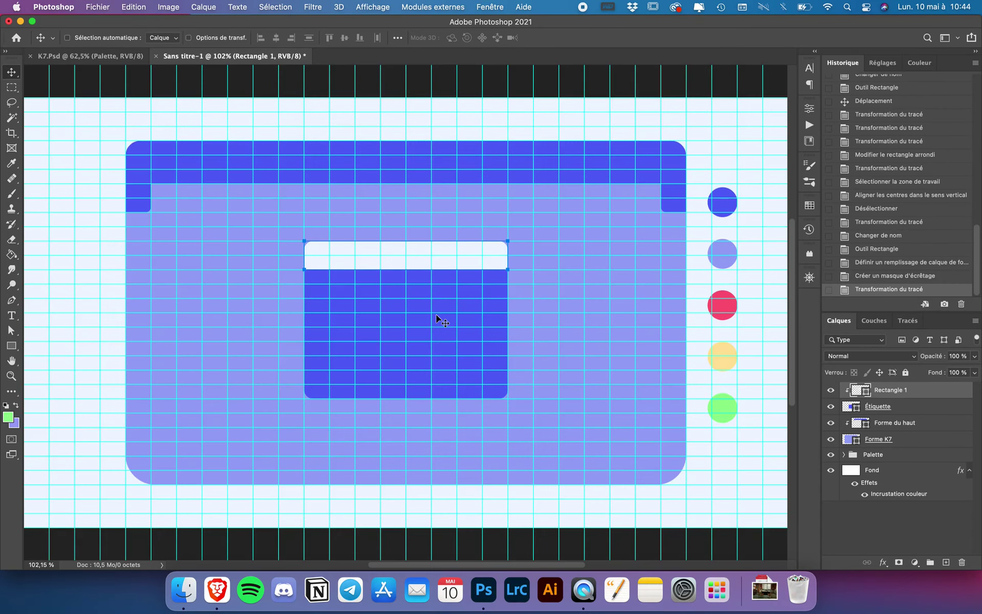
# Draw a thin white bar across the label with a 9 px corner radius.
pyautogui.click(11, 346)
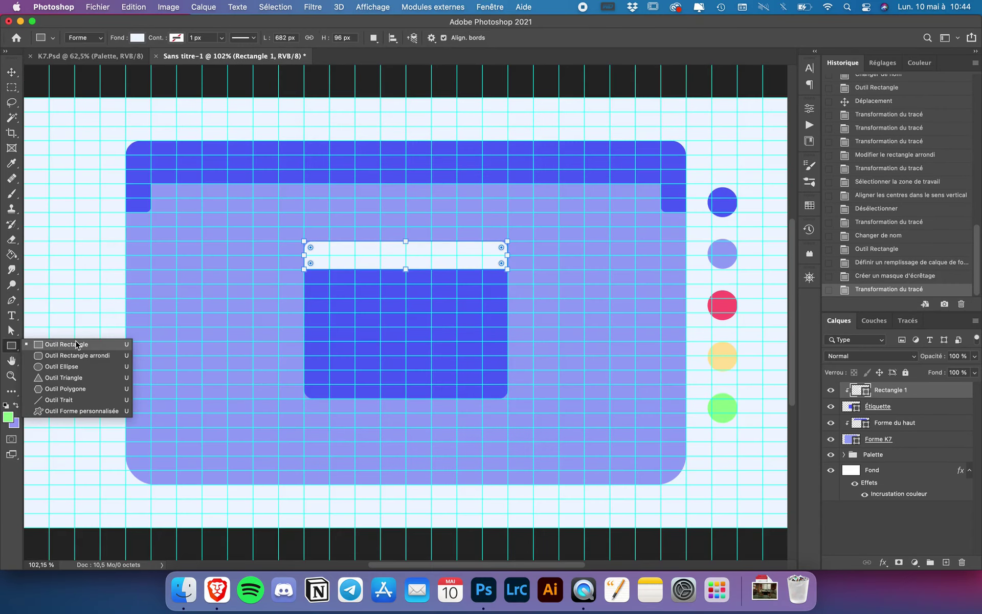
pyautogui.click(77, 341)
pyautogui.scroll(1, 357, 323)
pyautogui.scroll(1, 357, 322)
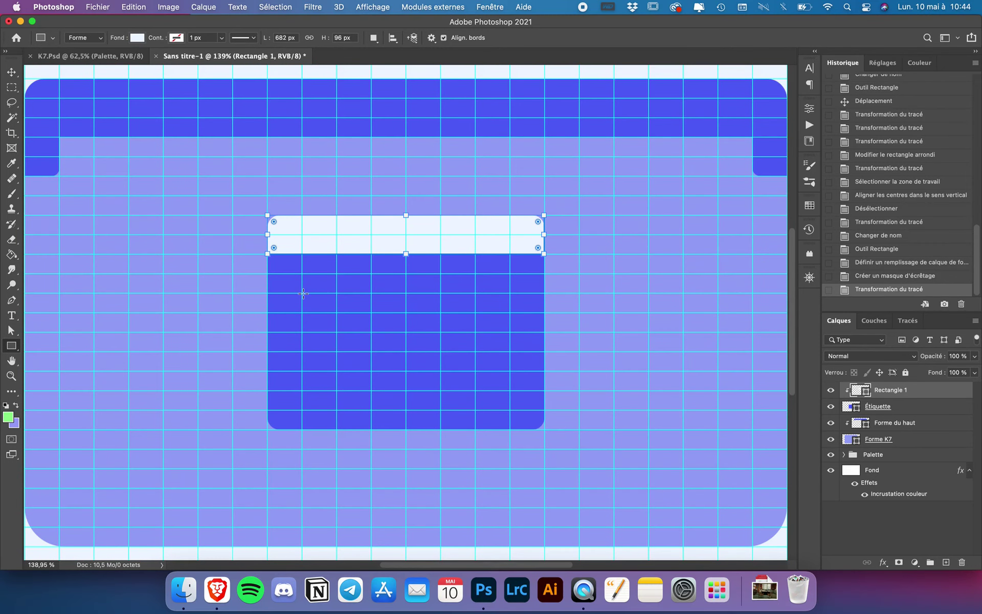
pyautogui.moveTo(303, 292); pyautogui.dragTo(510, 302)
pyautogui.scroll(2, 419, 304)
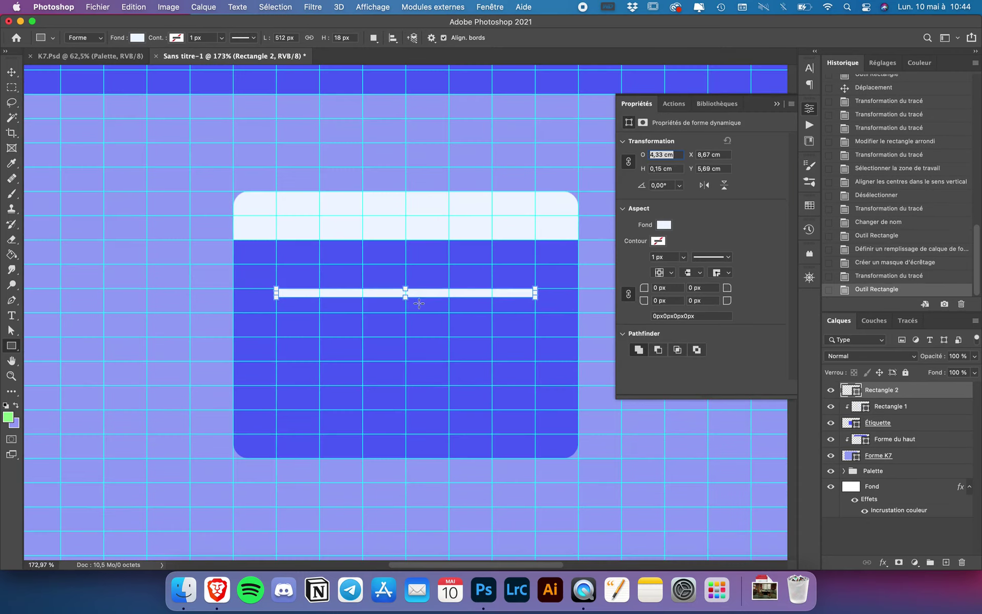
pyautogui.click(651, 289)
pyautogui.write('9')
pyautogui.press('Return')
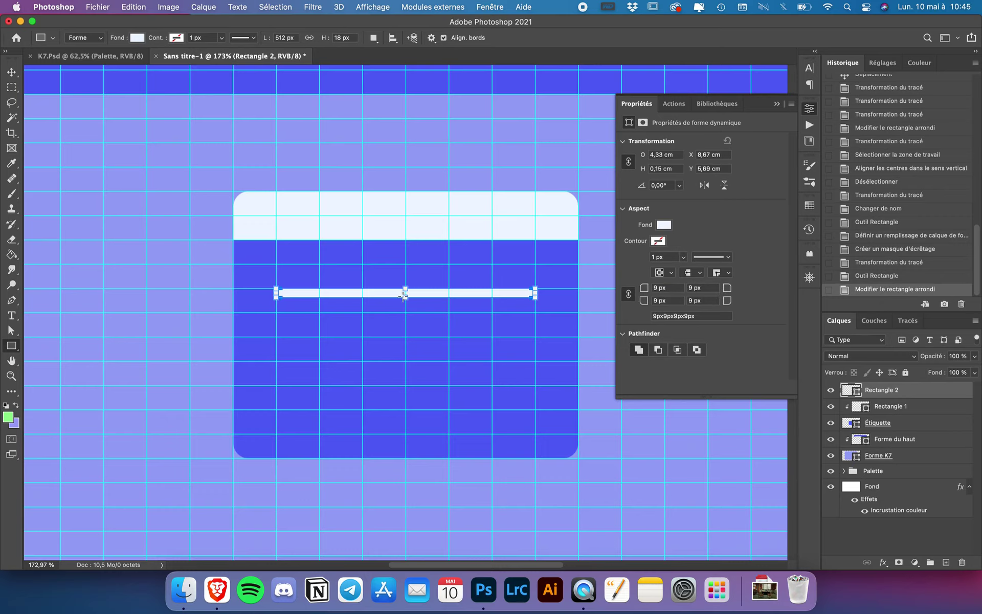
# Thin the white bar to 4.33 × 0.09 cm and nudge it slightly upward.
pyautogui.scroll(2, 406, 301)
pyautogui.scroll(3, 406, 295)
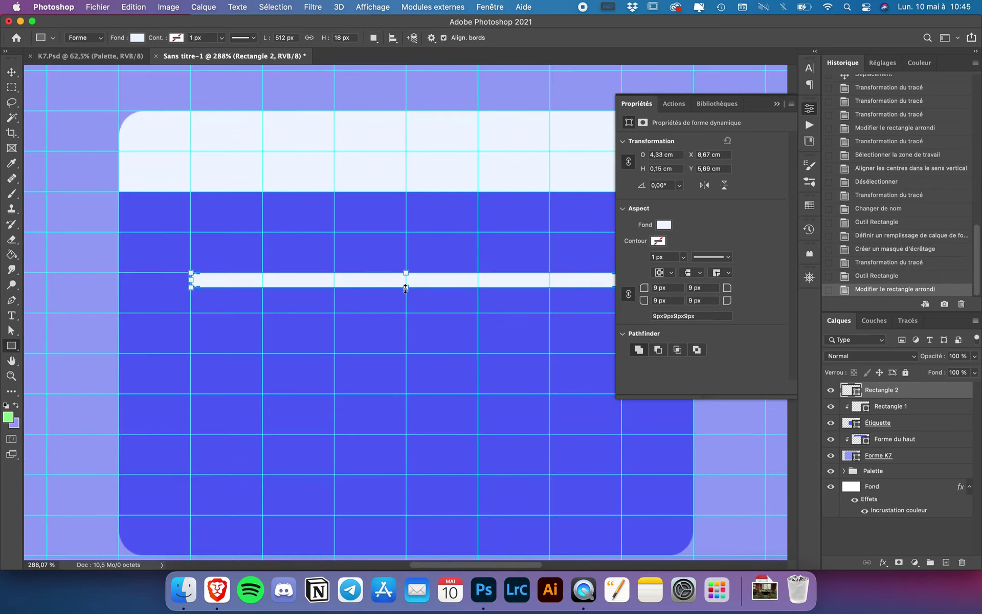
pyautogui.moveTo(406, 286); pyautogui.dragTo(405, 282)
pyautogui.hscroll(3, 405, 283)
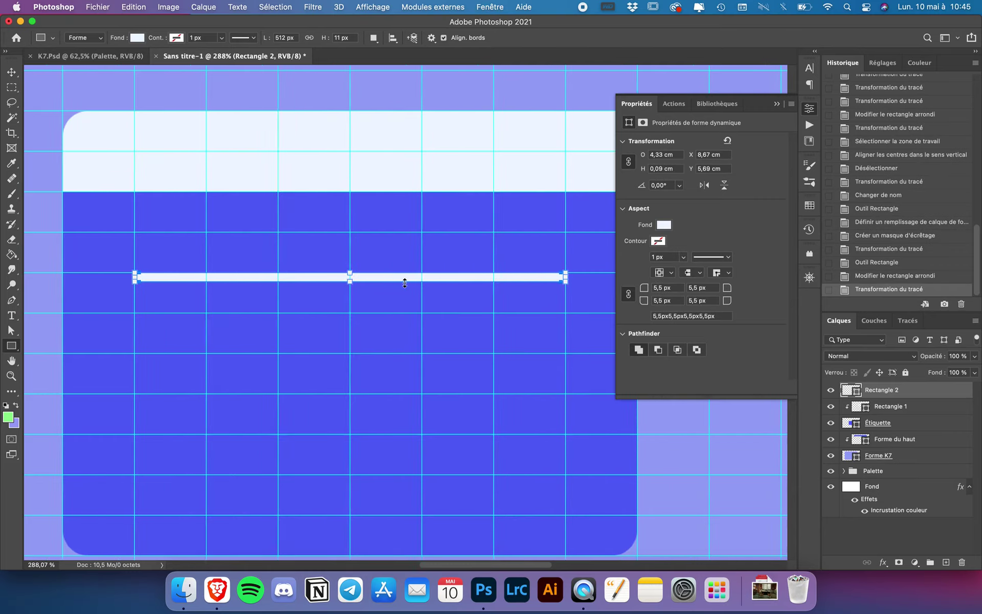
pyautogui.hscroll(3, 405, 283)
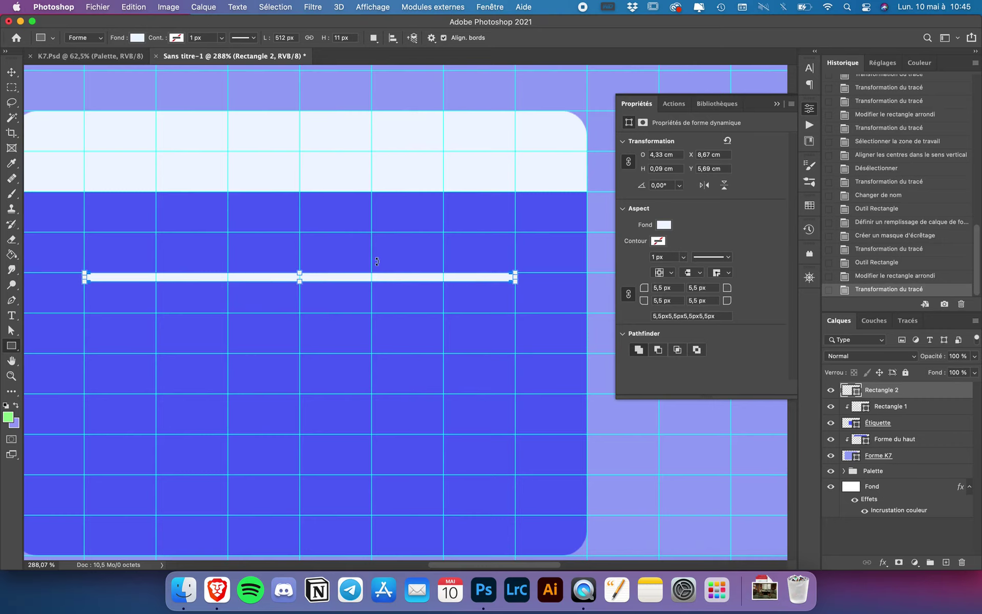
pyautogui.click(11, 72)
pyautogui.hscroll(-2, 248, 281)
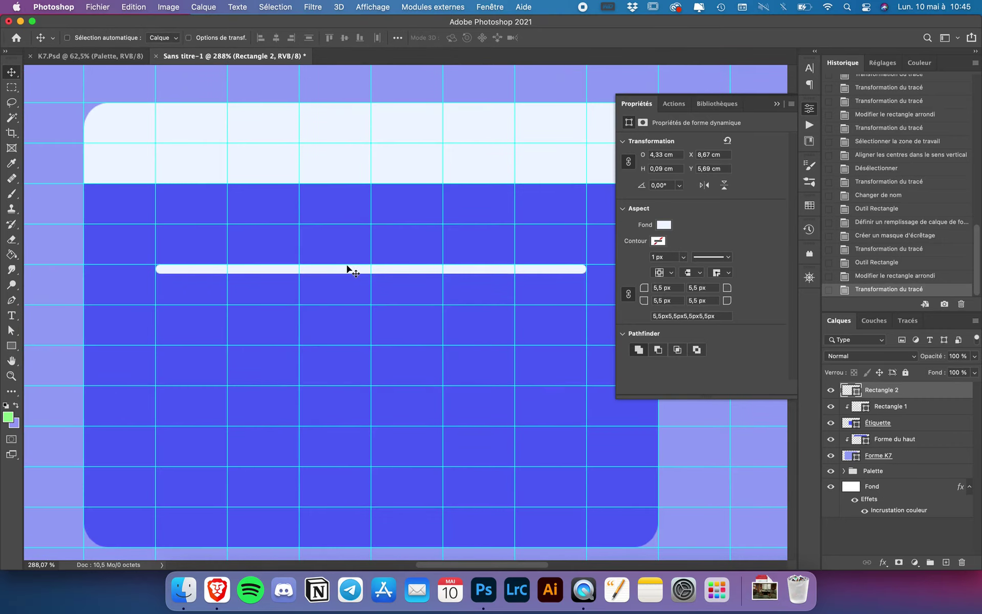
pyautogui.moveTo(346, 266); pyautogui.dragTo(347, 261)
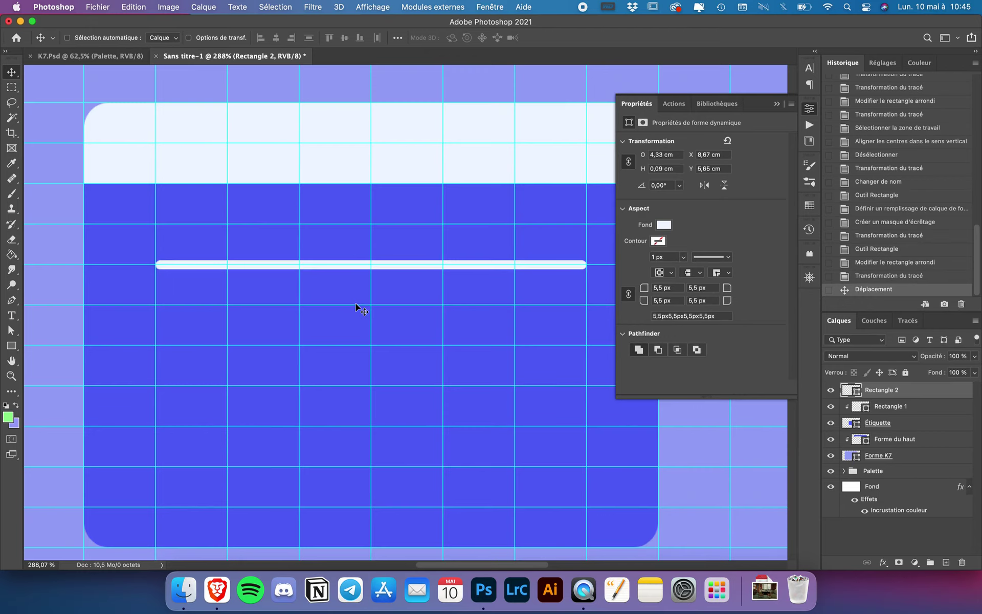
pyautogui.scroll(-1, 356, 307)
pyautogui.scroll(-3, 357, 307)
pyautogui.scroll(-3, 357, 307)
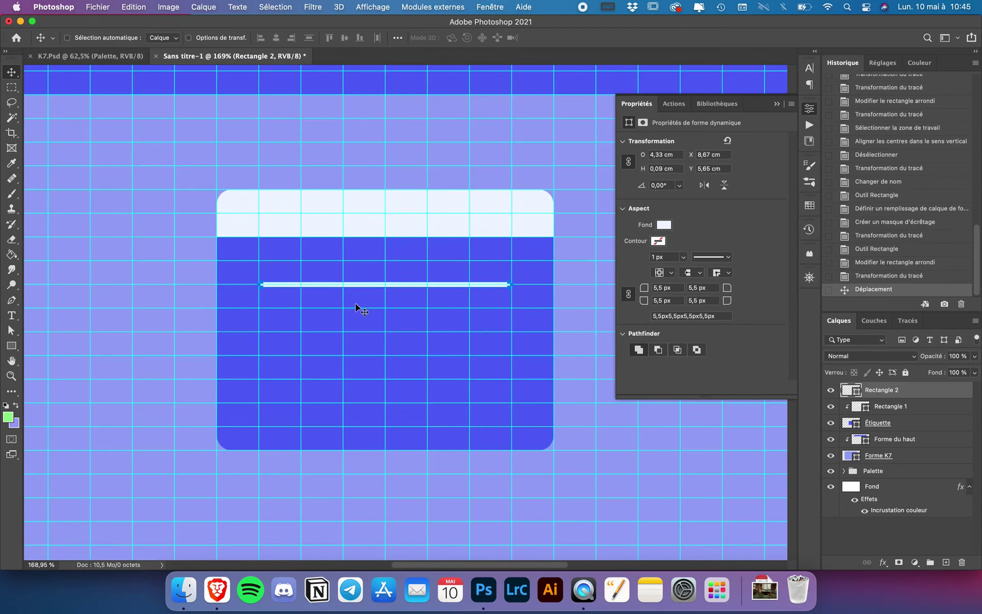
pyautogui.scroll(-3, 356, 307)
pyautogui.scroll(3, 357, 307)
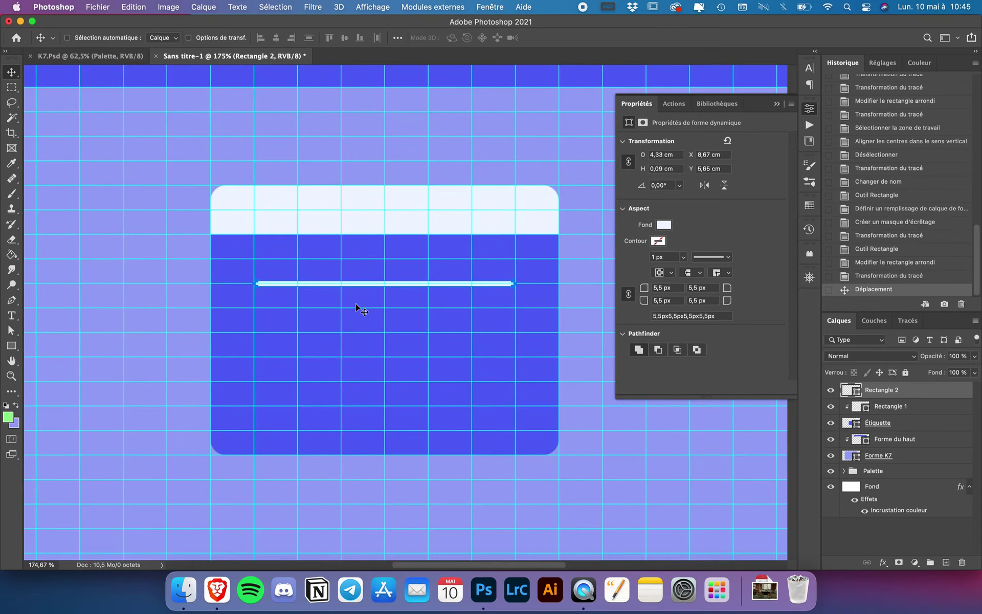
# Duplicate the bar into six copies and distribute them evenly from top to bottom.
pyautogui.press('super+j')
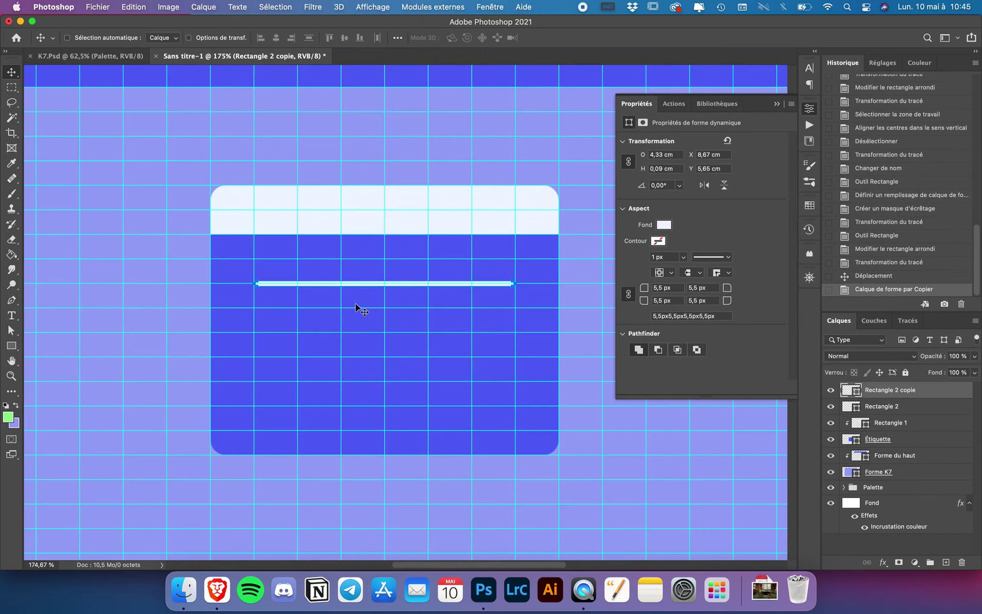
pyautogui.moveTo(411, 286); pyautogui.dragTo(411, 403)
pyautogui.press('super+j')
pyautogui.press('super+j')
pyautogui.press('super+j')
pyautogui.press('super+j')
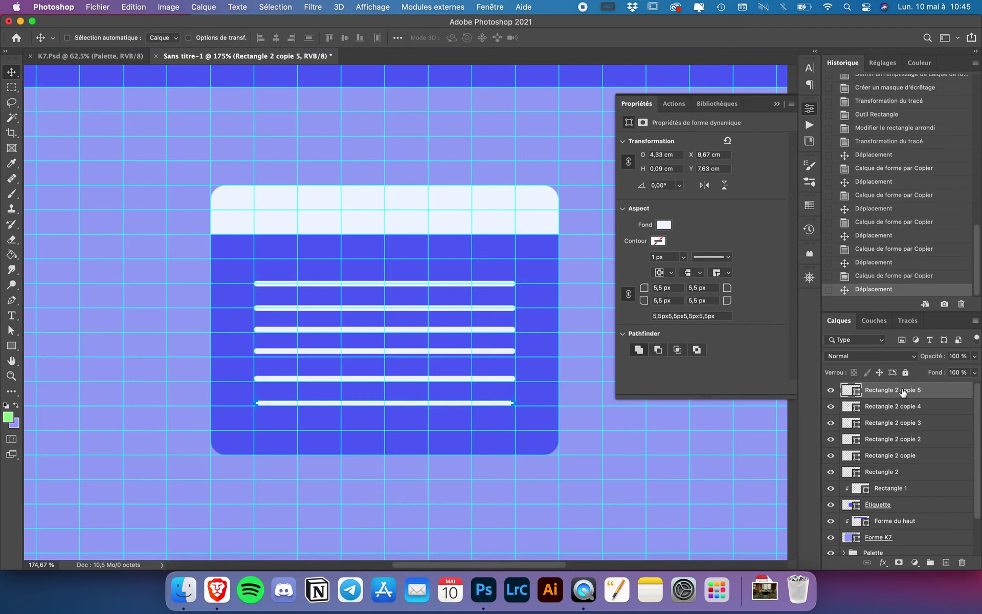
pyautogui.keyDown('shift'); pyautogui.click(881, 471); pyautogui.keyUp('shift')
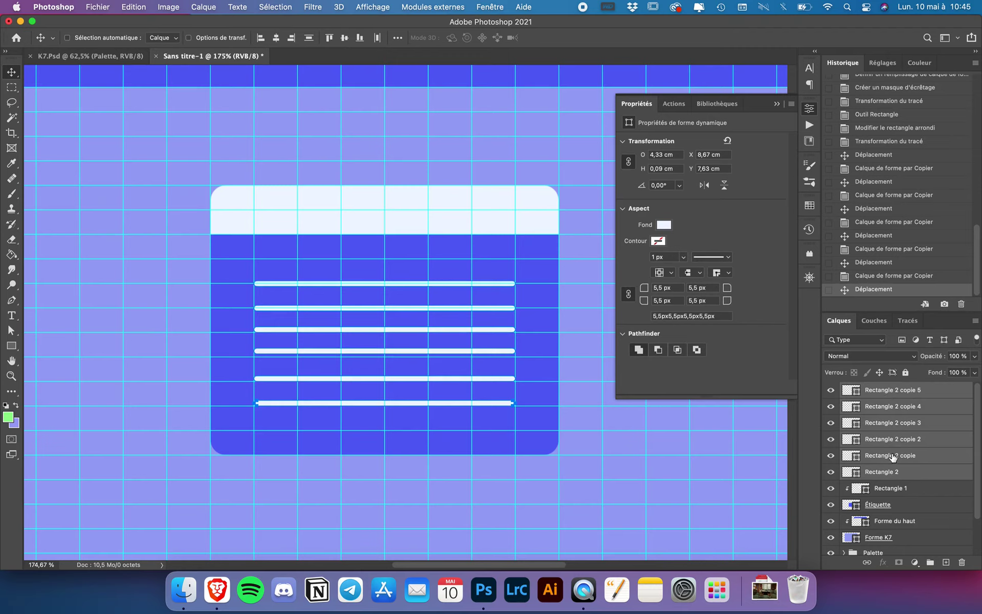
pyautogui.click(314, 41)
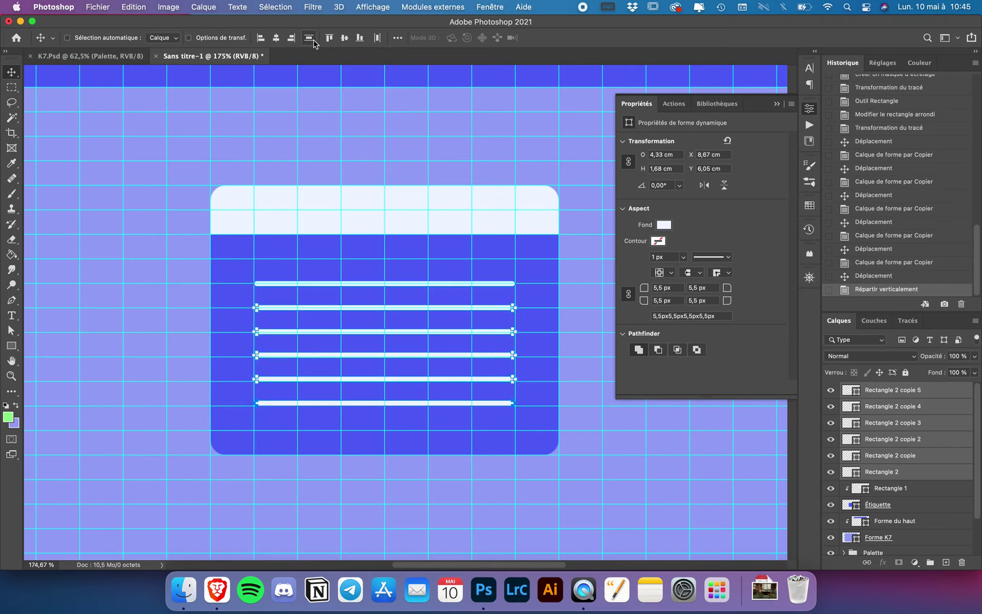
pyautogui.click(470, 275)
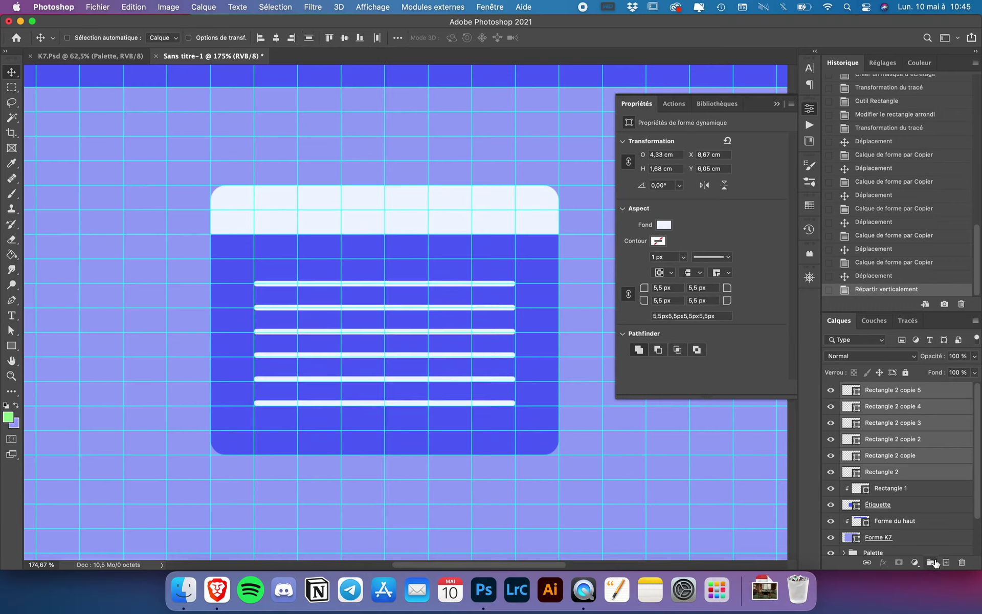
# Group the six bars into a group named 'Lignes'.
pyautogui.click(931, 563)
pyautogui.doubleClick(877, 389)
pyautogui.write('Lignes')
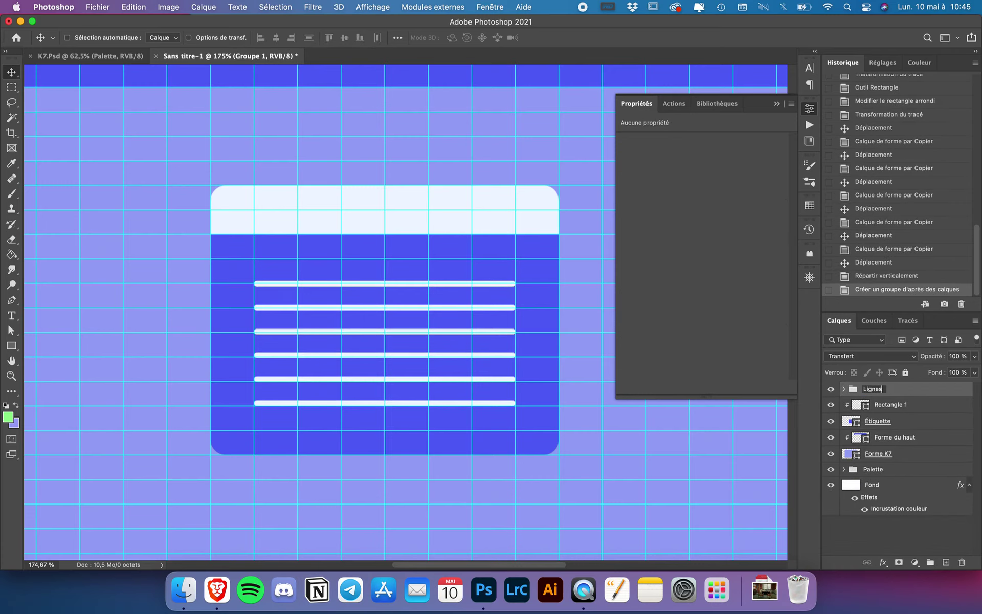
pyautogui.press('Return')
# Reposition the Lignes group so the lines sit centred in the label's blue area.
pyautogui.hotkey('ctrl', ';')
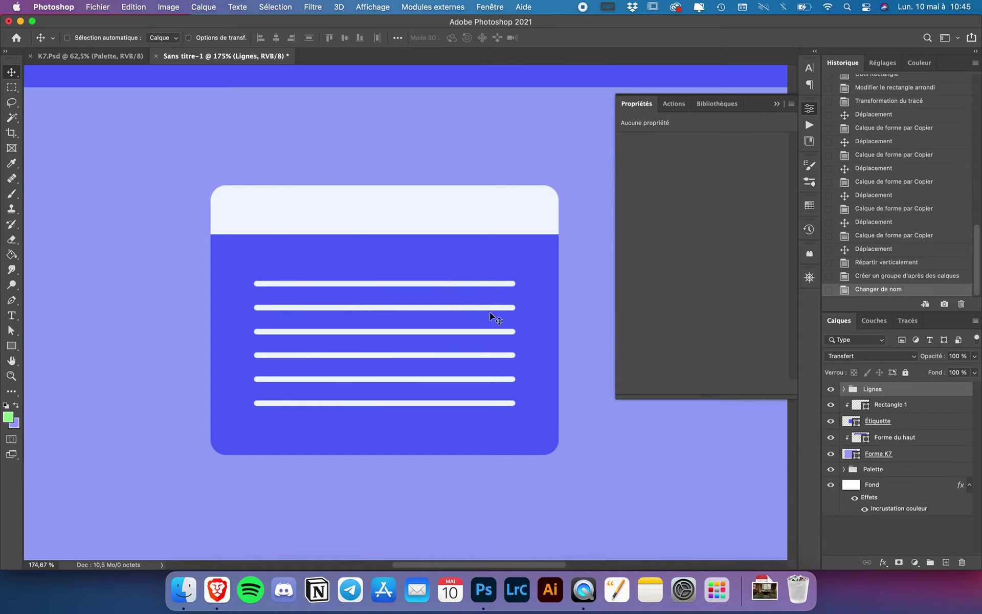
pyautogui.moveTo(489, 303); pyautogui.dragTo(487, 292)
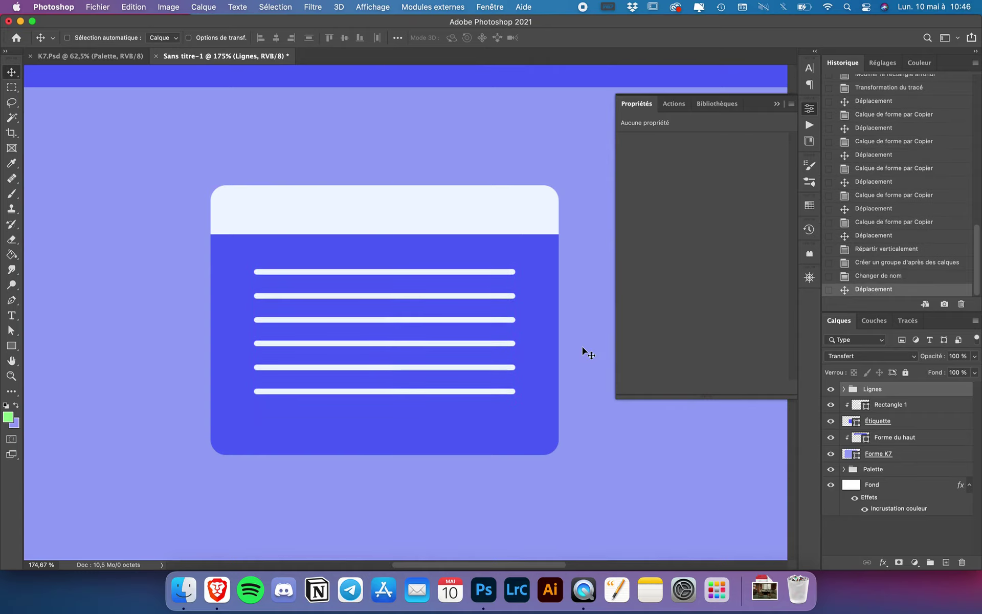
pyautogui.press('super+0')
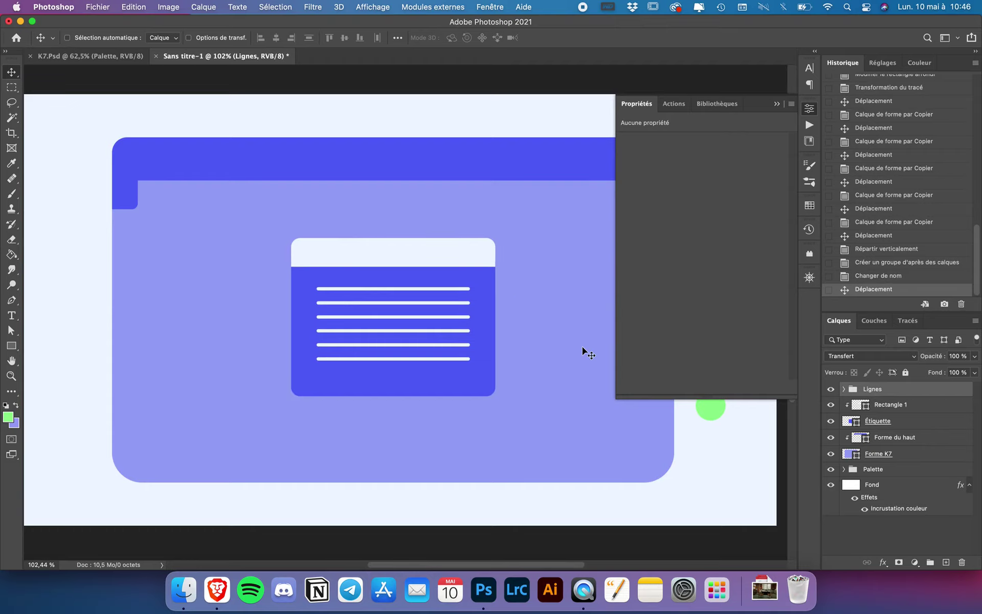
pyautogui.moveTo(502, 290); pyautogui.dragTo(502, 291)
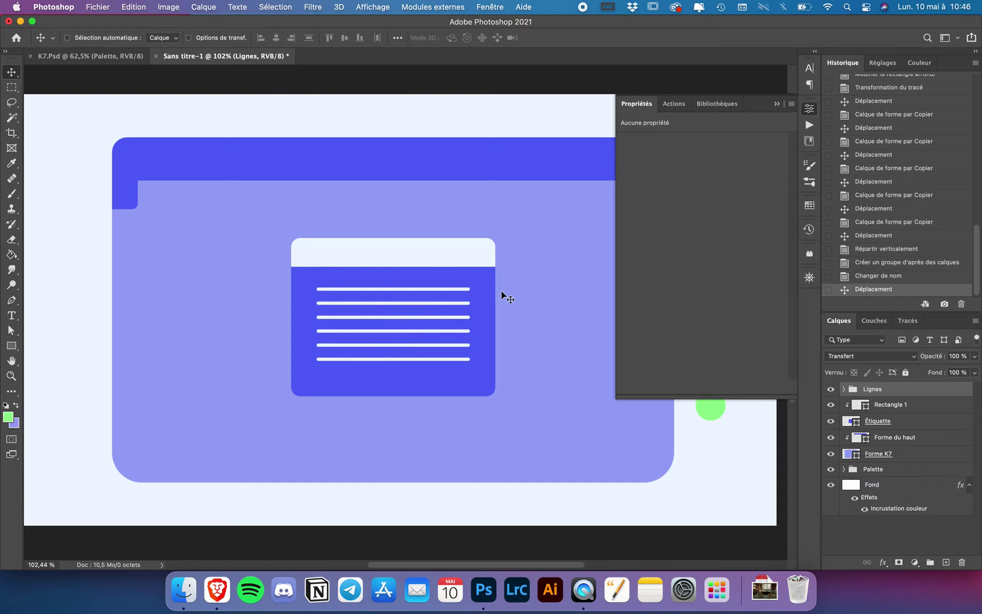
pyautogui.click(635, 104)
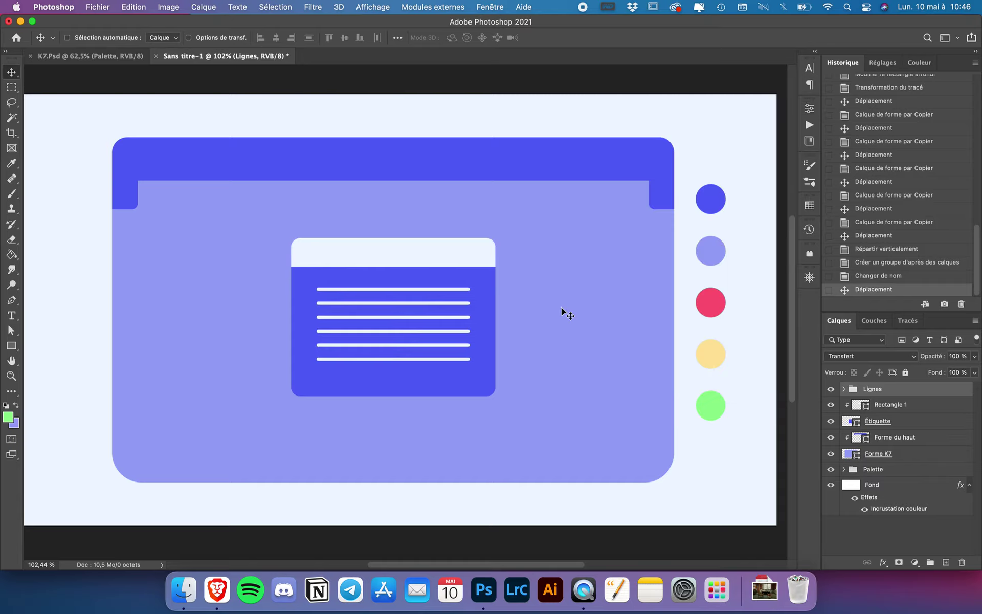
pyautogui.scroll(2, 532, 308)
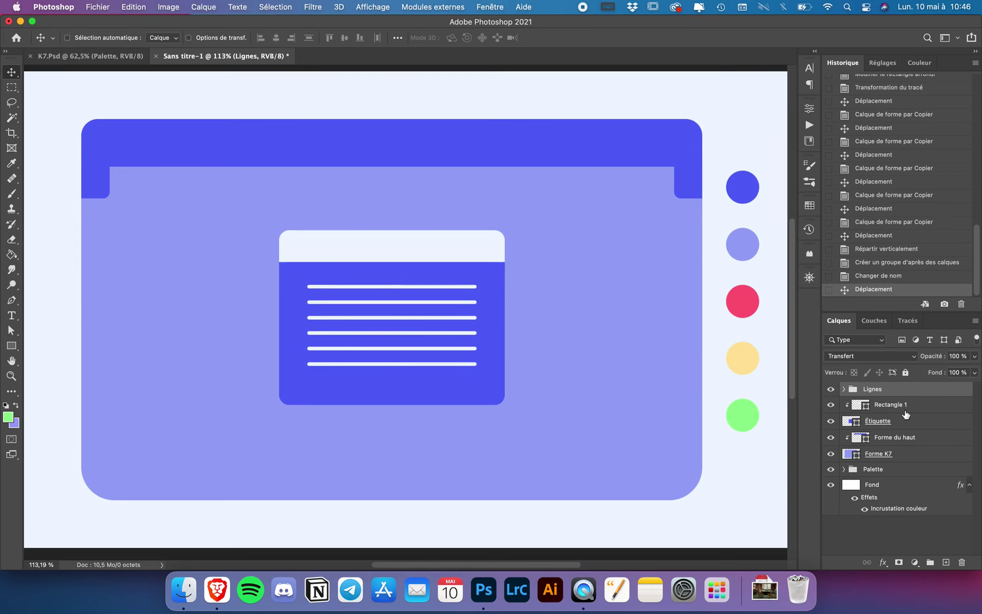
pyautogui.click(885, 404)
# Shorten the pale top strip to about half its height.
pyautogui.hotkey('ctrl', "'")
pyautogui.hotkey('ctrl', 't')
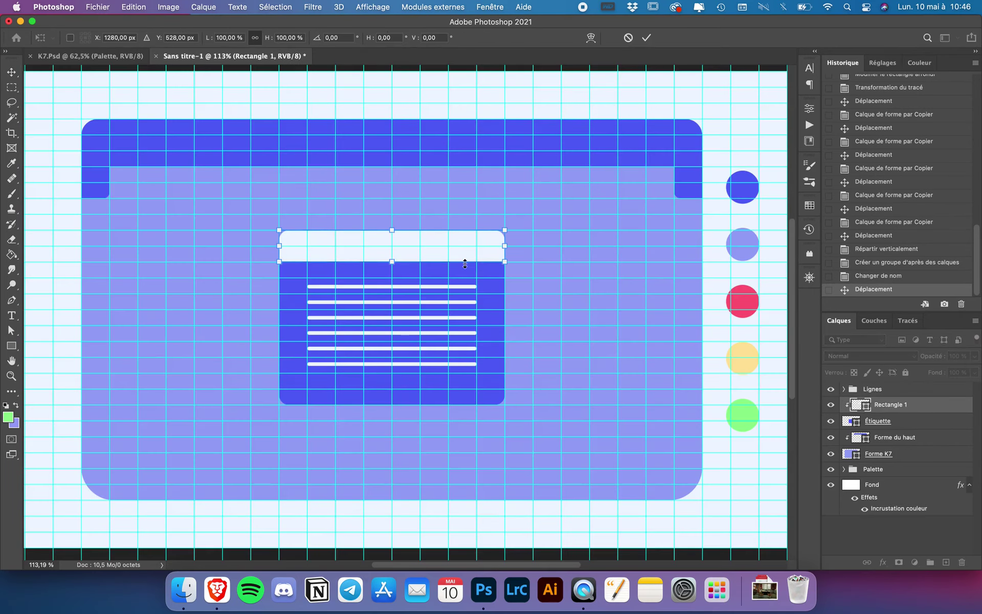
pyautogui.hotkey('ctrl', '+')
pyautogui.moveTo(385, 238); pyautogui.dragTo(386, 218)
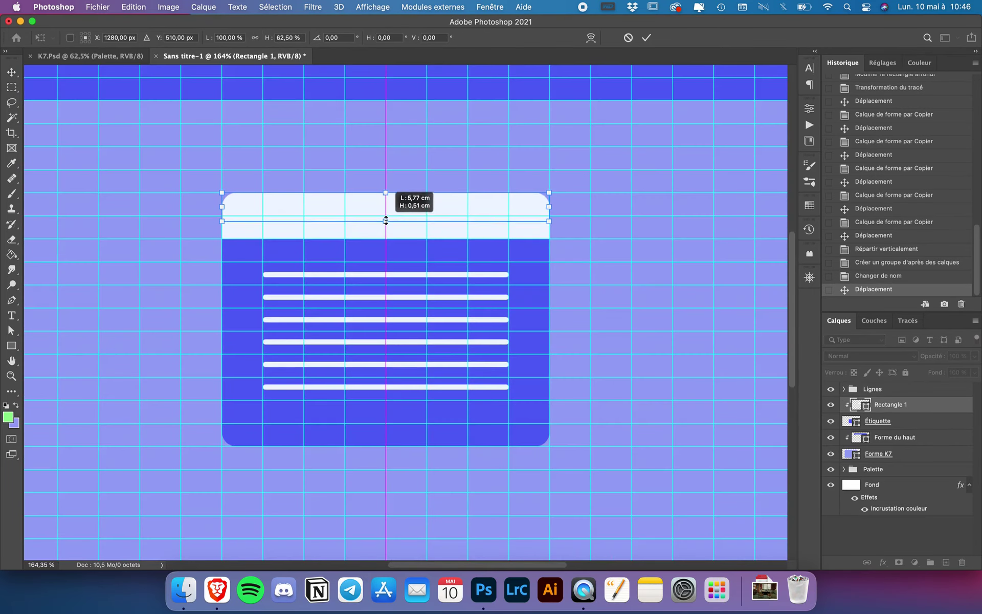
pyautogui.press('Return')
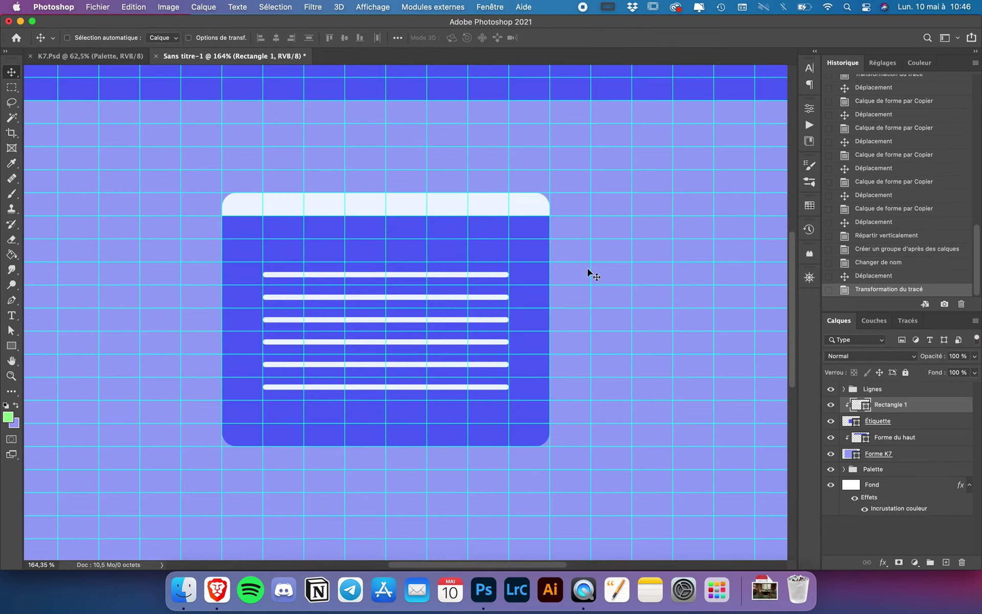
pyautogui.hotkey('ctrl', "'")
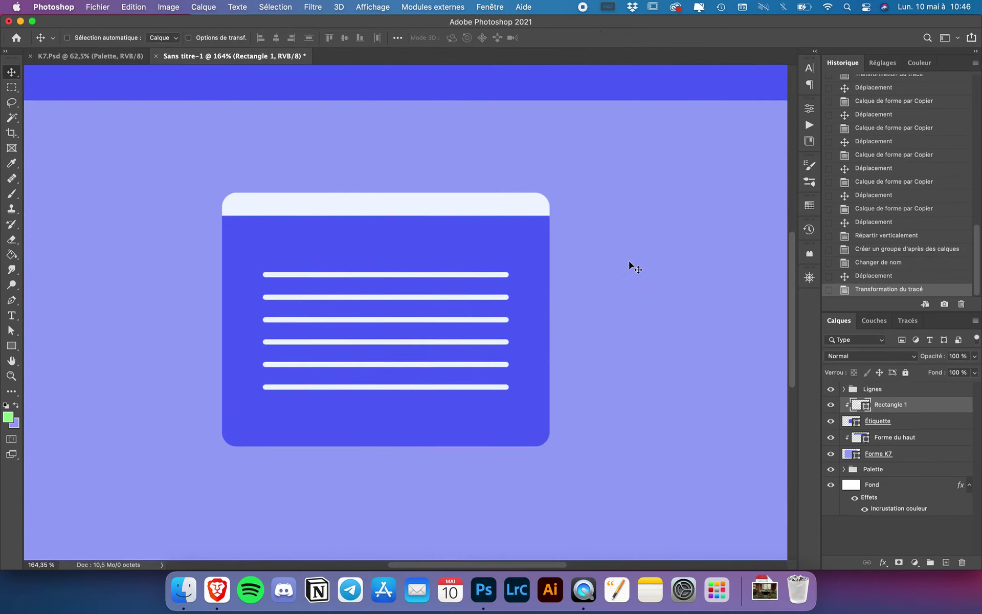
pyautogui.hotkey('ctrl', '0')
pyautogui.hotkey('ctrl', '-')
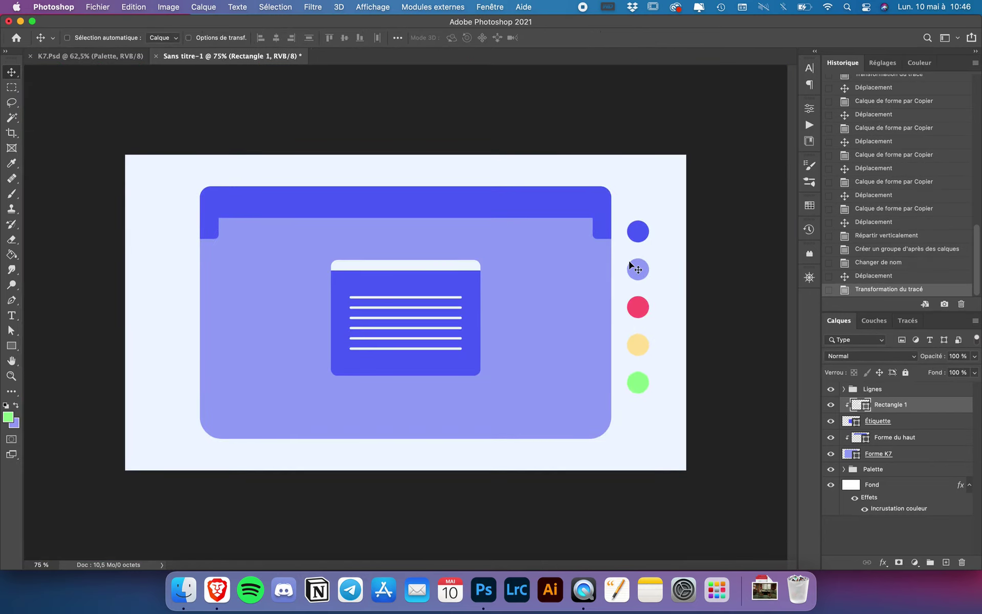
pyautogui.hotkey('ctrl', '0')
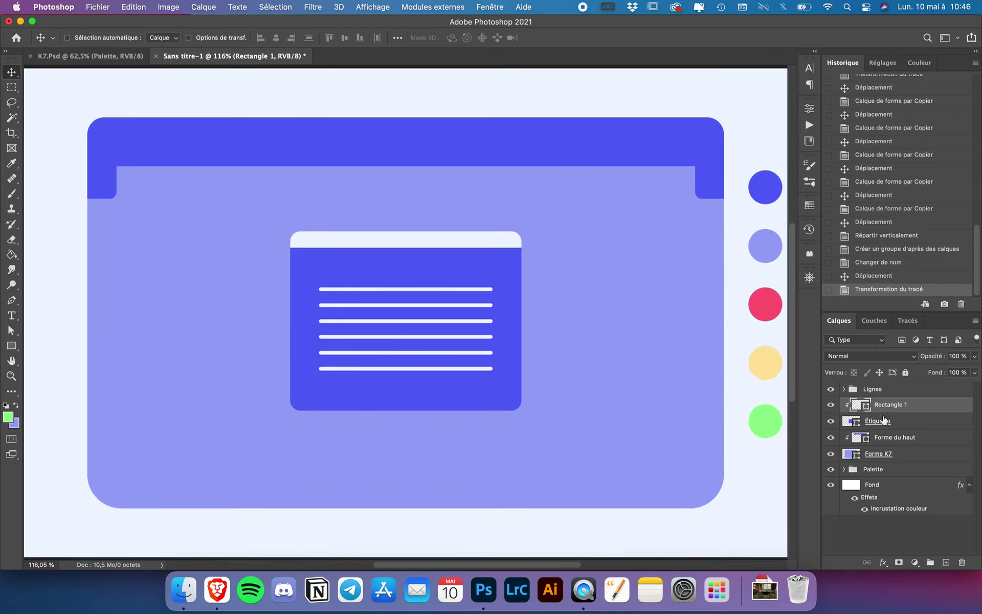
pyautogui.hotkey('ctrl', "'")
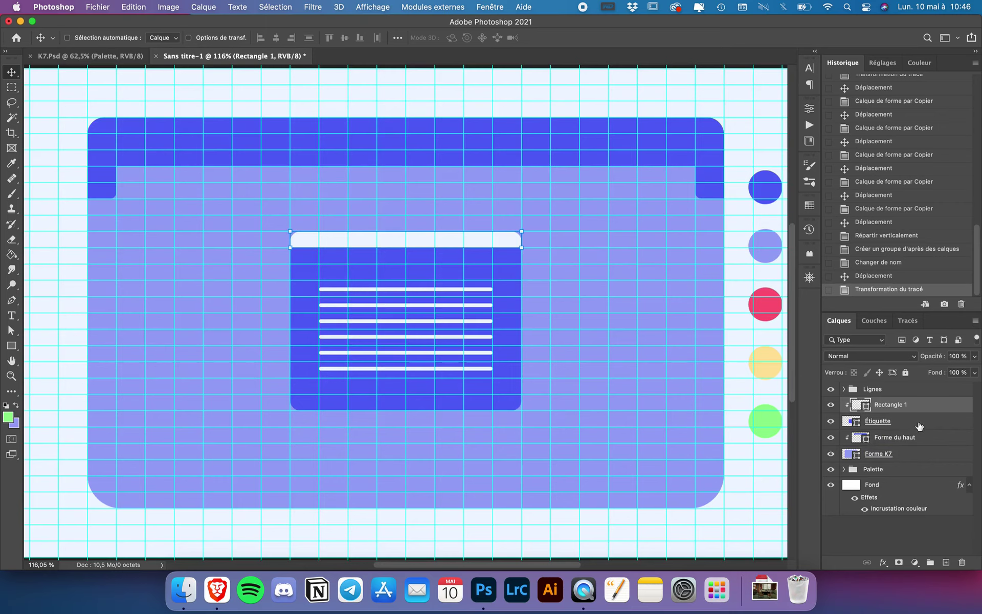
# Shrink the Étiquette label box to 5.77 × 3.90 cm from its top and bottom.
pyautogui.click(916, 428)
pyautogui.click(916, 438)
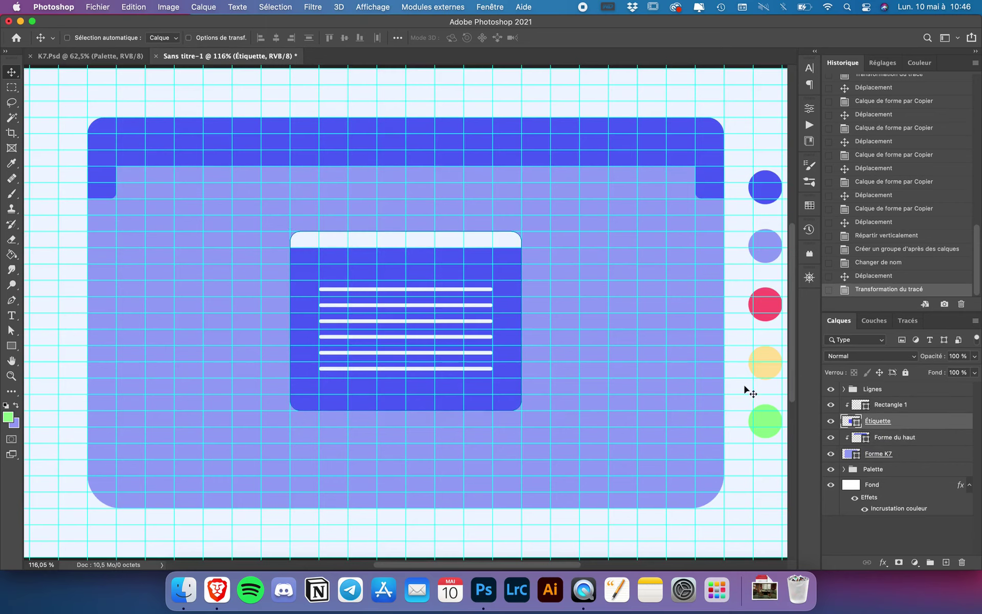
pyautogui.hotkey('ctrl', 't')
pyautogui.keyDown('alt'); pyautogui.scroll(1, 541, 239); pyautogui.keyUp('alt')
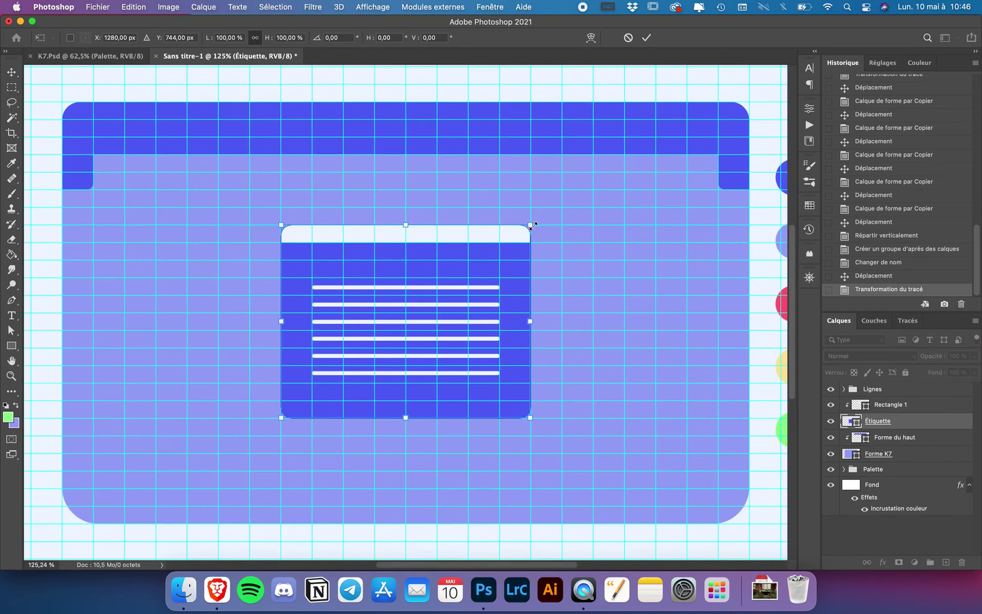
pyautogui.moveTo(532, 225); pyautogui.dragTo(534, 225)
pyautogui.moveTo(403, 227); pyautogui.dragTo(404, 244)
pyautogui.moveTo(406, 418); pyautogui.dragTo(406, 402)
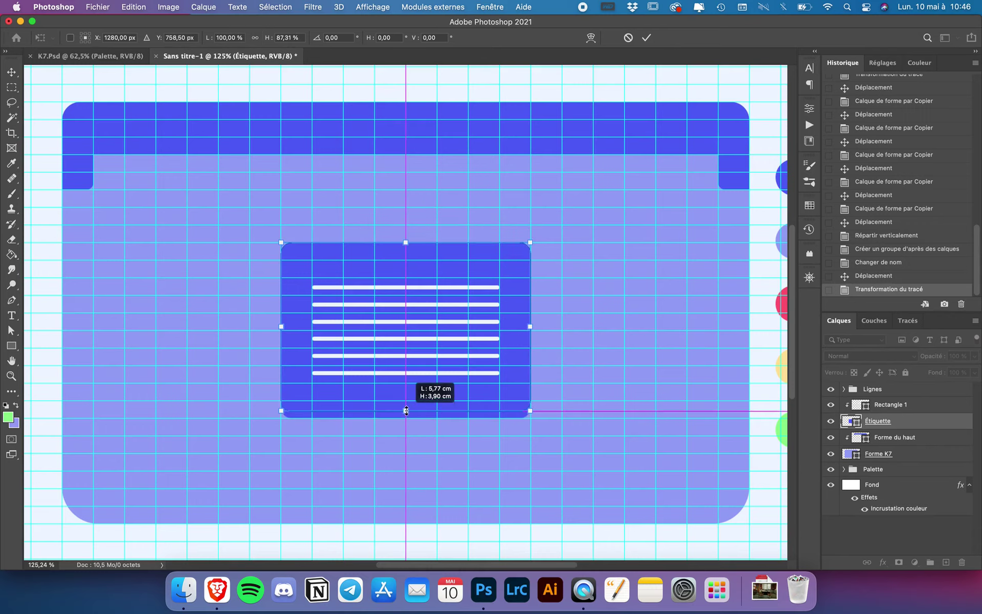
pyautogui.press('Return')
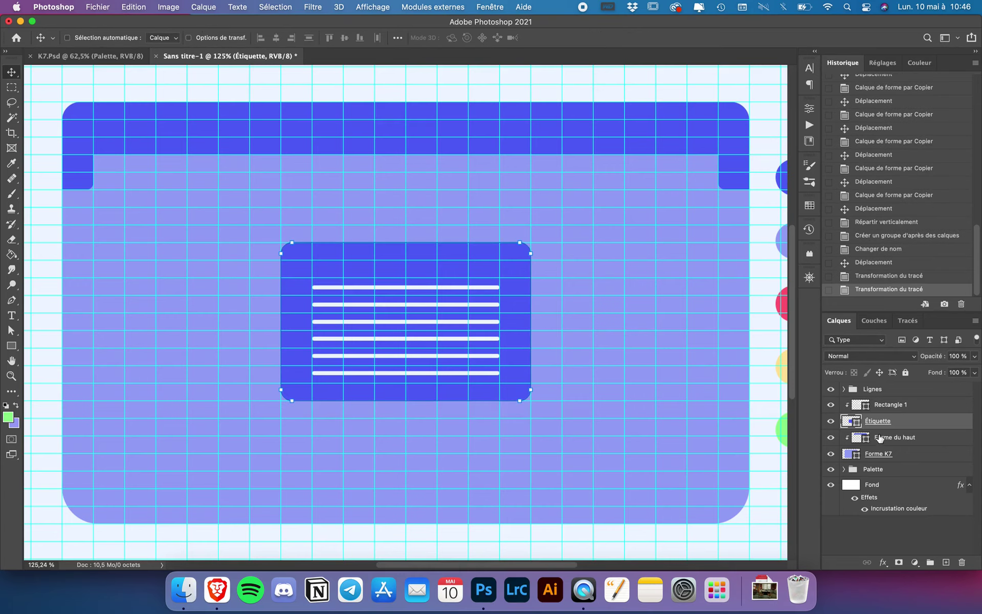
# Move the pale strip down onto the label's new top edge.
pyautogui.click(895, 408)
pyautogui.moveTo(429, 228); pyautogui.dragTo(430, 246)
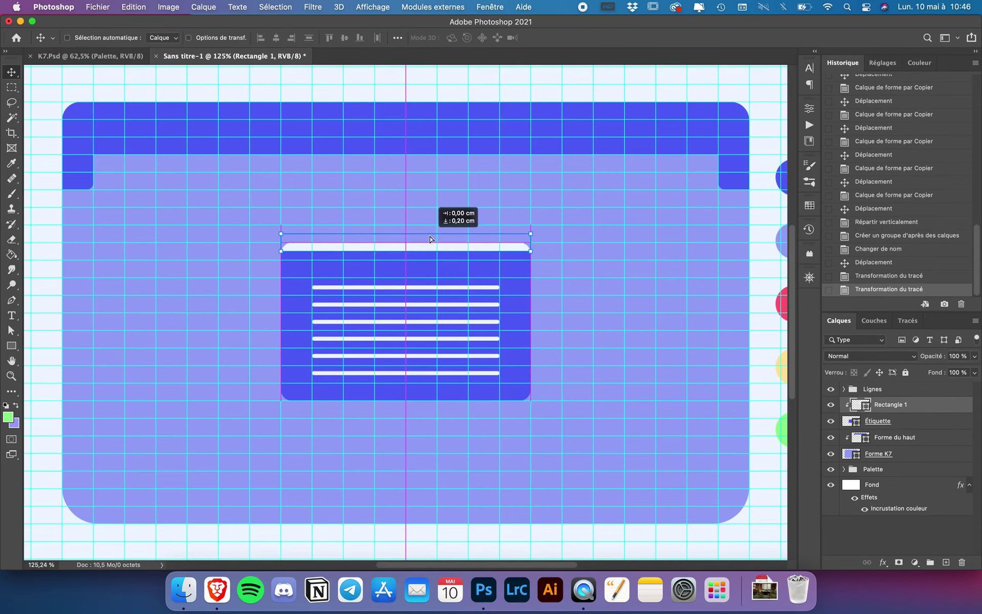
pyautogui.scroll(5, 430, 246)
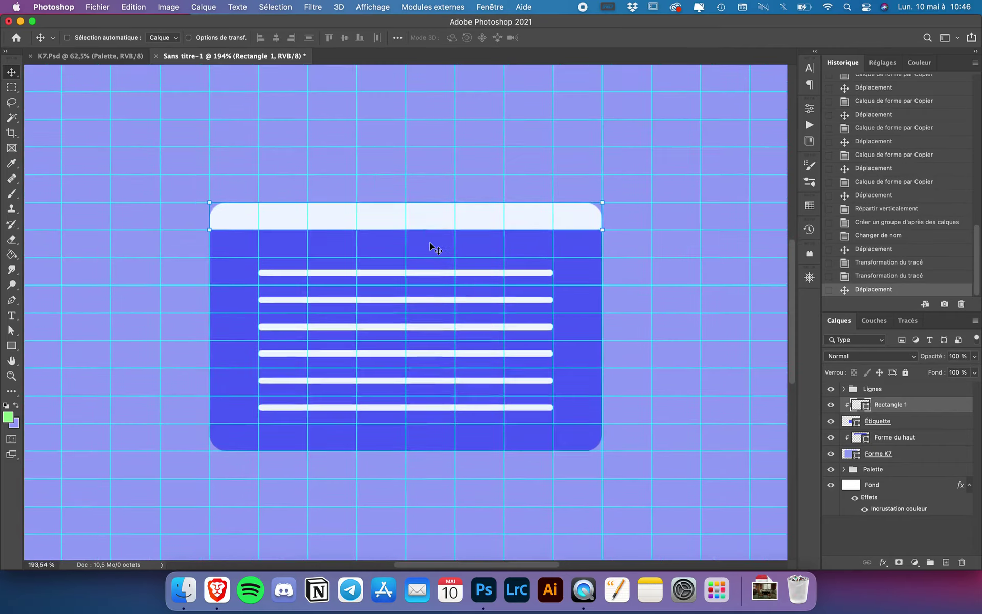
pyautogui.scroll(-2, 746, 202)
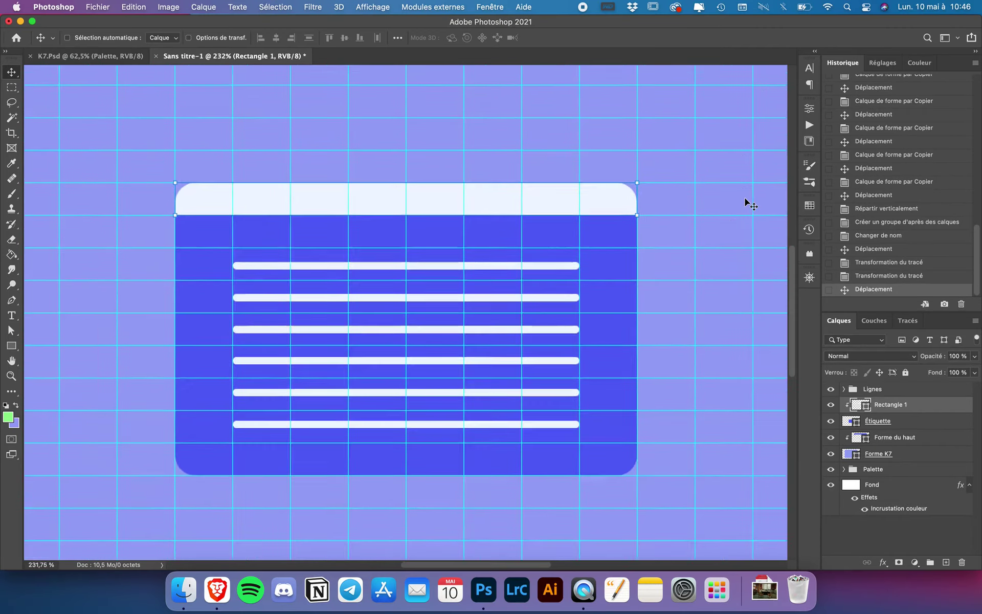
pyautogui.scroll(-2, 746, 202)
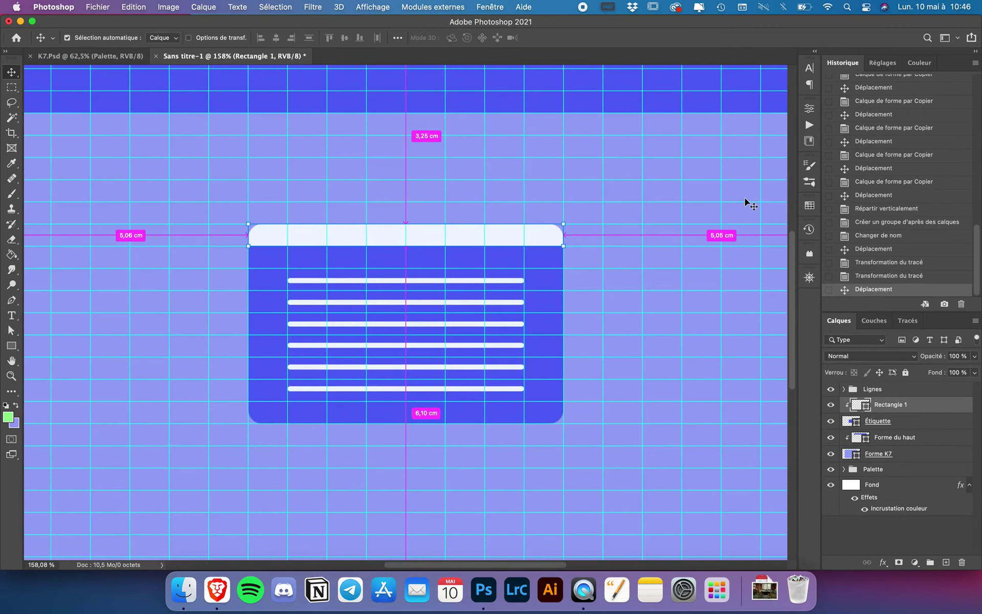
pyautogui.scroll(-2, 668, 275)
pyautogui.scroll(-1, 668, 276)
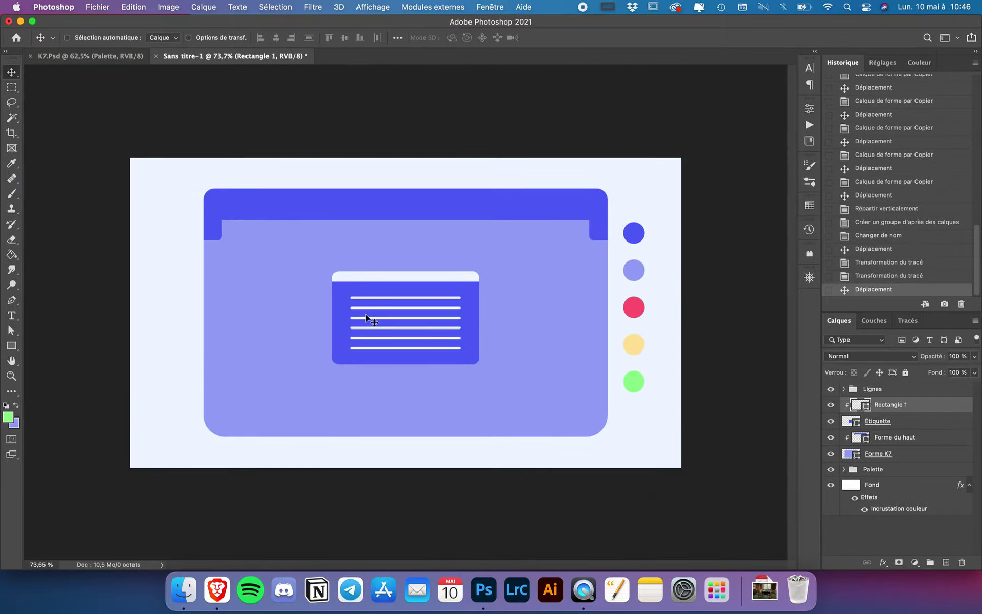
# Group Lignes, Rectangle 1 and Étiquette into a group named 'Étiquette', then show the grid.
pyautogui.click(889, 393)
pyautogui.click(895, 409)
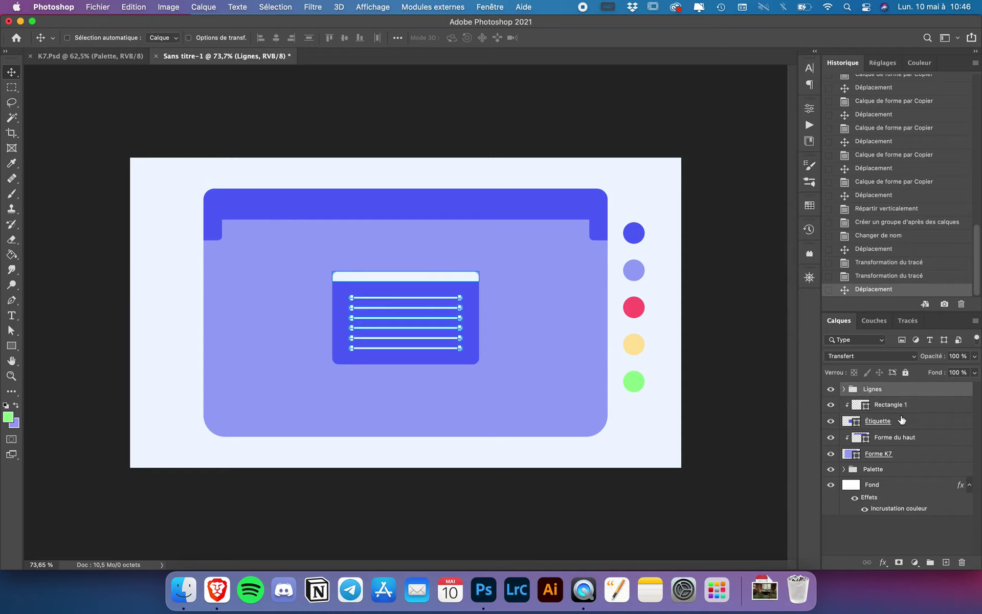
pyautogui.click(887, 393)
pyautogui.keyDown('shift'); pyautogui.click(893, 421); pyautogui.keyUp('shift')
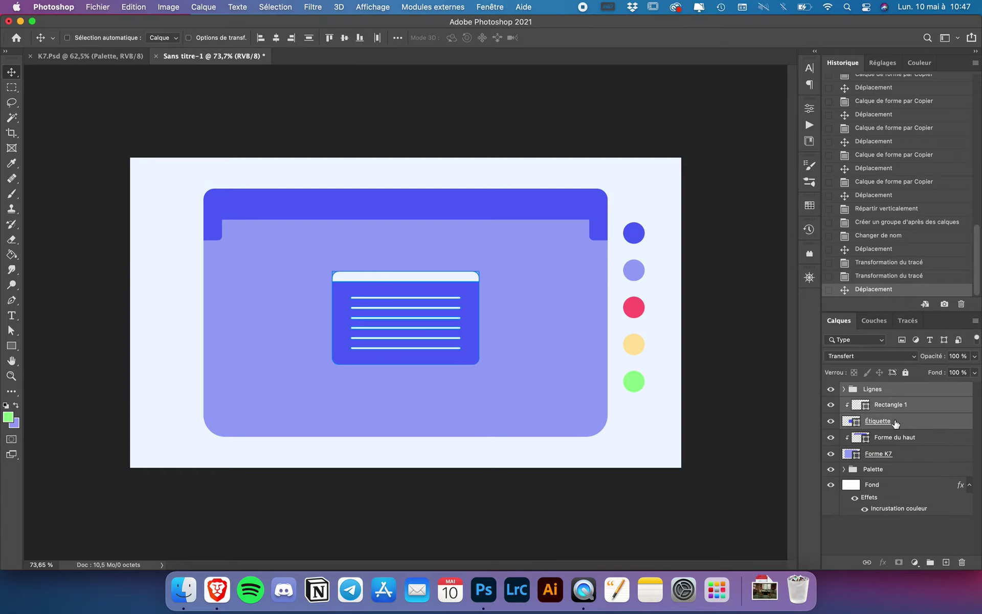
pyautogui.click(930, 562)
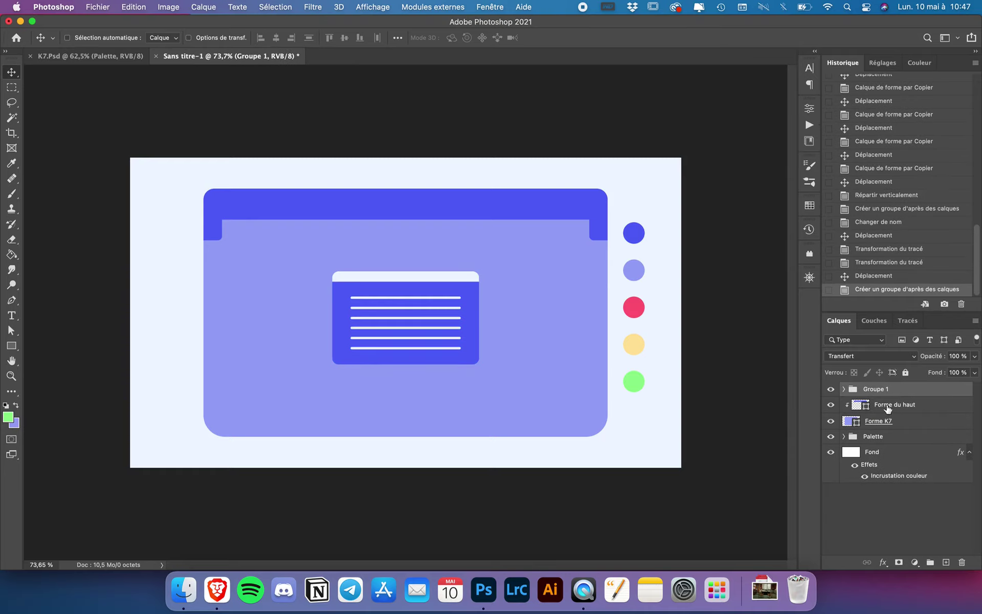
pyautogui.doubleClick(881, 389)
pyautogui.write('Étiquette')
pyautogui.press('Return')
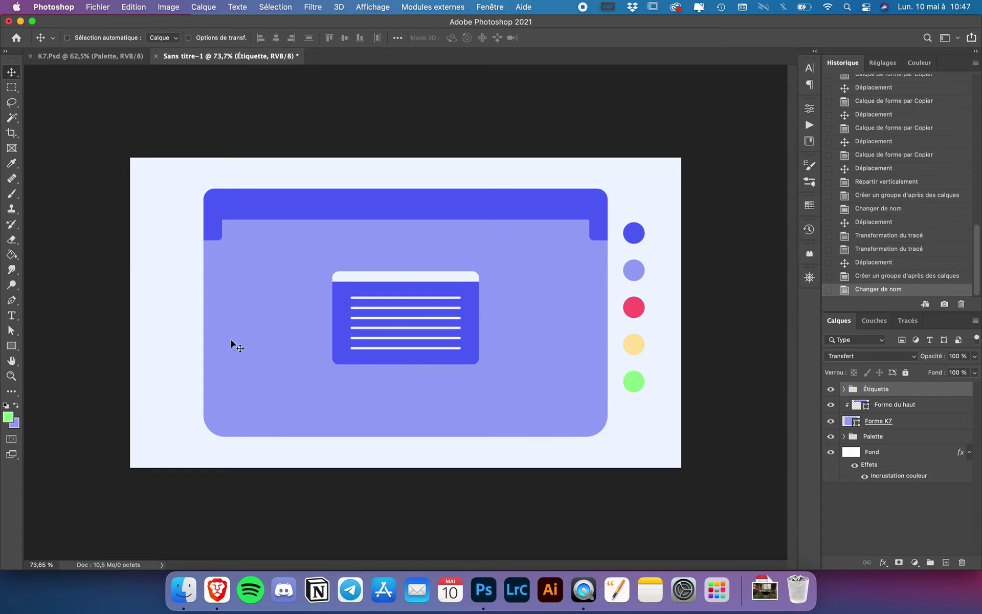
pyautogui.scroll(5, 258, 333)
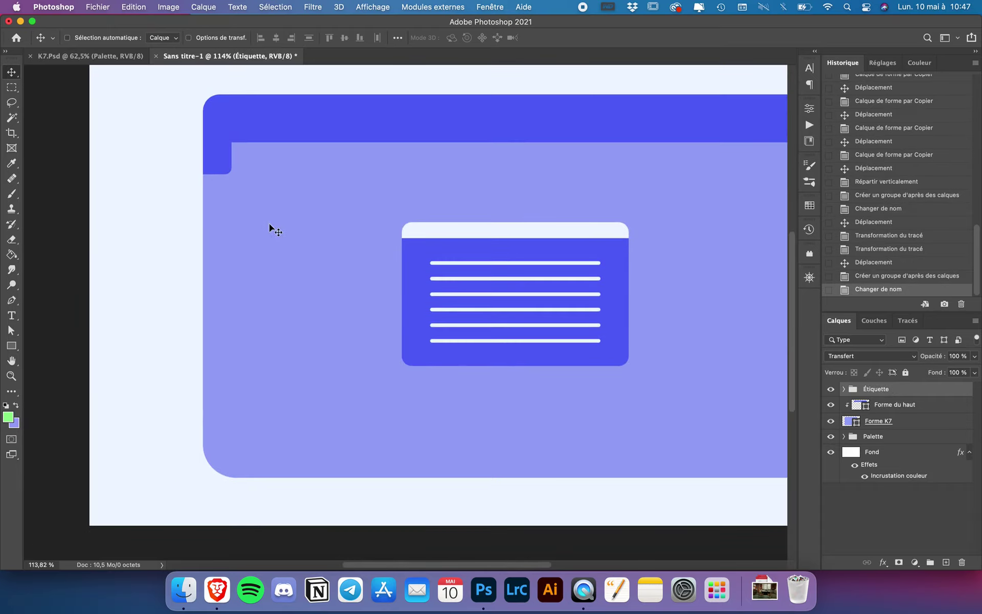
pyautogui.press('super+apostrophe')
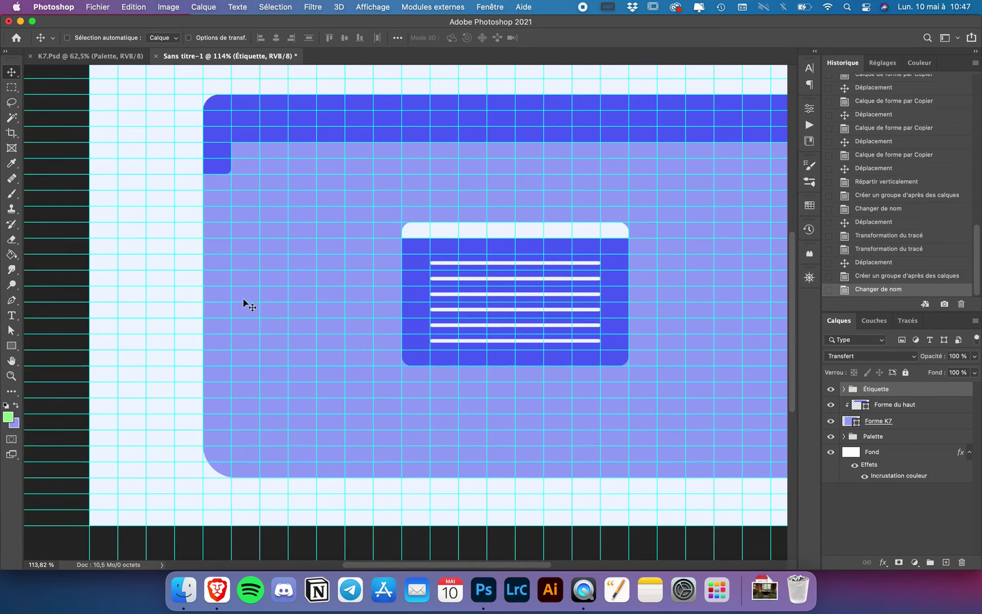
# Draw a pale-filled rectangle, about 2.9 × 3.66 cm, left of the label.
pyautogui.click(11, 346)
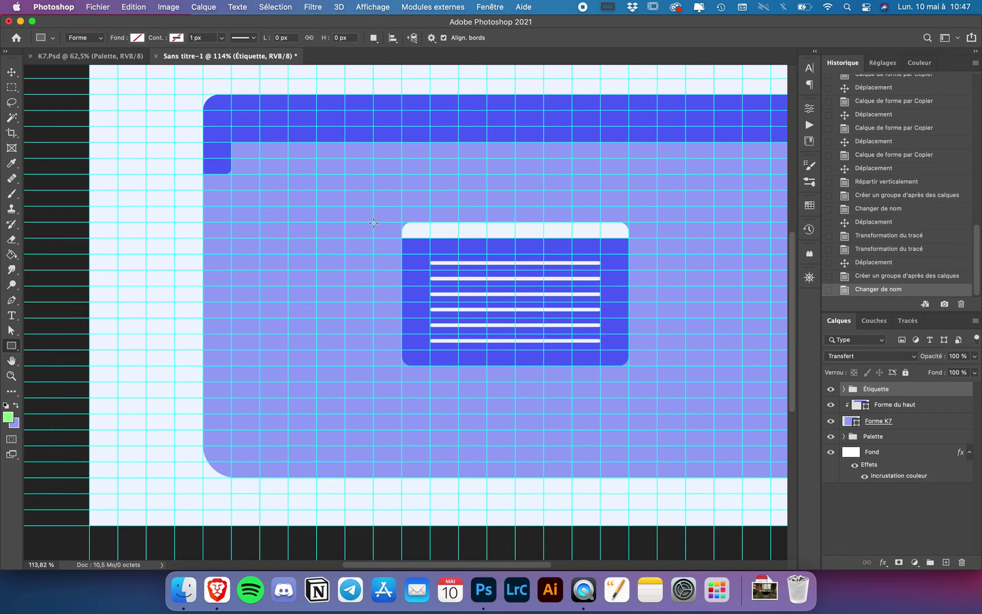
pyautogui.moveTo(373, 223); pyautogui.dragTo(260, 365)
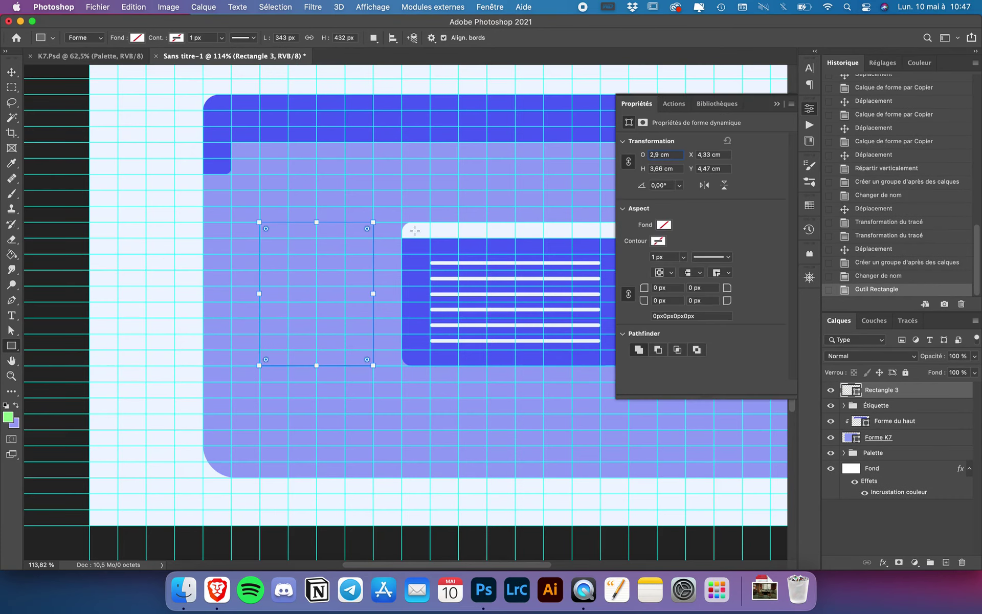
pyautogui.click(134, 40)
pyautogui.click(62, 101)
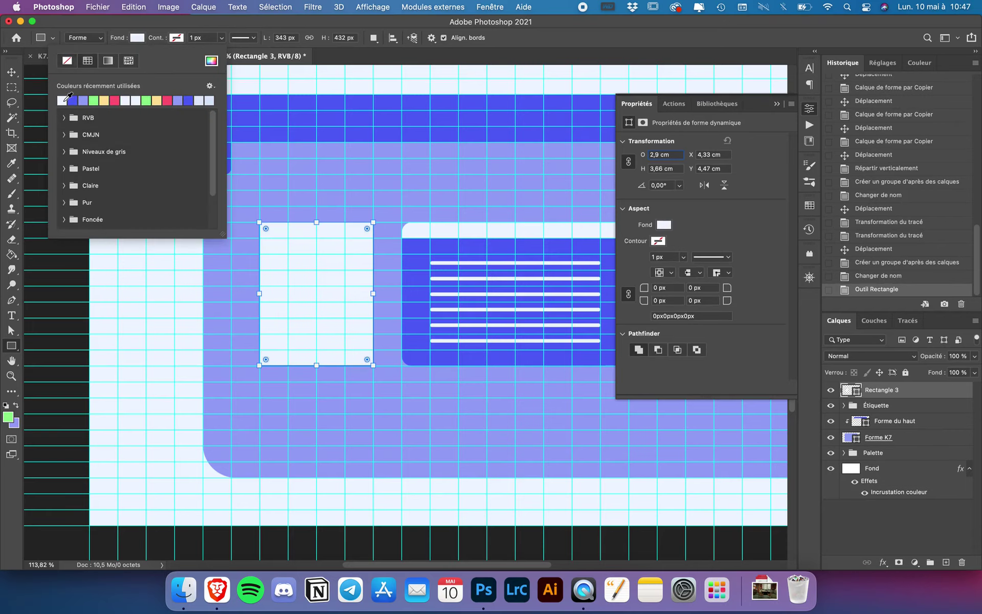
pyautogui.click(11, 72)
pyautogui.click(617, 106)
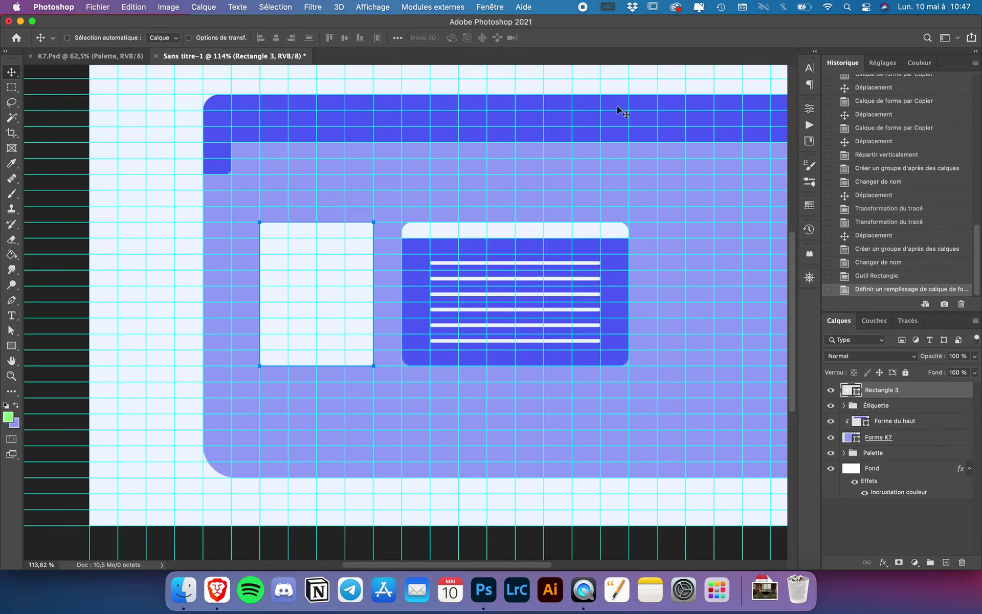
pyautogui.scroll(3, 276, 223)
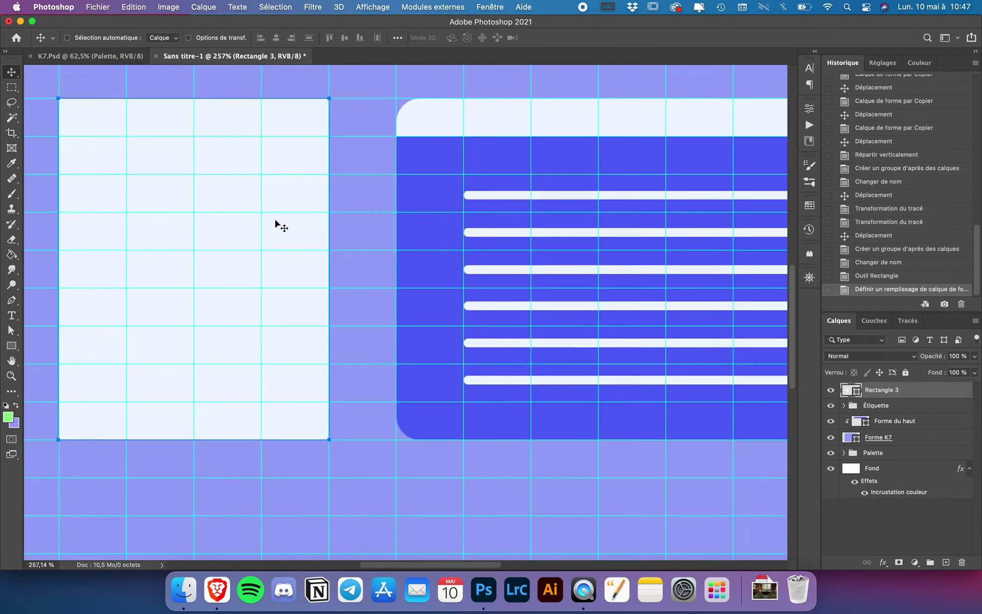
pyautogui.scroll(3, 277, 224)
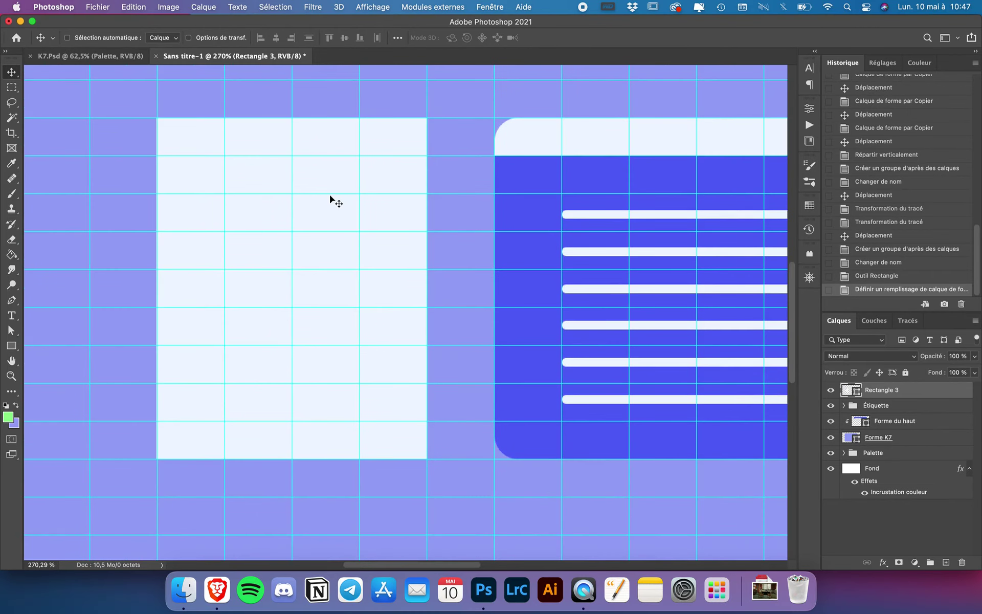
pyautogui.scroll(-1, 330, 198)
pyautogui.scroll(-5, 330, 199)
pyautogui.scroll(-2, 331, 199)
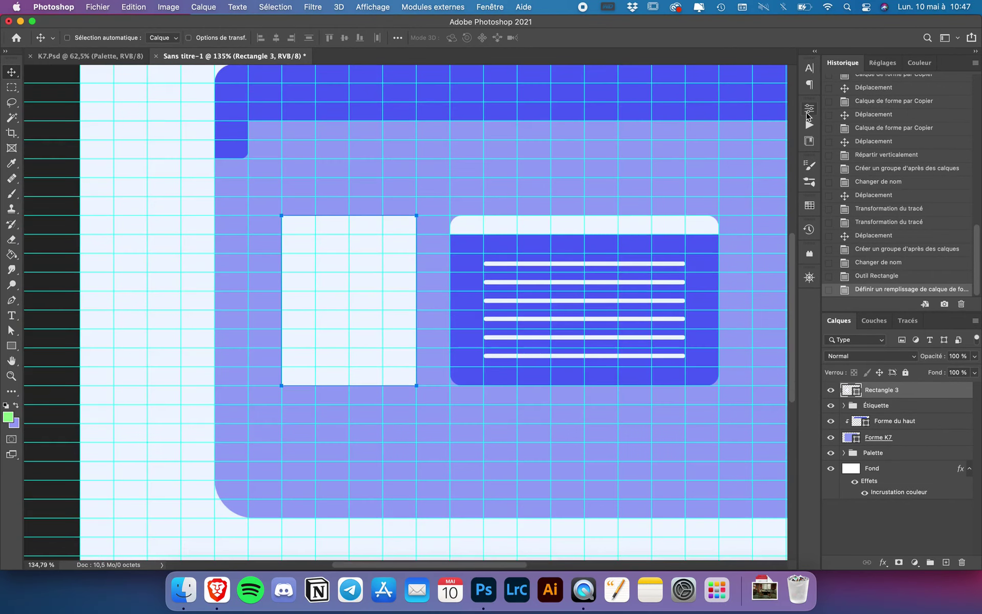
# Unlink Rectangle 3's corner radii and set its top-right radius to 20 px.
pyautogui.click(809, 109)
pyautogui.click(628, 294)
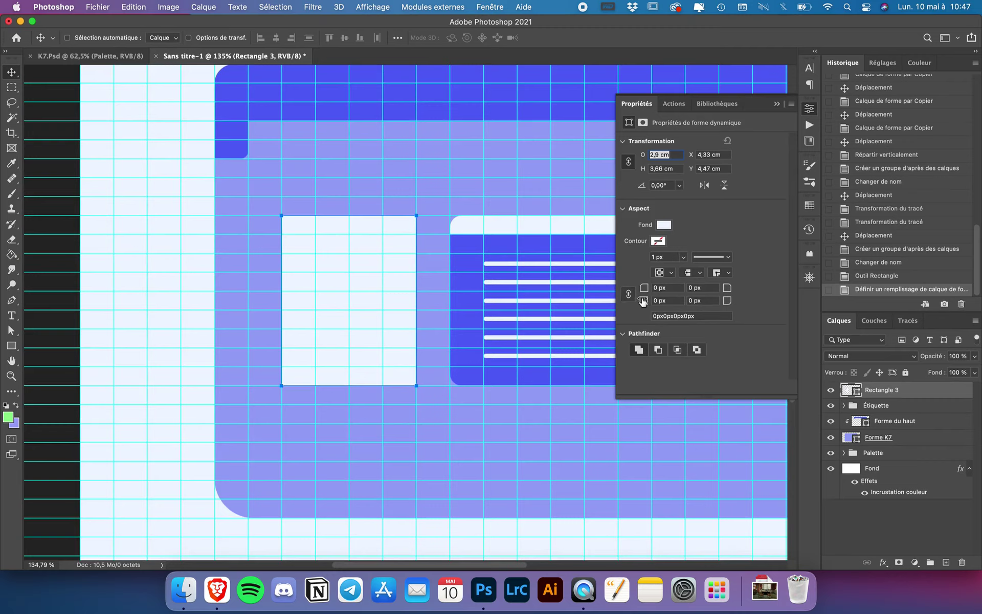
pyautogui.click(710, 289)
pyautogui.write('30')
pyautogui.press('Return')
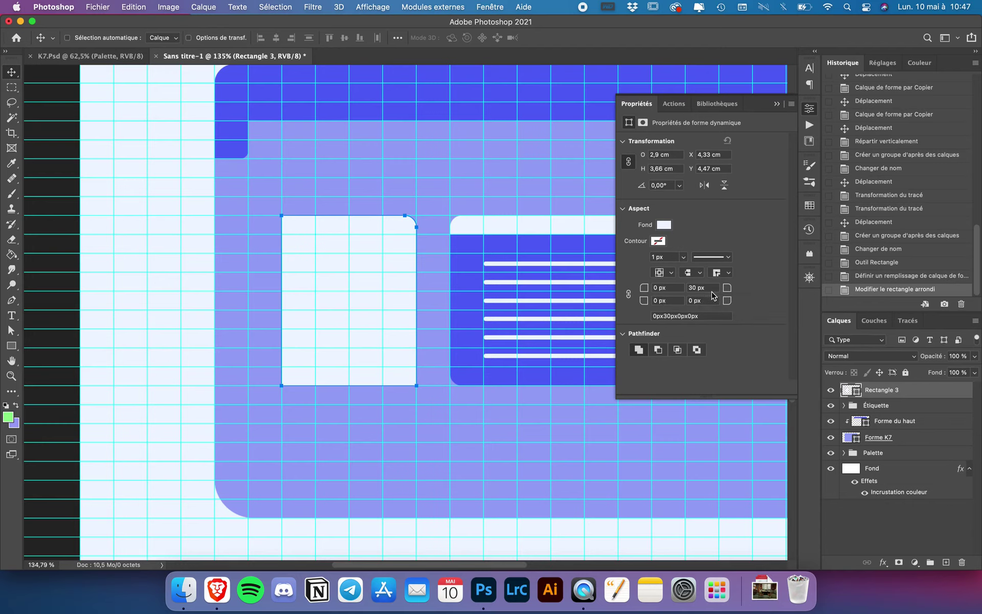
pyautogui.click(711, 291)
pyautogui.write('20')
pyautogui.press('Return')
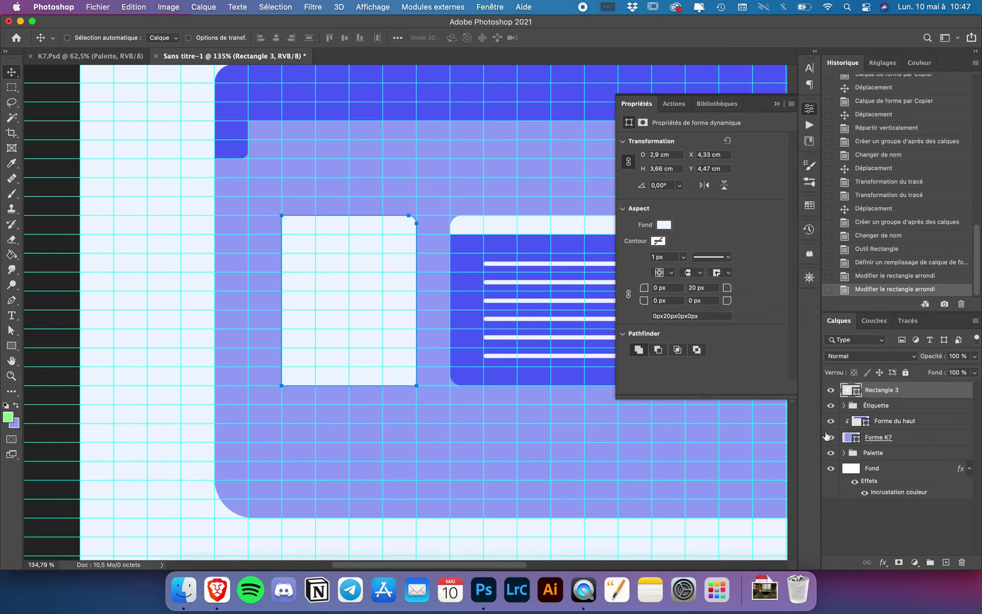
# Compare the corner radii of the Forme du haut and Étiquette layers, then reselect the pale rectangle.
pyautogui.click(844, 405)
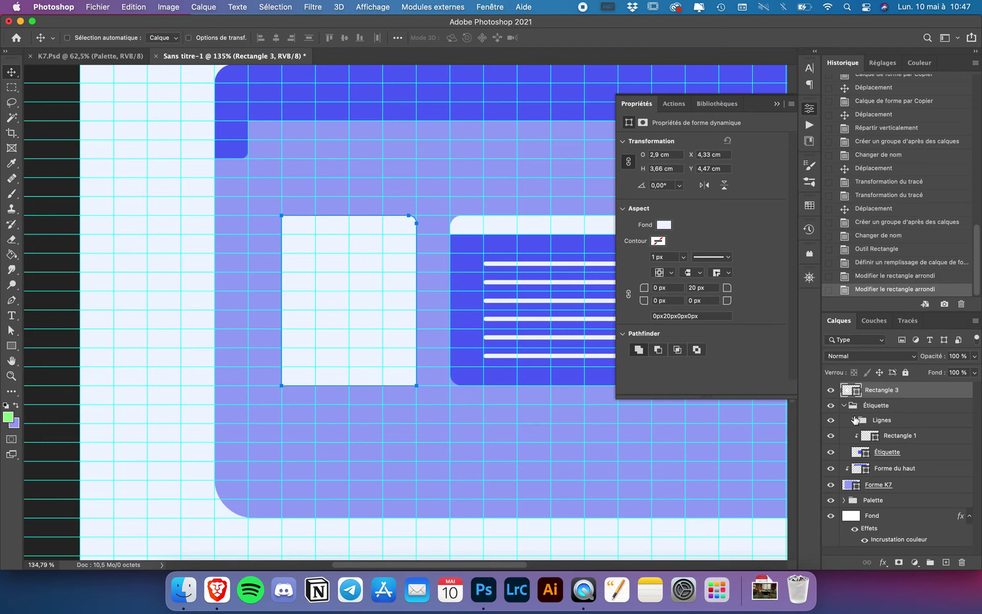
pyautogui.click(891, 471)
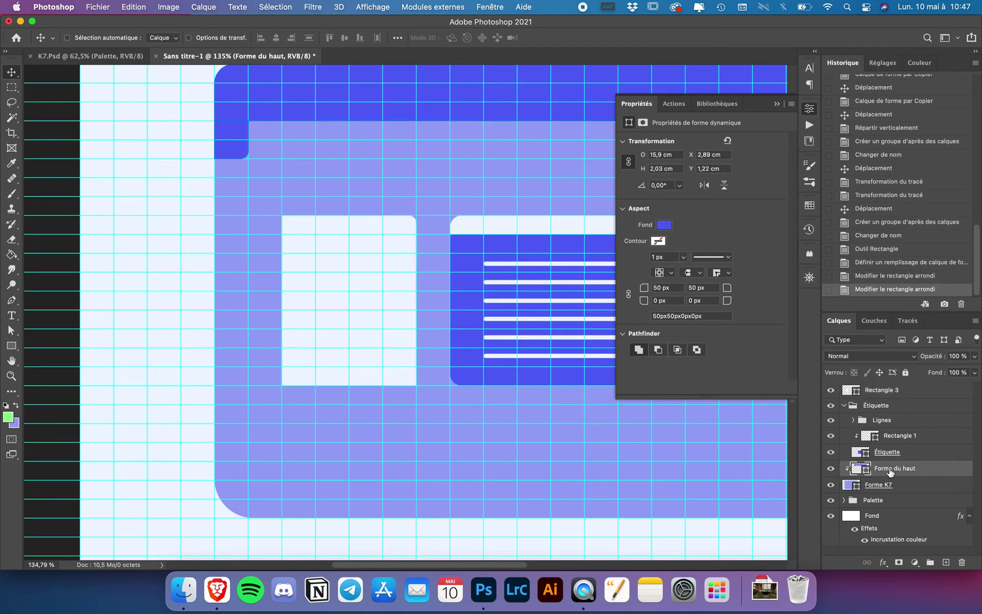
pyautogui.click(890, 453)
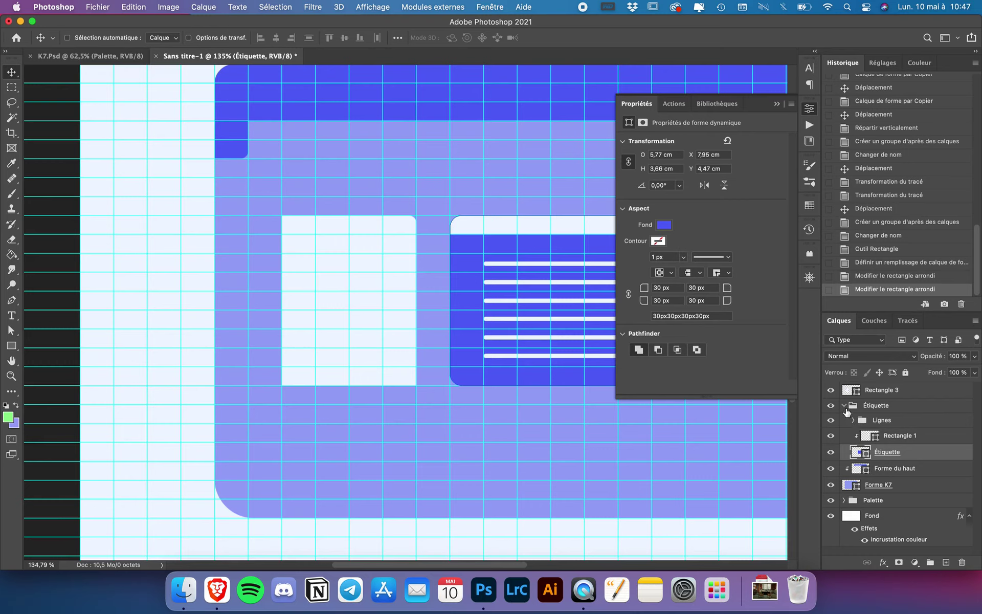
pyautogui.click(844, 405)
pyautogui.click(888, 390)
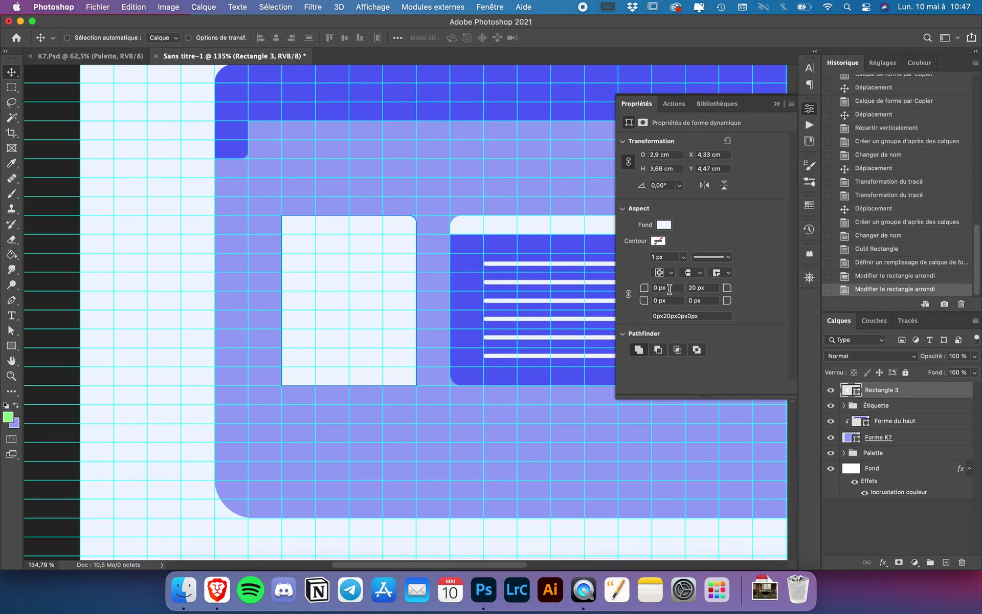
# Set the bottom-right and top-right corner radii to 30 px and preview without the grid.
pyautogui.click(703, 300)
pyautogui.write('3')
pyautogui.click(701, 287)
pyautogui.write('3')
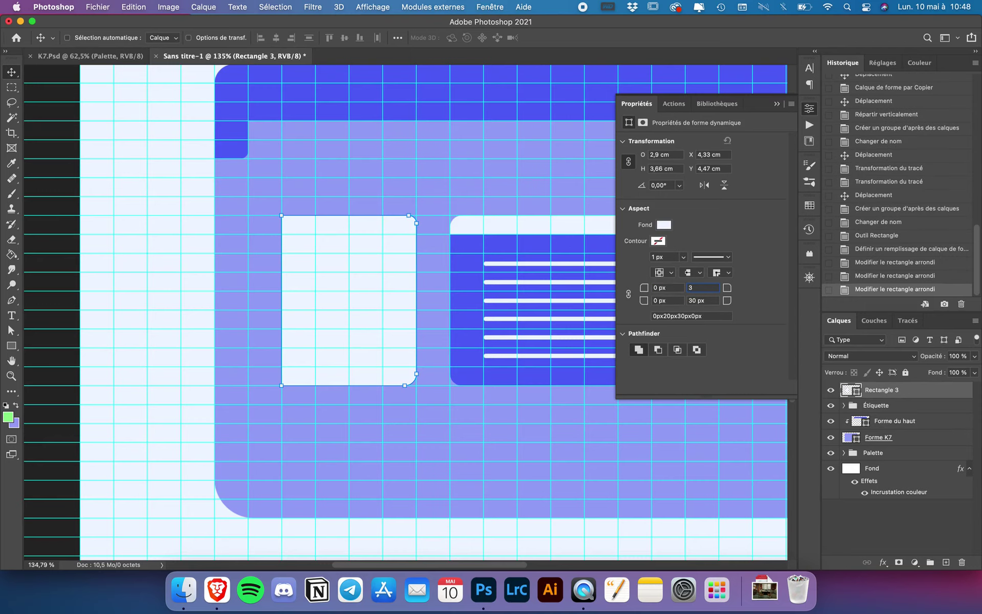
pyautogui.press('Return')
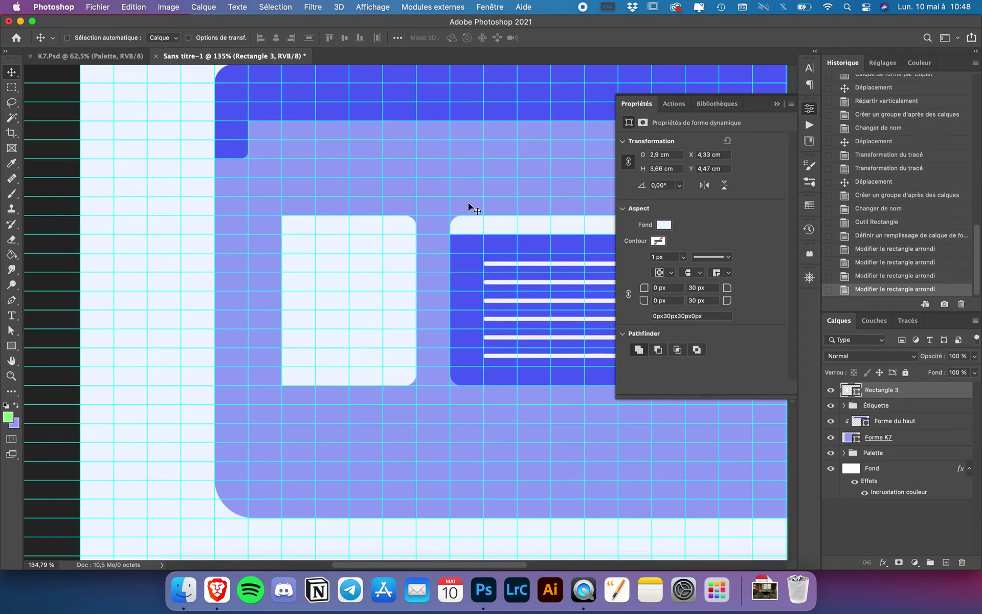
pyautogui.hotkey('ctrl', ';')
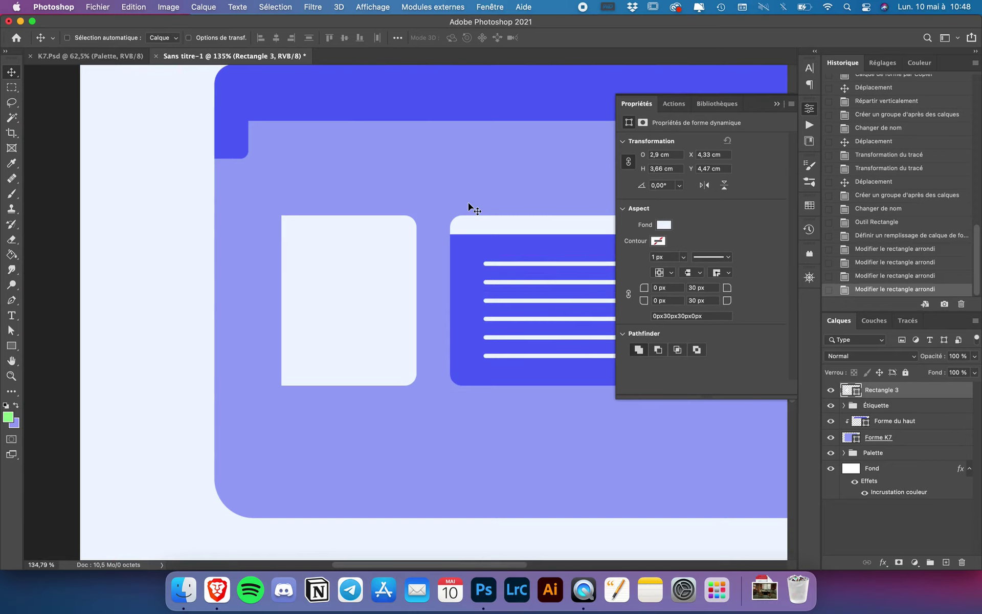
pyautogui.press('ctrl')
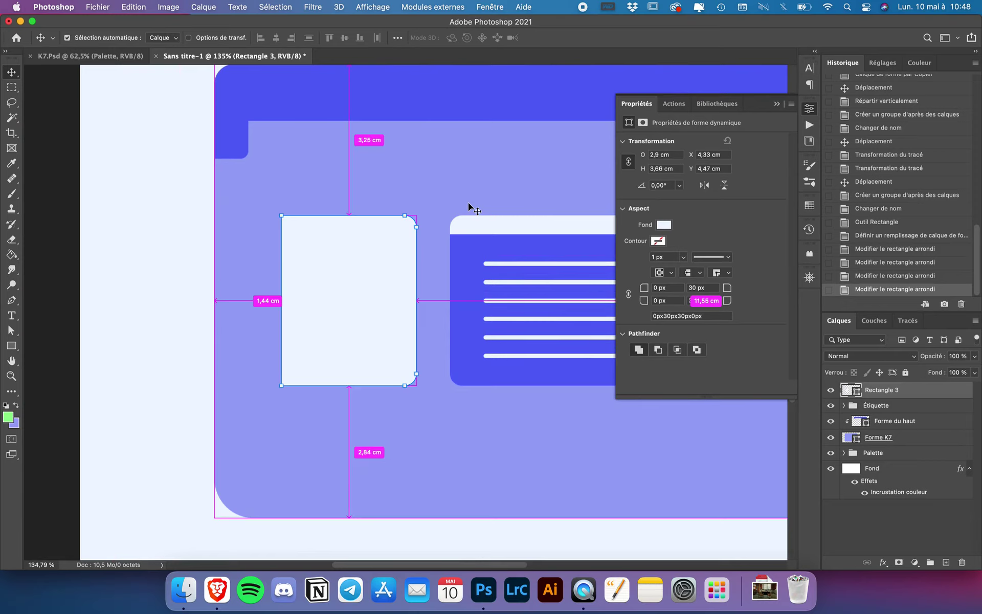
pyautogui.hotkey('ctrl', ';')
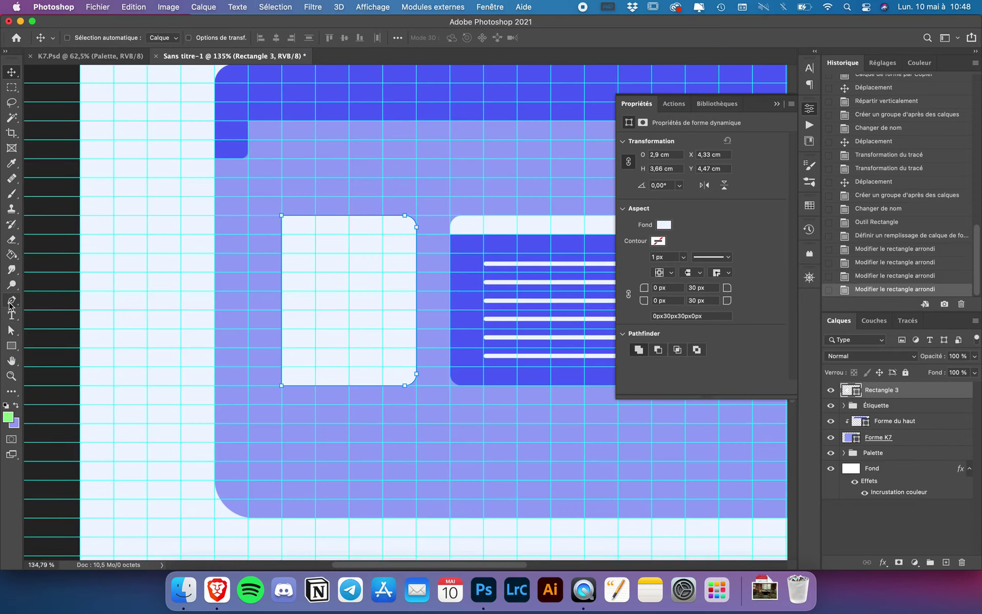
# Stretch the left rectangle's bottom edge down to 111.11% height and close the shape properties.
pyautogui.click(11, 300)
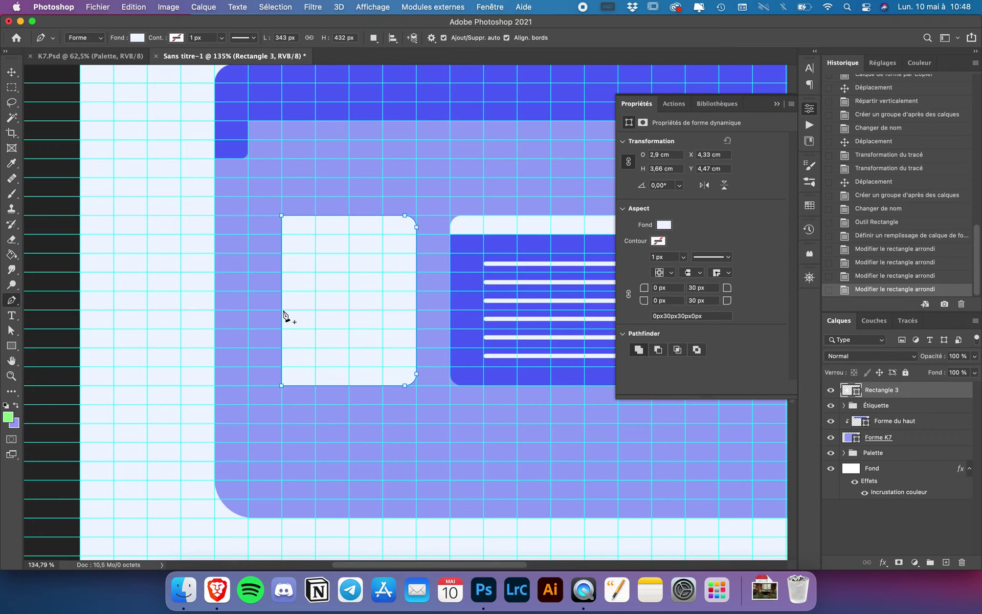
pyautogui.scroll(5, 284, 297)
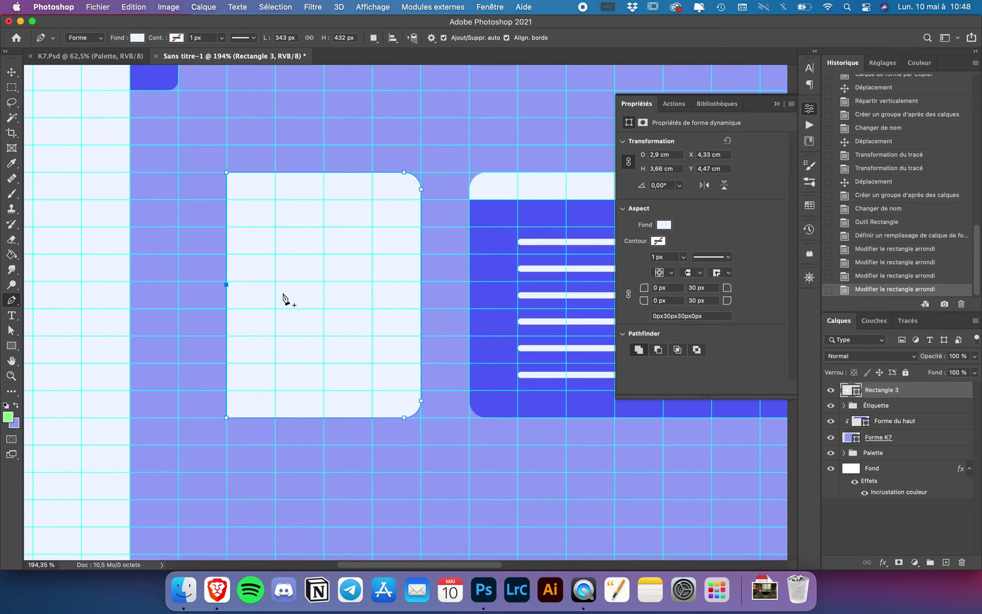
pyautogui.press('v')
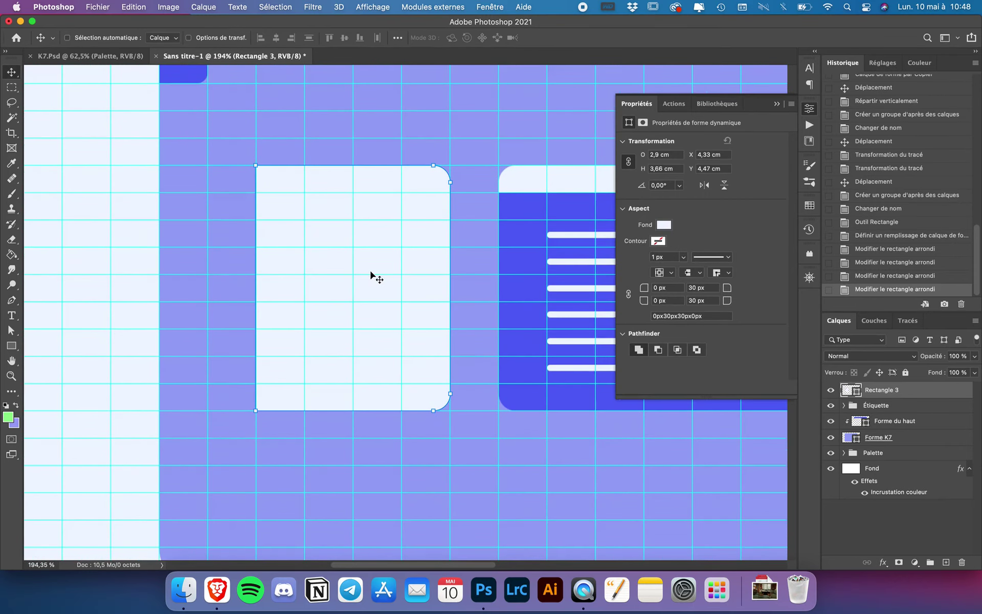
pyautogui.scroll(-2, 371, 274)
pyautogui.scroll(-1, 371, 273)
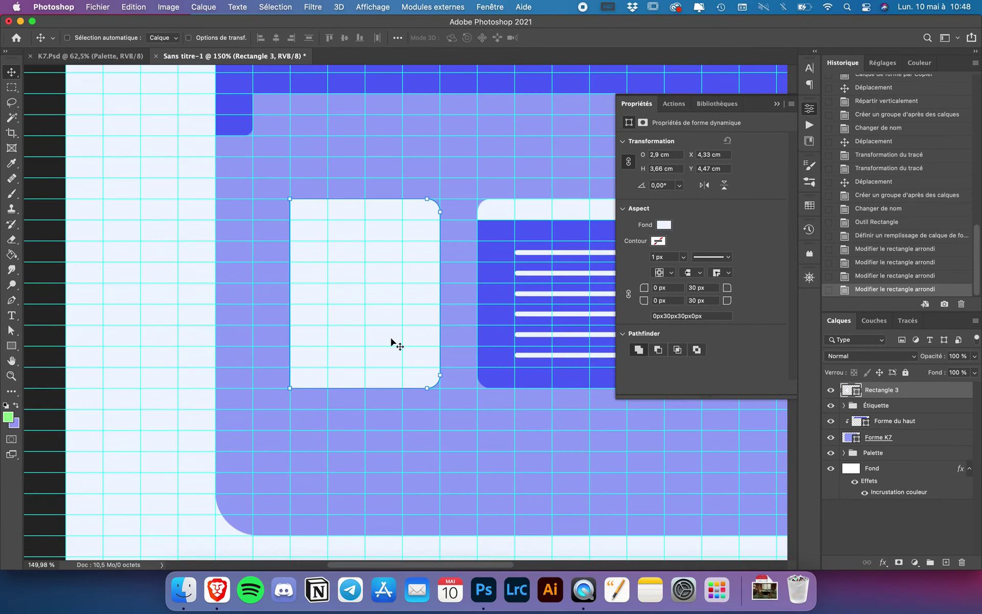
pyautogui.hotkey('ctrl', 't')
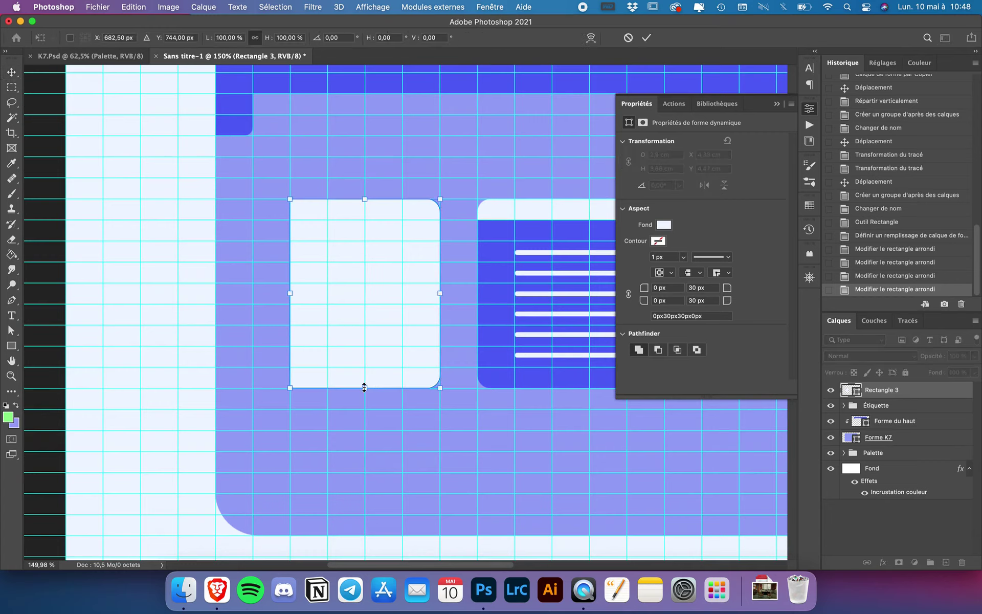
pyautogui.moveTo(364, 389); pyautogui.dragTo(367, 409)
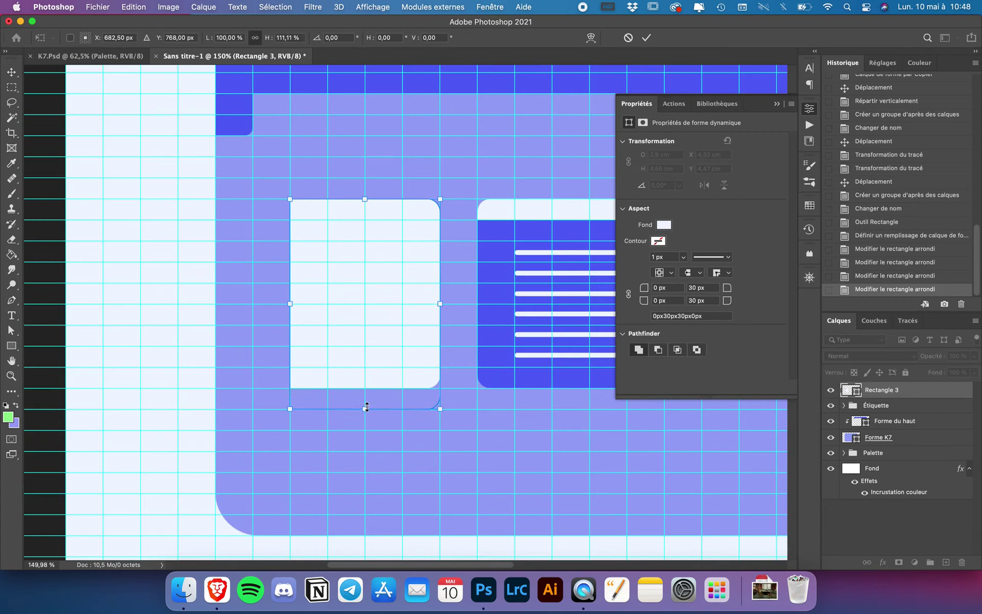
pyautogui.press('Return')
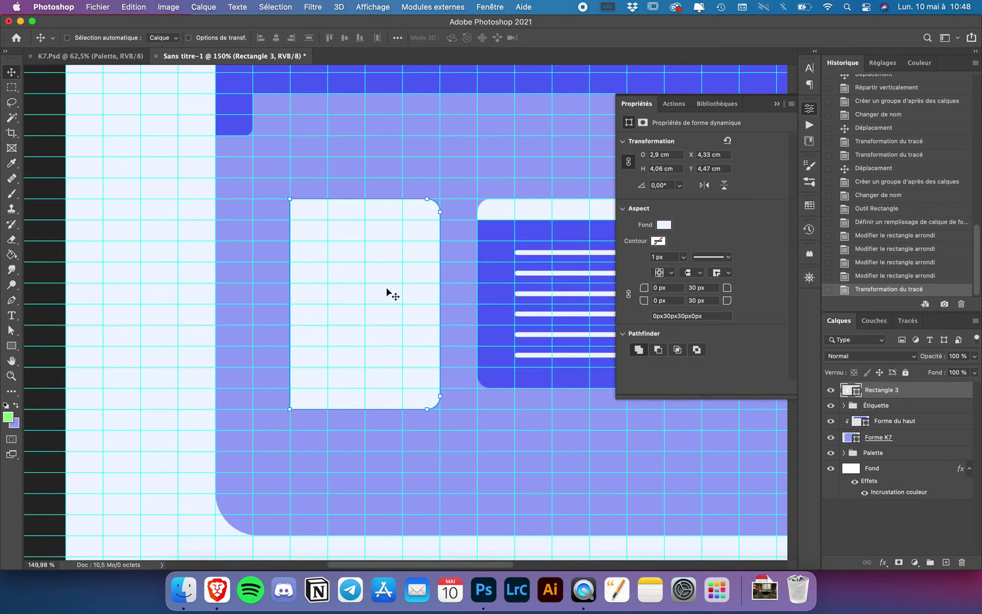
pyautogui.click(644, 104)
pyautogui.hscroll(5, 473, 346)
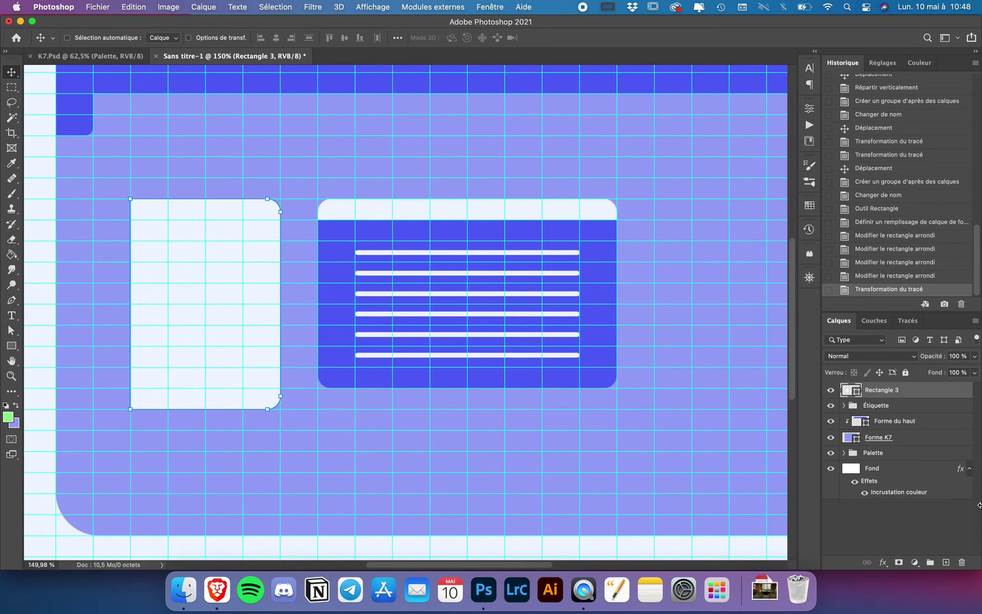
# Stretch the inner Étiquette label shape down to line up with the left rectangle's bottom.
pyautogui.click(876, 406)
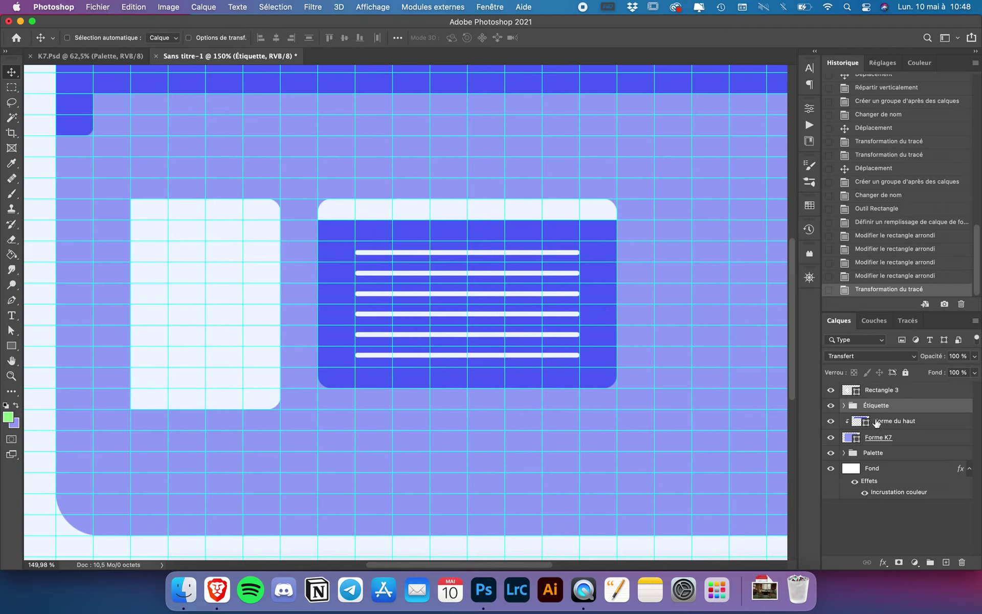
pyautogui.click(844, 405)
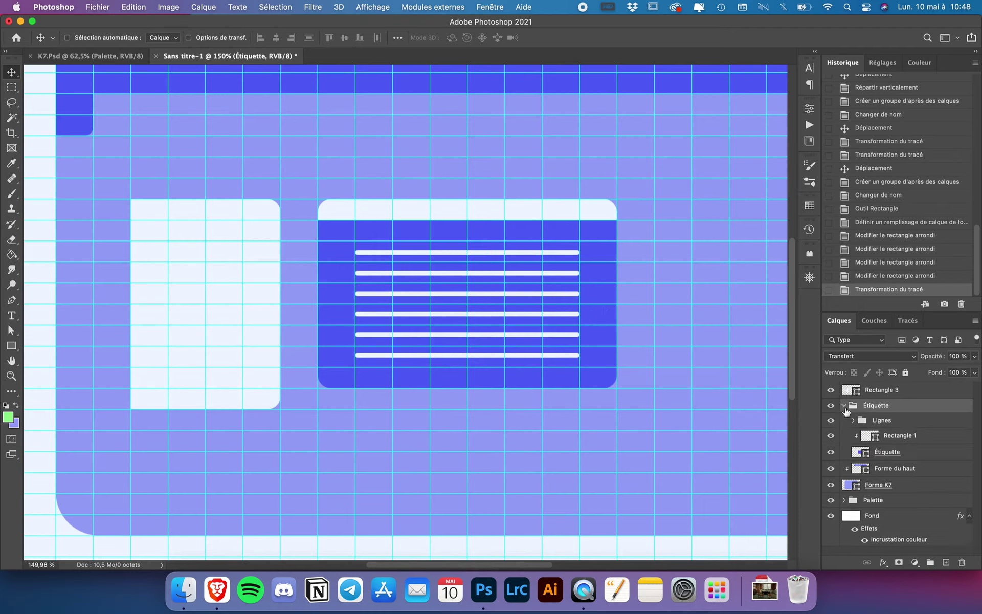
pyautogui.click(891, 458)
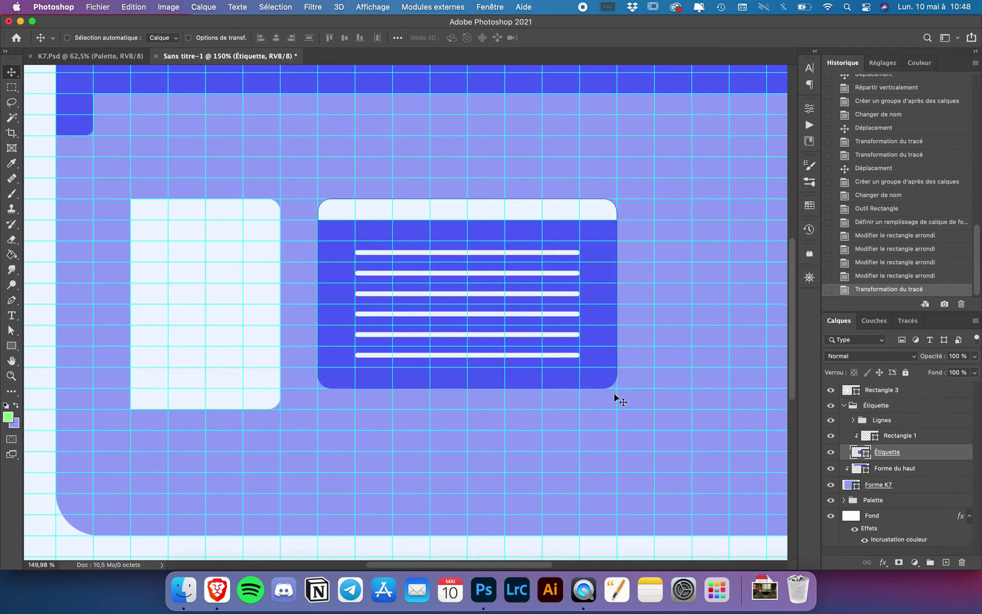
pyautogui.press('super+t')
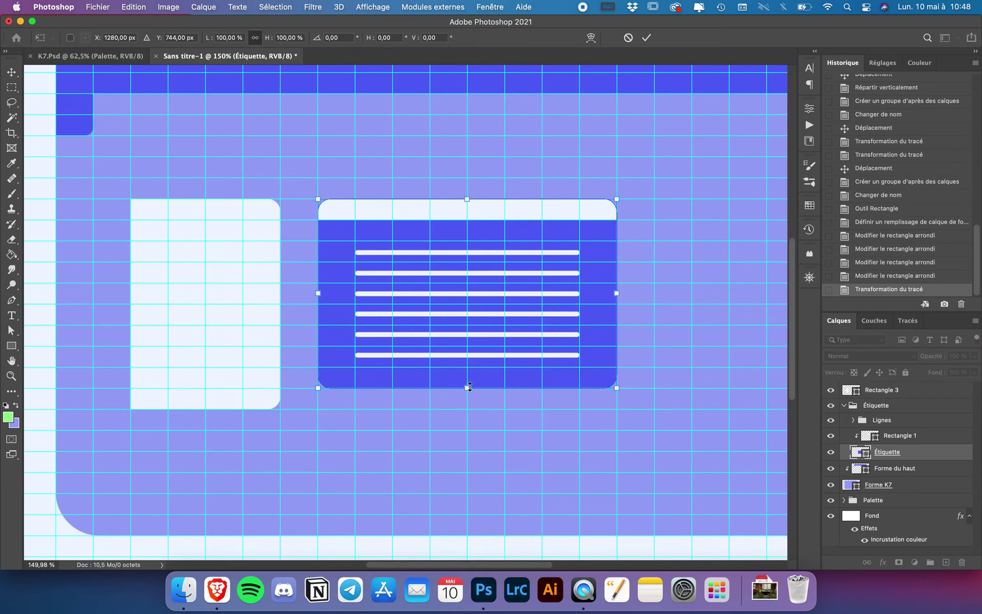
pyautogui.moveTo(470, 388); pyautogui.dragTo(470, 409)
pyautogui.press('Return')
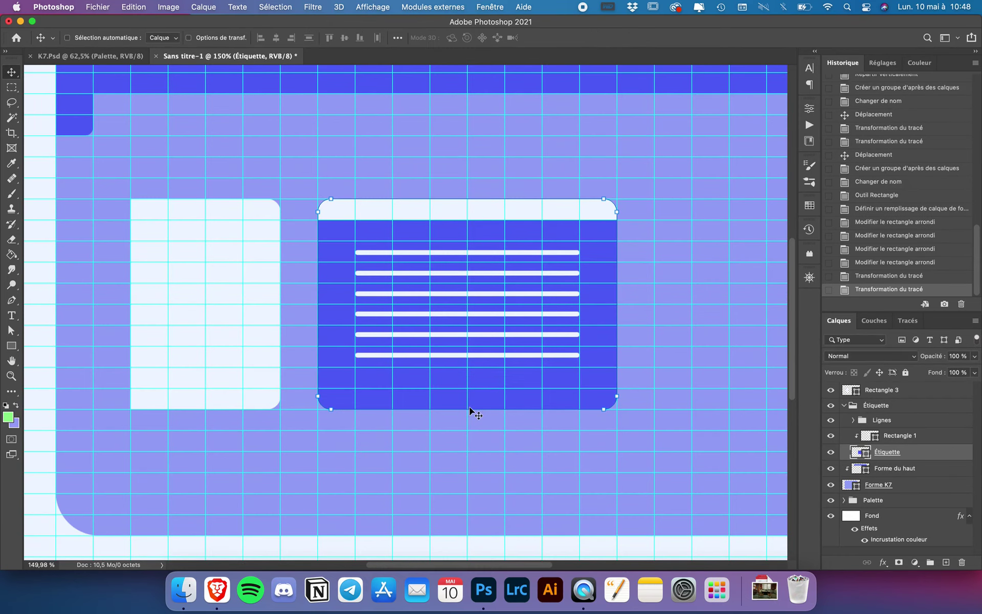
# Move the Lignes group of six white lines down about 0.19 cm.
pyautogui.click(900, 436)
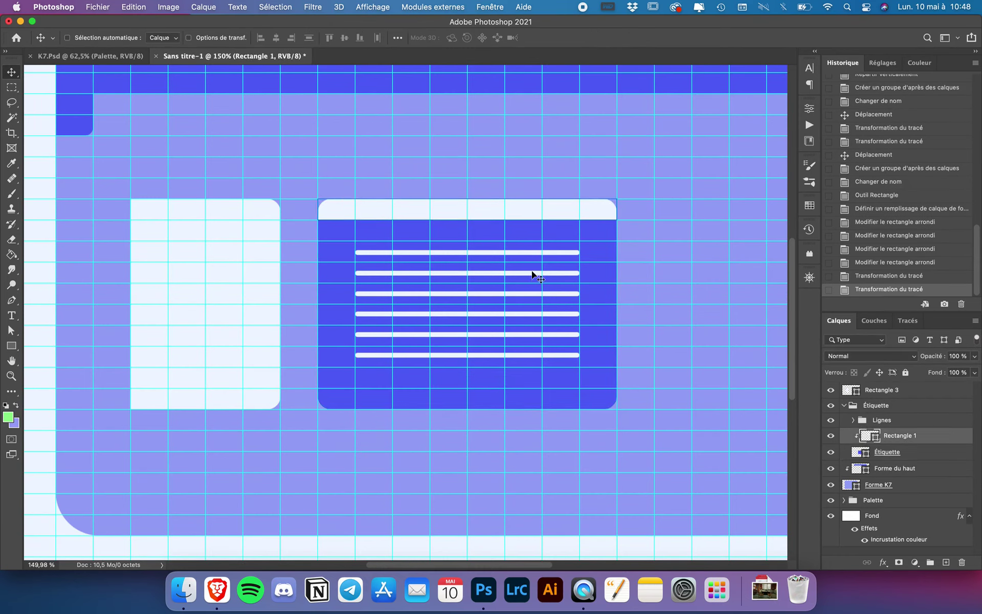
pyautogui.click(882, 420)
pyautogui.moveTo(533, 285); pyautogui.dragTo(533, 295)
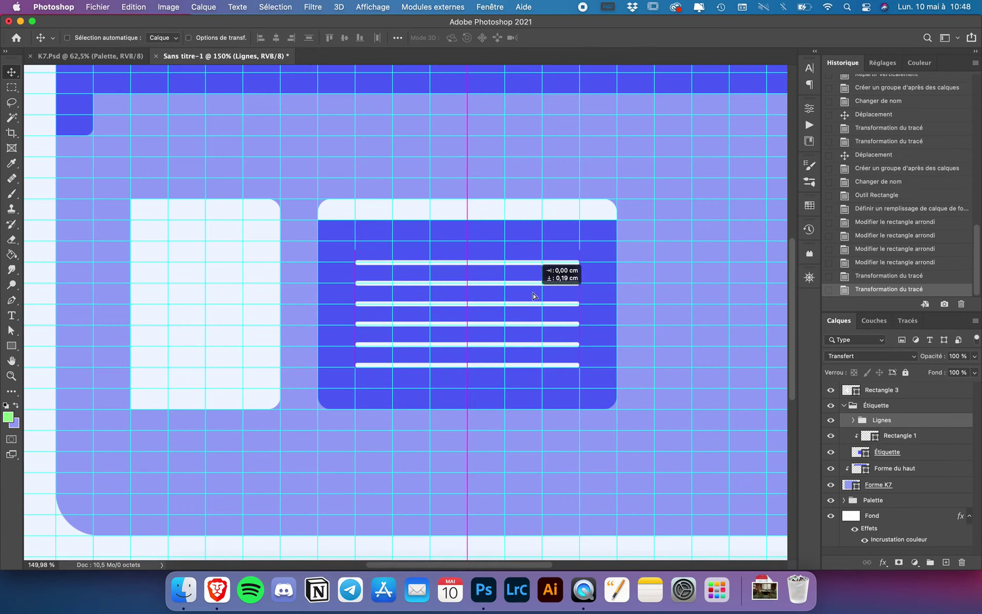
pyautogui.click(845, 405)
pyautogui.hscroll(-3, 313, 272)
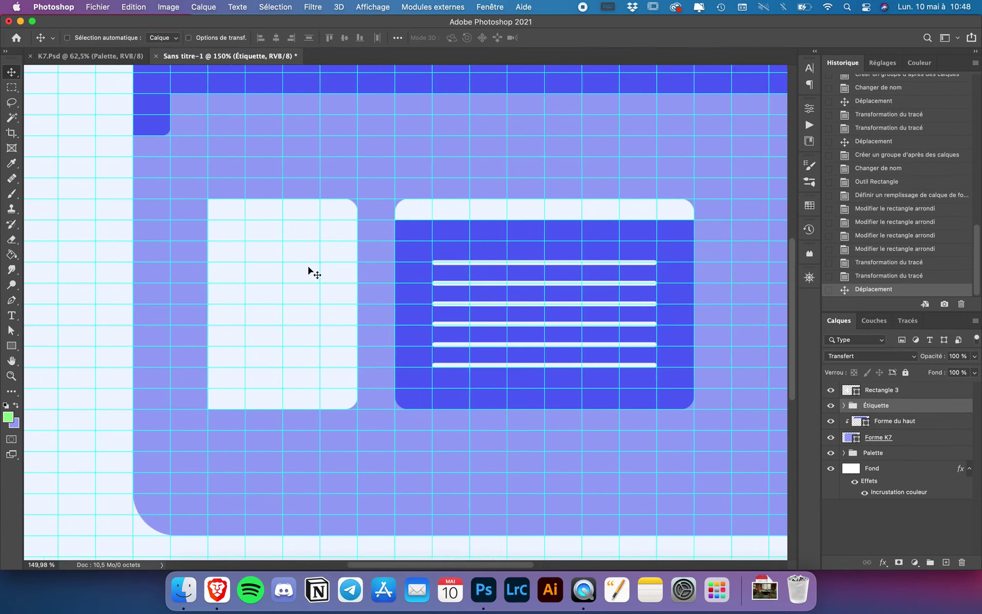
pyautogui.hscroll(-1, 313, 272)
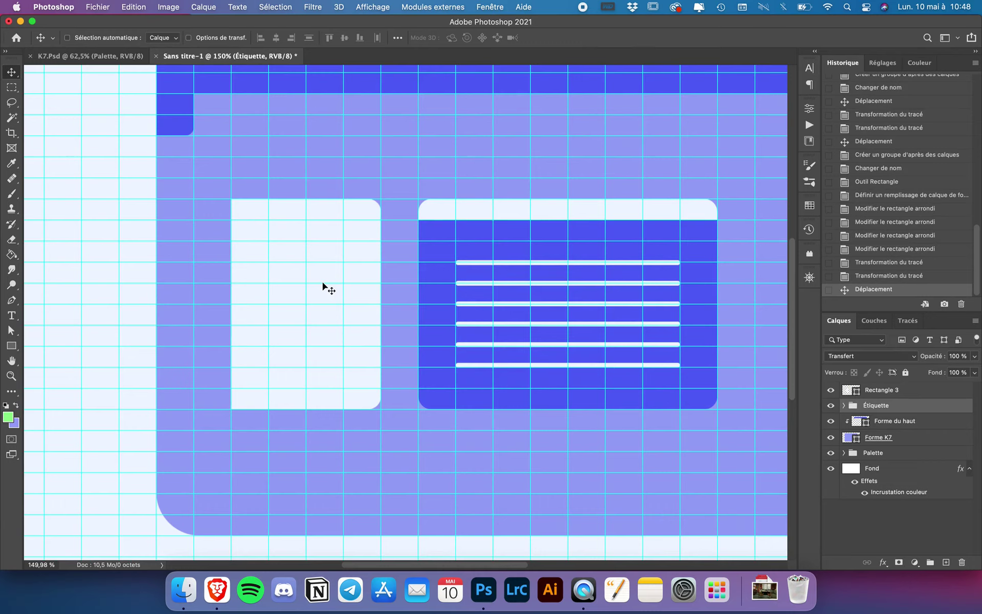
pyautogui.click(916, 395)
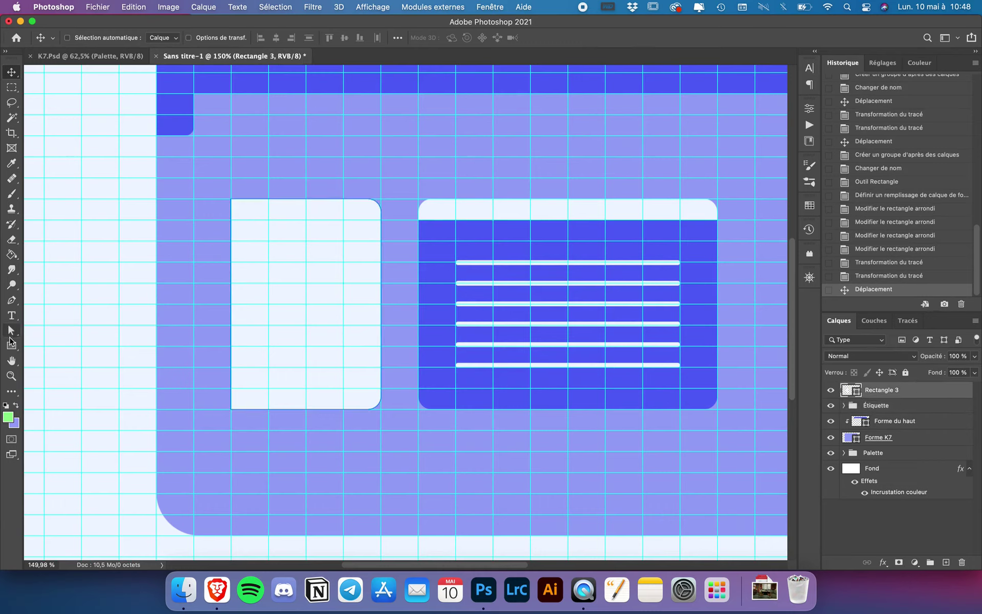
# Add an anchor point at the middle of Rectangle 3's left edge with the Pen tool.
pyautogui.click(11, 300)
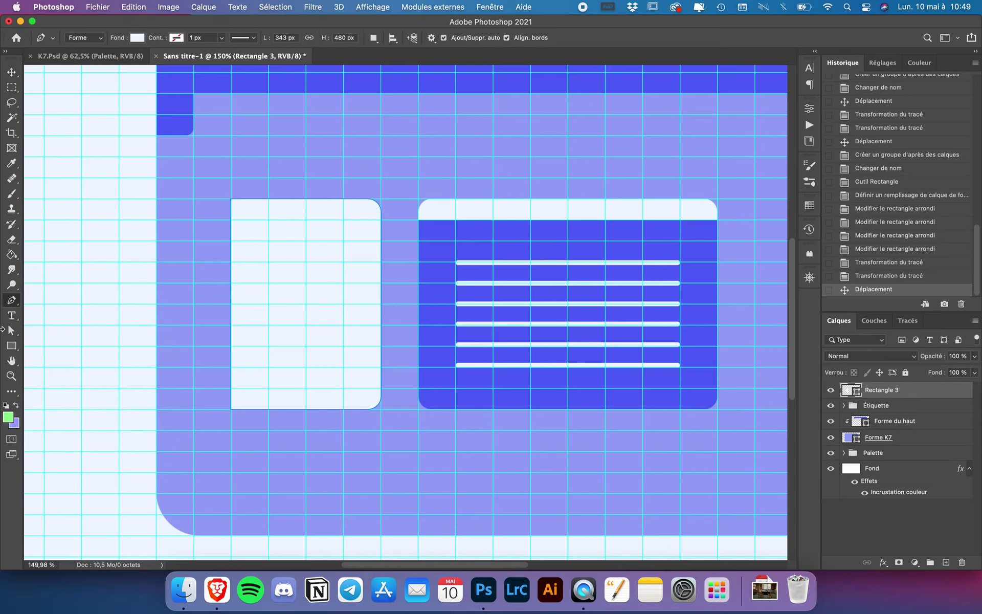
pyautogui.click(12, 330)
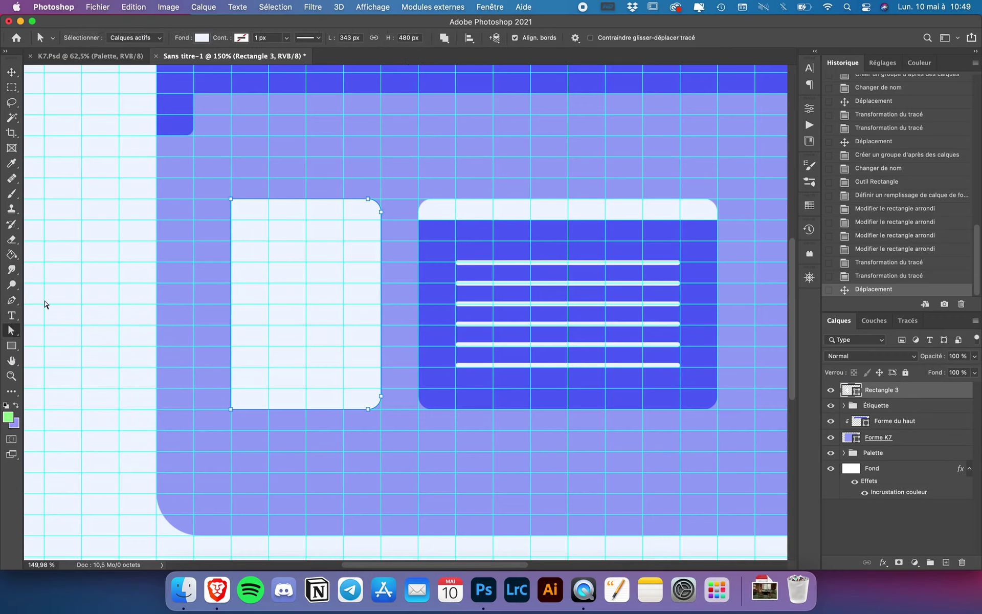
pyautogui.rightClick(11, 333)
pyautogui.click(56, 333)
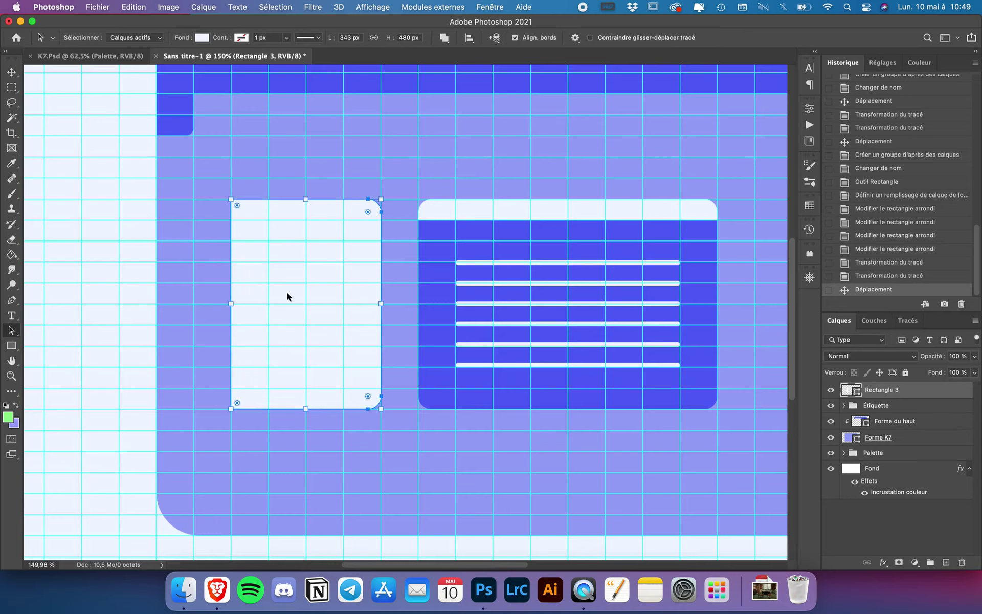
pyautogui.click(12, 300)
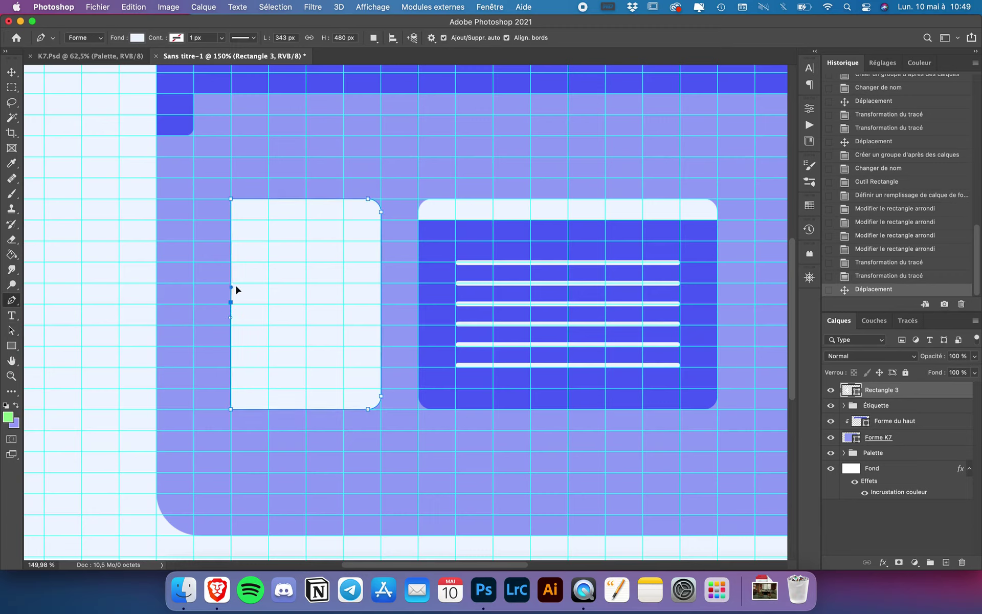
pyautogui.moveTo(231, 288)
pyautogui.mouseDown()
pyautogui.moveTo(219, 253)
pyautogui.moveTo(215, 262)
pyautogui.moveTo(263, 253)
pyautogui.moveTo(231, 220)
pyautogui.mouseUp()
pyautogui.moveTo(229, 201); pyautogui.dragTo(230, 200)
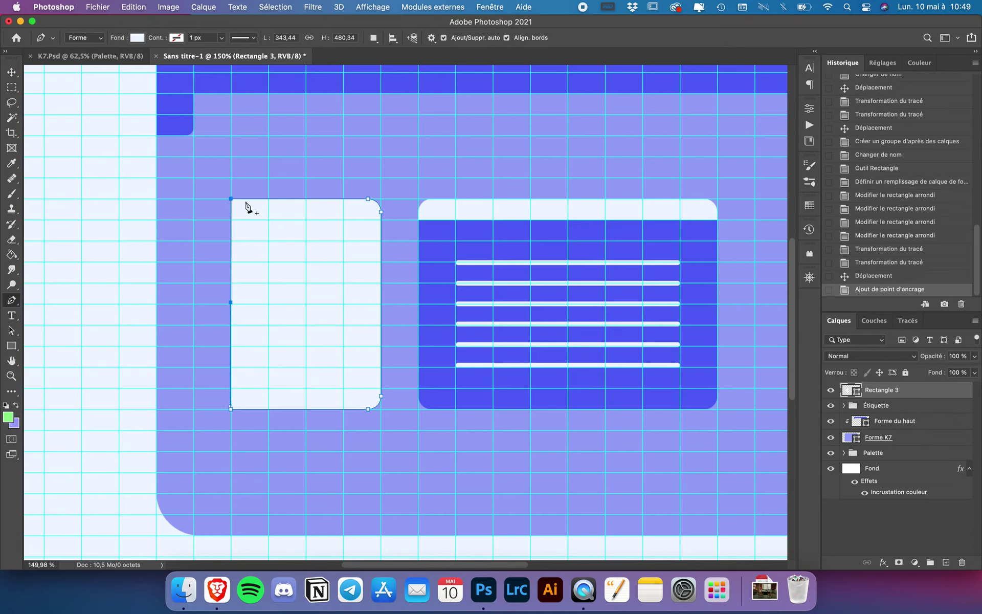
pyautogui.click(12, 330)
# Undo the added left-edge anchor point on Rectangle 3.
pyautogui.click(68, 337)
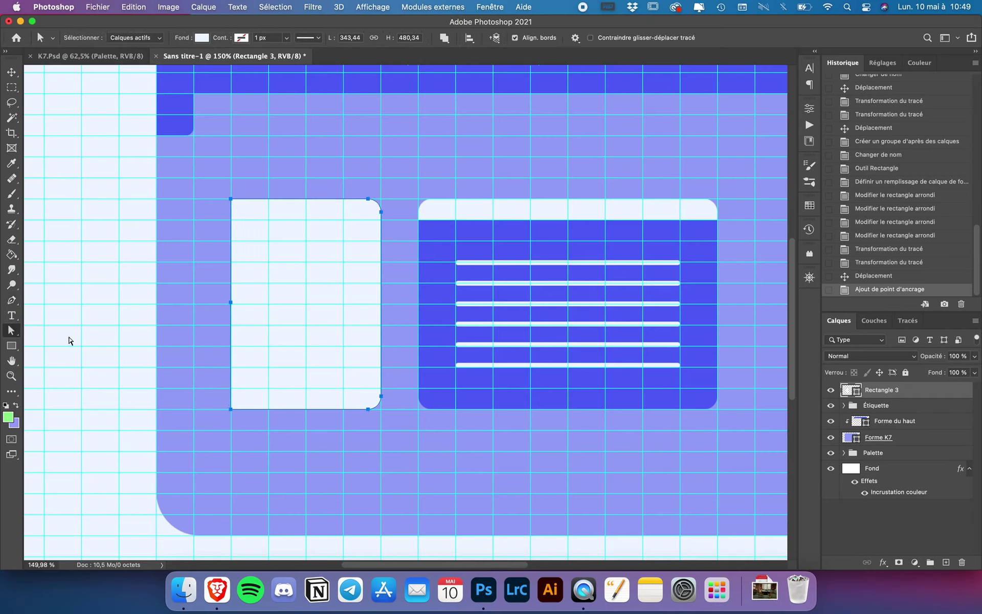
pyautogui.scroll(3, 206, 306)
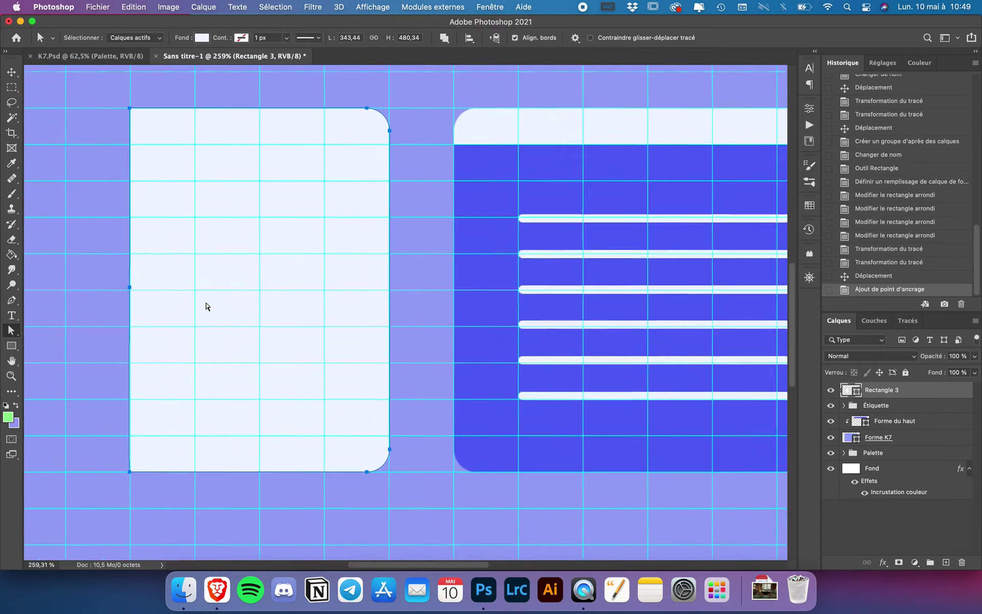
pyautogui.scroll(3, 207, 307)
pyautogui.scroll(2, 206, 307)
pyautogui.scroll(5, 206, 262)
pyautogui.hscroll(-3, 210, 259)
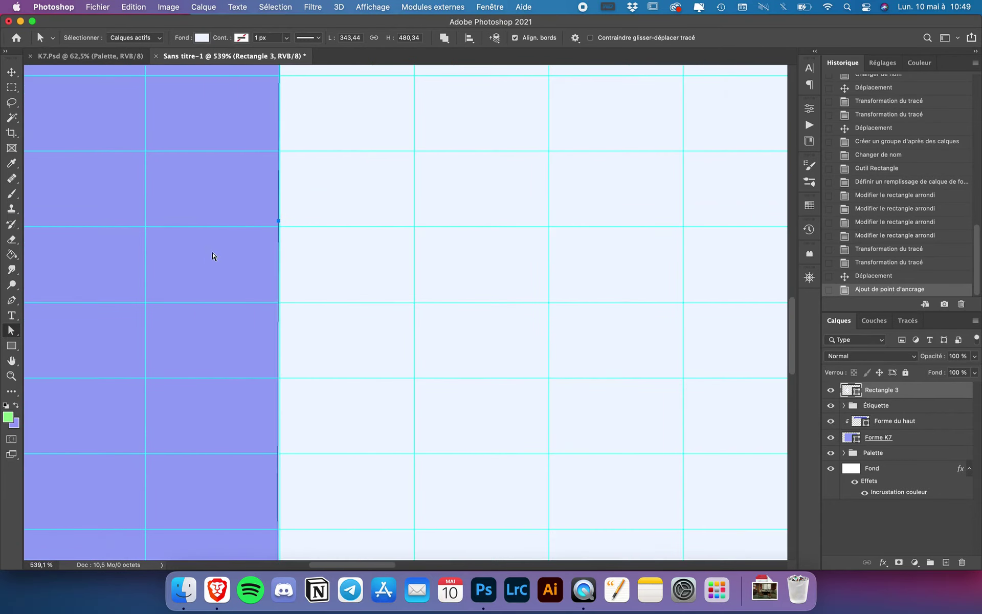
pyautogui.press('super+z')
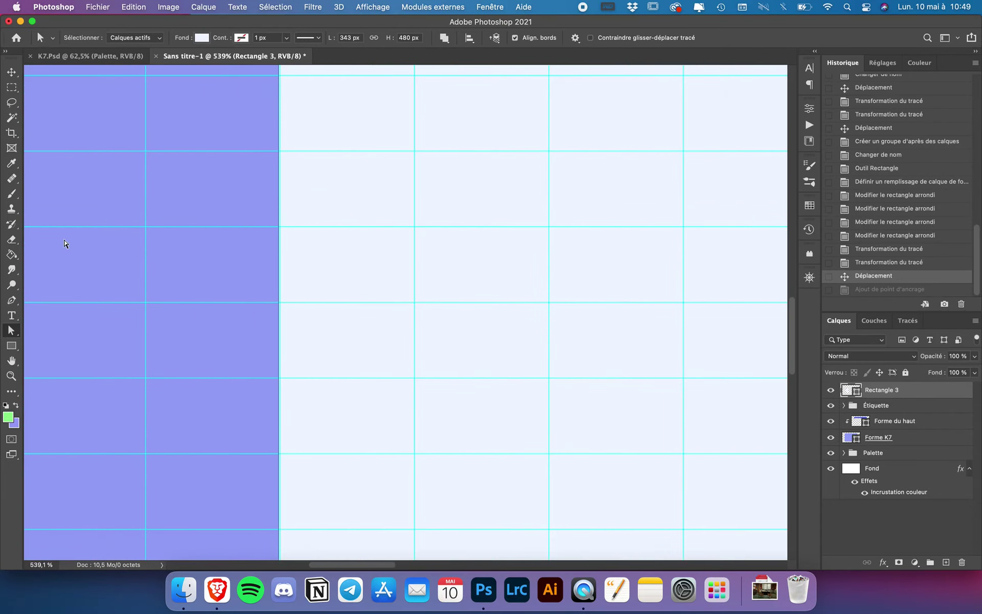
pyautogui.press('p')
pyautogui.scroll(4, 257, 211)
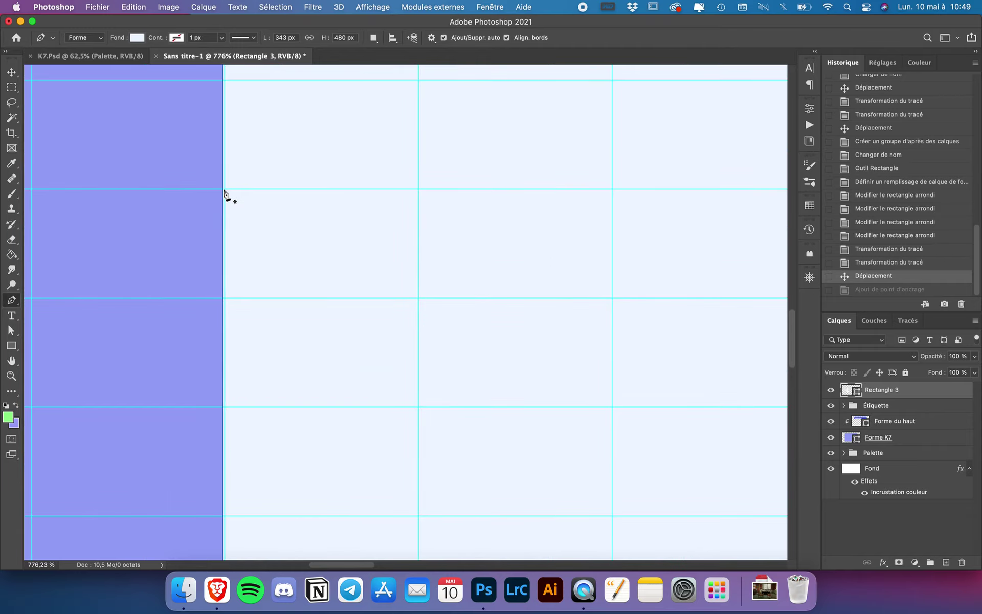
pyautogui.scroll(5, 224, 193)
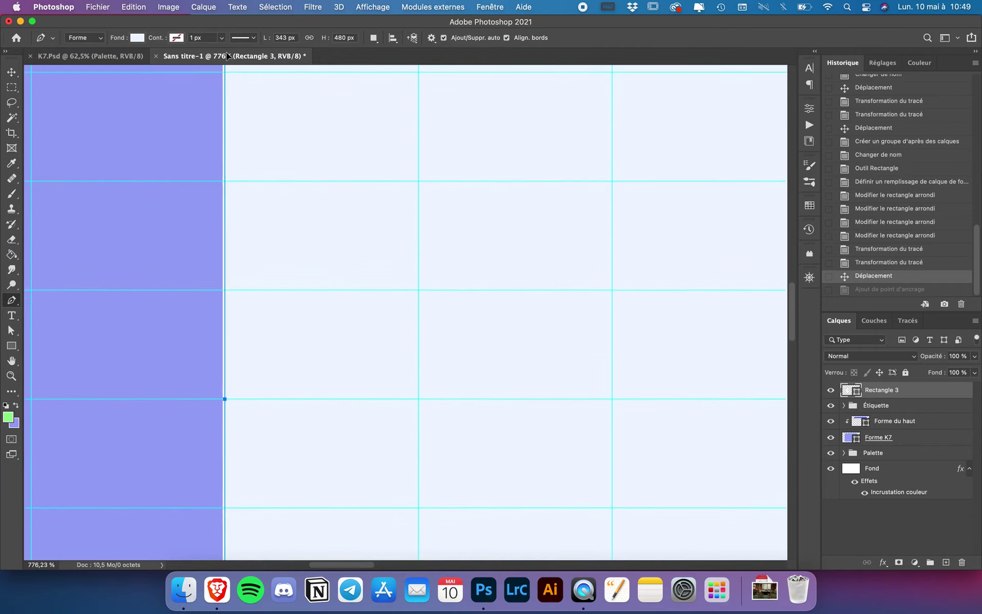
pyautogui.scroll(5, 227, 92)
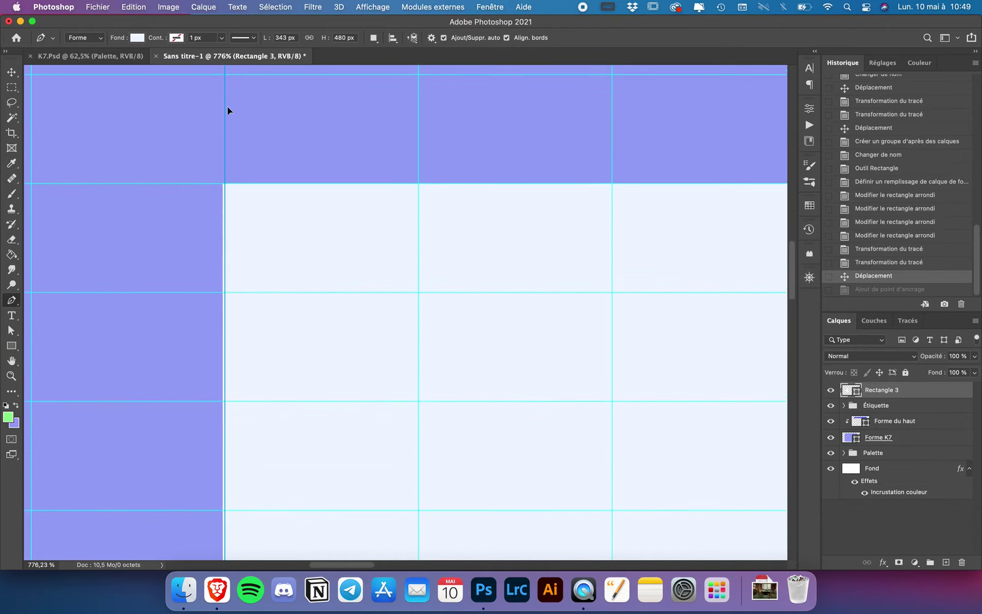
# Remove the stray Forme 1 vertical line shape beside the light rectangle.
pyautogui.click(226, 190)
pyautogui.scroll(-3, 228, 314)
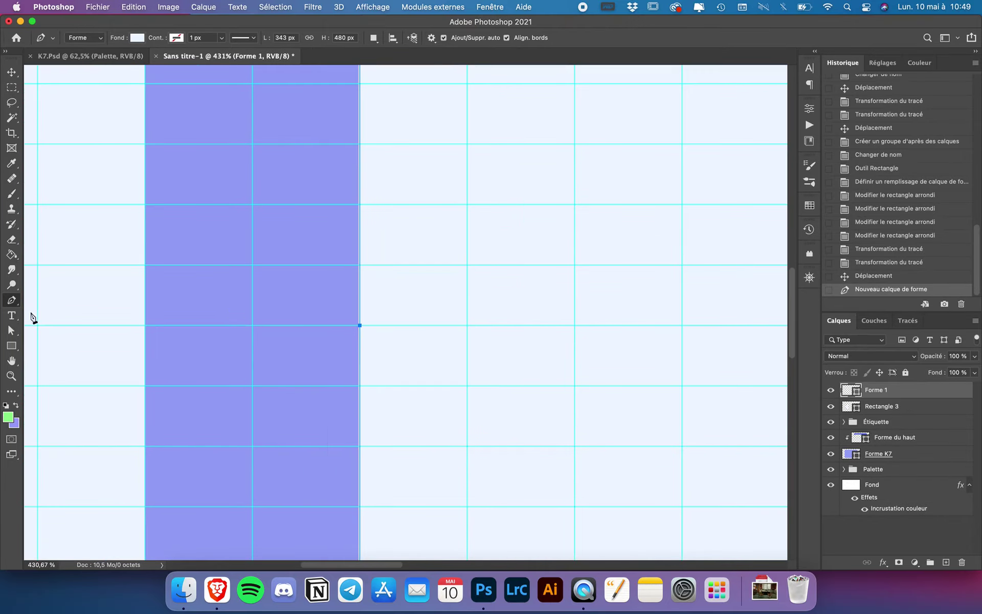
pyautogui.click(11, 330)
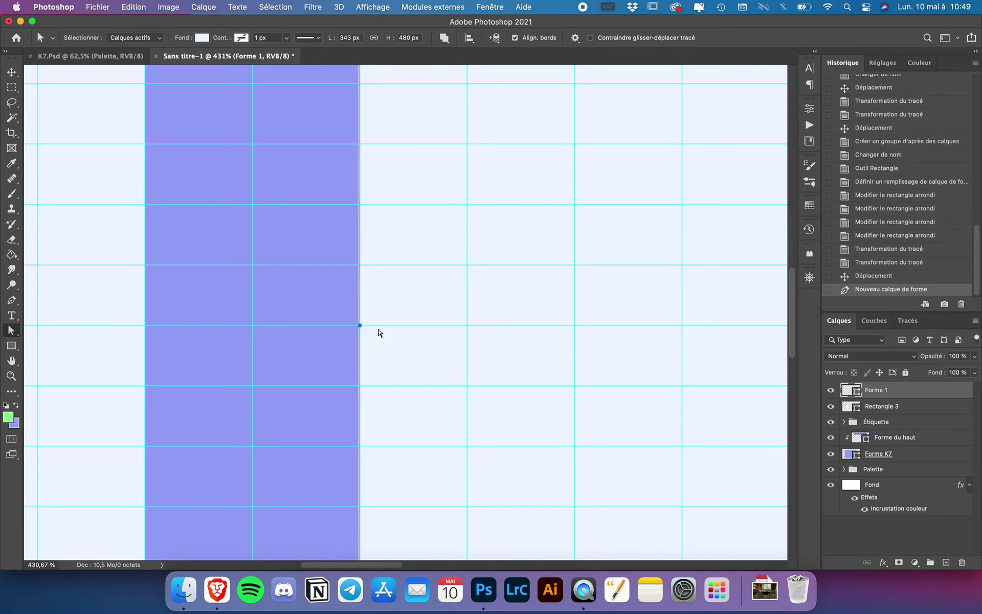
pyautogui.moveTo(359, 325); pyautogui.dragTo(320, 329)
pyautogui.scroll(-2, 320, 329)
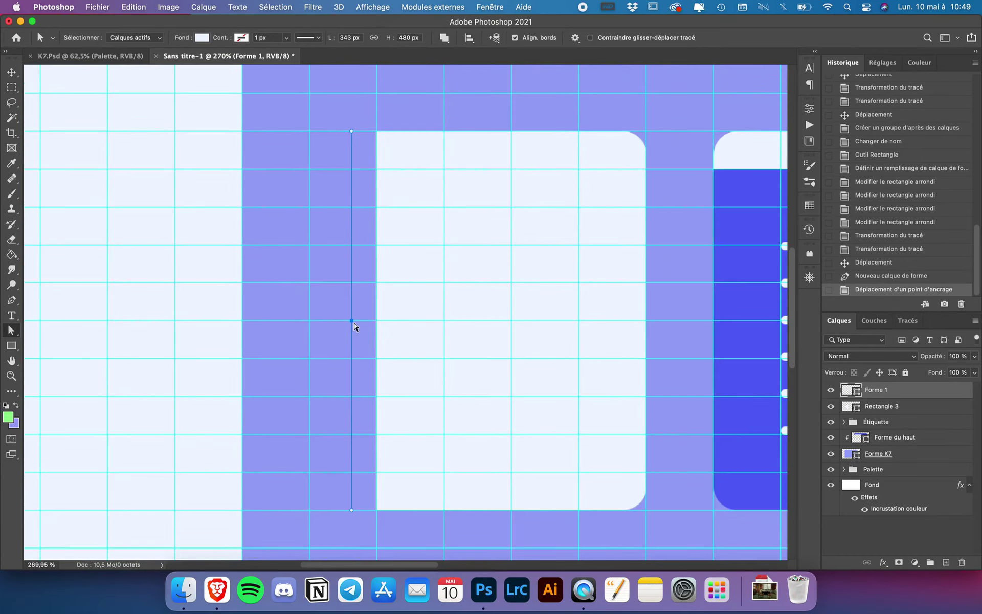
pyautogui.press('BackSpace')
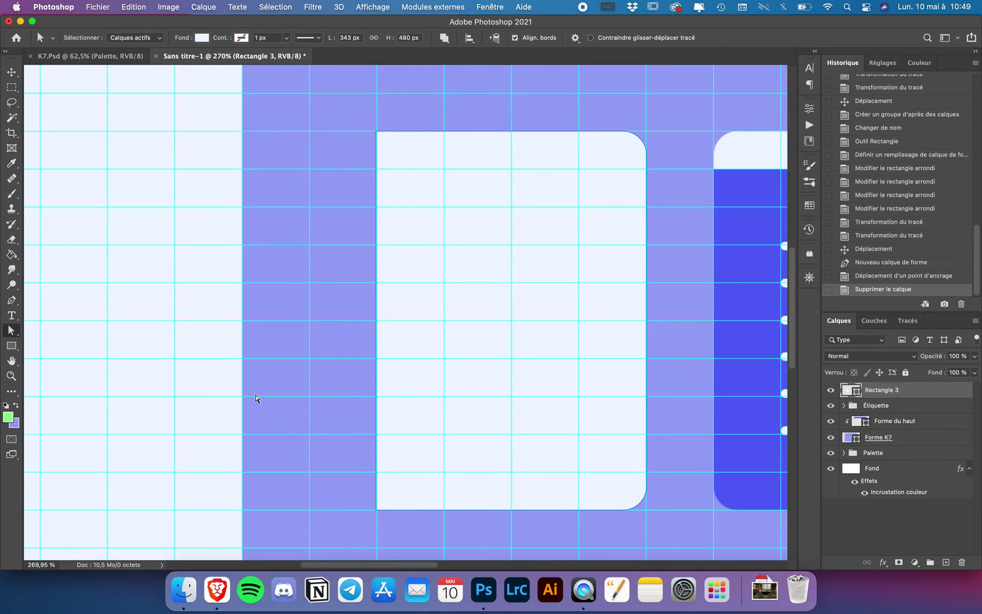
# With the Pen, place a new anchor at the midpoint of Rectangle 3's straight left edge.
pyautogui.scroll(2, 369, 351)
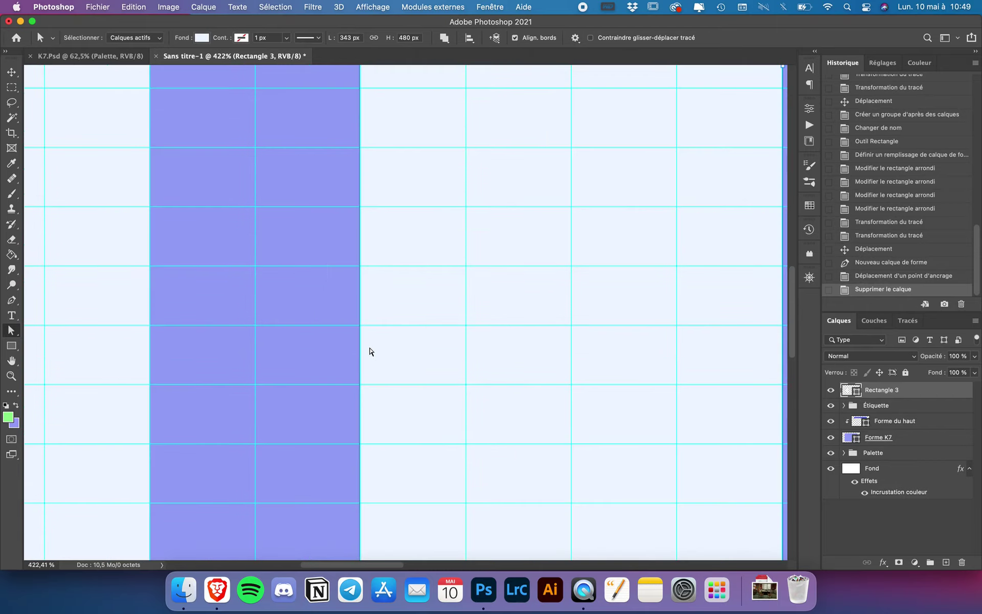
pyautogui.scroll(-1, 369, 350)
pyautogui.scroll(-1, 369, 350)
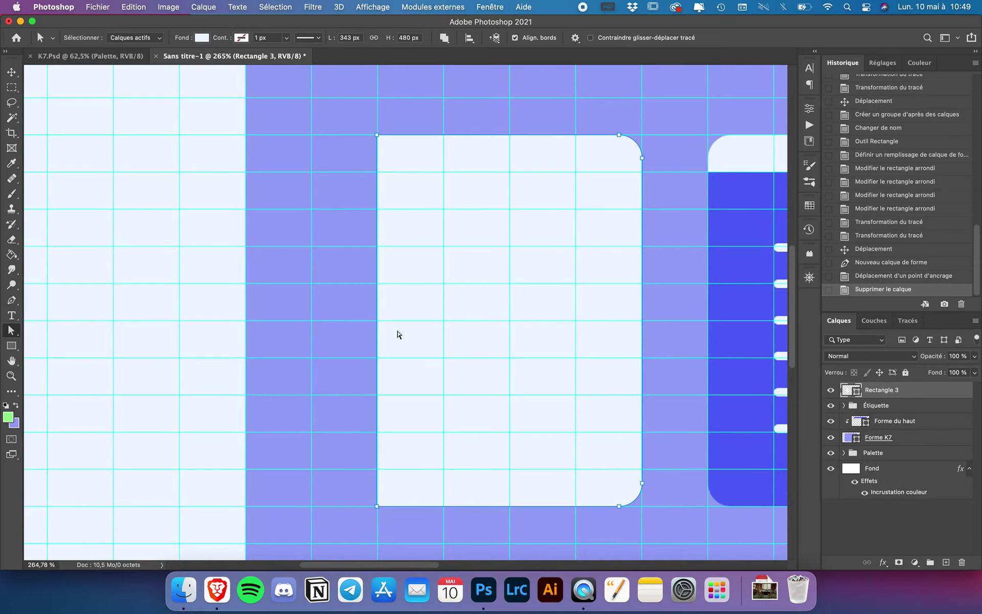
pyautogui.scroll(1, 368, 345)
pyautogui.scroll(-1, 368, 345)
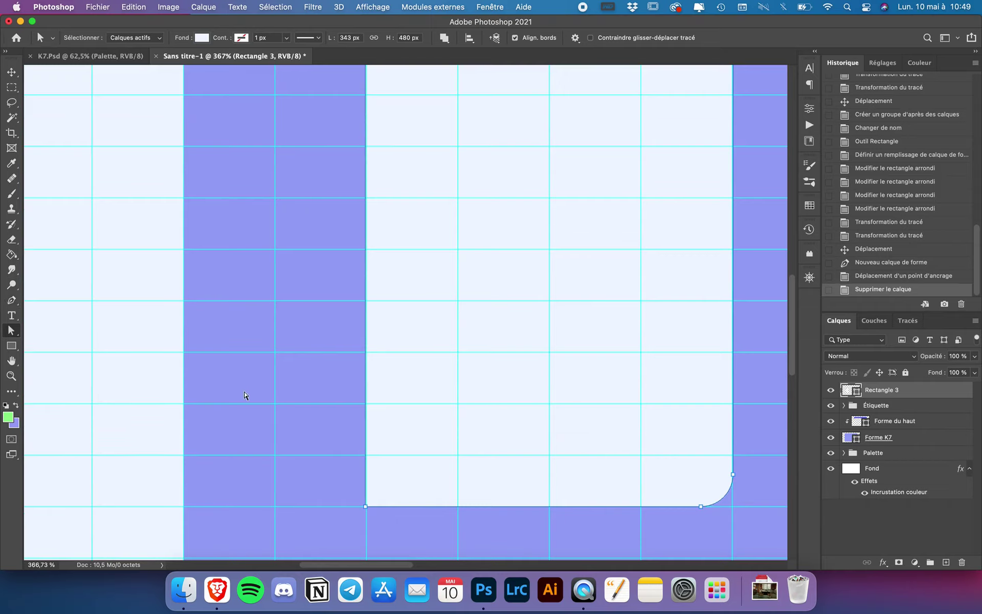
pyautogui.scroll(2, 244, 395)
pyautogui.scroll(-1, 241, 397)
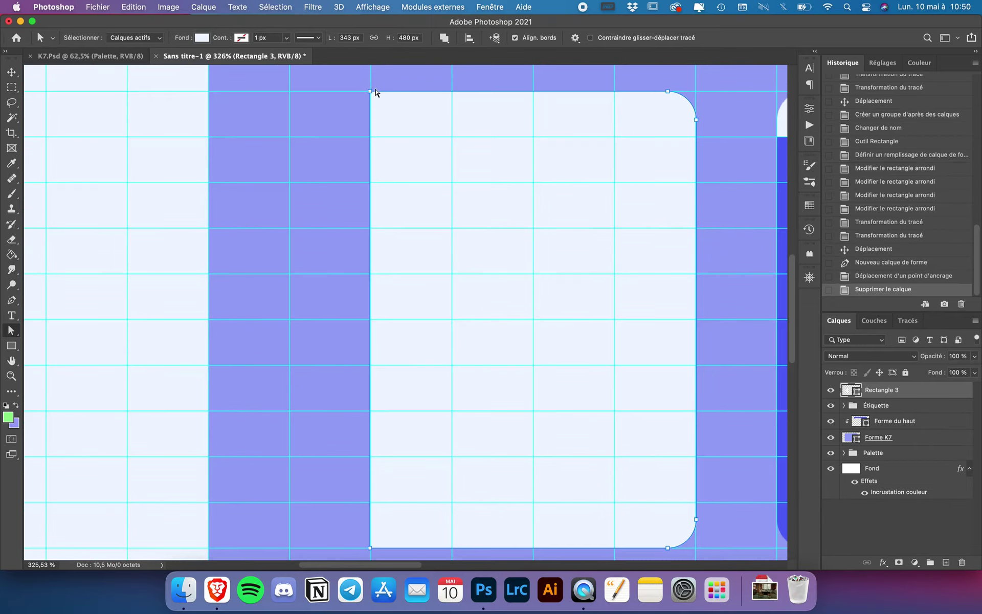
pyautogui.click(12, 300)
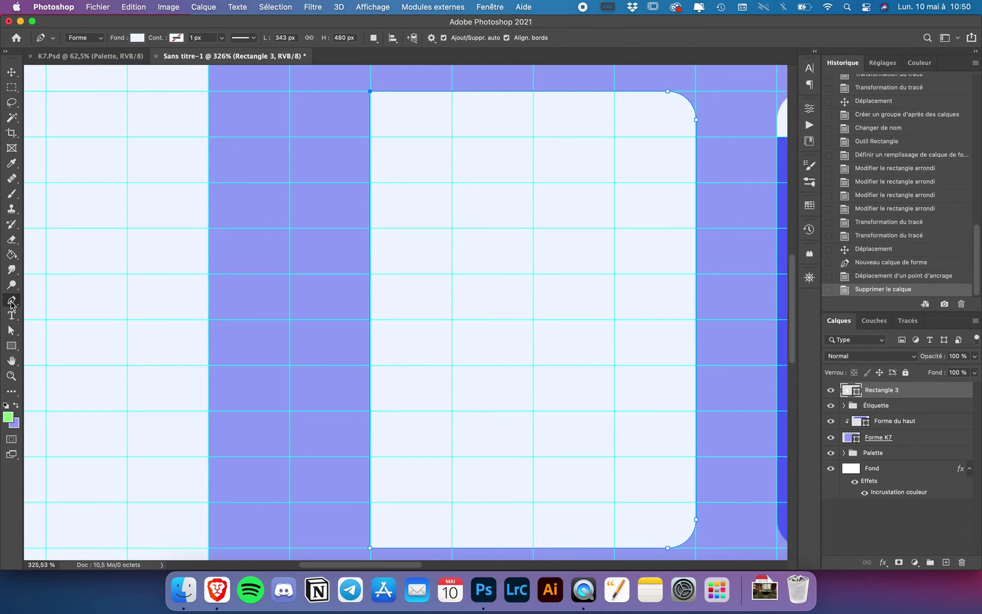
pyautogui.moveTo(371, 319); pyautogui.dragTo(369, 95)
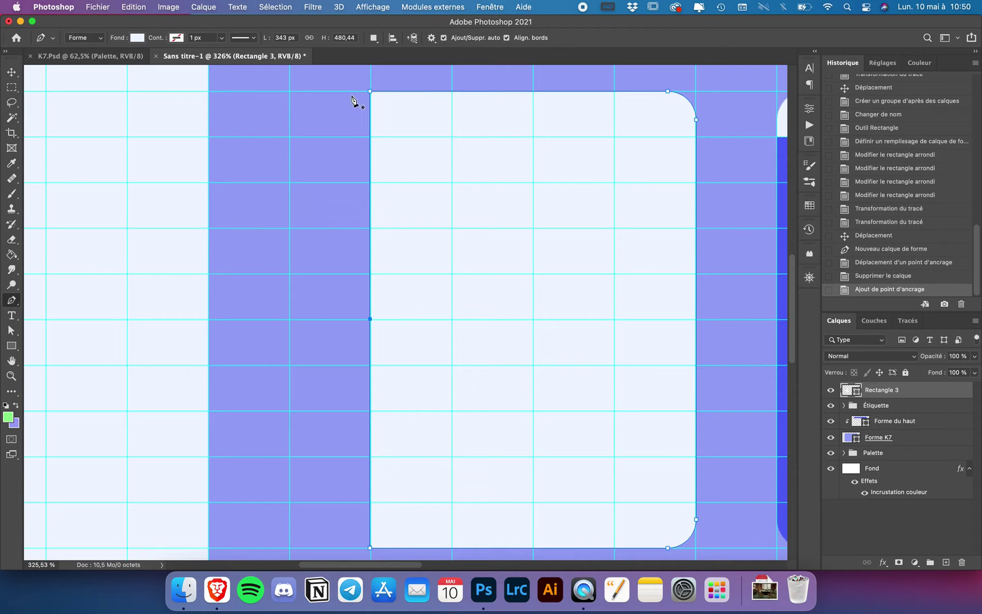
# Pull the new left anchor outward to the guide, bending the left edge into a curve.
pyautogui.click(12, 332)
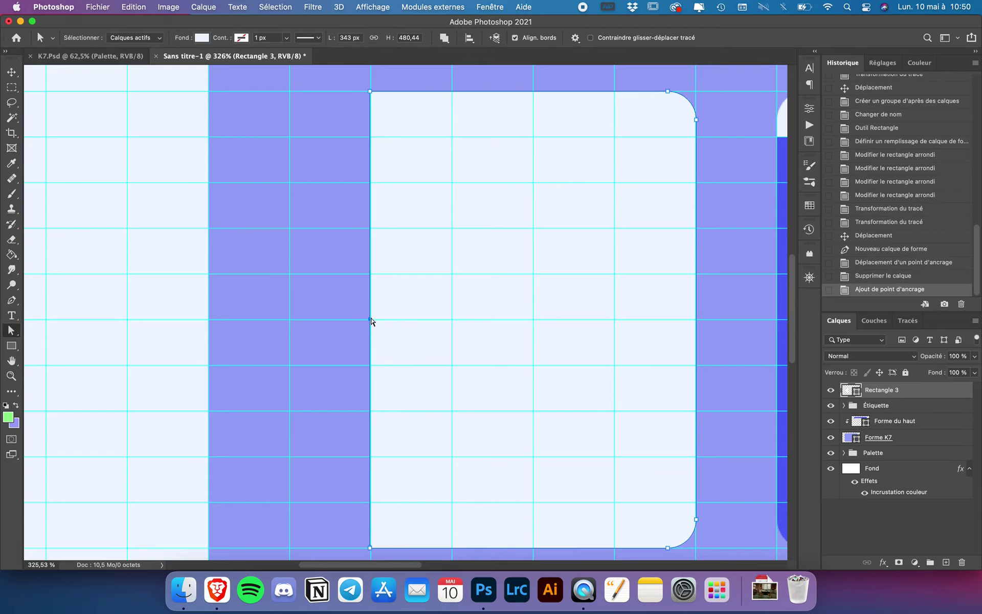
pyautogui.moveTo(370, 320); pyautogui.dragTo(290, 323)
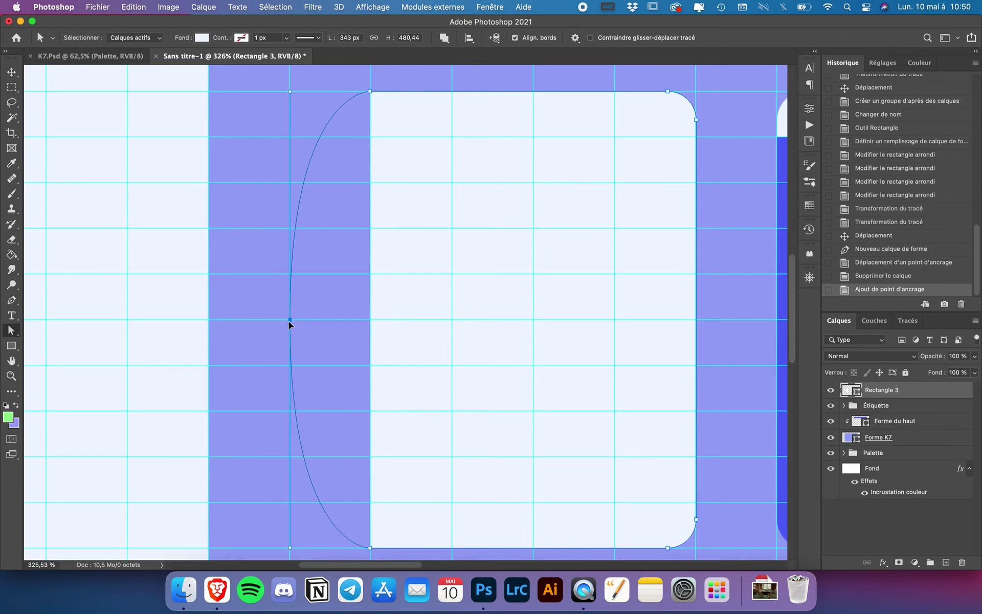
pyautogui.moveTo(289, 324); pyautogui.dragTo(213, 326)
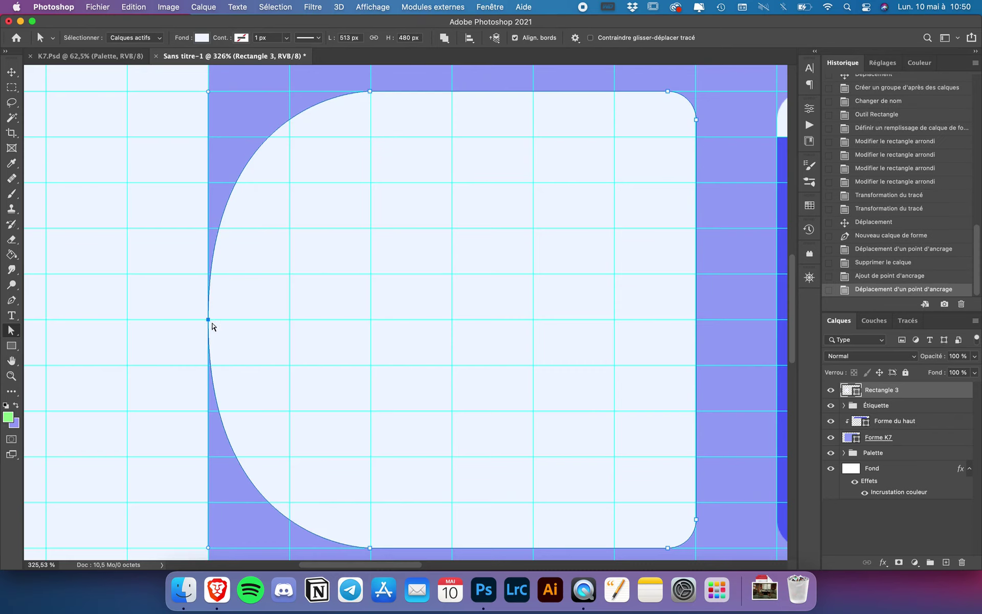
pyautogui.click(118, 323)
pyautogui.scroll(-5, 119, 323)
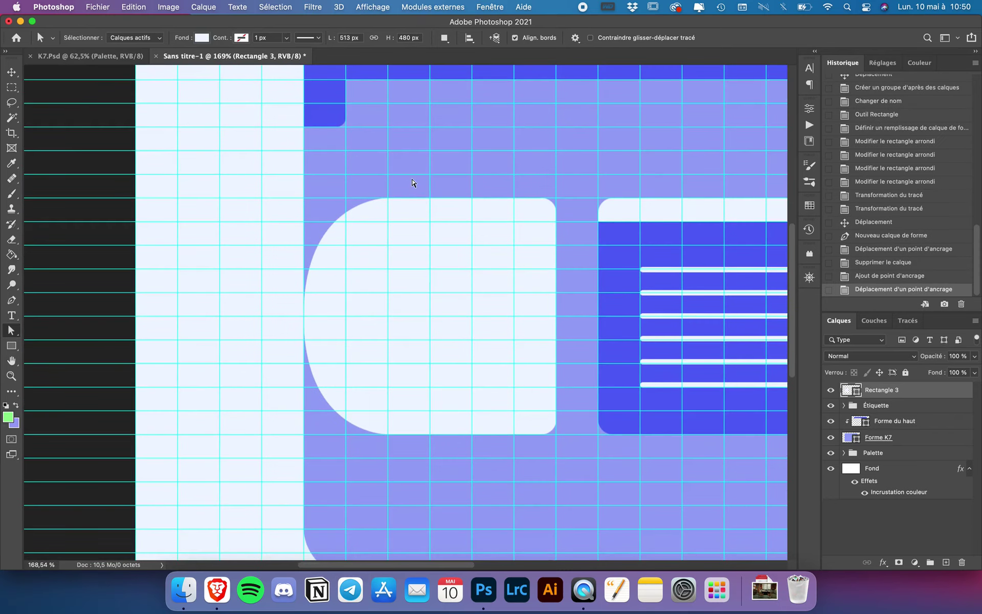
# Shift the curve's top, bottom and leftmost anchors right to refine the rounded bulge.
pyautogui.rightClick(9, 331)
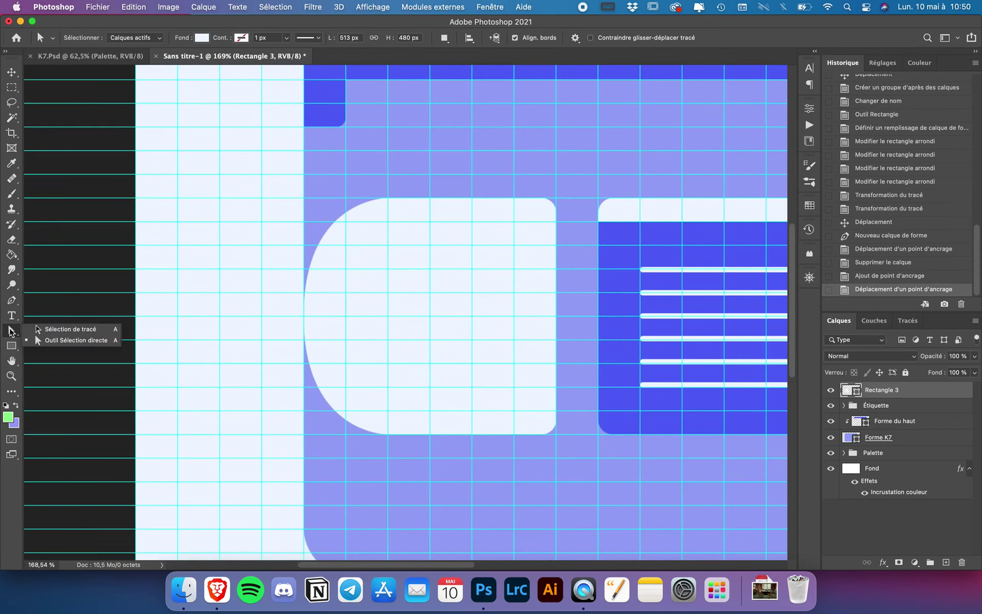
pyautogui.click(63, 341)
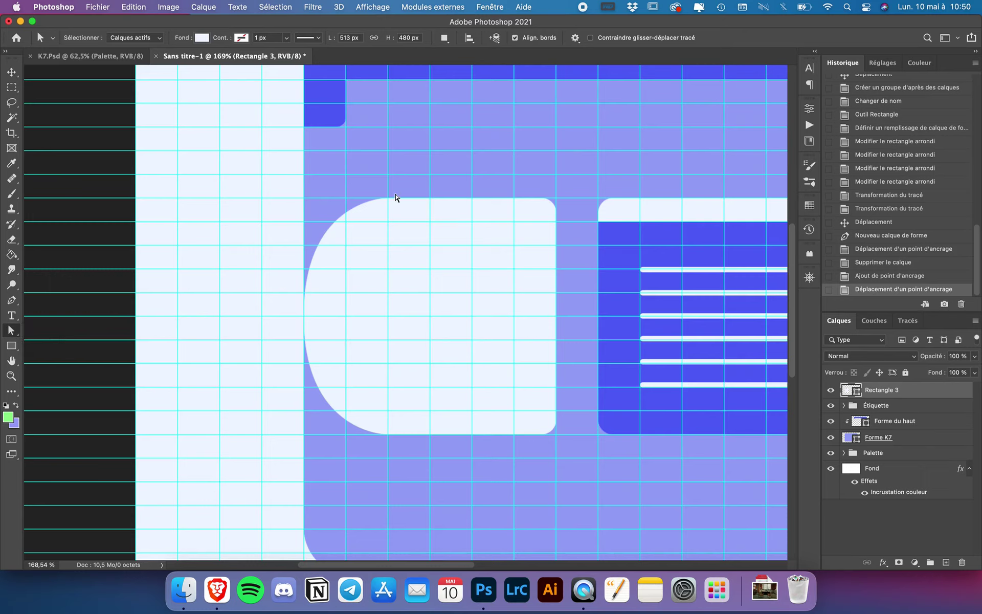
pyautogui.moveTo(404, 183); pyautogui.dragTo(380, 460)
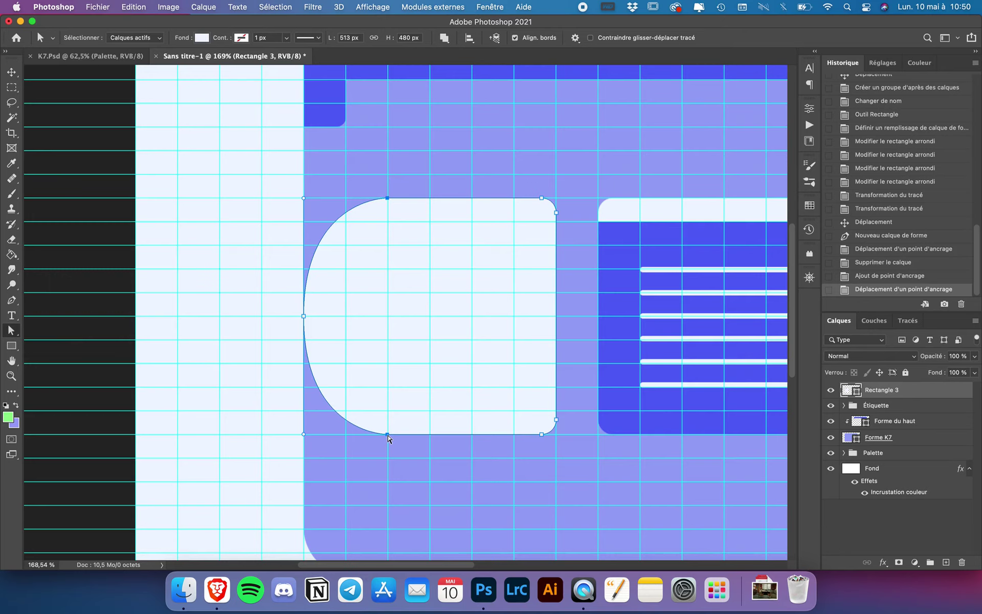
pyautogui.moveTo(387, 435); pyautogui.dragTo(429, 436)
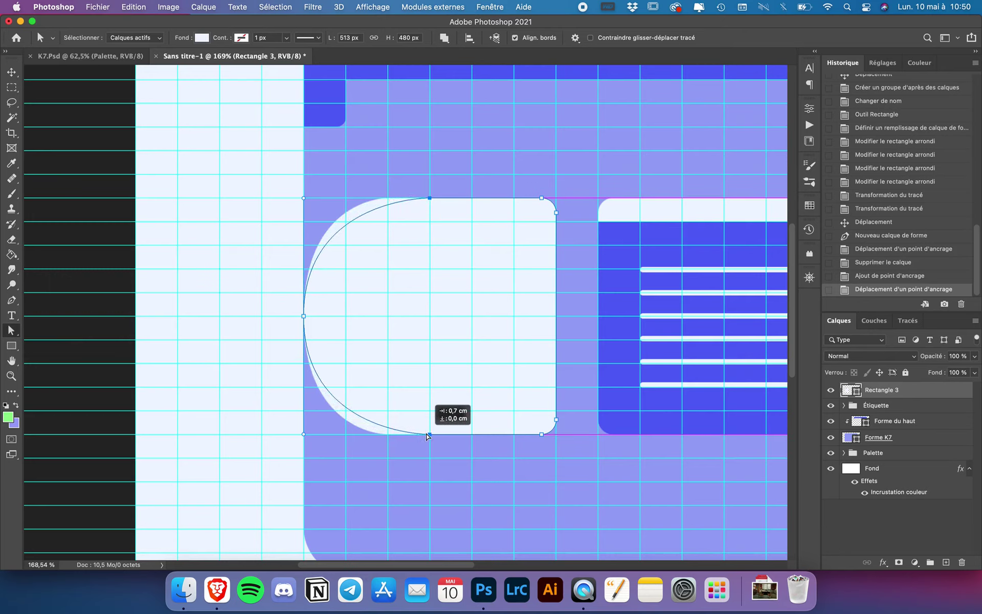
pyautogui.moveTo(428, 435); pyautogui.dragTo(428, 434)
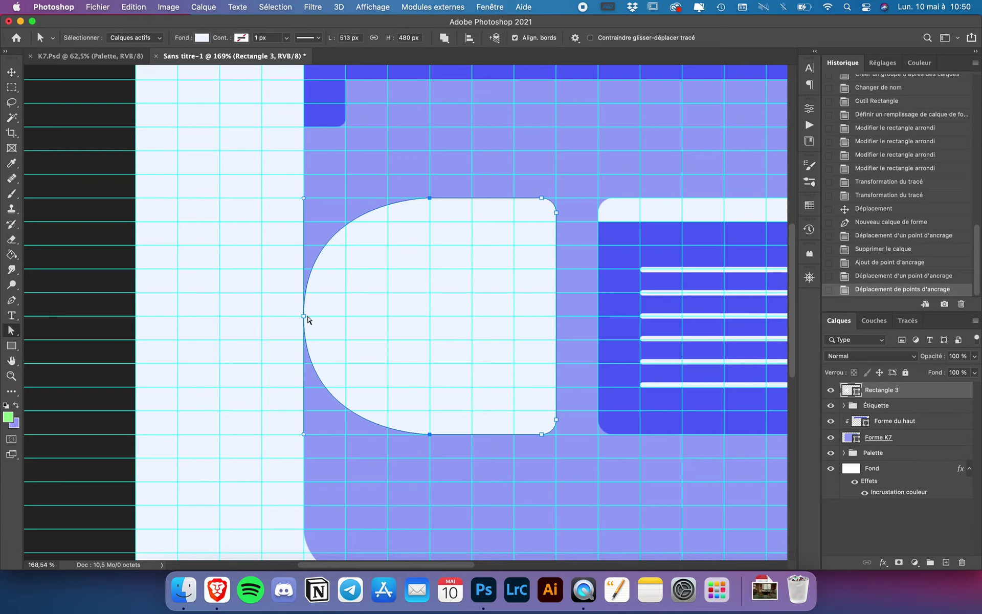
pyautogui.moveTo(304, 318); pyautogui.dragTo(347, 318)
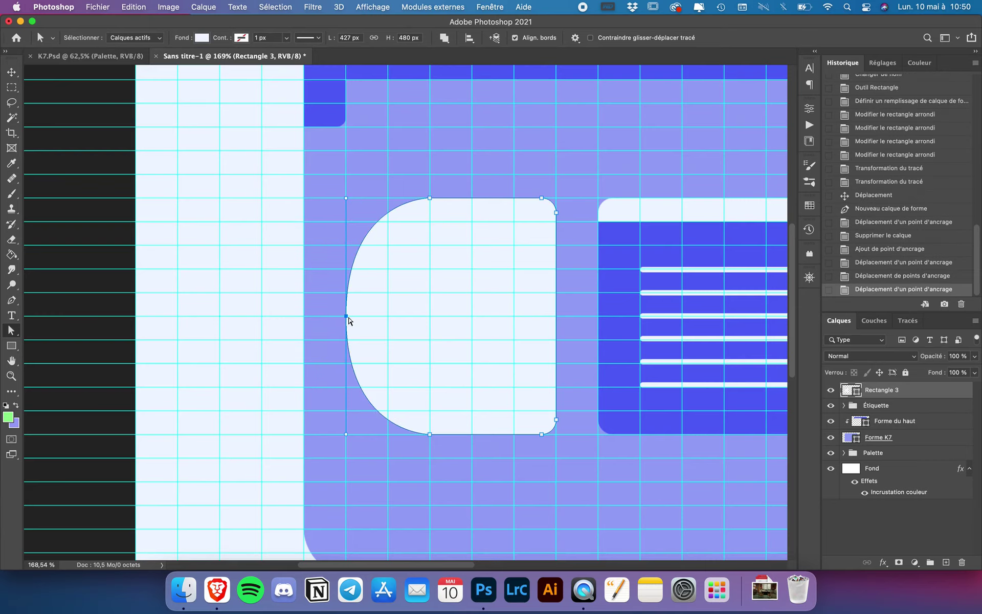
pyautogui.click(328, 317)
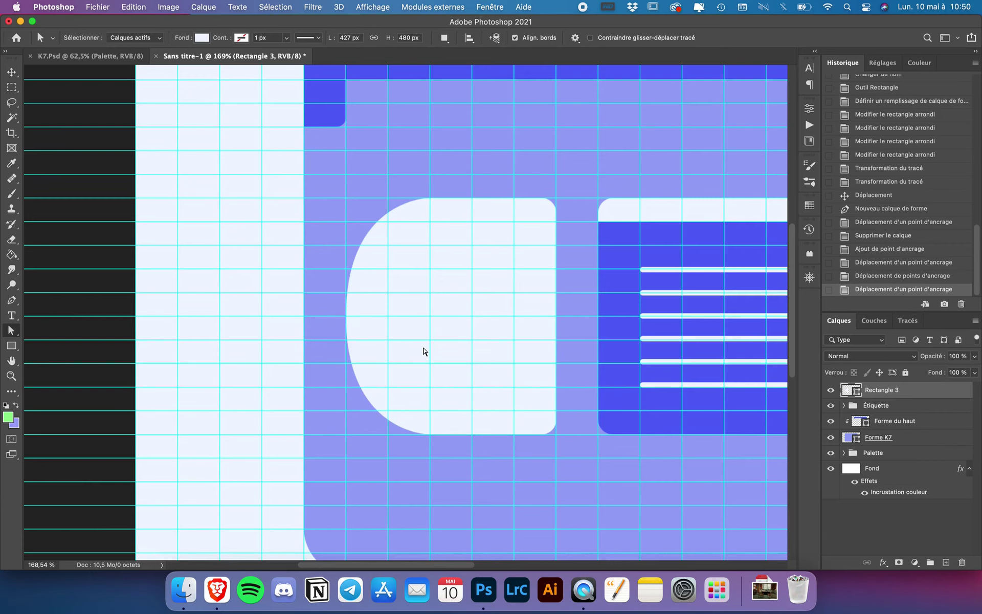
pyautogui.scroll(-3, 423, 351)
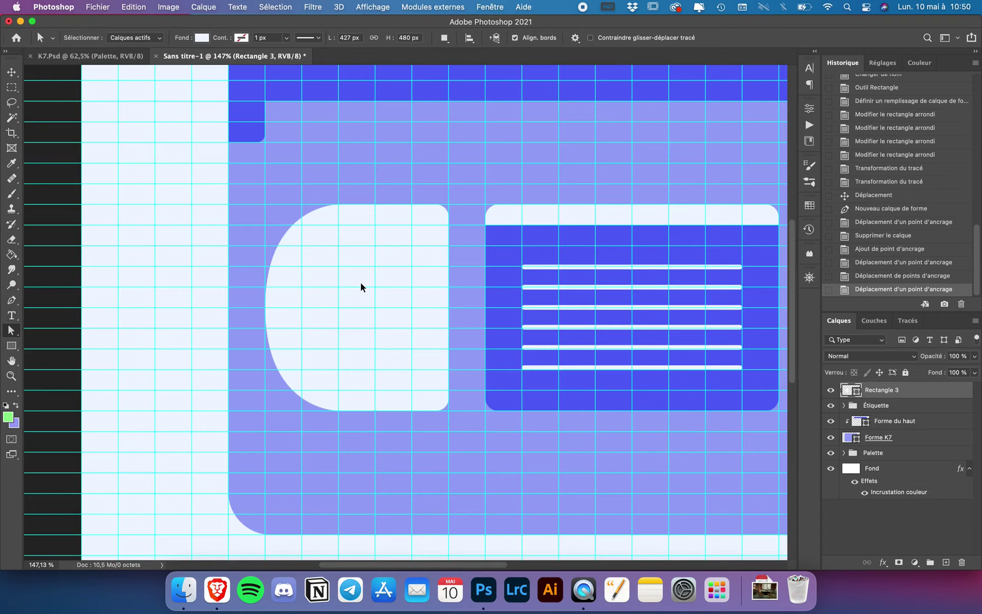
# Preview the reshaped left reel window with the guides hidden, then show them again.
pyautogui.hotkey('ctrl', ';')
pyautogui.scroll(-3, 219, 330)
pyautogui.scroll(-3, 219, 330)
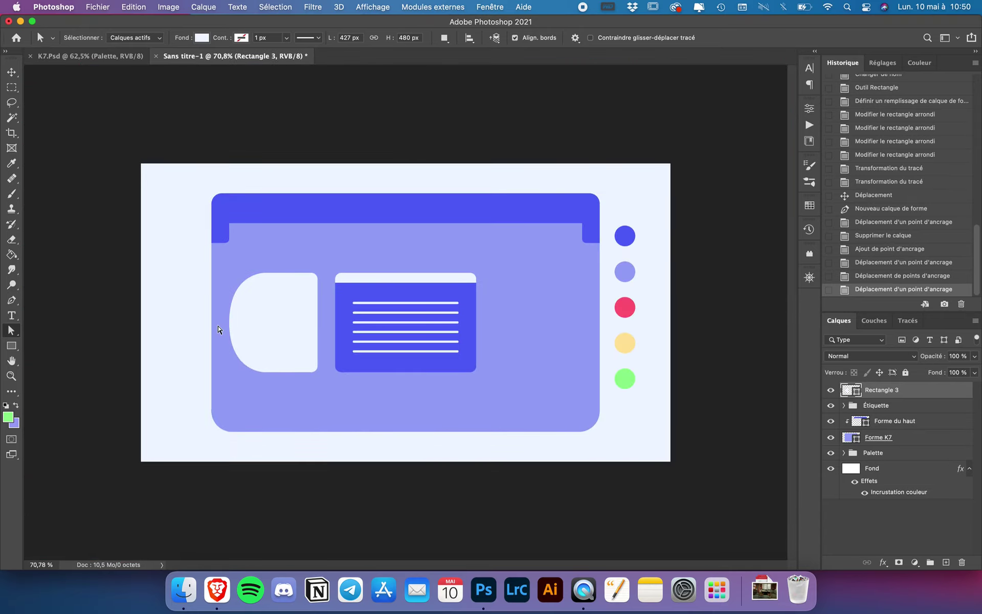
pyautogui.scroll(2, 219, 330)
pyautogui.scroll(3, 219, 330)
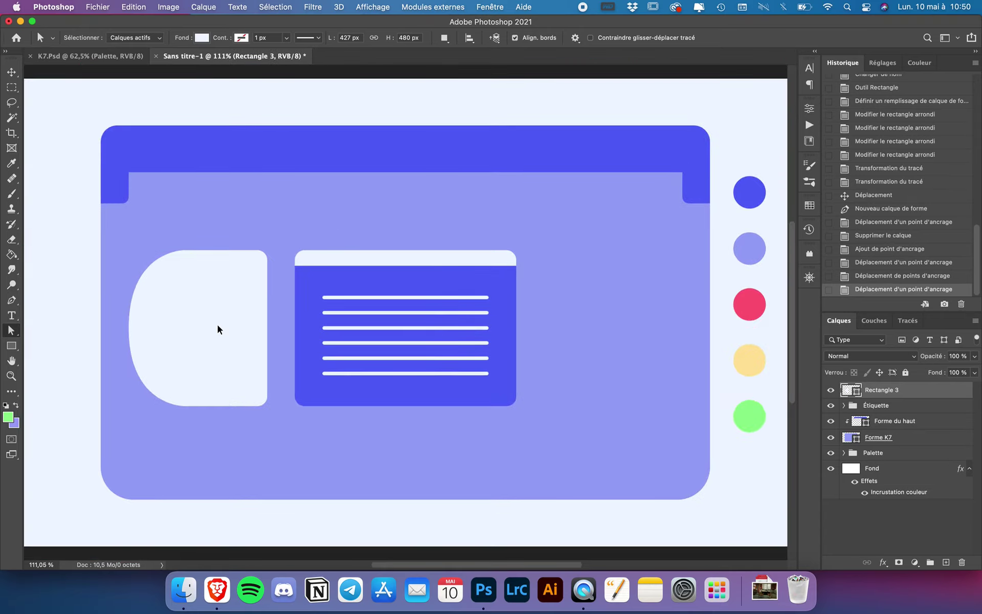
pyautogui.hotkey('ctrl', ';')
pyautogui.scroll(2, 219, 330)
pyautogui.hscroll(-3, 219, 330)
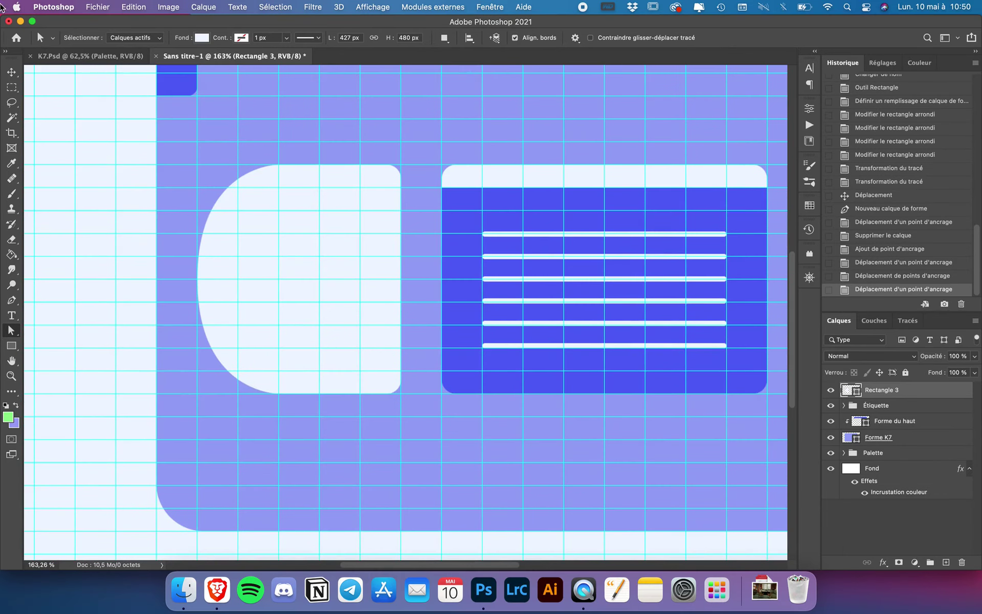
pyautogui.click(11, 72)
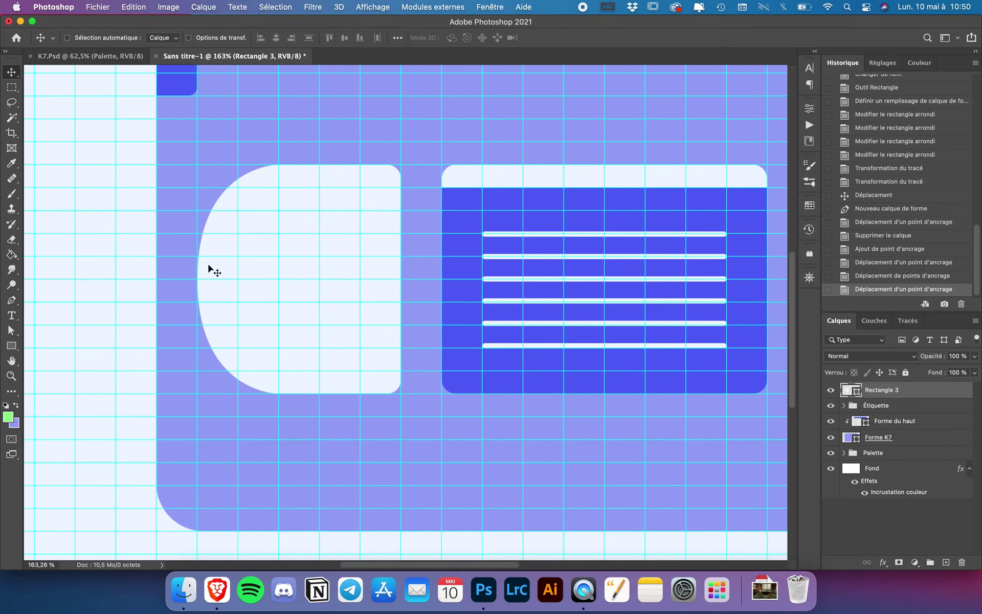
# Rename the curved Rectangle 3 layer inside the Étiquette group to 'Bande vidéo'.
pyautogui.click(924, 410)
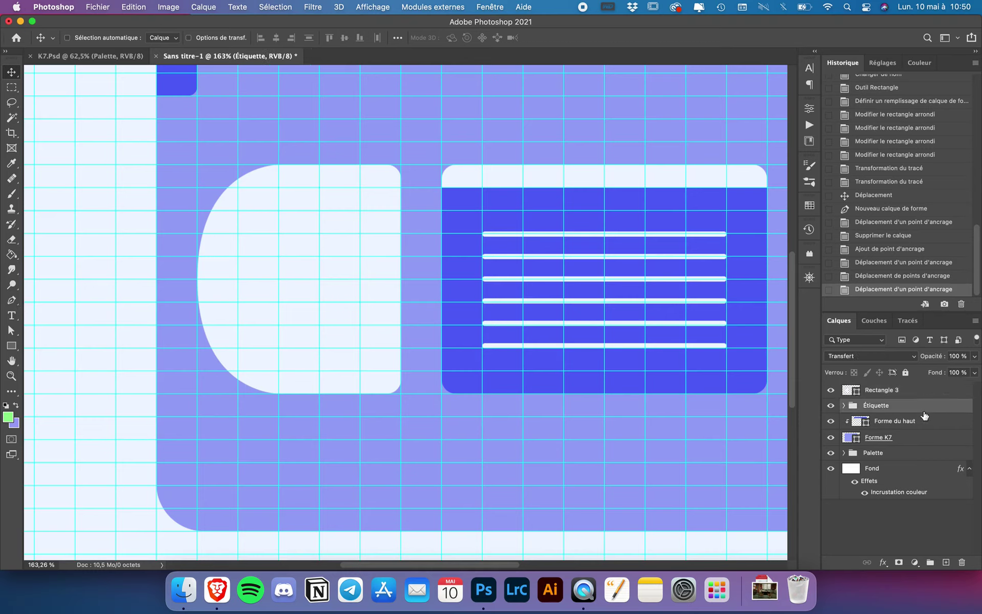
pyautogui.click(908, 394)
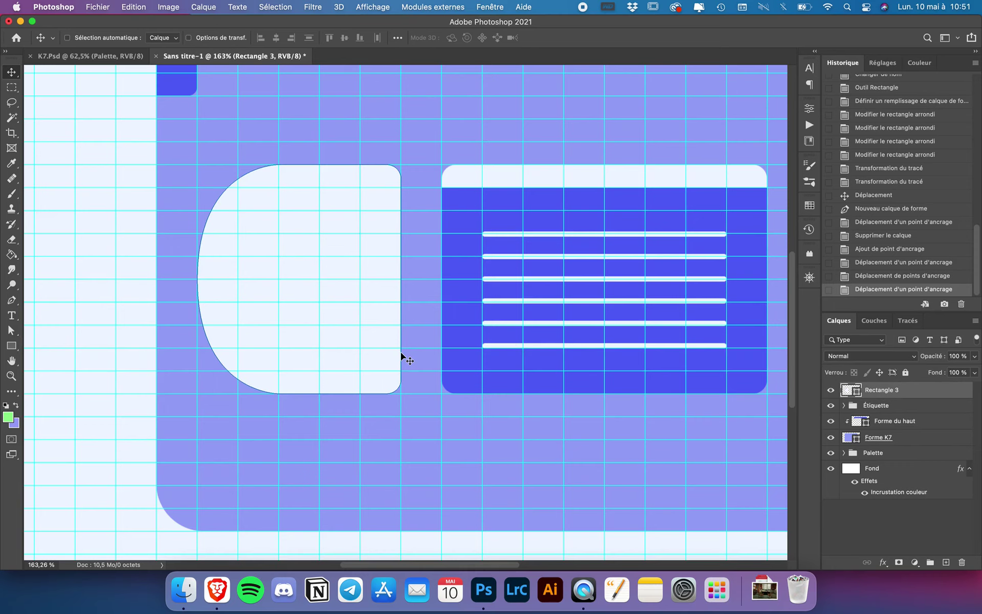
pyautogui.scroll(-2, 401, 357)
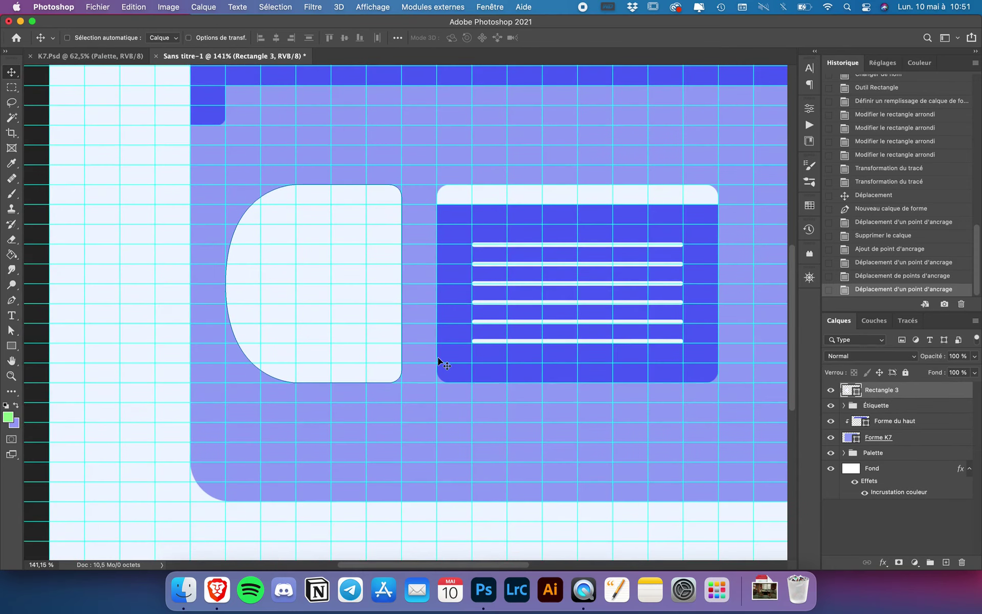
pyautogui.scroll(-1, 438, 357)
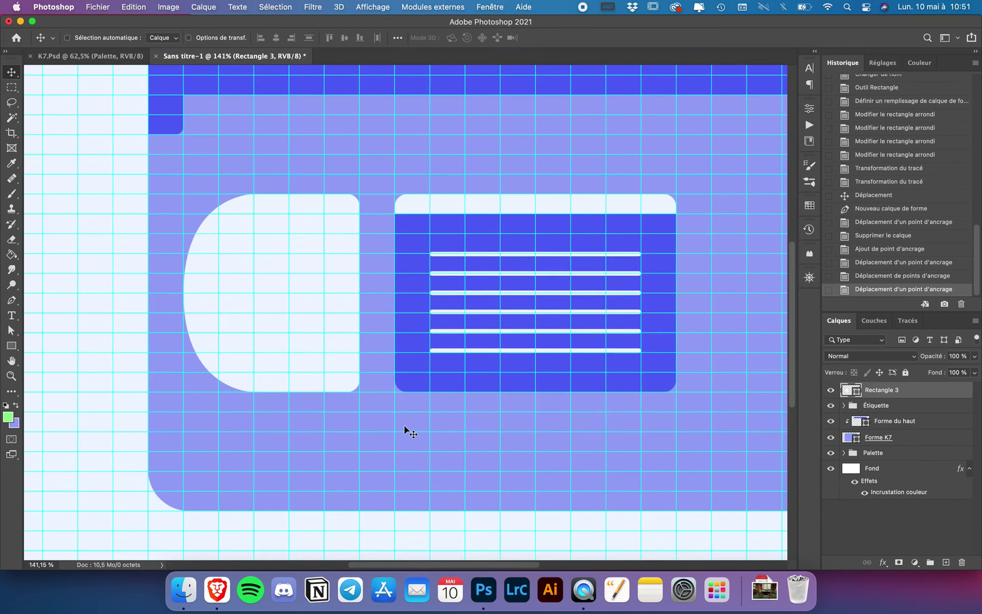
pyautogui.hscroll(-3, 404, 425)
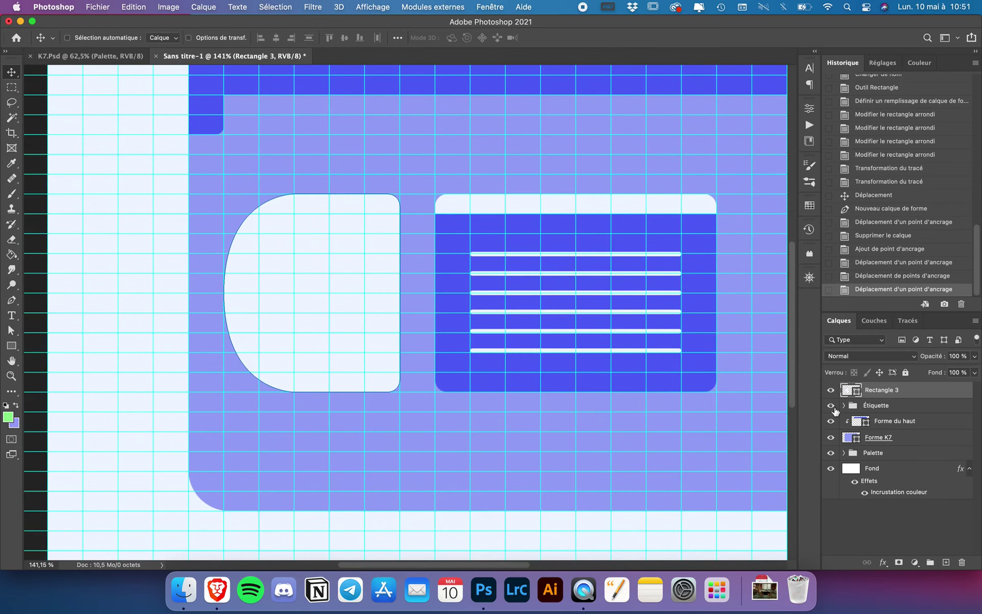
pyautogui.doubleClick(886, 390)
pyautogui.write('Bande vid')
pyautogui.write('éo')
pyautogui.press('Return')
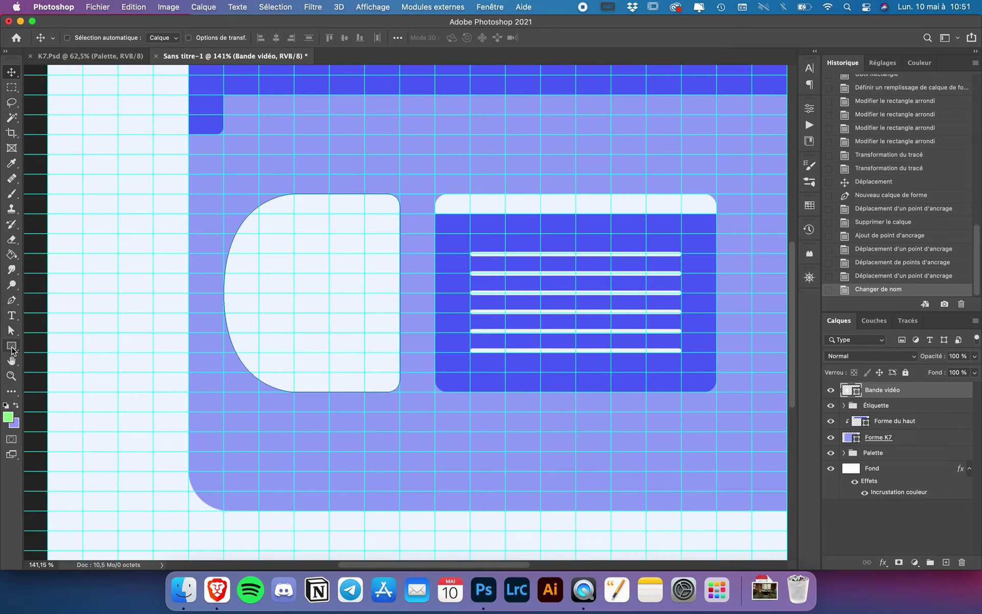
pyautogui.click(11, 346)
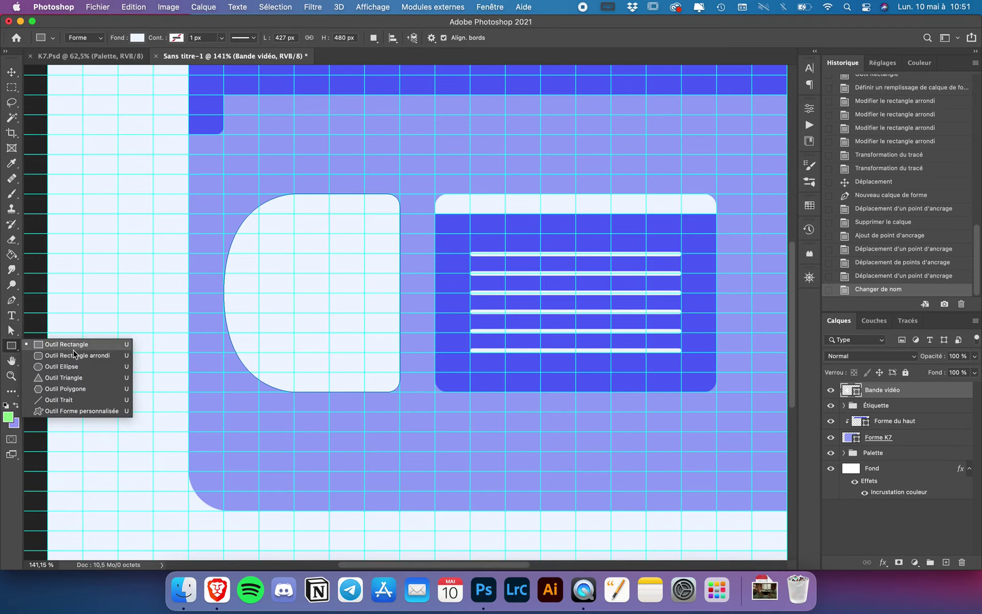
# Draw a 4.49 cm circle, Ellipse 2, over the band's left end filled with the recent blue.
pyautogui.click(73, 364)
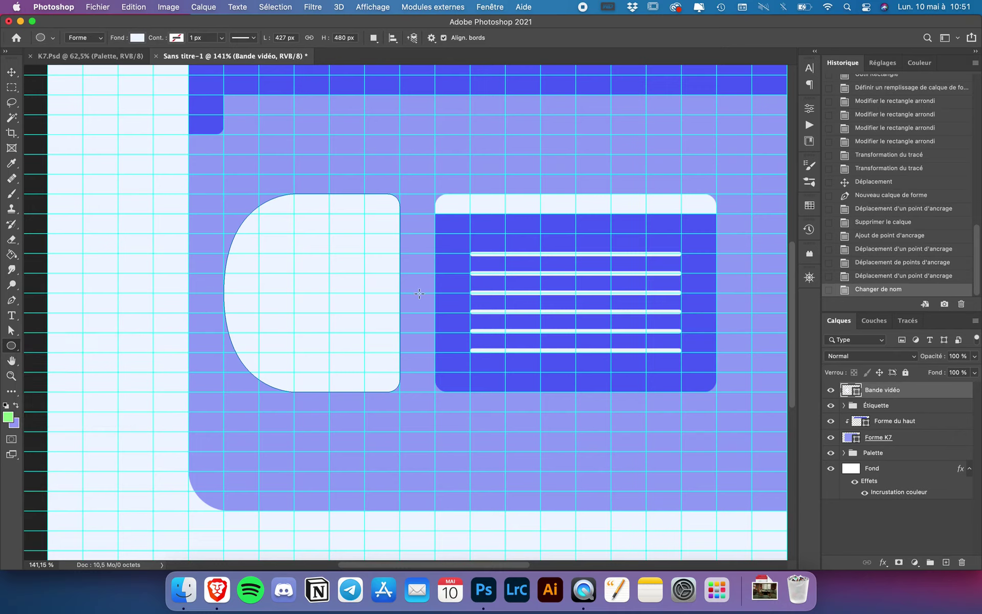
pyautogui.moveTo(381, 294); pyautogui.dragTo(502, 184)
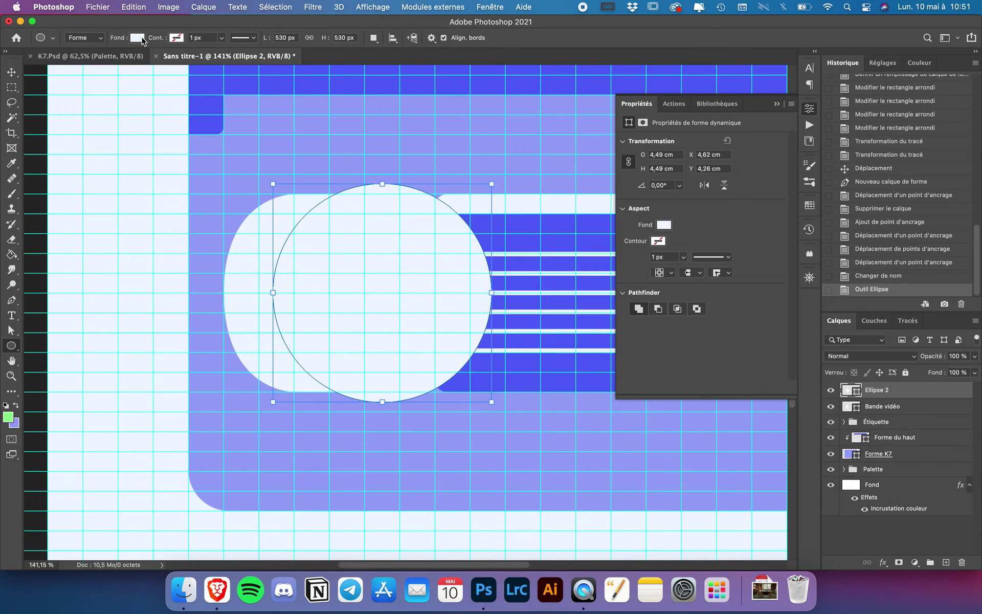
pyautogui.click(137, 37)
pyautogui.click(75, 98)
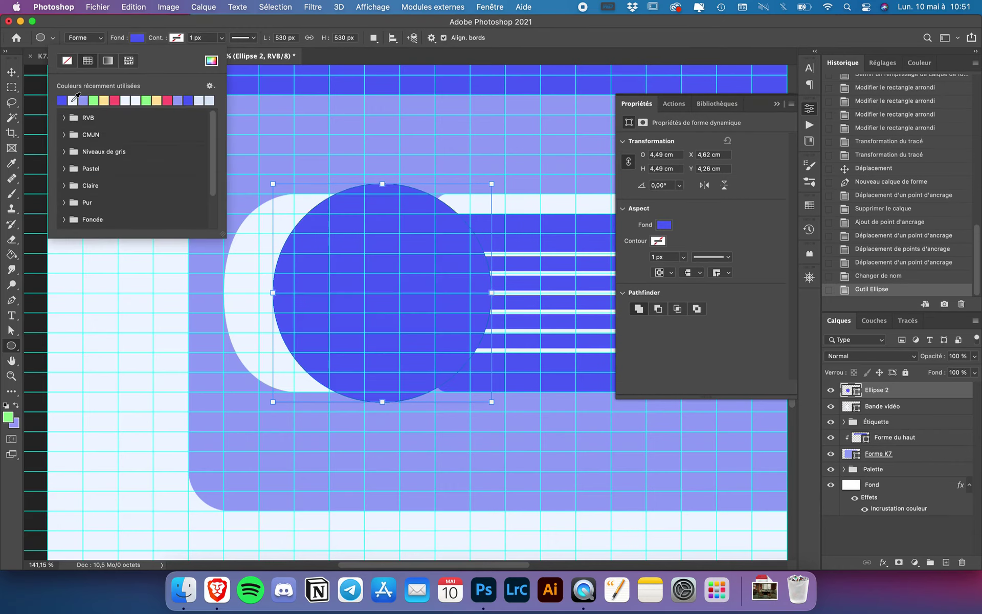
pyautogui.click(192, 31)
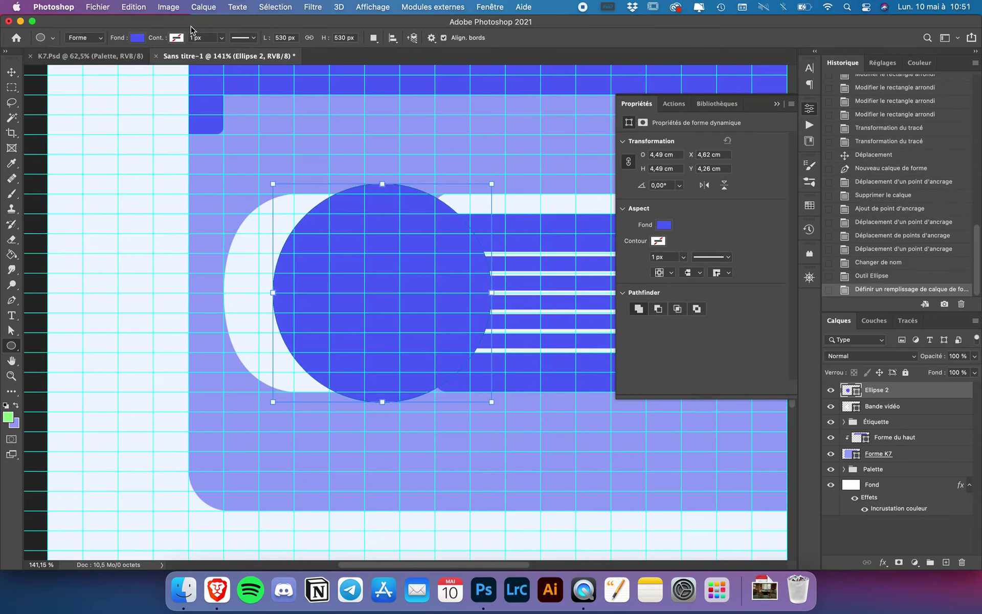
pyautogui.click(10, 72)
pyautogui.moveTo(903, 390); pyautogui.dragTo(892, 396)
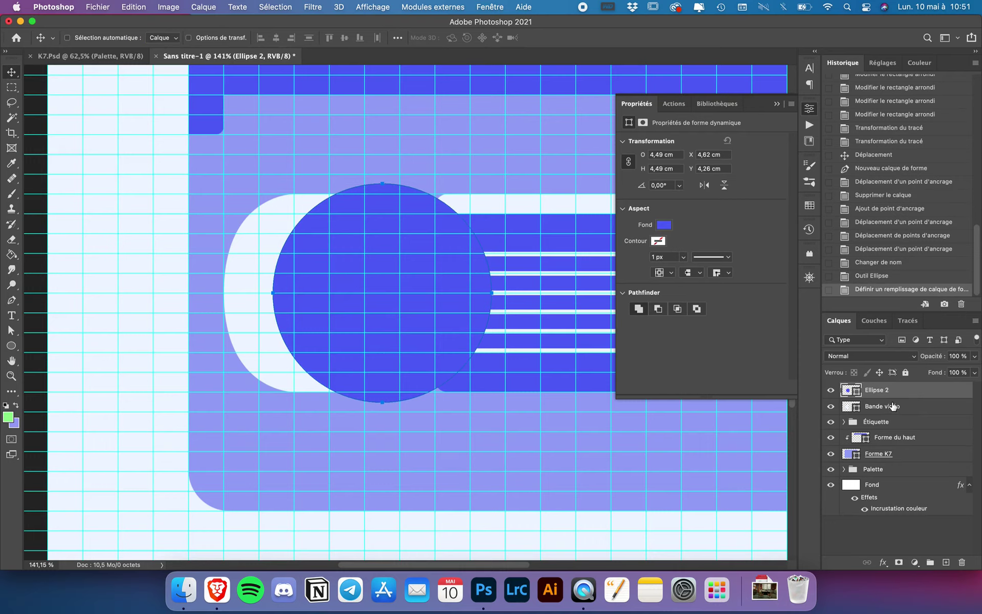
# Clip Ellipse 2 to the Bande vidéo band and move the circle in line with the guides.
pyautogui.keyDown('alt'); pyautogui.click(891, 398); pyautogui.keyUp('alt')
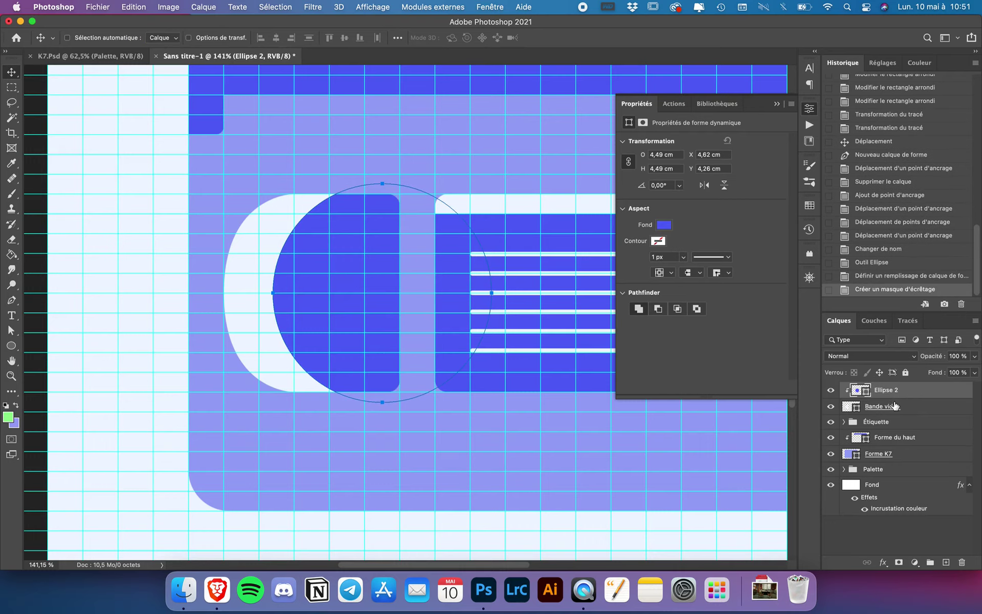
pyautogui.click(915, 405)
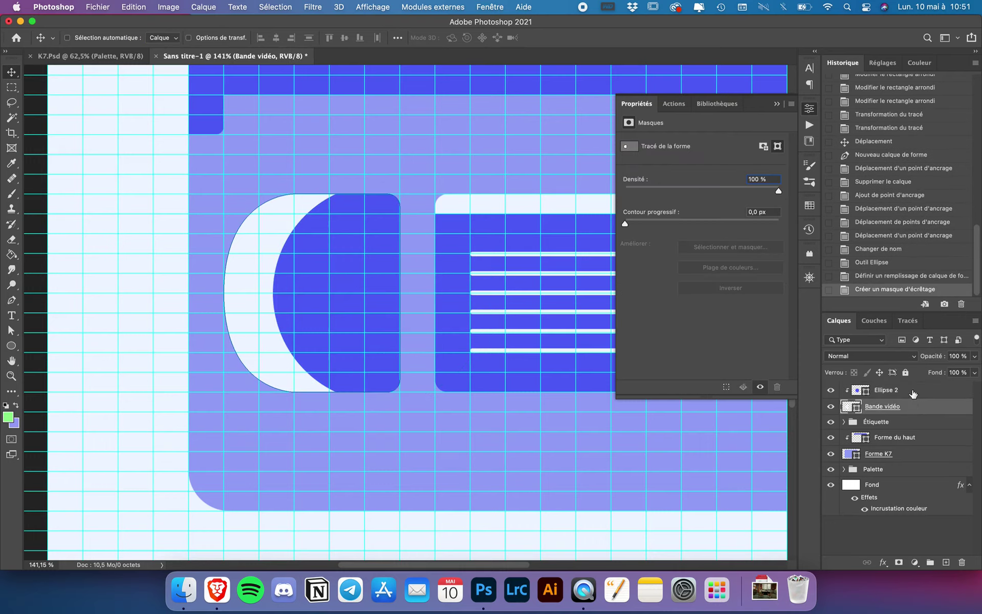
pyautogui.click(914, 391)
pyautogui.moveTo(368, 271)
pyautogui.mouseDown()
pyautogui.moveTo(383, 271)
pyautogui.moveTo(373, 273)
pyautogui.mouseUp()
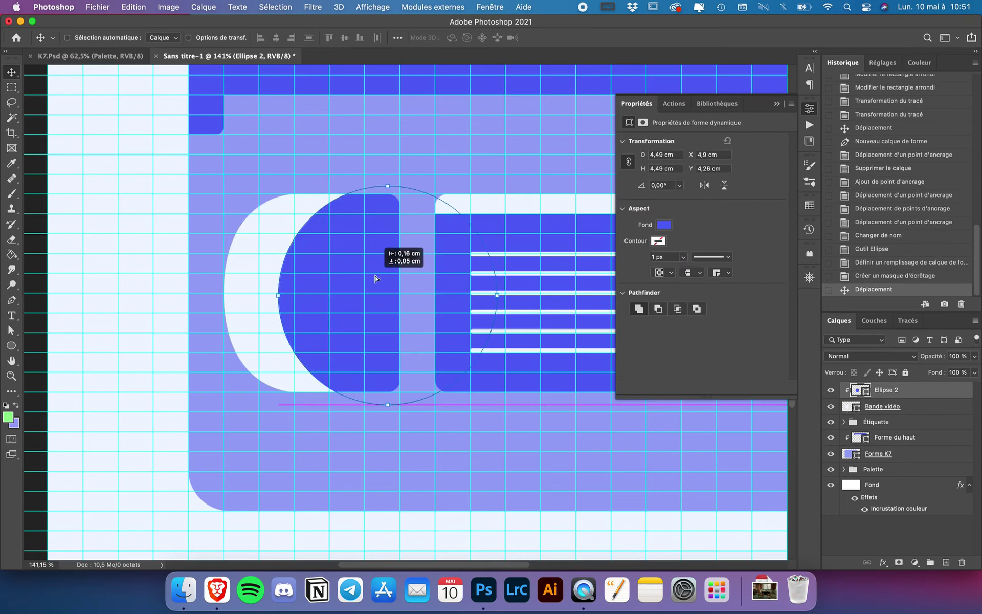
pyautogui.scroll(3, 221, 313)
pyautogui.scroll(2, 241, 274)
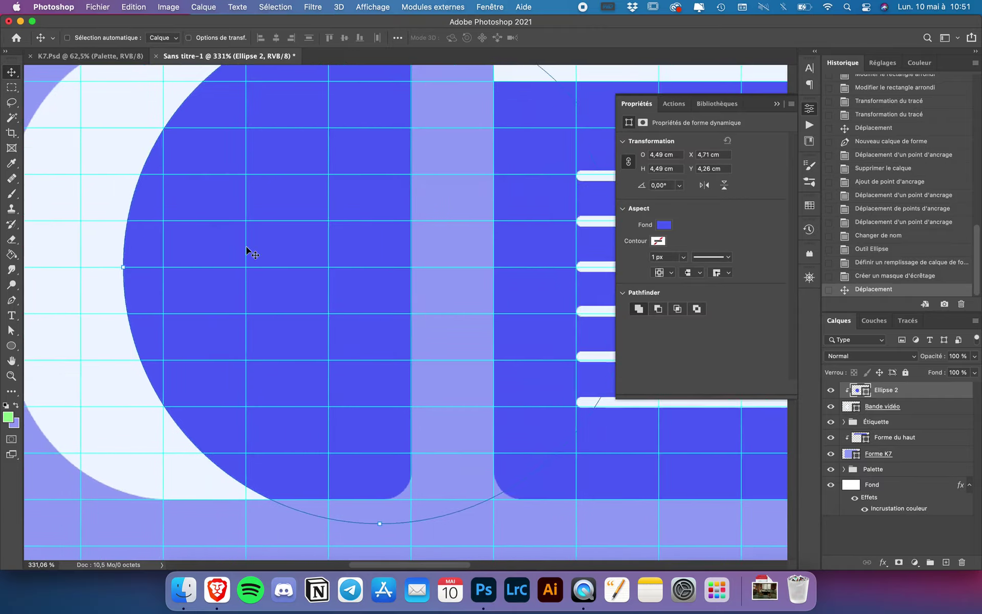
pyautogui.scroll(2, 252, 252)
pyautogui.moveTo(351, 258); pyautogui.dragTo(351, 267)
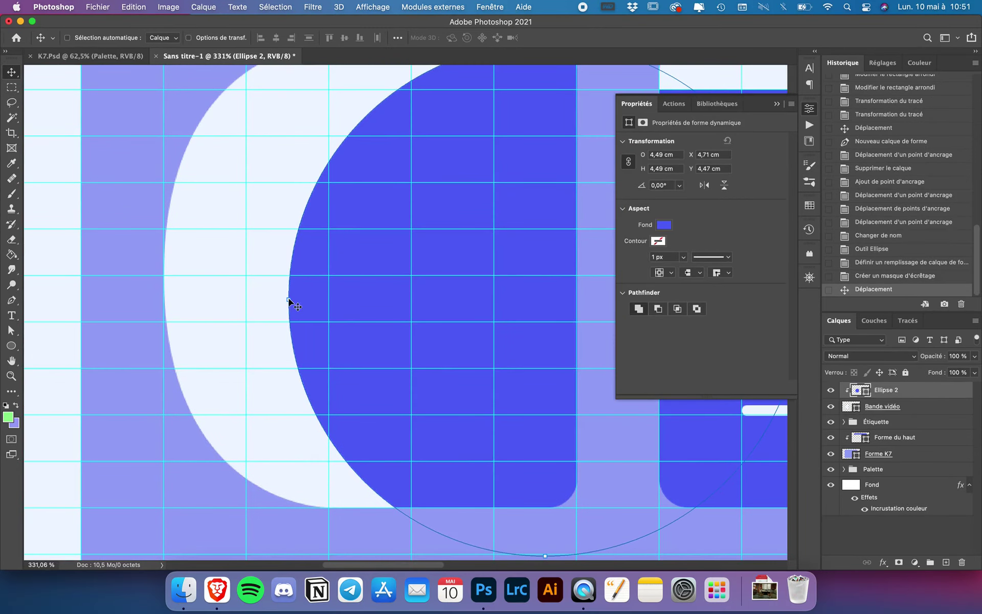
pyautogui.moveTo(291, 282); pyautogui.dragTo(310, 277)
pyautogui.scroll(-3, 310, 310)
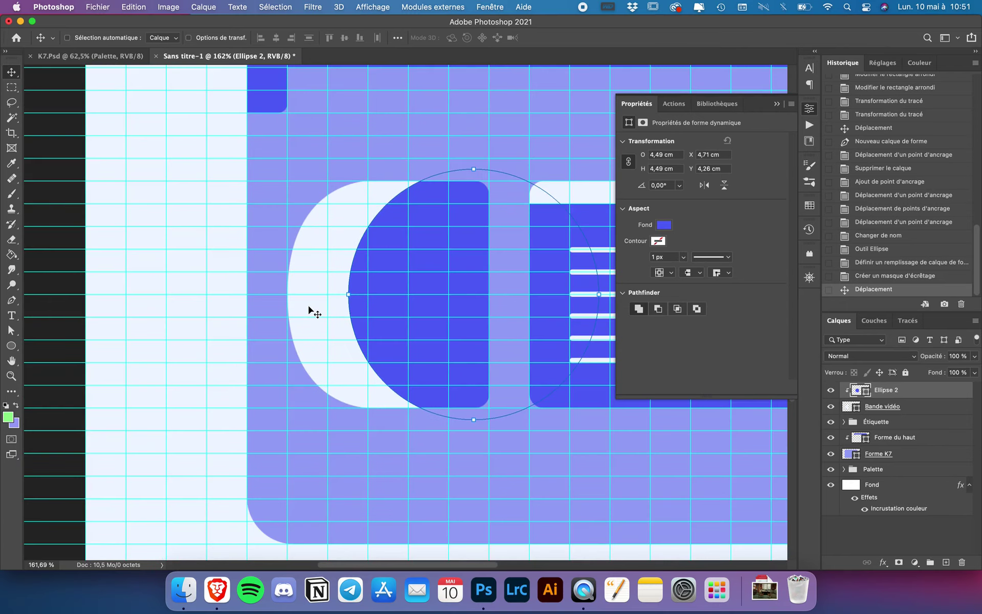
pyautogui.moveTo(456, 268); pyautogui.dragTo(472, 264)
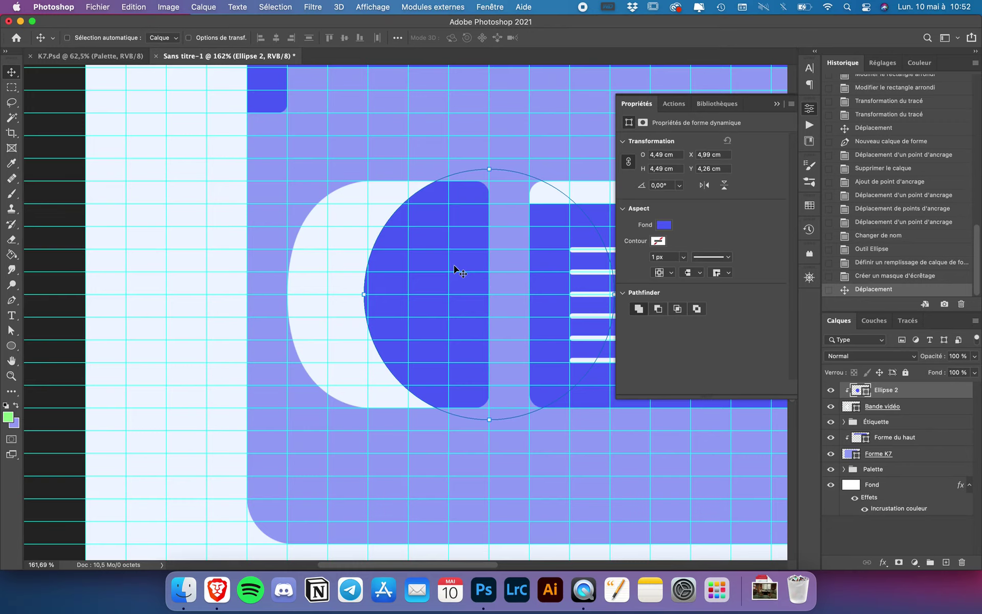
pyautogui.moveTo(440, 266); pyautogui.dragTo(444, 267)
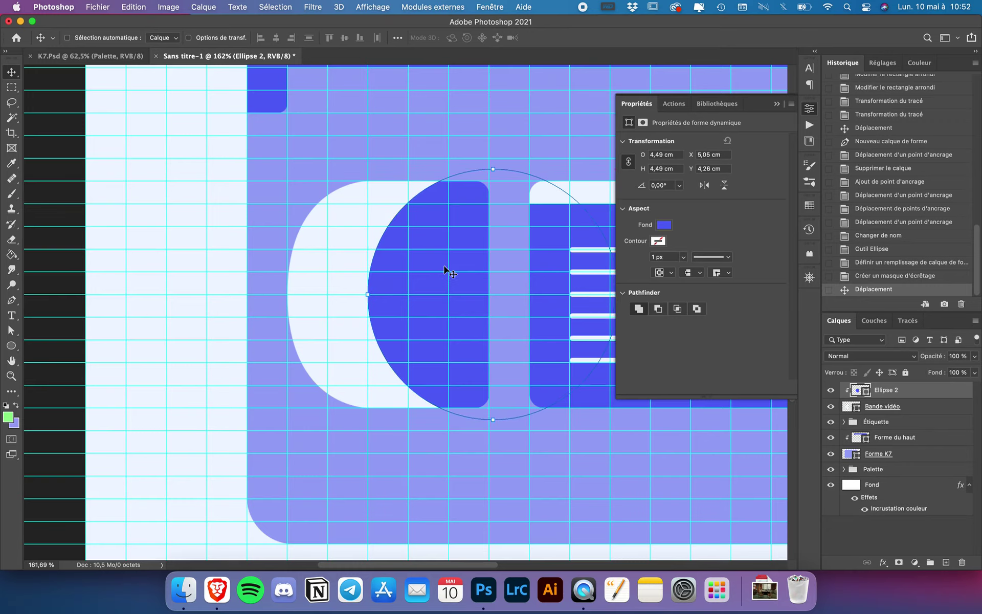
pyautogui.hscroll(3, 444, 267)
# Shrink the blue circle slightly and nudge it about 8 px left.
pyautogui.press('super+t')
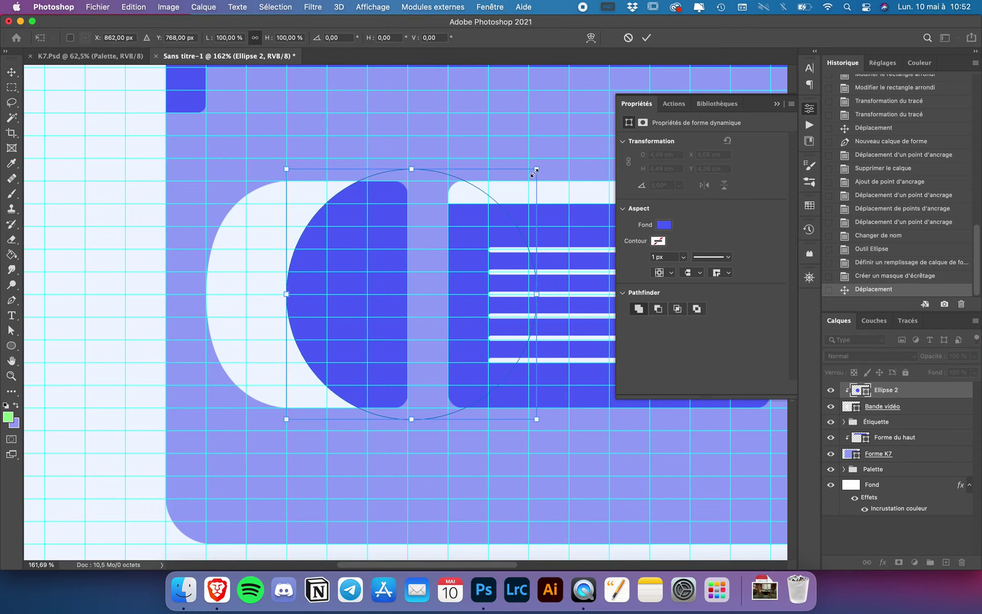
pyautogui.moveTo(537, 169); pyautogui.dragTo(521, 177)
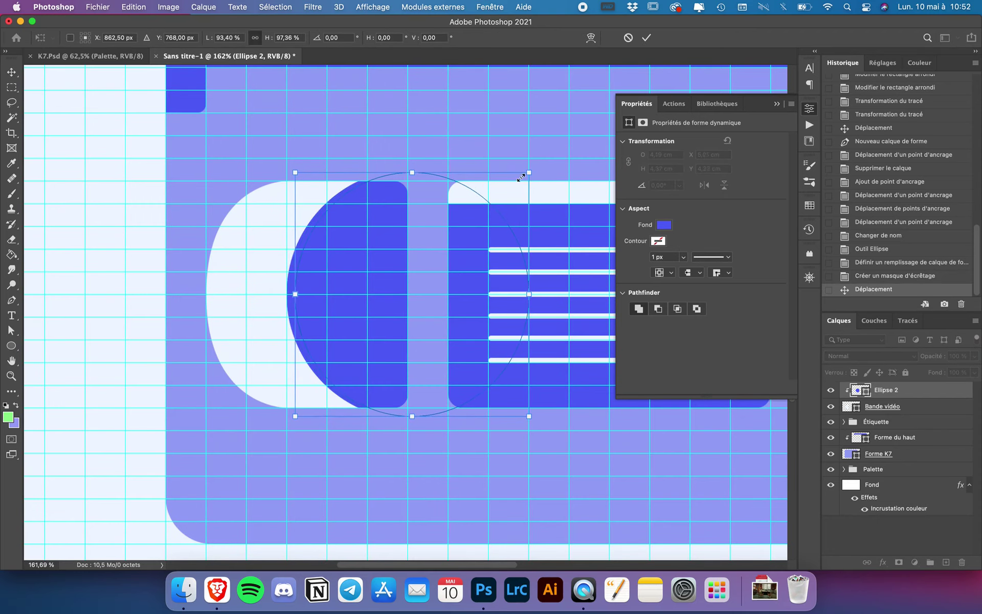
pyautogui.moveTo(421, 263); pyautogui.dragTo(417, 263)
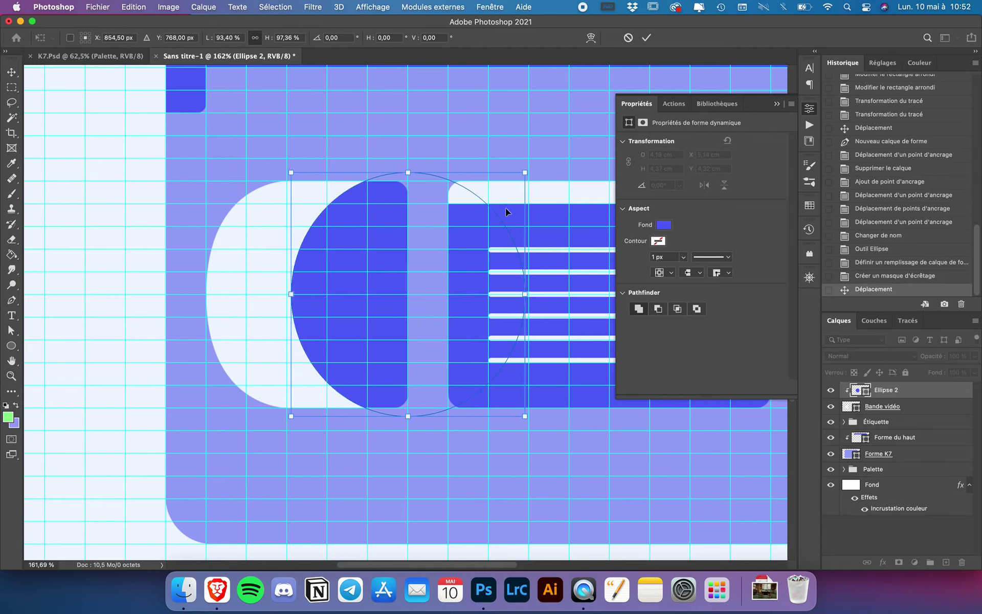
pyautogui.press('Return')
pyautogui.press('super+t')
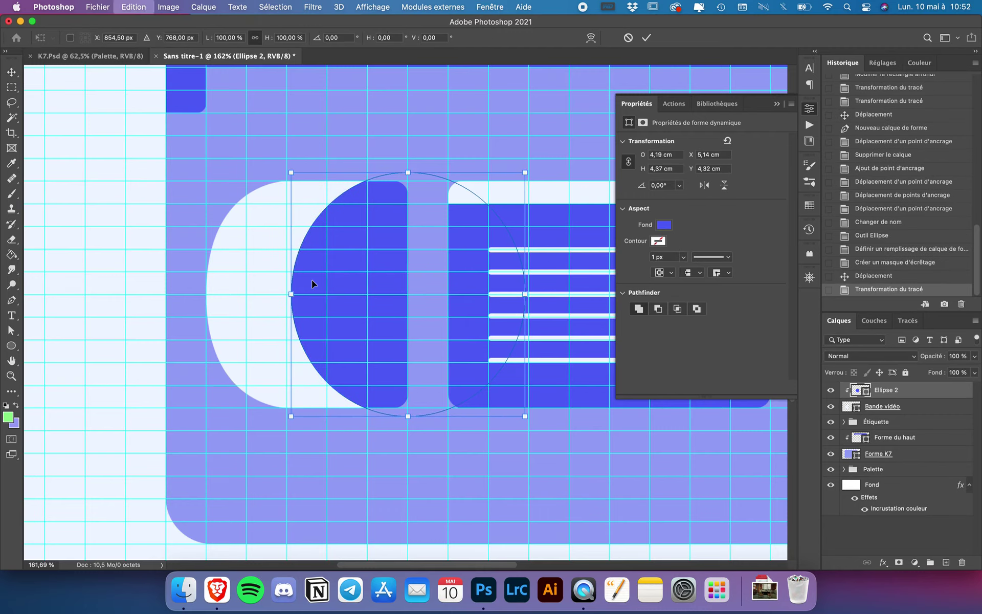
pyautogui.press('Escape')
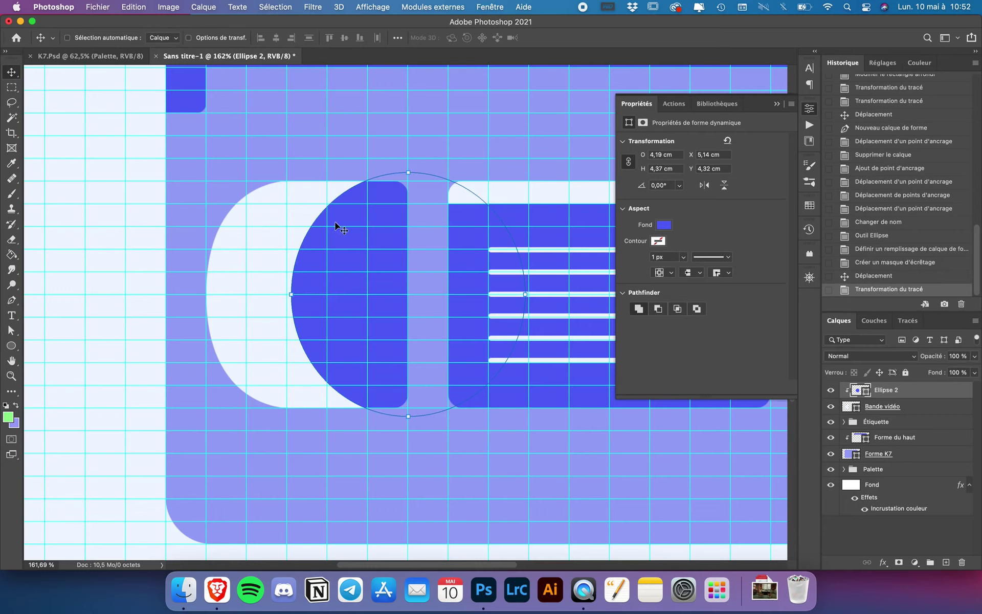
# Enlarge the blue circle to about 103%, making it 4.32 × 4.49 cm.
pyautogui.press('super+t')
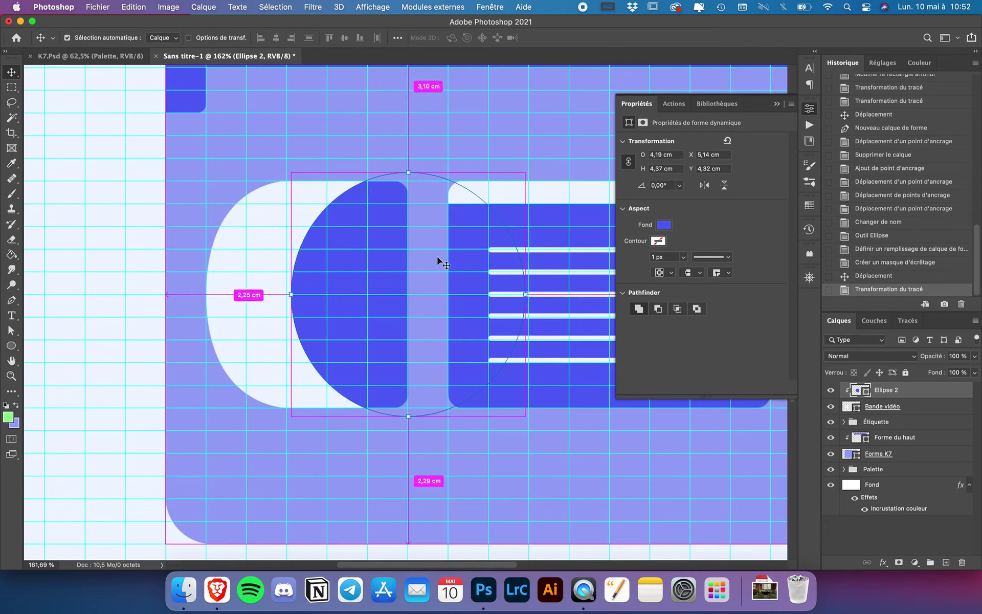
pyautogui.moveTo(526, 173); pyautogui.dragTo(530, 170)
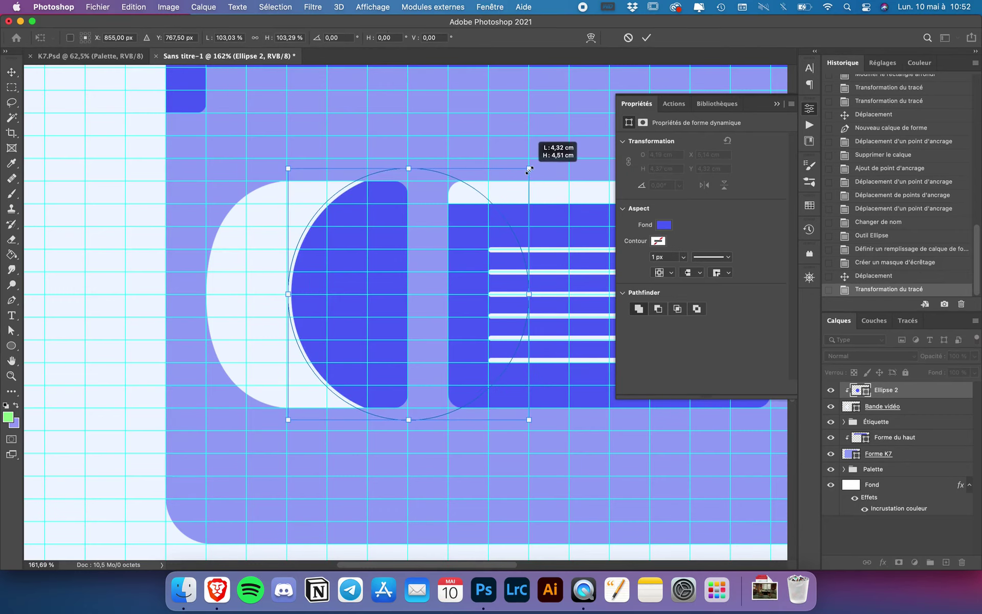
pyautogui.press('Return')
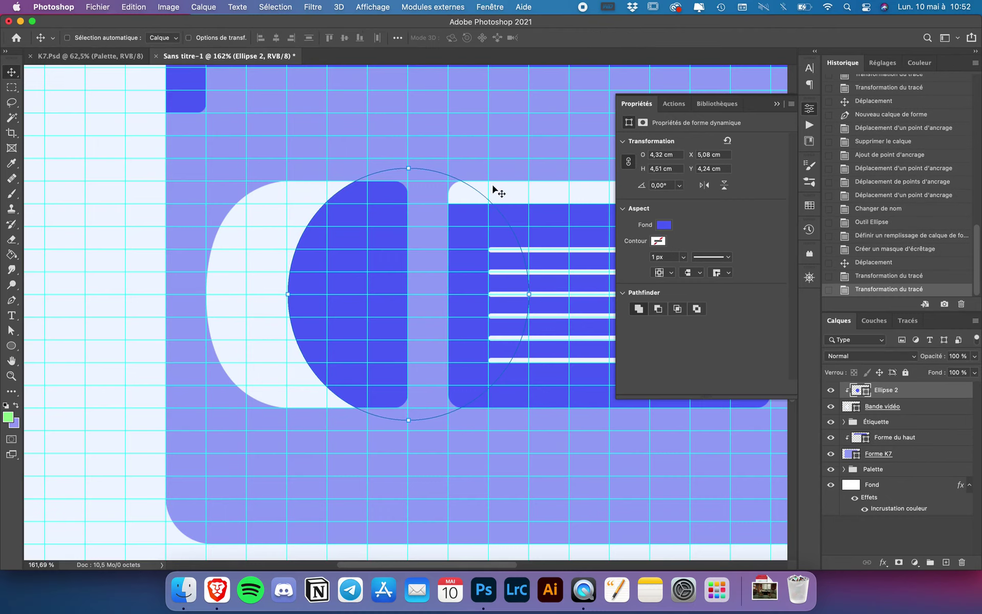
pyautogui.press('super+z')
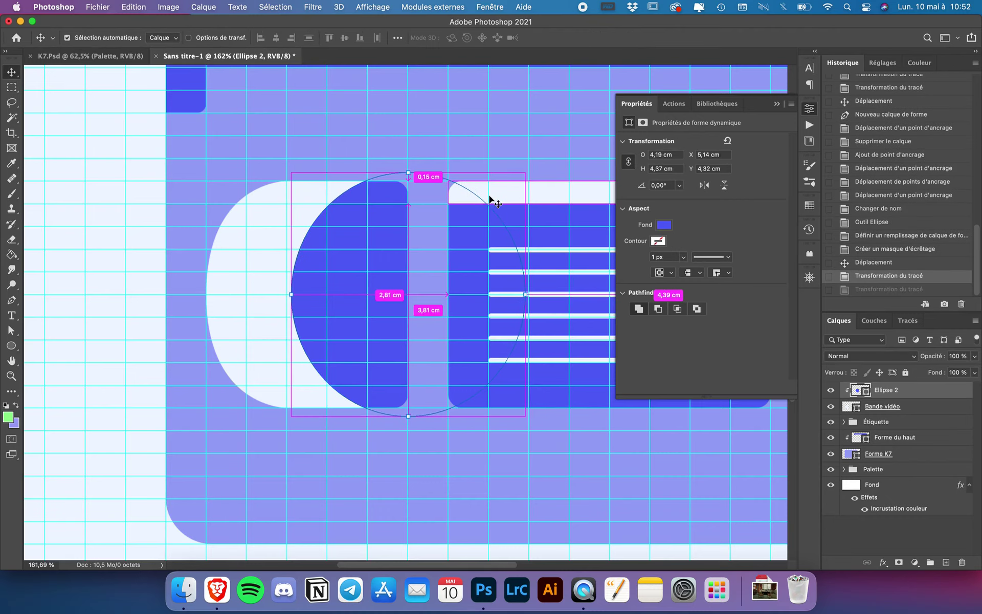
pyautogui.press('super+t')
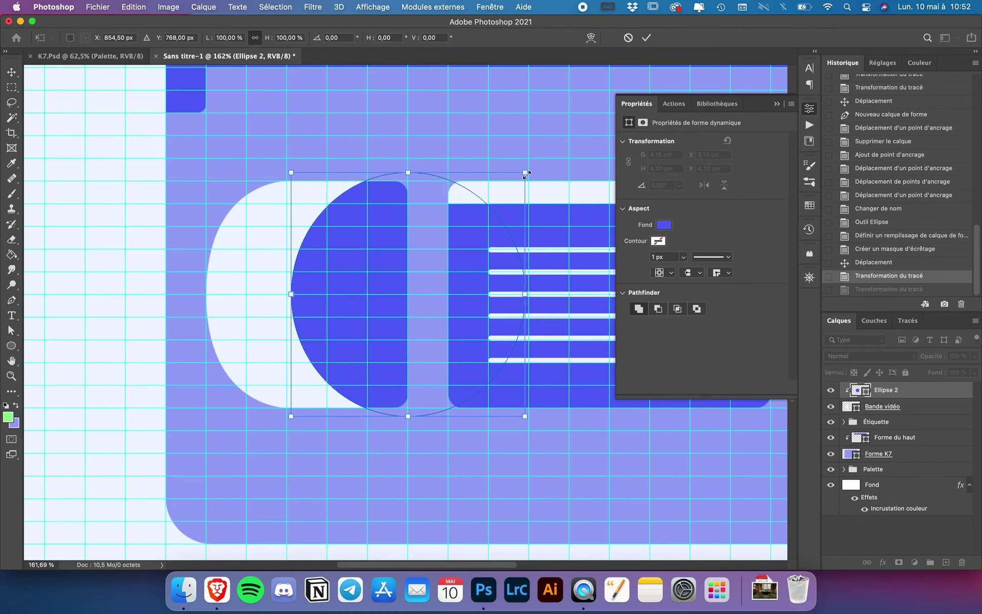
pyautogui.moveTo(527, 173); pyautogui.dragTo(531, 169)
pyautogui.press('Return')
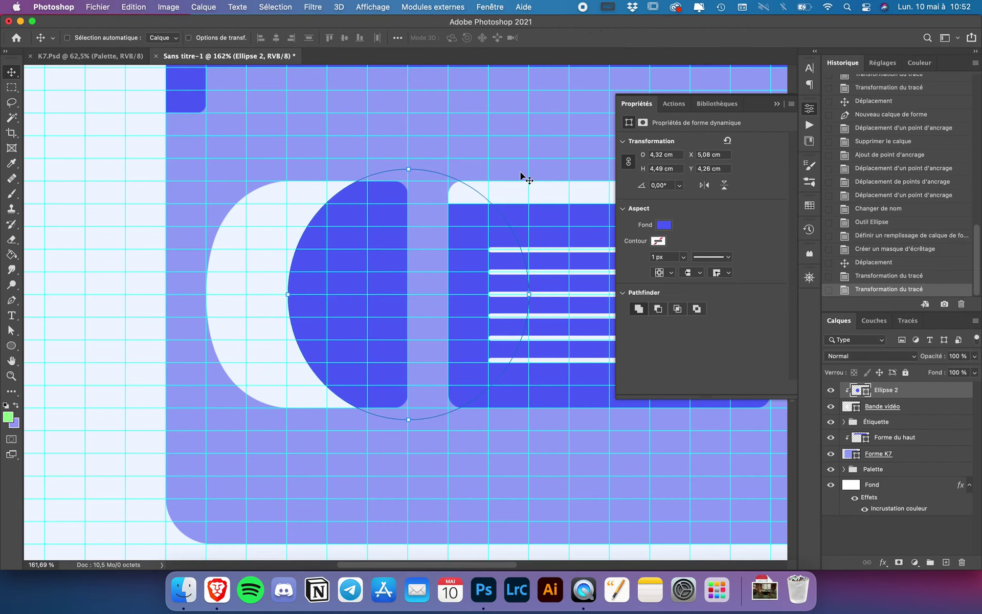
pyautogui.click(286, 302)
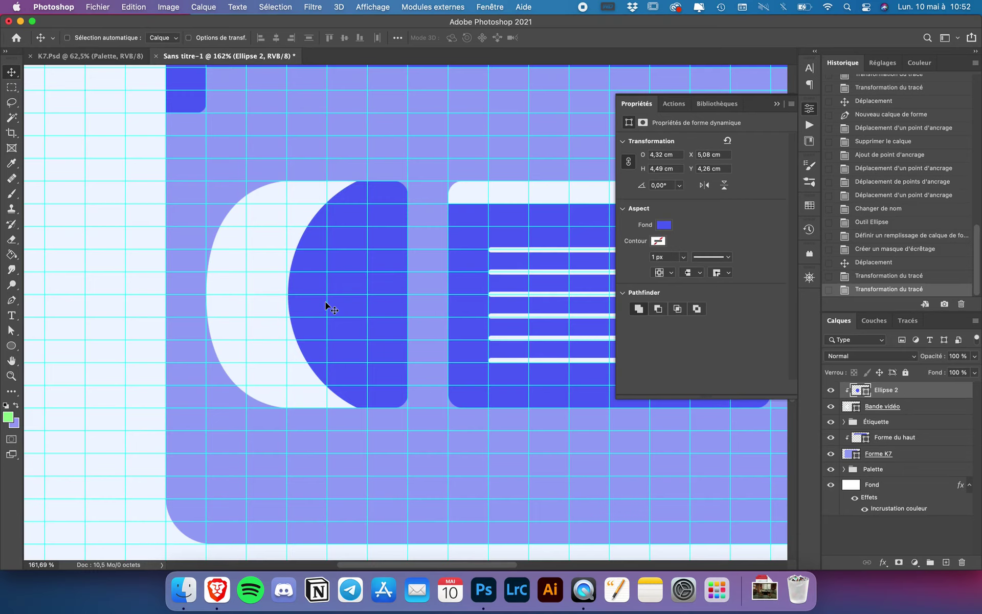
pyautogui.click(893, 390)
pyautogui.click(907, 391)
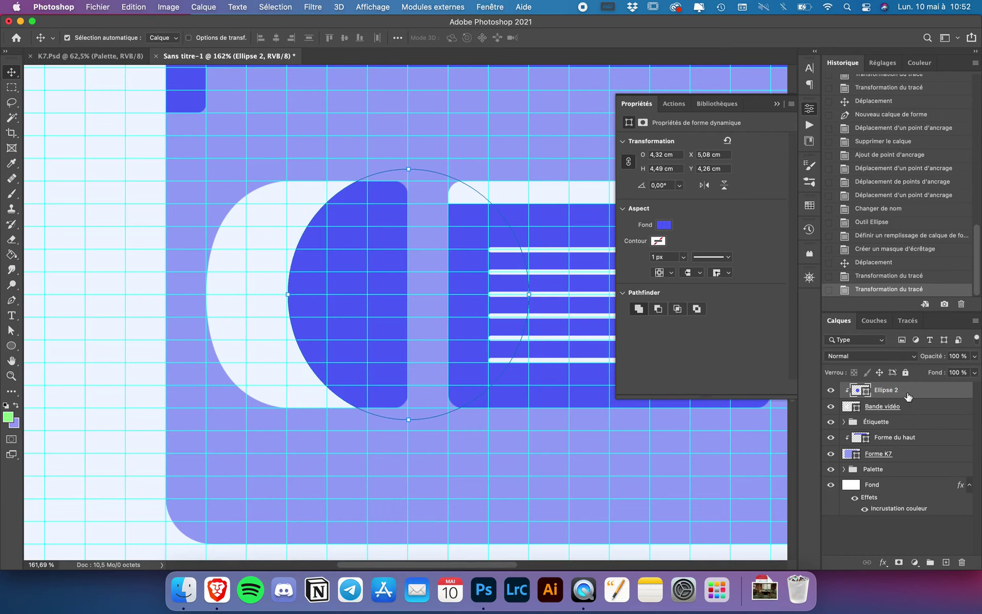
# Duplicate Ellipse 2, clip the copy to the band, and shrink it into an inner circle.
pyautogui.hotkey('ctrl', 'j')
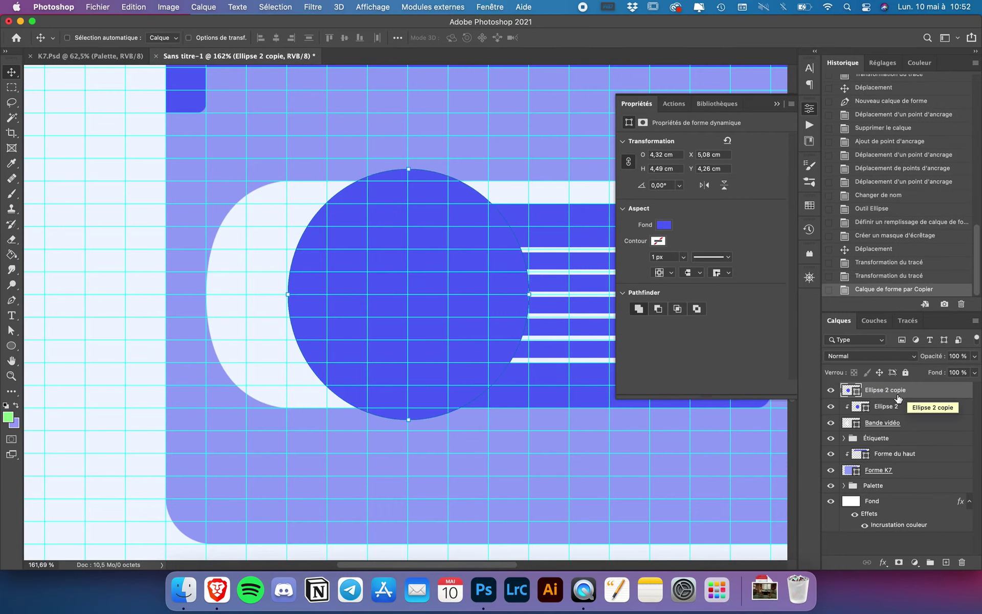
pyautogui.keyDown('alt'); pyautogui.click(898, 398); pyautogui.keyUp('alt')
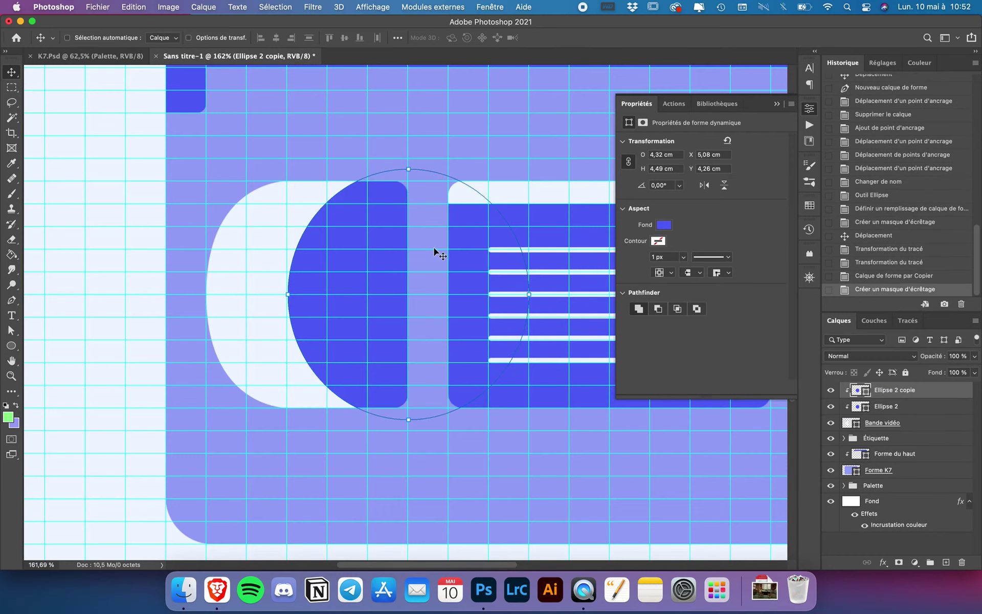
pyautogui.scroll(-2, 435, 251)
pyautogui.hotkey('ctrl', 't')
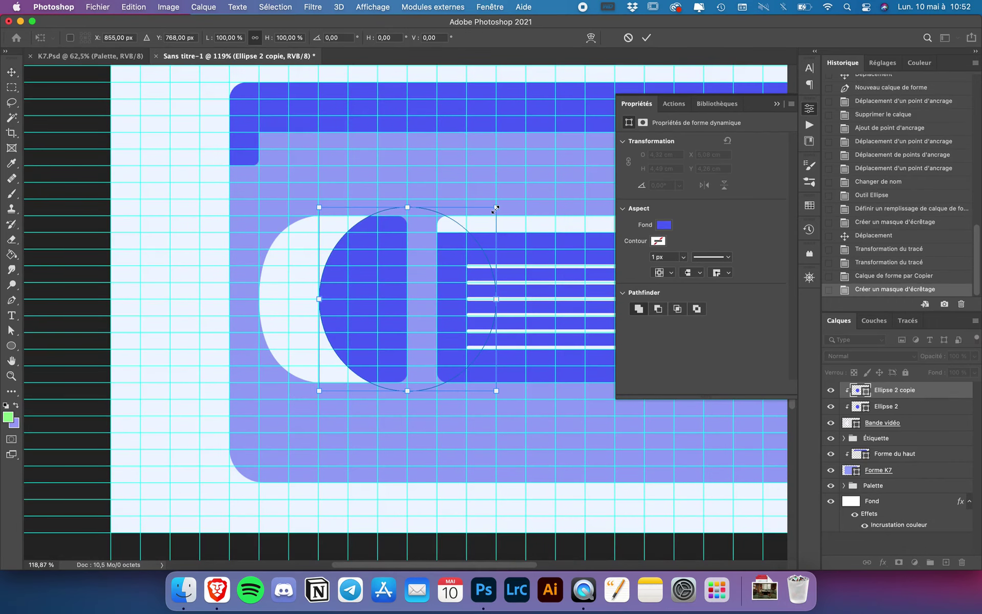
pyautogui.moveTo(496, 208); pyautogui.dragTo(472, 267)
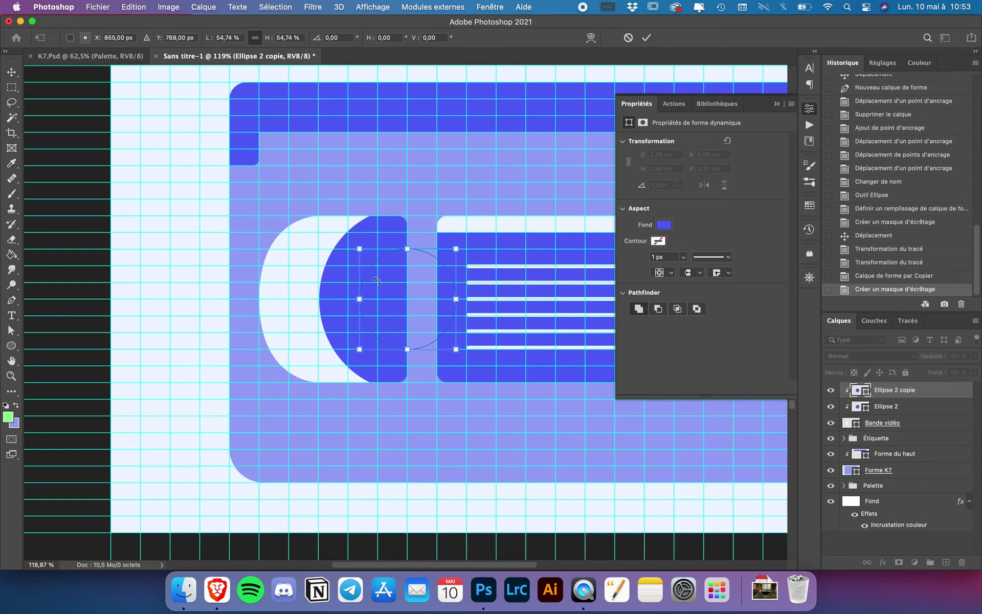
pyautogui.scroll(3, 415, 291)
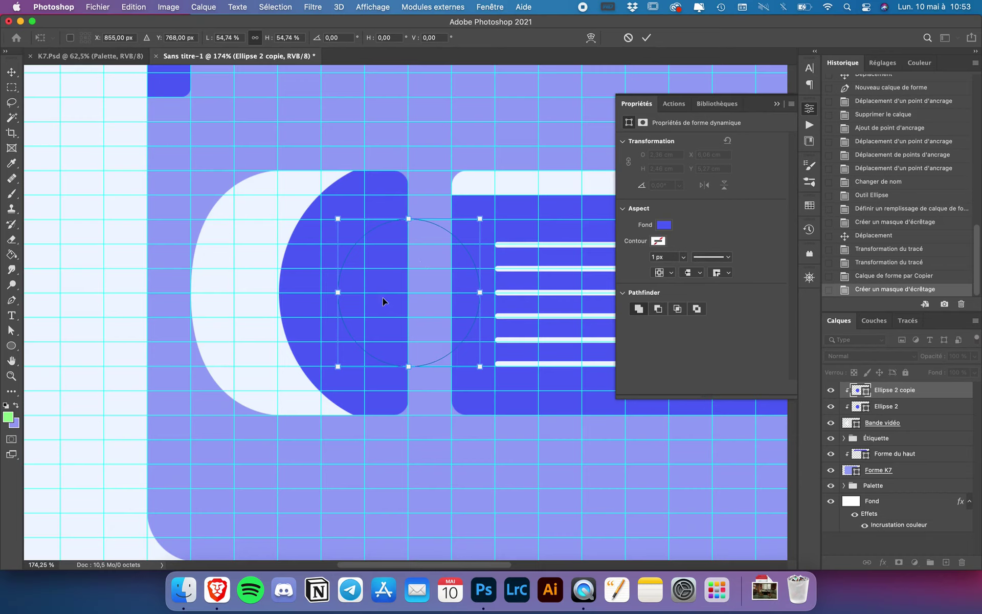
pyautogui.press('Return')
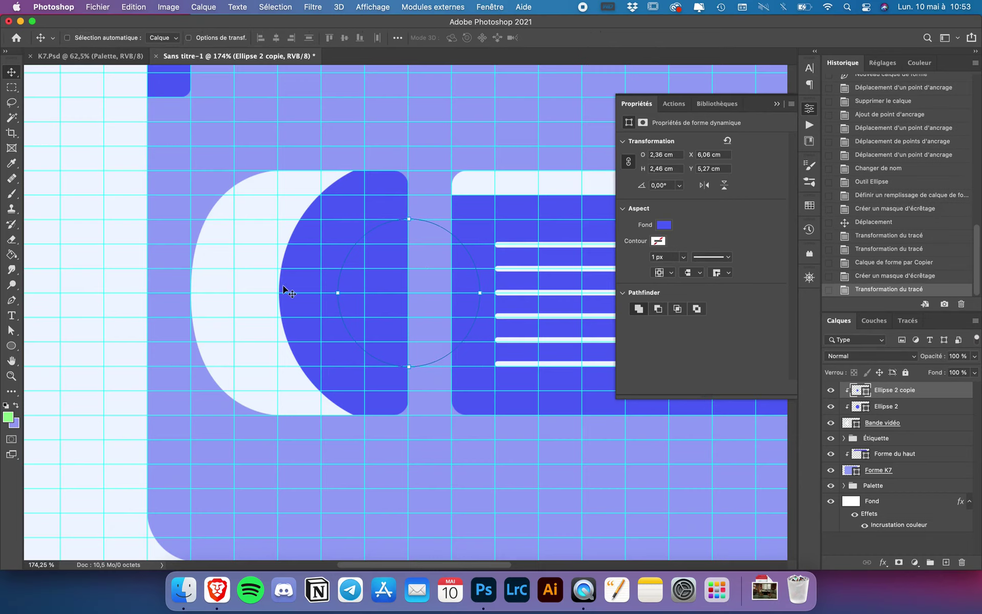
# Fill Ellipse 2 copie with light lavender and duplicate it for another ring.
pyautogui.click(12, 345)
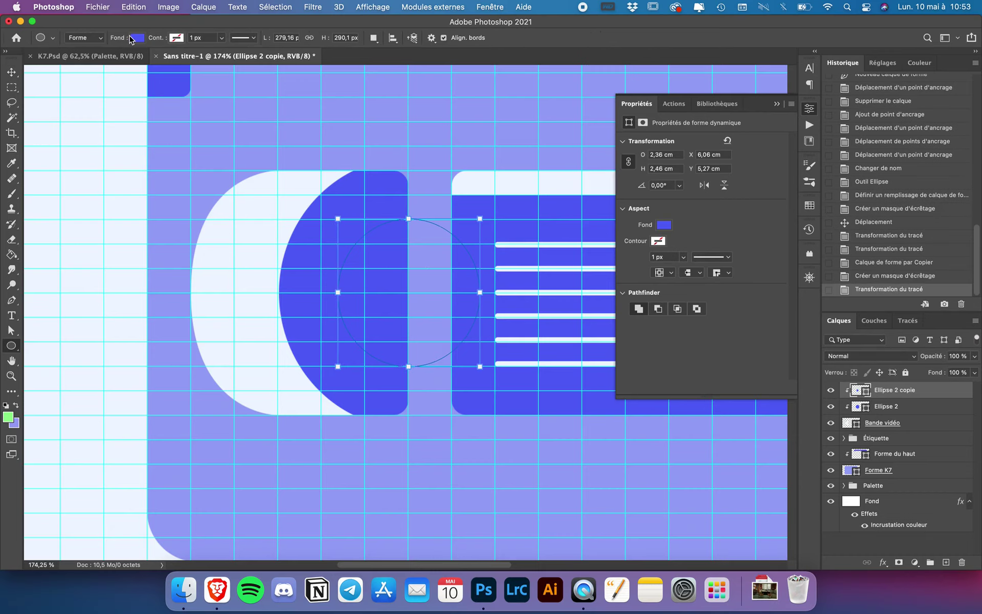
pyautogui.click(131, 39)
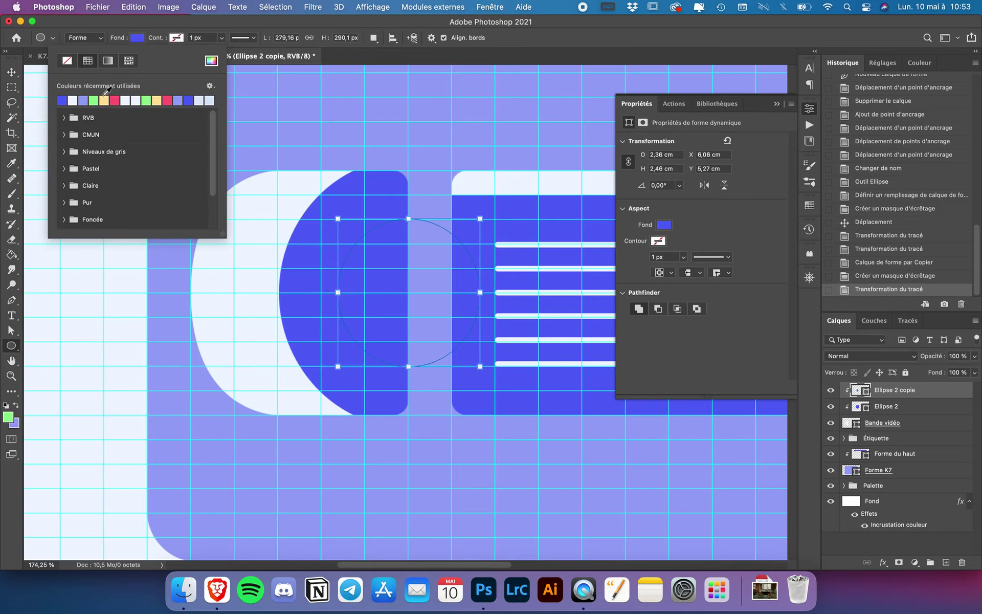
pyautogui.click(73, 100)
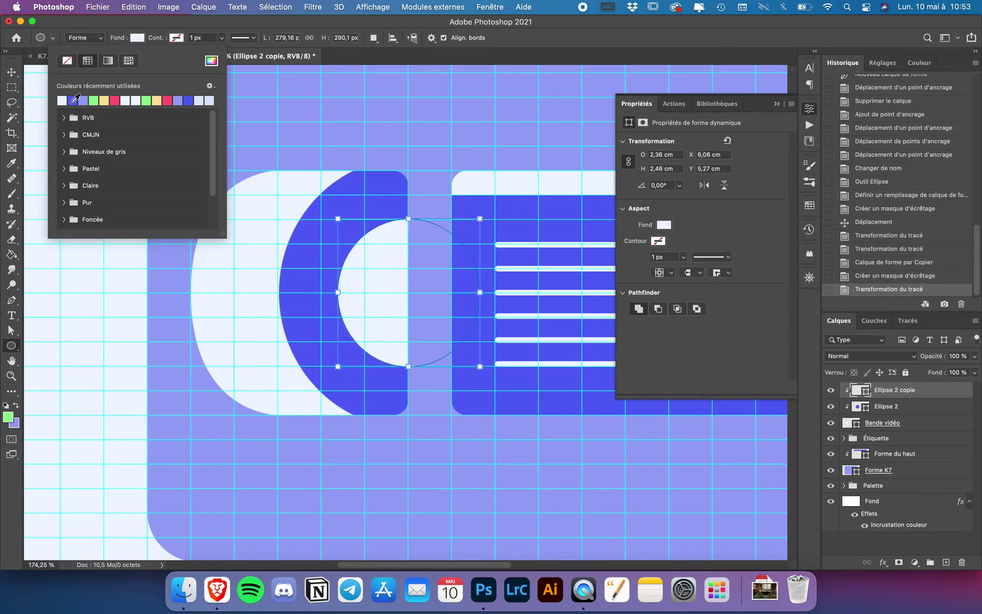
pyautogui.click(12, 72)
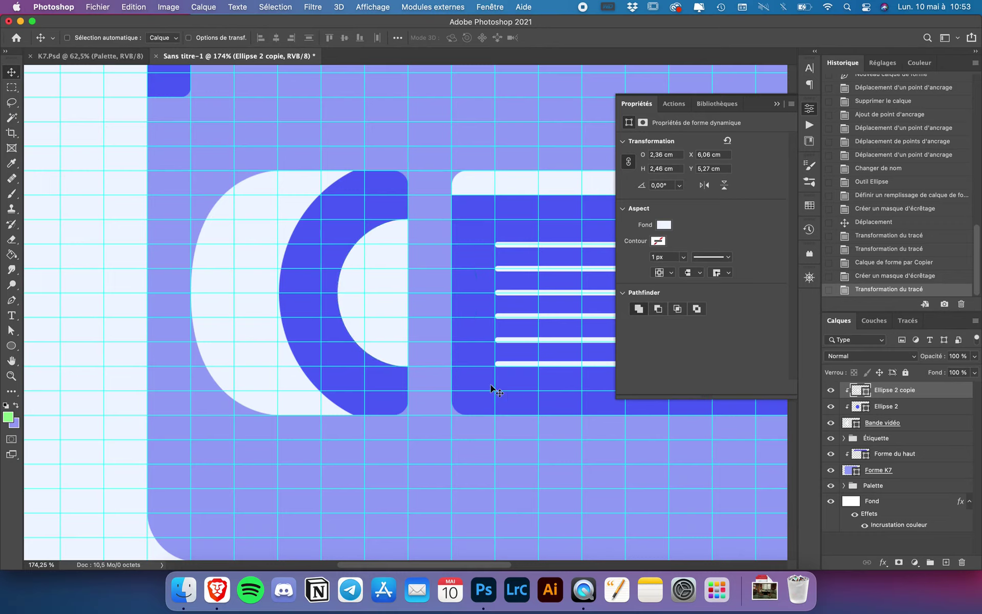
pyautogui.click(636, 106)
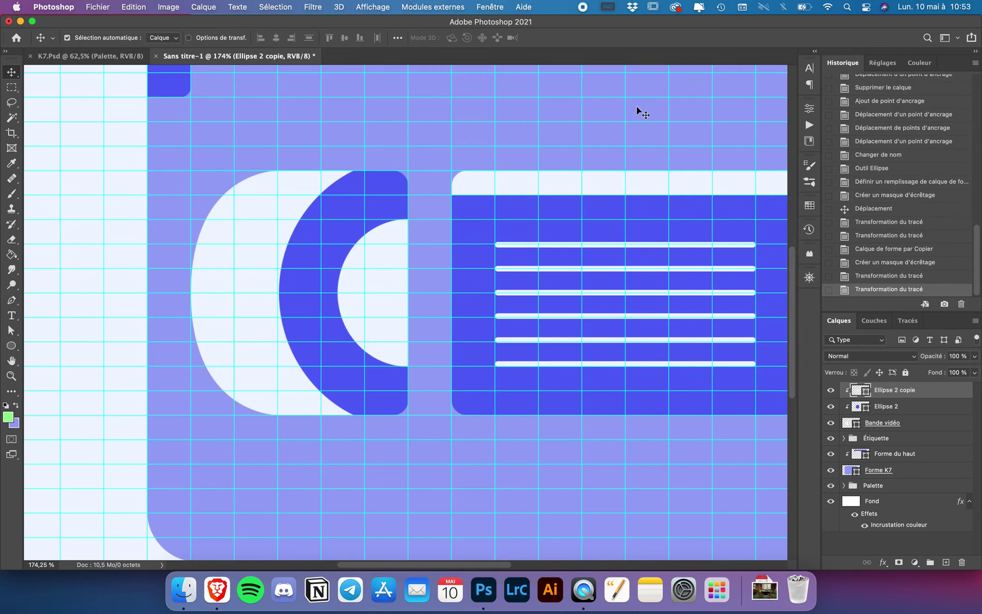
pyautogui.press('super+j')
# Shrink Ellipse 2 copie 2 and set its width and height to 1,5 cm in Properties.
pyautogui.hotkey('ctrl', 't')
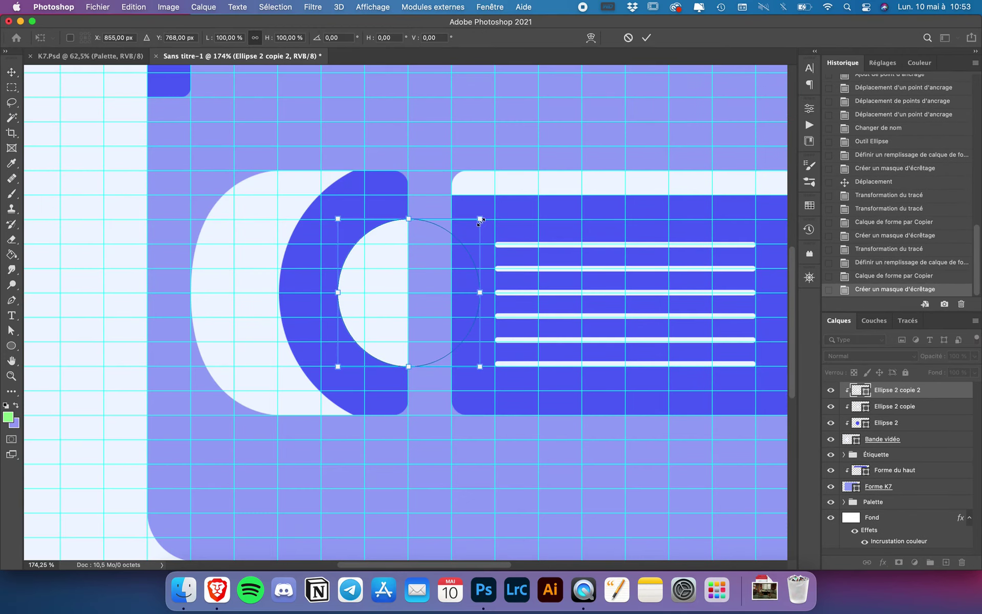
pyautogui.moveTo(481, 221)
pyautogui.mouseDown()
pyautogui.moveTo(451, 278)
pyautogui.moveTo(471, 265)
pyautogui.mouseUp()
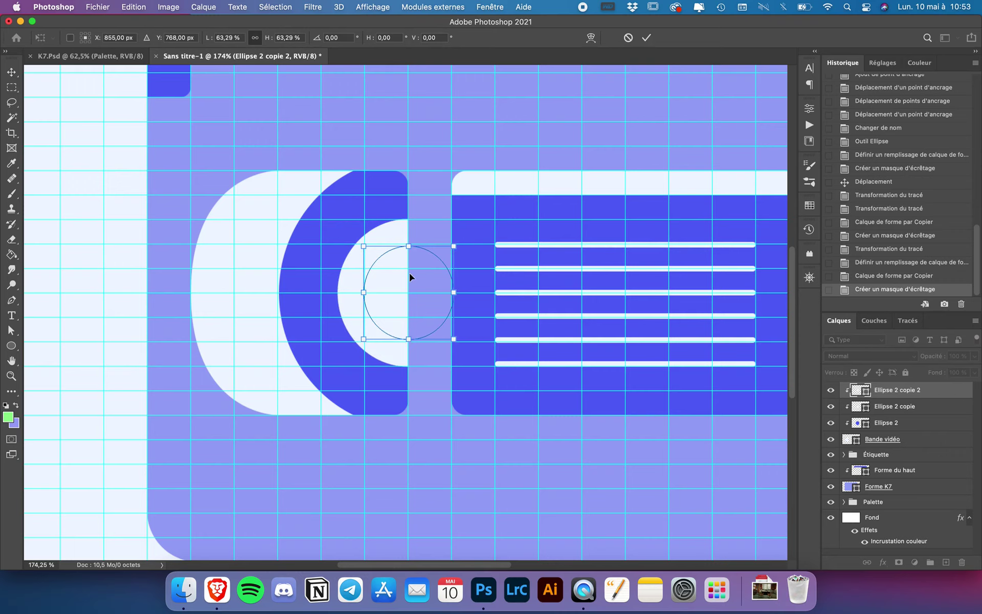
pyautogui.press('Return')
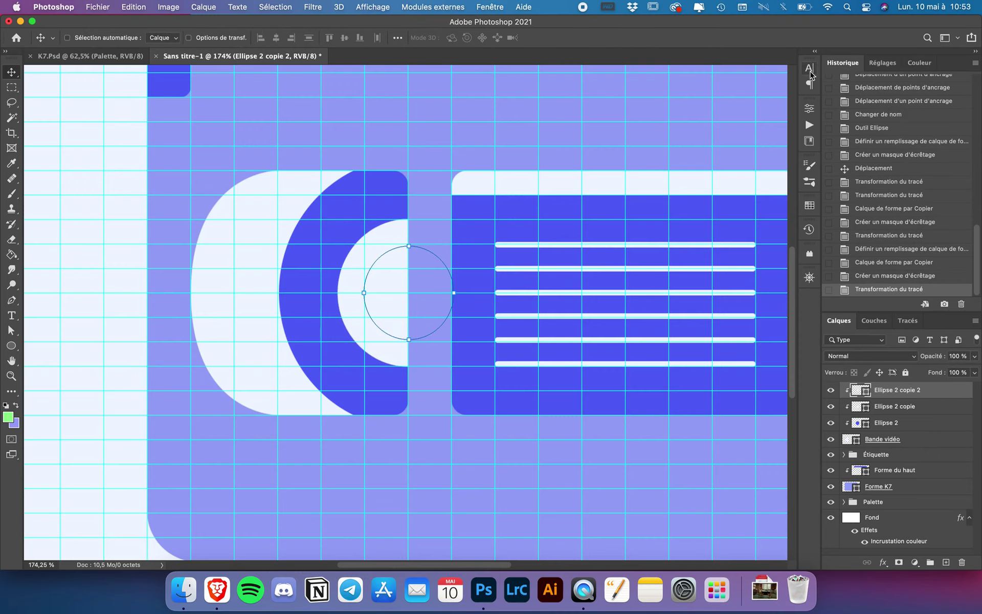
pyautogui.click(812, 110)
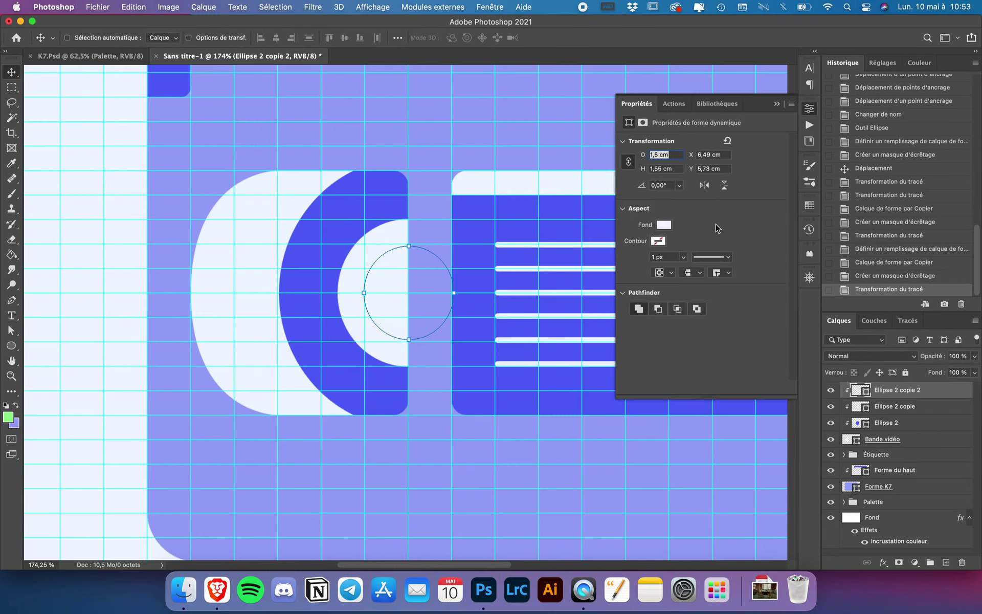
pyautogui.click(665, 155)
pyautogui.click(661, 169)
pyautogui.click(661, 169)
pyautogui.write('1,5')
pyautogui.press('Return')
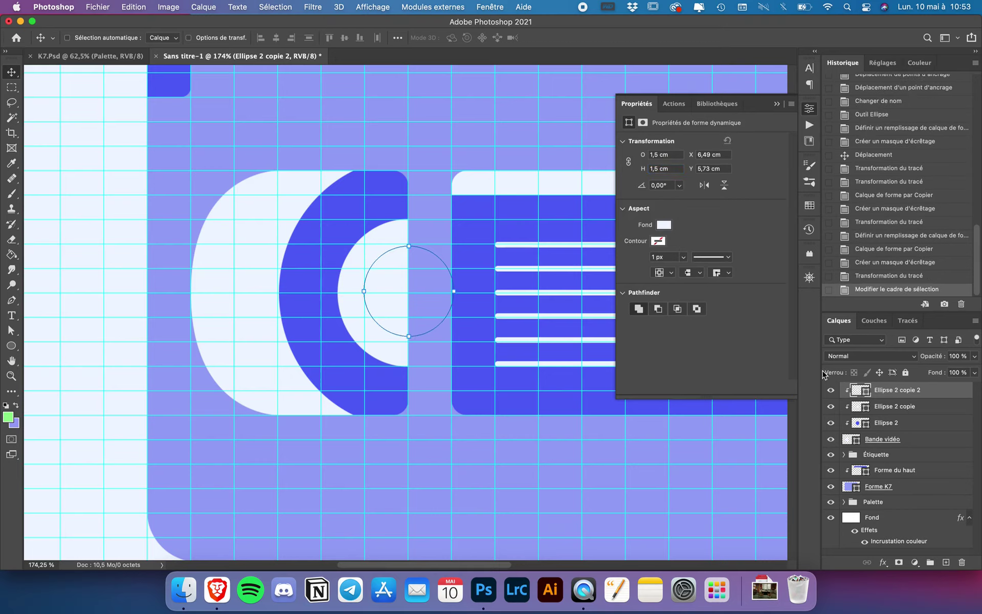
pyautogui.click(893, 407)
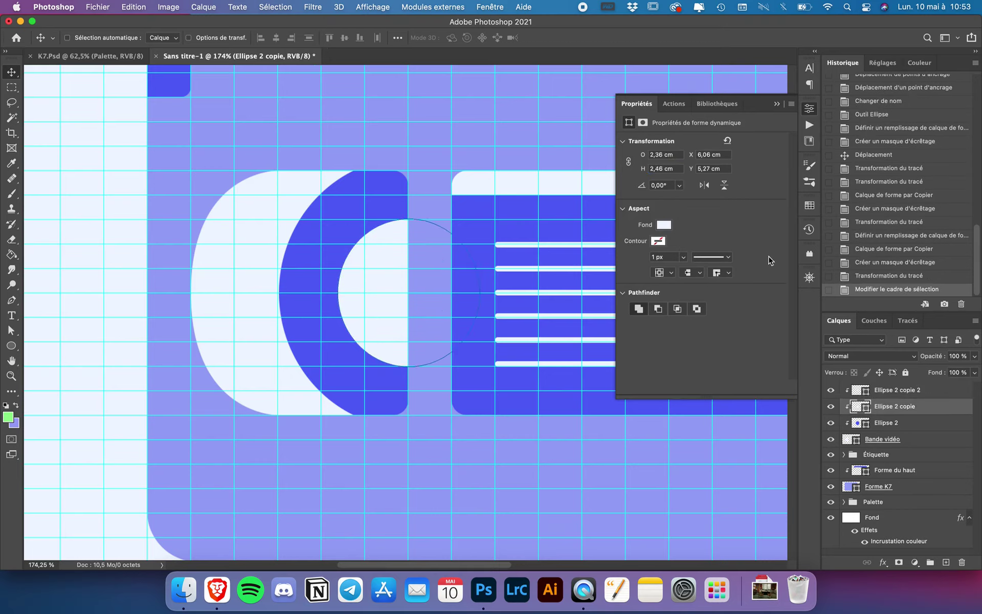
# Set the light middle circle Ellipse 2 copie to 2,5 × 2,5 cm.
pyautogui.click(671, 166)
pyautogui.write('2,5')
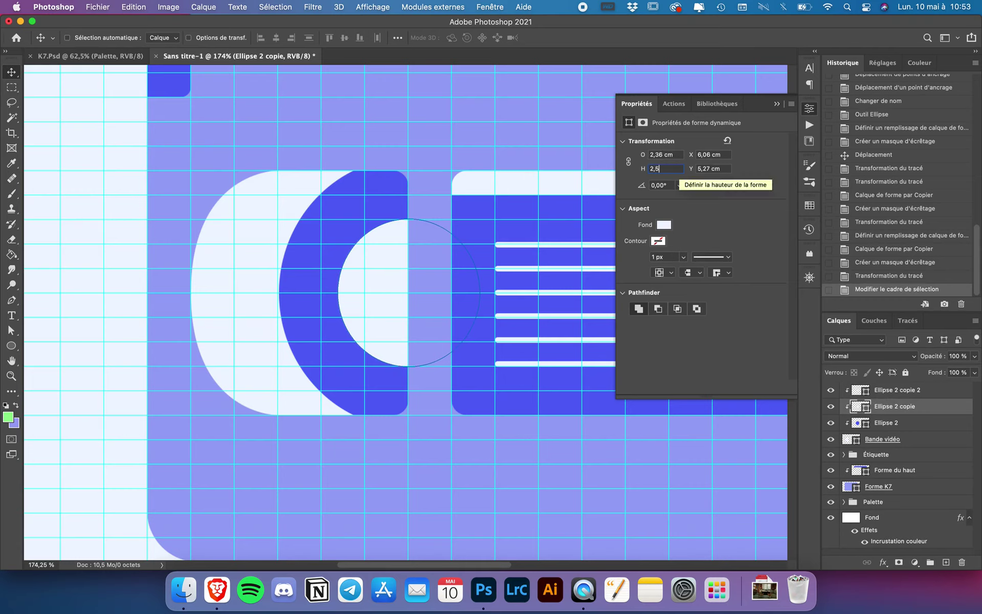
pyautogui.hotkey('shift', 'Tab')
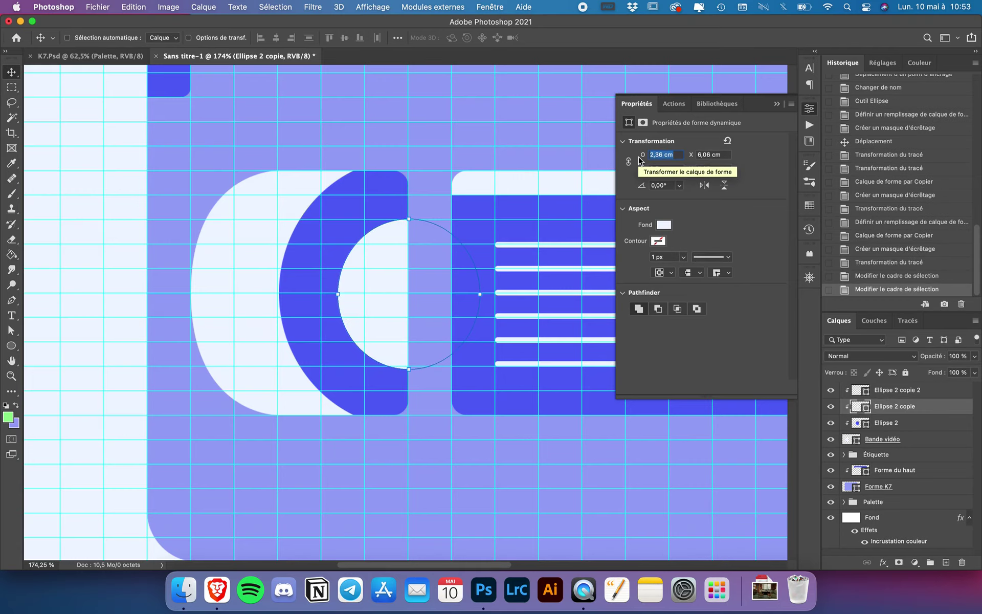
pyautogui.write('2,5')
pyautogui.press('Return')
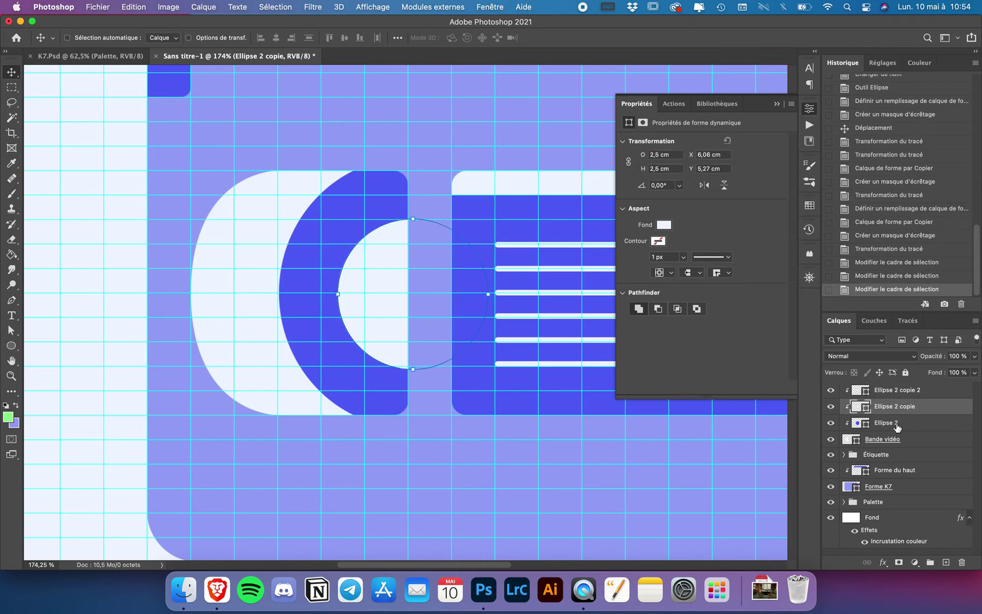
# Set the outer blue Ellipse 2 to 4,5 × 4,5 cm, then select all three reel circles.
pyautogui.click(897, 425)
pyautogui.click(673, 154)
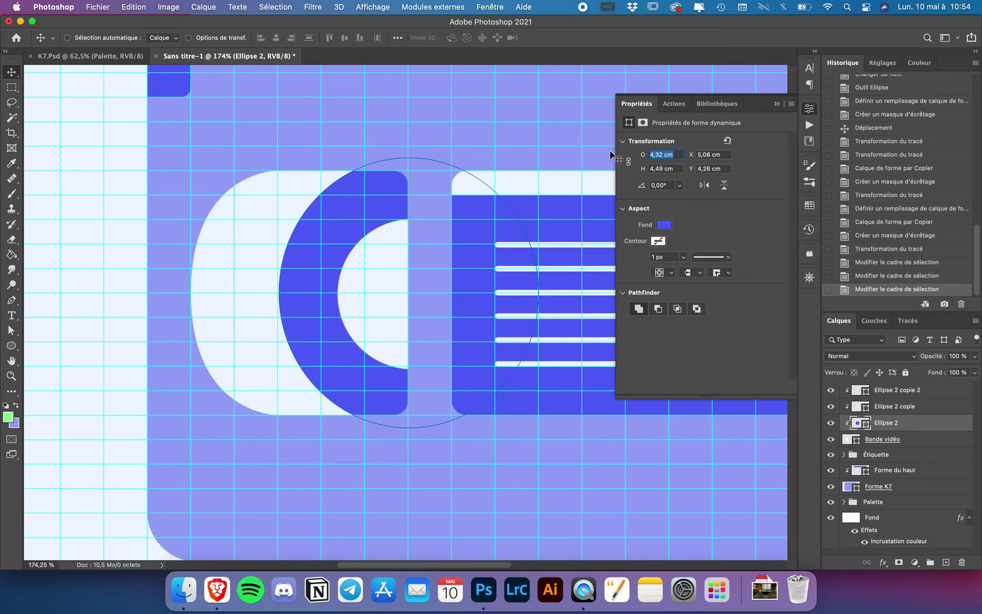
pyautogui.write('4,5')
pyautogui.press('Tab')
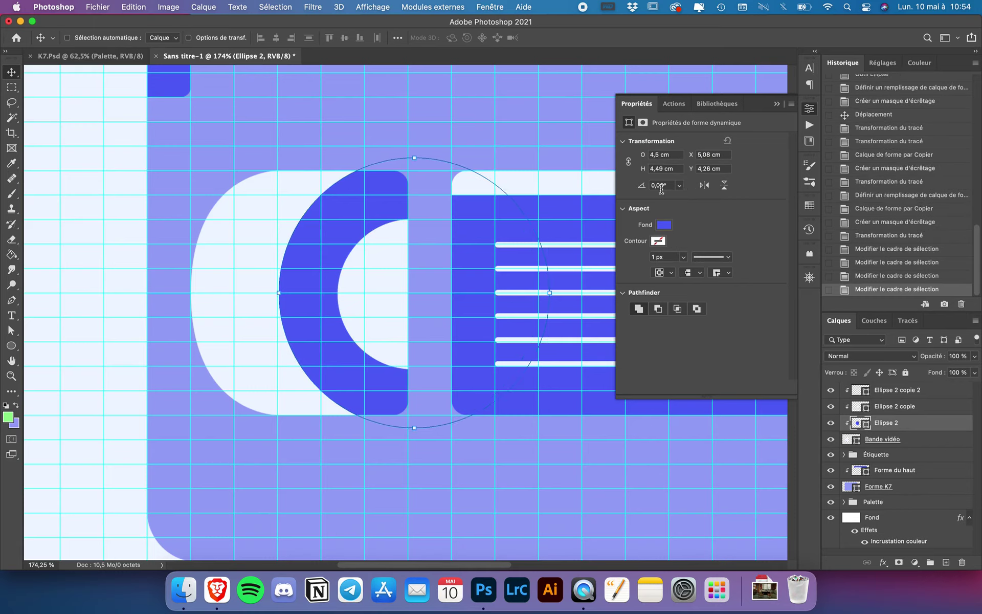
pyautogui.write('4')
pyautogui.press('Return')
pyautogui.click(531, 236)
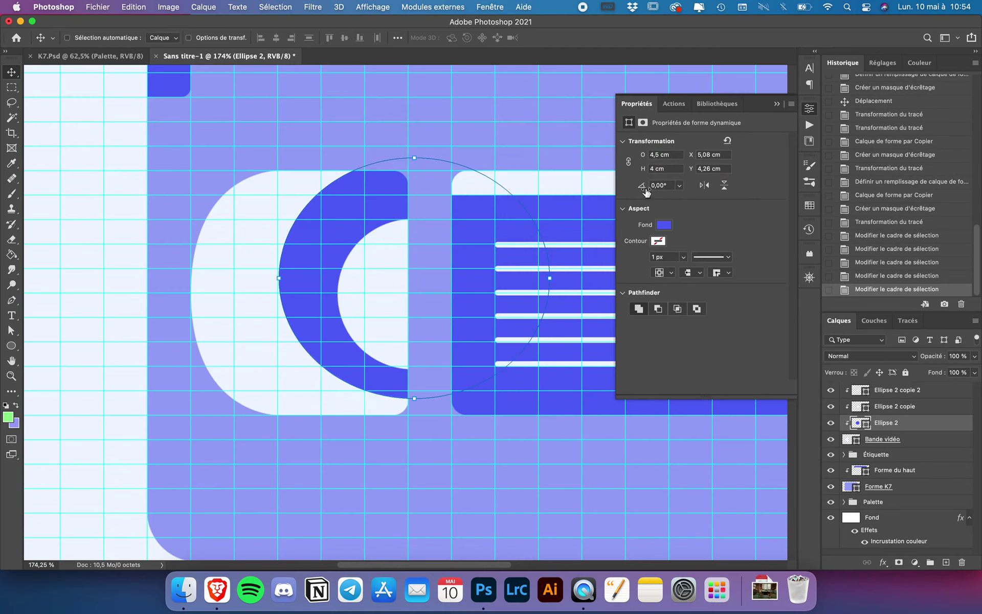
pyautogui.click(666, 169)
pyautogui.press('BackSpace')
pyautogui.write('4,4')
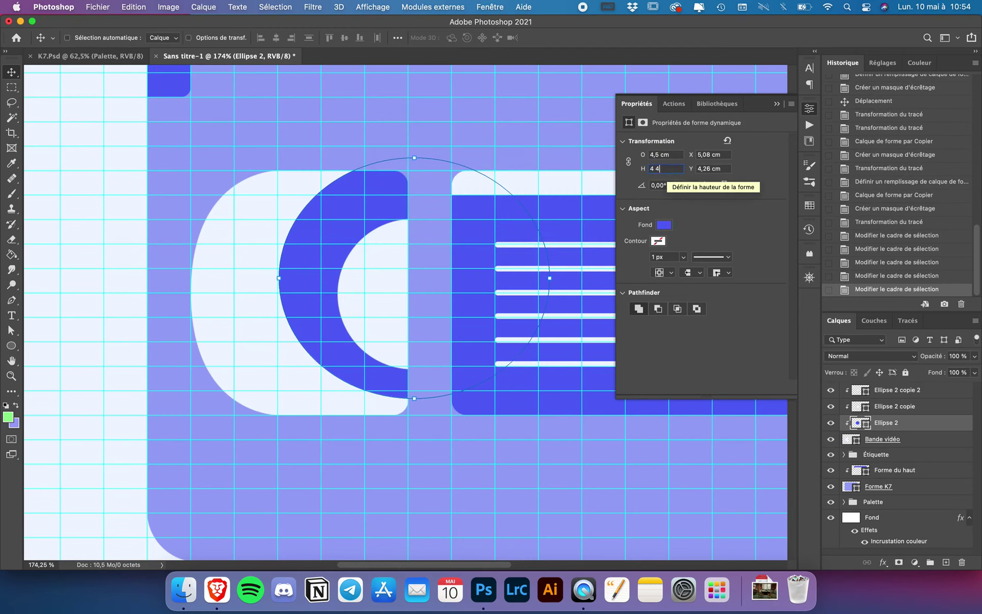
pyautogui.press('Return')
pyautogui.click(552, 238)
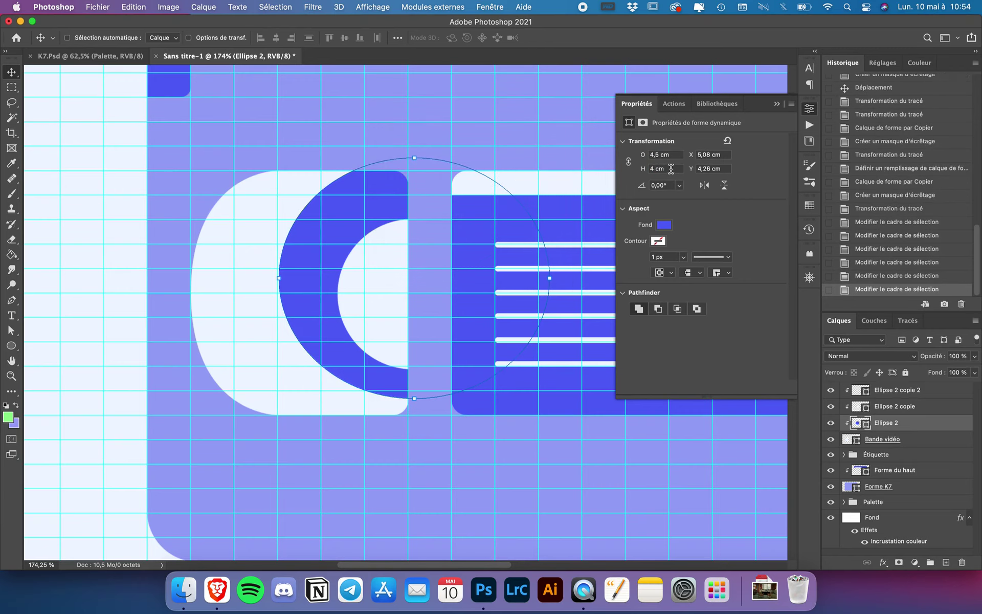
pyautogui.click(670, 169)
pyautogui.write('4,5')
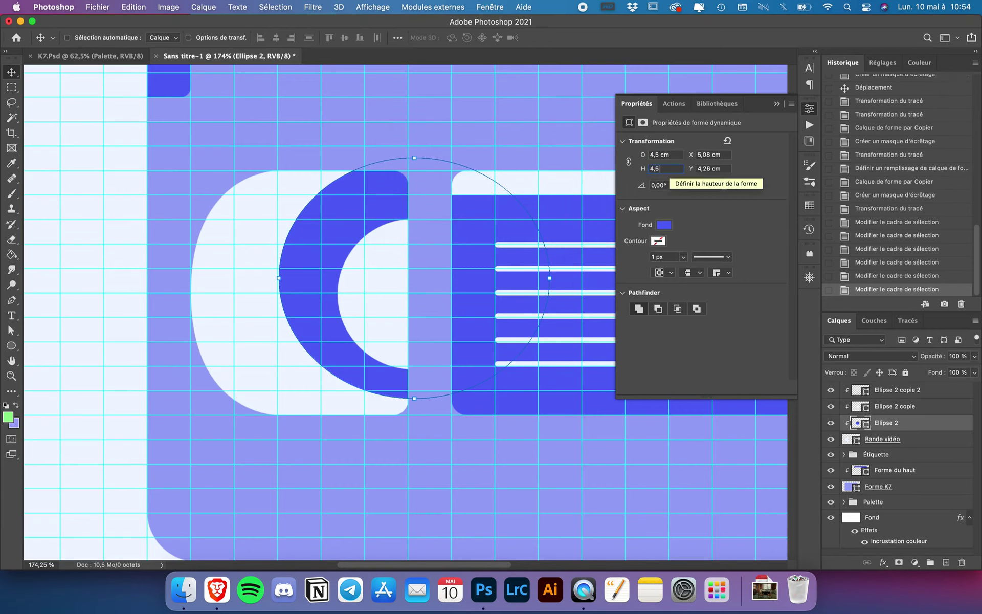
pyautogui.press('Return')
pyautogui.keyDown('shift'); pyautogui.click(915, 392); pyautogui.keyUp('shift')
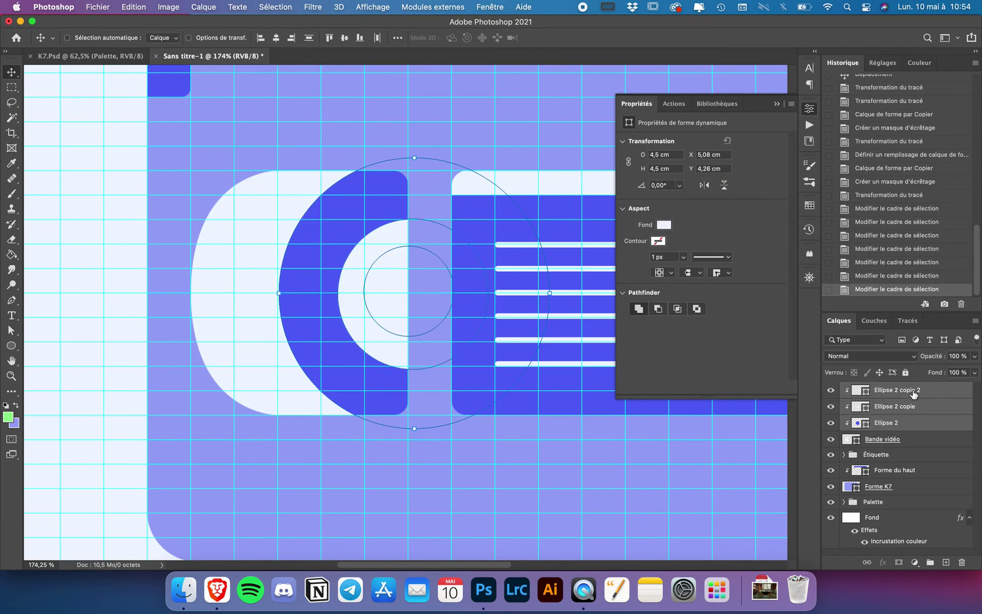
# Align the three reel circles on their horizontal and vertical centres and nudge them left.
pyautogui.click(276, 37)
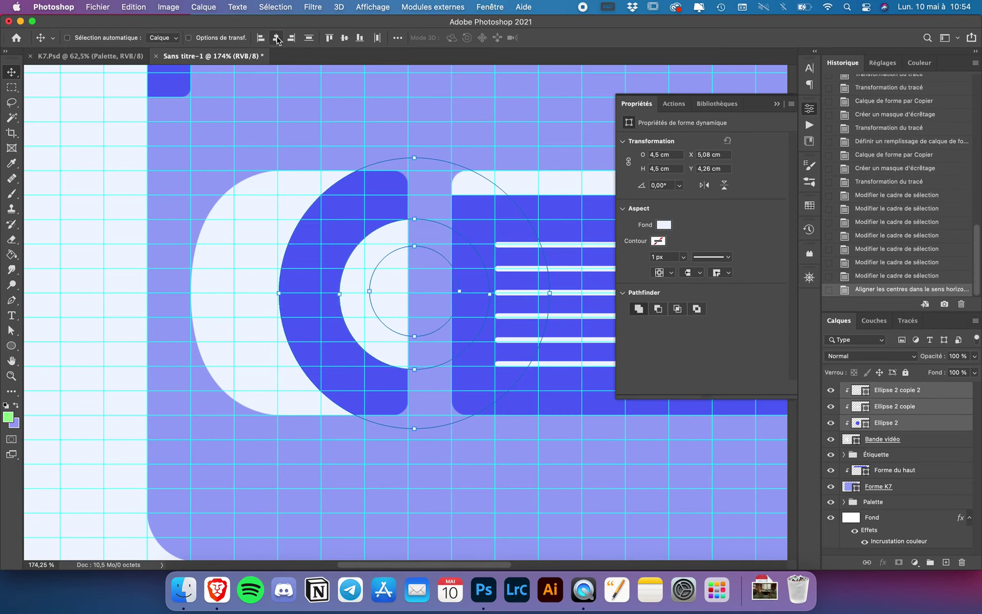
pyautogui.click(347, 41)
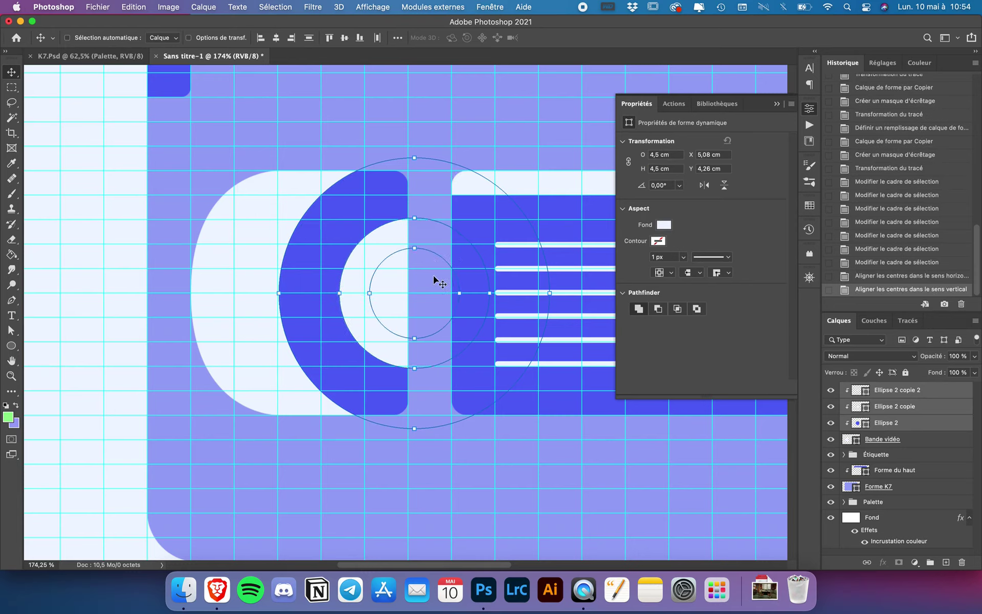
pyautogui.moveTo(433, 278); pyautogui.dragTo(428, 278)
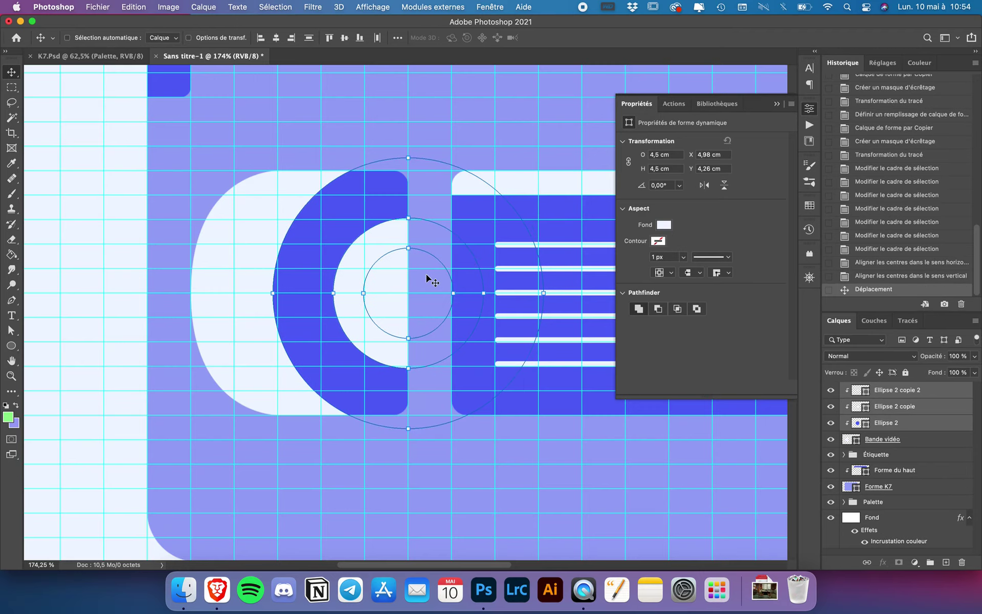
# Scale the outer blue Ellipse 2 down to 4,3 × 4,3 cm.
pyautogui.keyDown('super'); pyautogui.click(313, 266); pyautogui.keyUp('super')
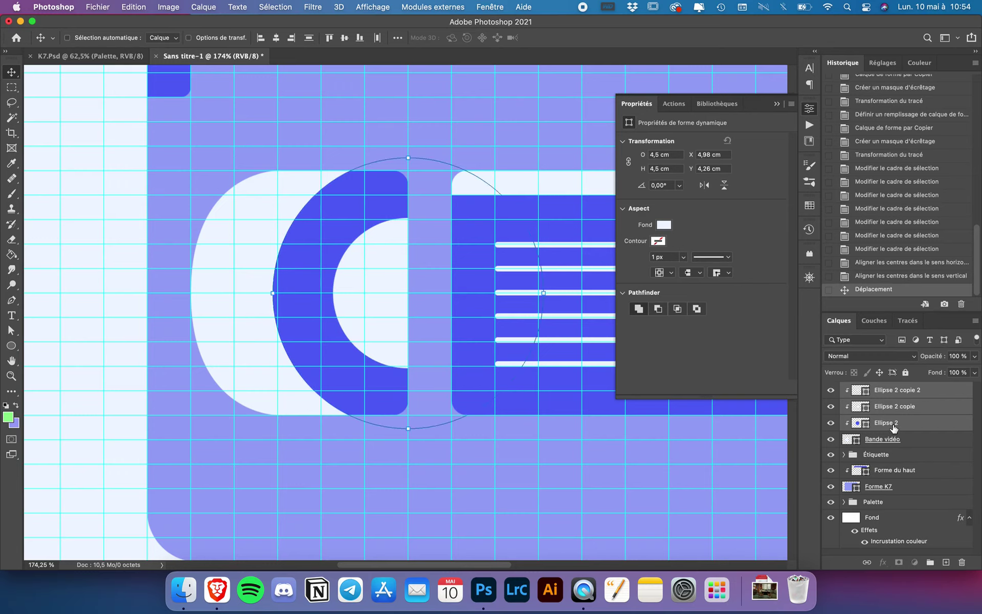
pyautogui.press('super+t')
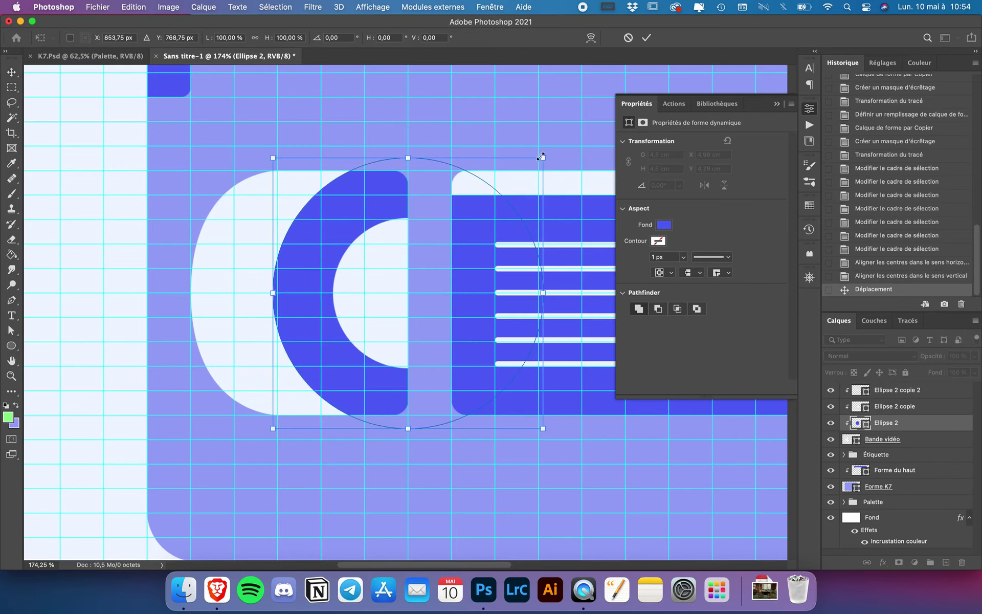
pyautogui.moveTo(541, 156); pyautogui.dragTo(537, 161)
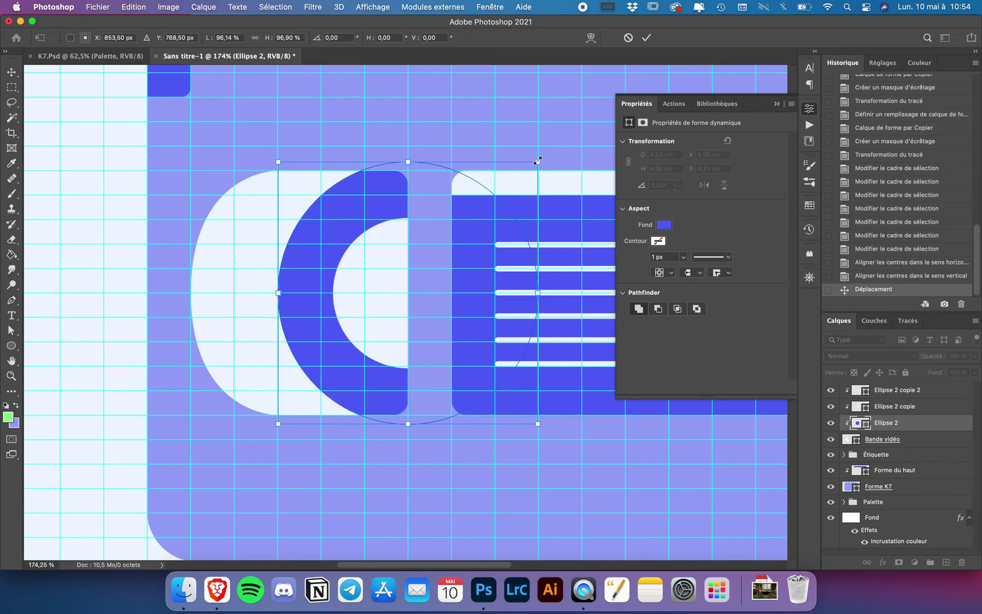
pyautogui.press('Return')
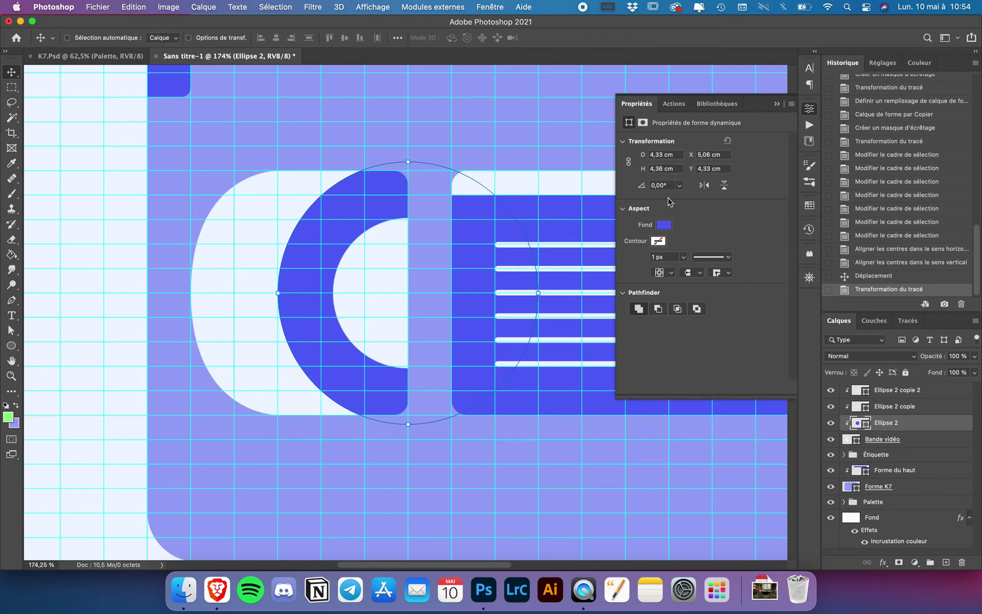
pyautogui.press('super+z')
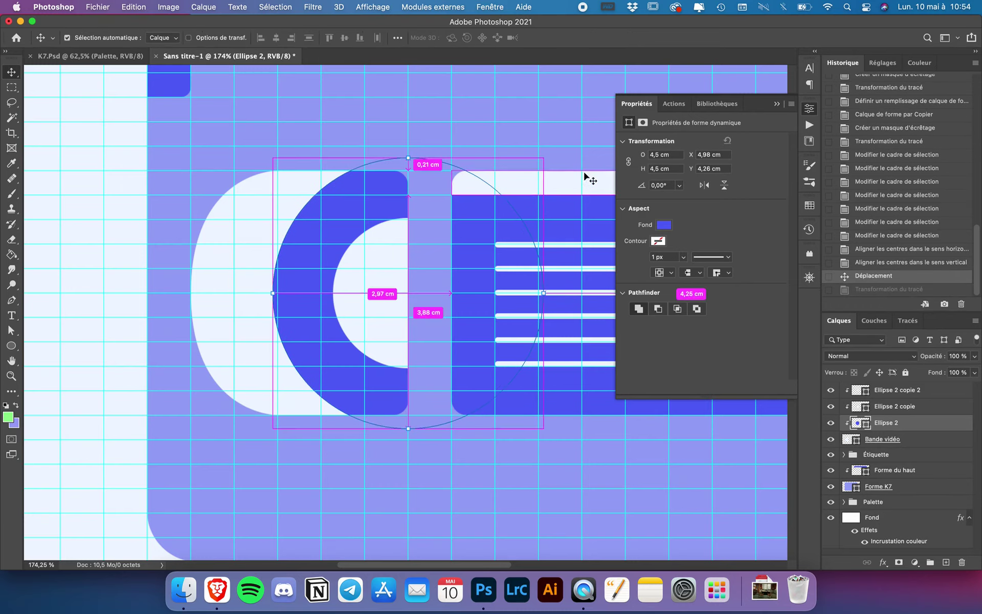
pyautogui.click(671, 154)
pyautogui.press('super+t')
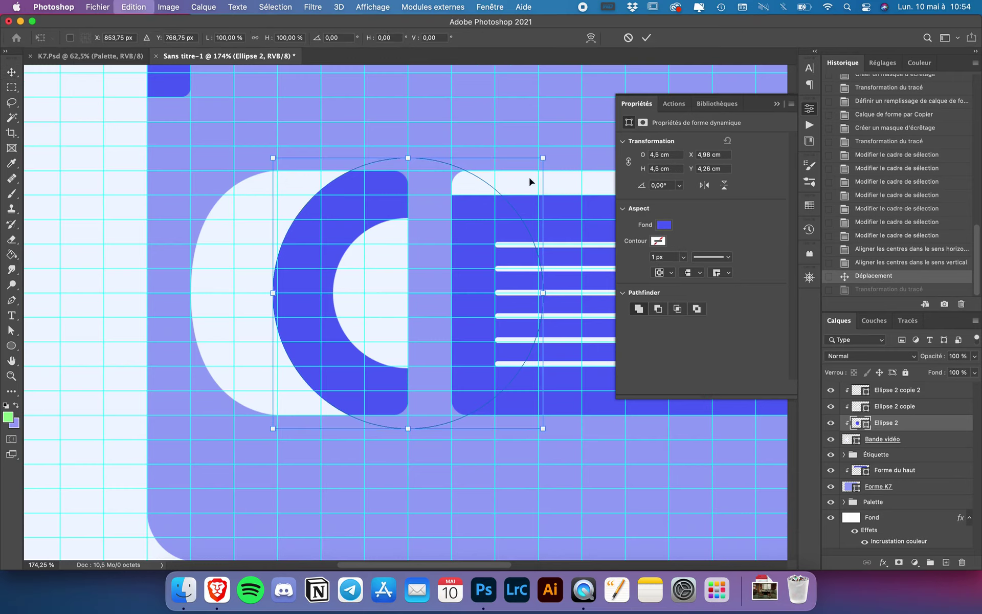
pyautogui.moveTo(543, 158)
pyautogui.mouseDown()
pyautogui.moveTo(526, 175)
pyautogui.moveTo(536, 167)
pyautogui.mouseUp()
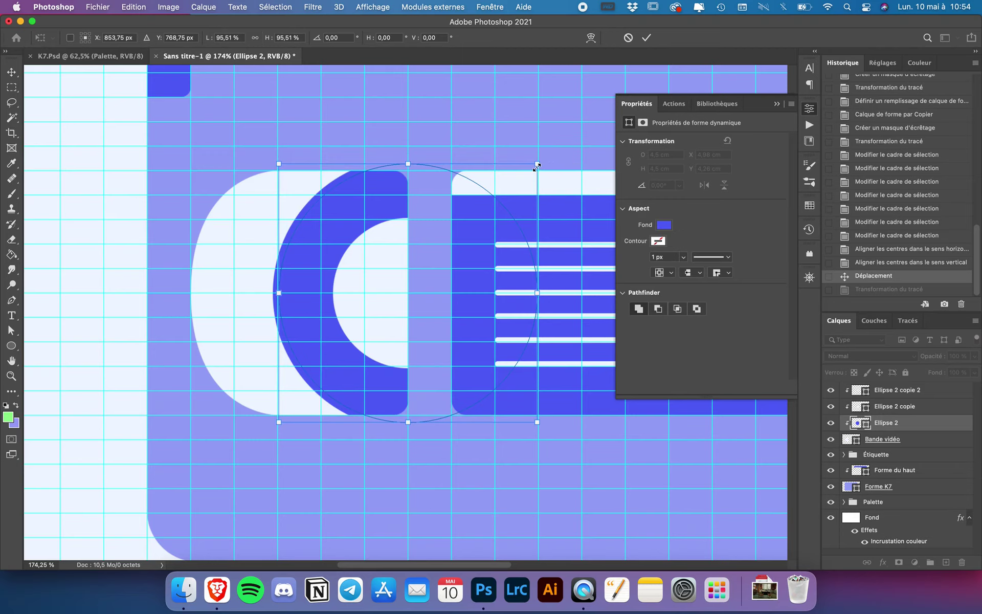
pyautogui.press('Return')
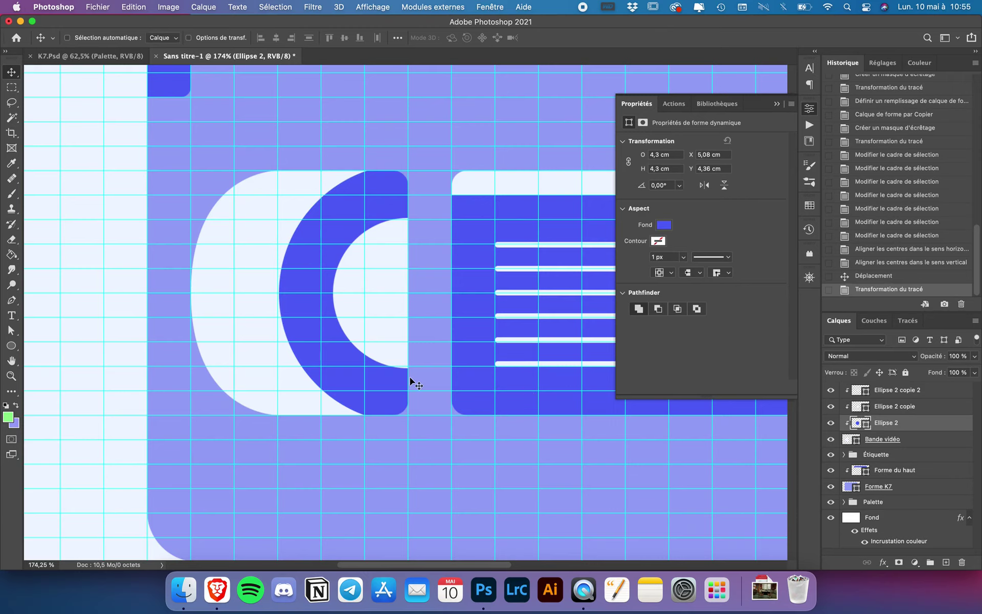
# Fill the innermost circle with pink-red and shrink it to 1 × 1 cm.
pyautogui.click(894, 391)
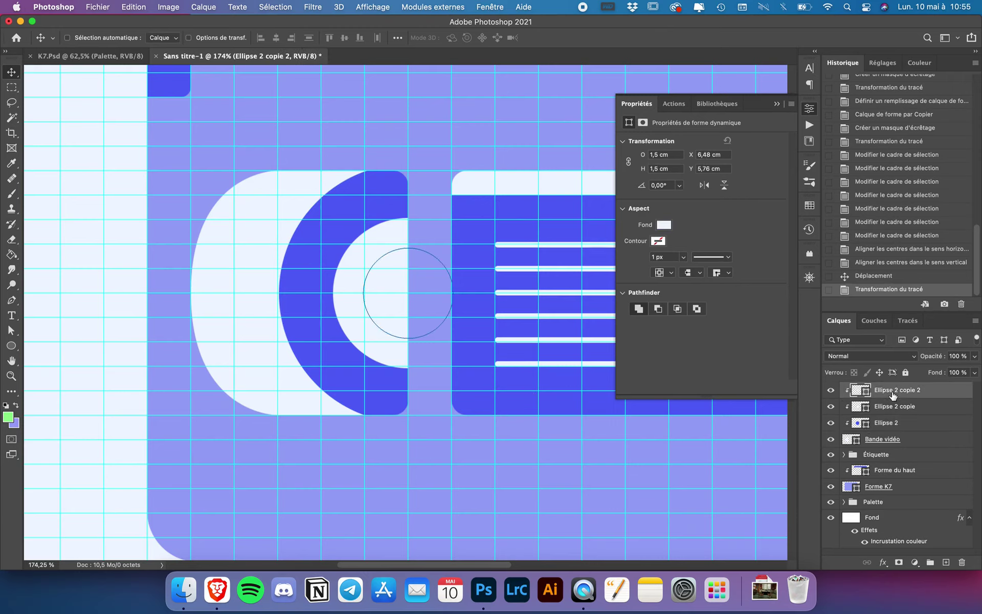
pyautogui.click(11, 346)
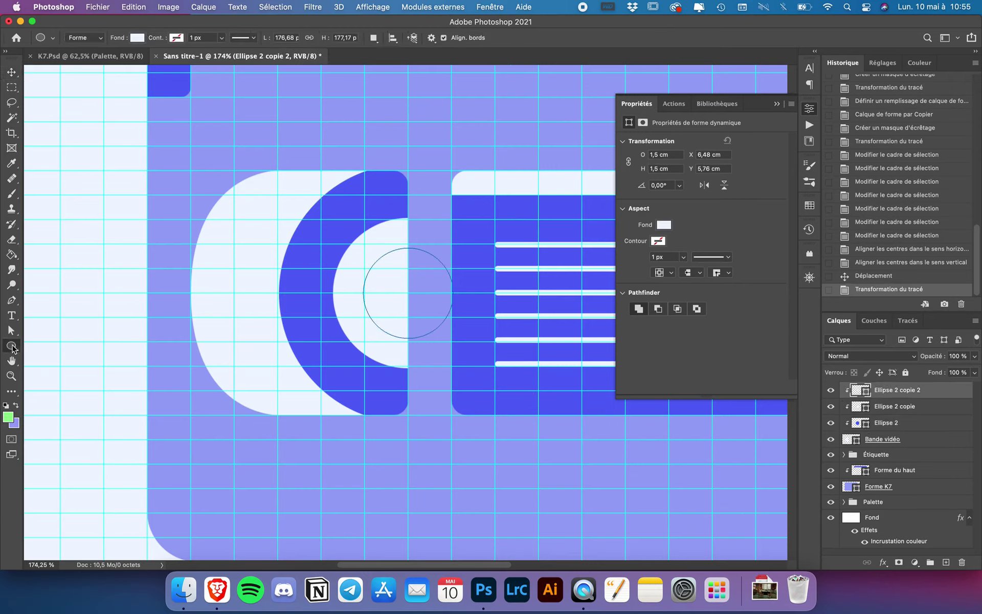
pyautogui.click(137, 38)
pyautogui.click(113, 99)
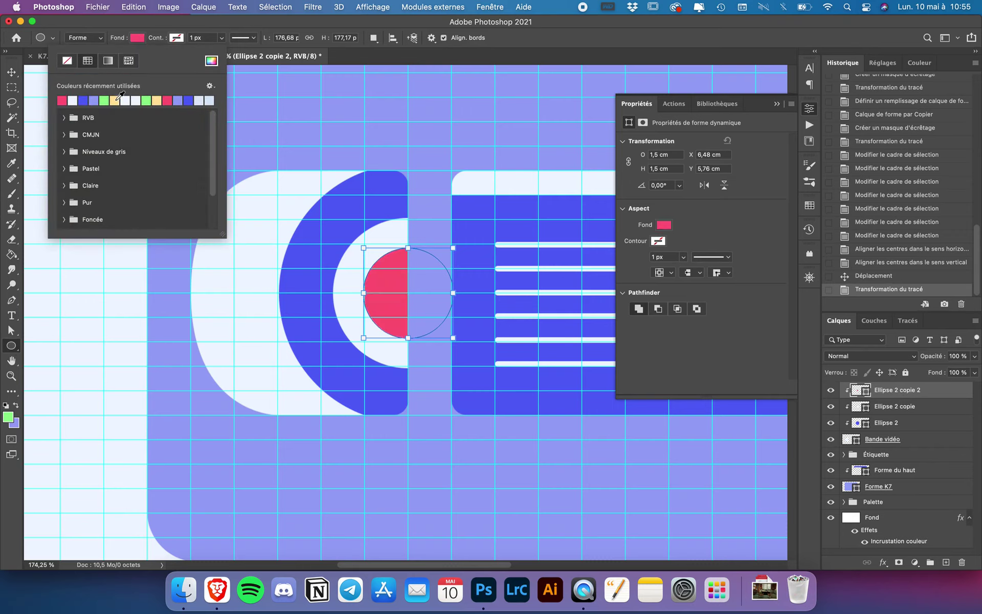
pyautogui.click(11, 72)
pyautogui.hotkey('ctrl', 't')
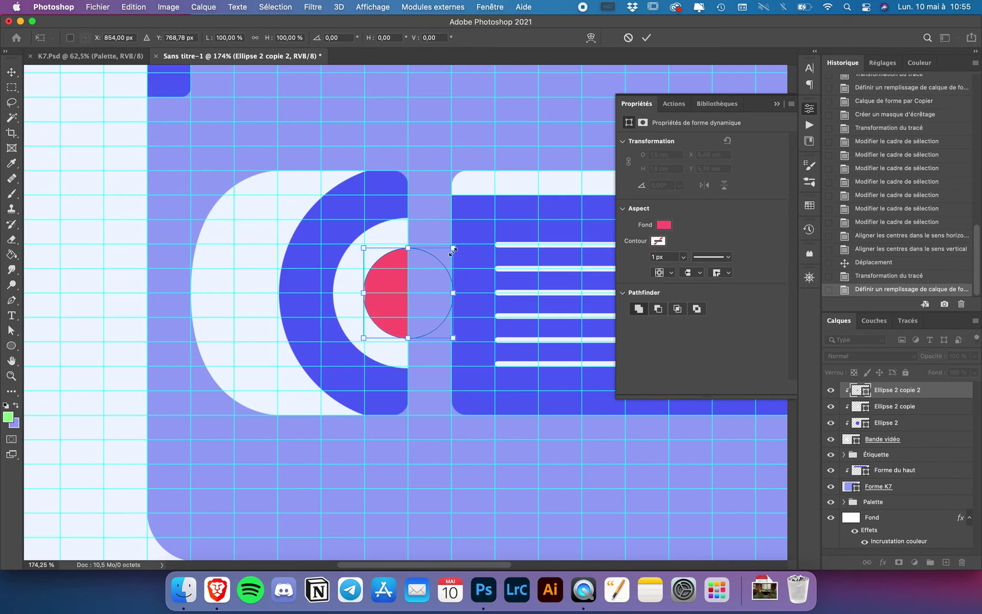
pyautogui.moveTo(452, 250); pyautogui.dragTo(438, 263)
pyautogui.press('Return')
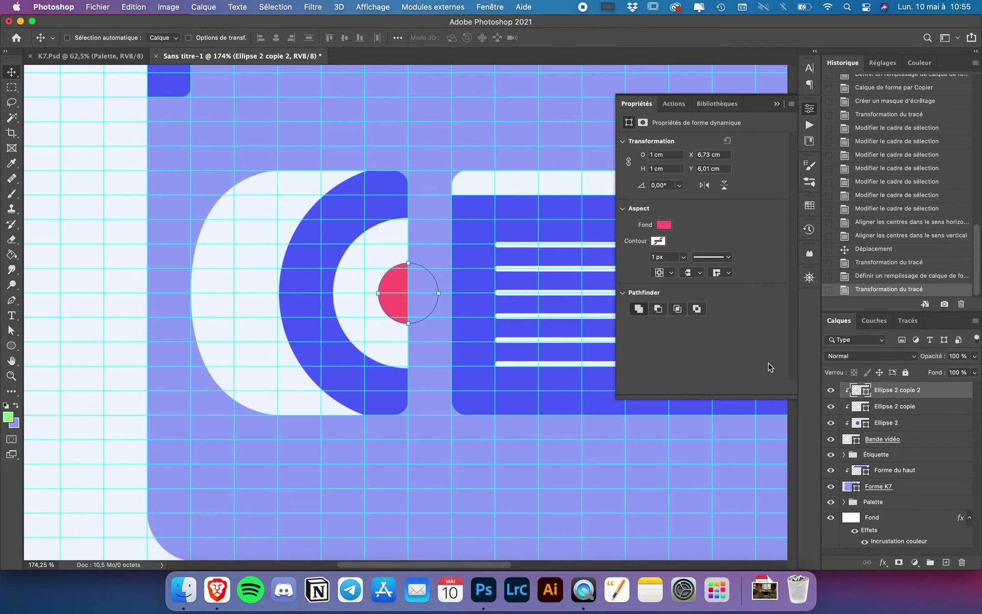
# Shrink the light middle circle to 1.95 × 1.95 cm and hide the guides.
pyautogui.click(900, 410)
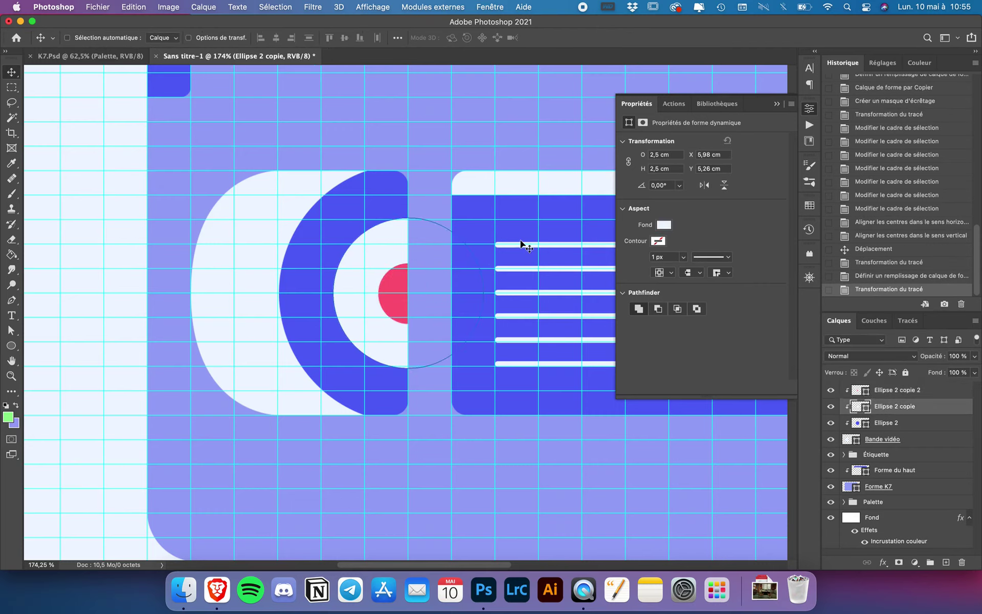
pyautogui.press('super+t')
pyautogui.moveTo(483, 218); pyautogui.dragTo(467, 234)
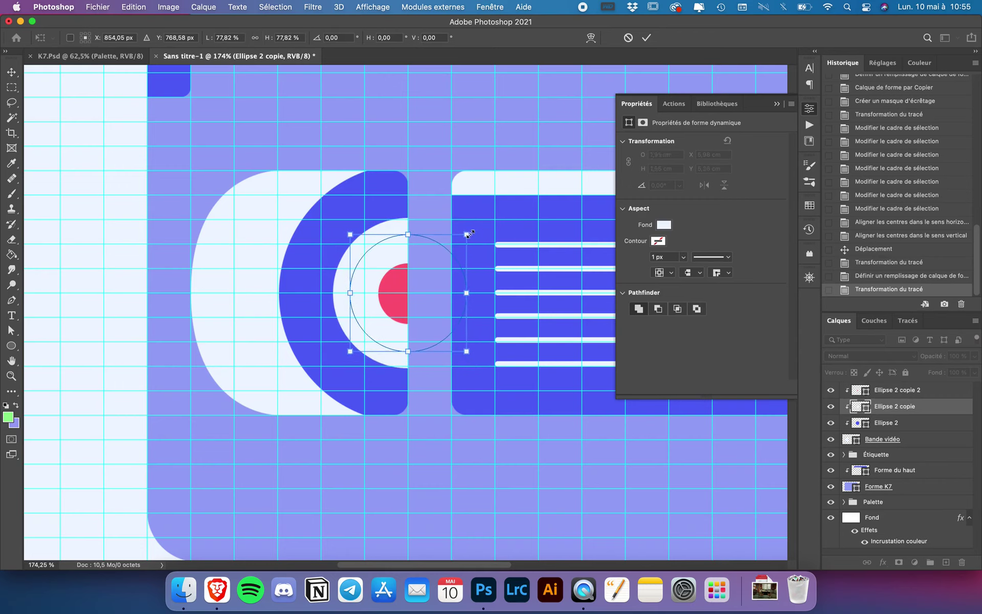
pyautogui.press('Return')
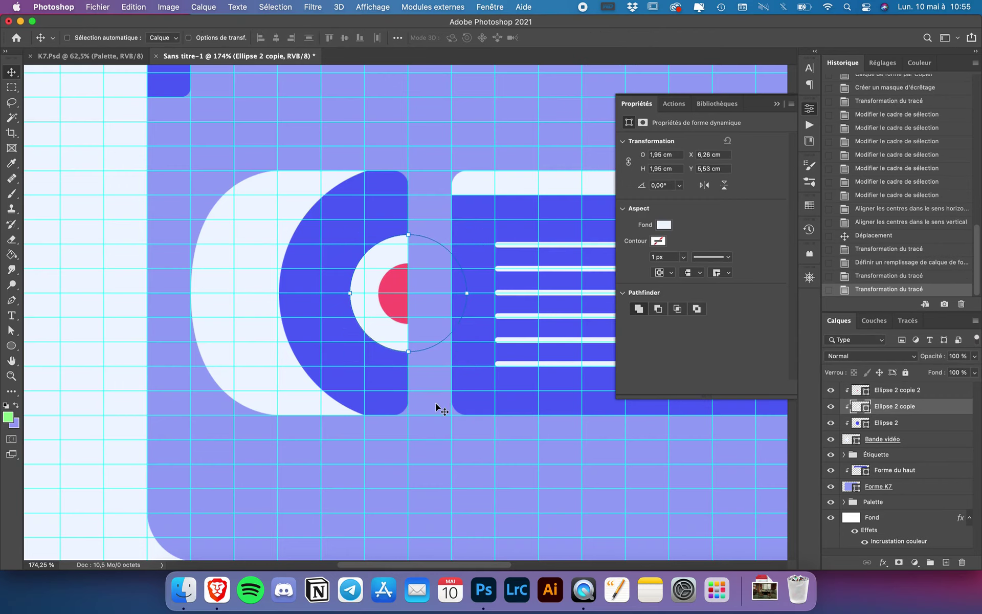
pyautogui.hotkey('ctrl', ';')
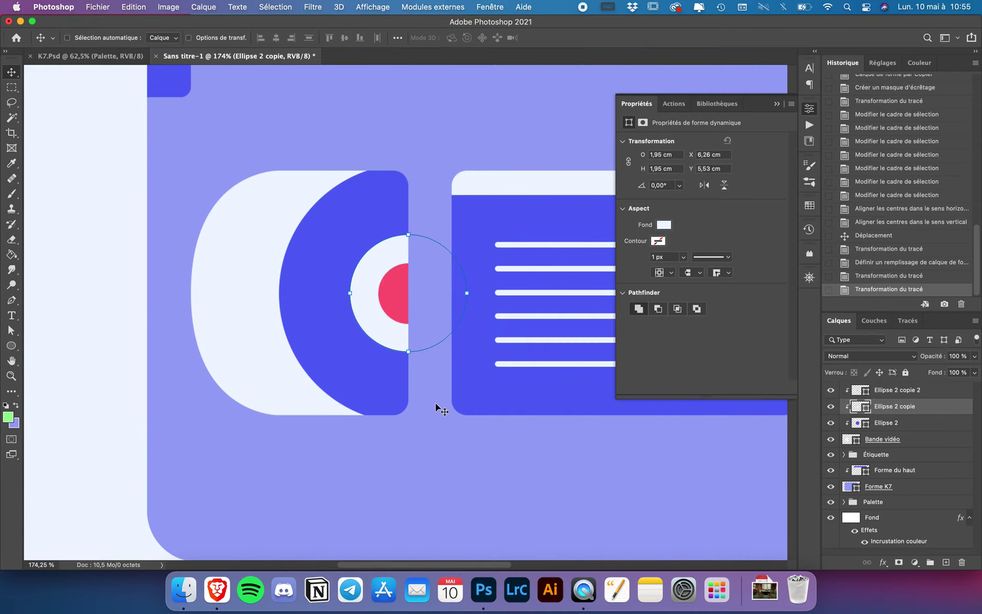
pyautogui.click(634, 104)
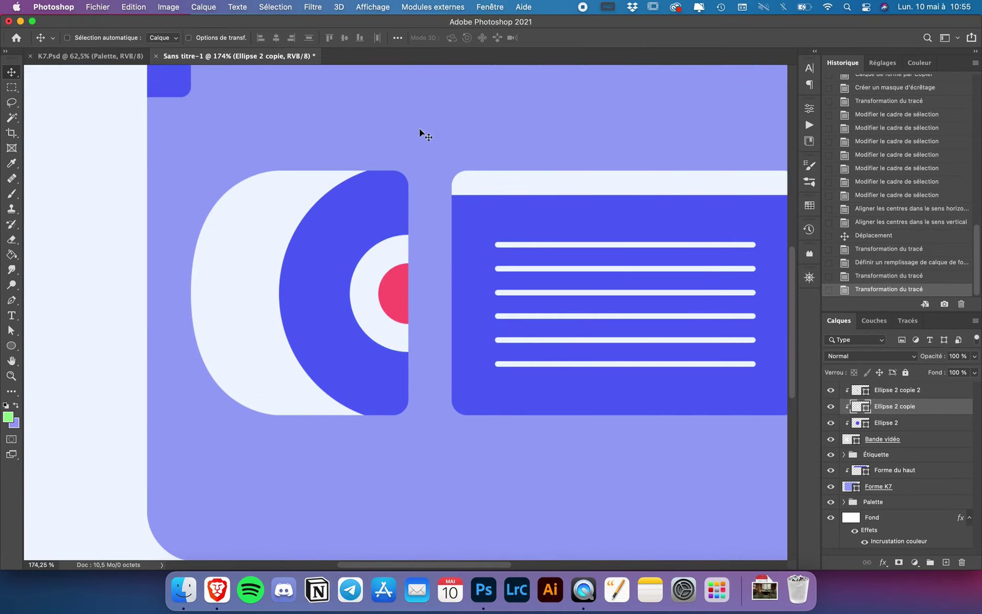
# Enlarge the outer blue Ellipse 2 to about 107%.
pyautogui.hotkey('ctrl', '0')
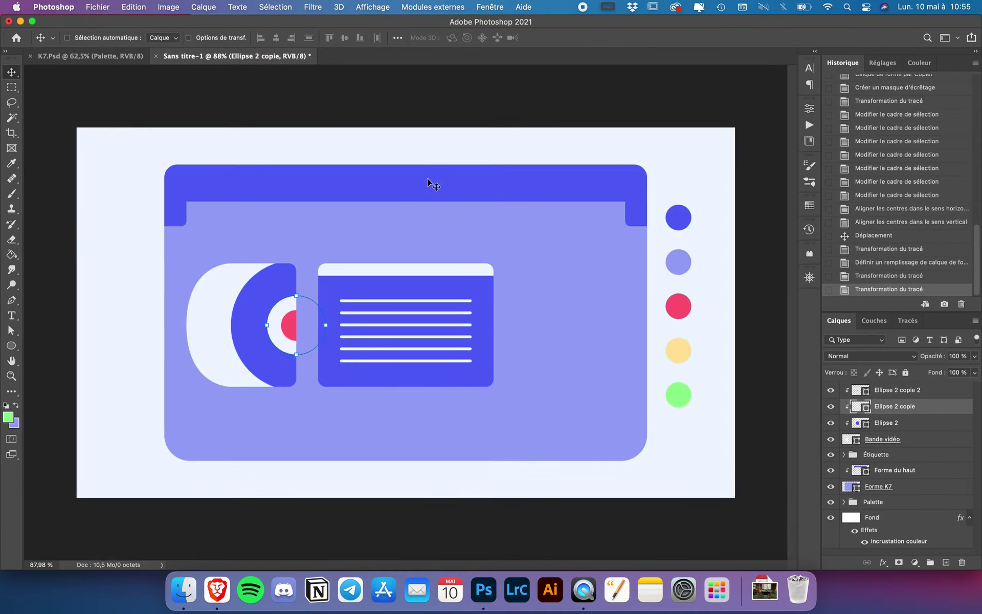
pyautogui.click(905, 425)
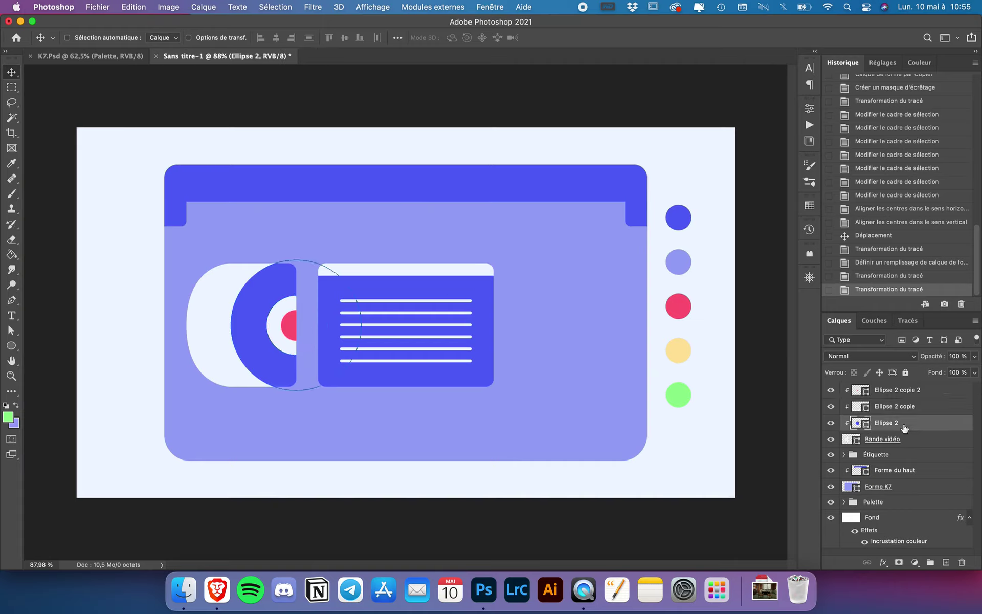
pyautogui.hotkey('ctrl', 't')
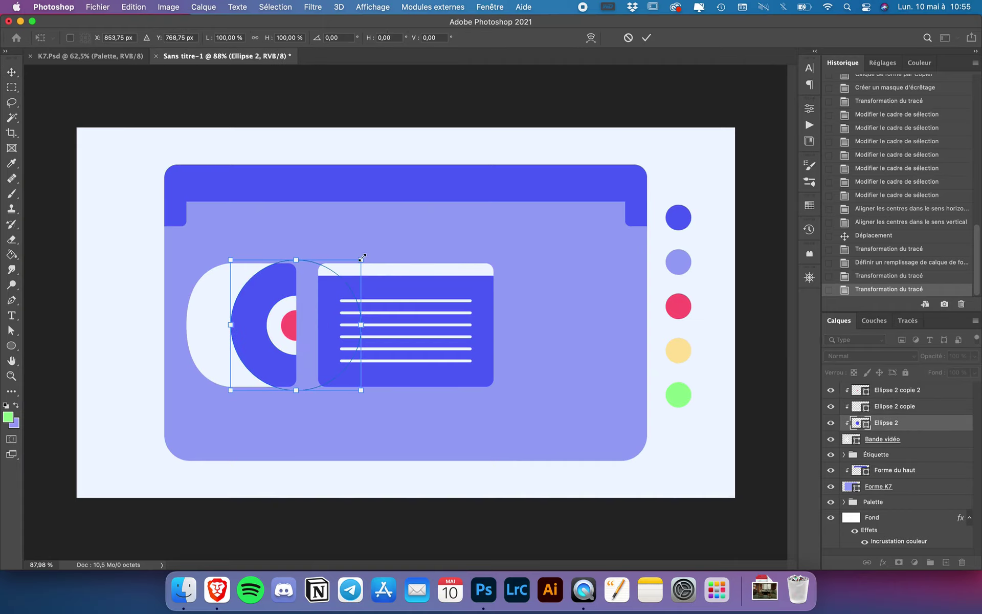
pyautogui.moveTo(362, 259); pyautogui.dragTo(367, 253)
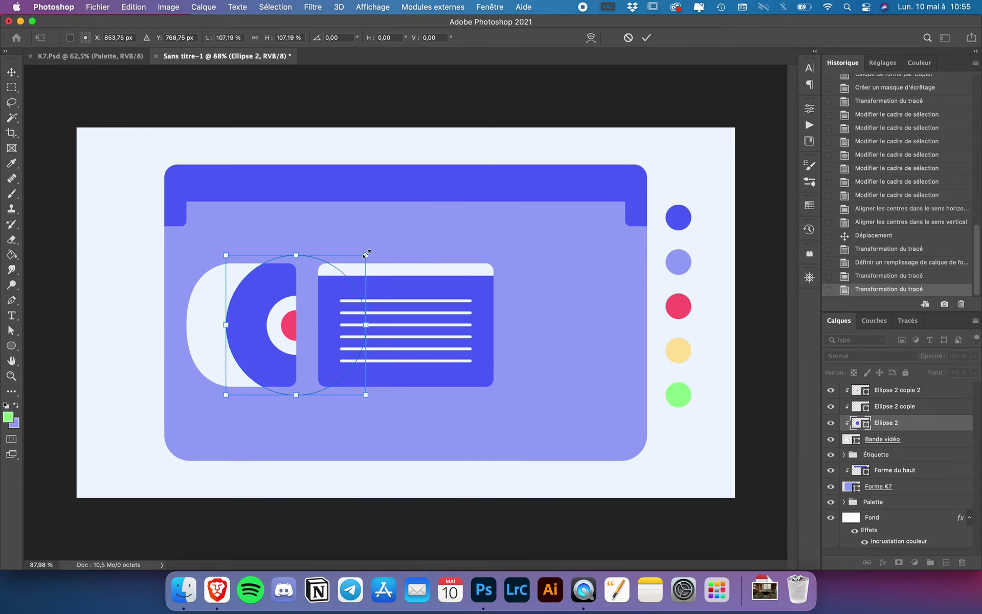
pyautogui.press('Return')
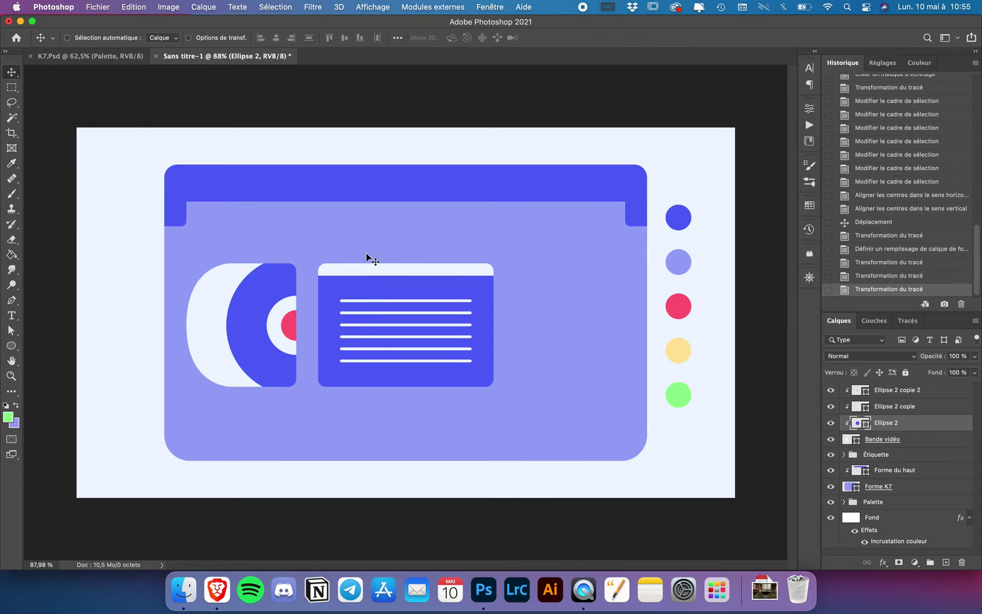
# Scale all three reel circles to 96.86% and shift them right against the divider.
pyautogui.keyDown('shift'); pyautogui.click(918, 393); pyautogui.keyUp('shift')
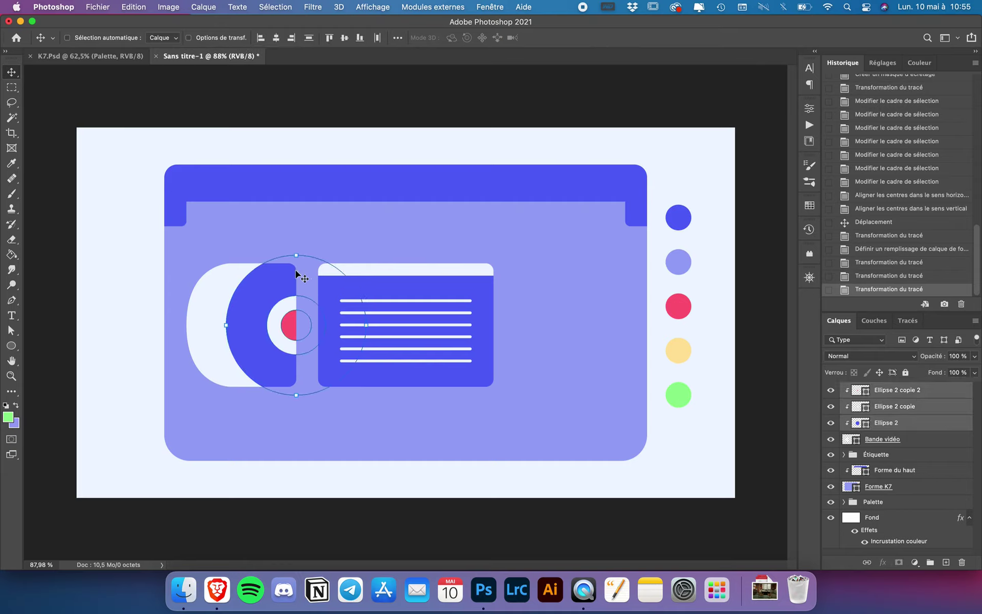
pyautogui.moveTo(282, 273); pyautogui.dragTo(289, 272)
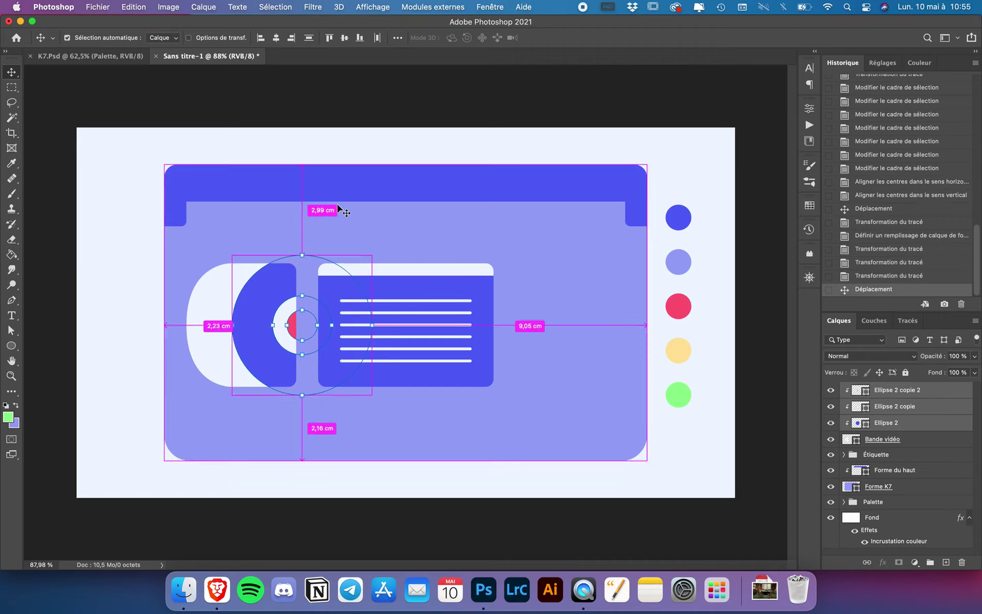
pyautogui.hotkey('ctrl', 'z')
pyautogui.moveTo(318, 283); pyautogui.dragTo(312, 284)
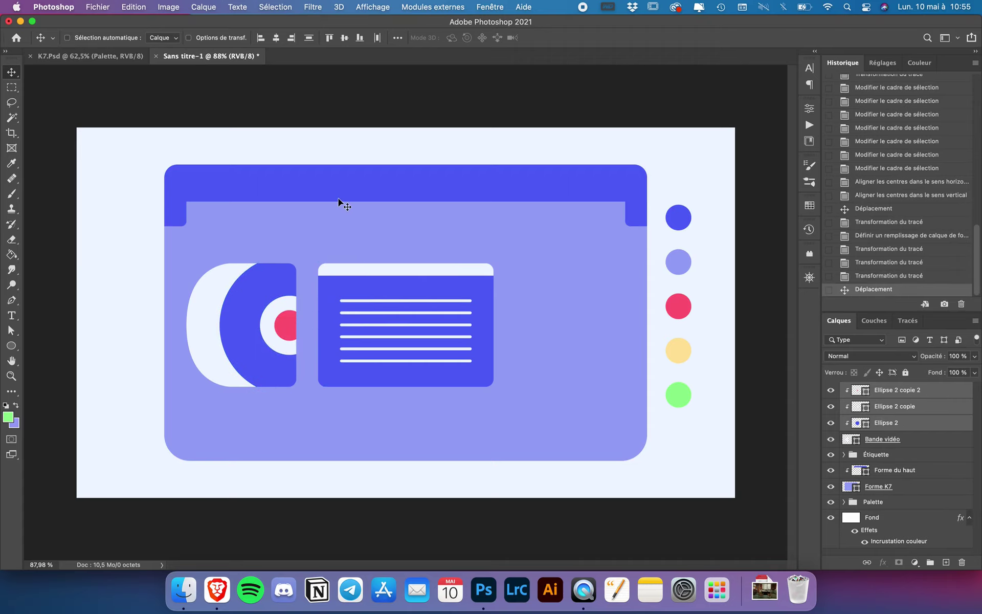
pyautogui.scroll(-2, 295, 379)
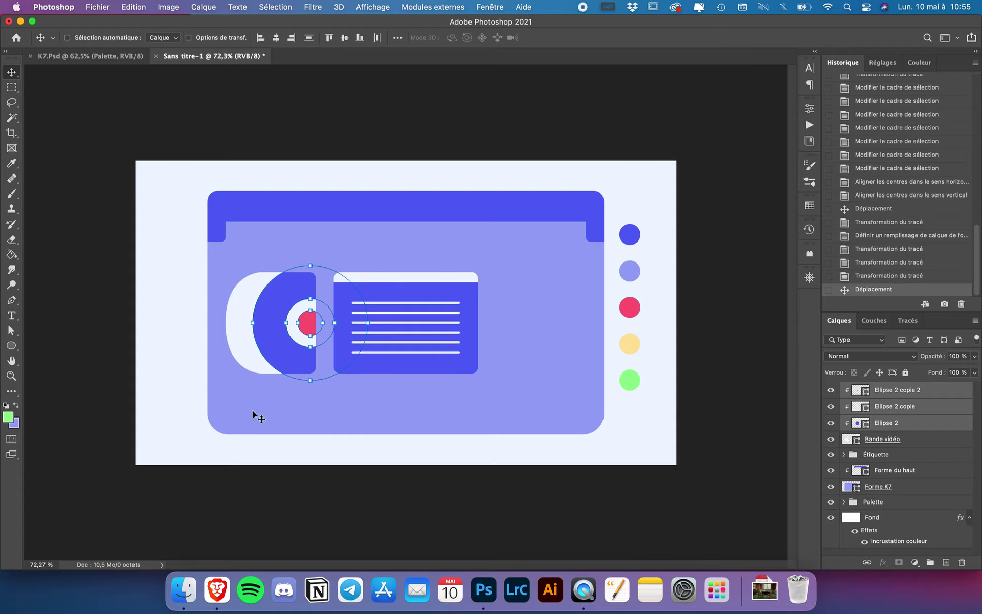
pyautogui.scroll(2, 269, 334)
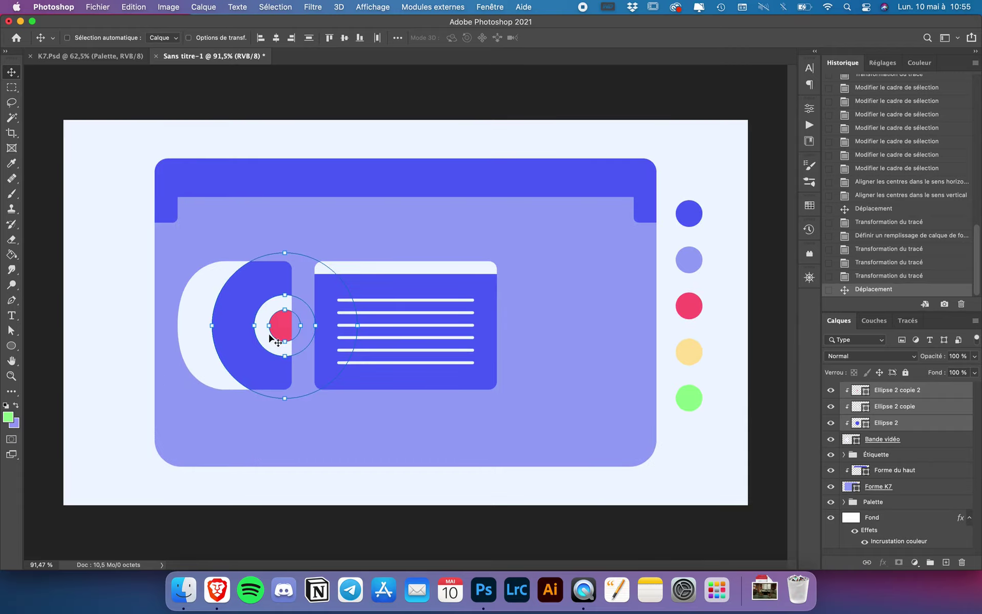
pyautogui.press('super+t')
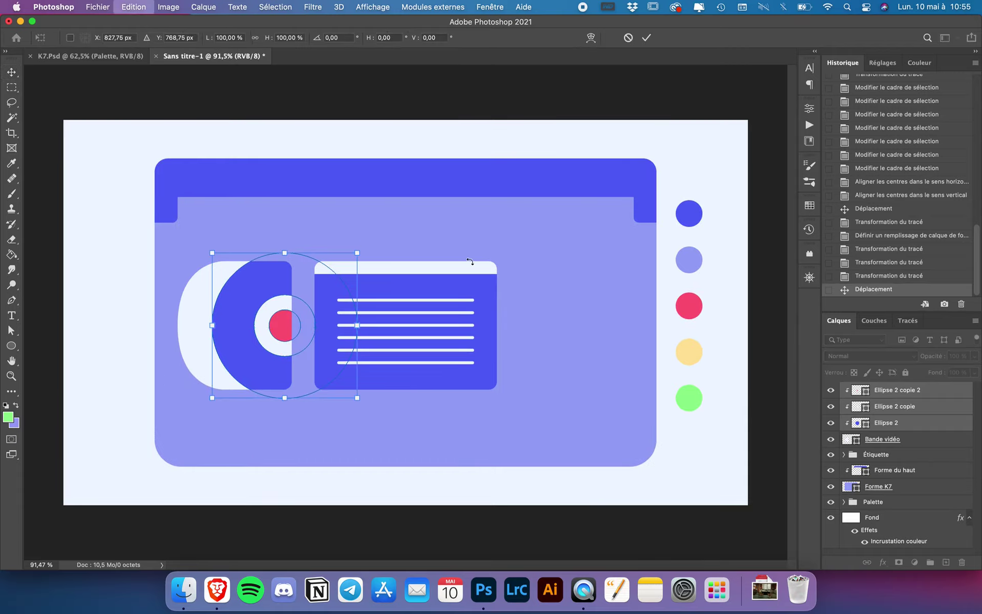
pyautogui.moveTo(362, 252); pyautogui.dragTo(360, 254)
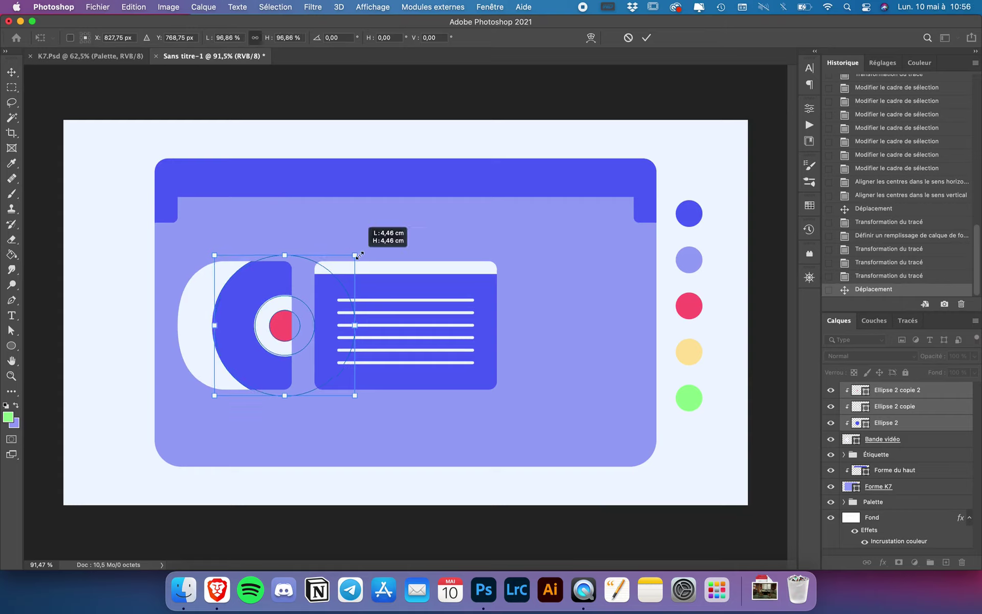
pyautogui.press('Return')
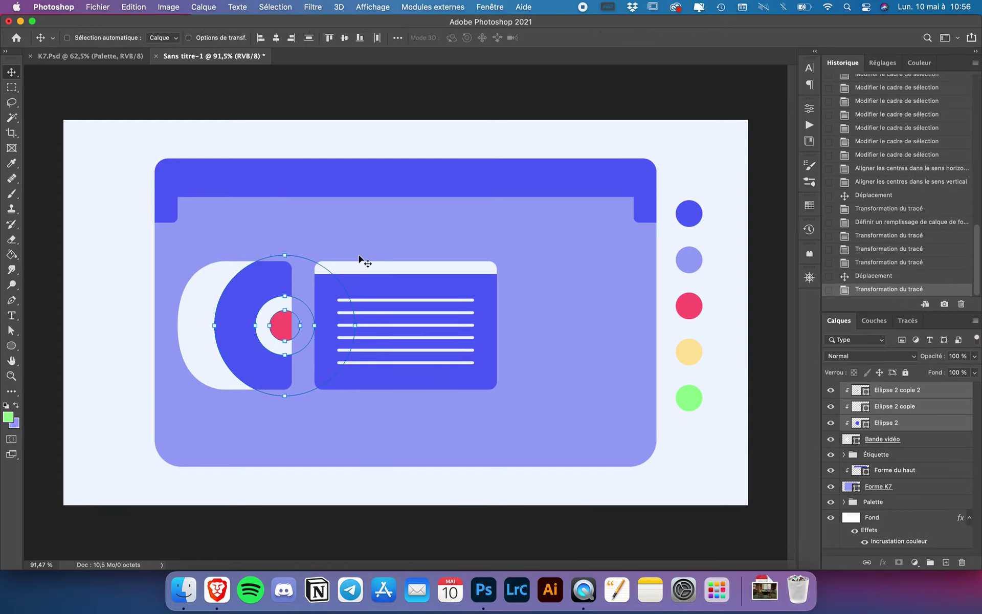
pyautogui.moveTo(256, 283); pyautogui.dragTo(261, 284)
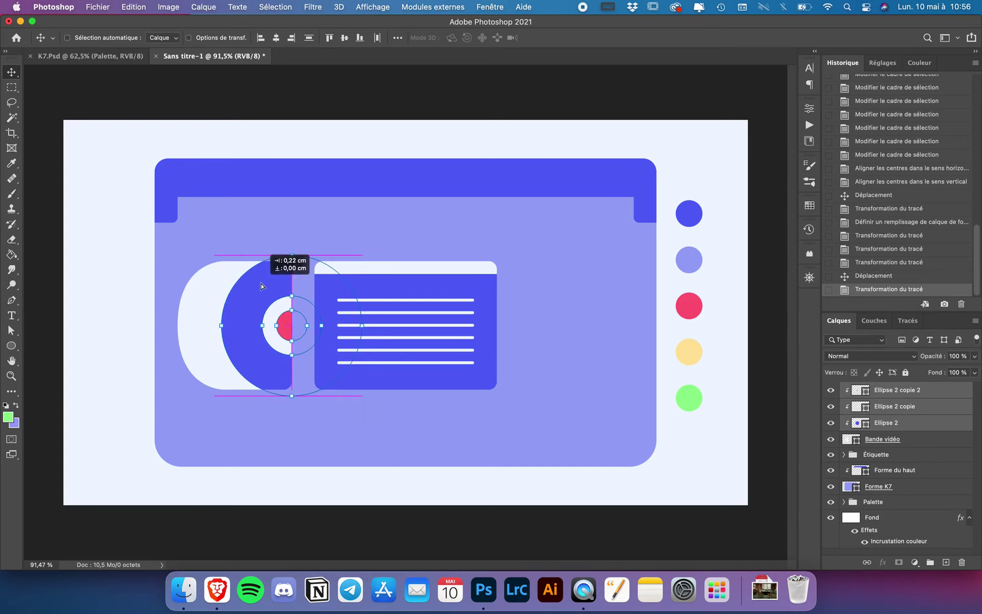
# Shrink the pink centre circle to 79.53%, about 0.77 × 0.77 cm.
pyautogui.click(896, 390)
pyautogui.hotkey('ctrl', 't')
pyautogui.scroll(3, 349, 318)
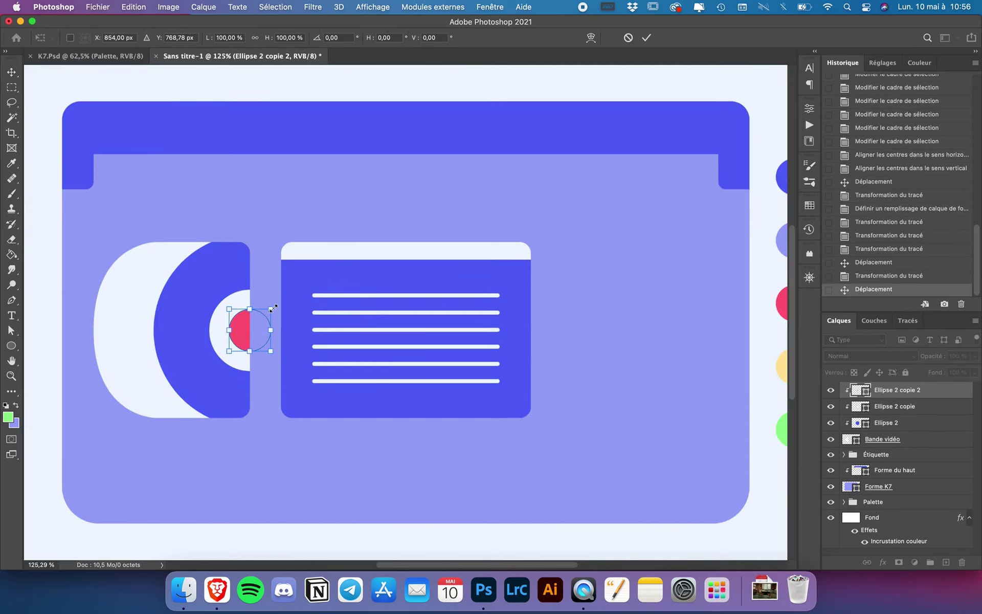
pyautogui.moveTo(272, 308); pyautogui.dragTo(269, 312)
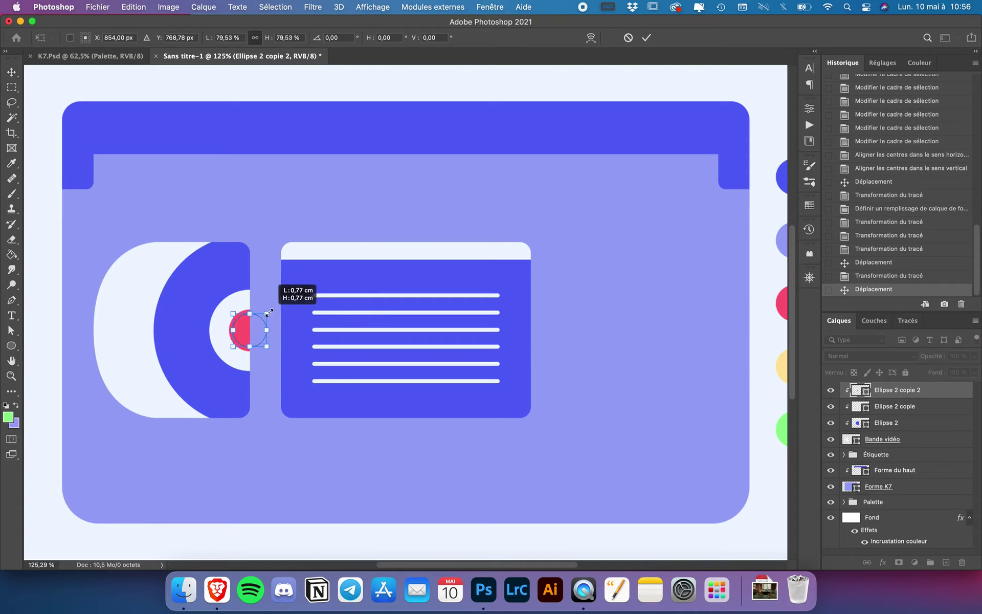
pyautogui.press('Return')
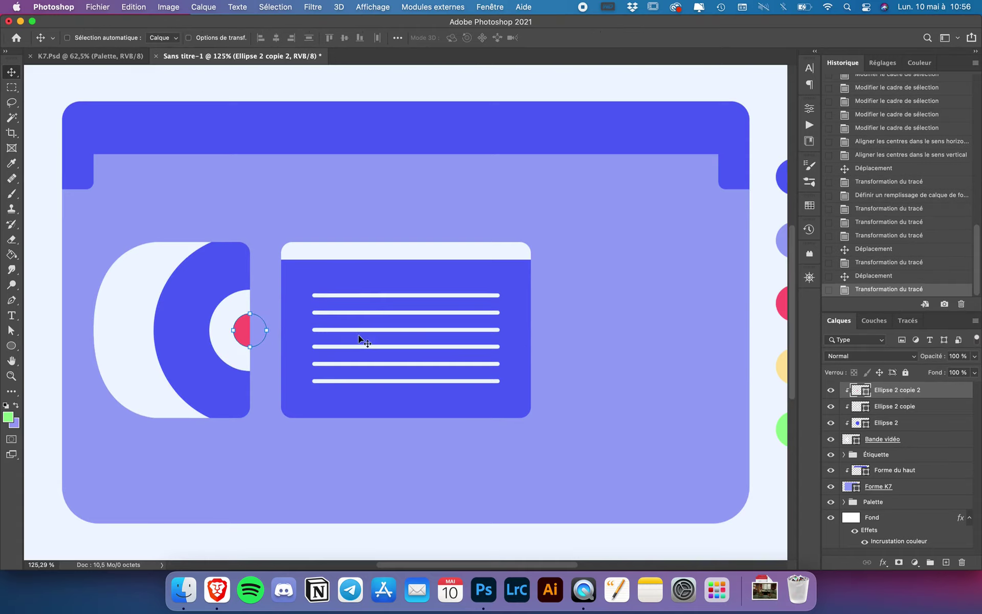
pyautogui.click(350, 219)
pyautogui.scroll(-3, 463, 363)
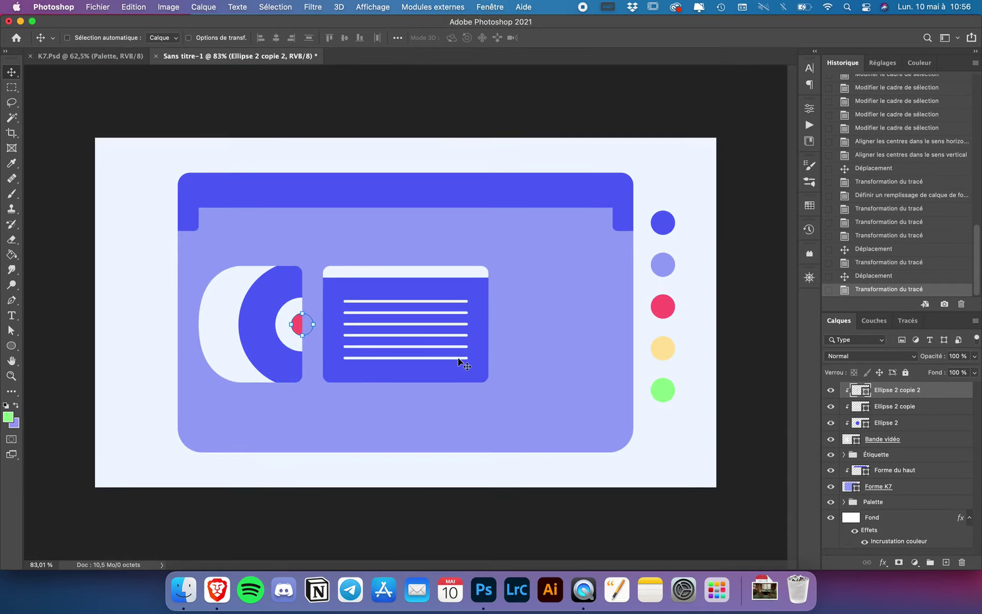
pyautogui.click(843, 455)
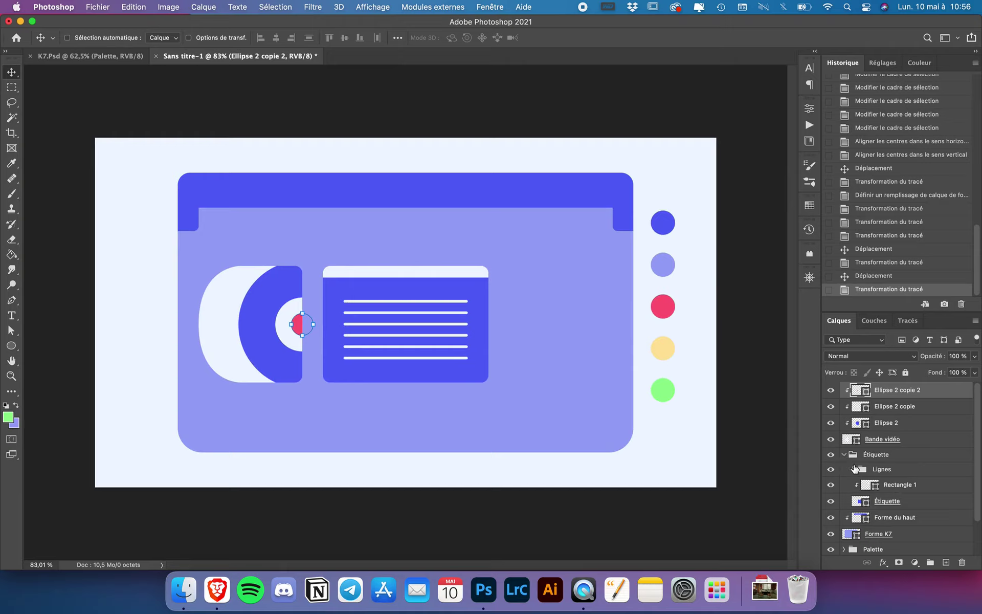
pyautogui.click(853, 469)
pyautogui.click(906, 490)
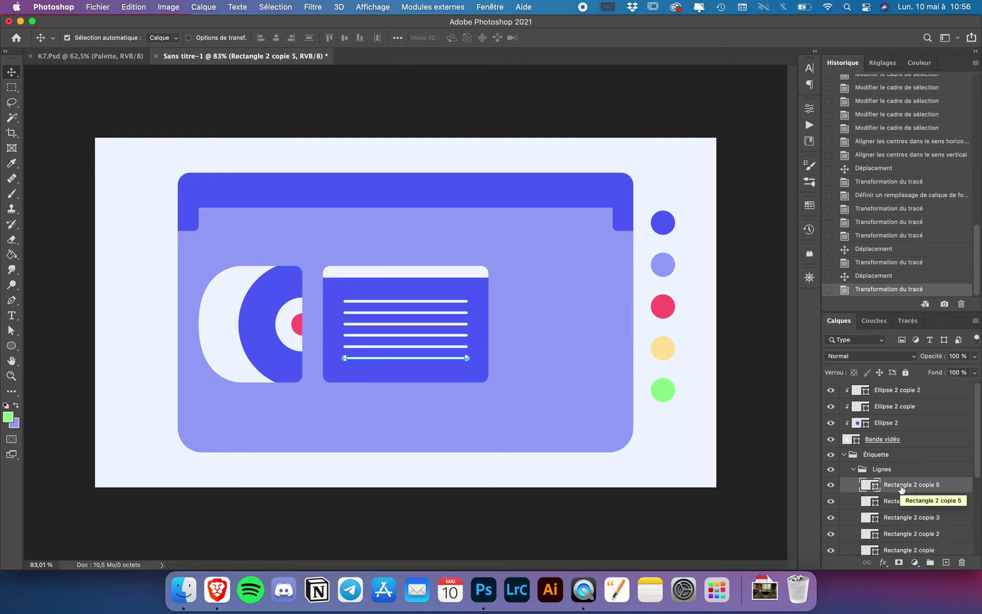
pyautogui.press('super')
pyautogui.click(854, 470)
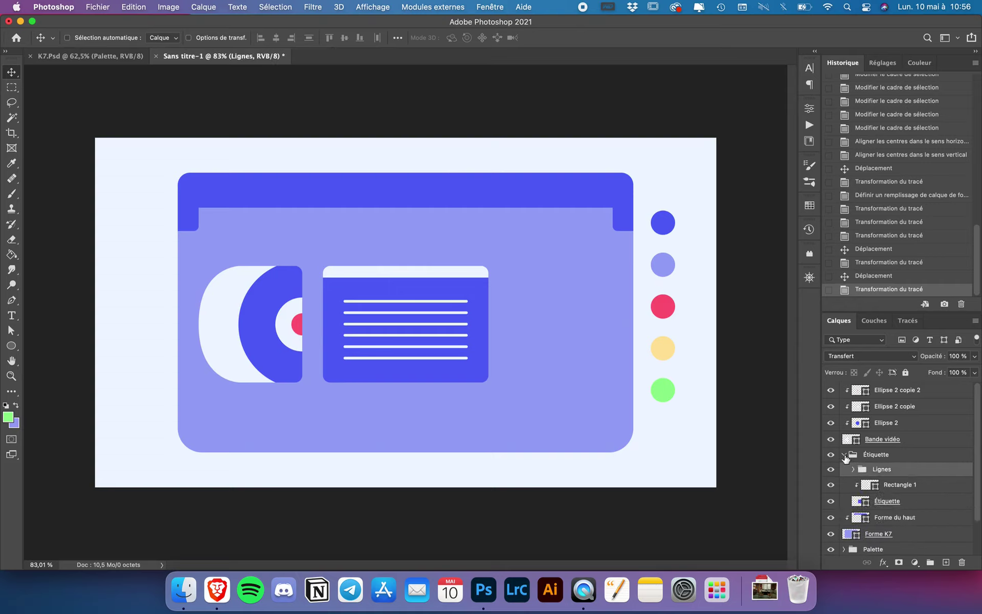
pyautogui.click(844, 455)
pyautogui.click(902, 392)
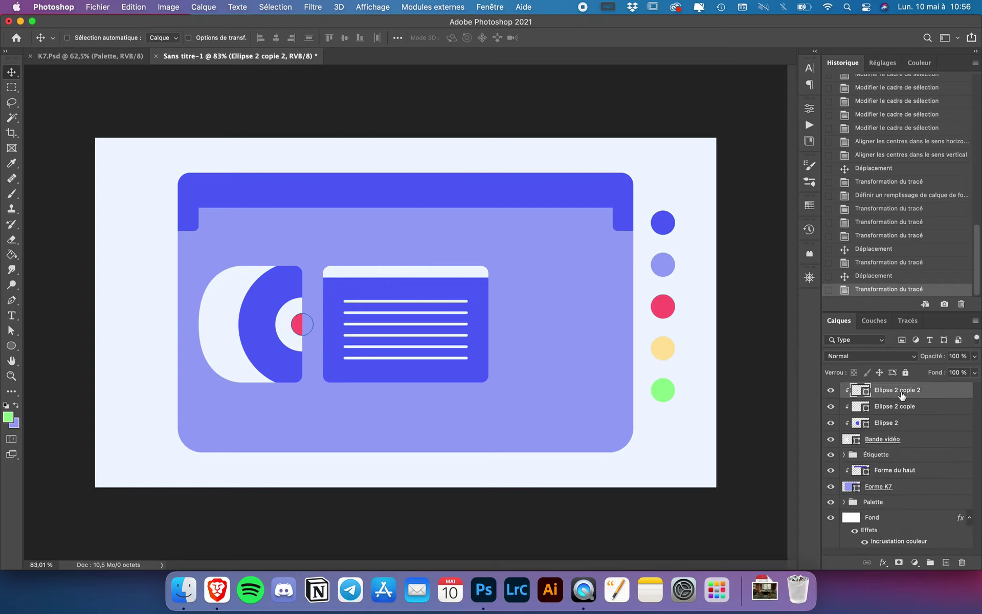
pyautogui.press('super+v')
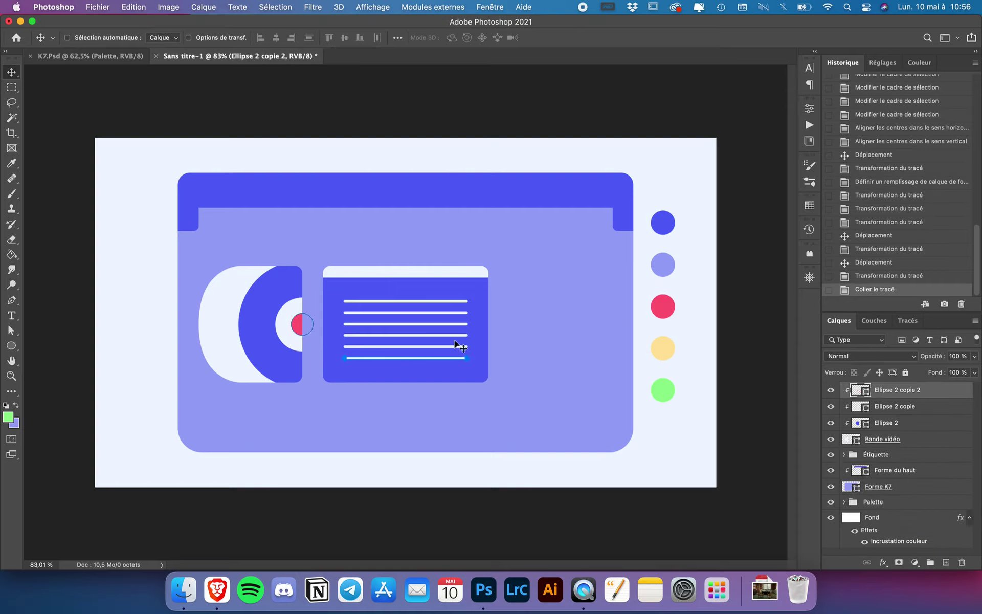
pyautogui.moveTo(468, 365); pyautogui.dragTo(429, 390)
pyautogui.press('super+z')
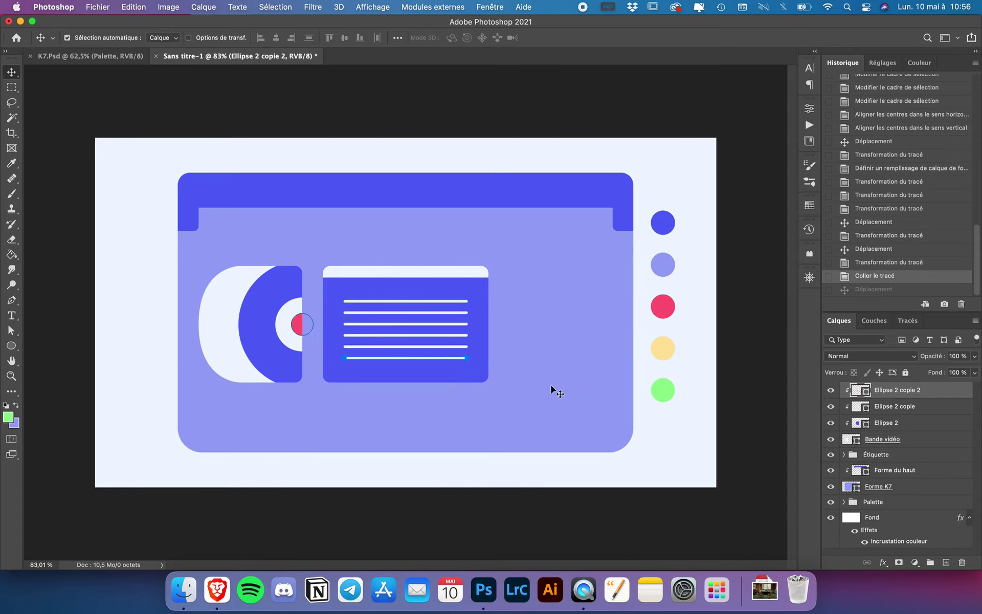
pyautogui.click(946, 562)
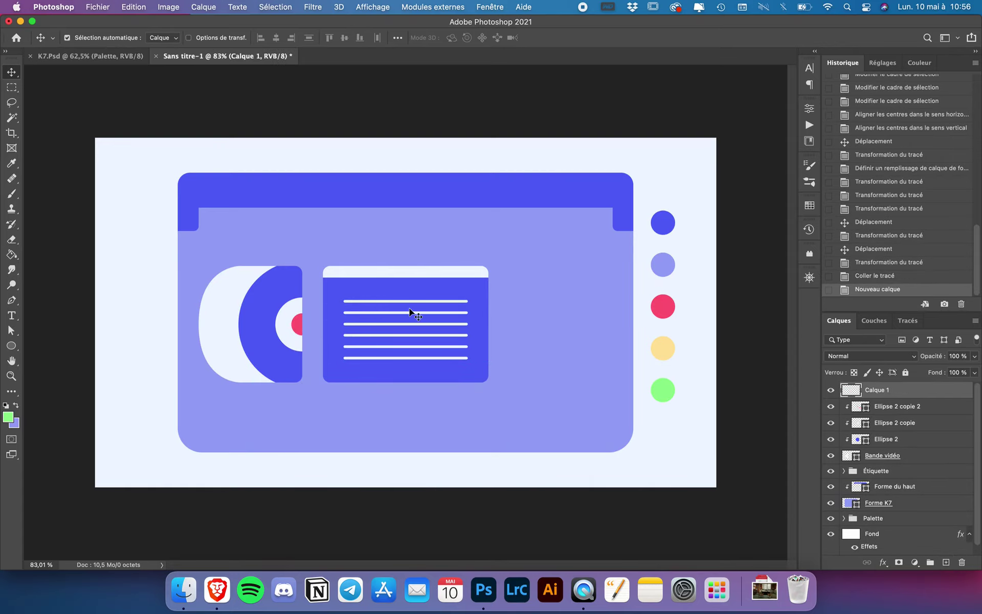
pyautogui.press('super+v')
pyautogui.moveTo(420, 383); pyautogui.dragTo(417, 394)
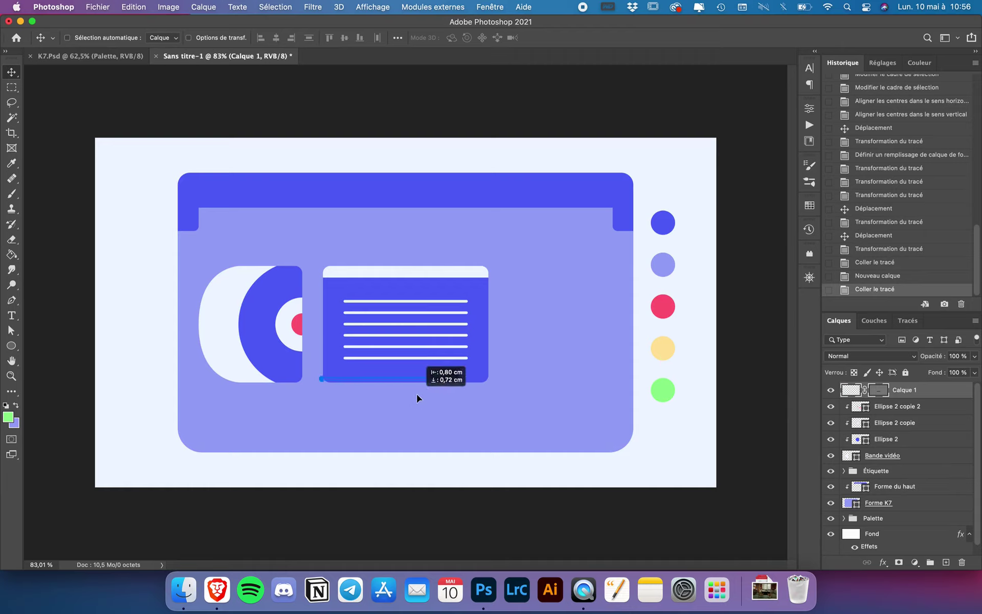
pyautogui.press('super+z')
pyautogui.press('super+z')
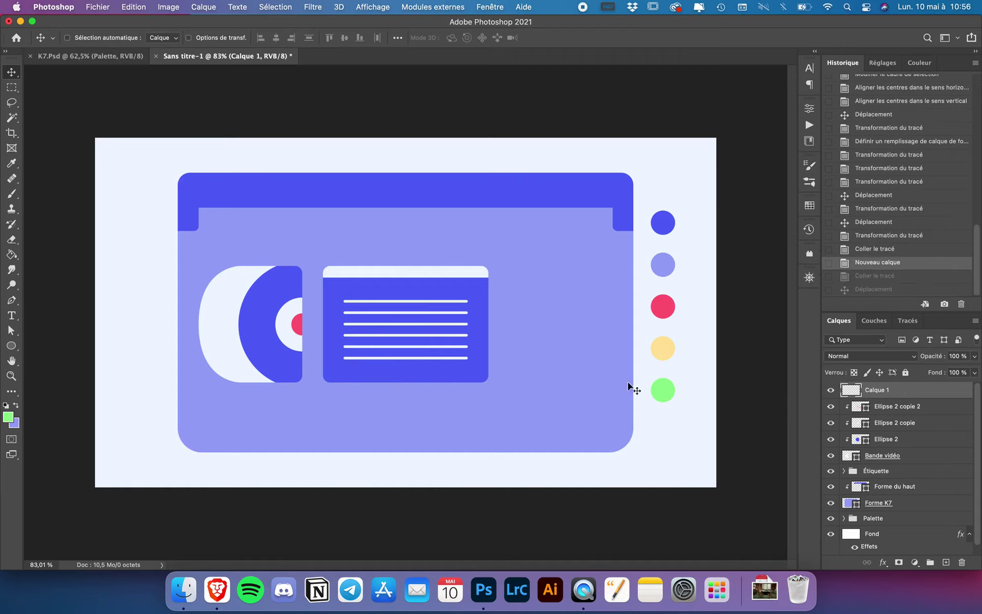
pyautogui.click(830, 390)
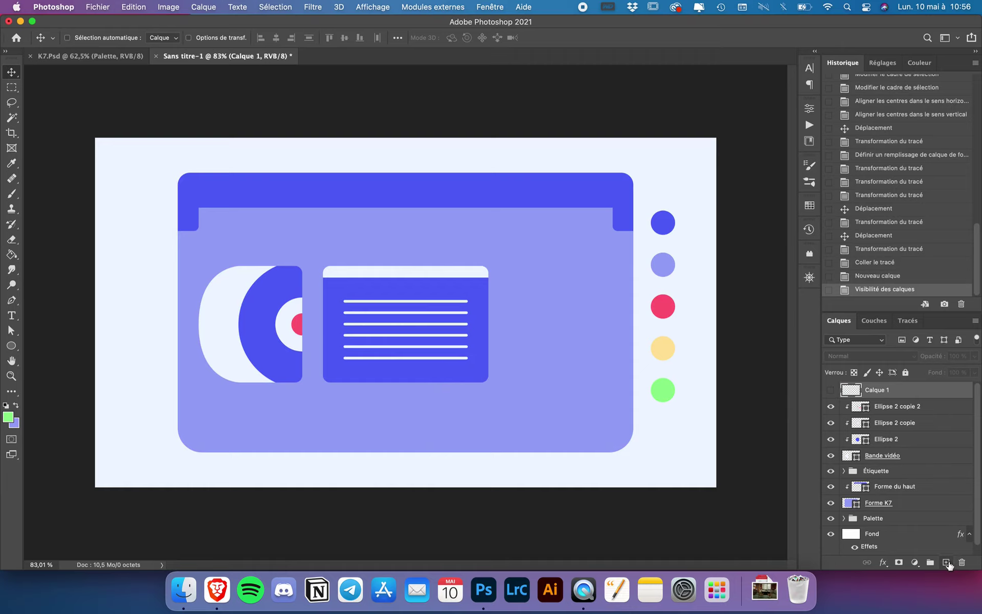
pyautogui.click(961, 562)
pyautogui.click(843, 455)
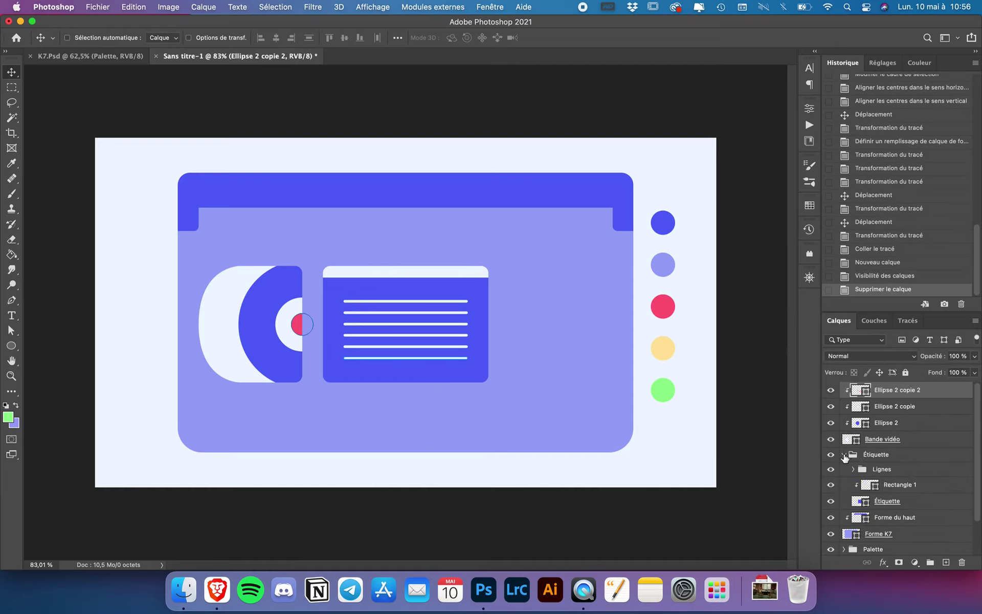
pyautogui.click(853, 469)
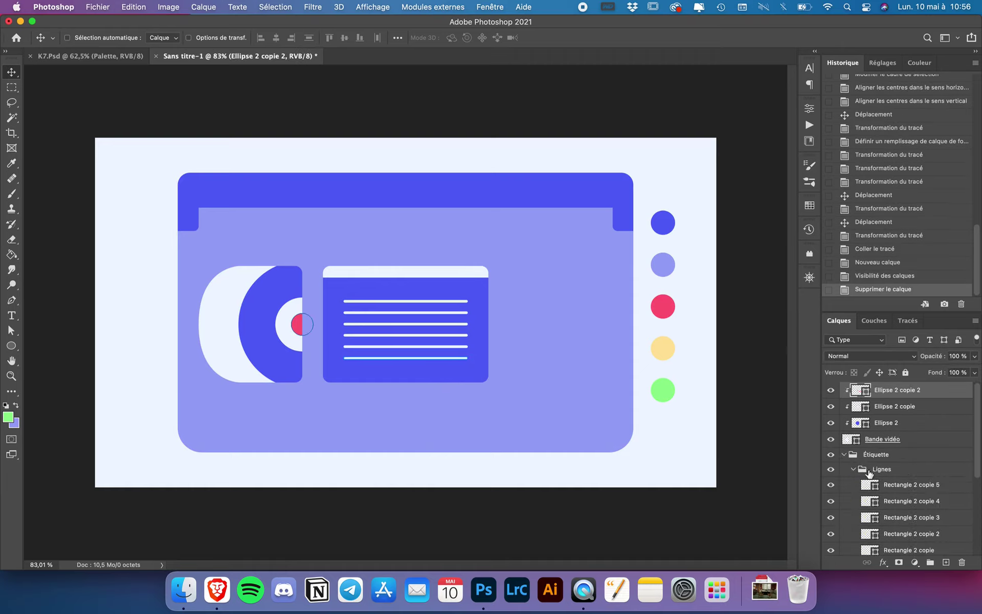
pyautogui.click(907, 490)
pyautogui.rightClick(905, 490)
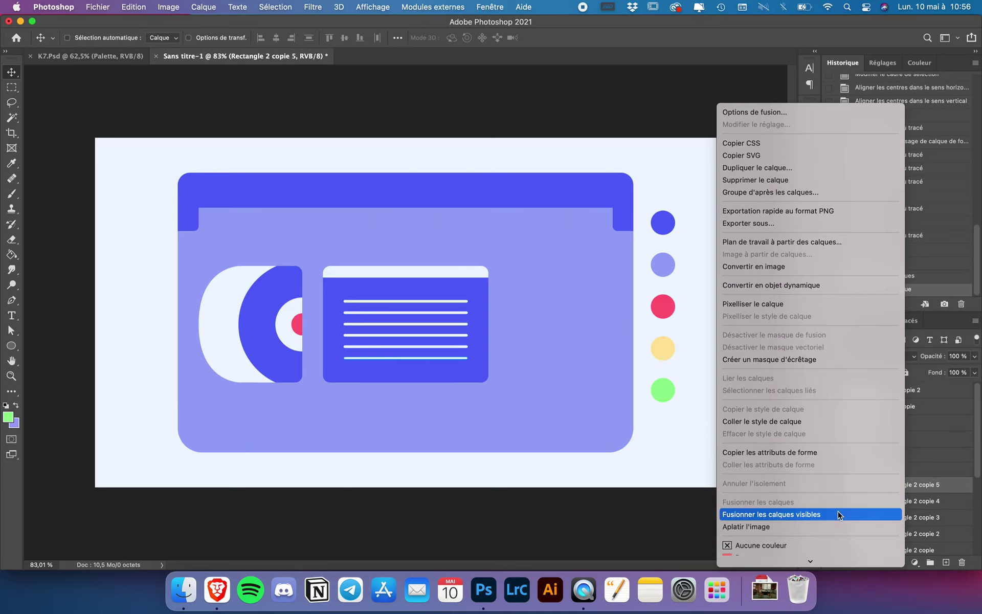
pyautogui.scroll(-3, 824, 382)
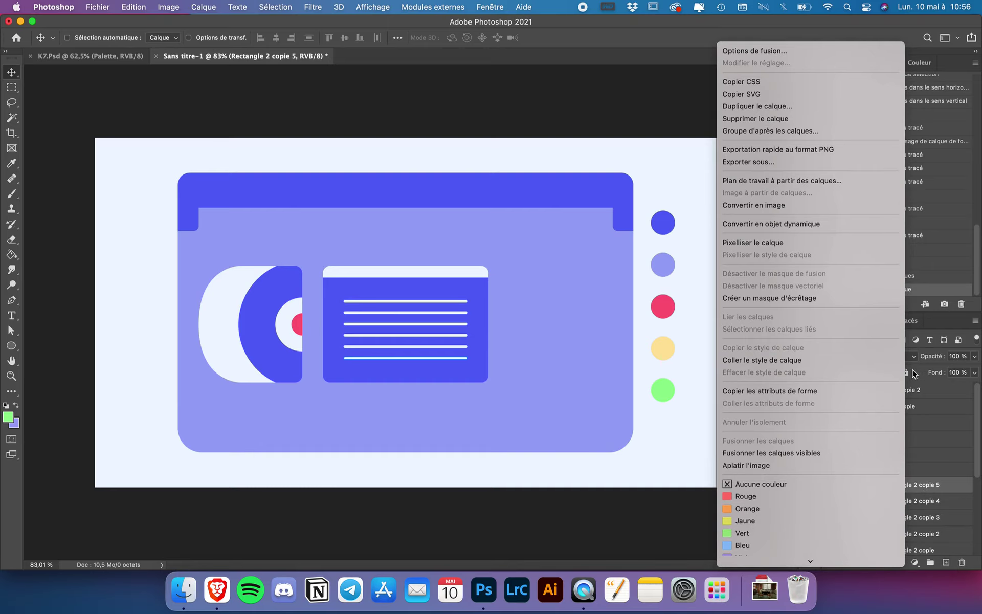
pyautogui.scroll(-2, 880, 391)
pyautogui.click(946, 514)
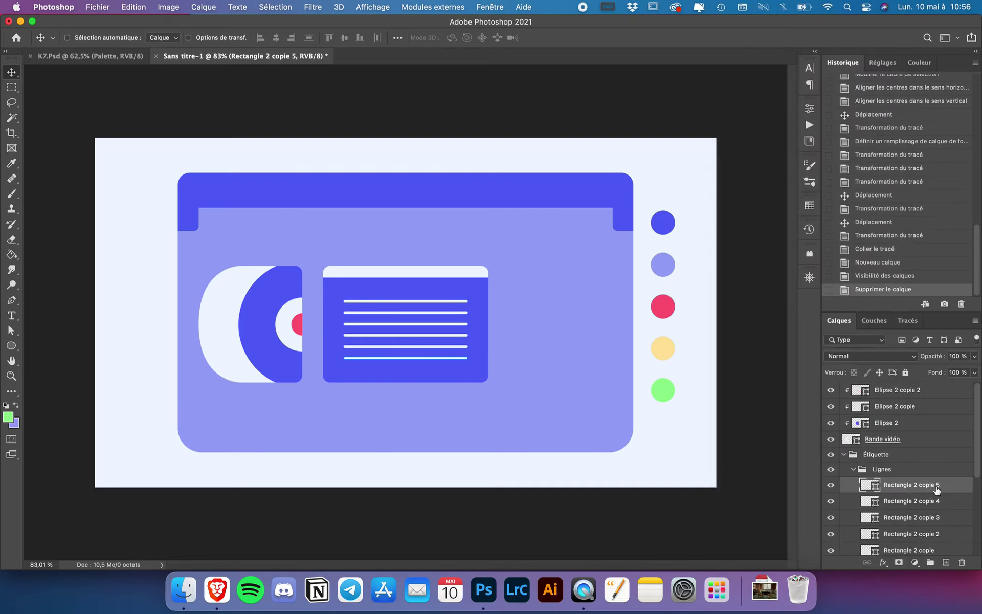
pyautogui.click(134, 7)
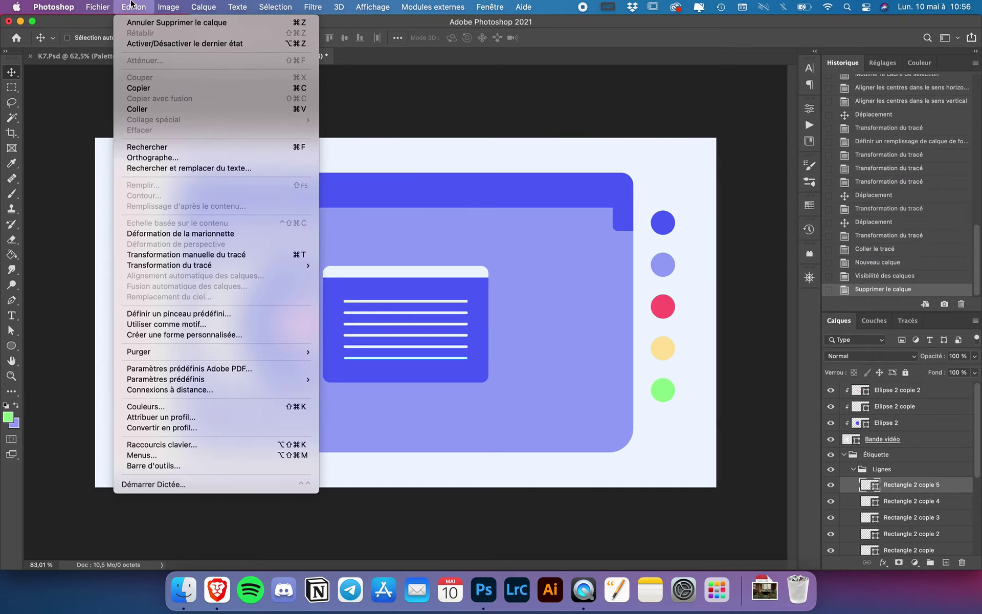
pyautogui.click(138, 88)
pyautogui.click(134, 6)
pyautogui.click(934, 495)
pyautogui.click(853, 468)
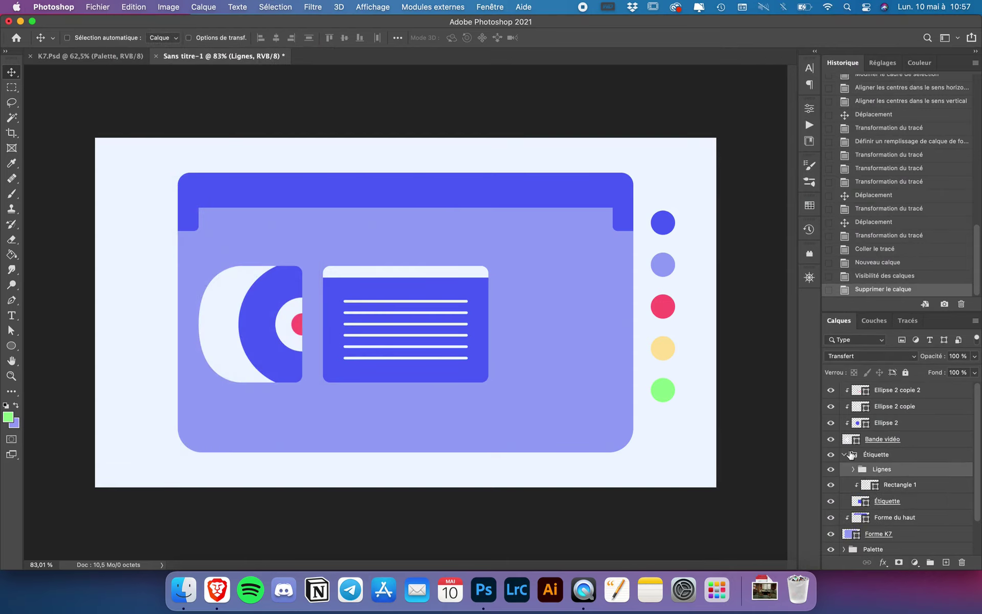
pyautogui.click(846, 455)
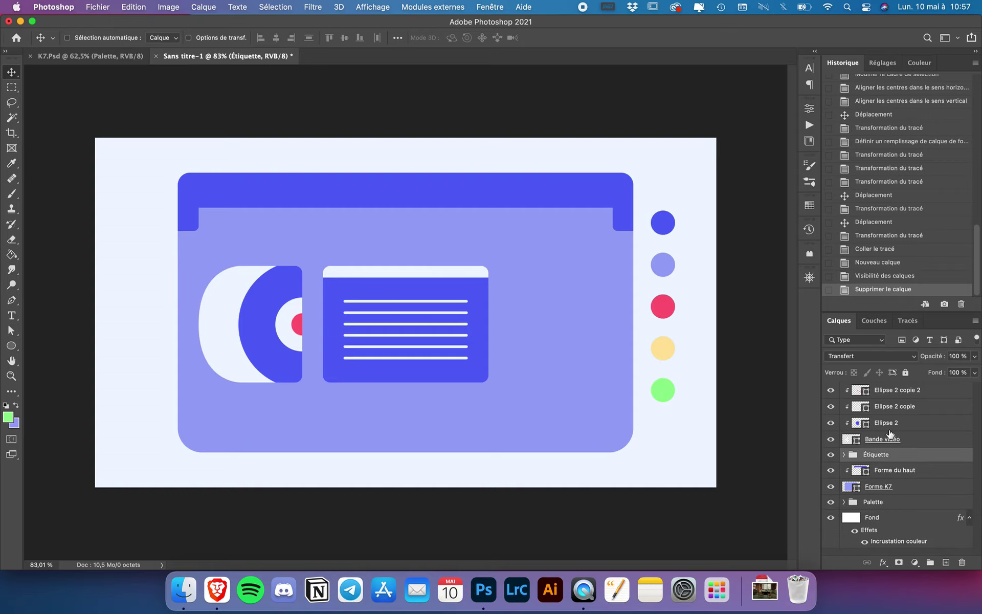
# Duplicate a label line, move the copy over to the reel and rotate it to vertical.
pyautogui.click(892, 394)
pyautogui.press('super+v')
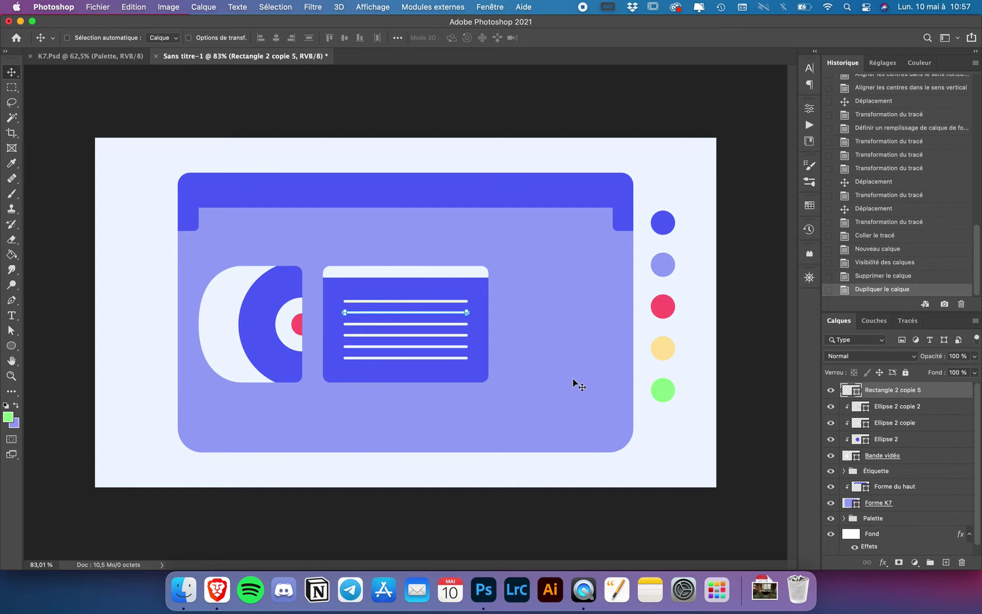
pyautogui.moveTo(427, 306); pyautogui.dragTo(313, 318)
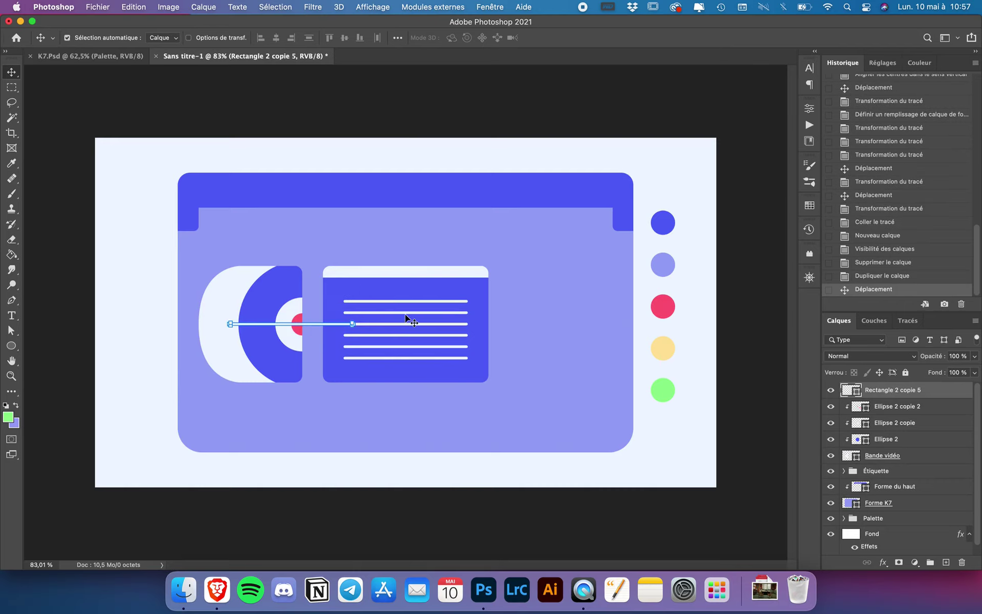
pyautogui.press('super+t')
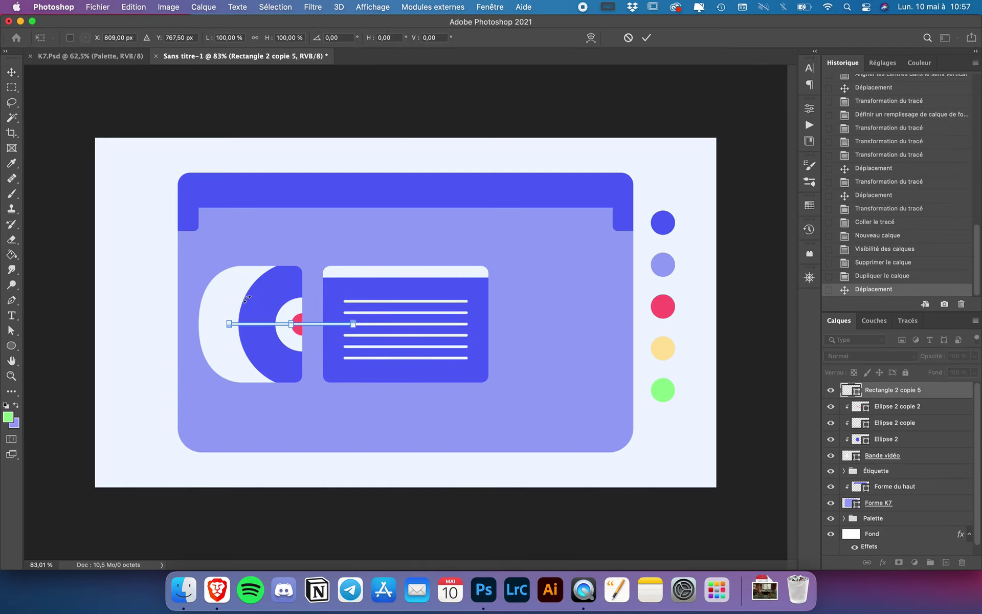
pyautogui.moveTo(247, 299); pyautogui.dragTo(317, 270)
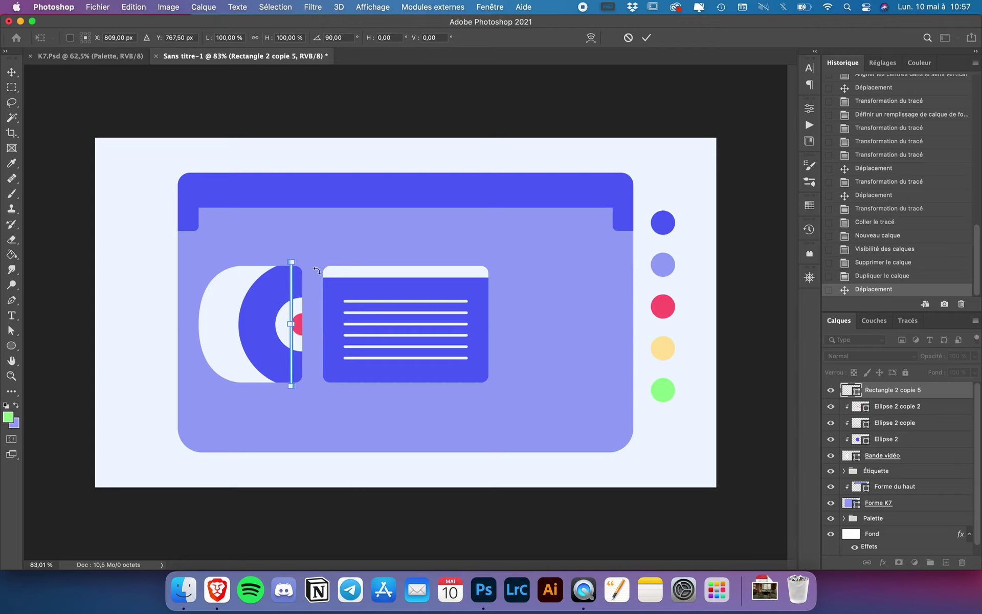
pyautogui.press('Return')
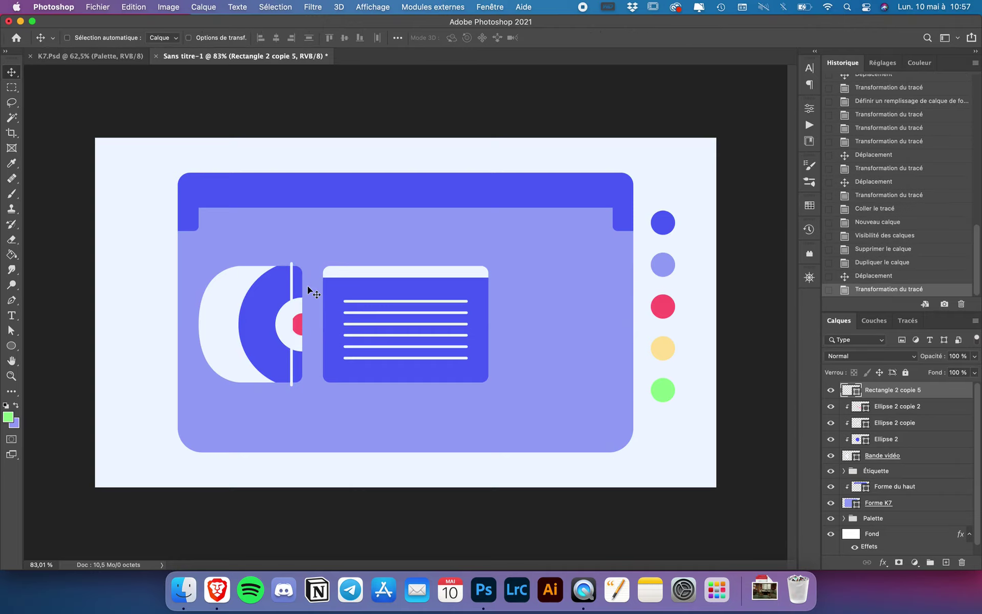
# Set the vertical line's fill colour to blue.
pyautogui.click(11, 346)
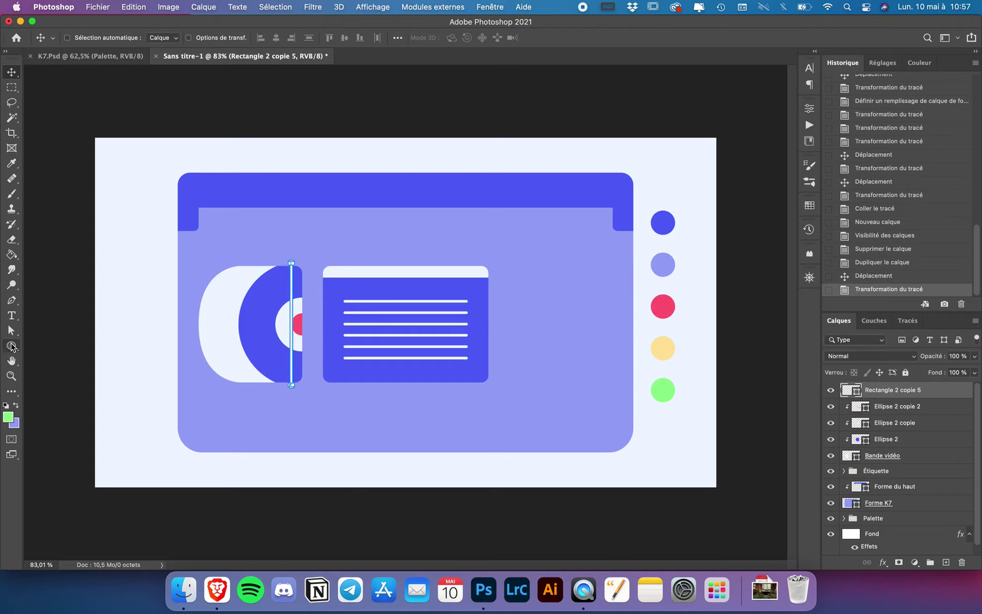
pyautogui.click(138, 38)
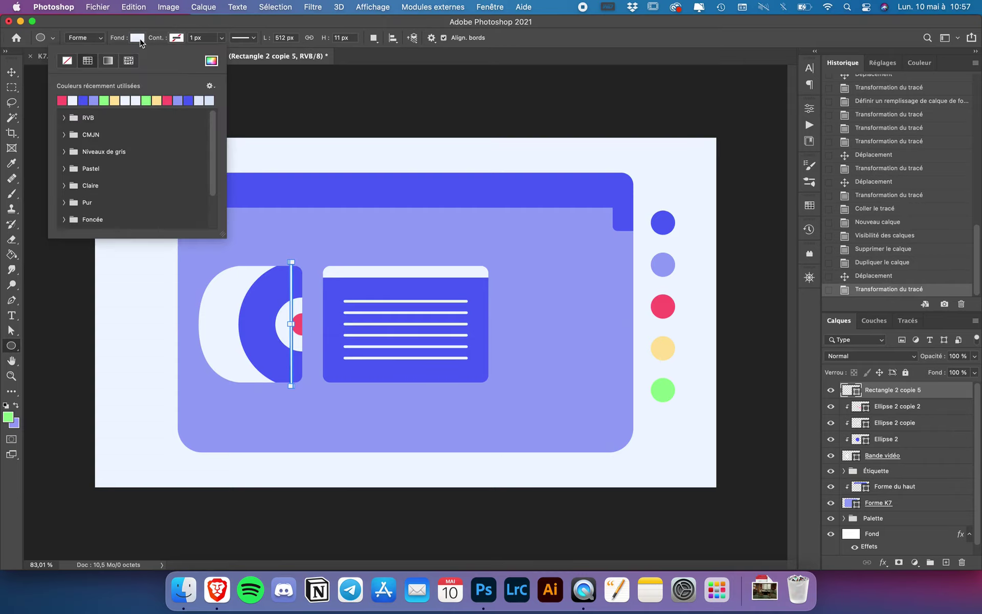
pyautogui.click(84, 100)
pyautogui.press('Return')
# Move the blue vertical line to the left side of the reel.
pyautogui.press('v')
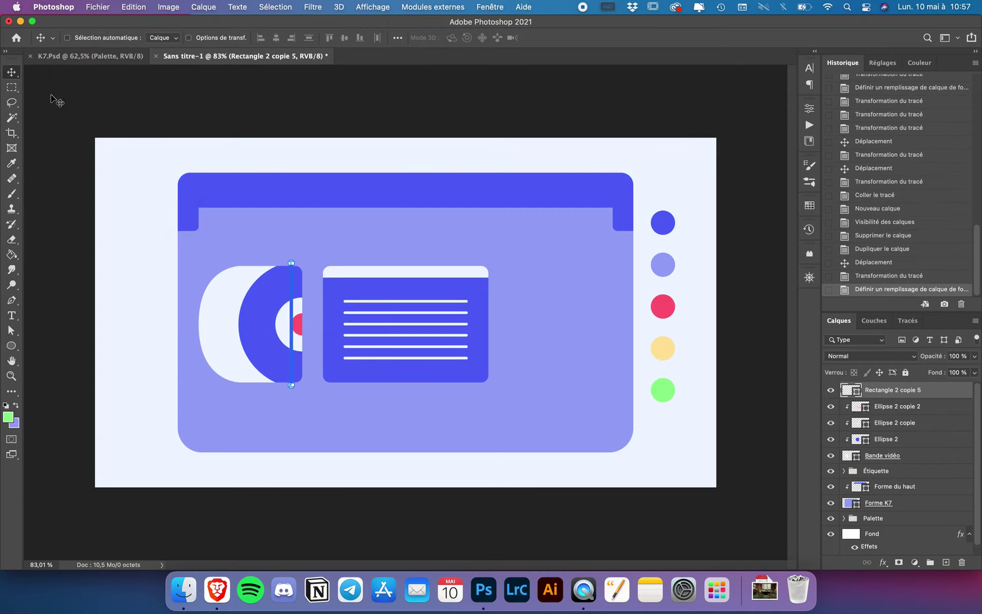
pyautogui.scroll(1, 220, 323)
pyautogui.scroll(2, 220, 323)
pyautogui.scroll(2, 445, 337)
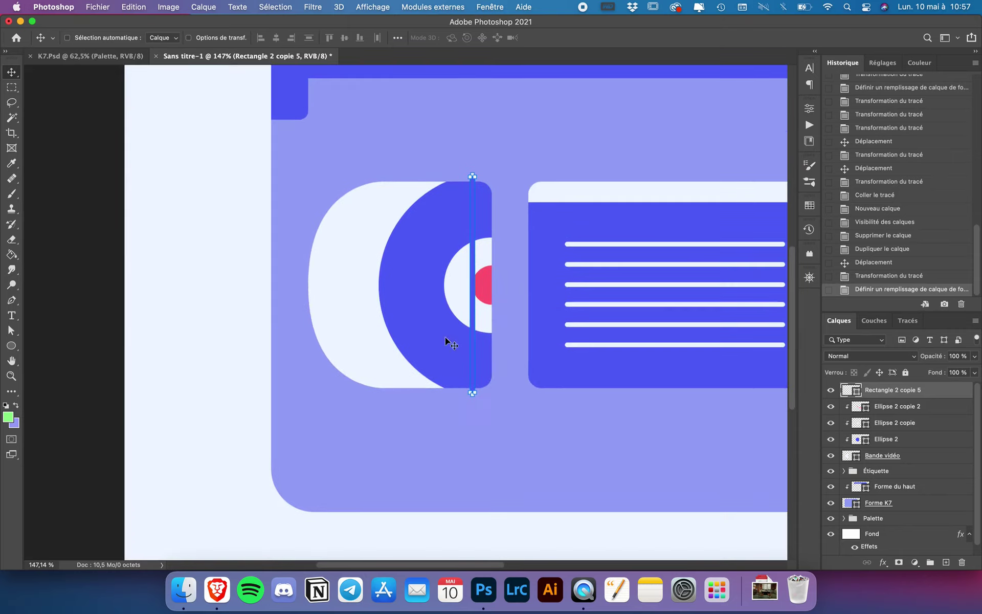
pyautogui.moveTo(610, 289); pyautogui.dragTo(525, 197)
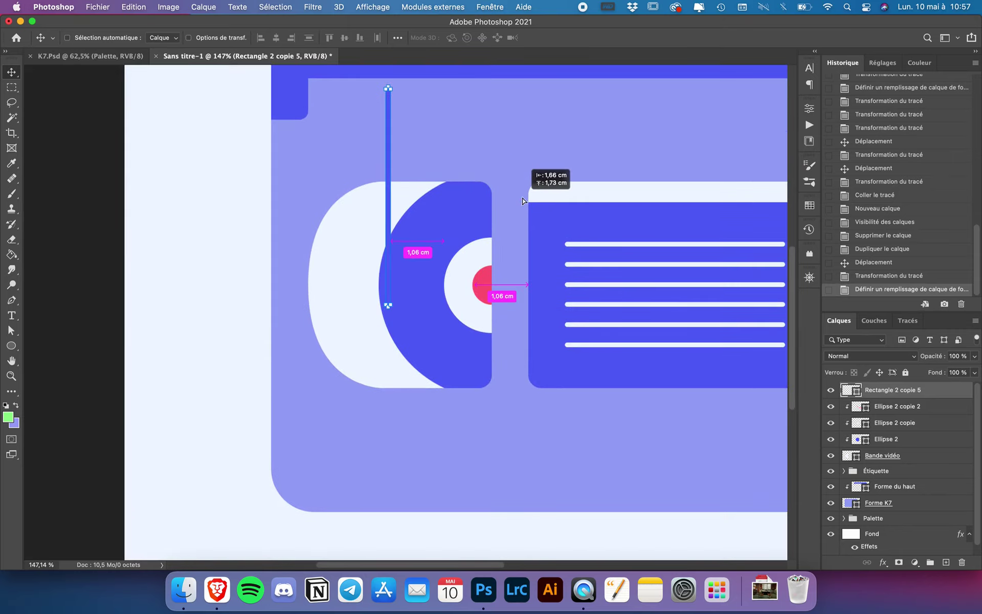
# Align the divider precisely against the blue ring's left edge using the pixel grid.
pyautogui.scroll(2, 348, 271)
pyautogui.scroll(3, 359, 251)
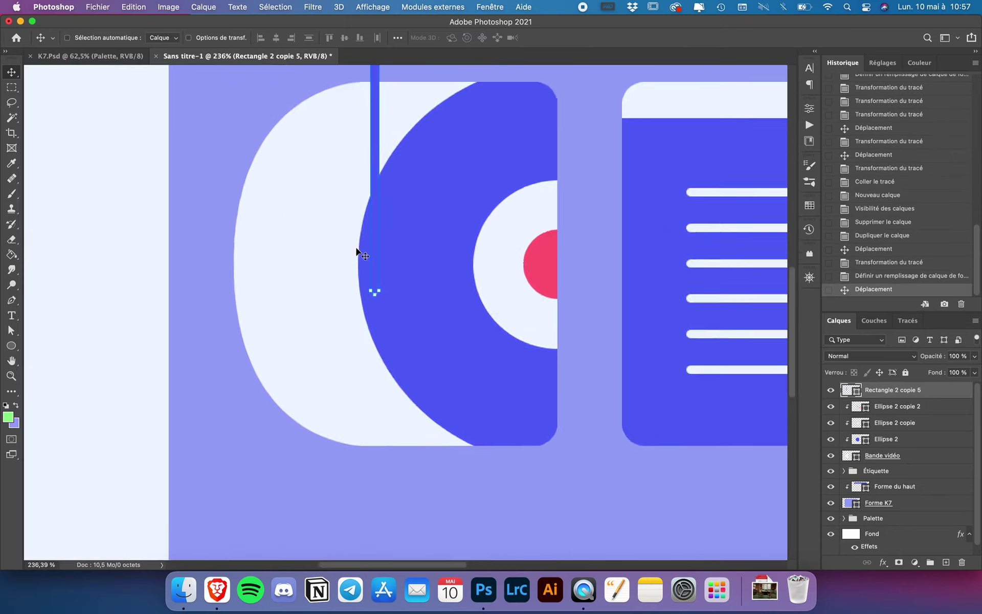
pyautogui.moveTo(367, 210); pyautogui.dragTo(352, 195)
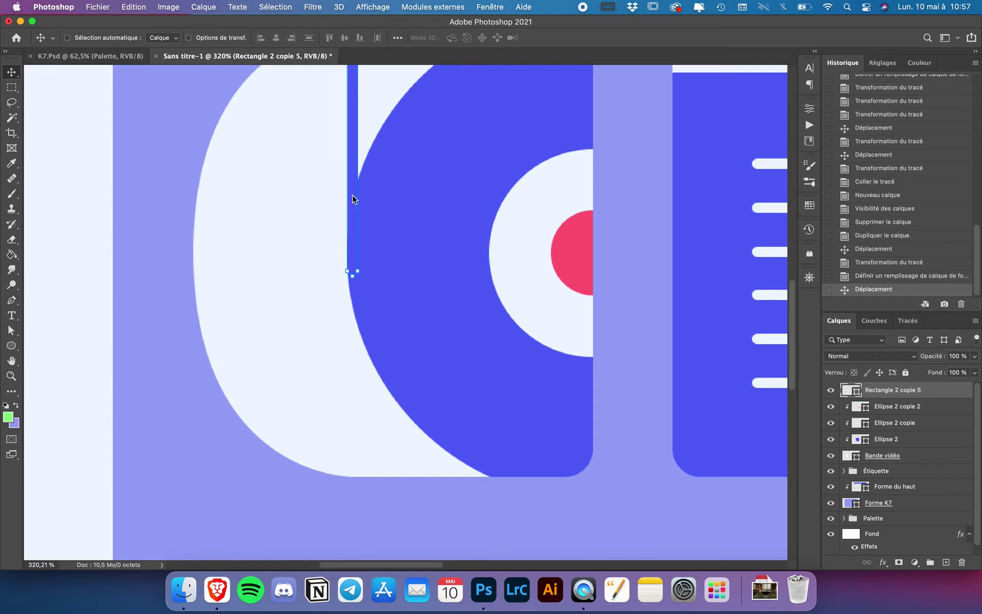
pyautogui.scroll(1, 326, 233)
pyautogui.scroll(3, 326, 233)
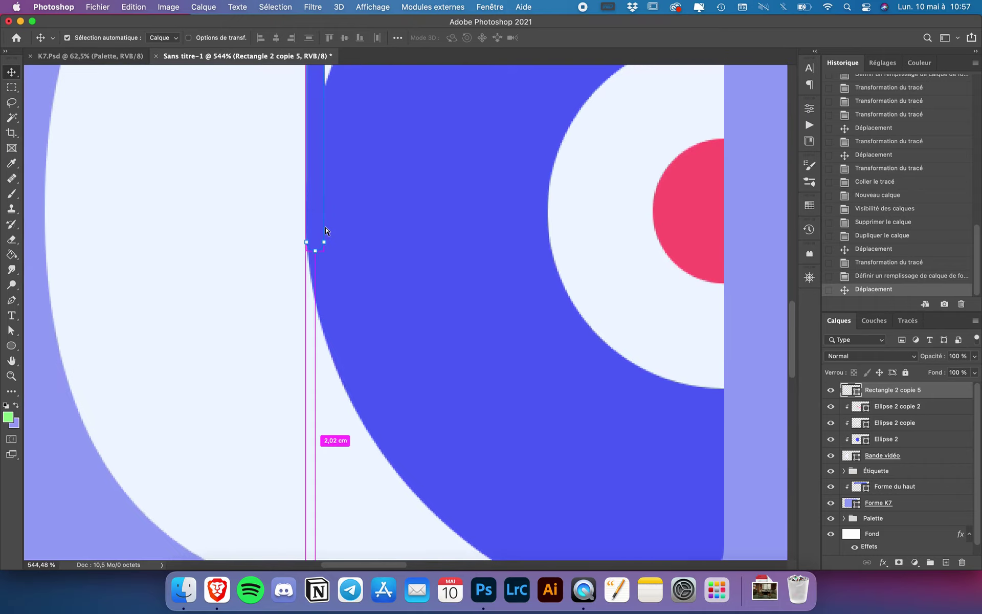
pyautogui.hotkey('ctrl', "'")
pyautogui.hotkey('ctrl', "'")
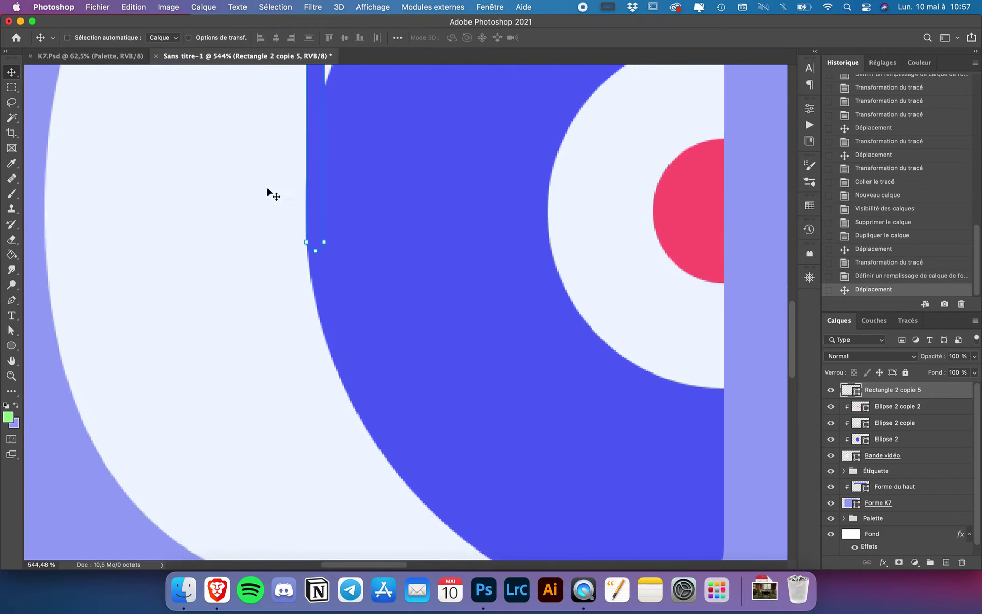
pyautogui.press('Left')
pyautogui.press('Up')
pyautogui.press('Up')
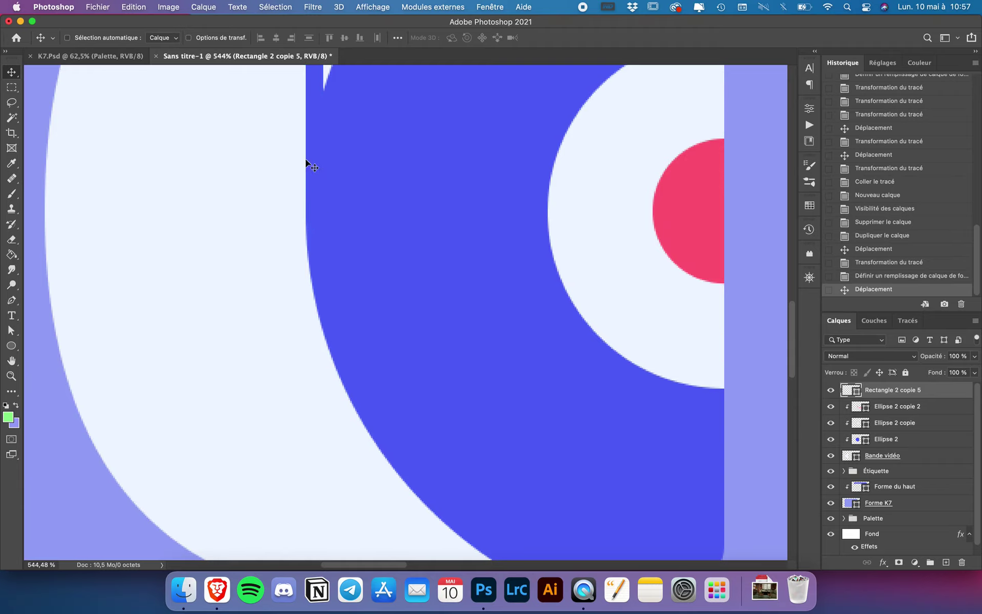
# Make the thin strip Rectangle 2 copie 5 a clipping mask on the shape below.
pyautogui.scroll(-3, 373, 317)
pyautogui.scroll(-2, 373, 317)
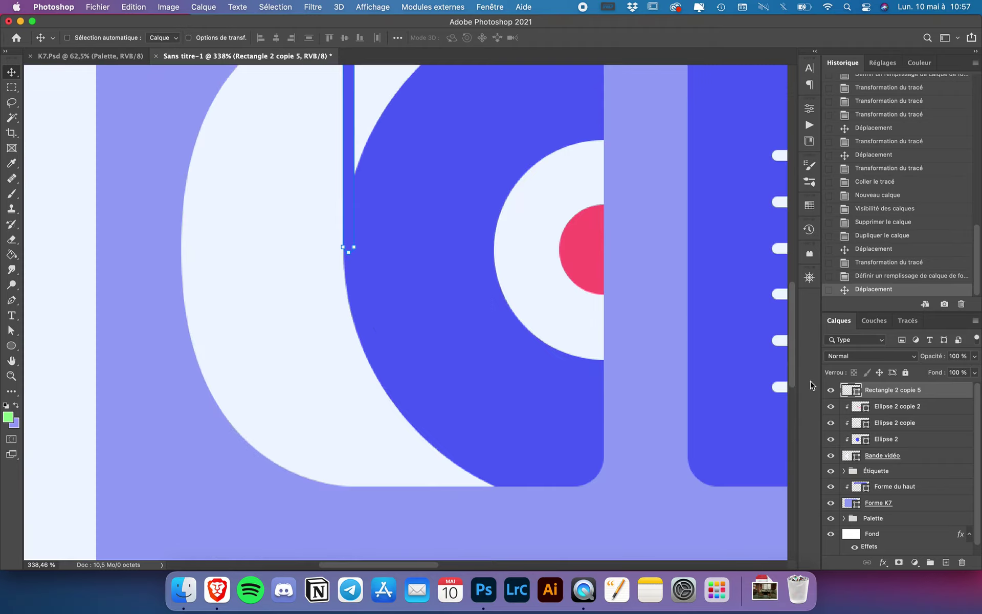
pyautogui.click(831, 391)
pyautogui.scroll(1, 588, 363)
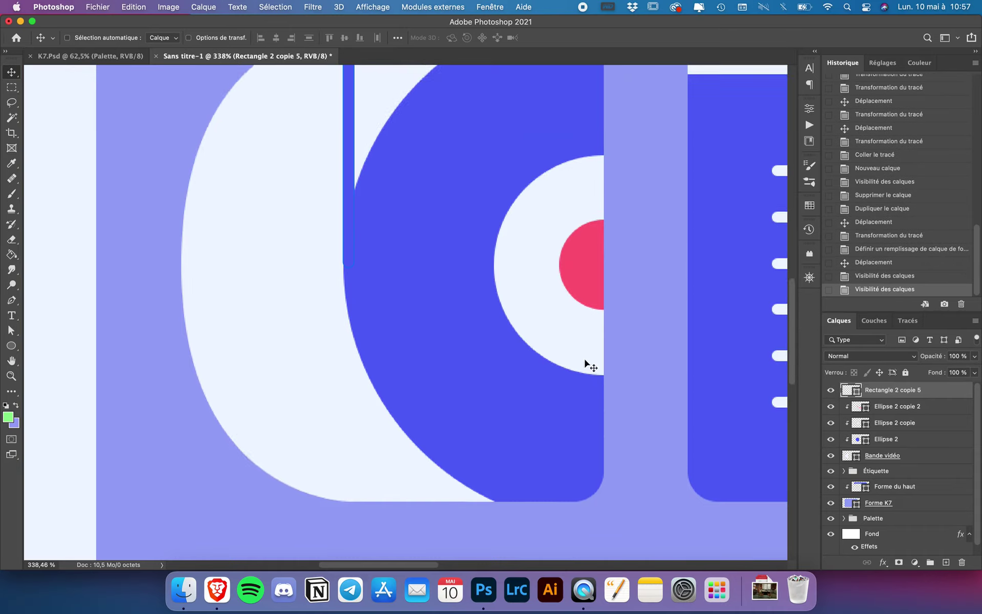
pyautogui.scroll(4, 589, 364)
pyautogui.keyDown('alt'); pyautogui.click(873, 398); pyautogui.keyUp('alt')
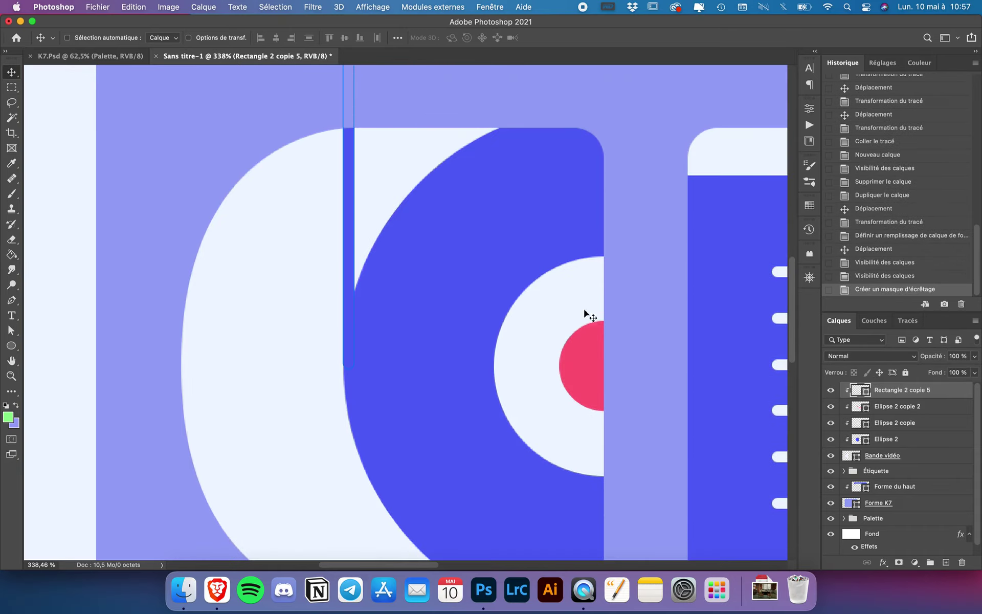
# Shorten the thin strip so it starts at the white piece's top edge.
pyautogui.scroll(-2, 453, 276)
pyautogui.scroll(-2, 453, 276)
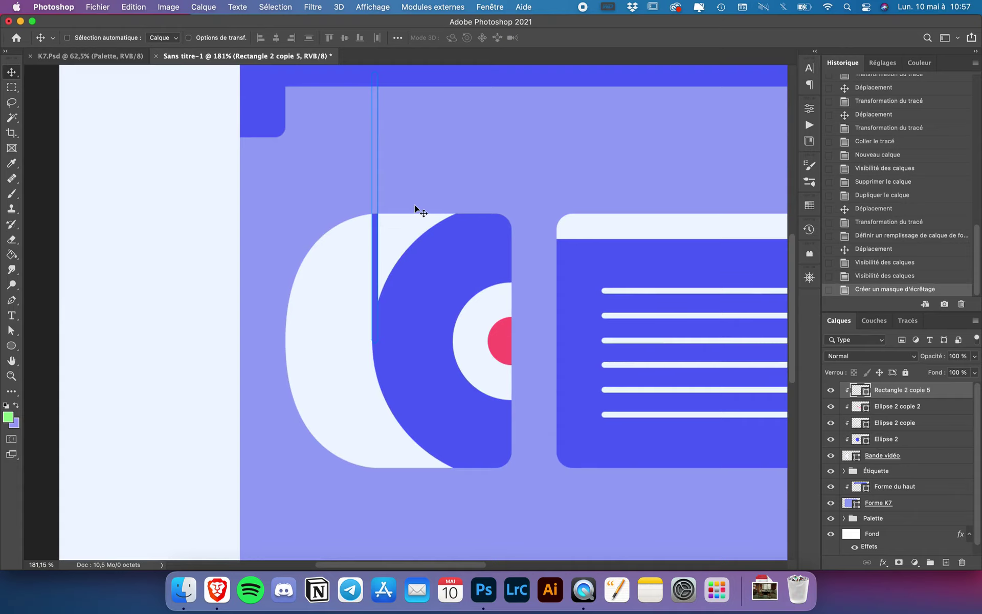
pyautogui.scroll(-1, 414, 204)
pyautogui.press('super+t')
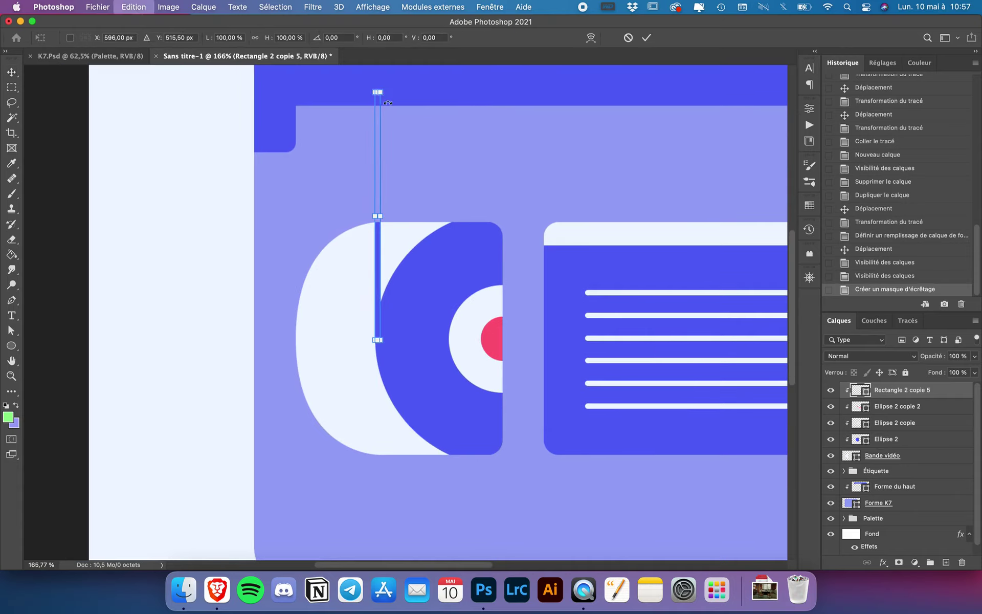
pyautogui.moveTo(377, 92); pyautogui.dragTo(384, 218)
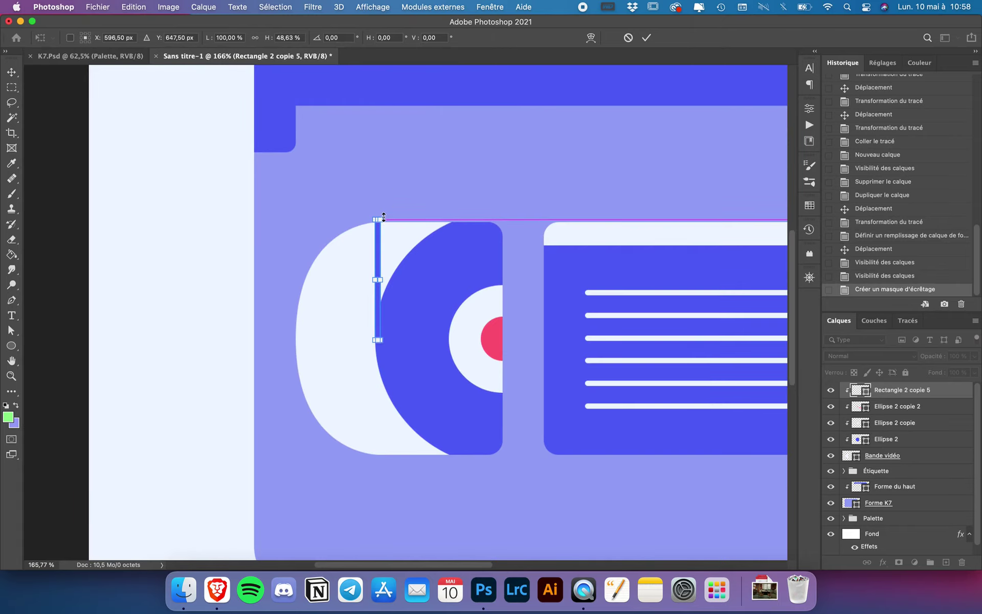
pyautogui.press('Return')
# Stretch the strip's rounded top slightly upward.
pyautogui.press('super+plus')
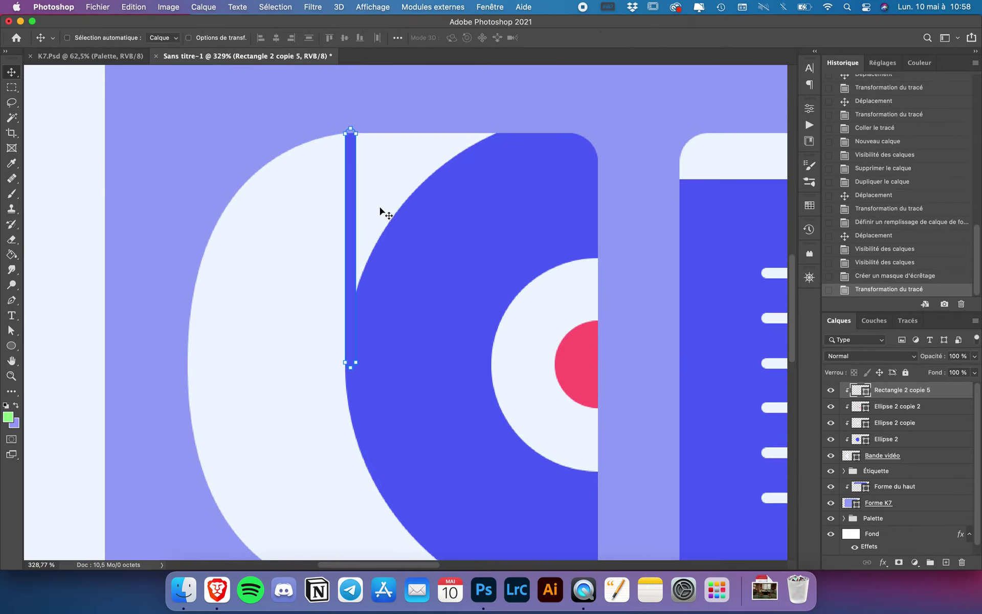
pyautogui.scroll(2, 327, 101)
pyautogui.scroll(3, 328, 101)
pyautogui.scroll(3, 327, 101)
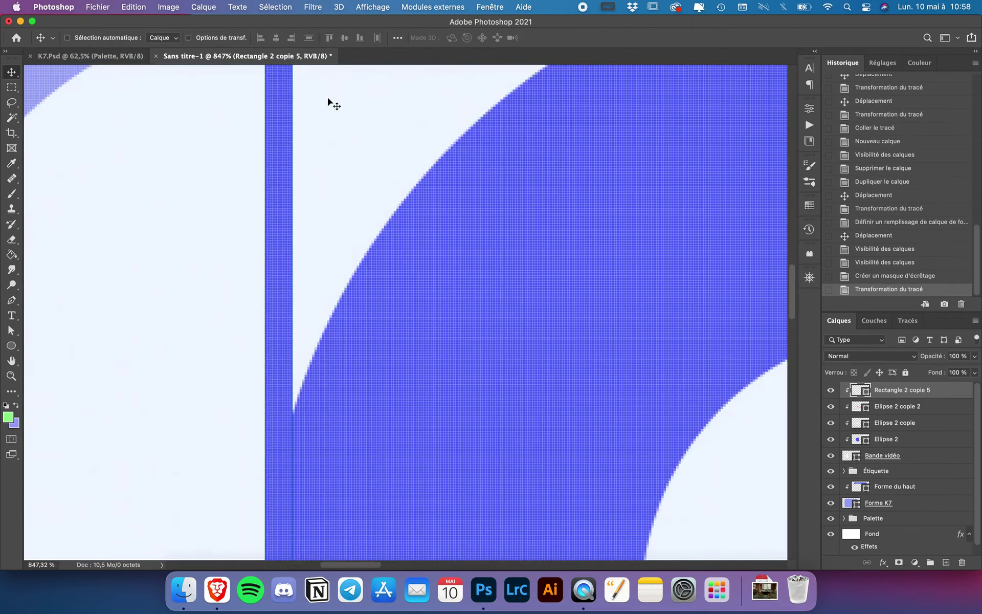
pyautogui.scroll(3, 327, 97)
pyautogui.press('super+t')
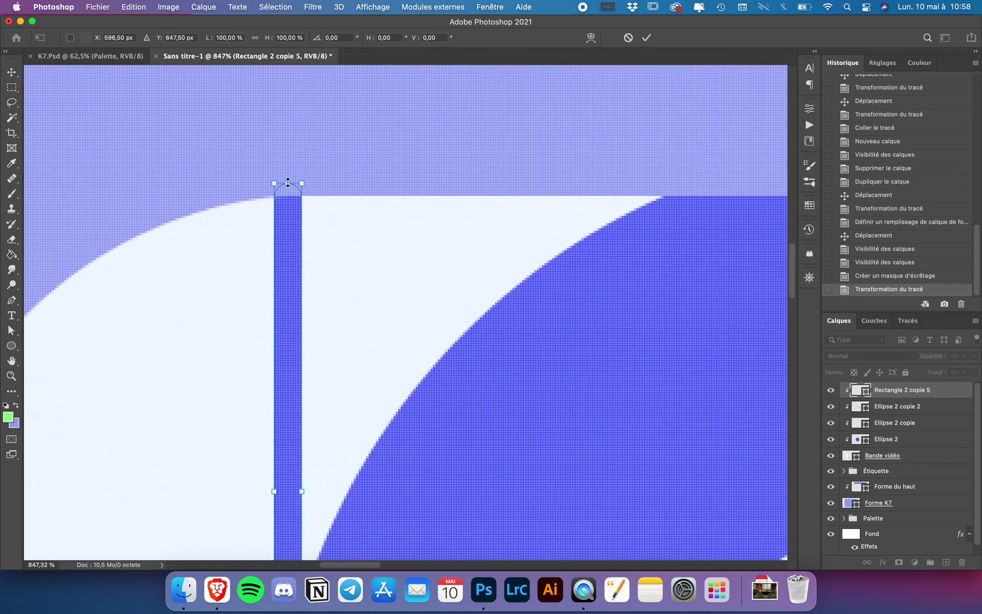
pyautogui.moveTo(288, 183); pyautogui.dragTo(288, 168)
pyautogui.press('Return')
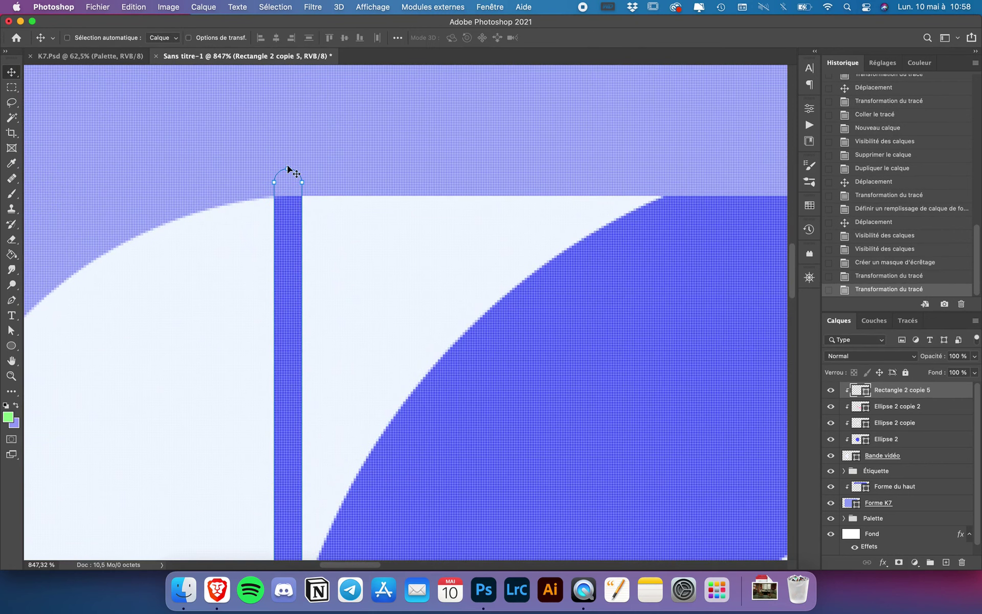
# Move the strip layer below Ellipse 2 copie in the Layers panel.
pyautogui.scroll(-3, 373, 165)
pyautogui.scroll(-3, 373, 165)
pyautogui.scroll(-2, 374, 165)
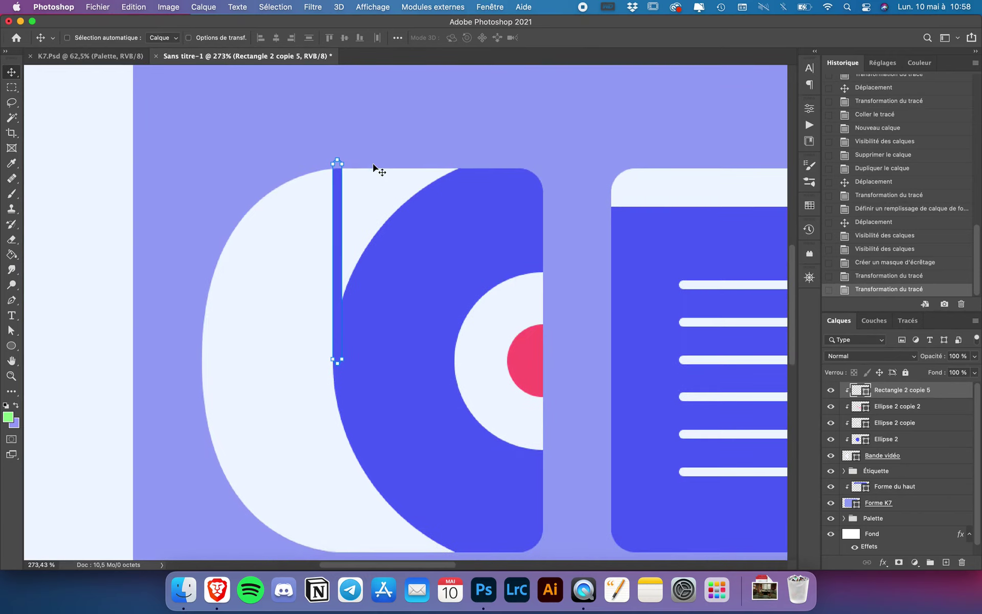
pyautogui.moveTo(898, 391)
pyautogui.mouseDown()
pyautogui.moveTo(900, 424)
pyautogui.moveTo(842, 437)
pyautogui.mouseUp()
# Merge the selected strip and Ellipse 2 shapes into one.
pyautogui.keyDown('shift'); pyautogui.click(895, 440); pyautogui.keyUp('shift')
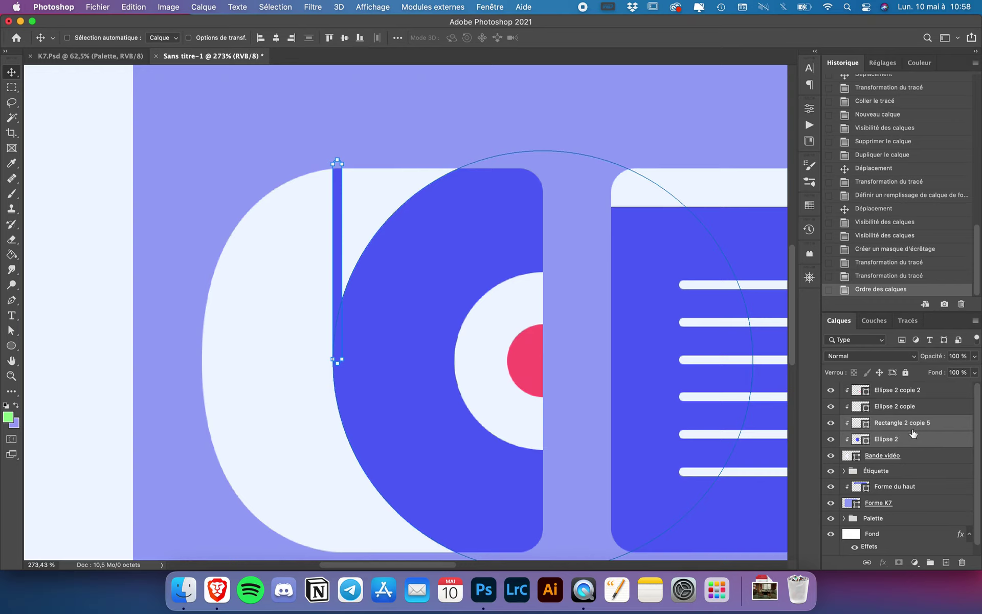
pyautogui.rightClick(914, 433)
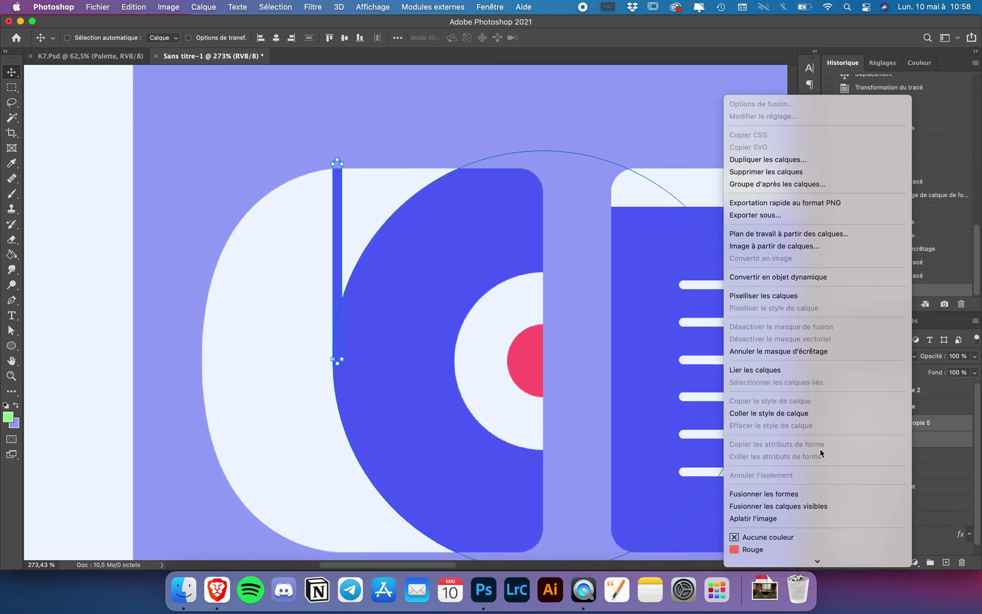
pyautogui.click(785, 495)
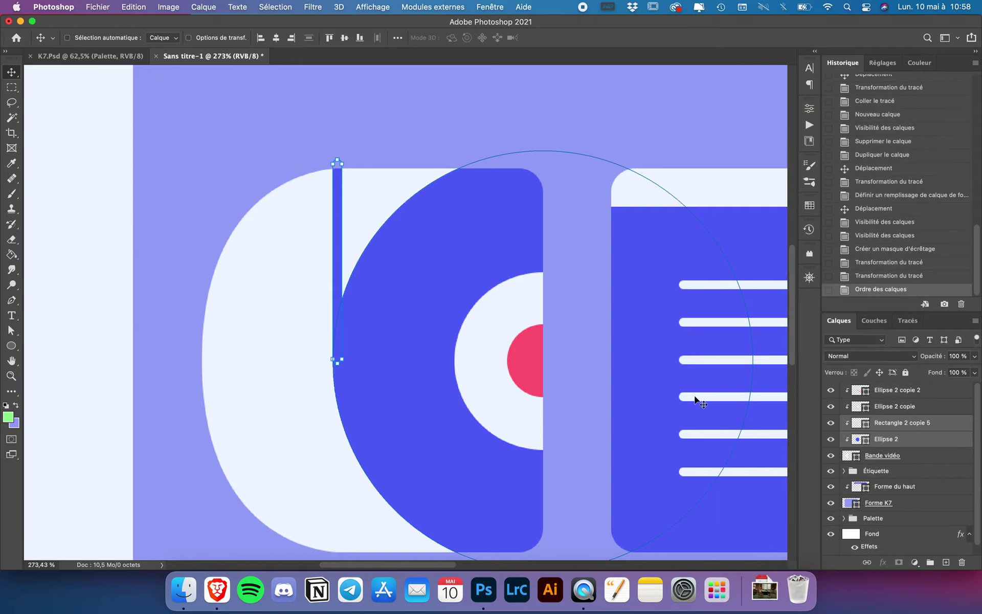
# Group the left reel layers from Ellipse 2 copie 2 down to Bande vidéo.
pyautogui.press('super+0')
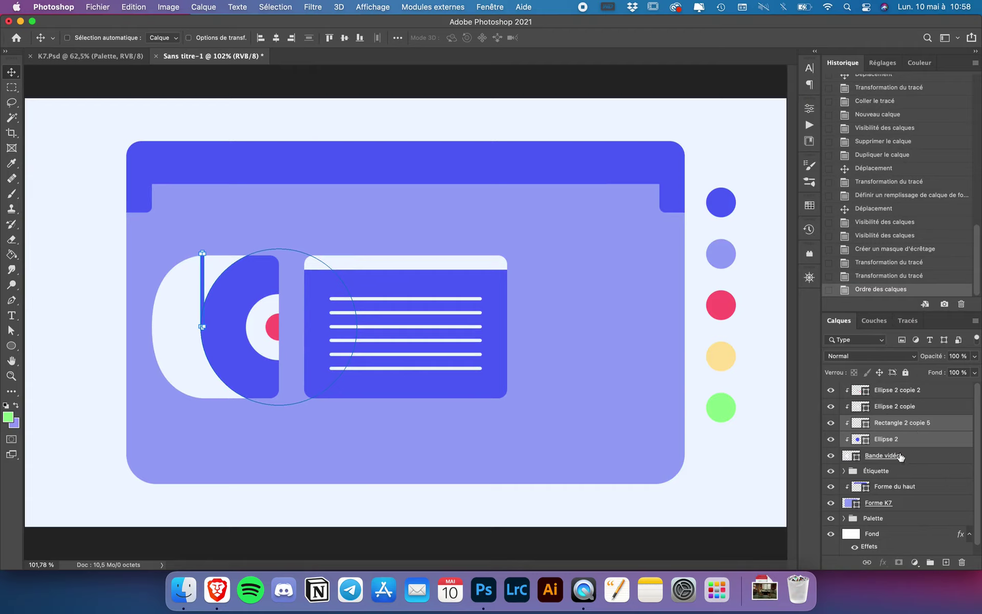
pyautogui.click(901, 457)
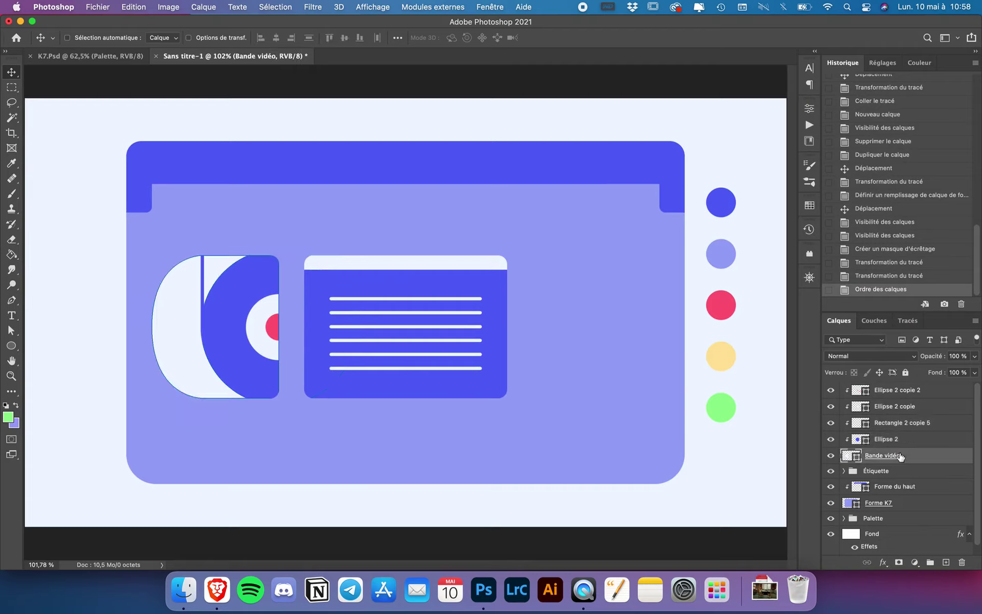
pyautogui.keyDown('shift'); pyautogui.click(903, 391); pyautogui.keyUp('shift')
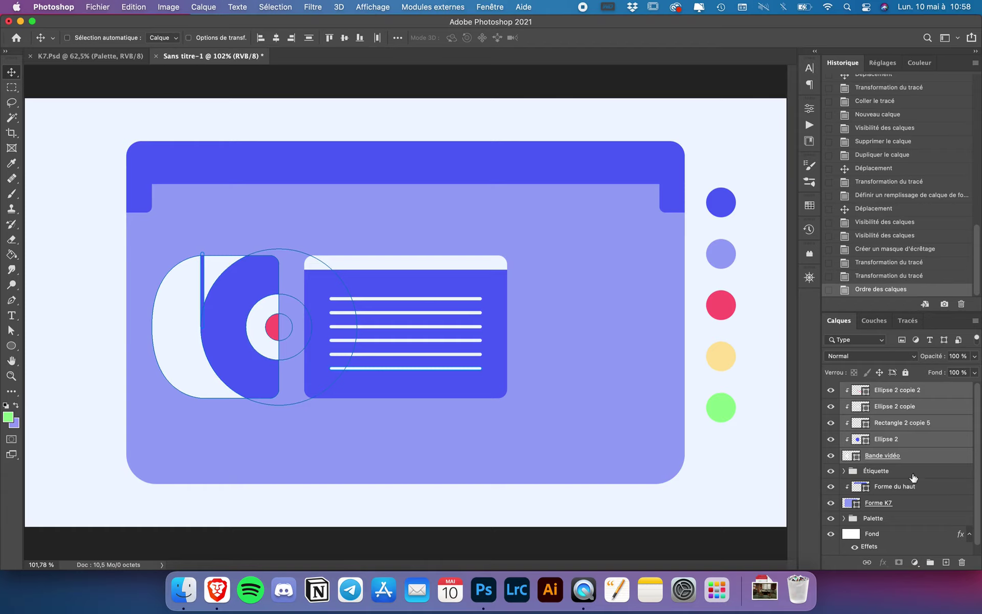
pyautogui.click(930, 562)
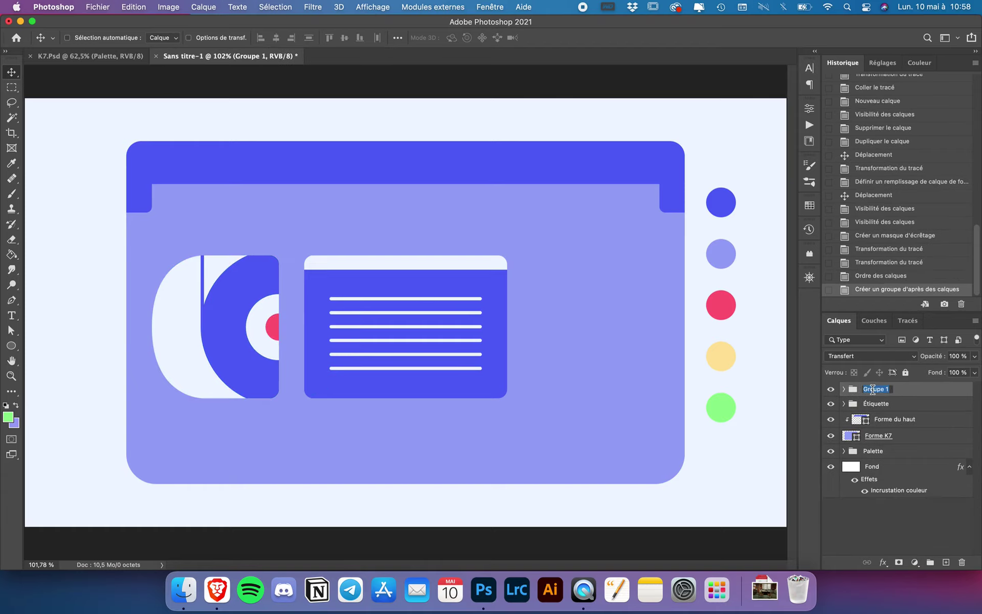
# Name the group 'Bande gauche' and duplicate it.
pyautogui.write('Band')
pyautogui.write('e gauch')
pyautogui.press('Return')
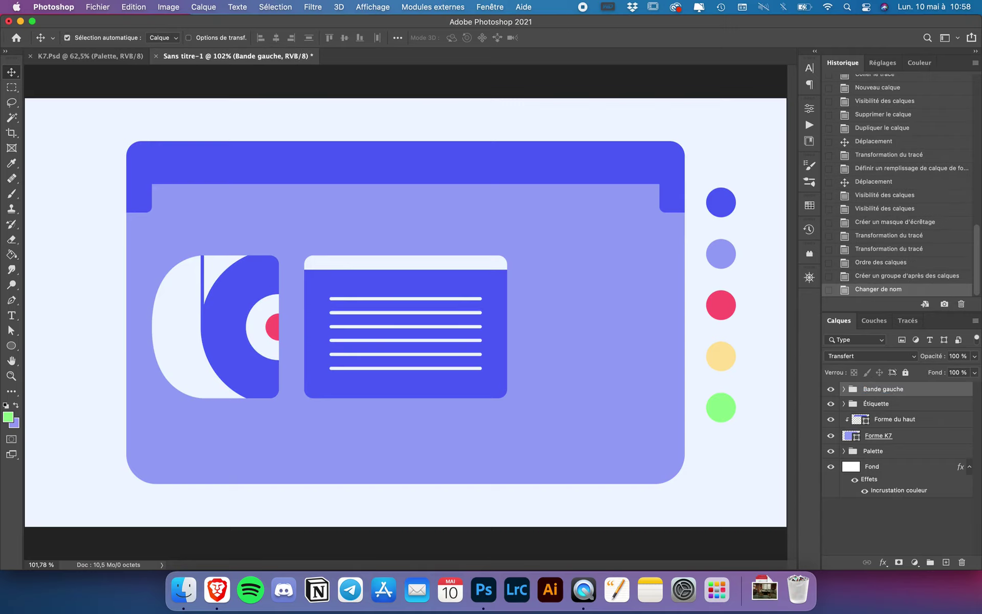
pyautogui.hotkey('ctrl', 'j')
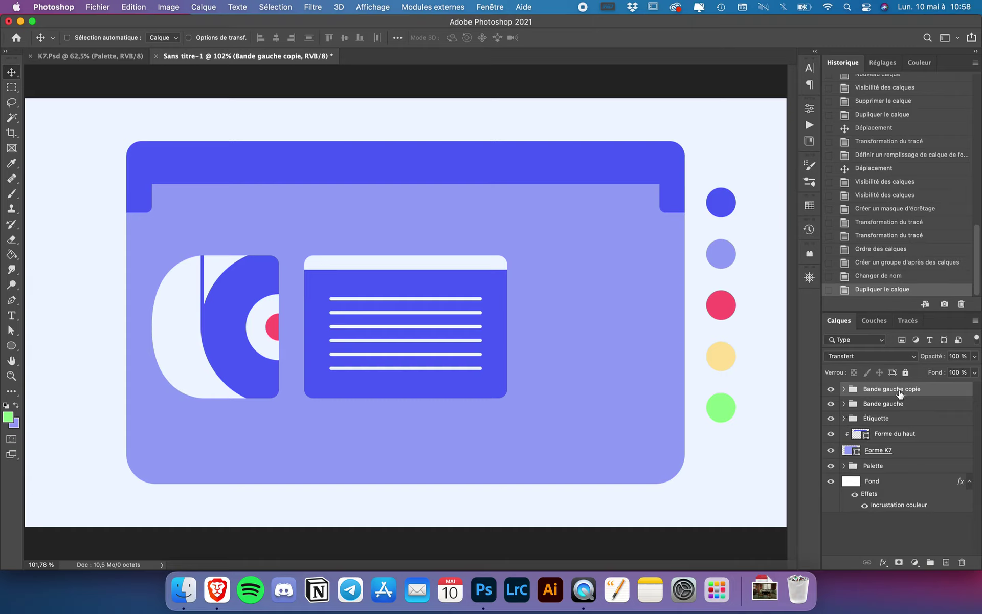
# Rename the duplicated group 'Bande droite', fixing a typo in the name.
pyautogui.doubleClick(883, 390)
pyautogui.click(883, 390)
pyautogui.hotkey('shift', 'End')
pyautogui.write('droit')
pyautogui.write('e')
pyautogui.press('Return')
pyautogui.doubleClick(893, 389)
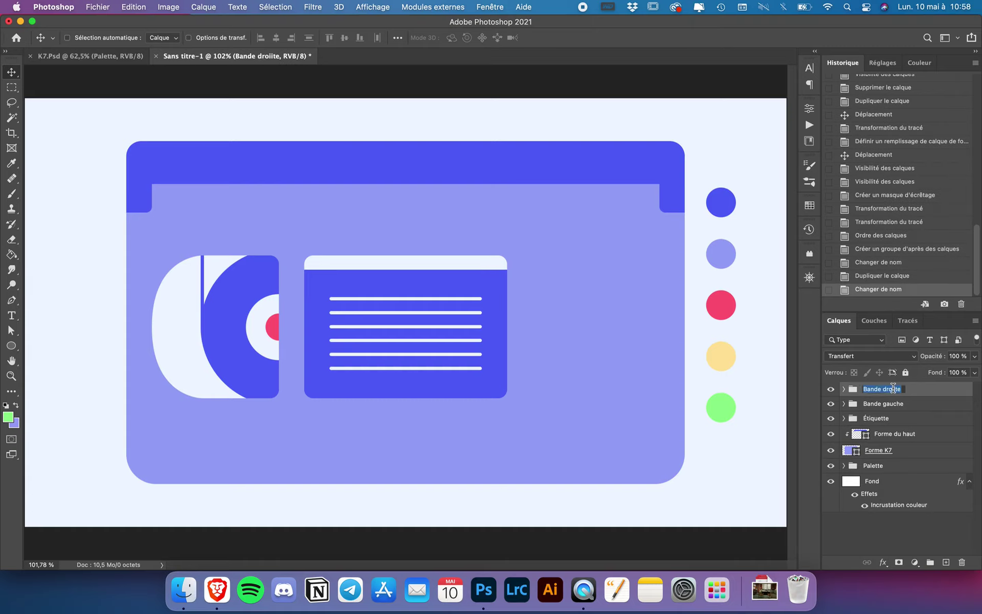
pyautogui.click(893, 389)
pyautogui.press('BackSpace')
pyautogui.press('Return')
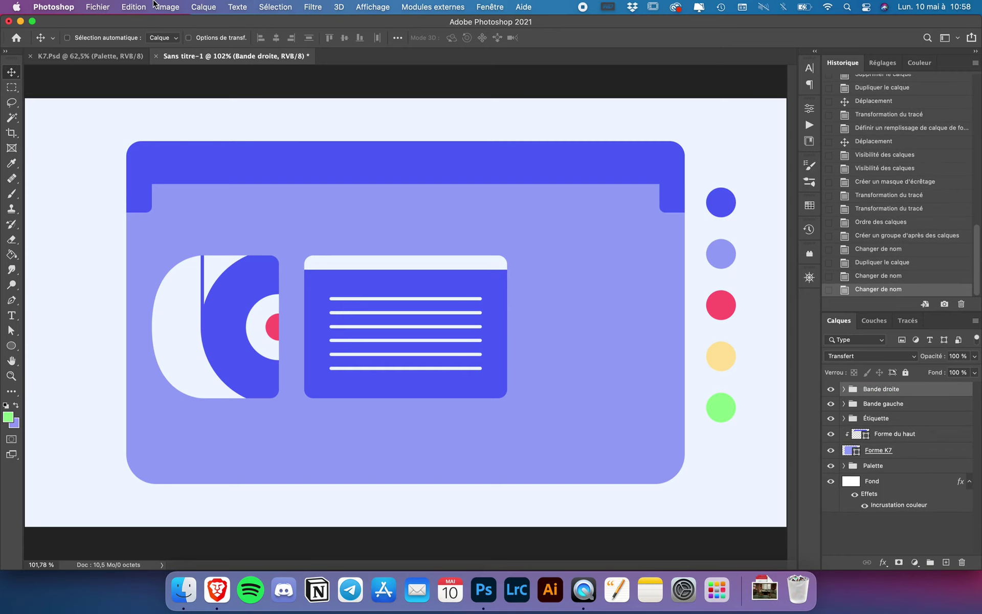
# Flip Bande droite horizontally and move it to the cassette's right side.
pyautogui.click(129, 7)
pyautogui.moveTo(153, 265)
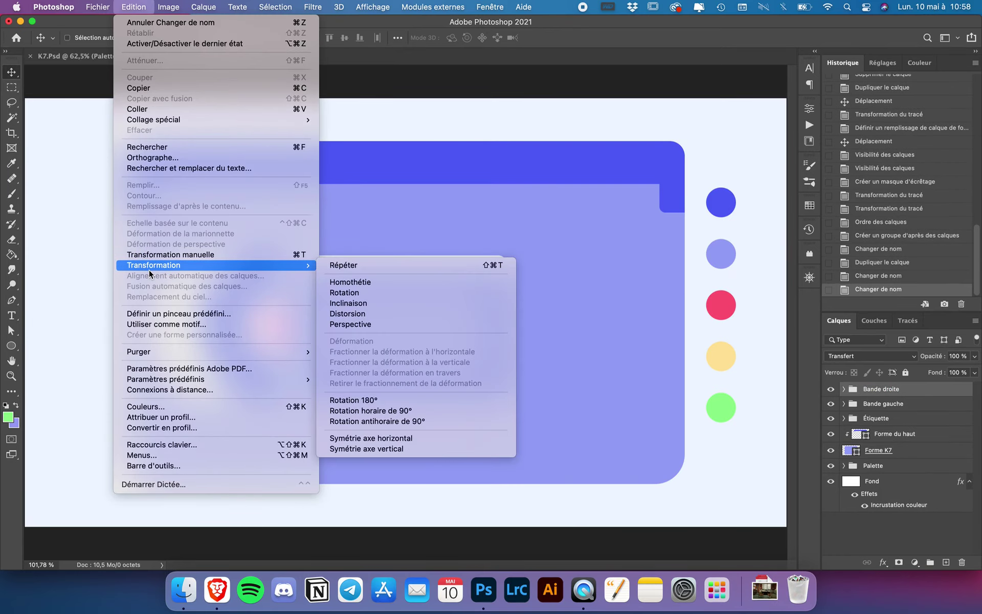
pyautogui.click(366, 438)
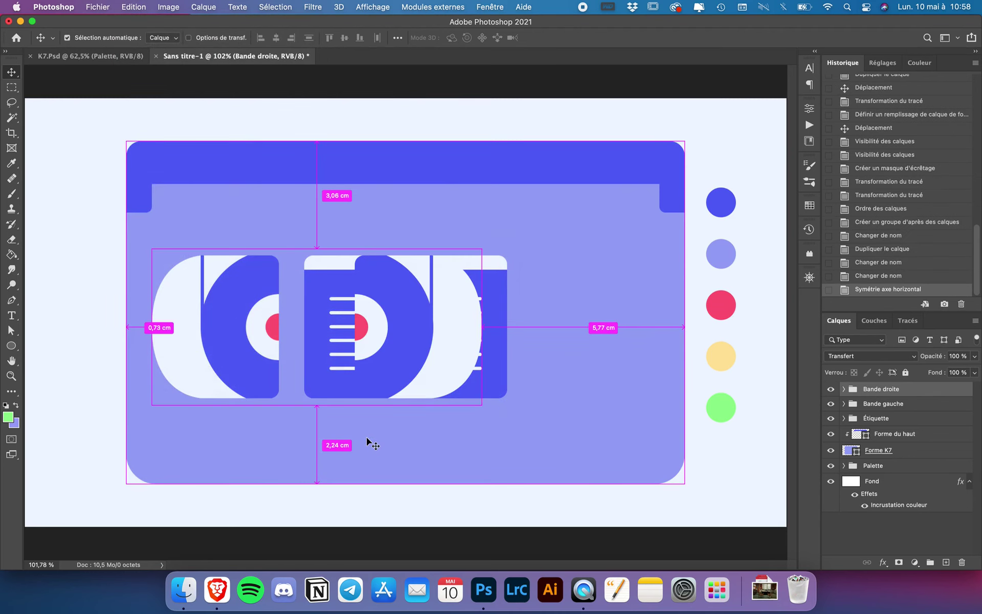
pyautogui.press('super+apostrophe')
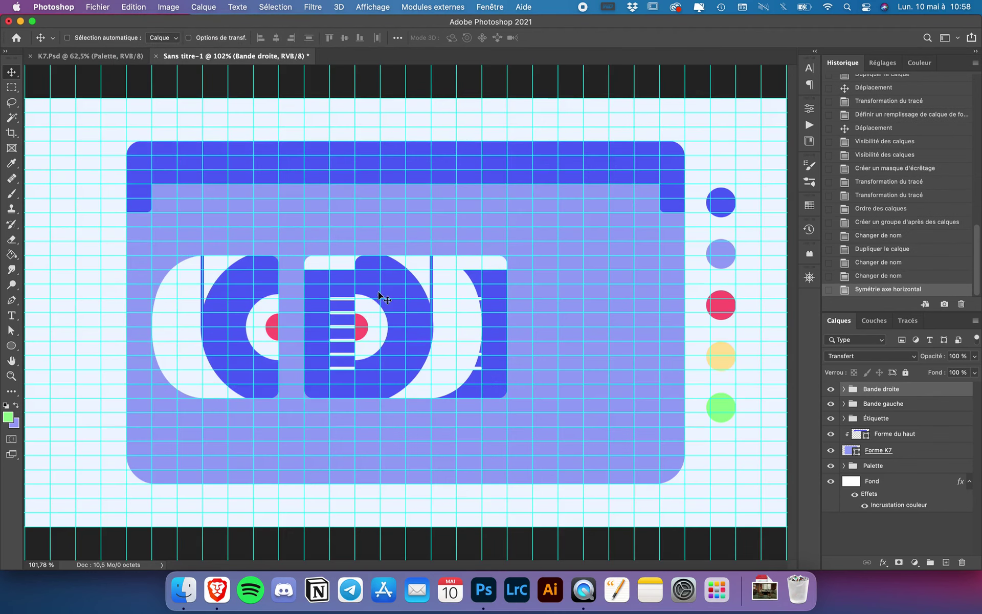
pyautogui.moveTo(363, 290); pyautogui.dragTo(545, 288)
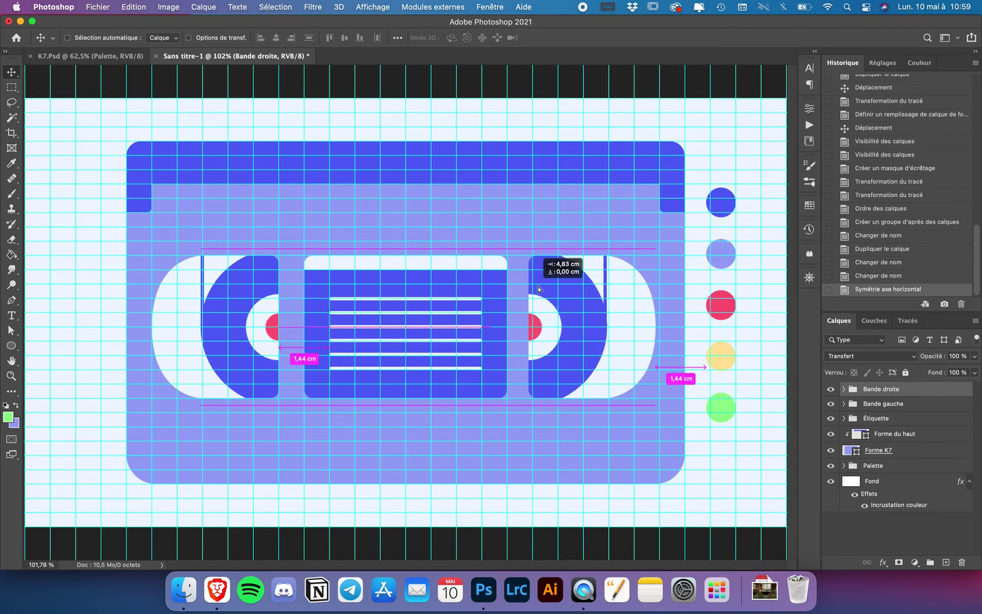
pyautogui.moveTo(546, 288); pyautogui.dragTo(541, 288)
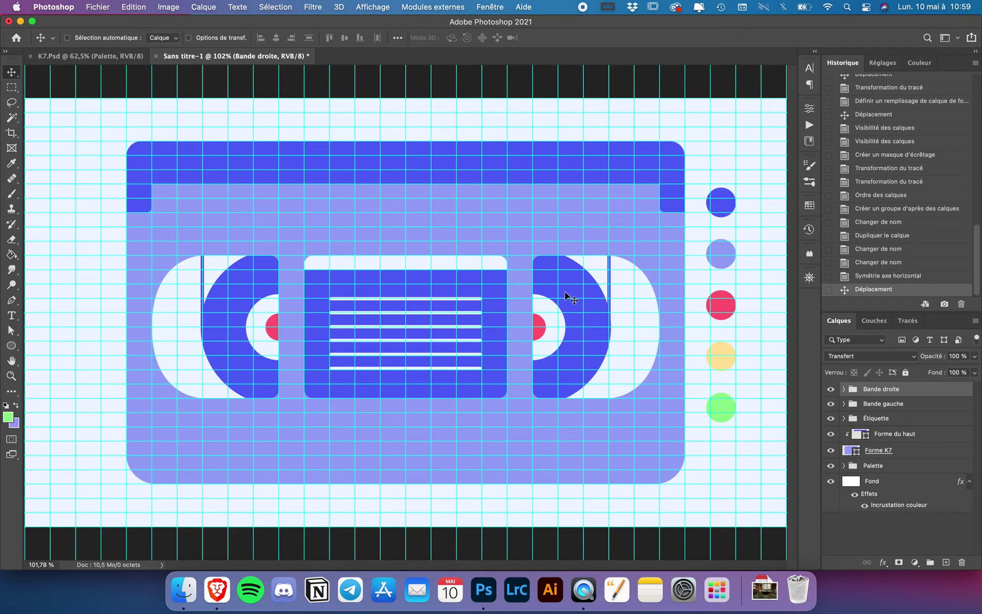
pyautogui.press('super')
# Expand the Bande gauche group and select its Rectangle 2 copie 5 bar layer.
pyautogui.press('super+h')
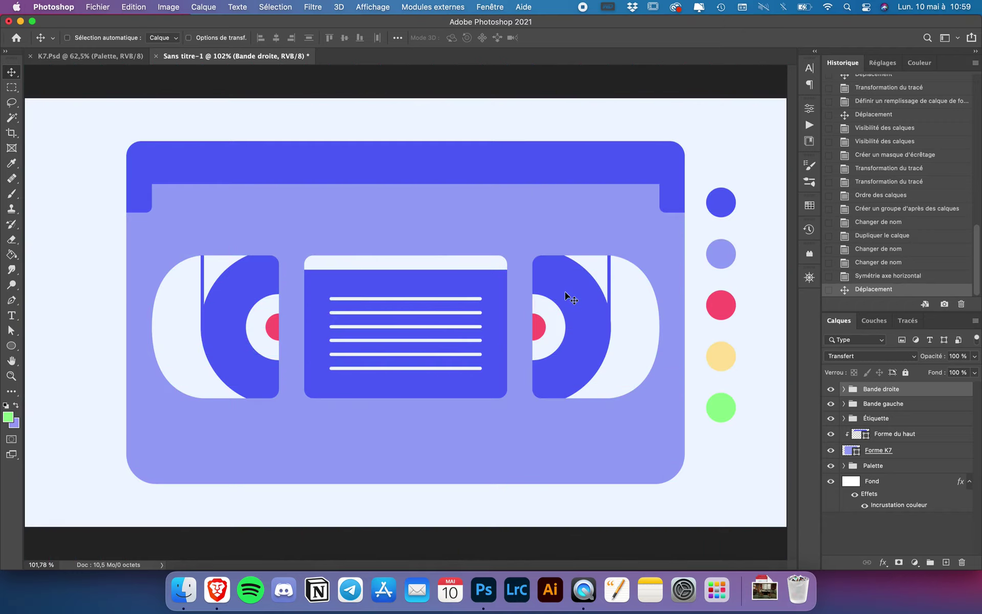
pyautogui.scroll(-5, 545, 325)
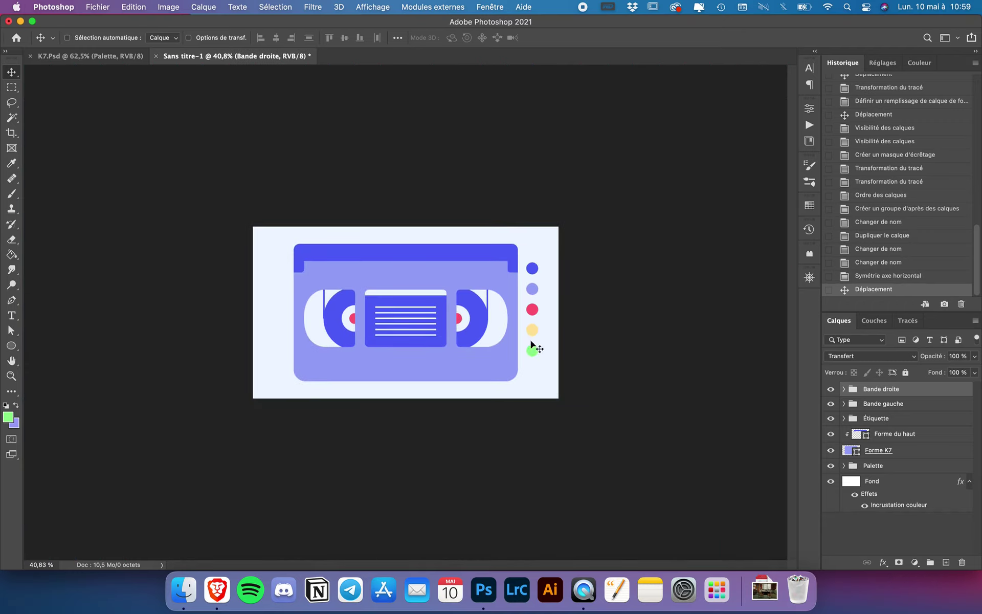
pyautogui.scroll(2, 499, 369)
pyautogui.scroll(1, 500, 371)
pyautogui.scroll(1, 500, 372)
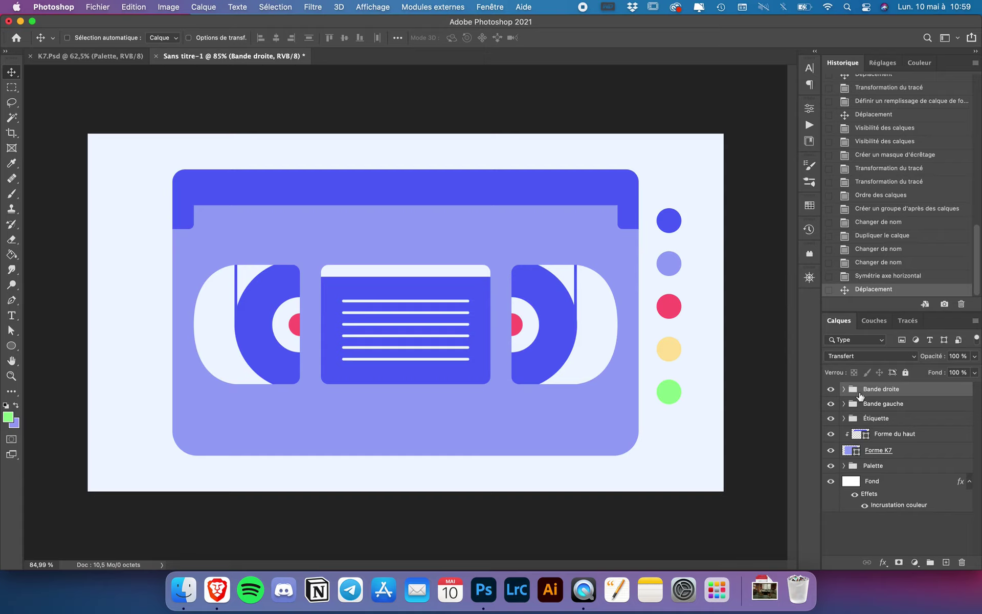
pyautogui.click(842, 405)
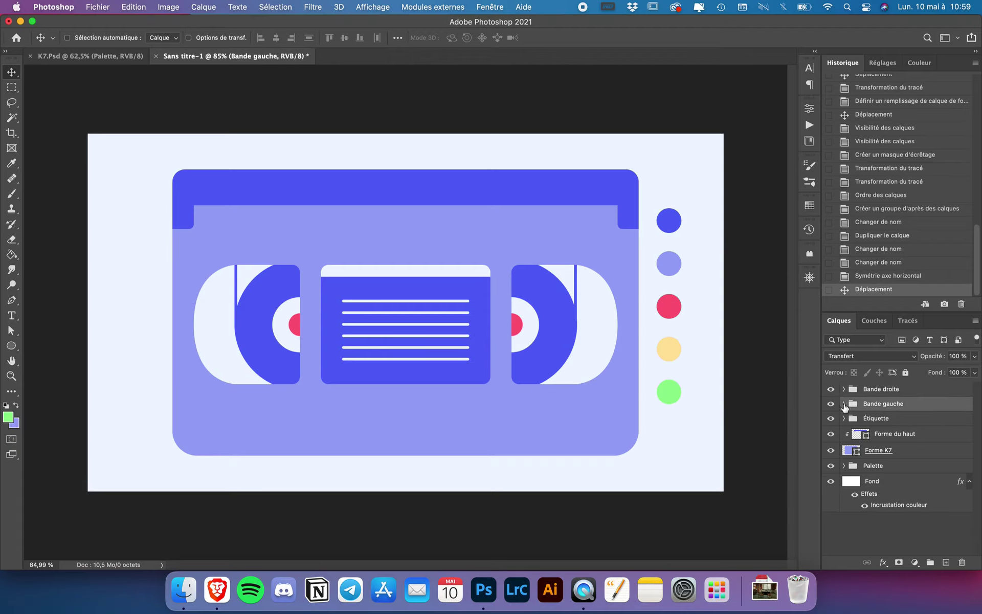
pyautogui.click(844, 404)
pyautogui.click(893, 424)
pyautogui.click(902, 455)
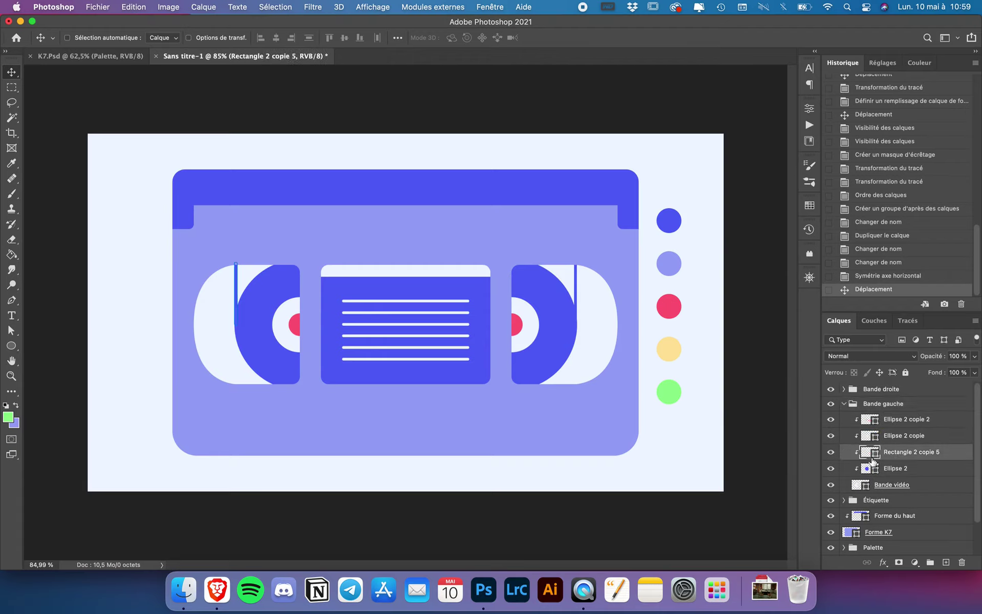
# Merge Ellipse 2 and the bar into one shape with Fusionner les formes.
pyautogui.click(832, 452)
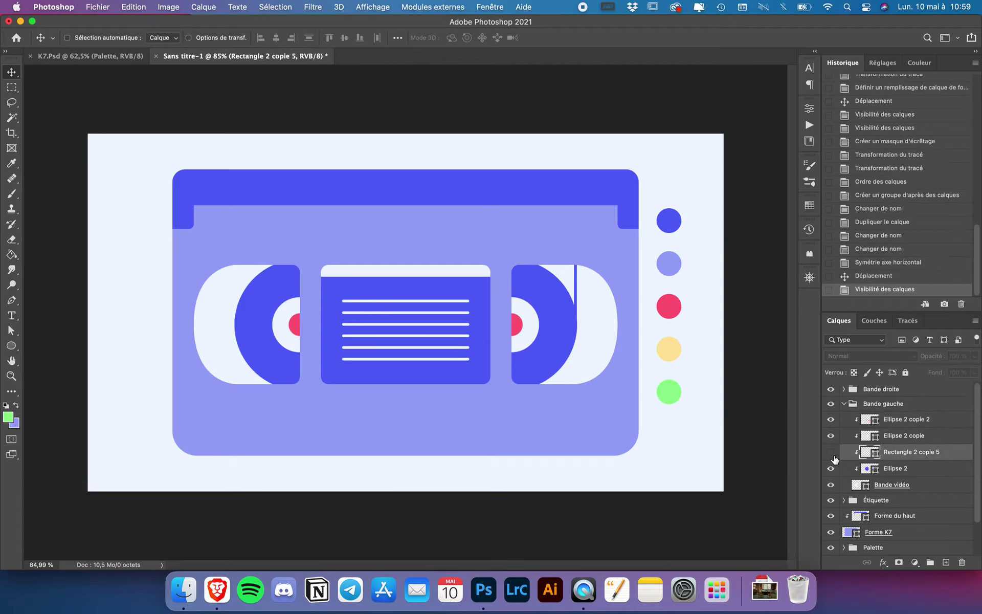
pyautogui.keyDown('shift'); pyautogui.click(915, 468); pyautogui.keyUp('shift')
pyautogui.rightClick(913, 463)
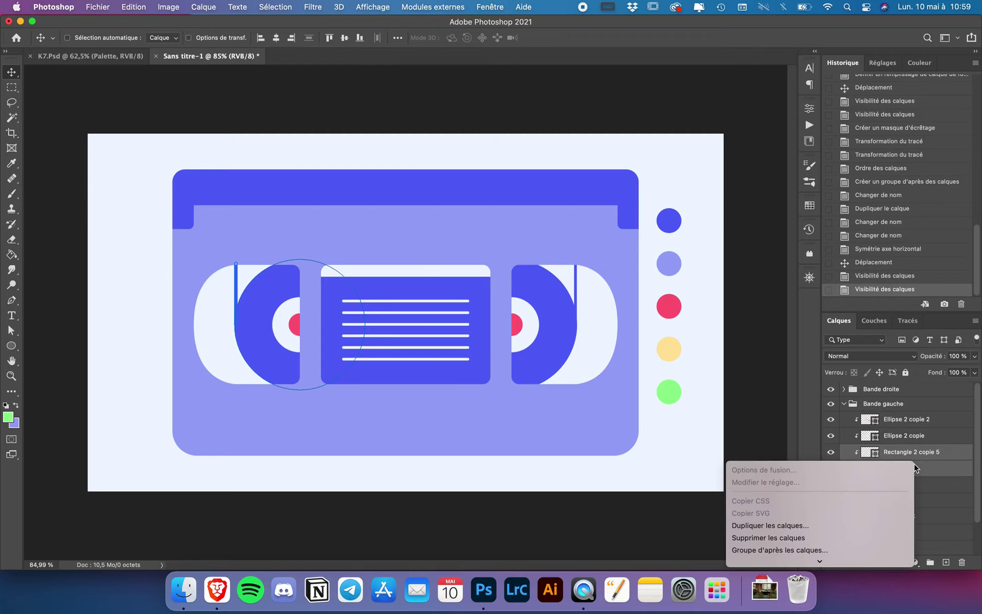
pyautogui.scroll(-5, 894, 489)
pyautogui.scroll(-2, 891, 481)
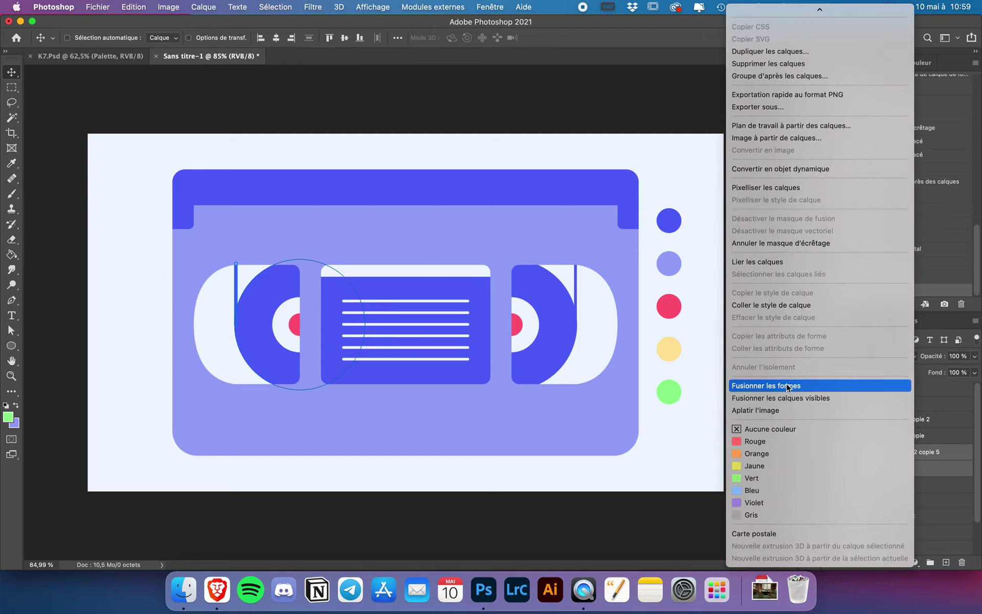
pyautogui.click(787, 386)
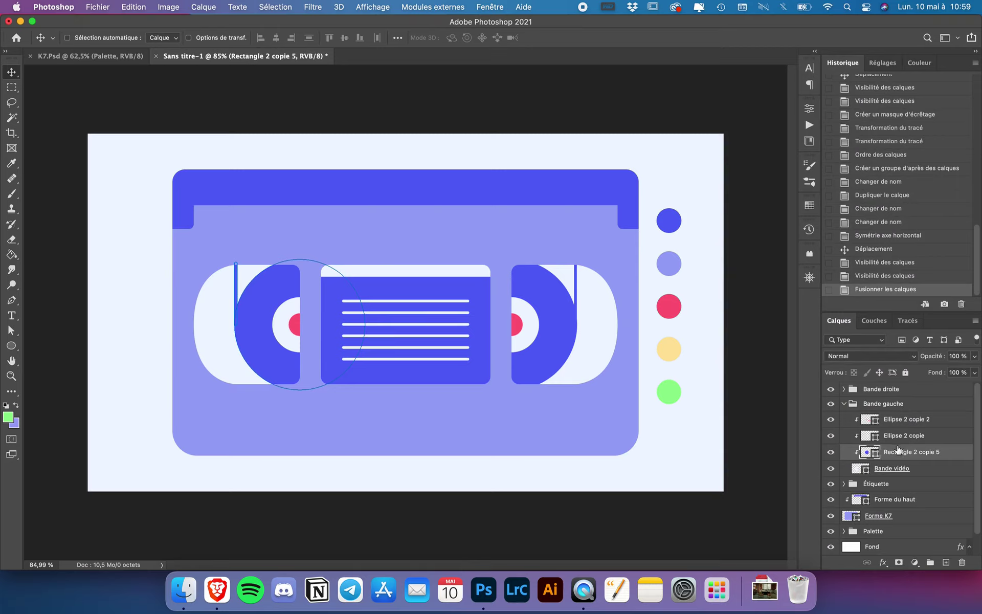
pyautogui.click(844, 404)
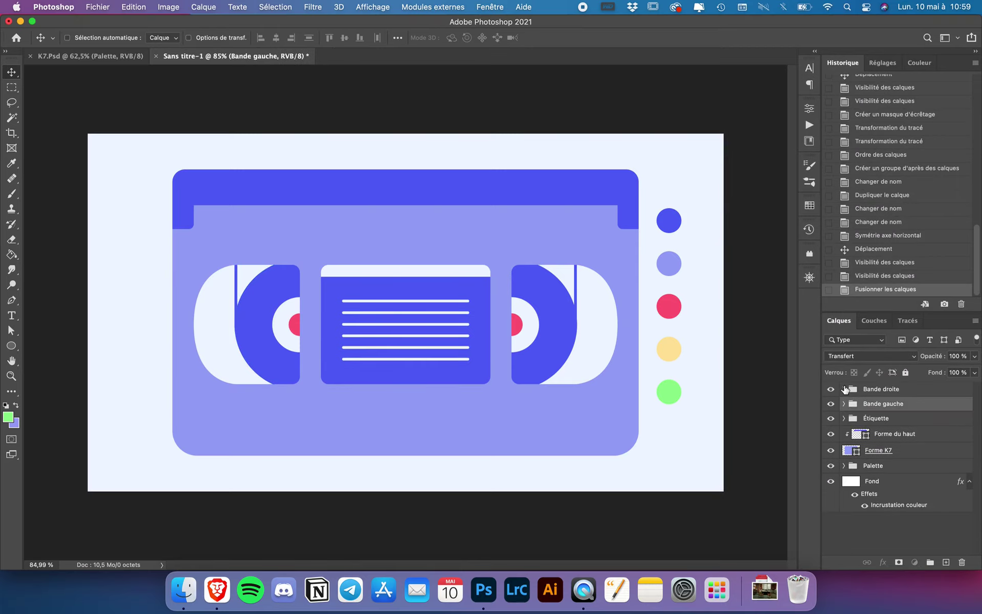
# Scale the right reel's Ellipse 2 ring down to about 80%.
pyautogui.click(844, 389)
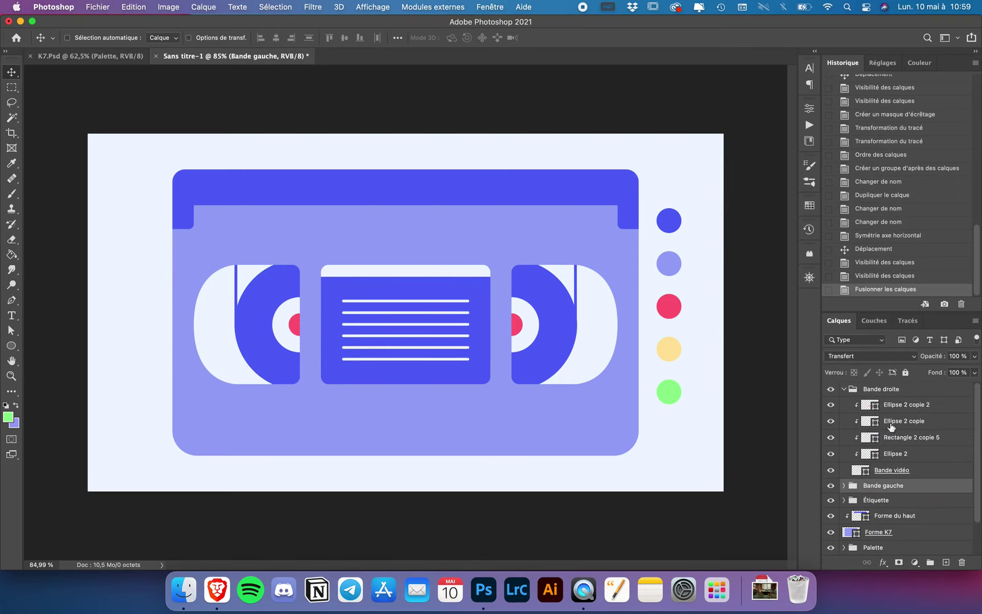
pyautogui.click(915, 453)
pyautogui.hotkey('ctrl', 't')
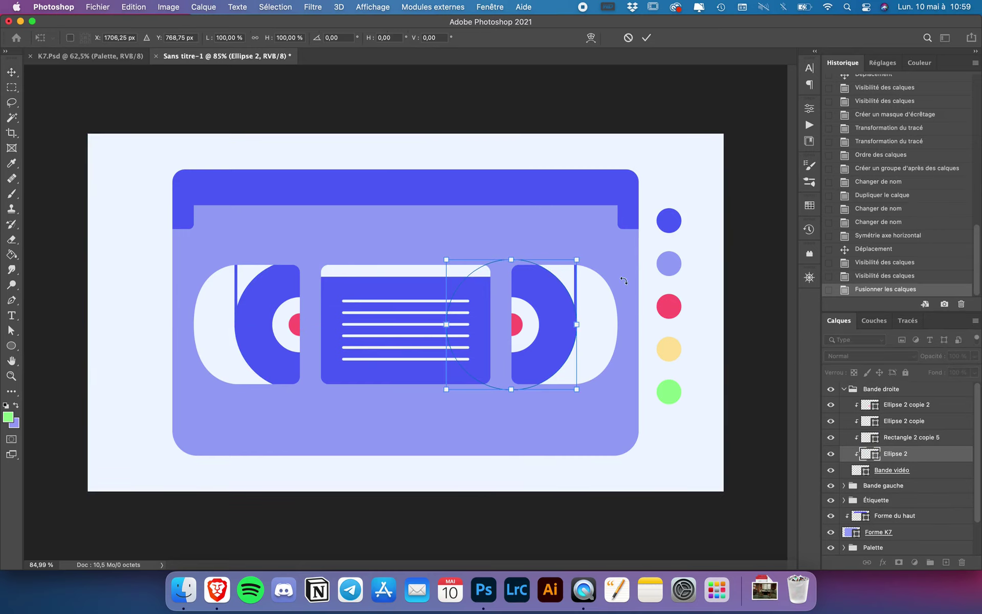
pyautogui.moveTo(578, 261); pyautogui.dragTo(566, 273)
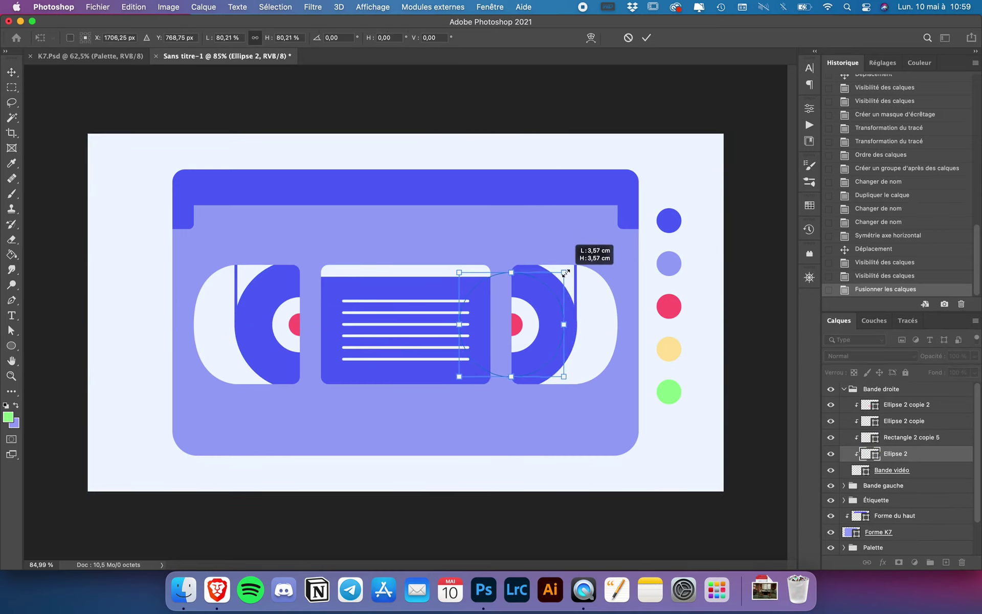
pyautogui.press('Return')
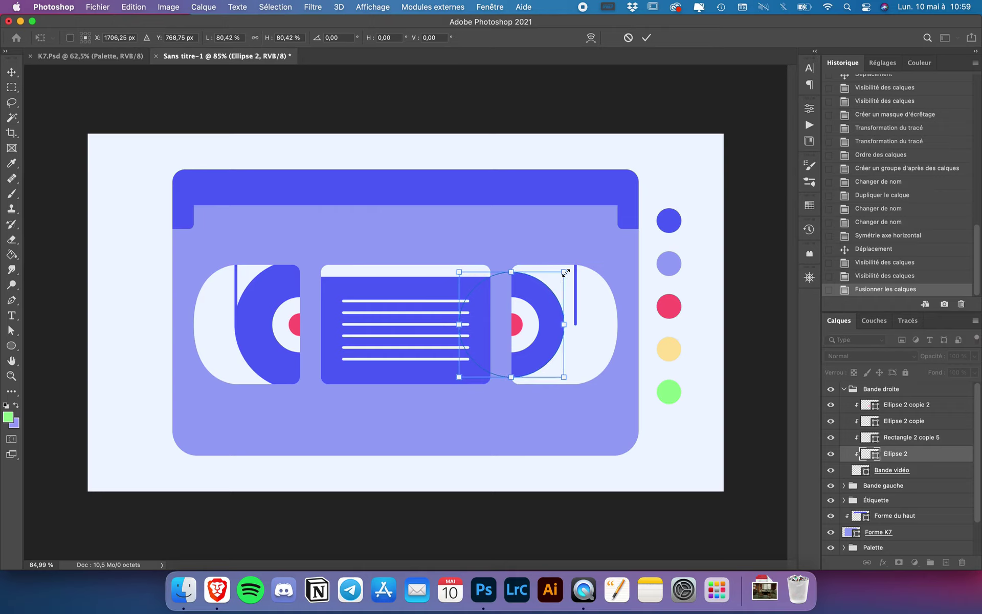
# Move the right reel's vertical bar left against the ring, nudging it into alignment.
pyautogui.click(907, 406)
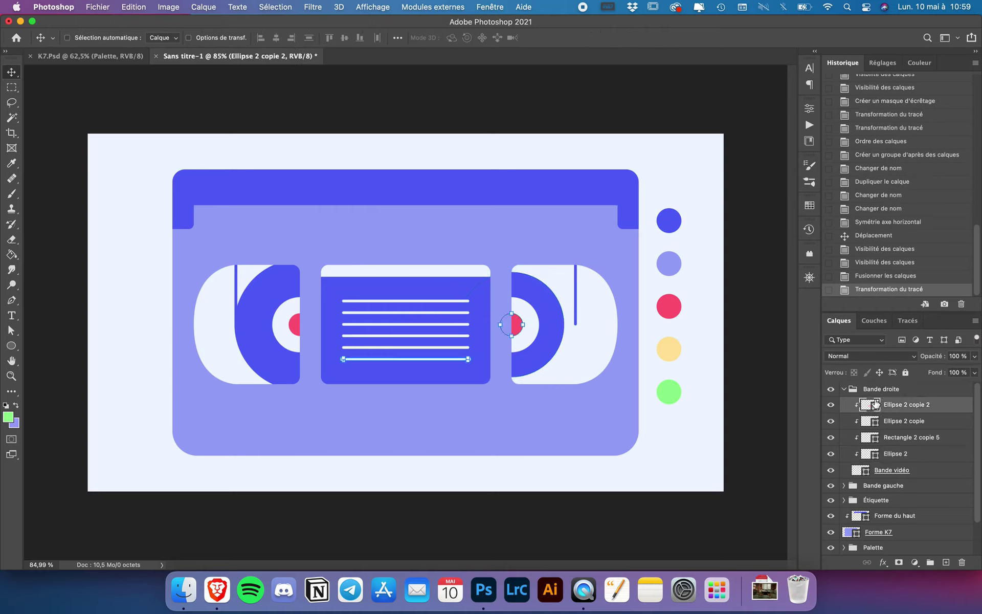
pyautogui.click(911, 438)
pyautogui.moveTo(626, 265); pyautogui.dragTo(593, 279)
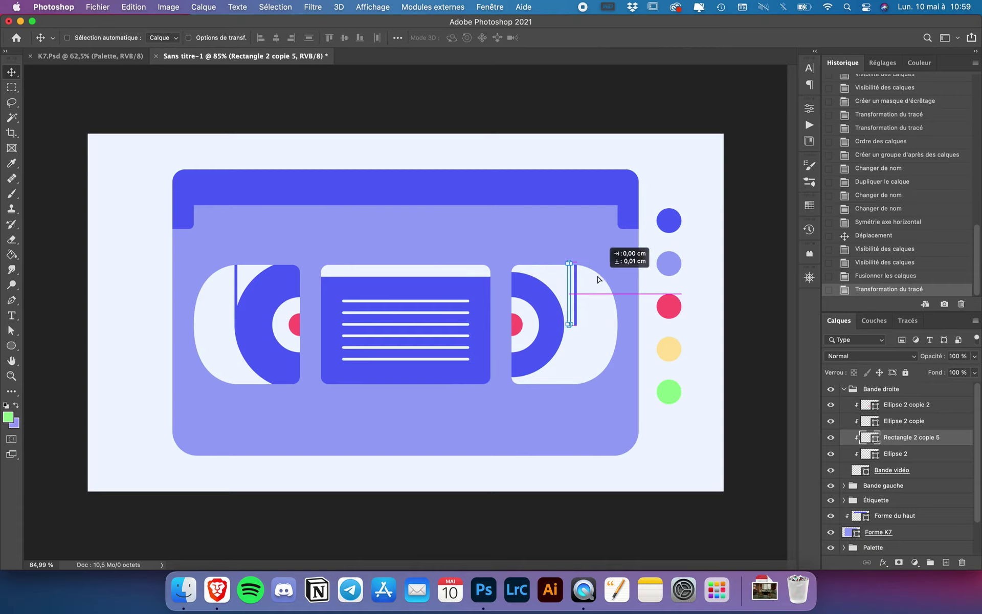
pyautogui.scroll(5, 592, 307)
pyautogui.scroll(3, 592, 307)
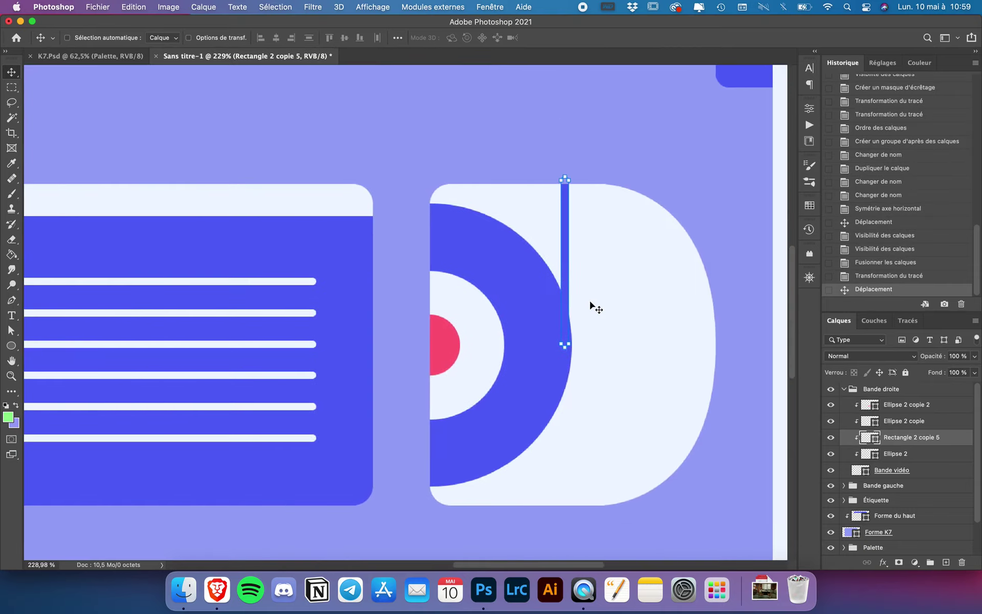
pyautogui.hscroll(3, 591, 300)
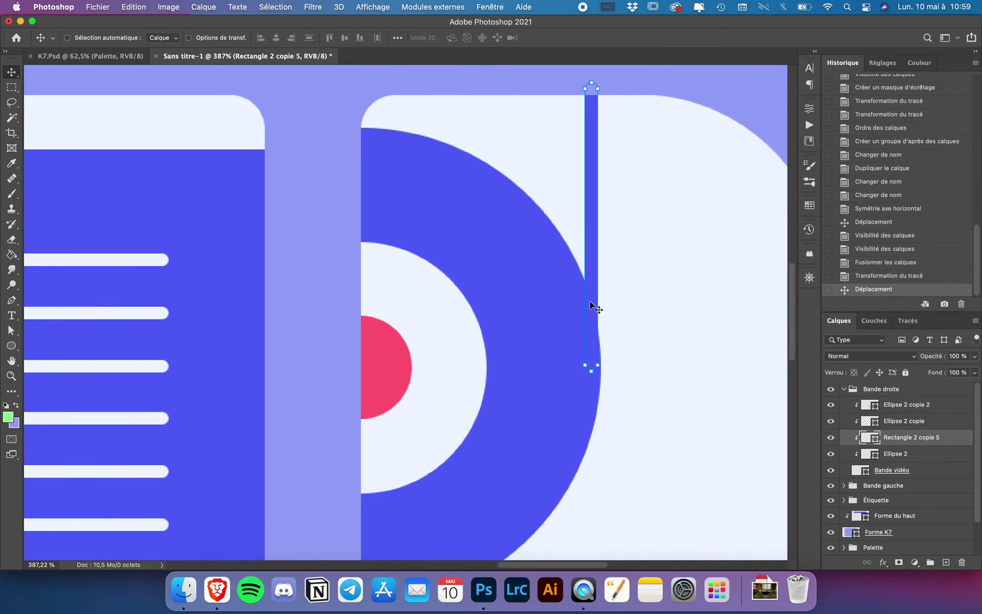
pyautogui.press('Right')
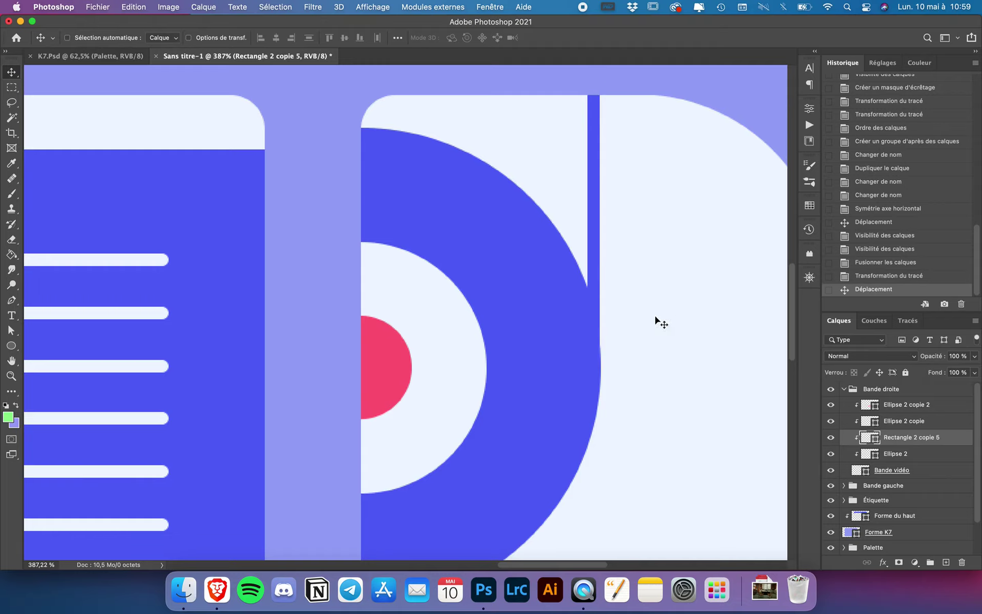
pyautogui.press('Right')
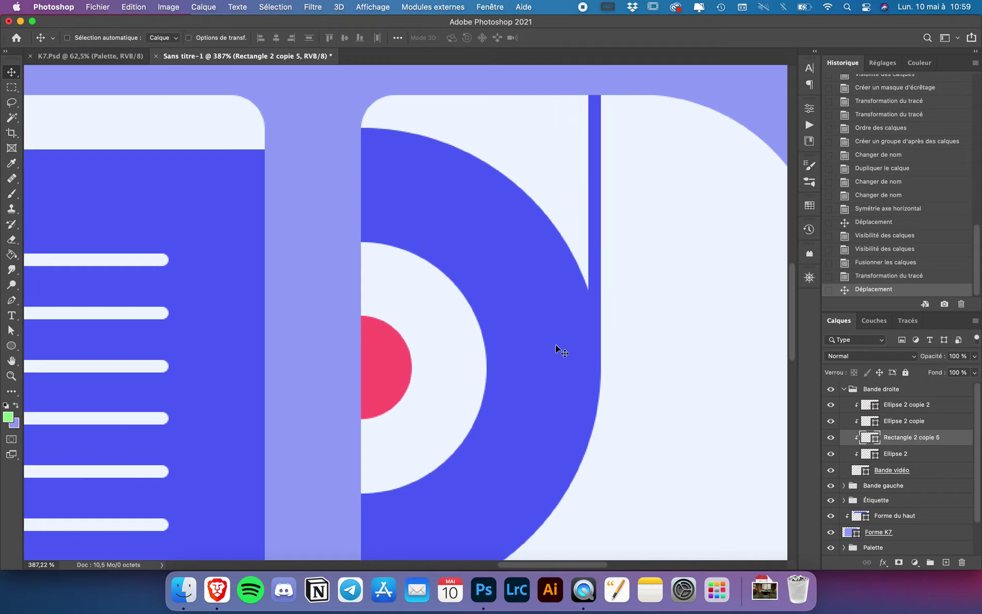
pyautogui.scroll(5, 556, 345)
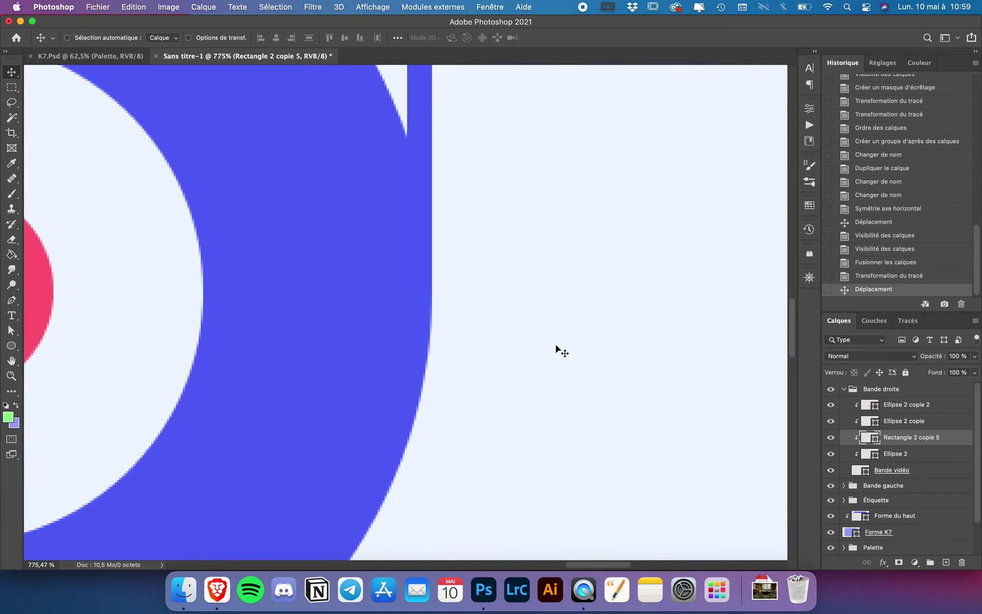
pyautogui.scroll(-3, 554, 352)
pyautogui.scroll(-2, 552, 349)
pyautogui.scroll(-1, 551, 349)
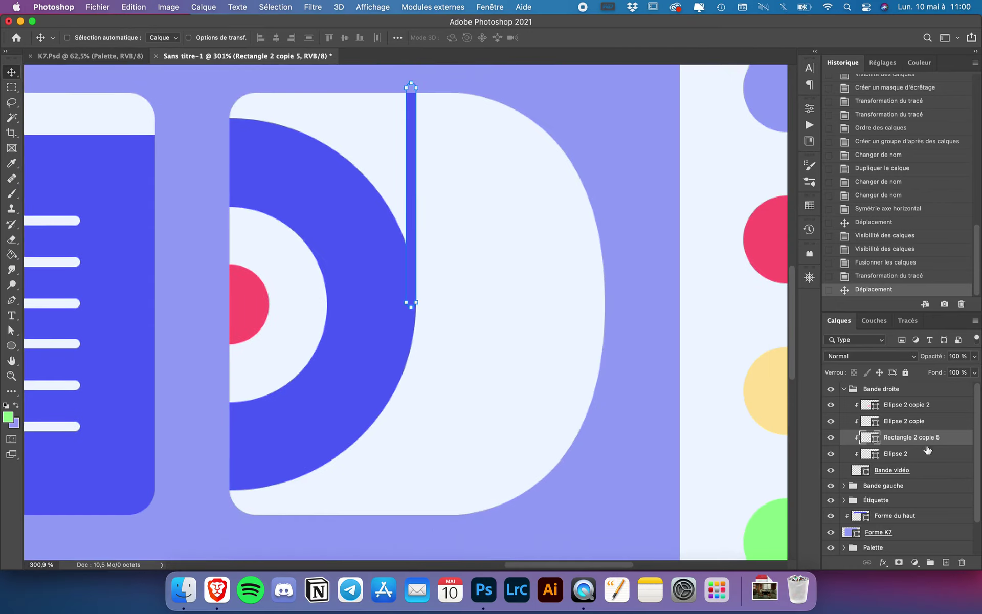
# Merge the right ring and bar into one shape with Fusionner les formes.
pyautogui.keyDown('shift'); pyautogui.click(914, 453); pyautogui.keyUp('shift')
pyautogui.rightClick(913, 453)
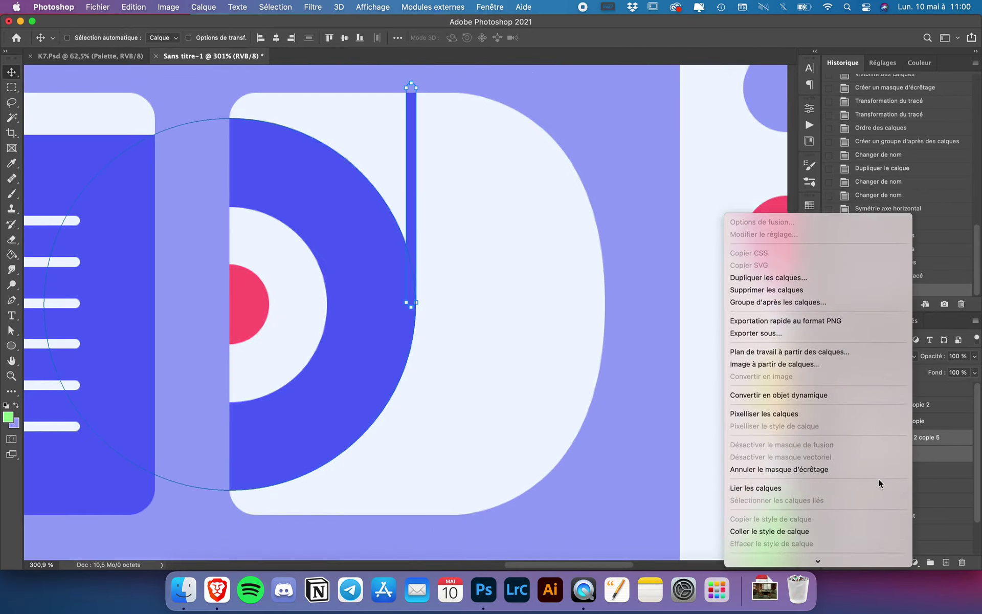
pyautogui.scroll(-3, 879, 479)
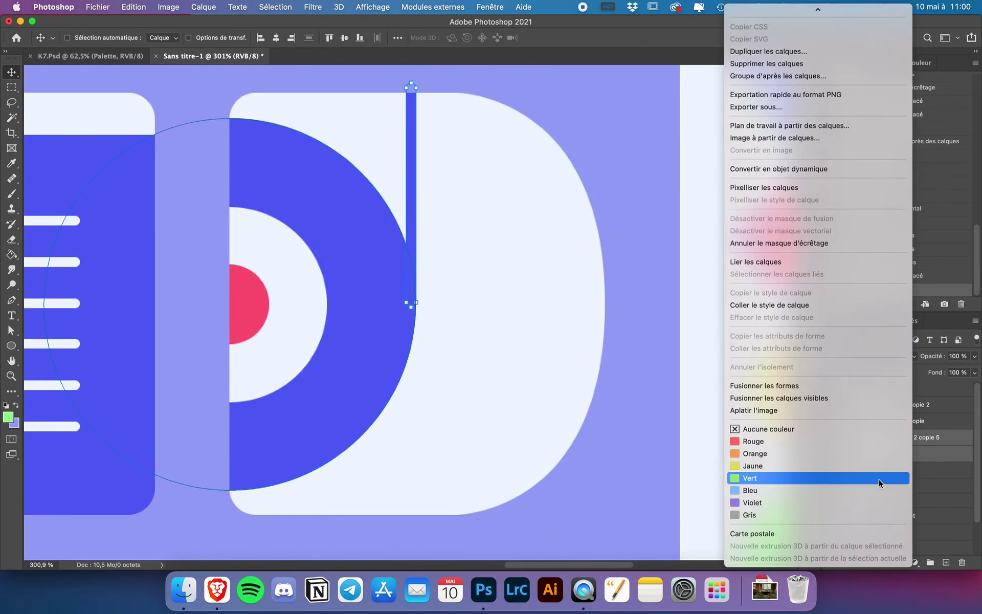
pyautogui.click(809, 385)
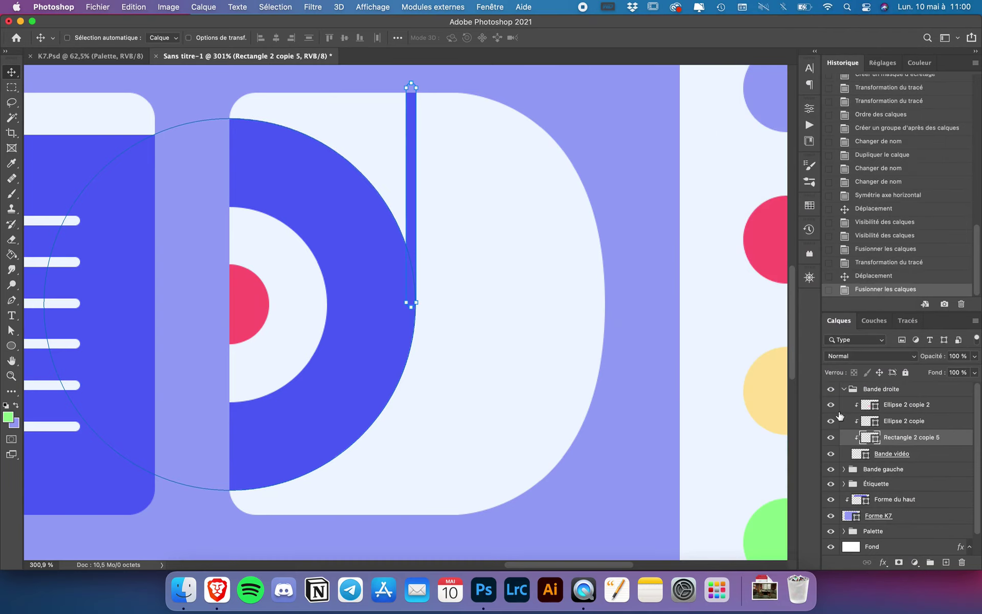
pyautogui.scroll(-1, 612, 435)
pyautogui.scroll(-2, 613, 436)
pyautogui.scroll(-1, 613, 434)
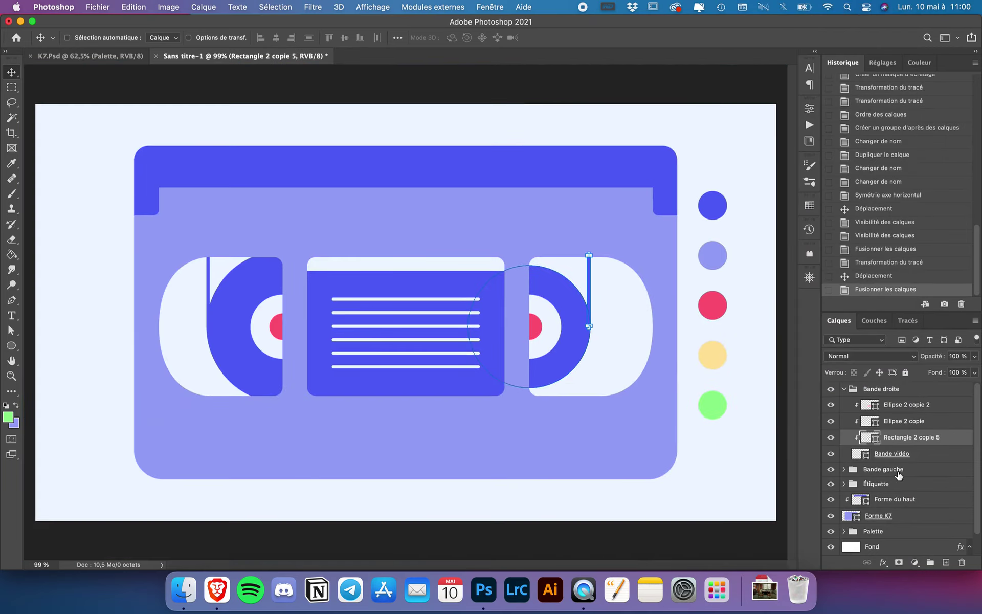
pyautogui.click(845, 389)
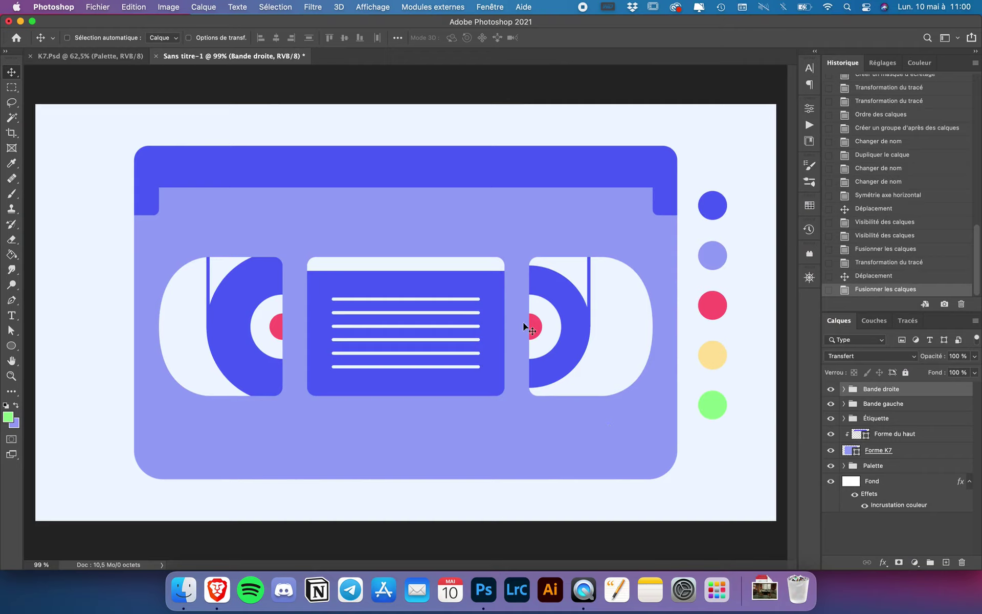
pyautogui.click(844, 419)
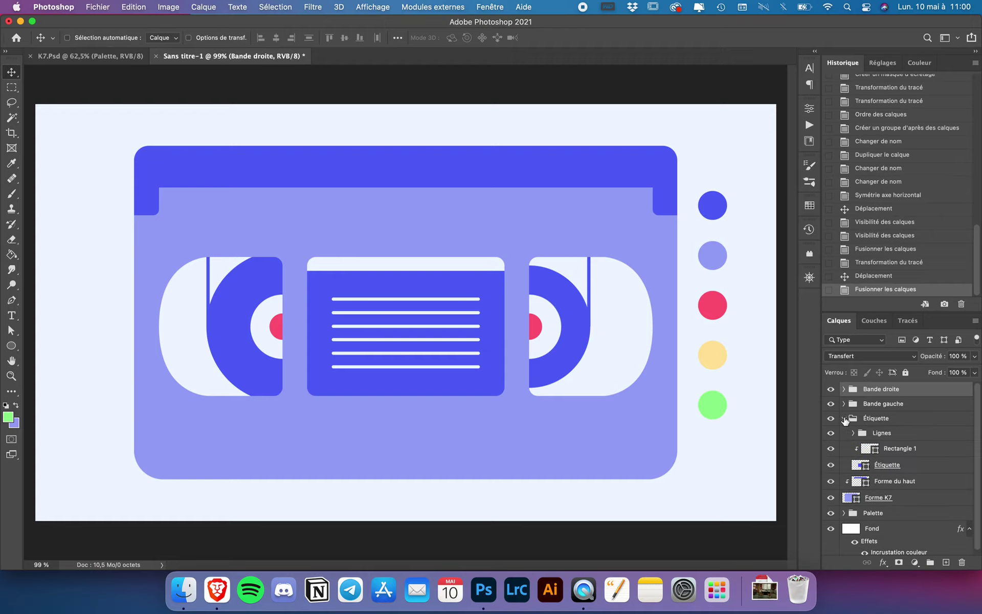
pyautogui.click(898, 449)
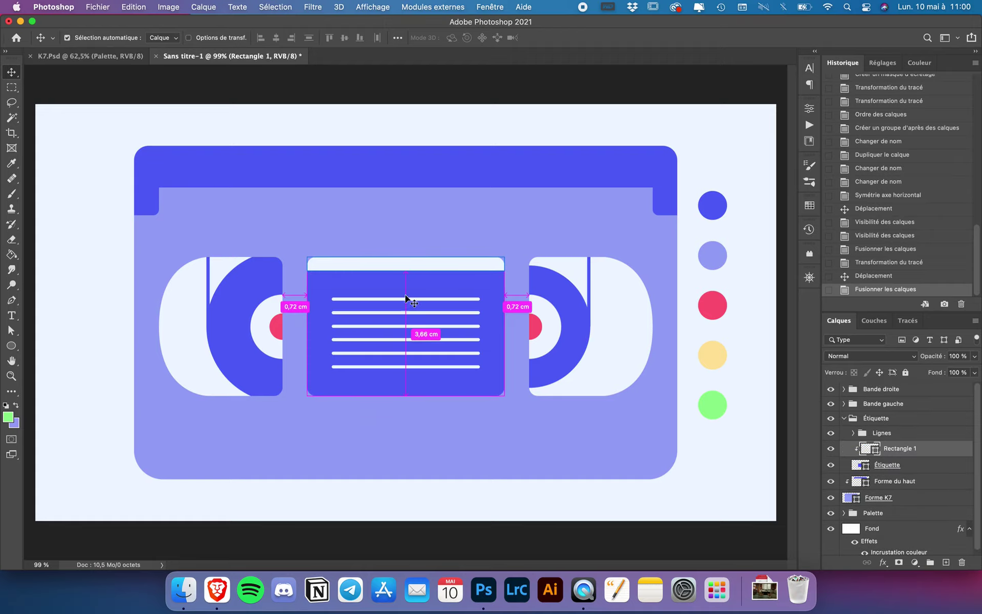
pyautogui.hotkey('ctrl', 't')
pyautogui.scroll(1, 418, 274)
pyautogui.scroll(1, 418, 274)
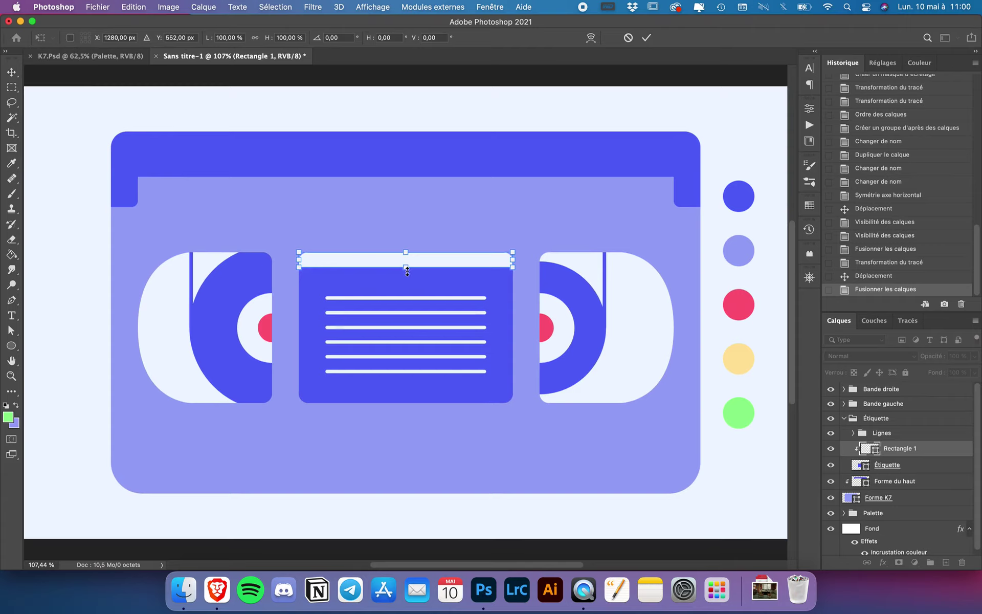
pyautogui.moveTo(407, 271); pyautogui.dragTo(408, 277)
pyautogui.press('Return')
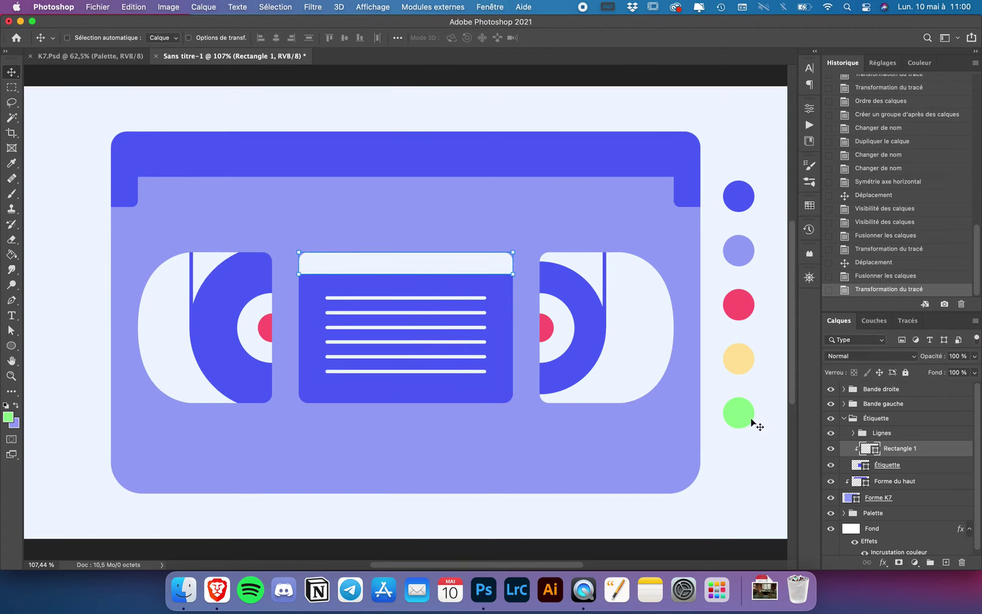
pyautogui.click(899, 433)
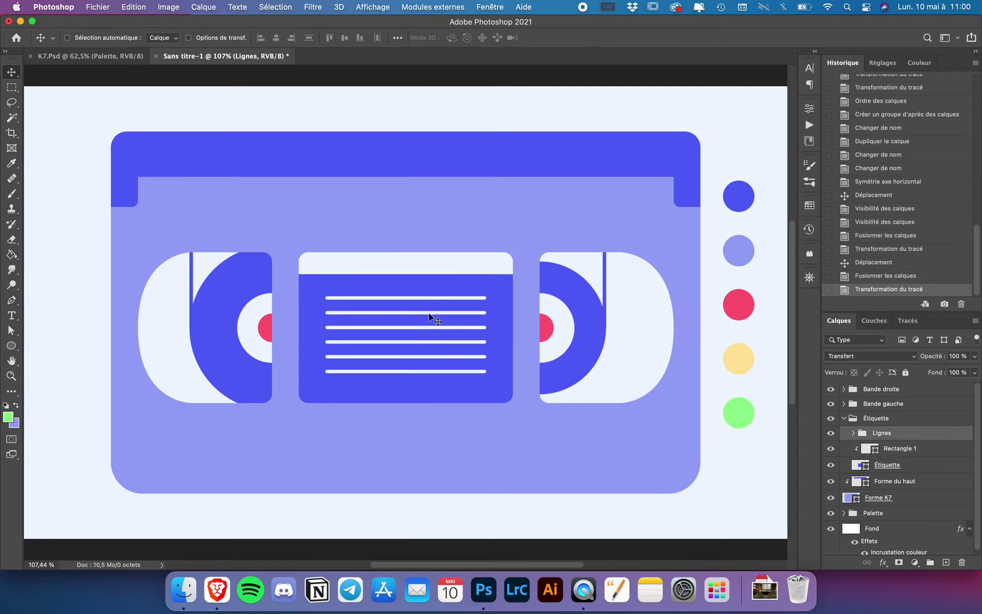
pyautogui.moveTo(428, 314); pyautogui.dragTo(429, 317)
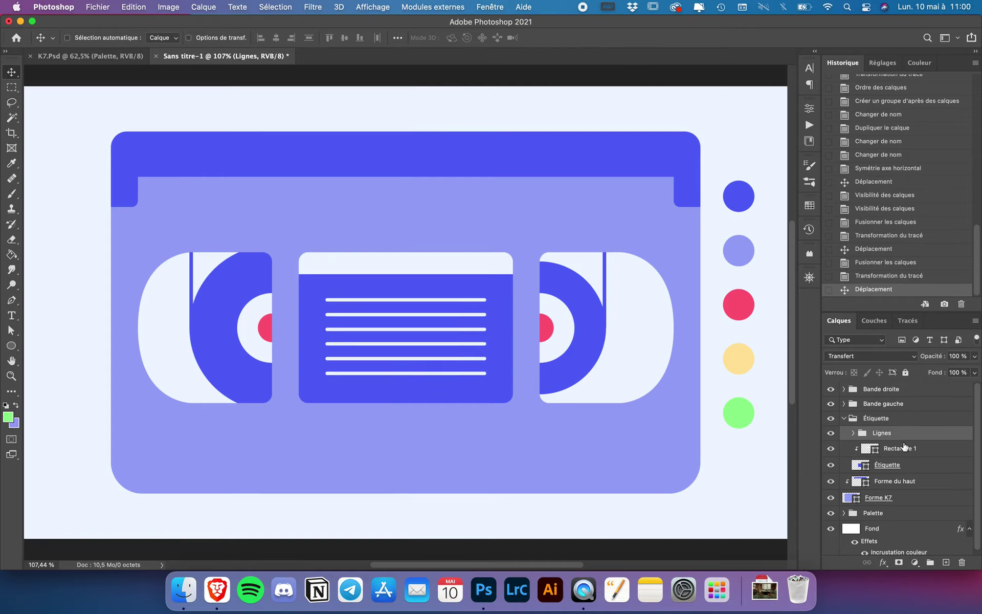
pyautogui.click(884, 420)
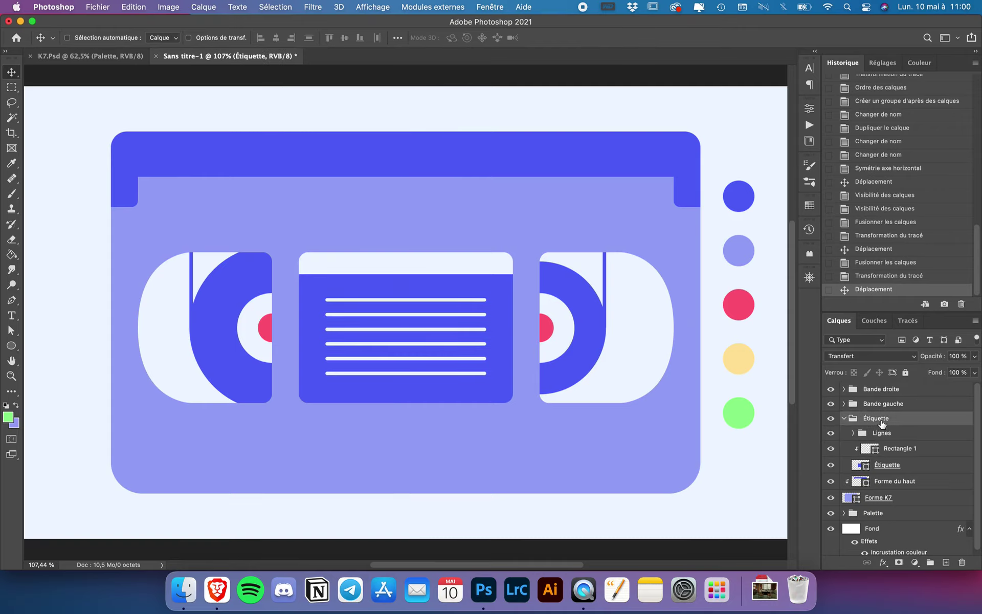
pyautogui.press('super+t')
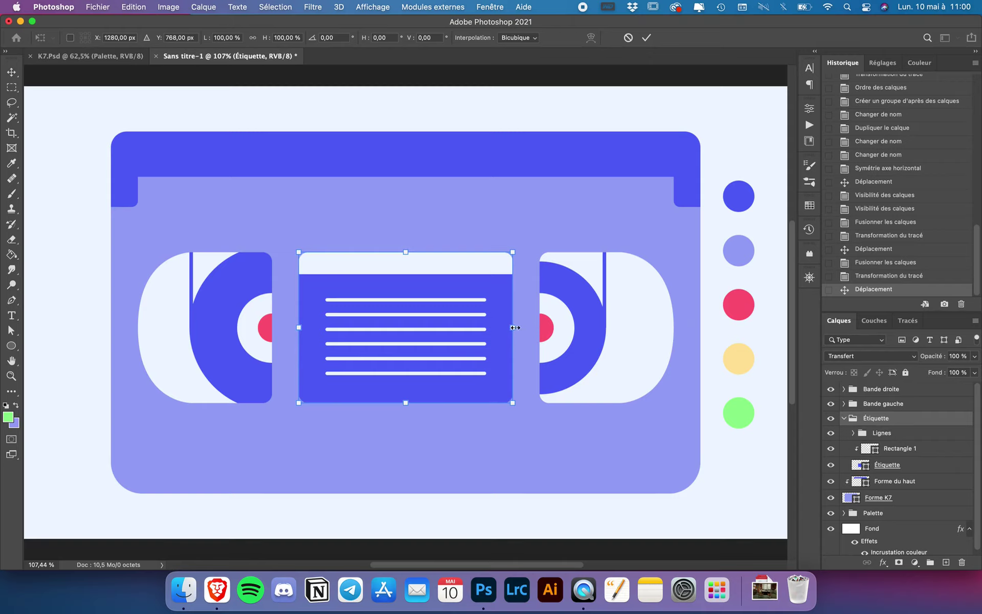
pyautogui.moveTo(515, 327); pyautogui.dragTo(524, 327)
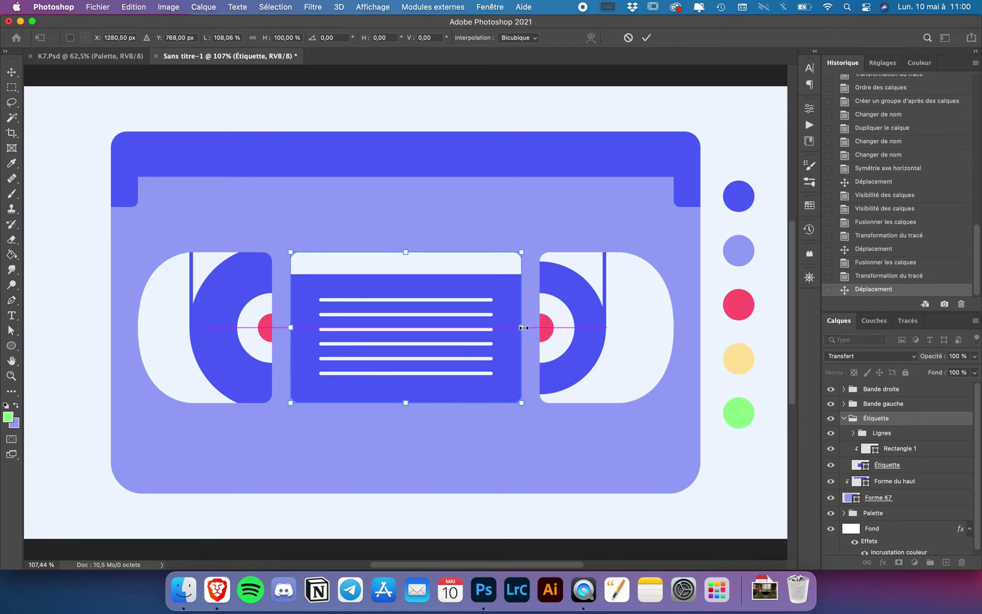
pyautogui.press('Return')
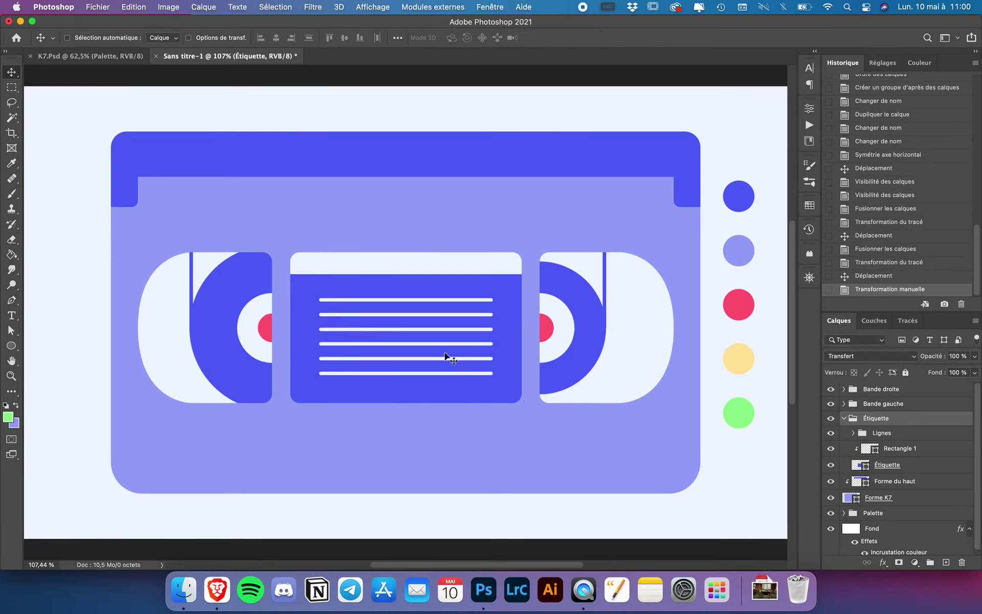
pyautogui.hotkey('ctrl', '-')
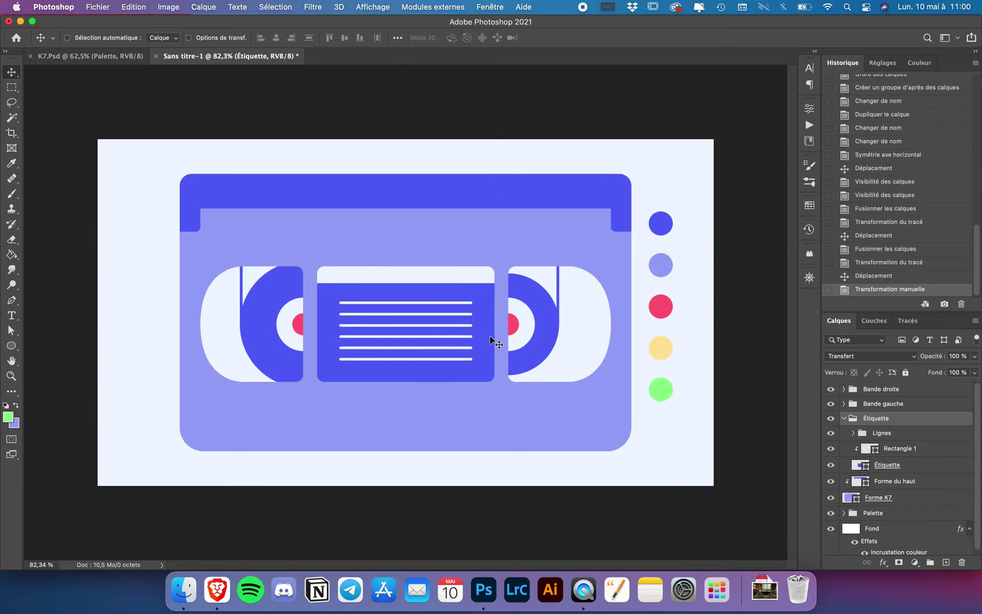
pyautogui.hotkey('ctrl', '-')
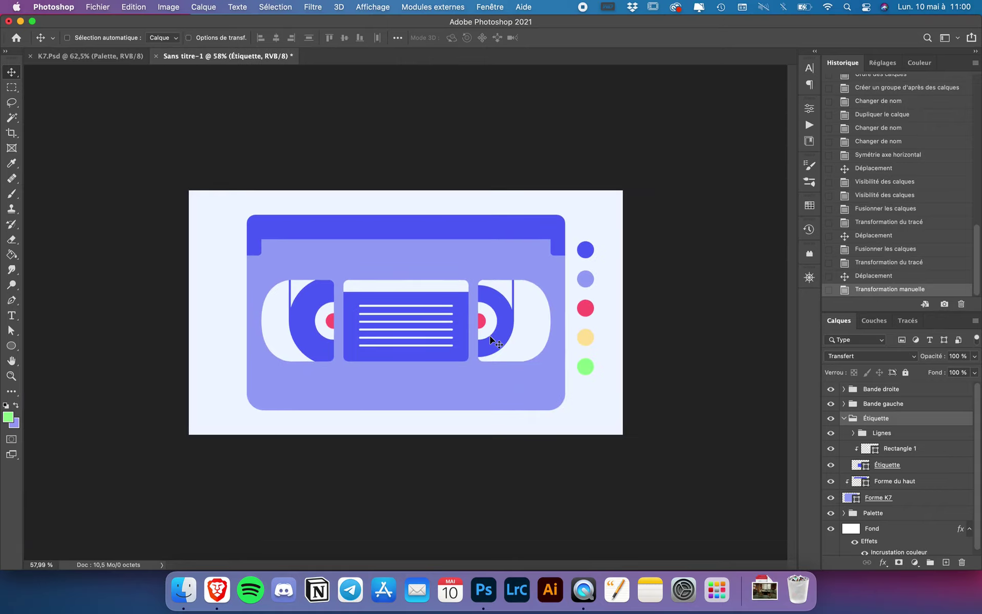
pyautogui.hotkey('ctrl', 'z')
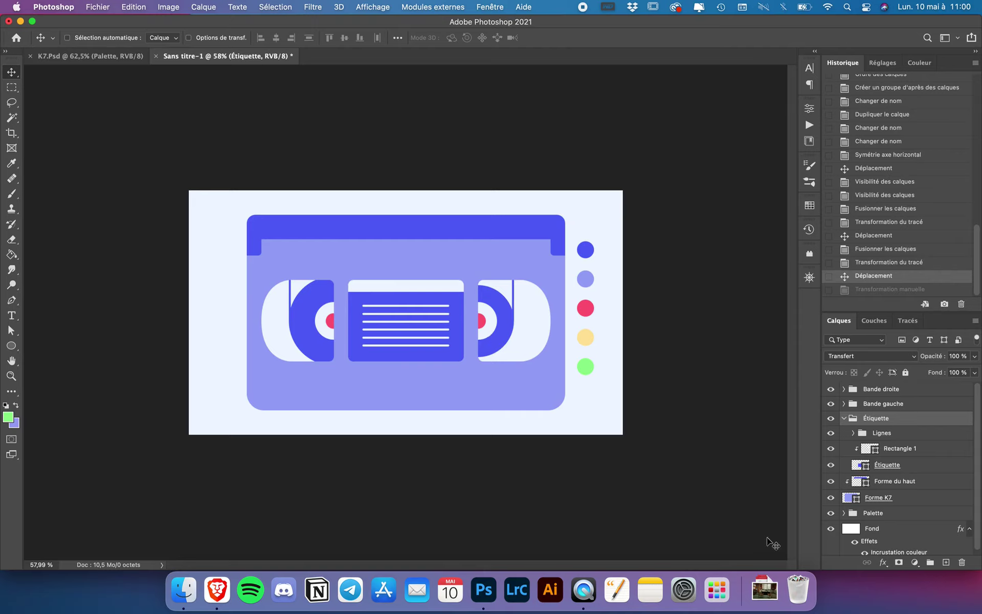
pyautogui.click(844, 419)
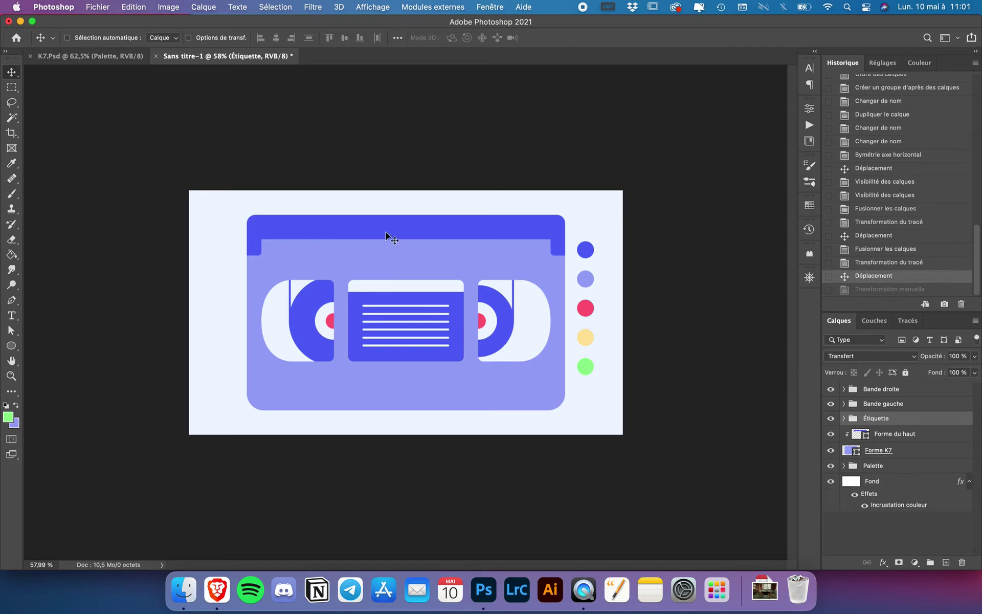
# Shorten the Forme K7 cassette body from the bottom and lower its top edge.
pyautogui.click(876, 451)
pyautogui.press('super+apostrophe')
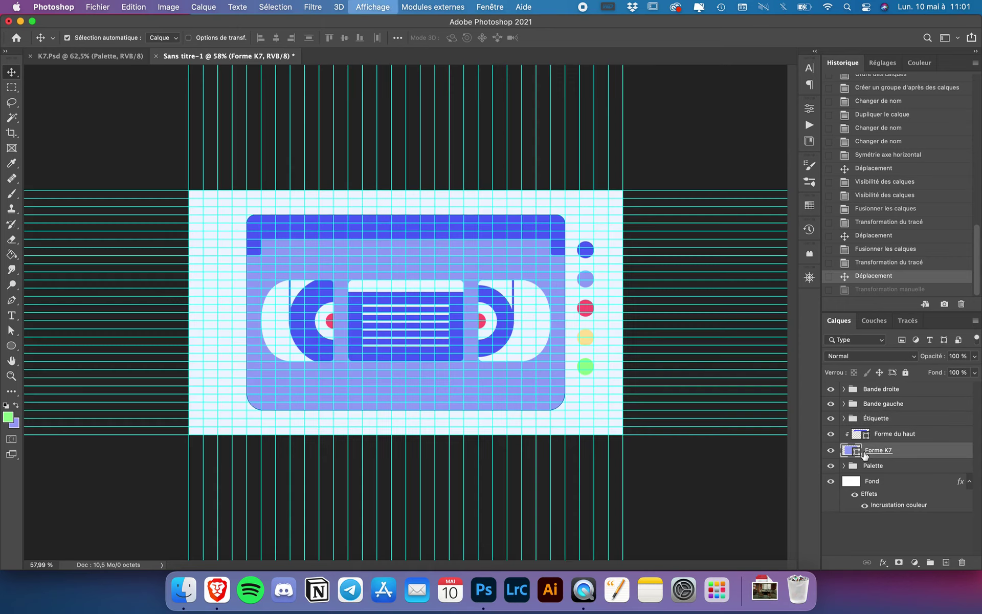
pyautogui.press('super+t')
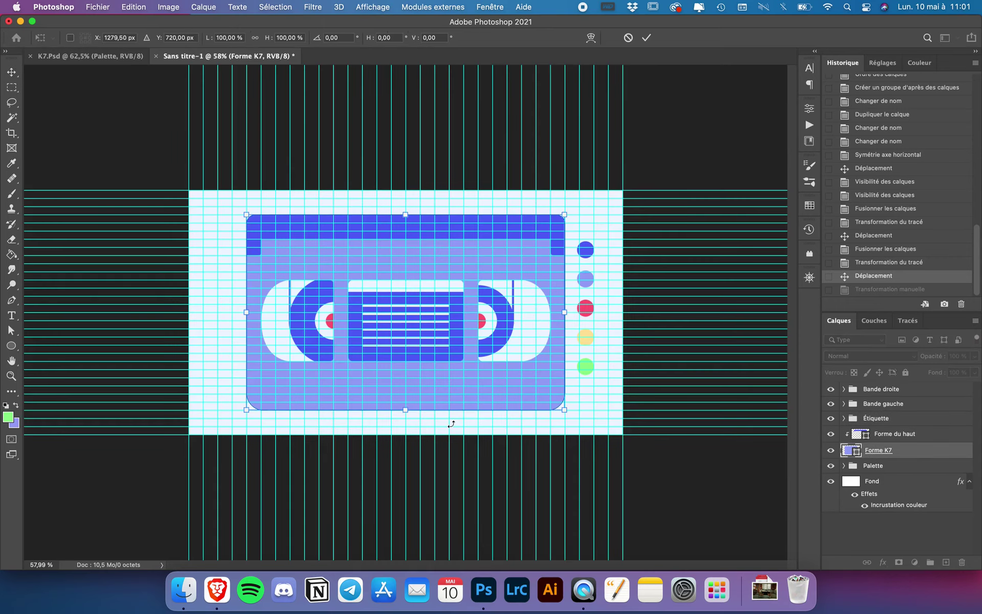
pyautogui.scroll(3, 437, 430)
pyautogui.moveTo(406, 441); pyautogui.dragTo(409, 433)
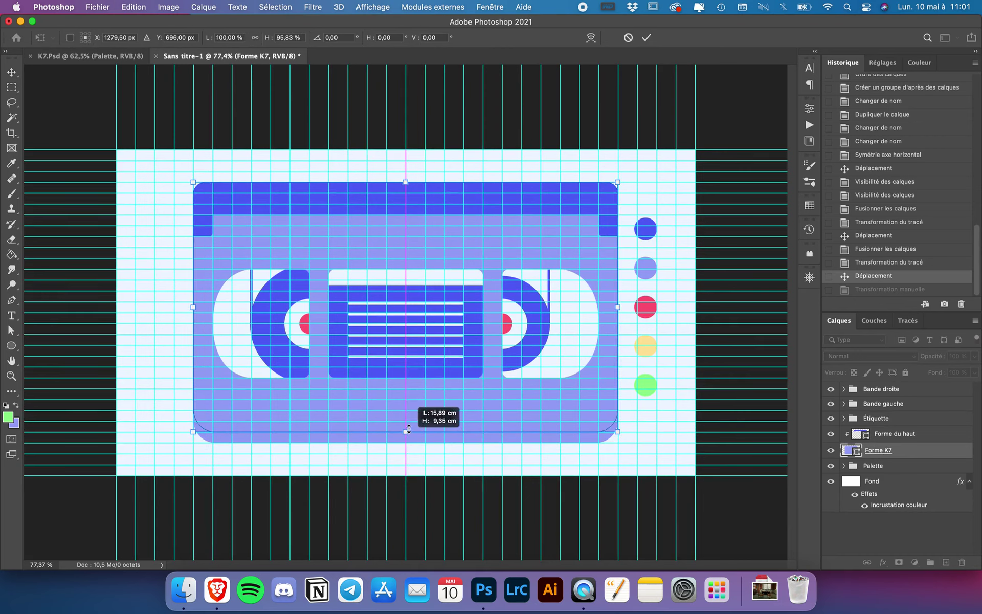
pyautogui.moveTo(409, 428); pyautogui.dragTo(409, 428)
pyautogui.press('Return')
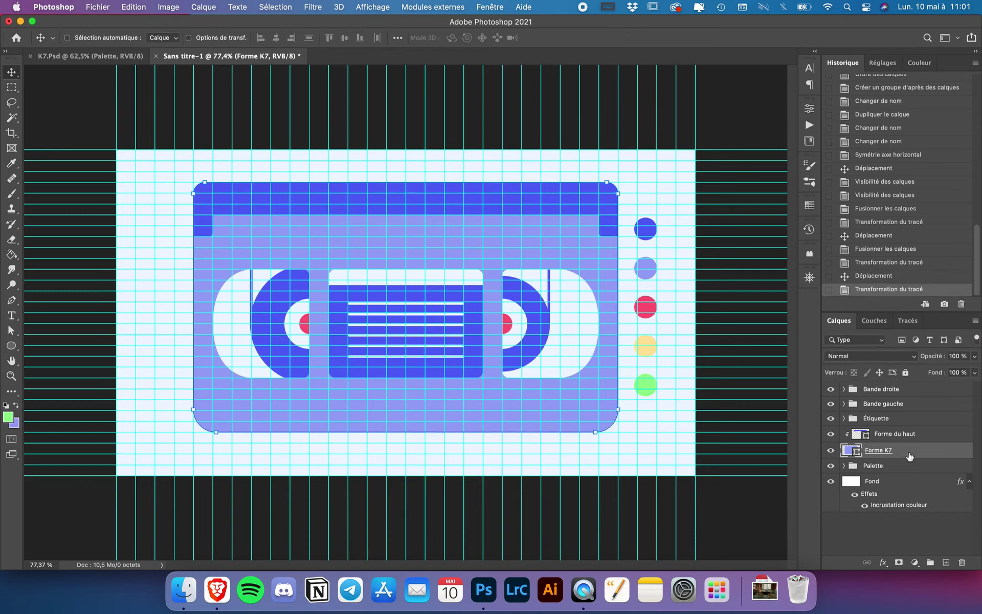
pyautogui.press('super+t')
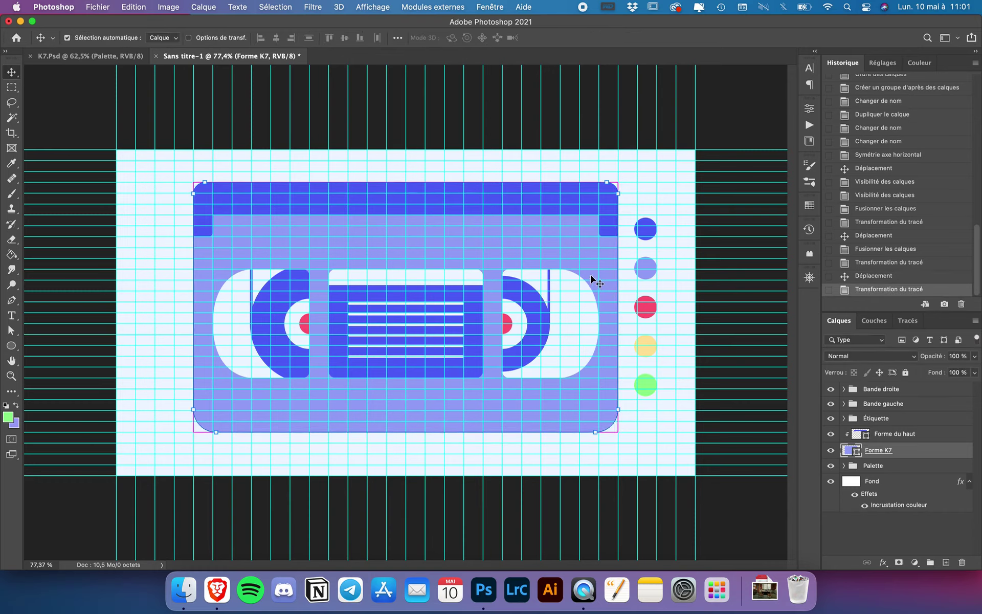
pyautogui.moveTo(406, 184); pyautogui.dragTo(406, 193)
pyautogui.press('Return')
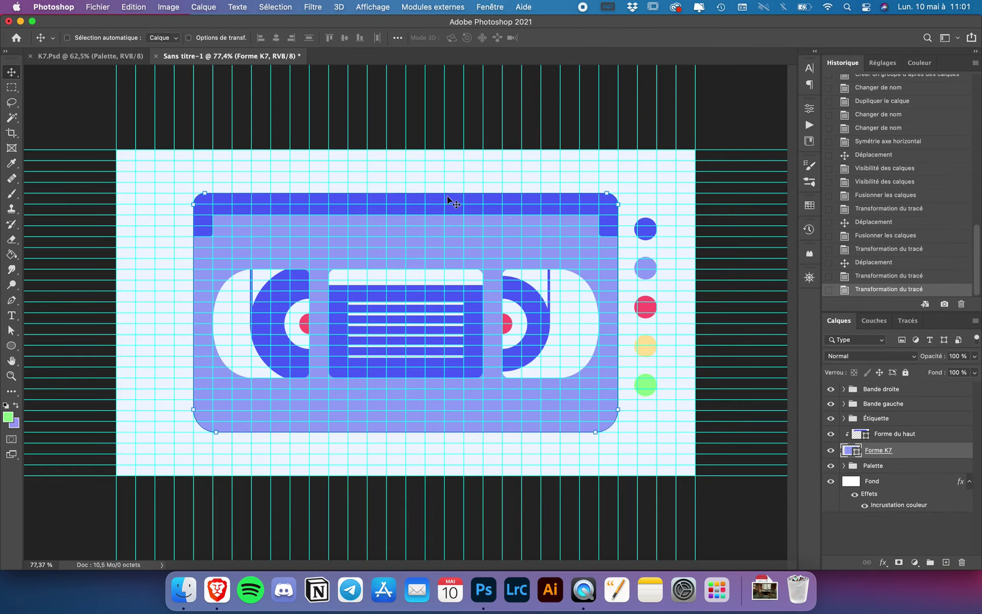
# Move the dark-blue Forme du haut band down onto the body's new top.
pyautogui.click(905, 439)
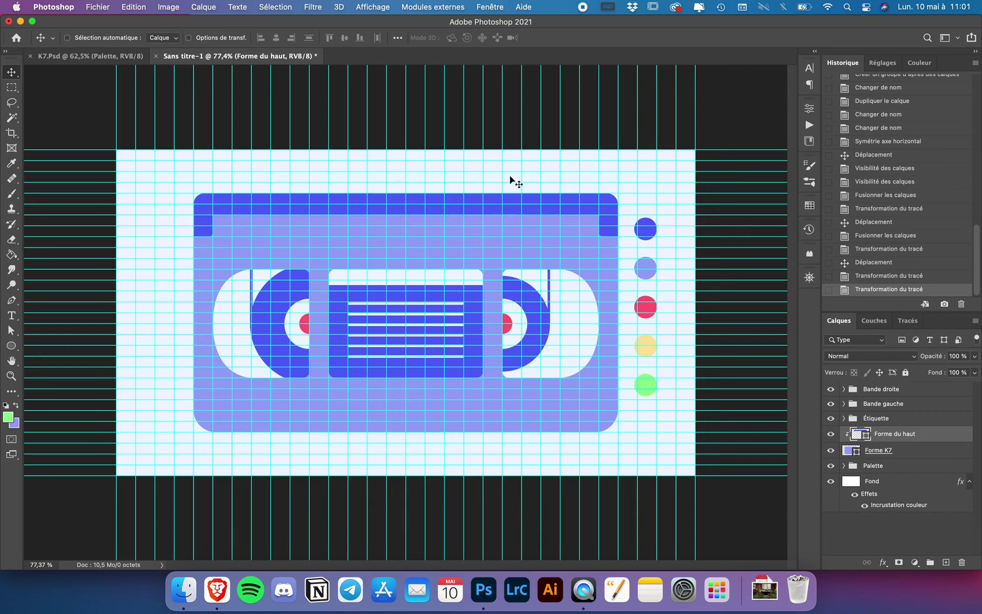
pyautogui.moveTo(511, 182); pyautogui.dragTo(511, 191)
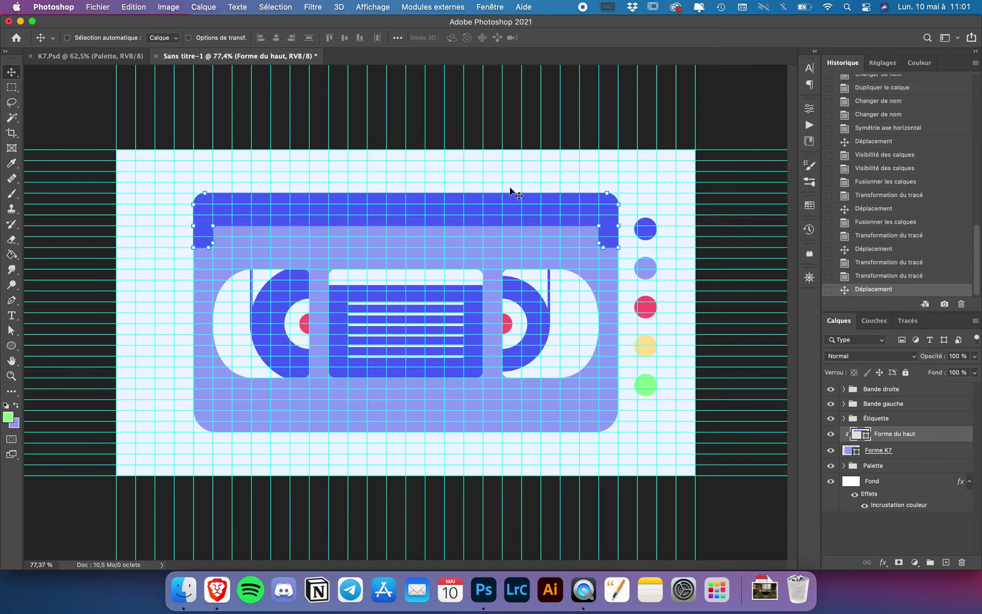
pyautogui.hotkey('shift', 'Down')
pyautogui.hotkey('shift', 'Down')
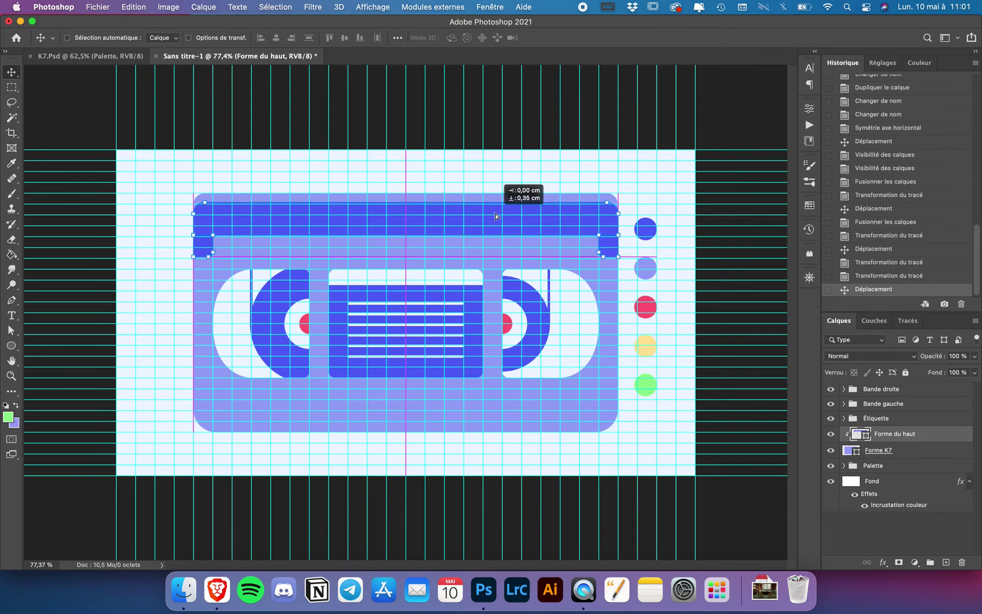
pyautogui.hotkey('shift', 'Down')
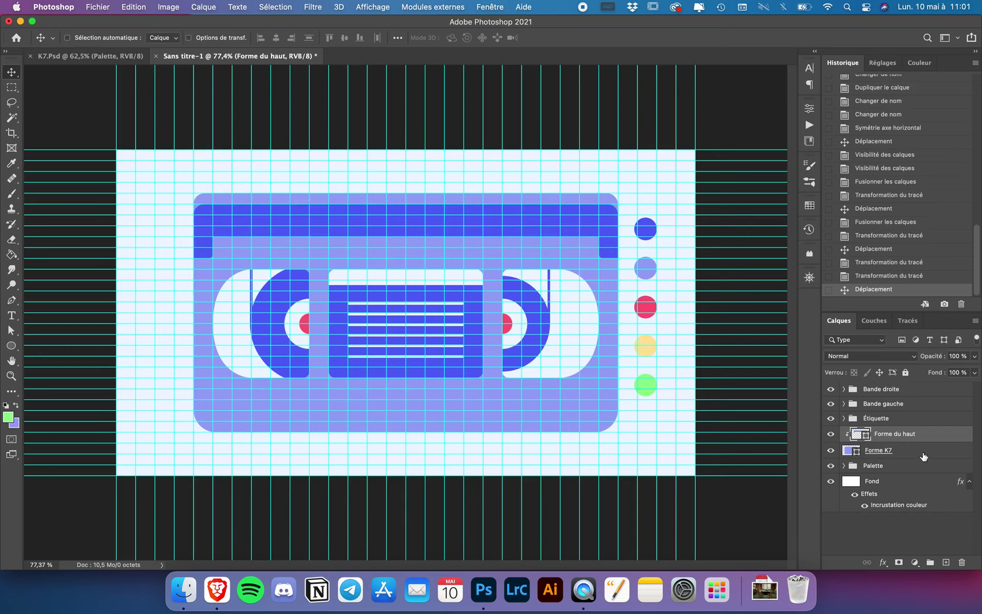
# Readjust Forme K7's top and bottom edges to about 91% height.
pyautogui.click(897, 450)
pyautogui.hotkey('ctrl', 't')
pyautogui.moveTo(404, 193); pyautogui.dragTo(404, 203)
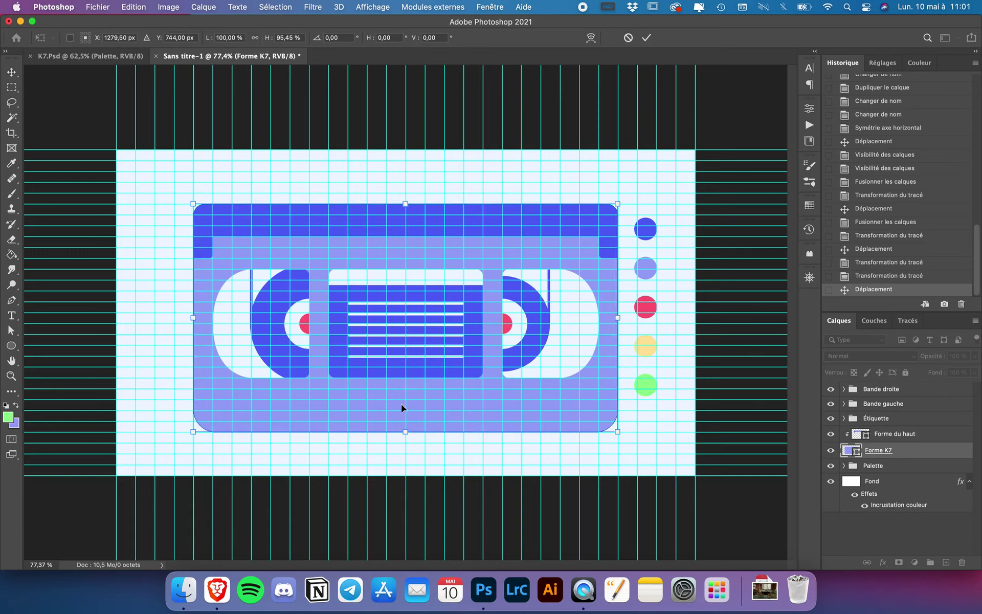
pyautogui.moveTo(406, 431); pyautogui.dragTo(405, 421)
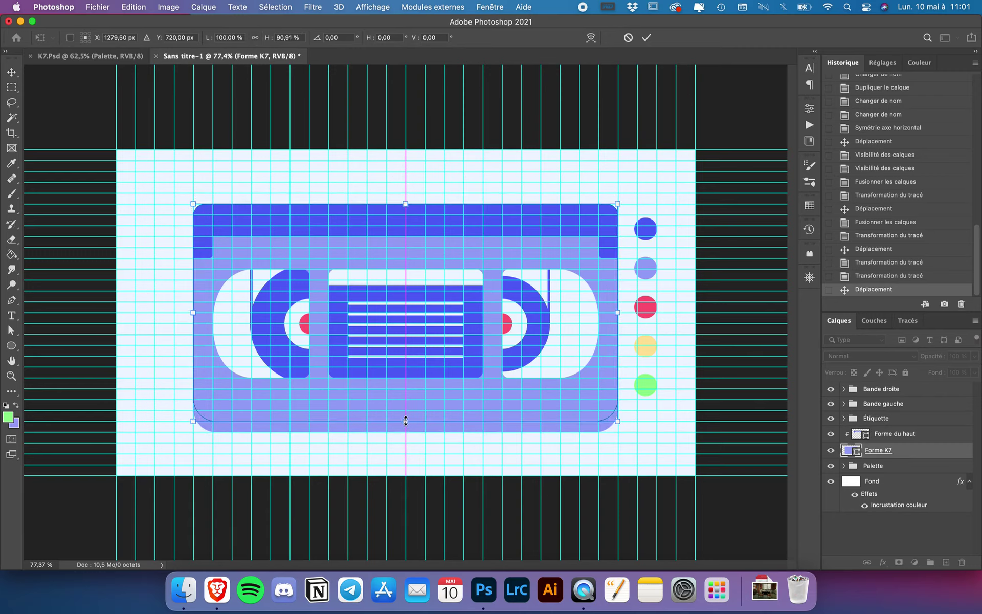
pyautogui.press('Return')
pyautogui.press('super+h')
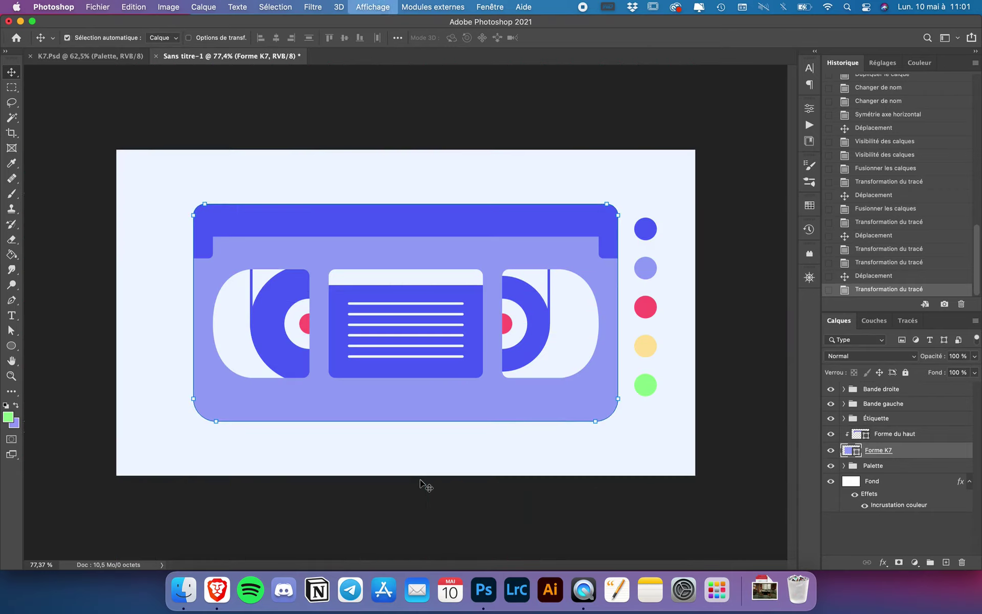
pyautogui.scroll(-3, 421, 484)
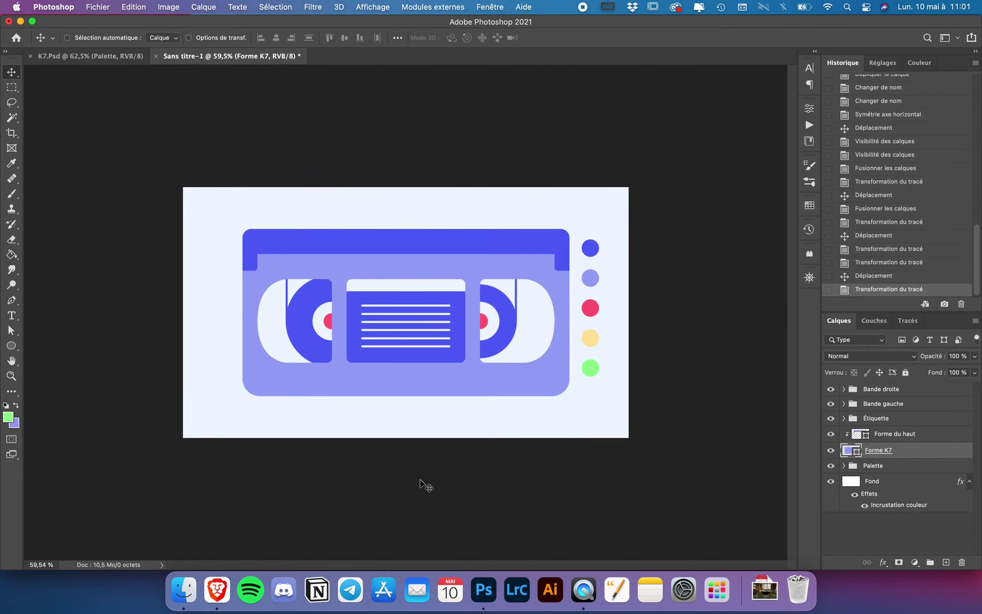
pyautogui.scroll(1, 390, 314)
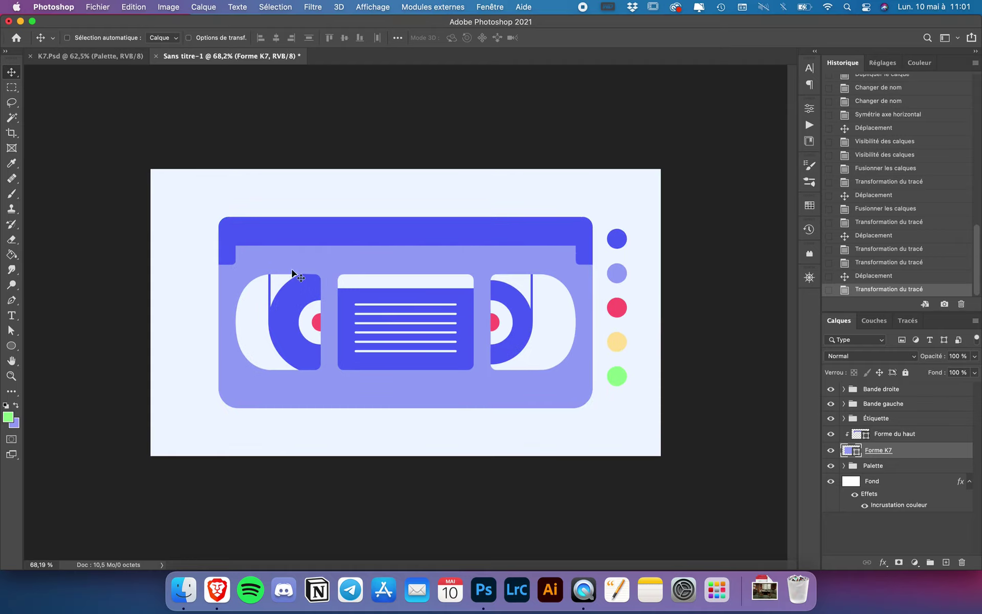
pyautogui.click(844, 418)
pyautogui.click(882, 433)
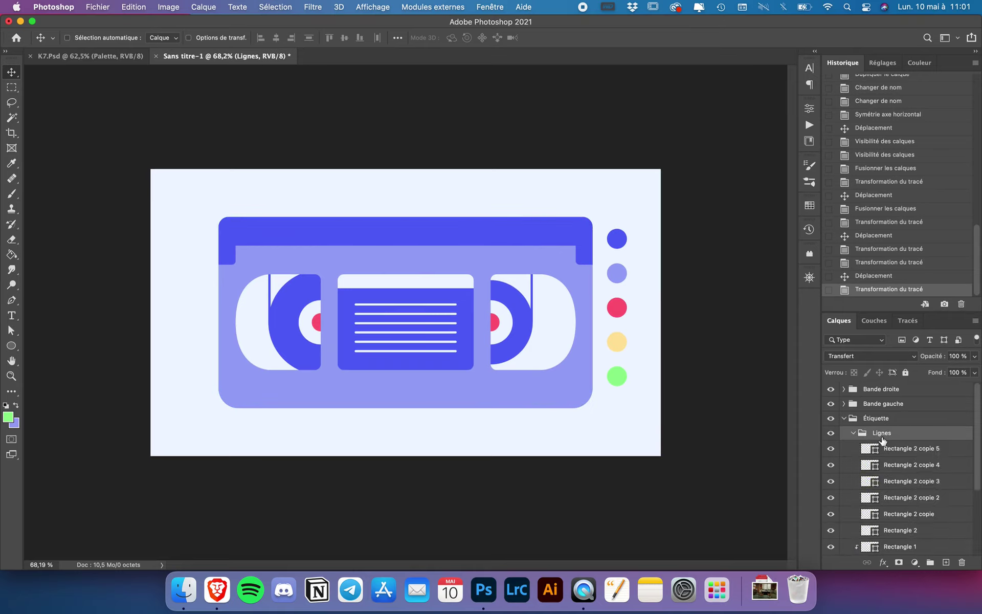
pyautogui.click(906, 448)
pyautogui.press('super')
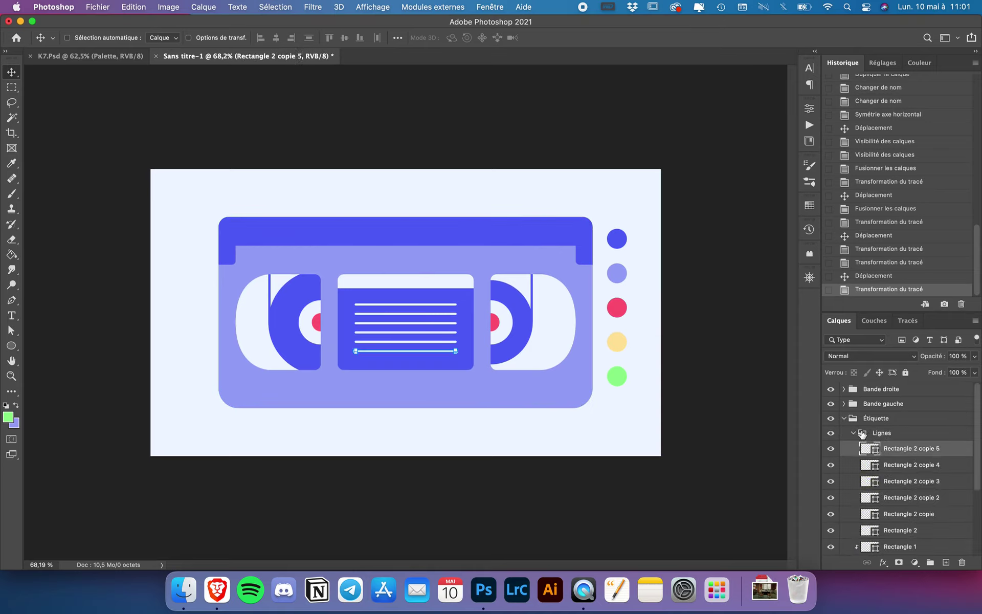
pyautogui.click(854, 433)
pyautogui.click(845, 418)
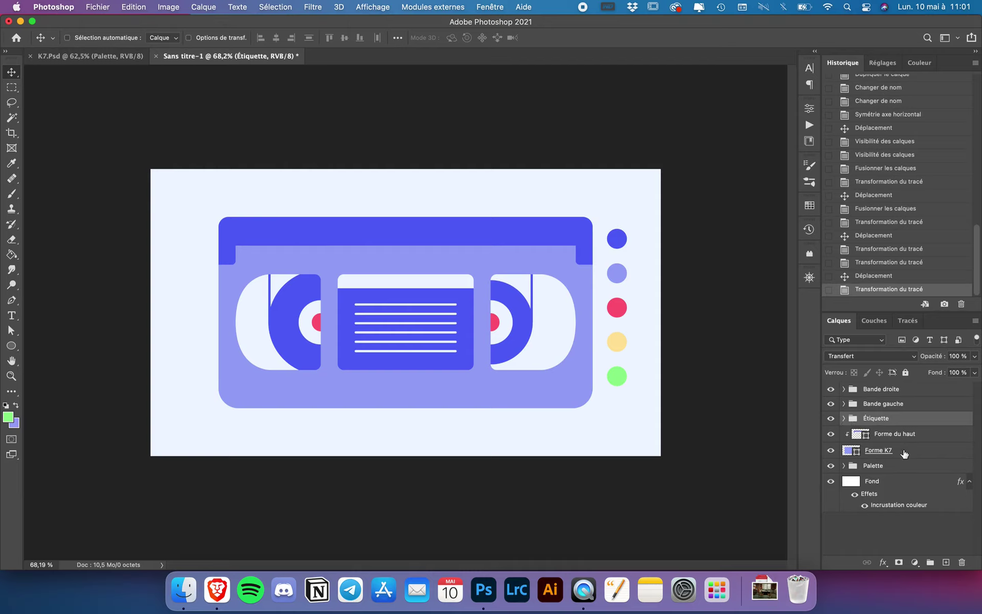
pyautogui.click(910, 454)
pyautogui.click(906, 438)
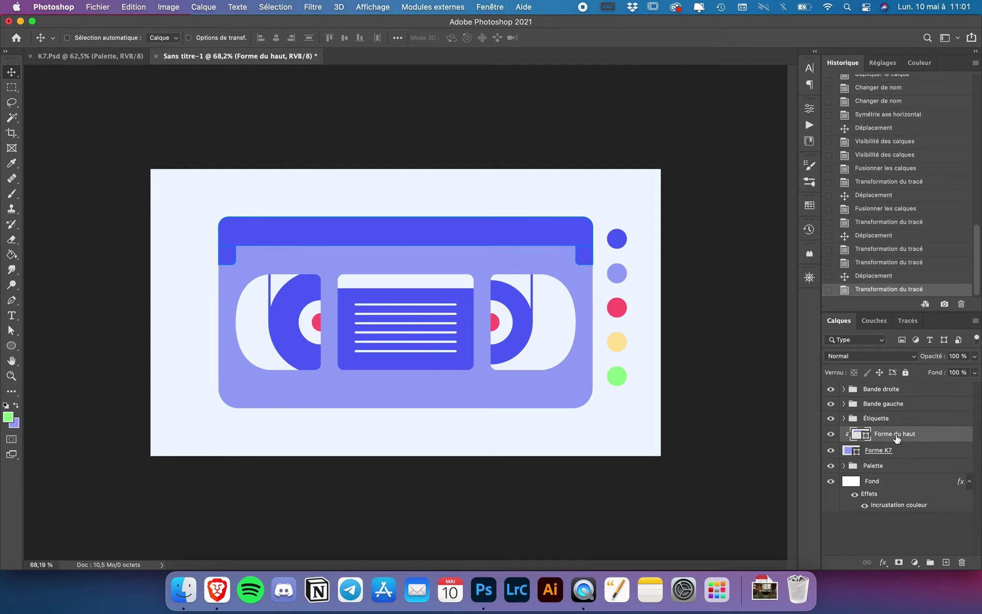
pyautogui.press('super+v')
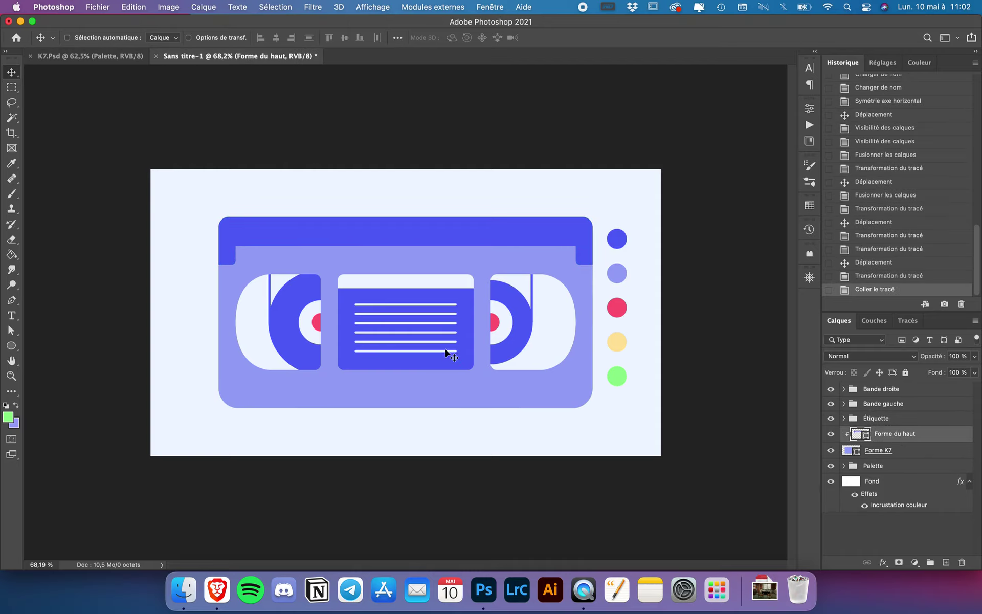
pyautogui.moveTo(446, 352); pyautogui.dragTo(454, 374)
pyautogui.press('super+z')
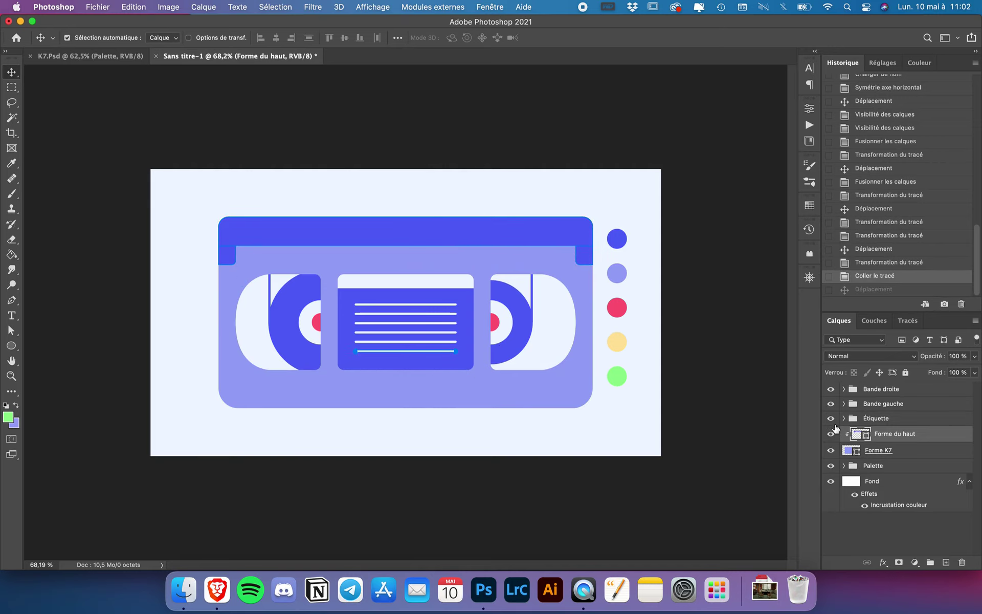
pyautogui.press('super+z')
pyautogui.click(946, 563)
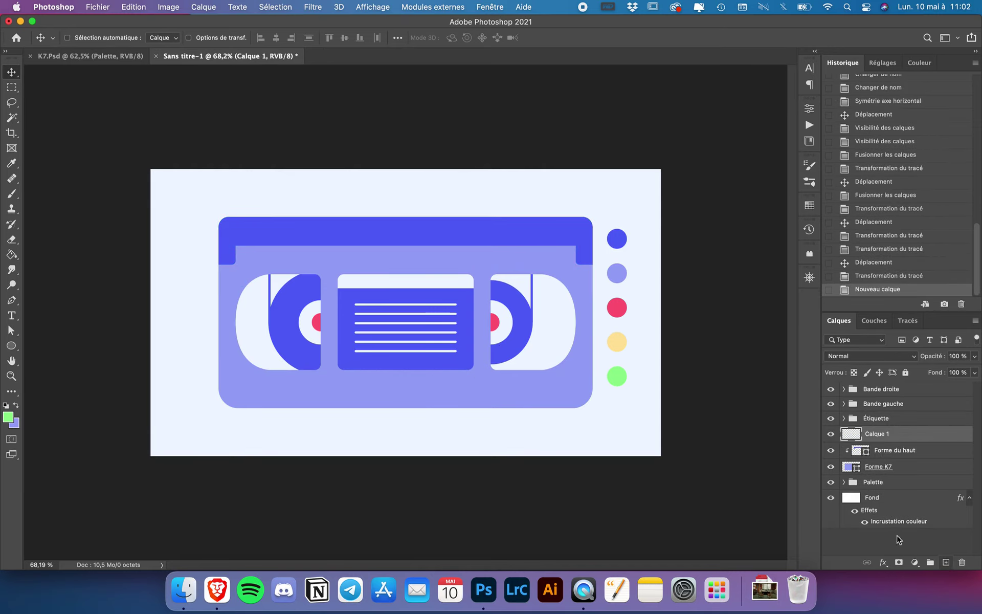
pyautogui.press('super+v')
pyautogui.press('super+z')
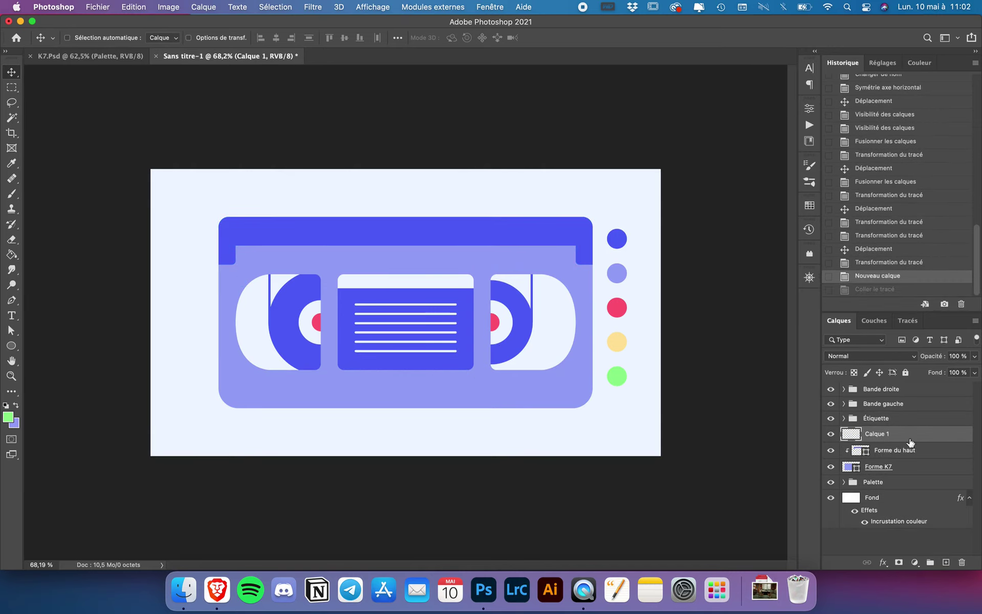
pyautogui.press('BackSpace')
pyautogui.click(844, 418)
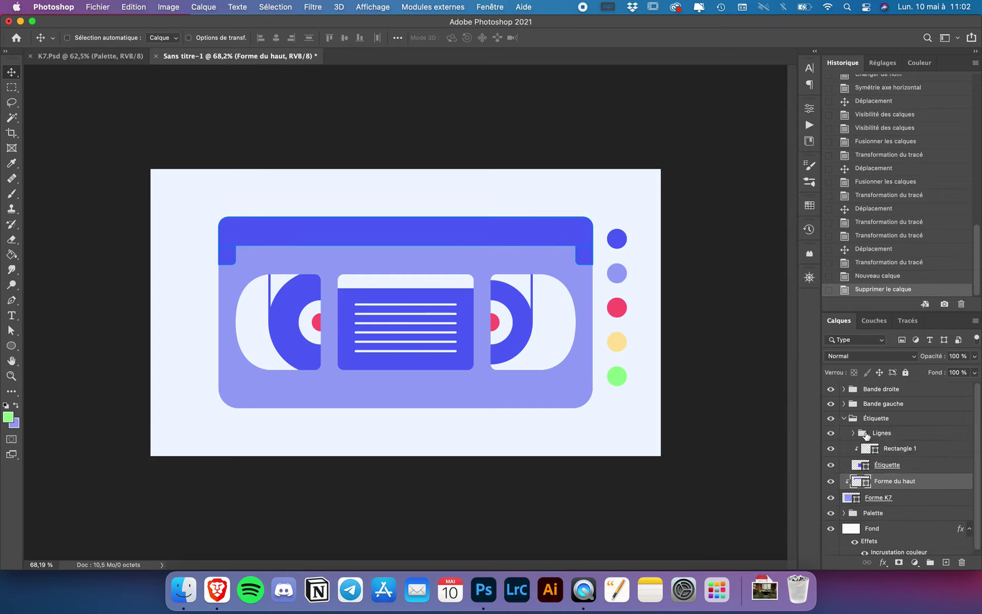
pyautogui.click(854, 433)
pyautogui.click(899, 454)
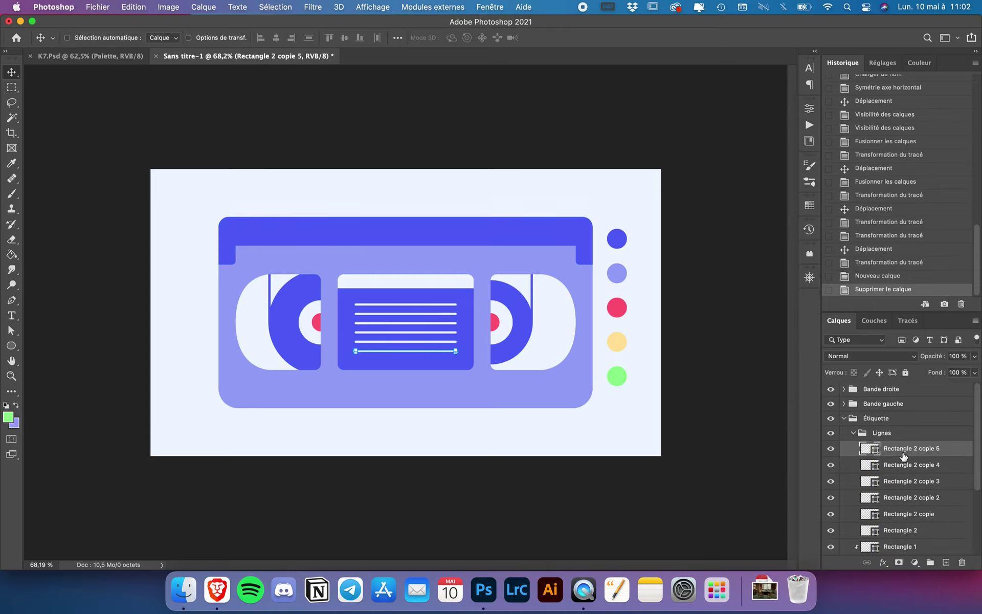
pyautogui.rightClick(901, 455)
pyautogui.press('Escape')
pyautogui.click(168, 7)
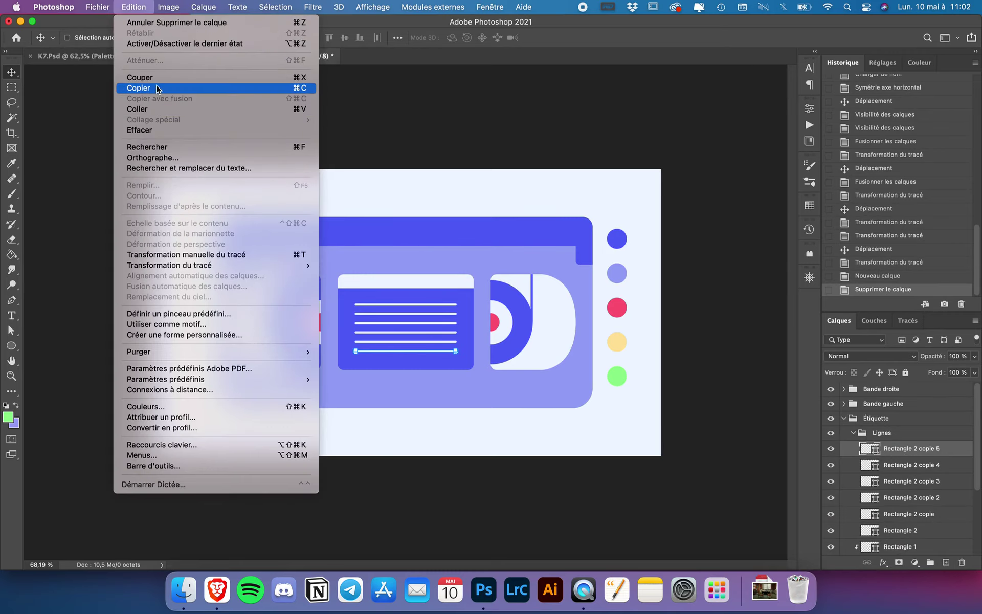
pyautogui.click(155, 86)
pyautogui.click(859, 433)
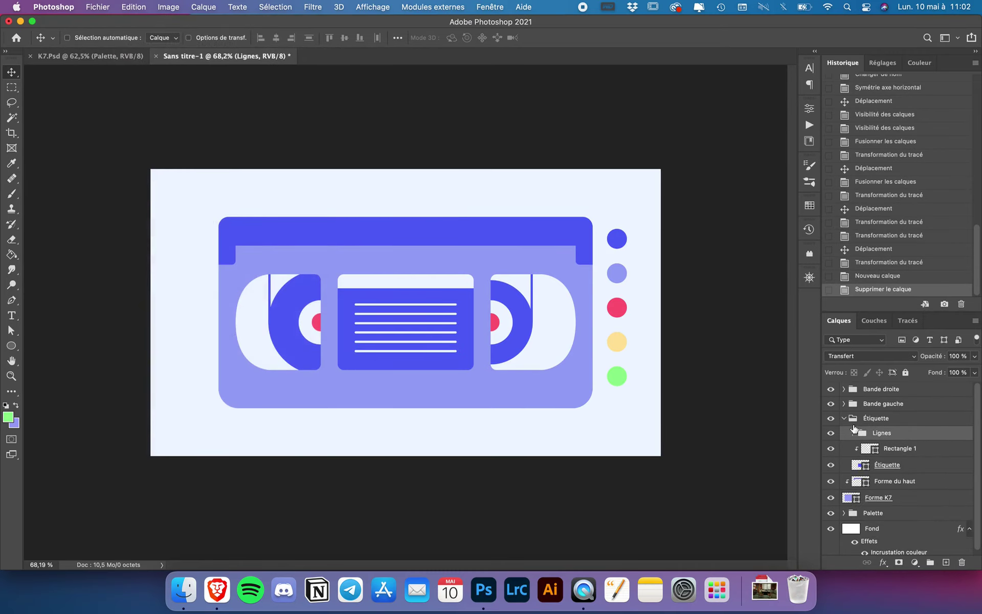
pyautogui.click(844, 418)
pyautogui.click(910, 440)
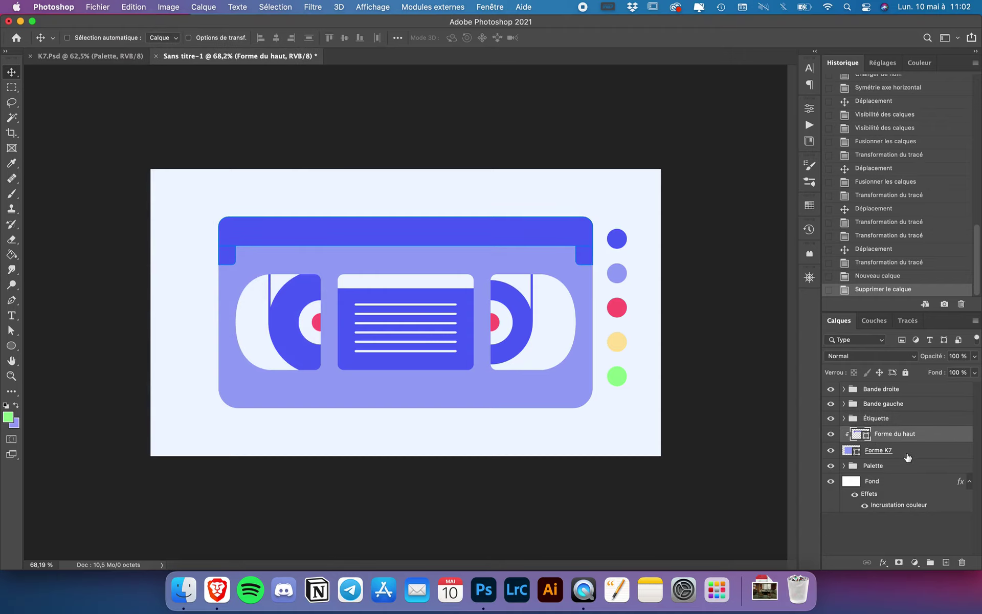
pyautogui.click(904, 439)
pyautogui.click(946, 563)
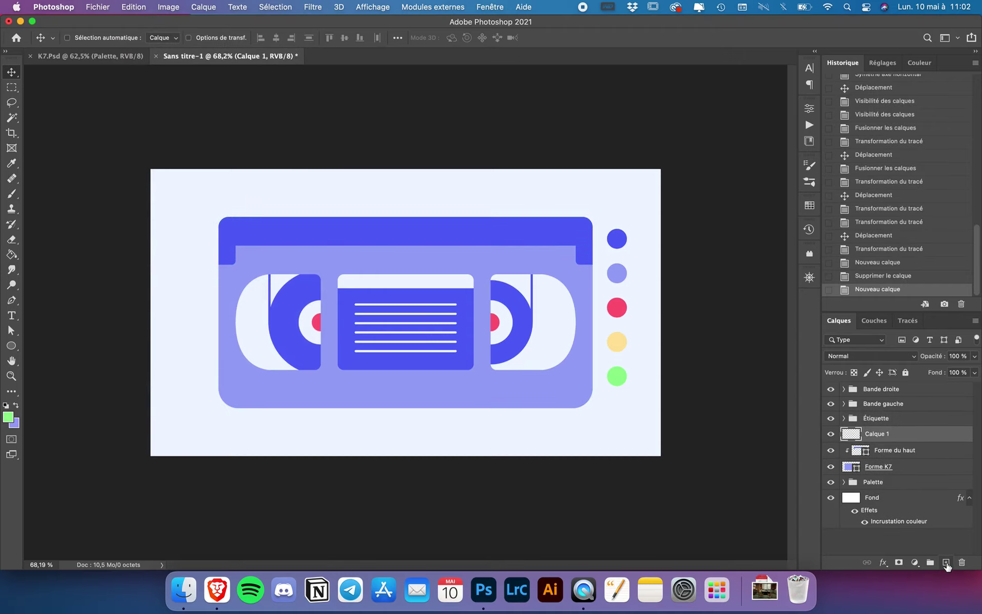
pyautogui.click(134, 7)
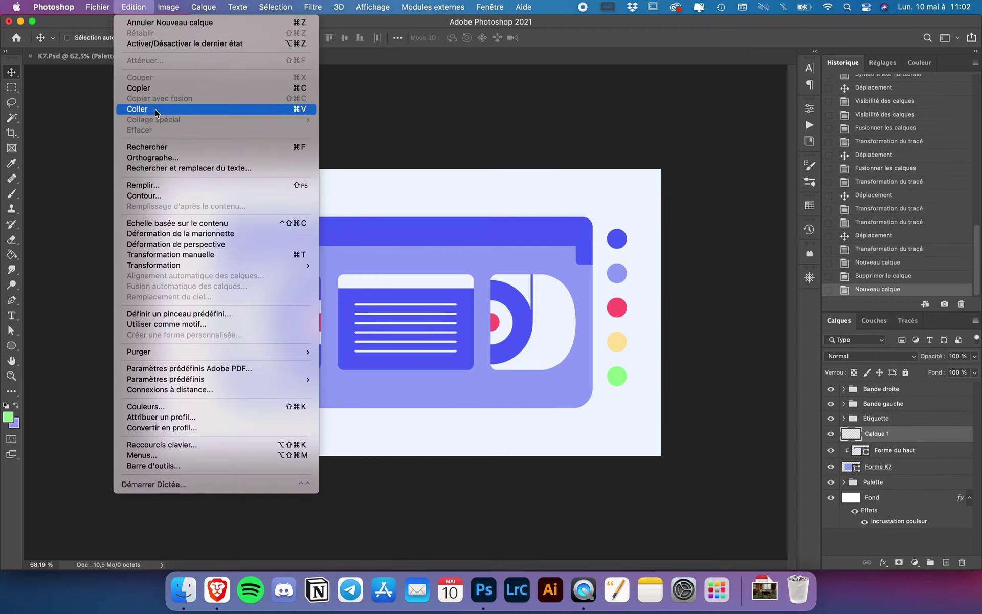
pyautogui.click(156, 110)
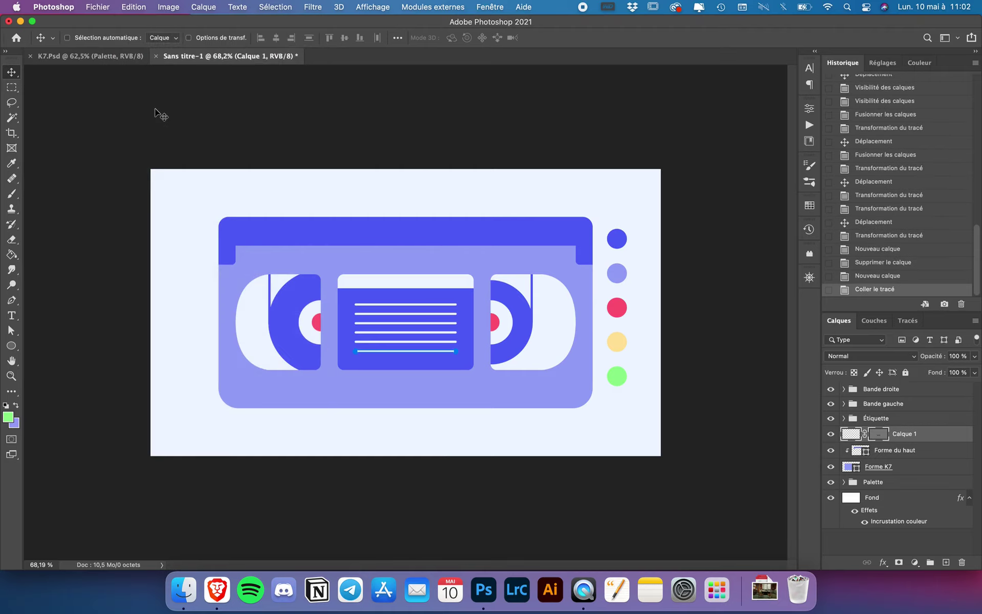
pyautogui.hotkey('ctrl', 'z')
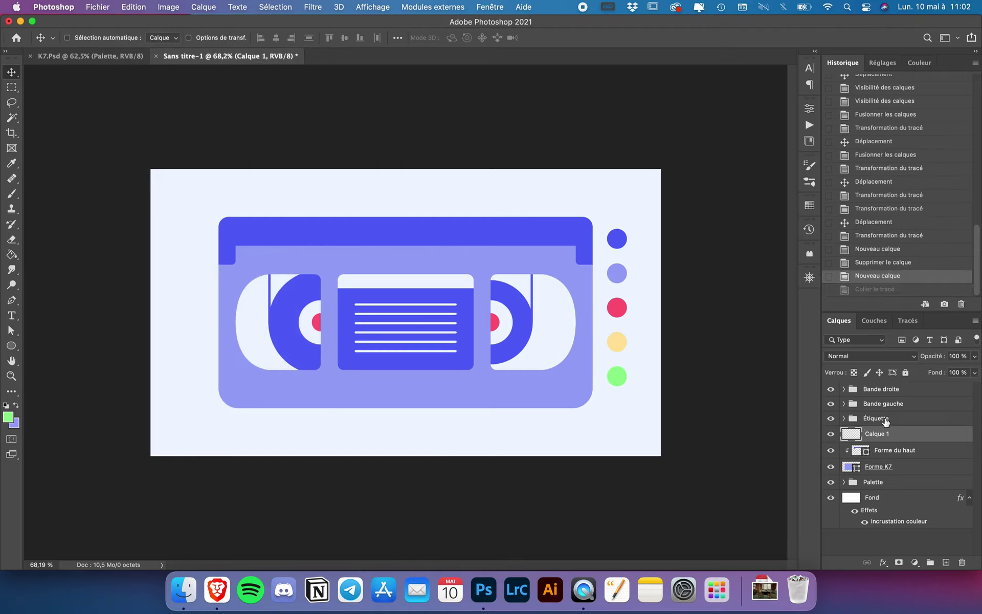
pyautogui.press('Delete')
pyautogui.click(869, 419)
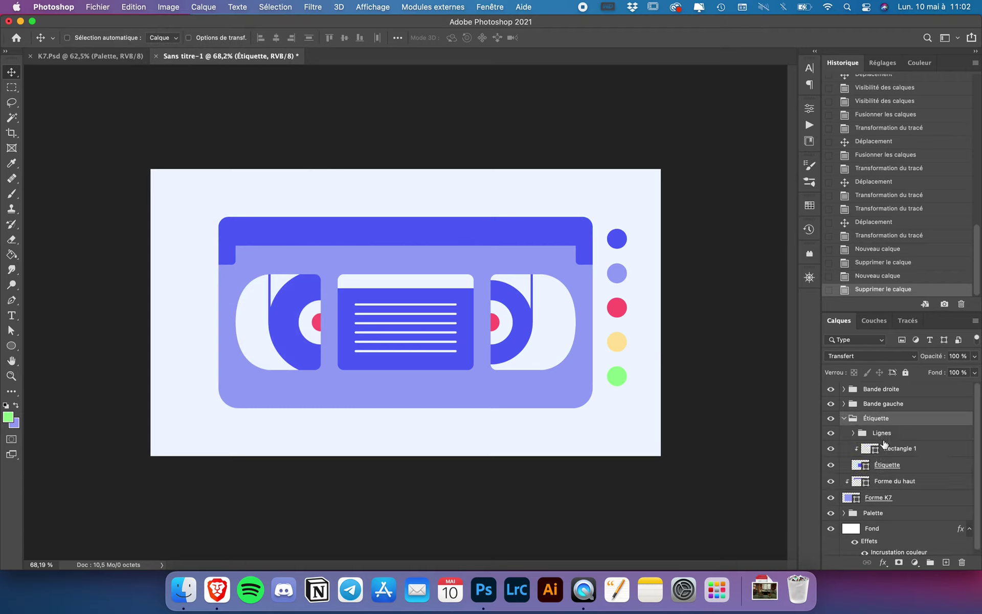
pyautogui.click(853, 433)
# Duplicate the bottom label line and move its layer beneath the Étiquette group.
pyautogui.click(900, 449)
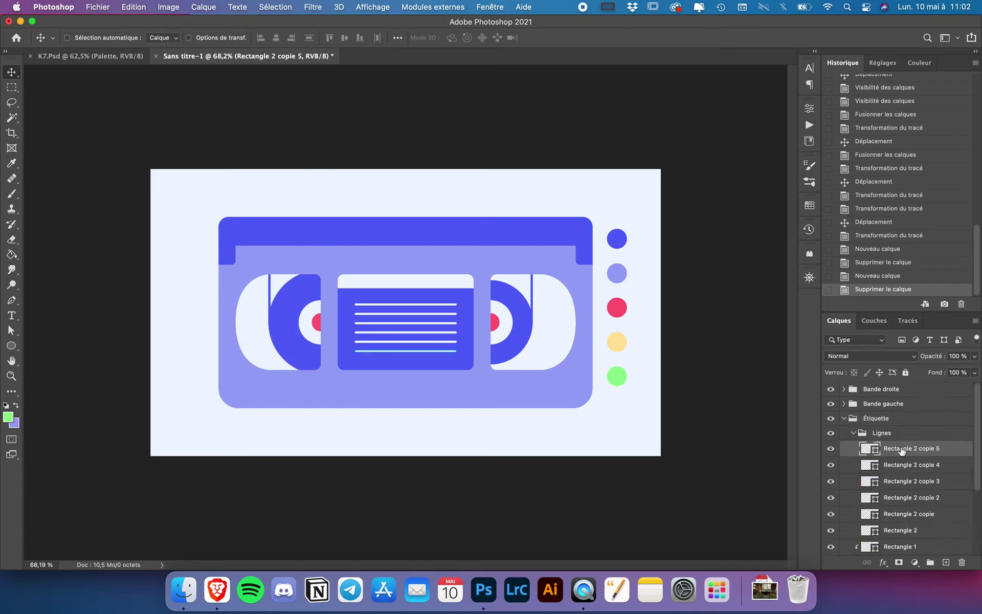
pyautogui.hotkey('ctrl', 'j')
pyautogui.moveTo(901, 449); pyautogui.dragTo(845, 426)
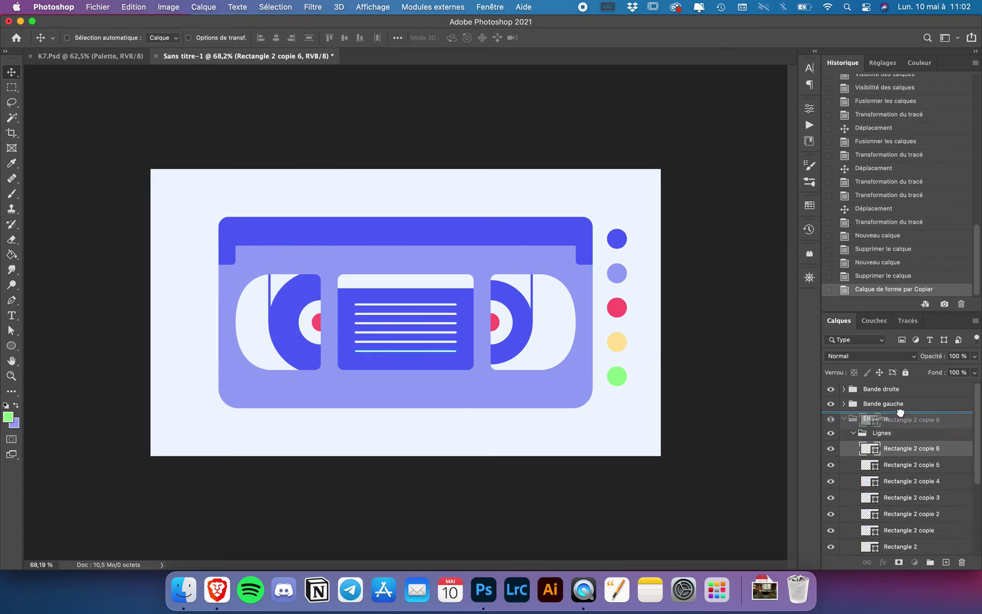
pyautogui.click(844, 434)
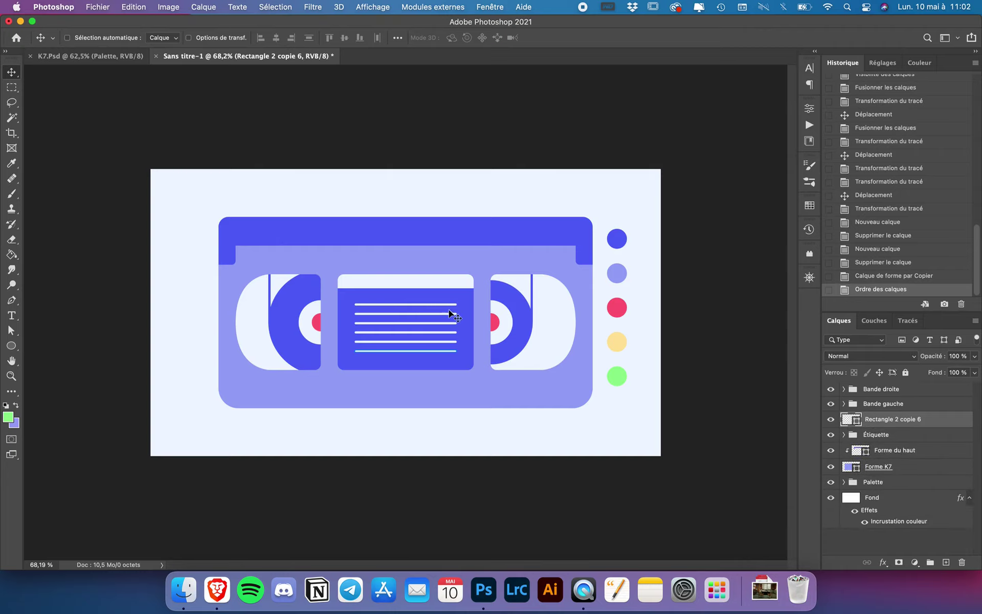
pyautogui.moveTo(457, 303); pyautogui.dragTo(458, 338)
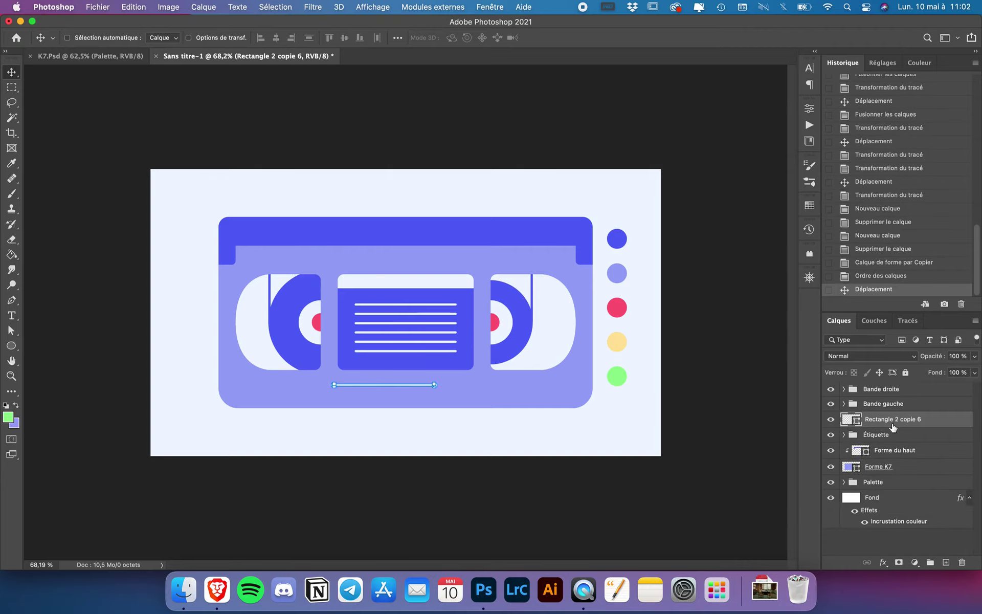
pyautogui.moveTo(891, 420)
pyautogui.mouseDown()
pyautogui.moveTo(905, 450)
pyautogui.moveTo(915, 444)
pyautogui.mouseUp()
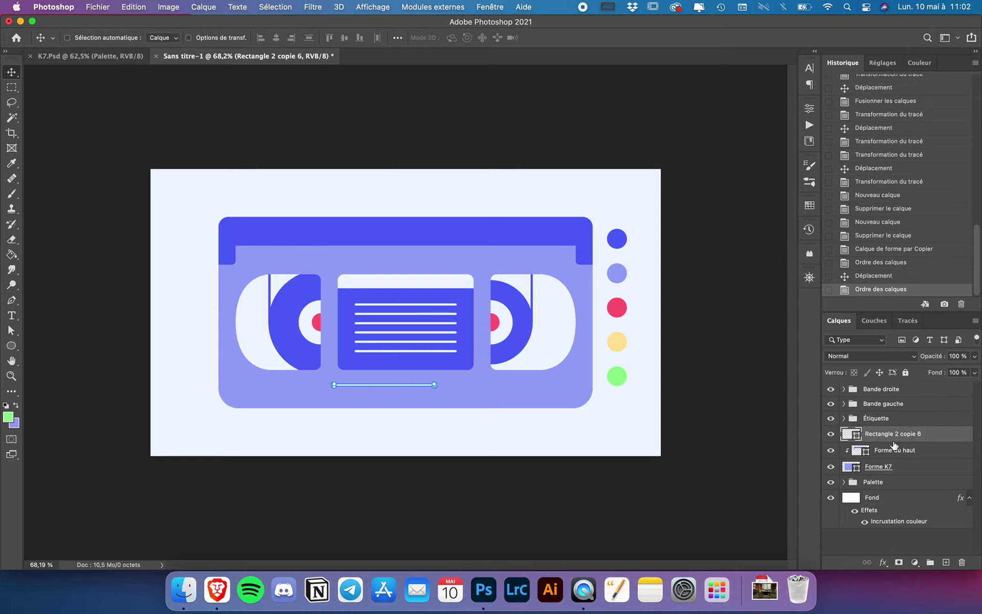
# Position the copied line just beneath the cassette's dark top band.
pyautogui.moveTo(517, 376); pyautogui.dragTo(524, 250)
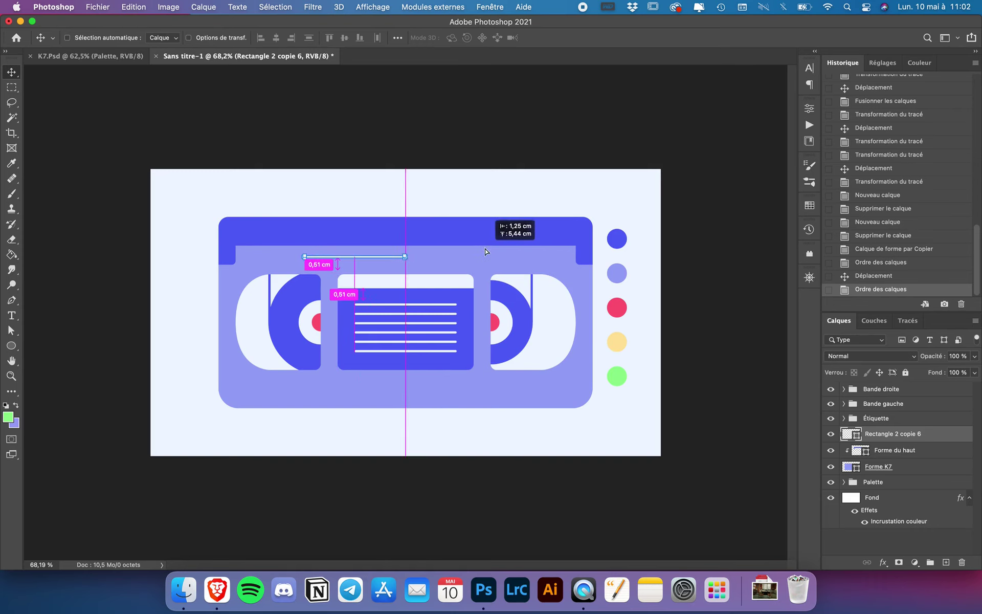
pyautogui.moveTo(524, 250); pyautogui.dragTo(466, 247)
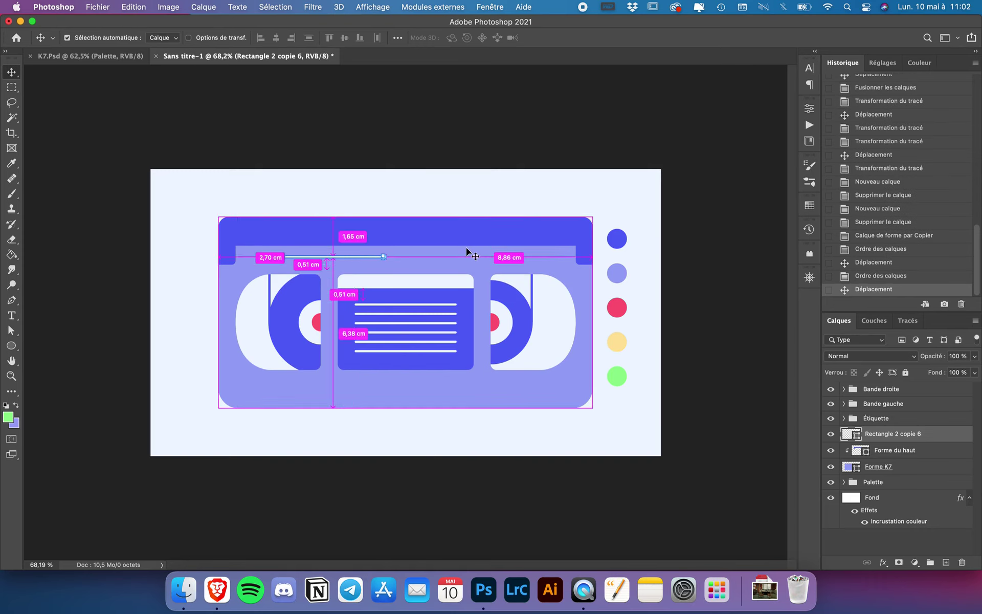
pyautogui.hotkey('ctrl', "'")
pyautogui.moveTo(373, 252); pyautogui.dragTo(379, 247)
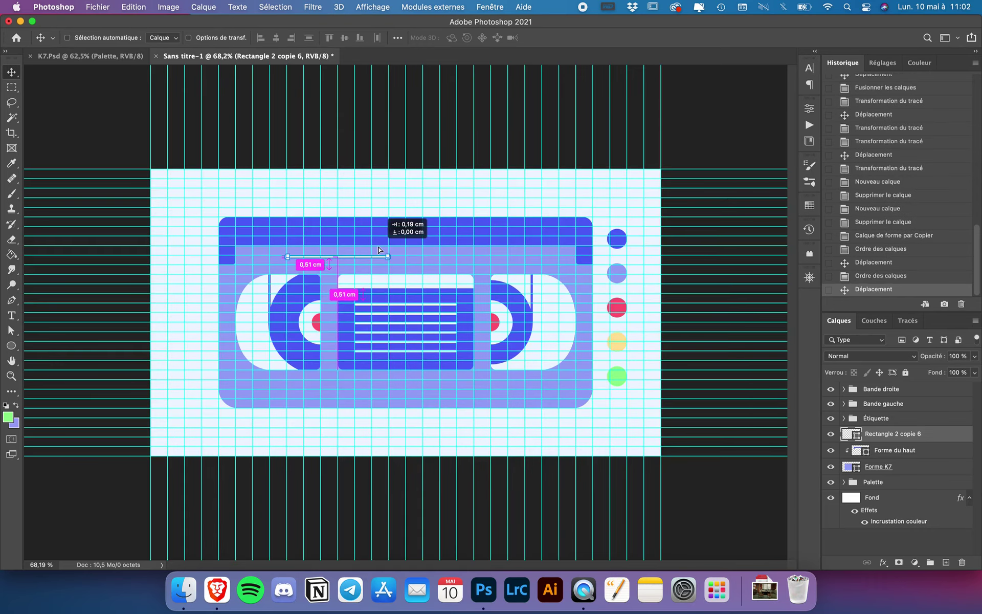
pyautogui.scroll(3, 300, 267)
pyautogui.scroll(5, 300, 263)
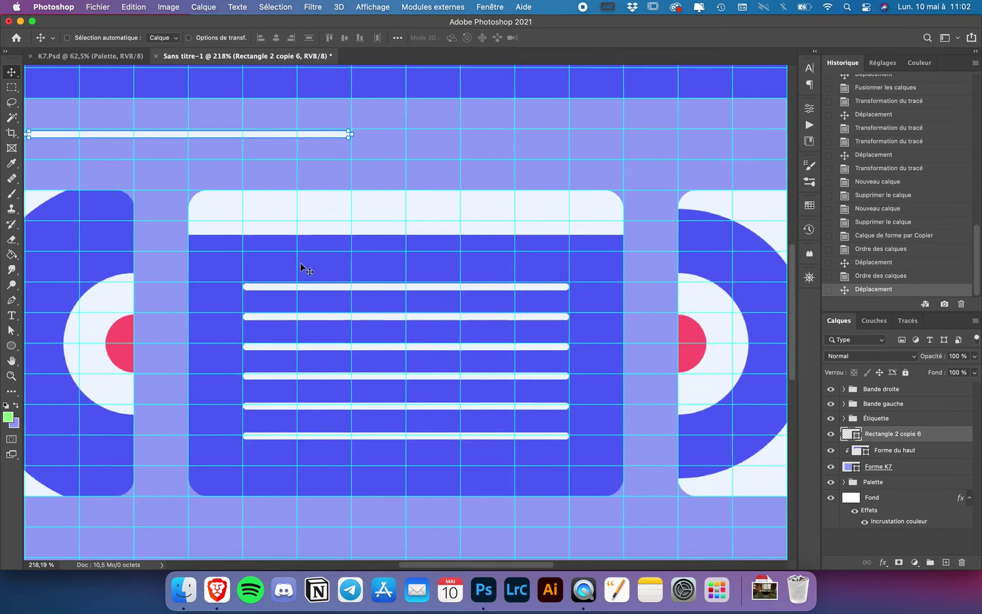
pyautogui.hscroll(-5, 307, 231)
pyautogui.scroll(4, 314, 174)
pyautogui.moveTo(333, 128); pyautogui.dragTo(329, 116)
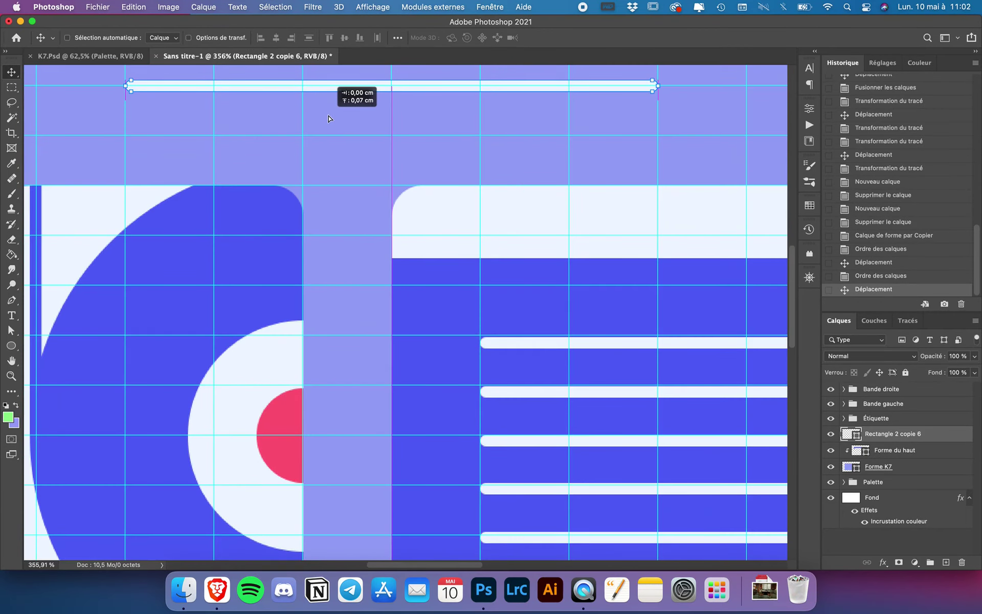
pyautogui.scroll(-1, 369, 148)
pyautogui.scroll(-2, 369, 148)
pyautogui.scroll(-2, 368, 149)
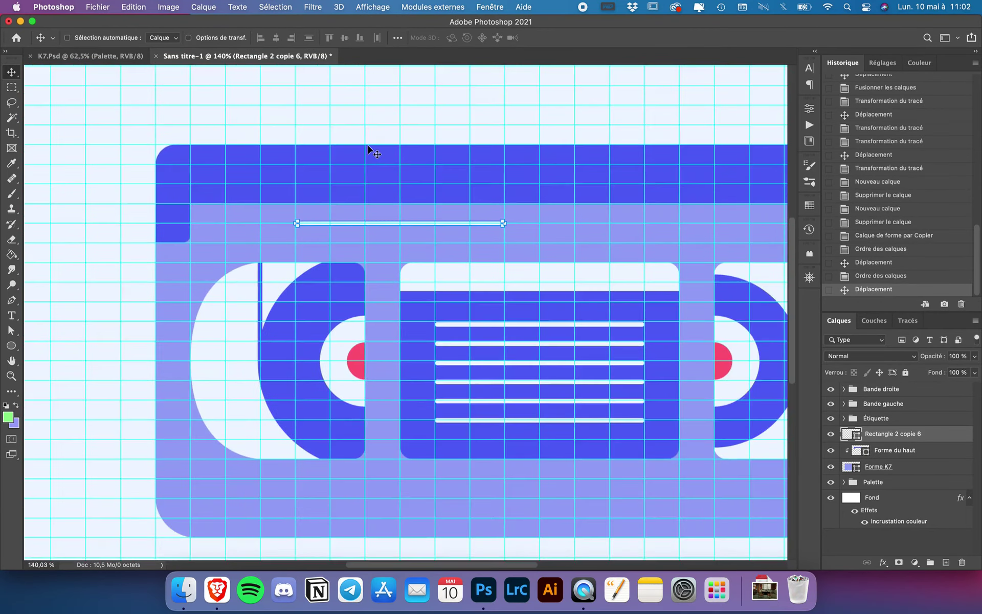
pyautogui.scroll(-2, 369, 148)
pyautogui.scroll(-1, 368, 148)
pyautogui.hotkey('ctrl', 't')
# Widen Rectangle 2 copie 6 to about 11.5 cm, evenly inset from both cassette sides.
pyautogui.scroll(-2, 489, 236)
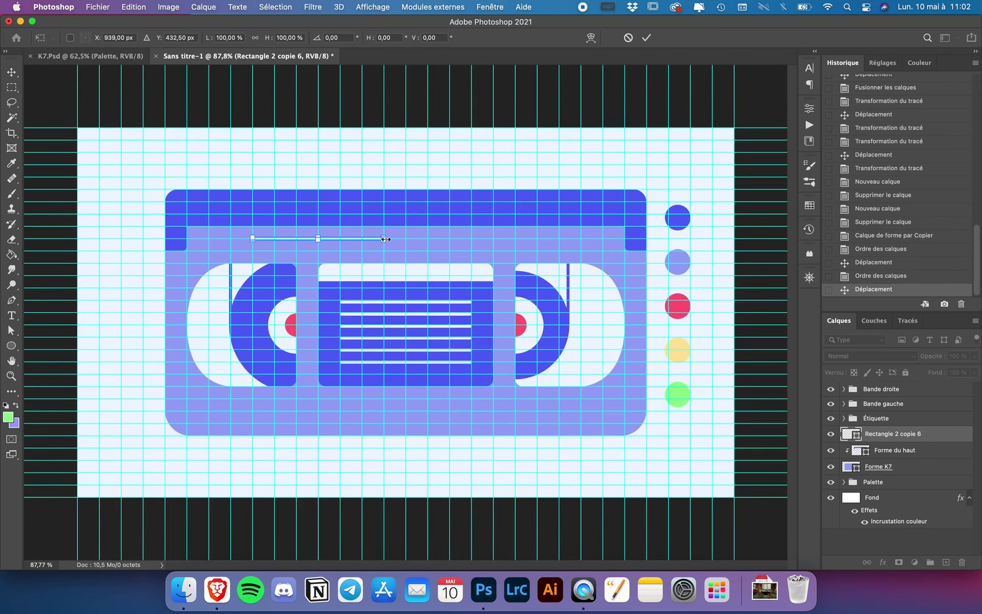
pyautogui.moveTo(385, 239); pyautogui.dragTo(602, 238)
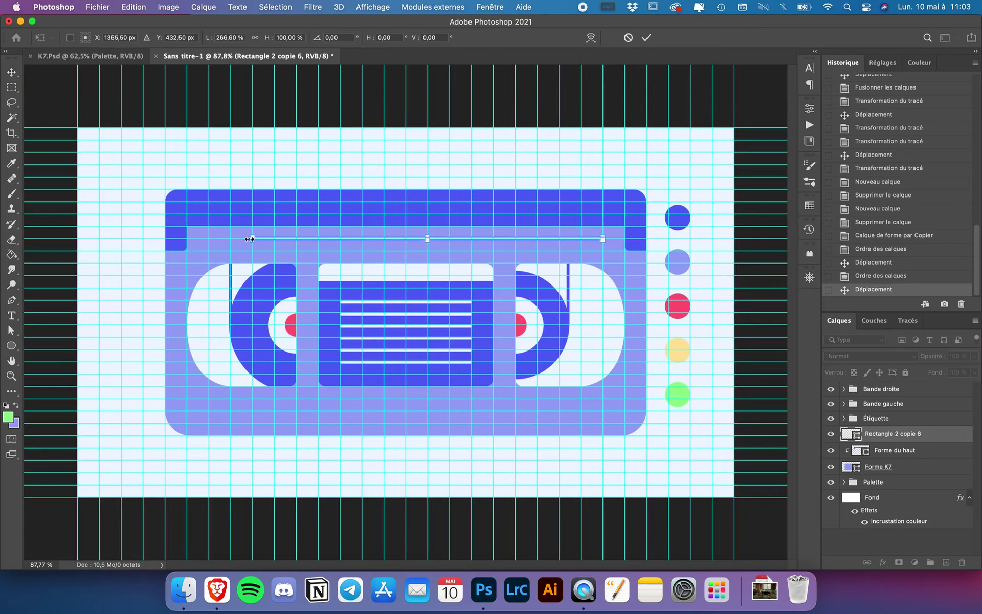
pyautogui.moveTo(251, 239); pyautogui.dragTo(210, 238)
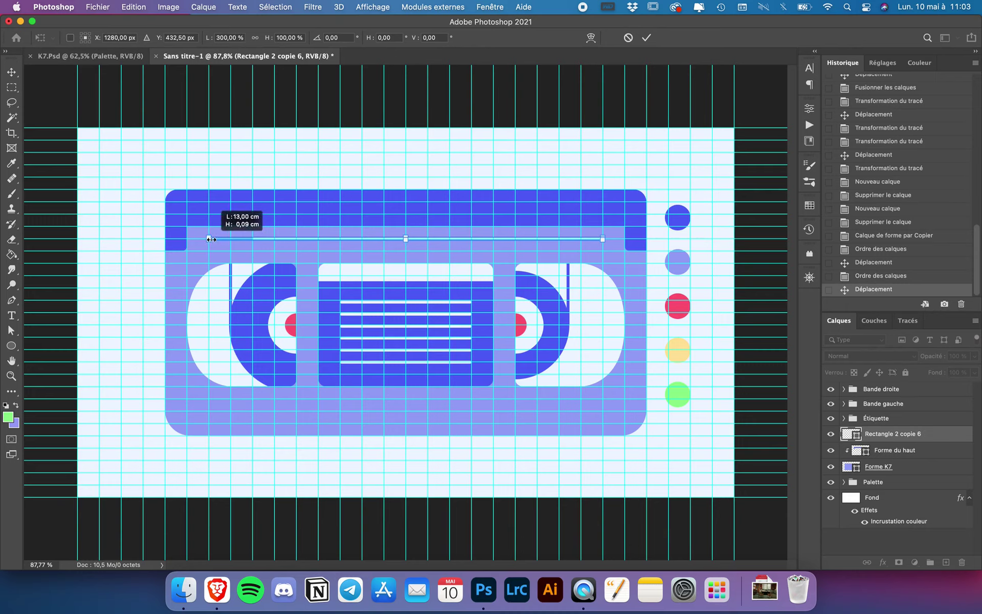
pyautogui.moveTo(210, 239); pyautogui.dragTo(232, 239)
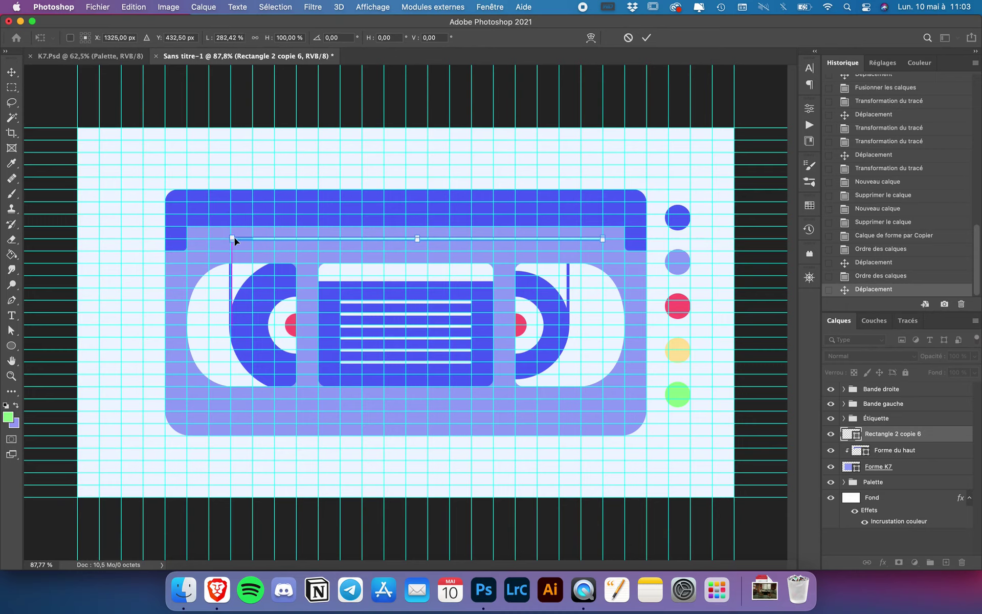
pyautogui.moveTo(604, 239); pyautogui.dragTo(579, 239)
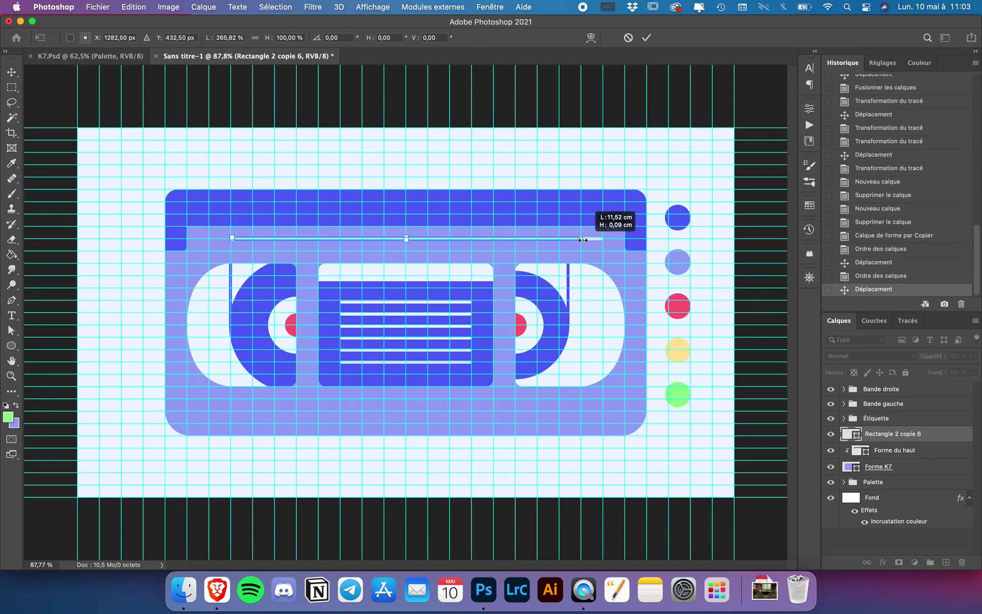
pyautogui.press('Return')
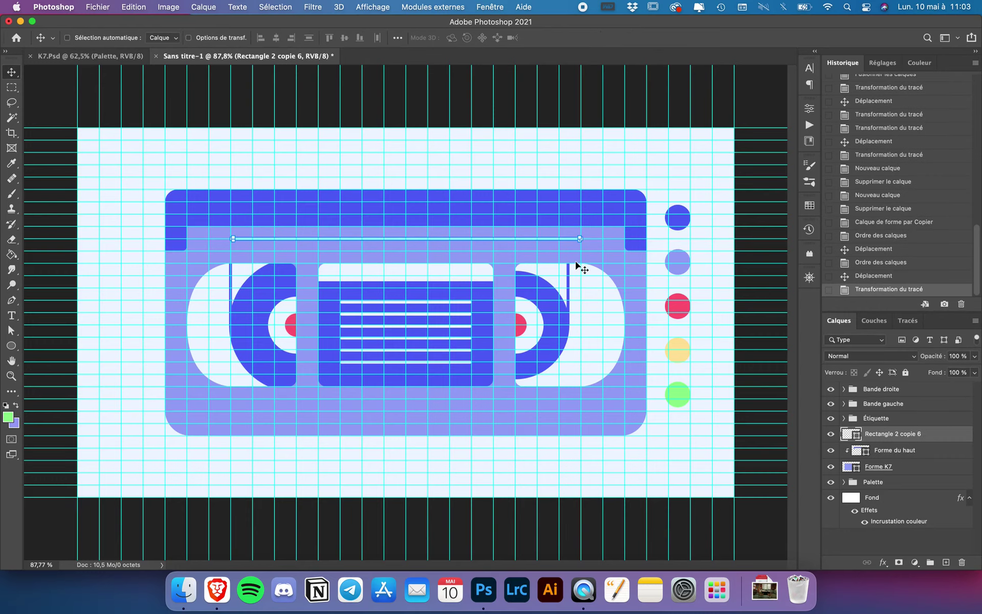
pyautogui.click(576, 266)
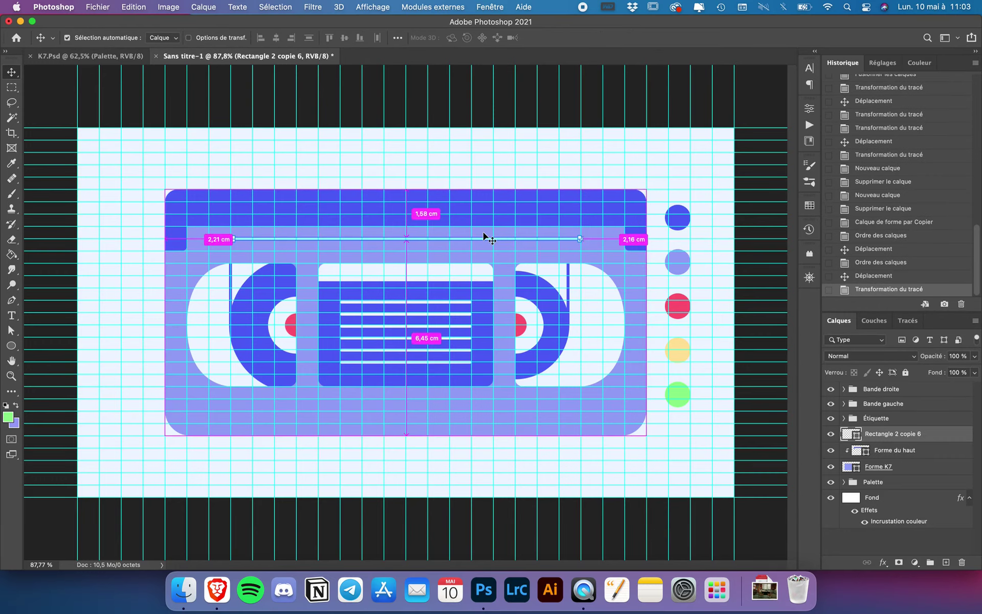
pyautogui.press('super+h')
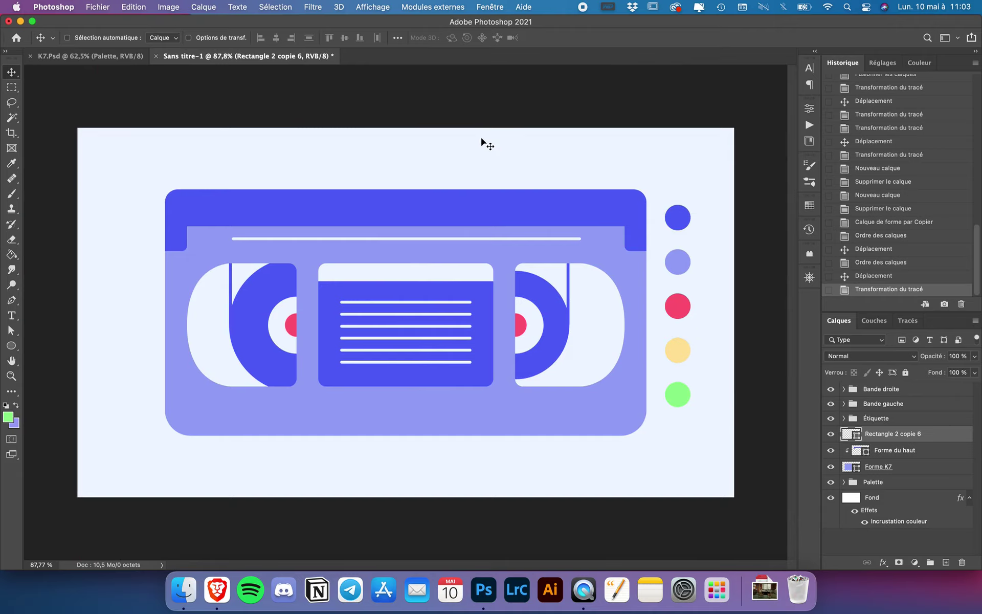
# Nudge the top line, copy it down to the cassette's lower edge, and fill it blue.
pyautogui.moveTo(460, 197); pyautogui.dragTo(456, 198)
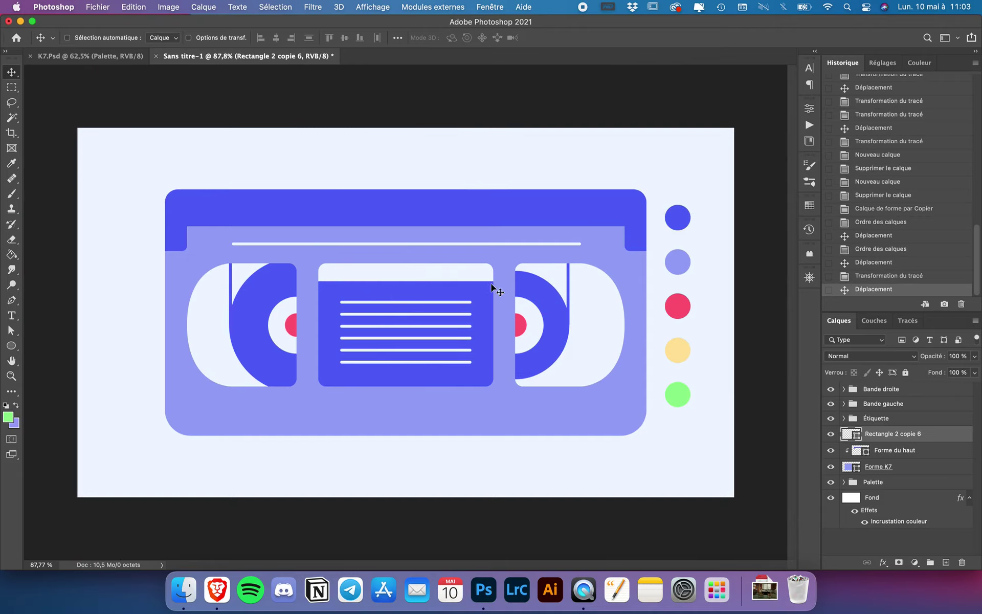
pyautogui.press('super')
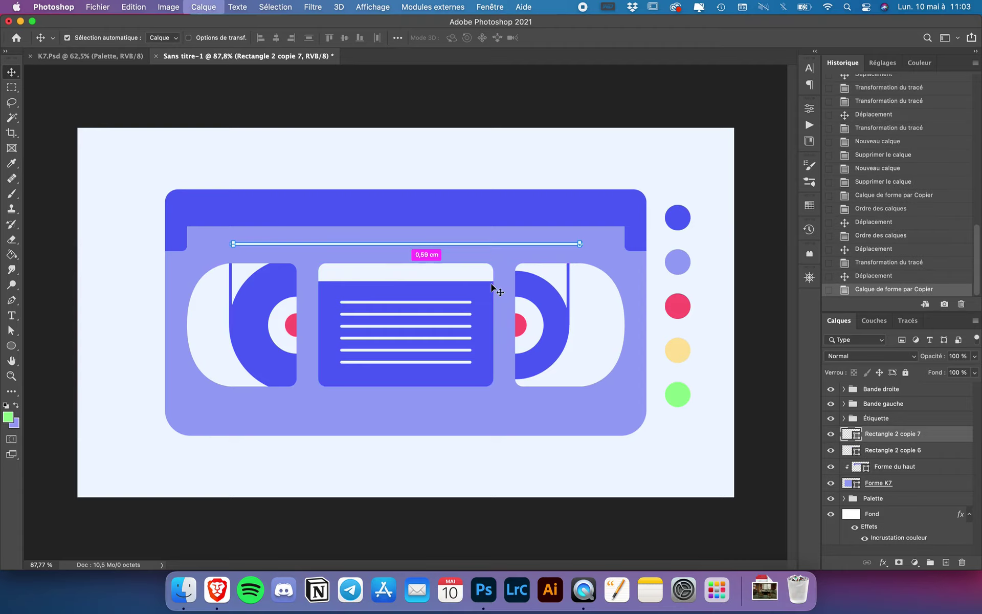
pyautogui.moveTo(509, 244); pyautogui.dragTo(506, 414)
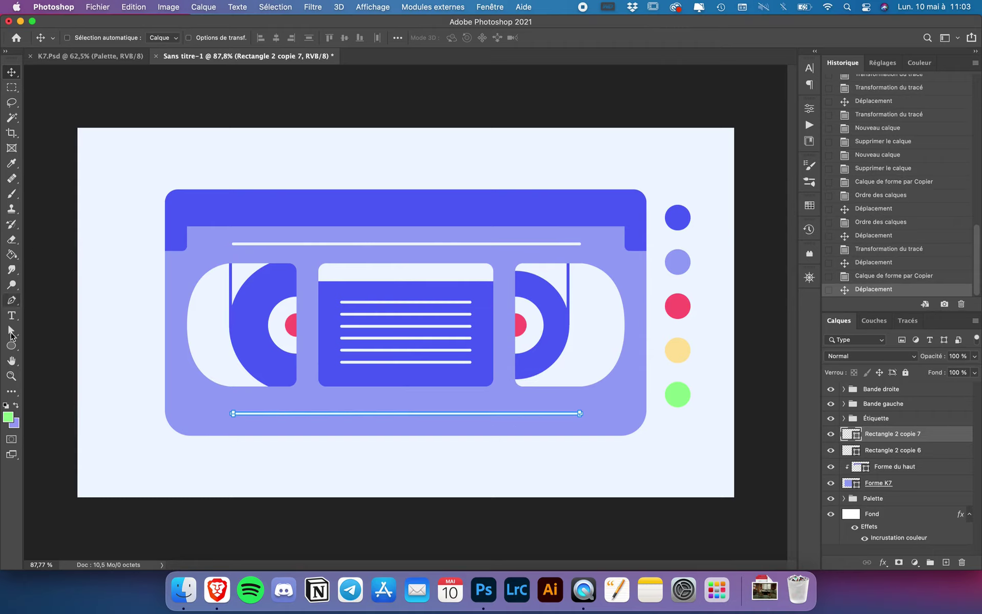
pyautogui.click(11, 346)
pyautogui.click(137, 37)
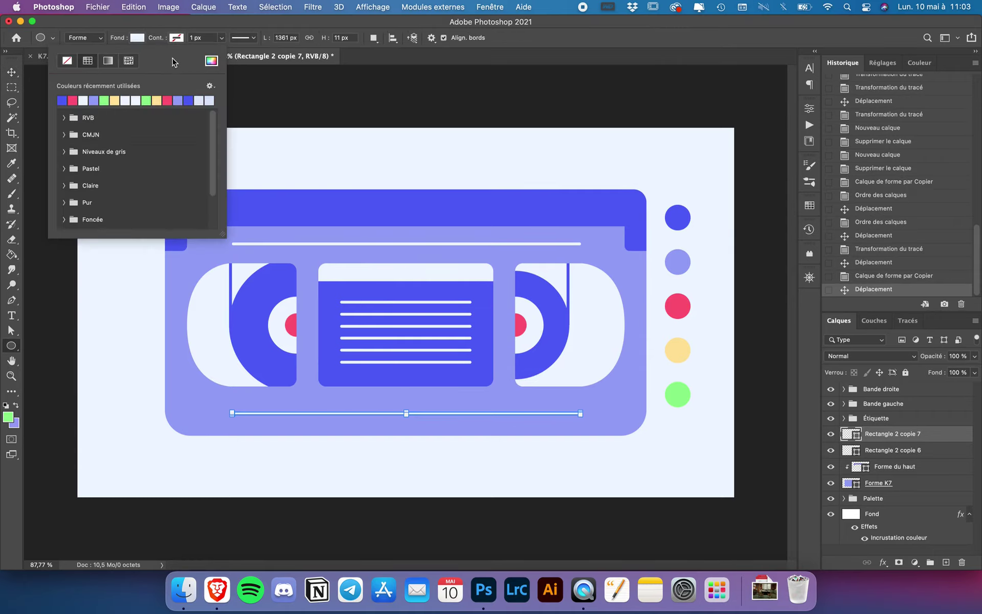
pyautogui.click(63, 101)
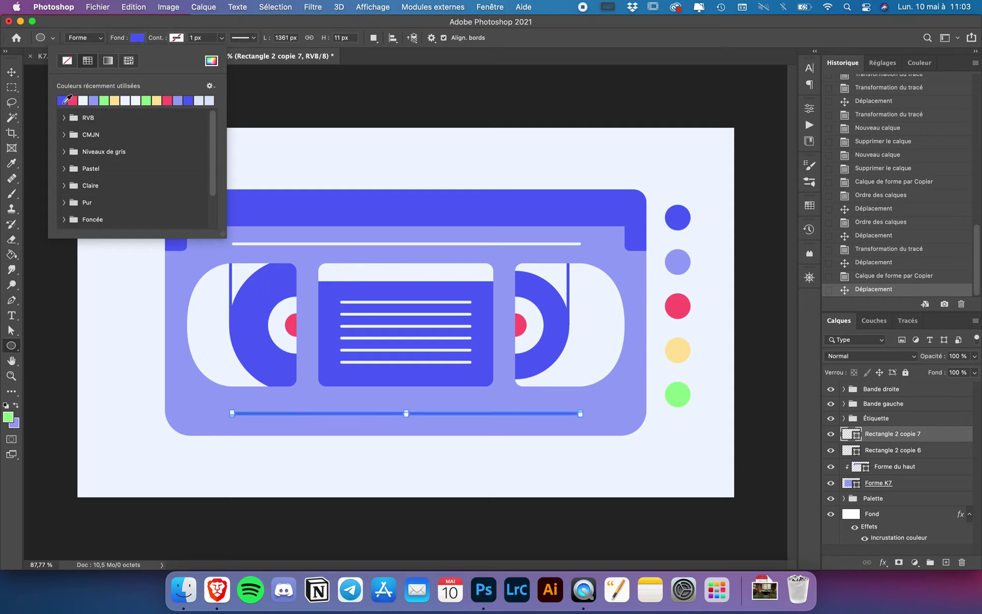
pyautogui.click(11, 72)
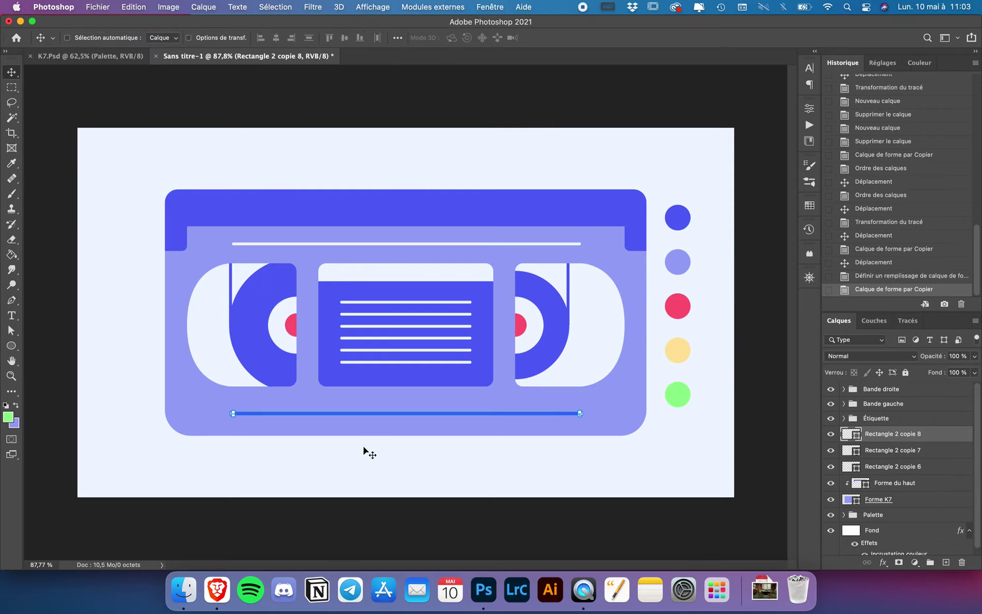
# Duplicate the blue line just below itself and reorder Rectangle 2 copie 7, 8 and 9 in Layers.
pyautogui.moveTo(403, 383)
pyautogui.mouseDown()
pyautogui.moveTo(403, 393)
pyautogui.moveTo(414, 385)
pyautogui.mouseUp()
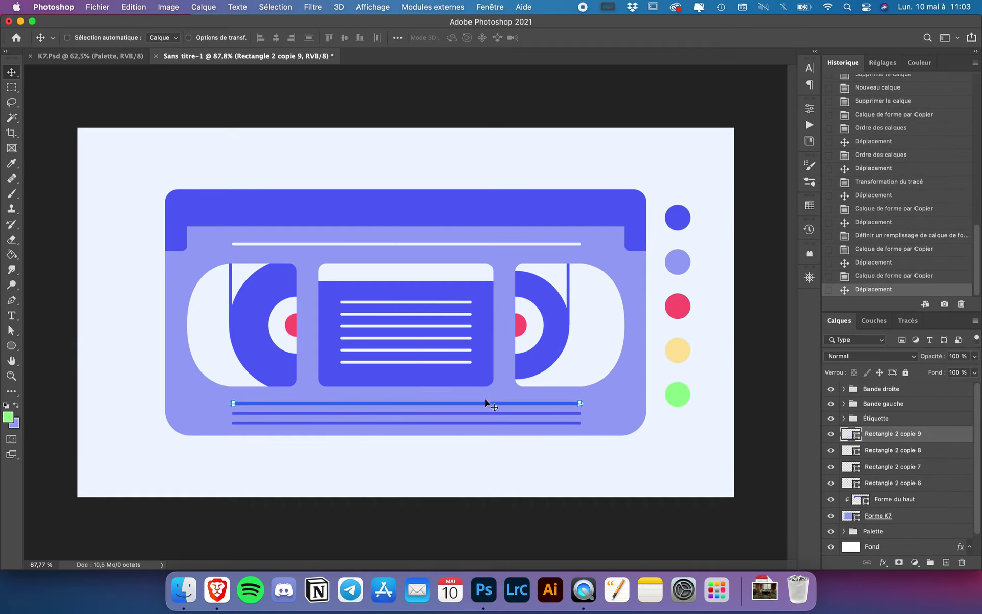
pyautogui.moveTo(888, 435); pyautogui.dragTo(889, 455)
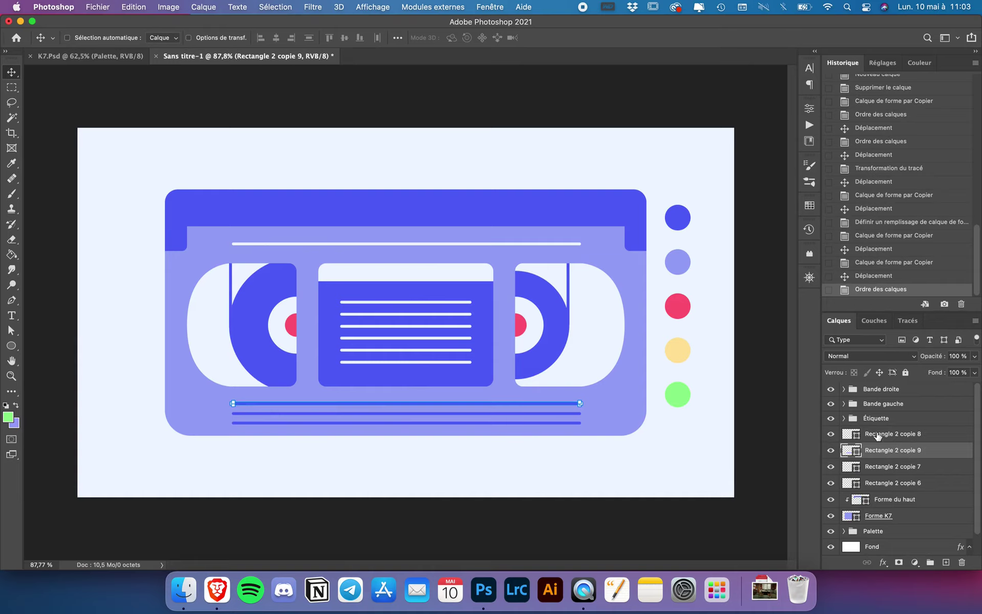
pyautogui.click(831, 434)
pyautogui.click(831, 433)
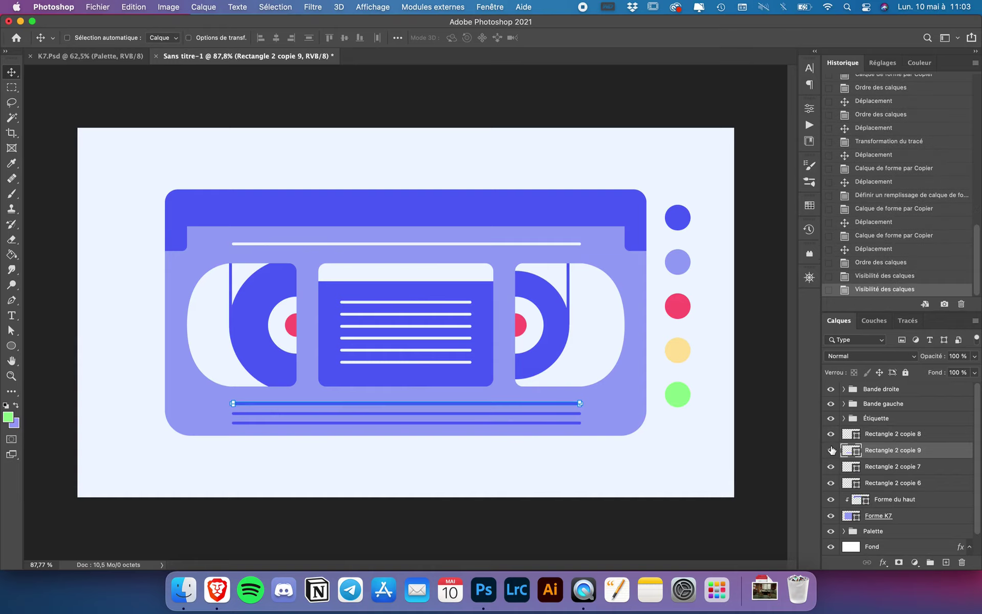
pyautogui.click(831, 450)
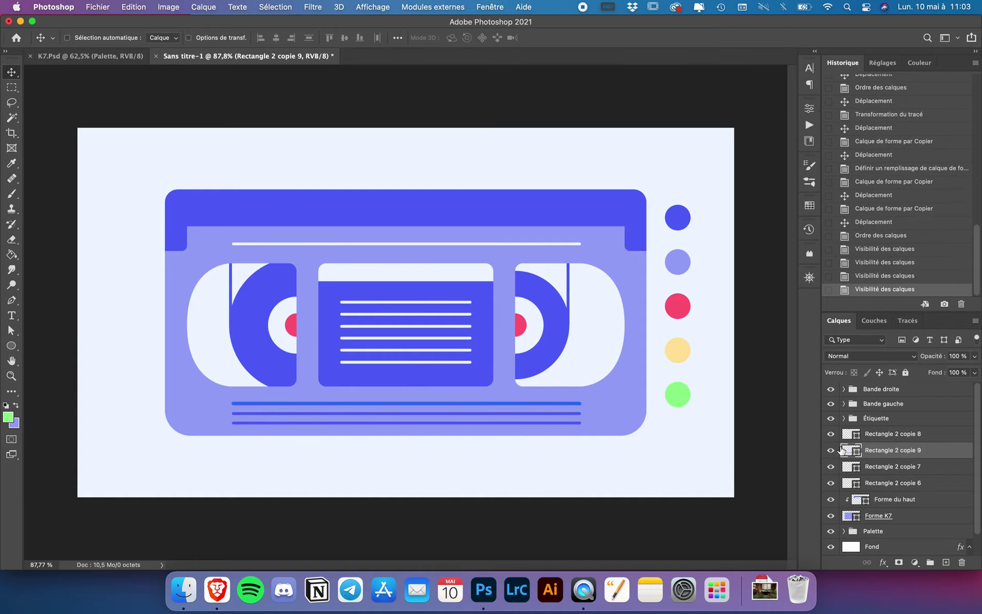
pyautogui.moveTo(865, 465); pyautogui.dragTo(865, 448)
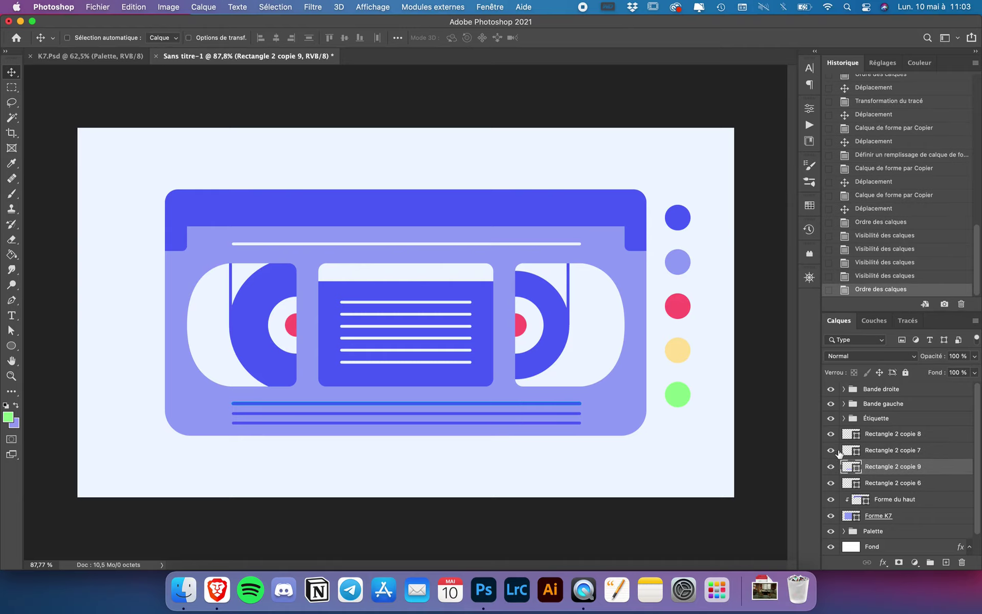
pyautogui.click(831, 451)
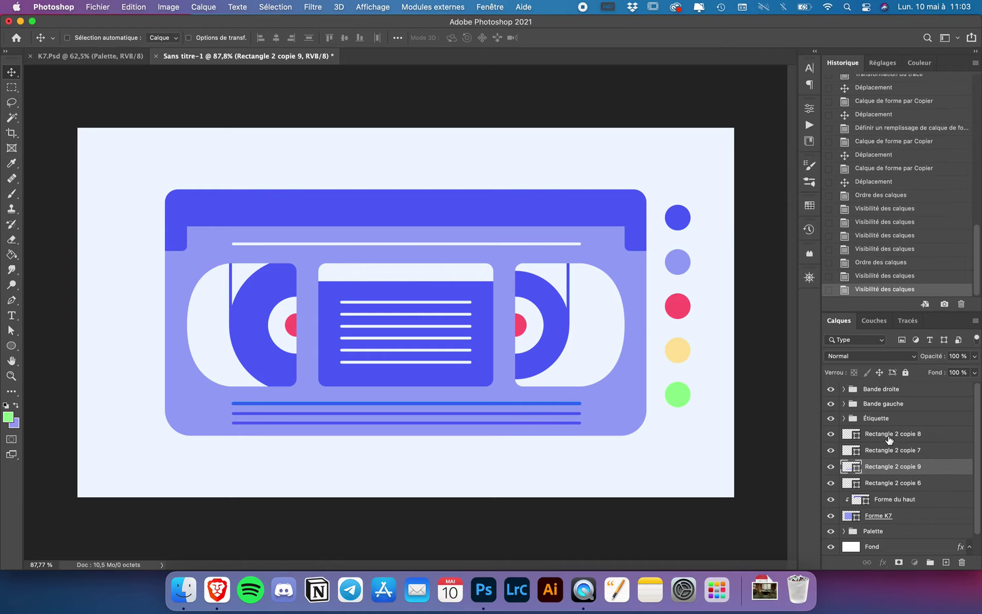
pyautogui.click(835, 434)
pyautogui.click(831, 433)
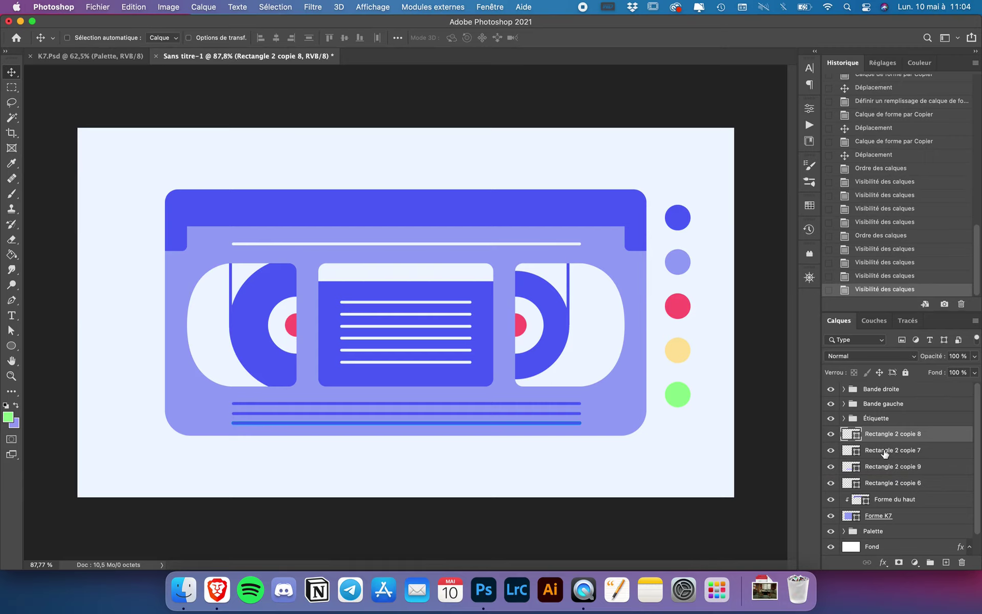
# With the grid shown, widen Rectangle 2 copie 8 outward at both ends.
pyautogui.hotkey('ctrl', 't')
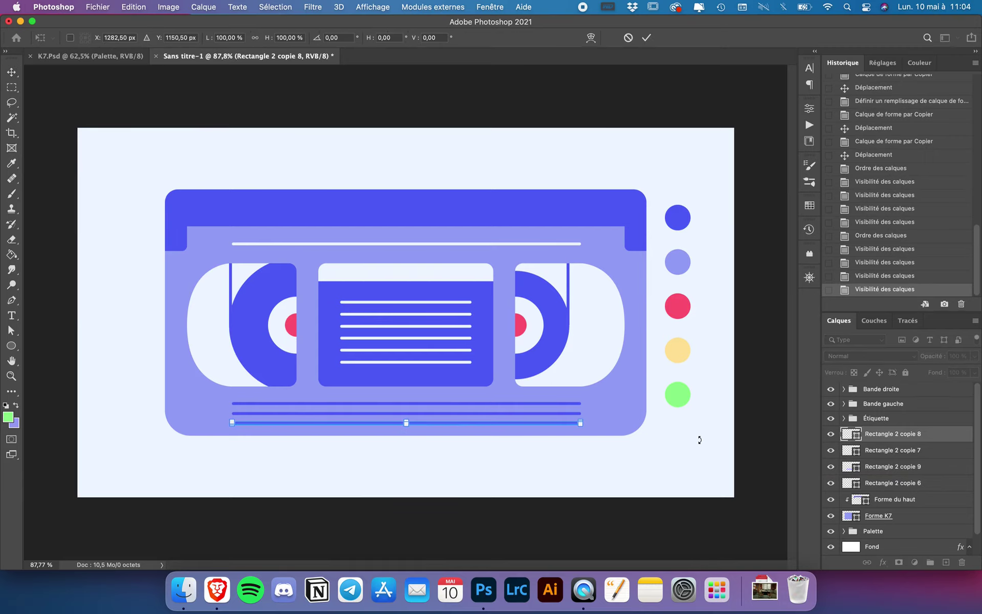
pyautogui.hotkey('ctrl', "'")
pyautogui.hotkey('ctrl', '+')
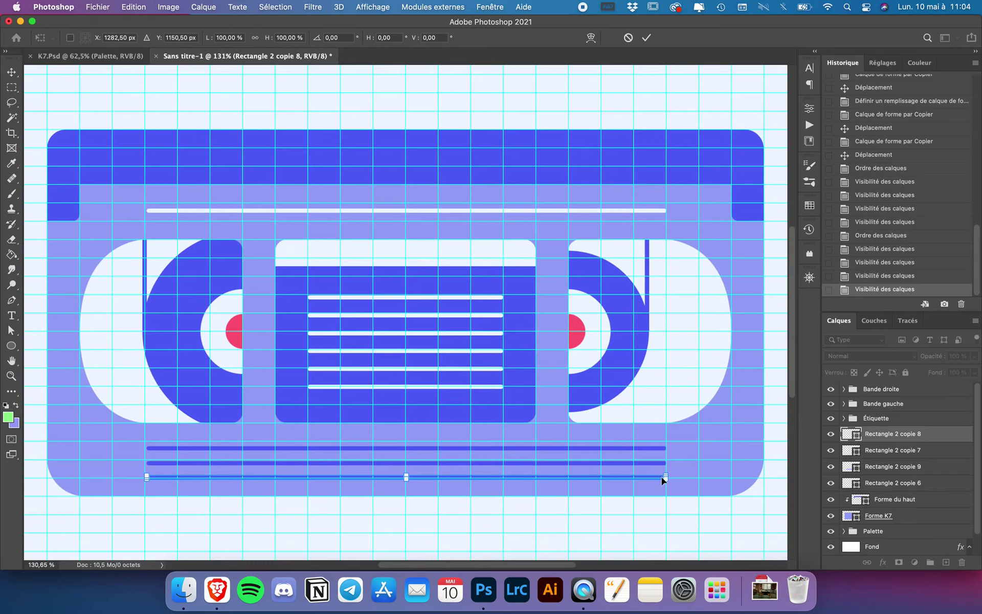
pyautogui.moveTo(666, 477); pyautogui.dragTo(699, 477)
pyautogui.moveTo(699, 478); pyautogui.dragTo(732, 477)
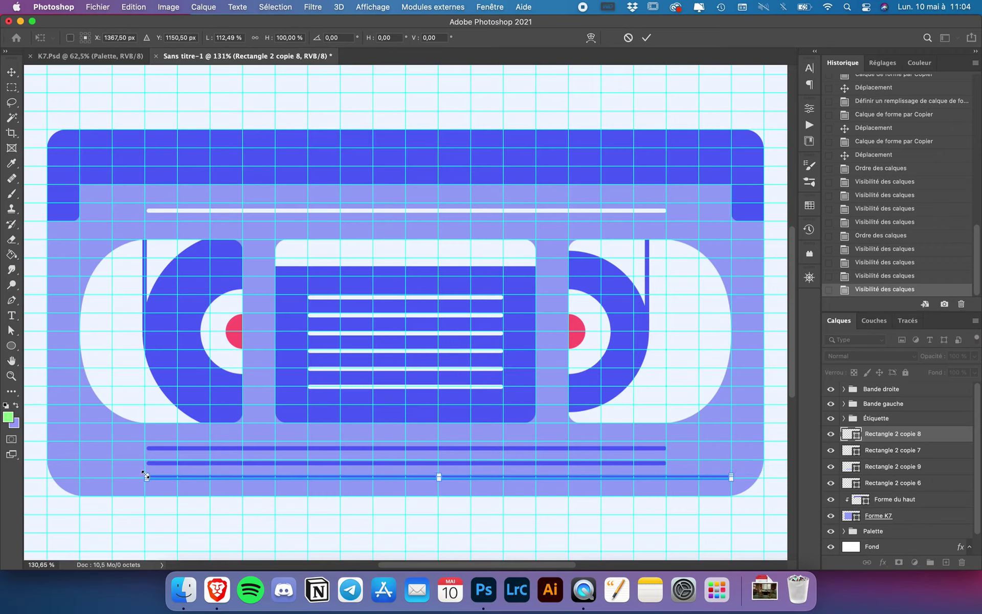
pyautogui.moveTo(146, 477); pyautogui.dragTo(80, 477)
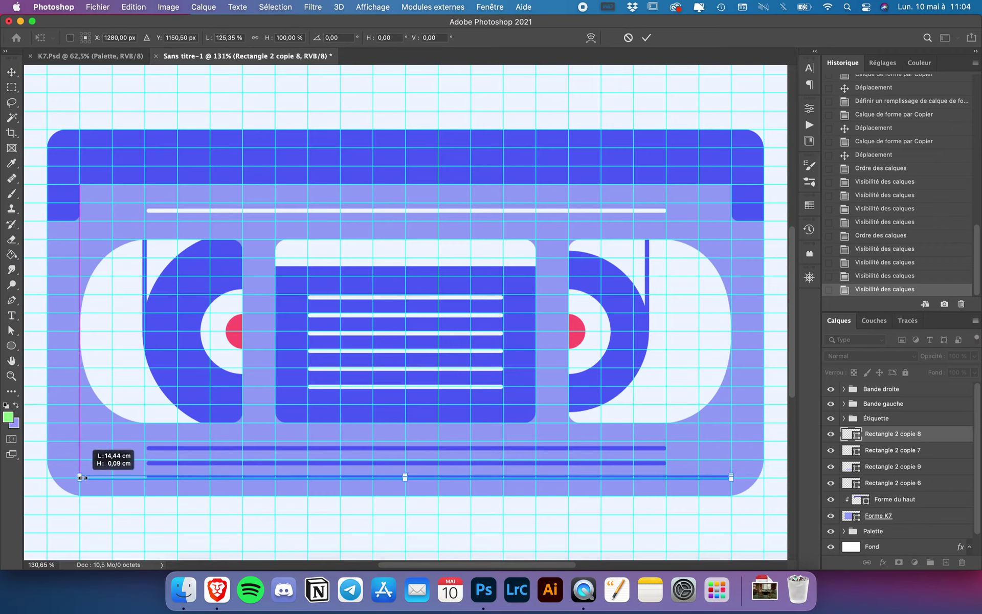
pyautogui.press('Return')
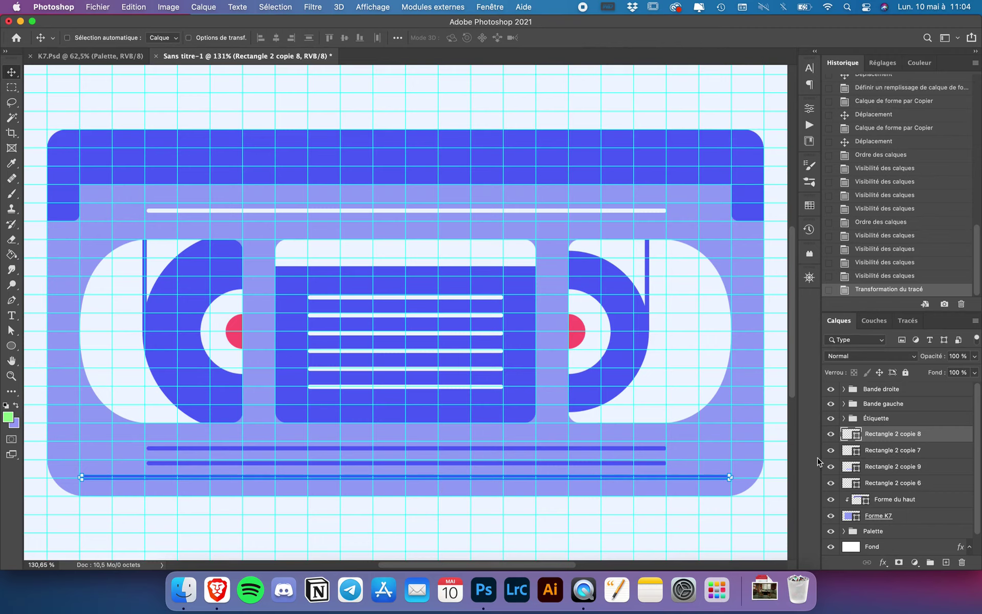
# Shorten Rectangle 2 copie 9 from both ends to about 75% width.
pyautogui.click(883, 466)
pyautogui.press('super+t')
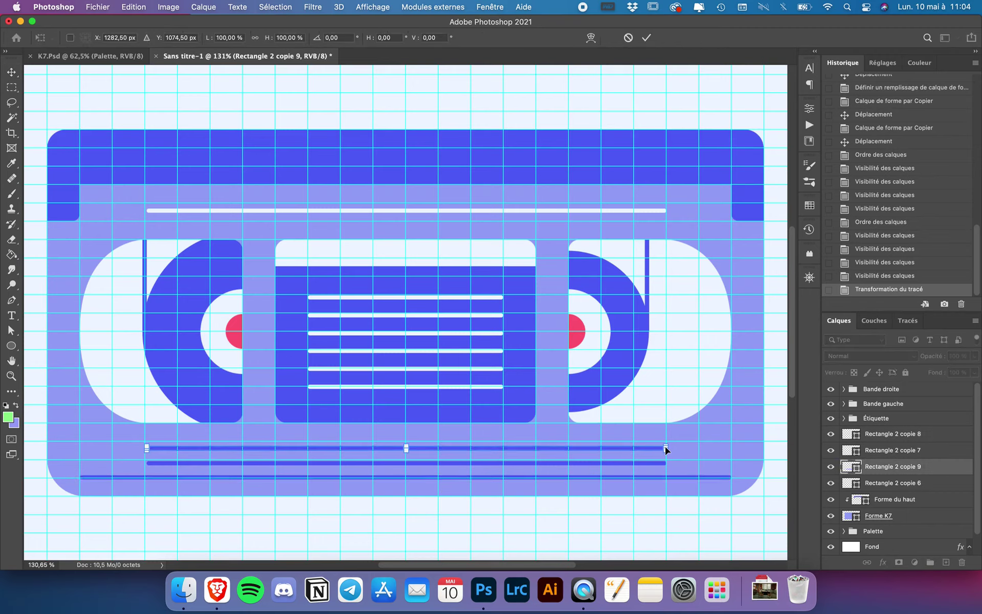
pyautogui.moveTo(666, 448); pyautogui.dragTo(601, 448)
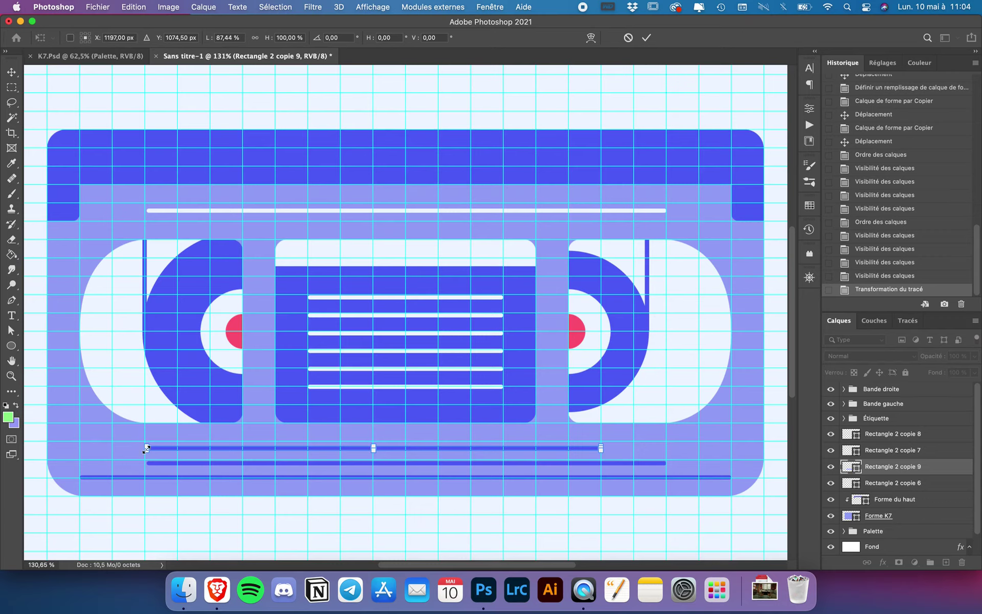
pyautogui.moveTo(146, 448); pyautogui.dragTo(211, 448)
pyautogui.press('Return')
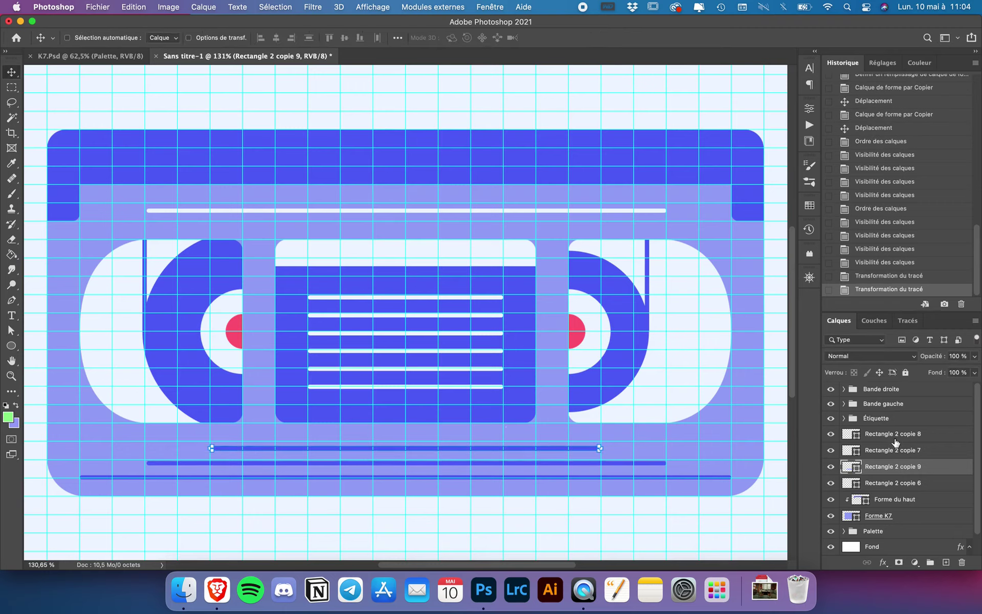
pyautogui.keyDown('shift'); pyautogui.click(896, 441); pyautogui.keyUp('shift')
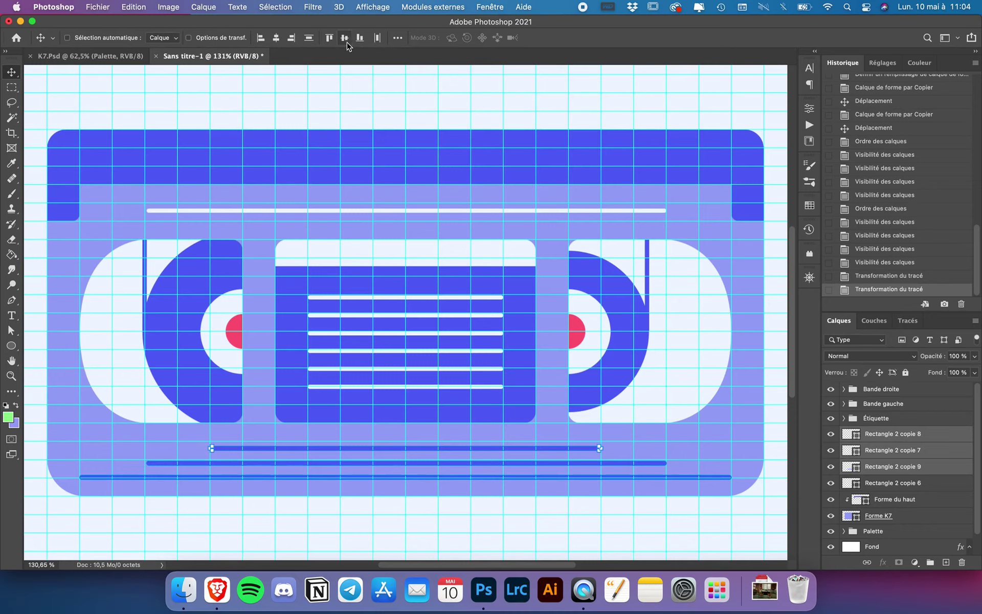
# Distribute the three bottom lines' vertical centers, nudge them up, and hide the grid.
pyautogui.click(310, 39)
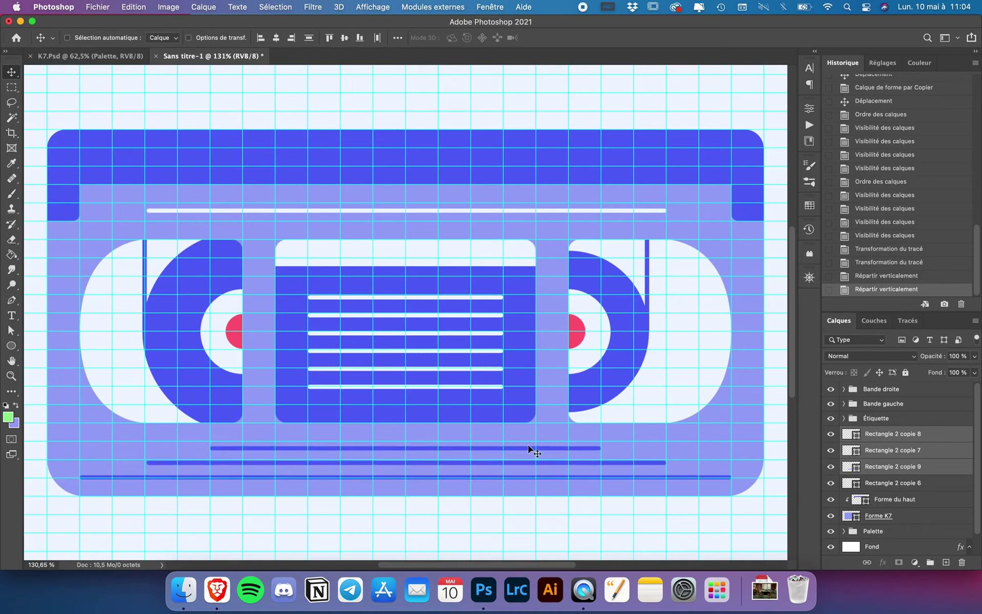
pyautogui.moveTo(529, 445); pyautogui.dragTo(528, 440)
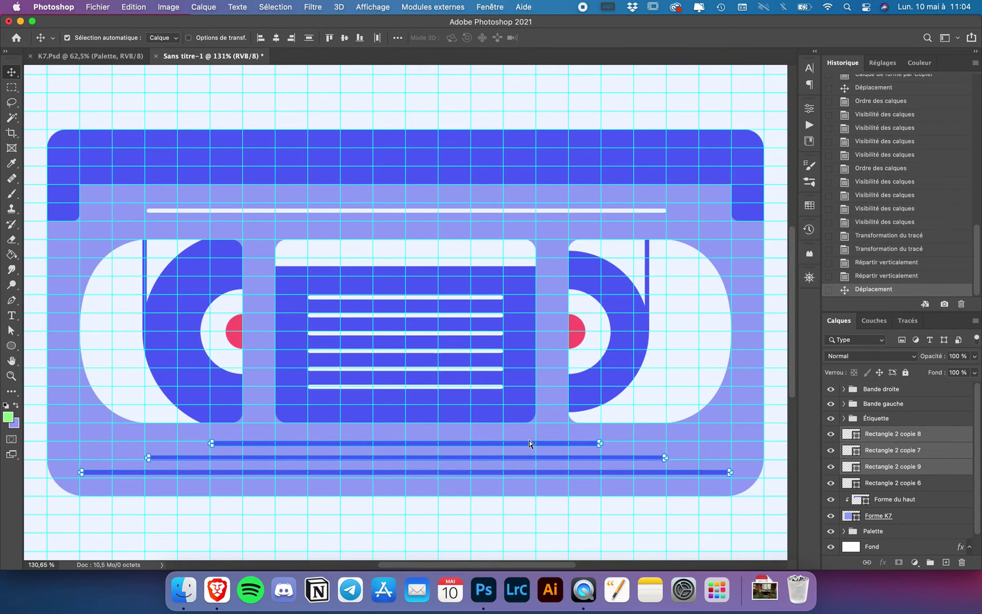
pyautogui.press('super+semicolon')
# Toggle the path outlines and zoom out to preview the evenly spaced lines.
pyautogui.scroll(-3, 528, 517)
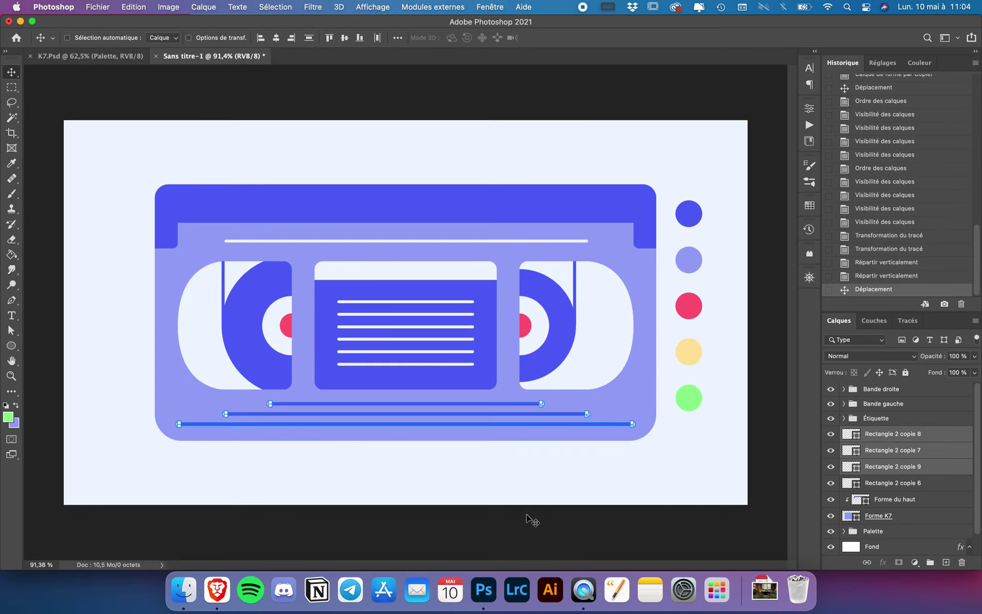
pyautogui.press('super+h')
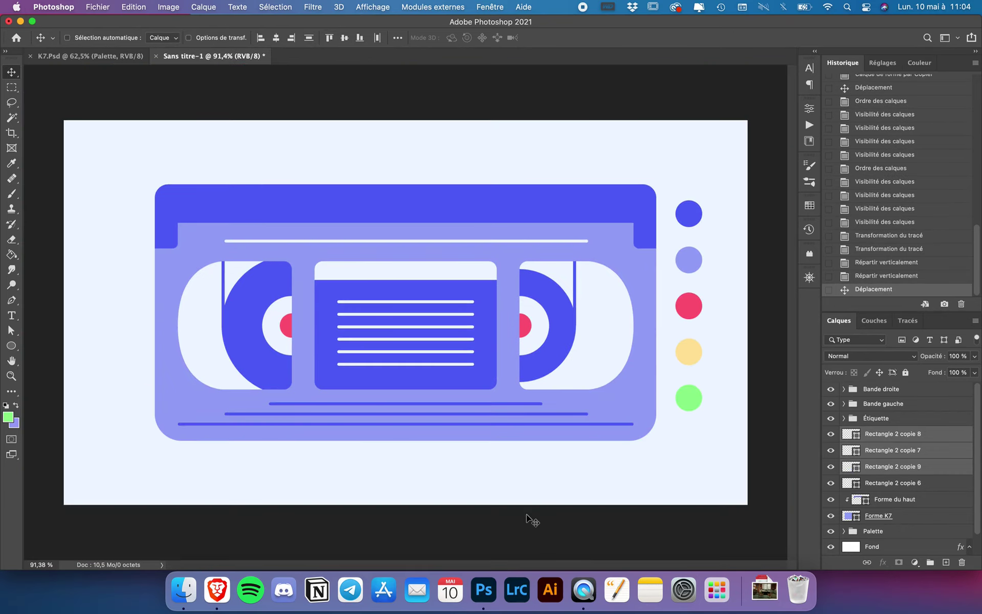
pyautogui.press('super+h')
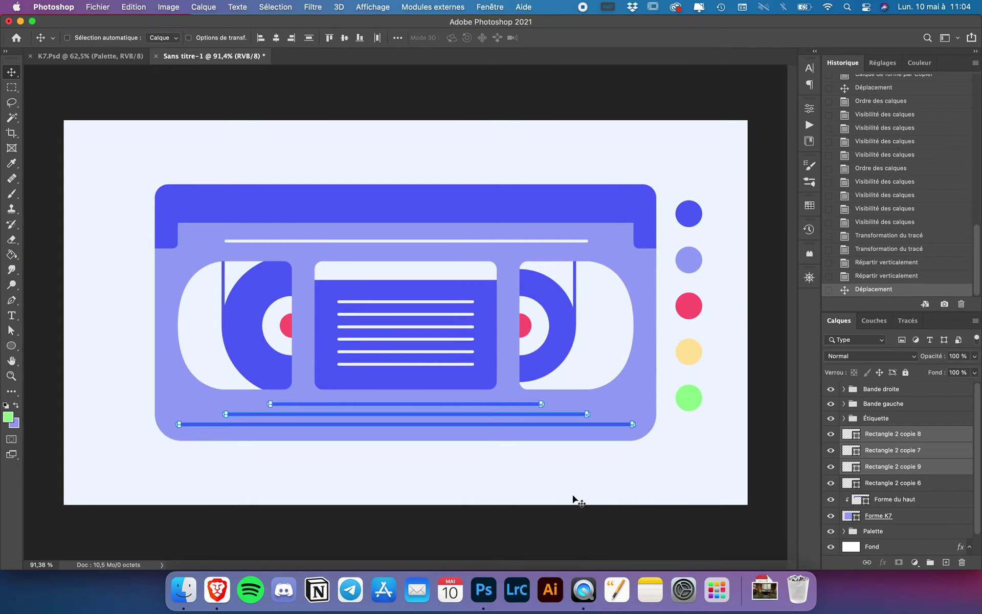
pyautogui.scroll(-1, 521, 453)
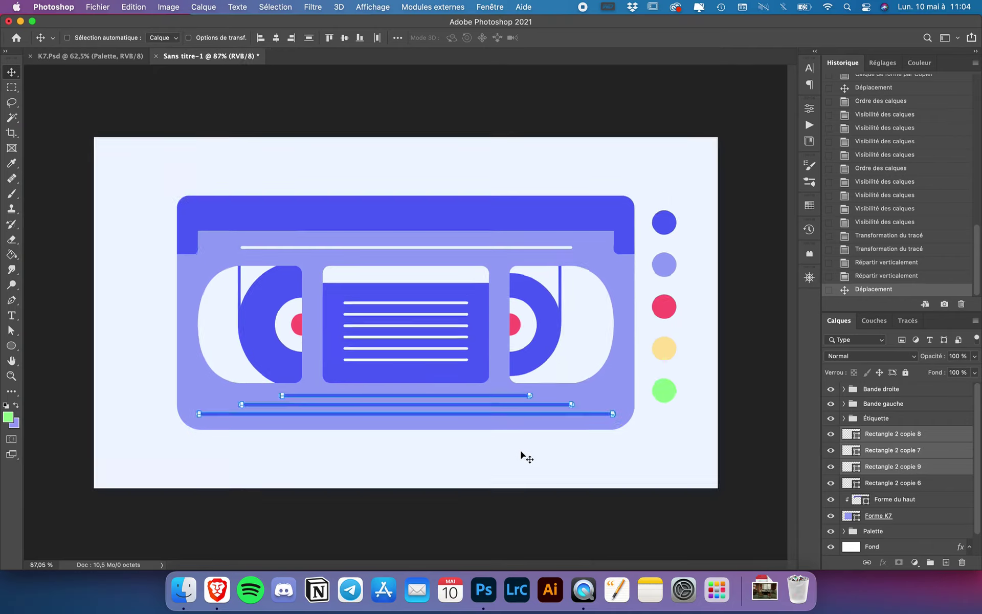
pyautogui.scroll(-5, 521, 453)
pyautogui.press('super+h')
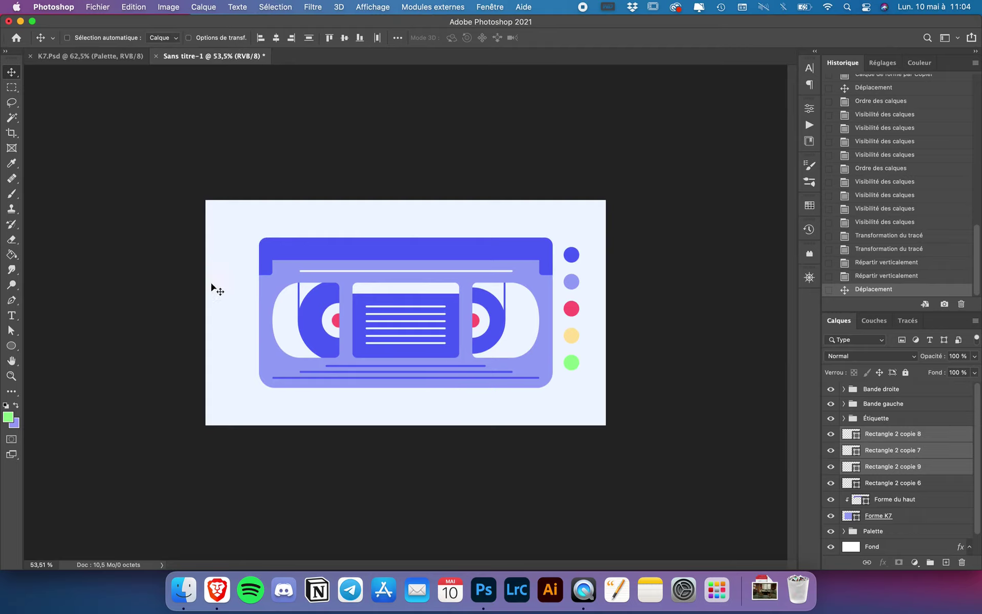
pyautogui.scroll(2, 328, 443)
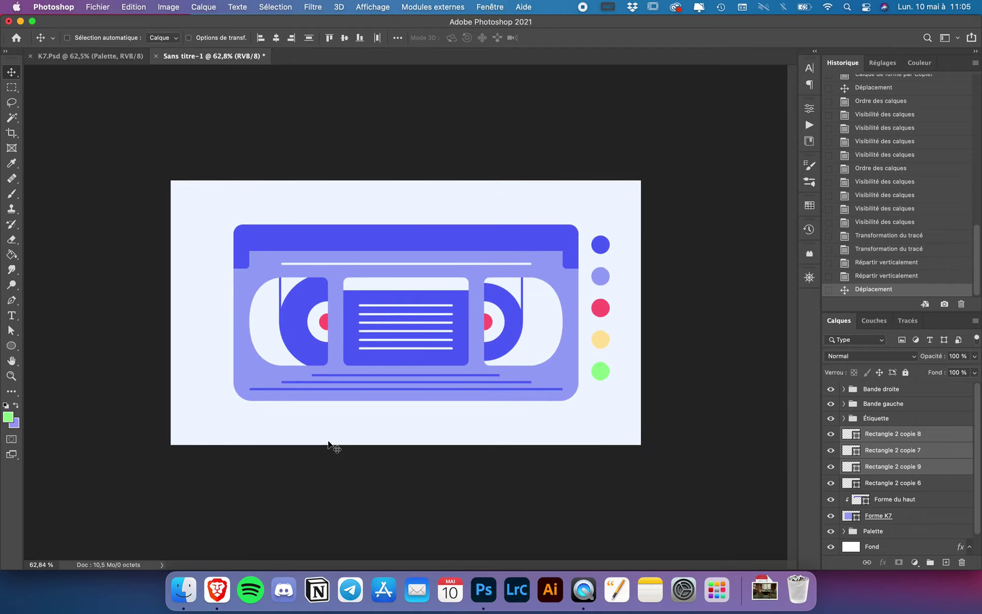
pyautogui.scroll(1, 328, 443)
pyautogui.scroll(1, 328, 443)
pyautogui.scroll(1, 328, 443)
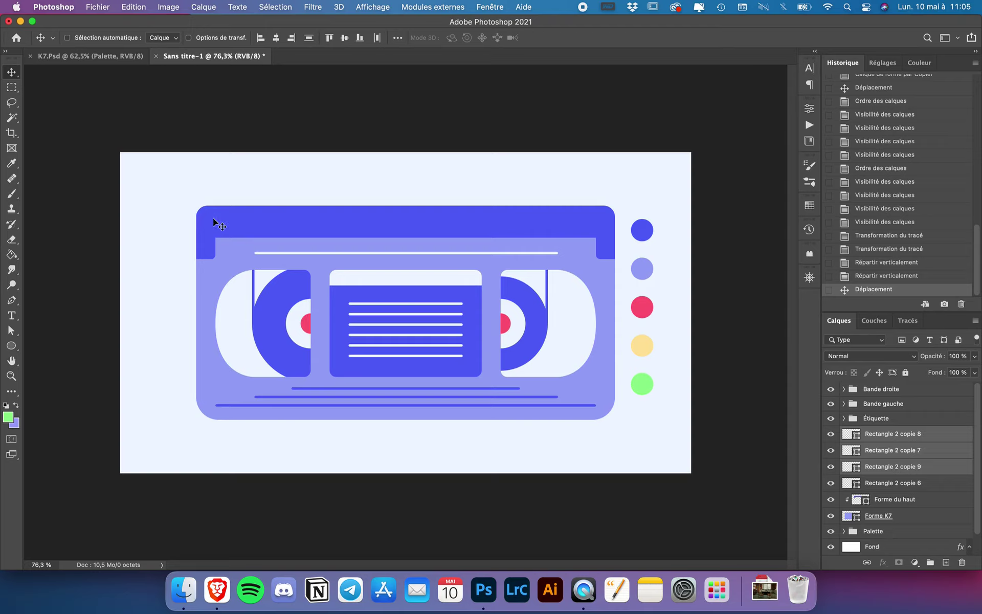
pyautogui.scroll(-1, 895, 468)
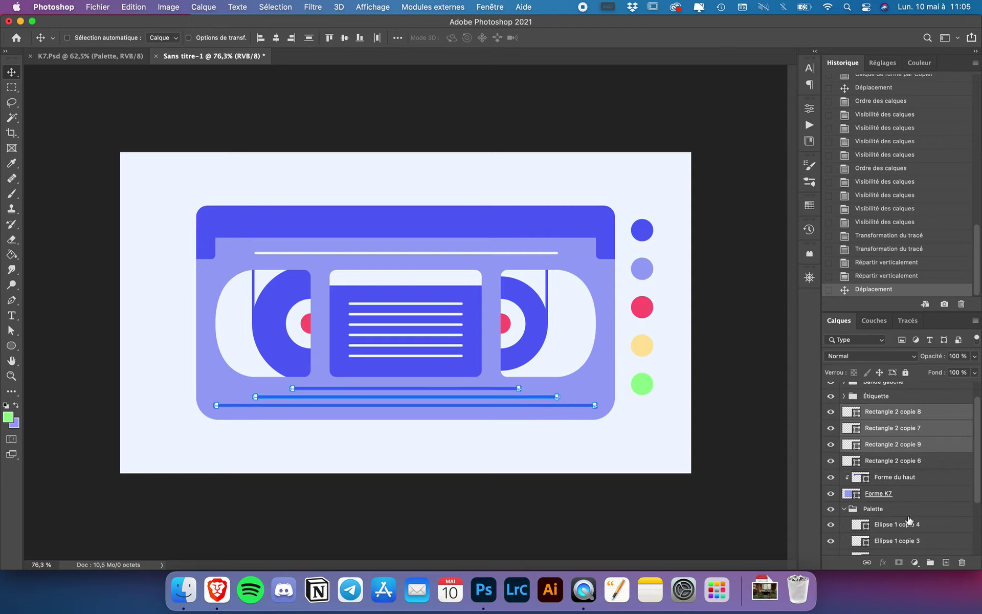
# Select the red, yellow and green circle layers in the Palette group.
pyautogui.click(844, 509)
pyautogui.scroll(-3, 844, 511)
pyautogui.click(832, 447)
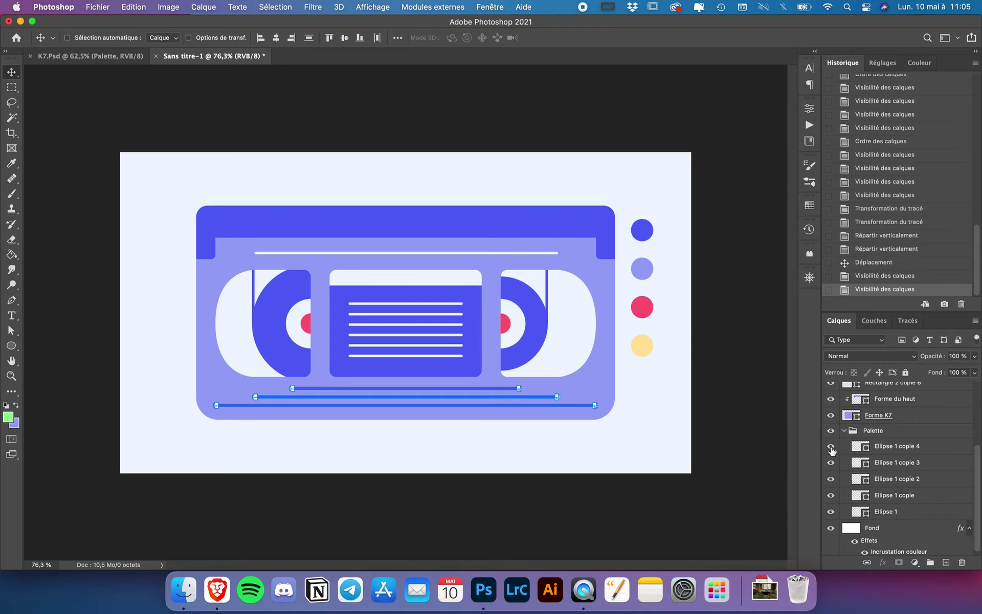
pyautogui.click(906, 448)
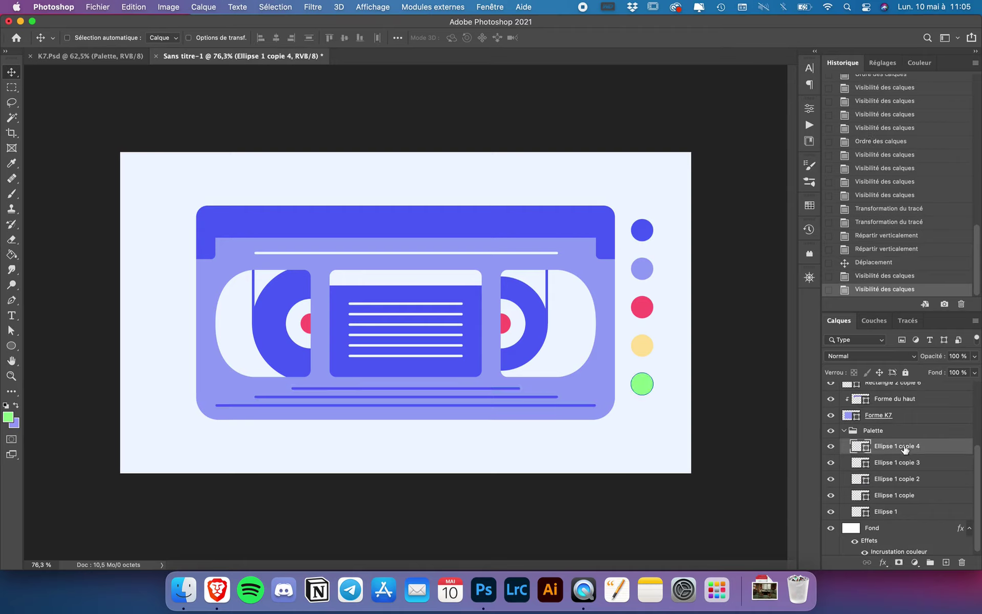
pyautogui.keyDown('shift'); pyautogui.click(898, 479); pyautogui.keyUp('shift')
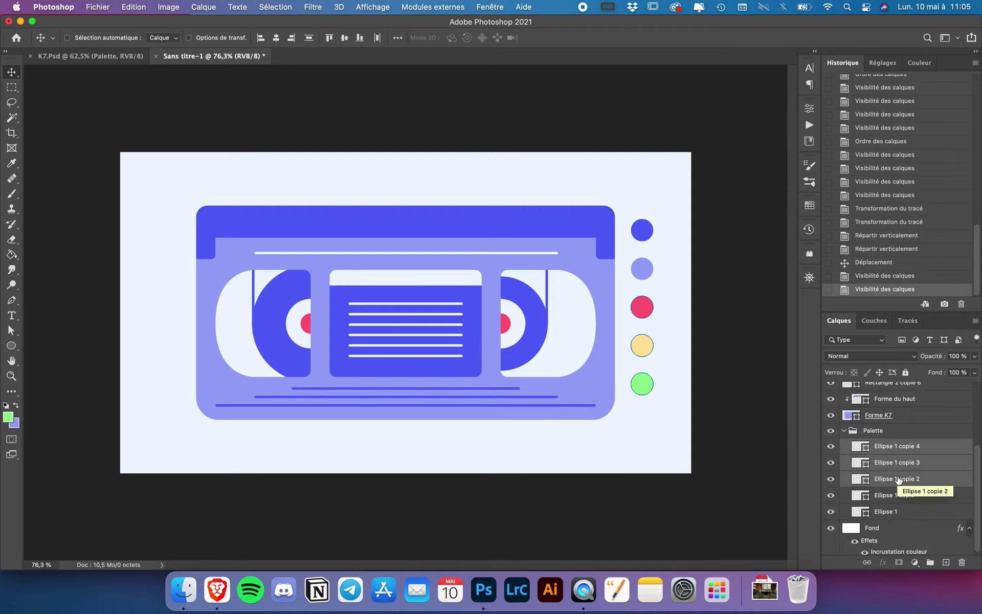
pyautogui.click(844, 430)
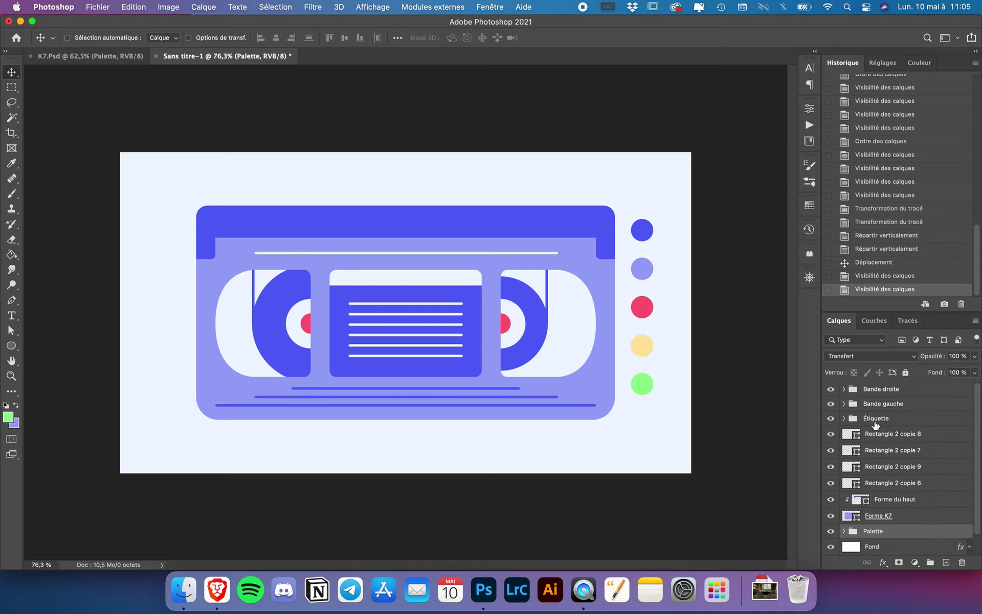
pyautogui.click(881, 435)
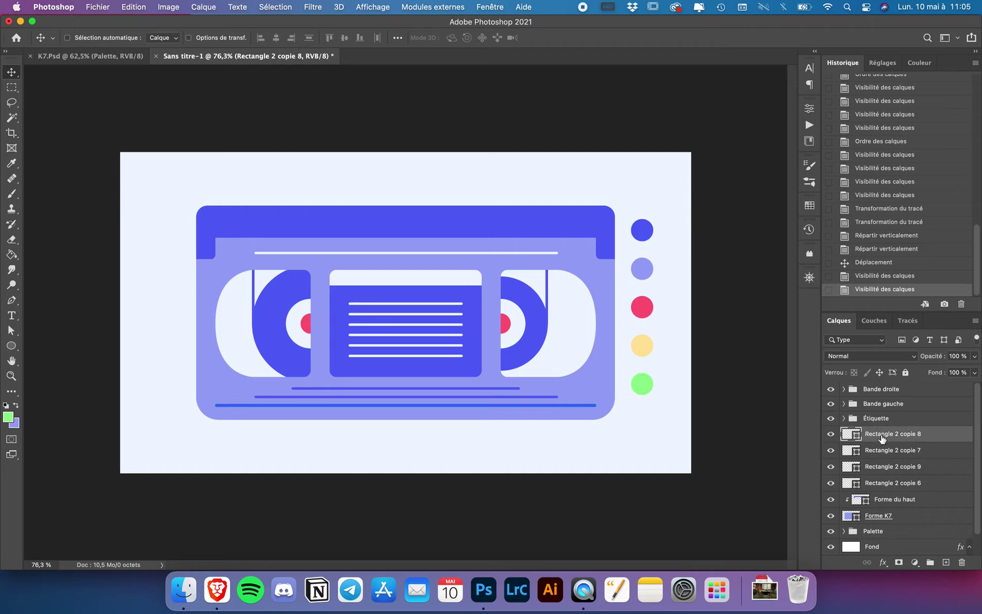
# Duplicate the three dots, move them toward the top-left, then rotate -90° and shrink them.
pyautogui.hotkey('ctrl', 'j')
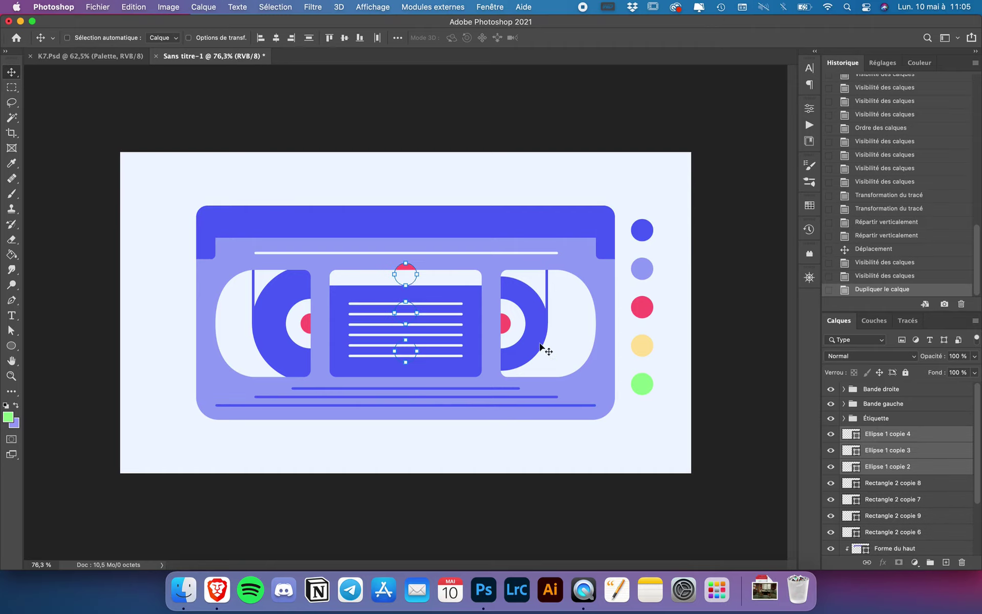
pyautogui.moveTo(428, 300); pyautogui.dragTo(317, 195)
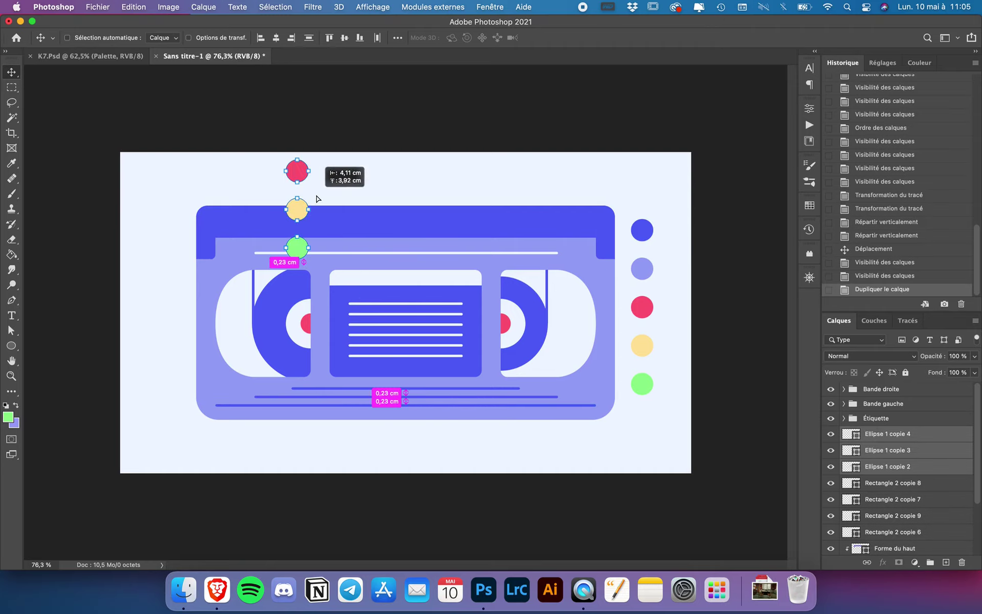
pyautogui.hotkey('ctrl', 't')
pyautogui.moveTo(271, 143)
pyautogui.mouseDown()
pyautogui.moveTo(306, 210)
pyautogui.moveTo(285, 209)
pyautogui.moveTo(279, 219)
pyautogui.mouseUp()
pyautogui.press('Return')
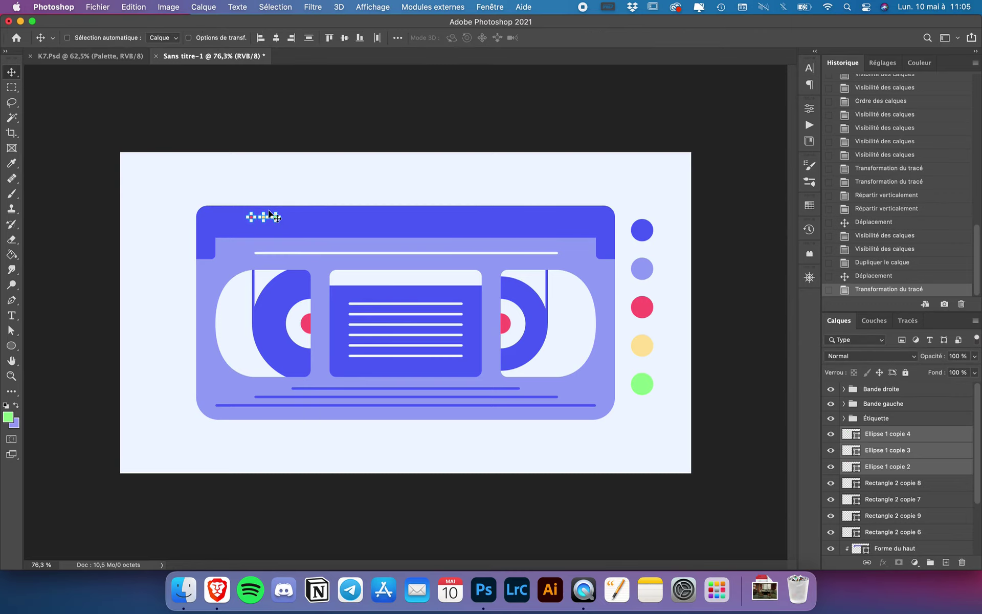
# Place the small dot row at the dark blue top band's left end, nudging with arrow keys.
pyautogui.scroll(2, 245, 204)
pyautogui.scroll(2, 245, 203)
pyautogui.scroll(2, 307, 184)
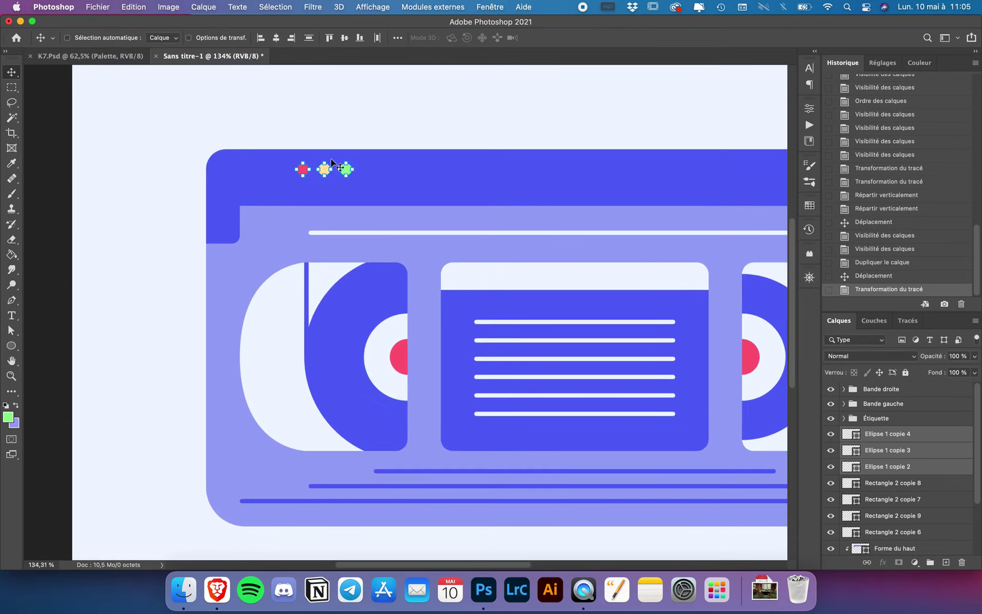
pyautogui.moveTo(346, 157); pyautogui.dragTo(291, 167)
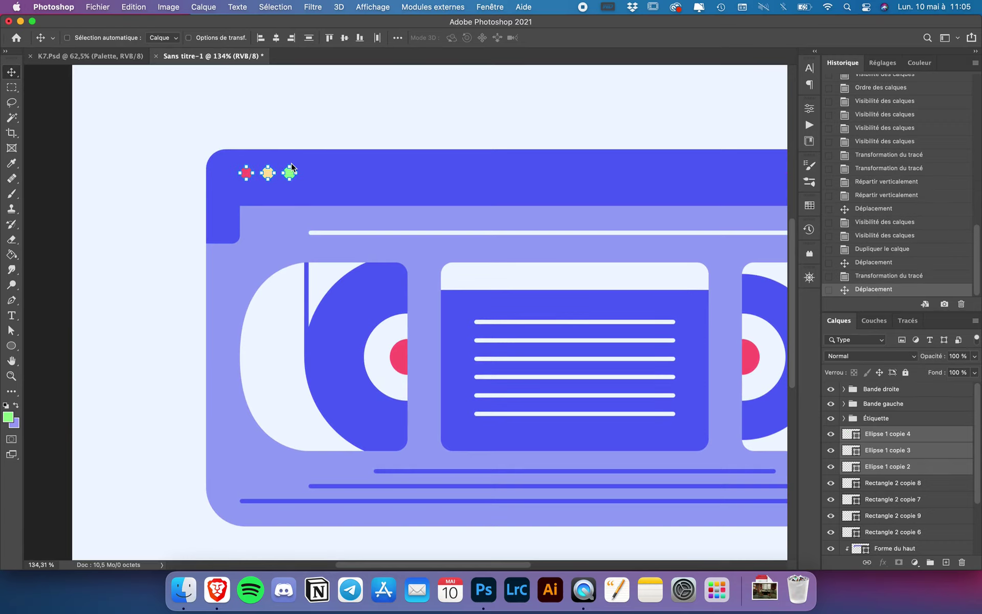
pyautogui.press('Down')
pyautogui.press('Down')
pyautogui.press('Down')
pyautogui.press('Left')
pyautogui.press('Down')
pyautogui.press('Left')
pyautogui.scroll(-3, 355, 123)
pyautogui.scroll(-3, 355, 123)
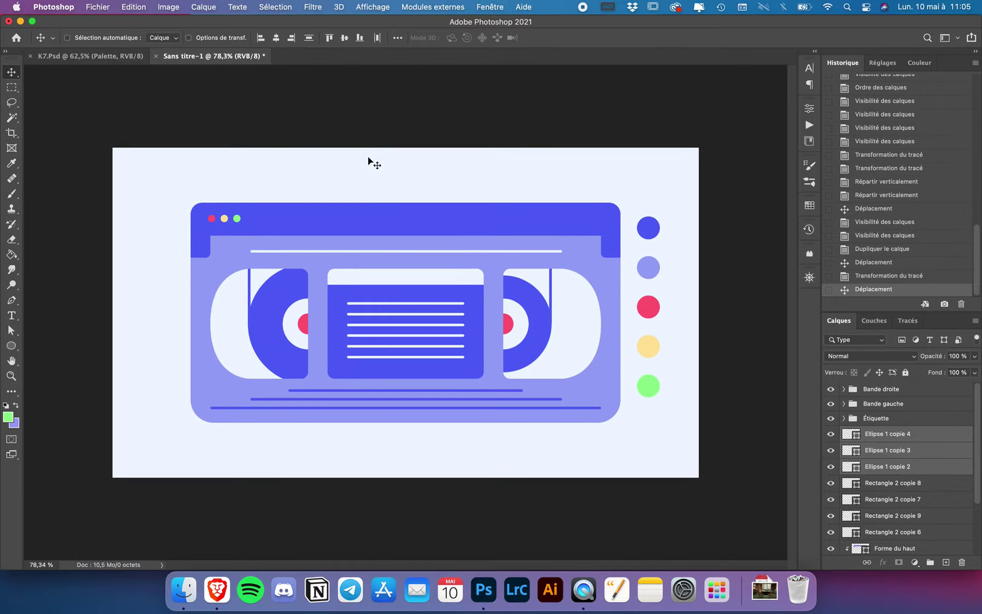
pyautogui.scroll(-3, 899, 438)
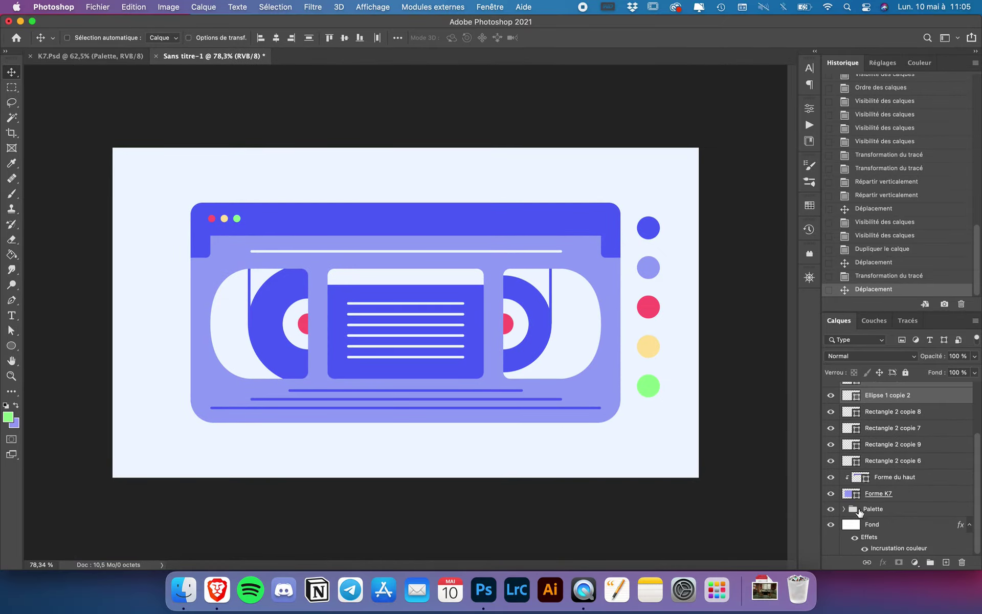
# Move the Palette group slightly right and scale it to about 83%.
pyautogui.click(865, 510)
pyautogui.moveTo(647, 234); pyautogui.dragTo(669, 231)
pyautogui.hotkey('ctrl', 't')
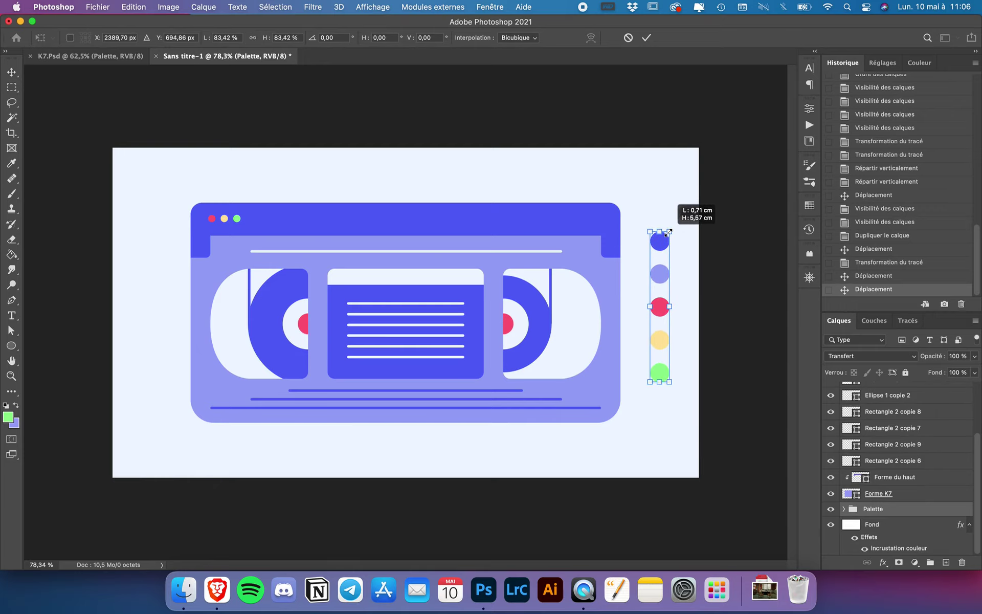
pyautogui.press('Return')
# Review the layer list down to Forme K7, Palette and Fond, then zoom in on the cassette.
pyautogui.scroll(-3, 620, 317)
pyautogui.scroll(-1, 622, 319)
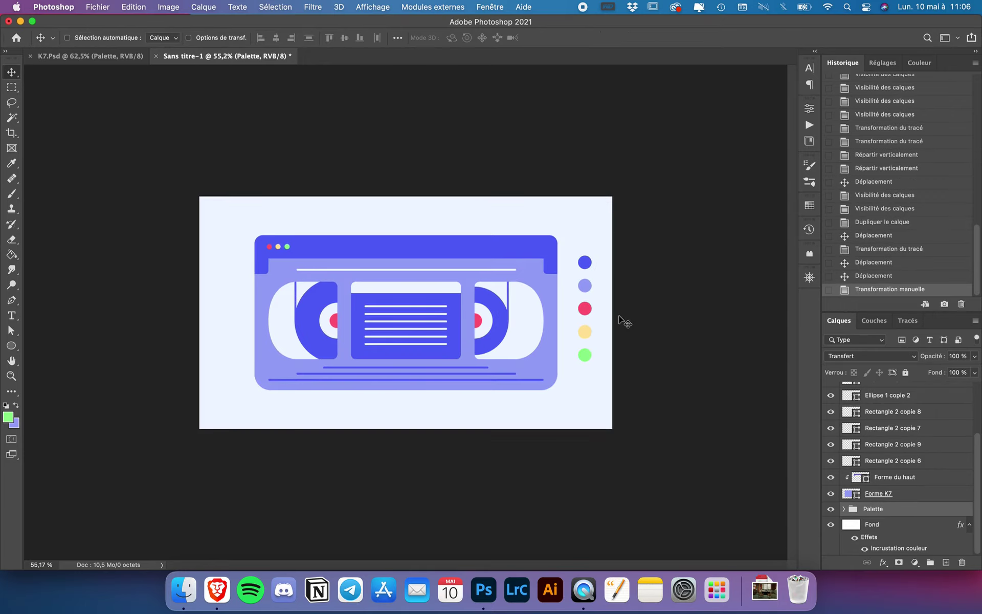
pyautogui.scroll(-1, 622, 322)
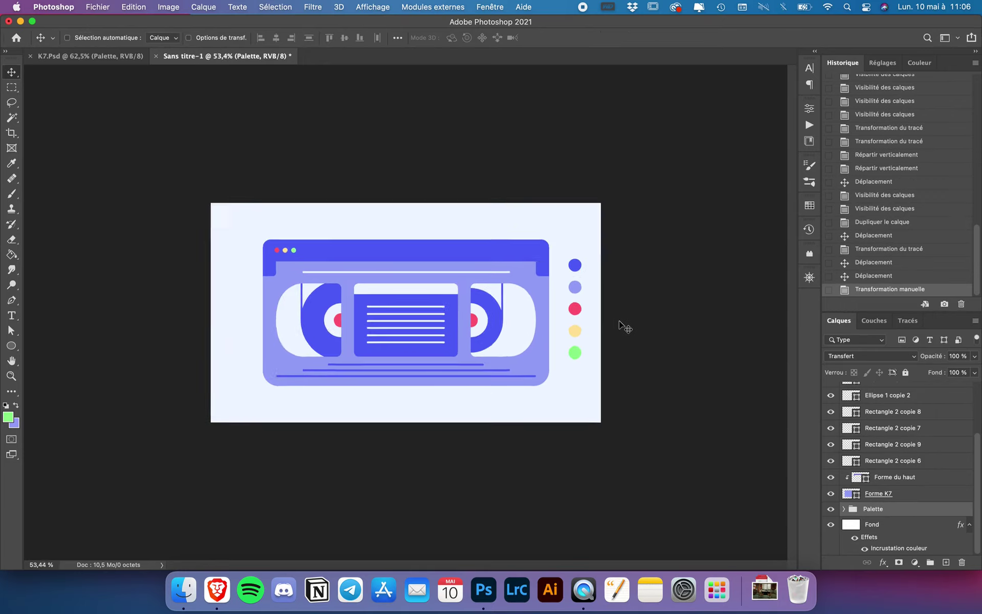
pyautogui.scroll(-2, 619, 320)
pyautogui.scroll(3, 895, 449)
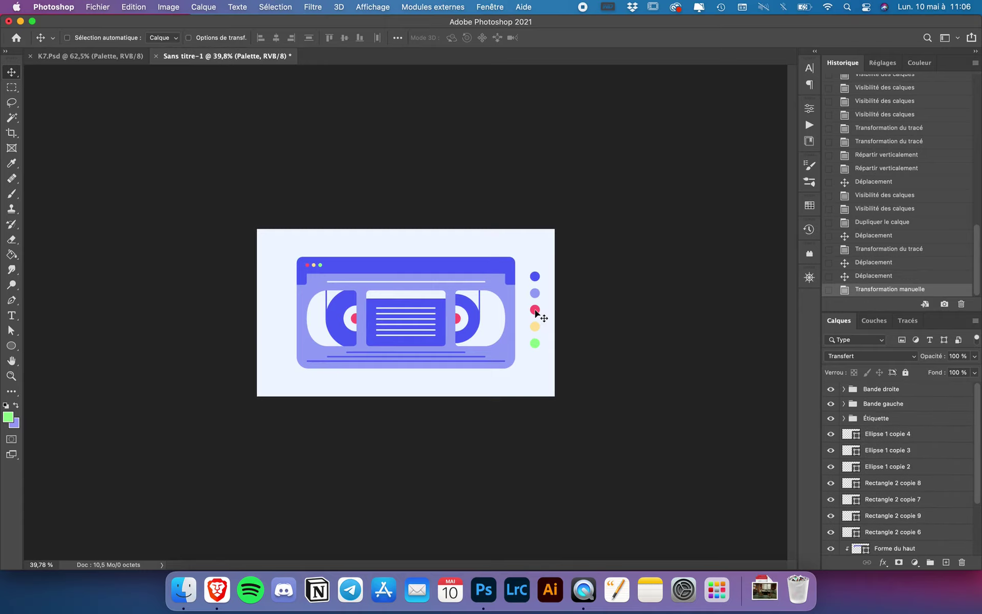
pyautogui.scroll(3, 537, 315)
pyautogui.scroll(-1, 537, 314)
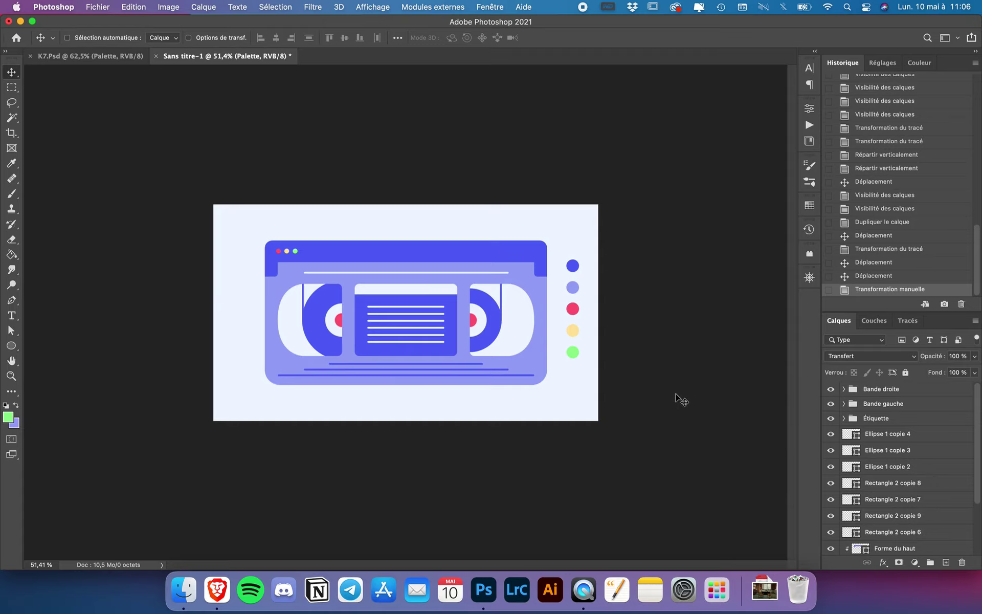
pyautogui.press('super+plus')
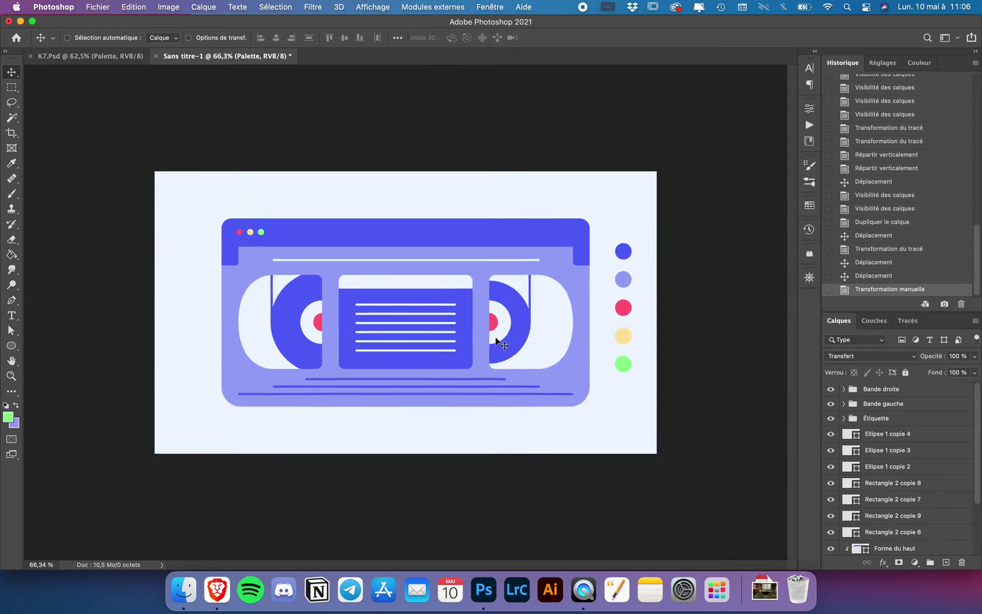
pyautogui.scroll(-3, 883, 445)
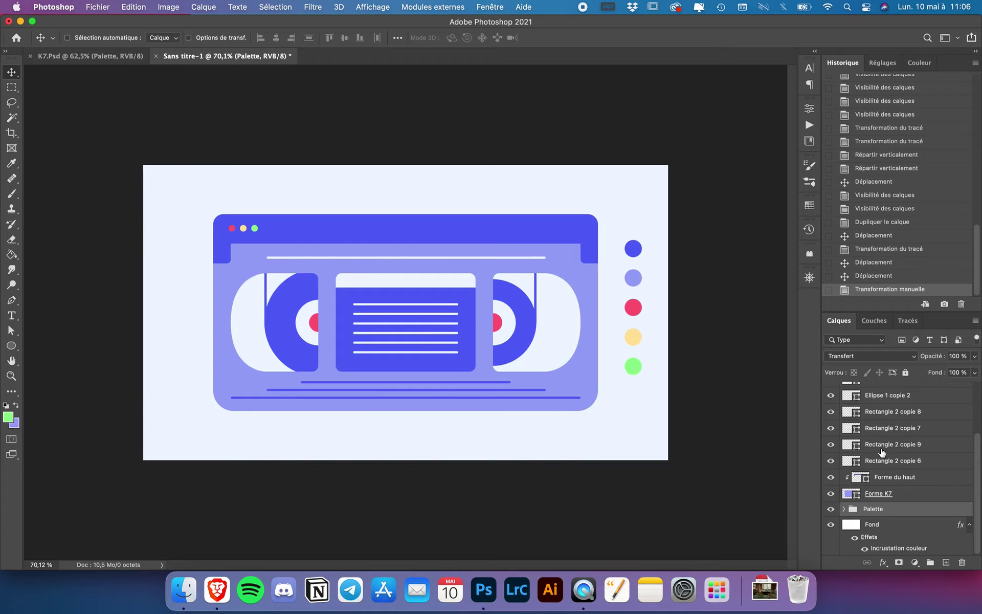
# Add an Ombre portée drop shadow to Forme K7 and reset it to defaults.
pyautogui.click(881, 496)
pyautogui.click(884, 562)
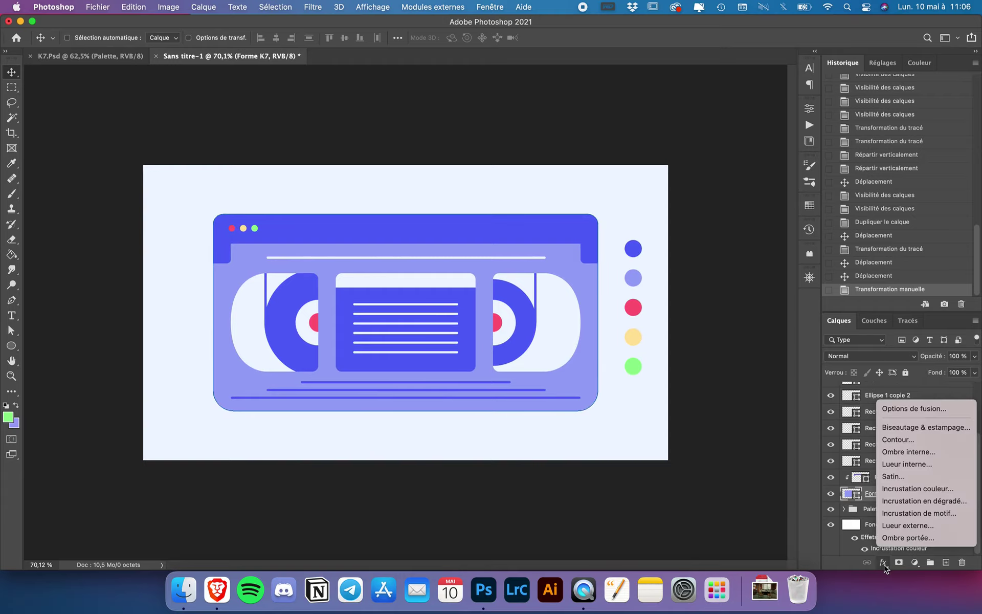
pyautogui.click(908, 537)
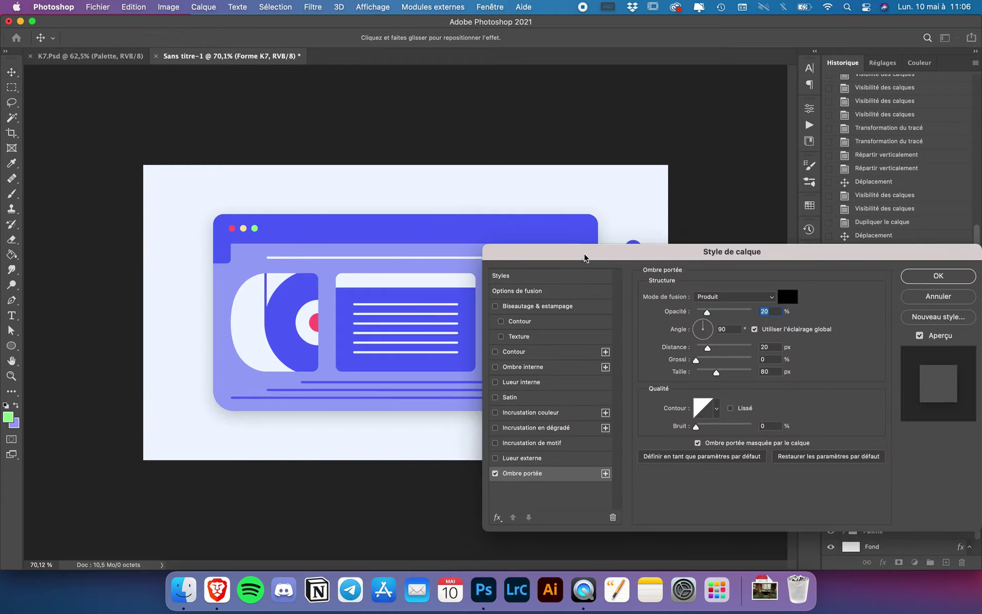
pyautogui.moveTo(586, 258); pyautogui.dragTo(647, 237)
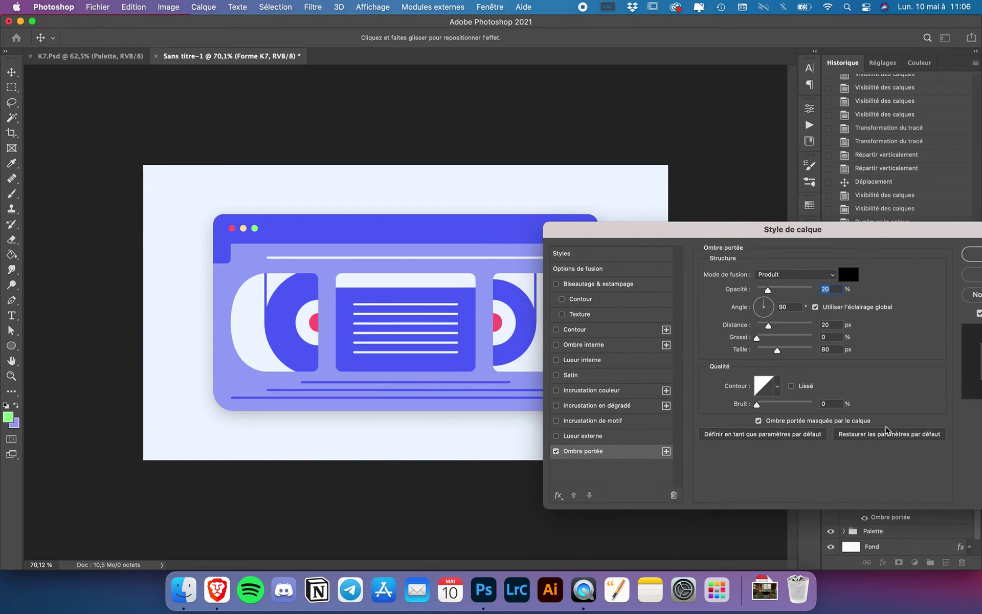
pyautogui.click(886, 435)
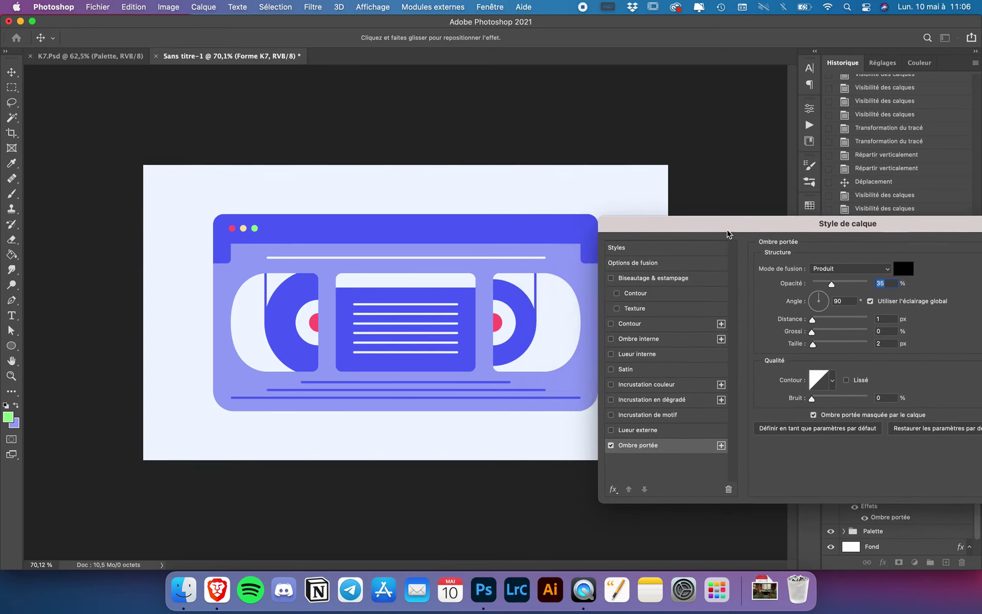
pyautogui.moveTo(673, 252); pyautogui.dragTo(742, 246)
# Set the shadow to 80 px size, 20 px distance and 20% opacity, and confirm.
pyautogui.click(626, 446)
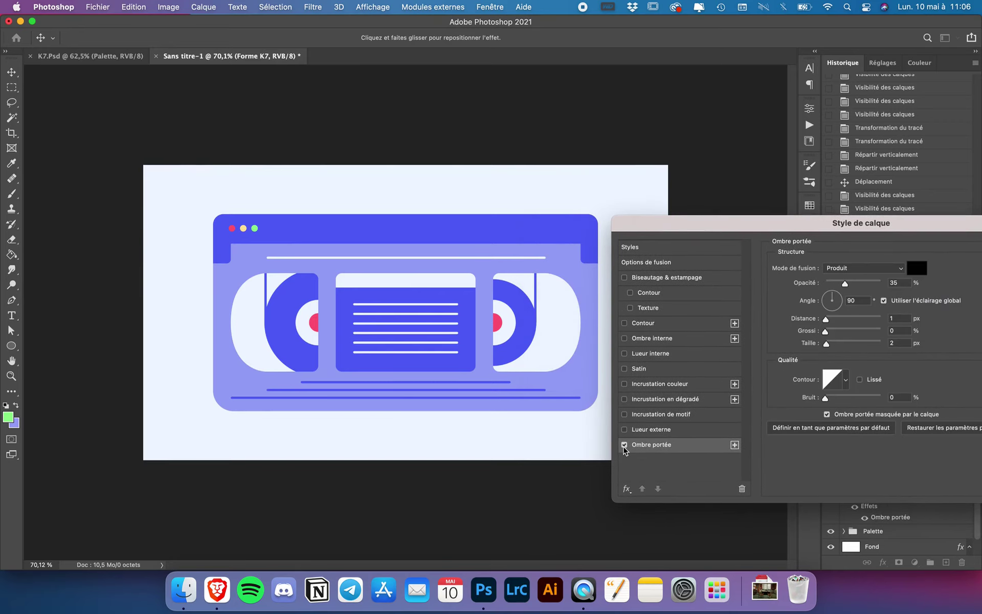
pyautogui.moveTo(826, 344); pyautogui.dragTo(830, 343)
pyautogui.write('8')
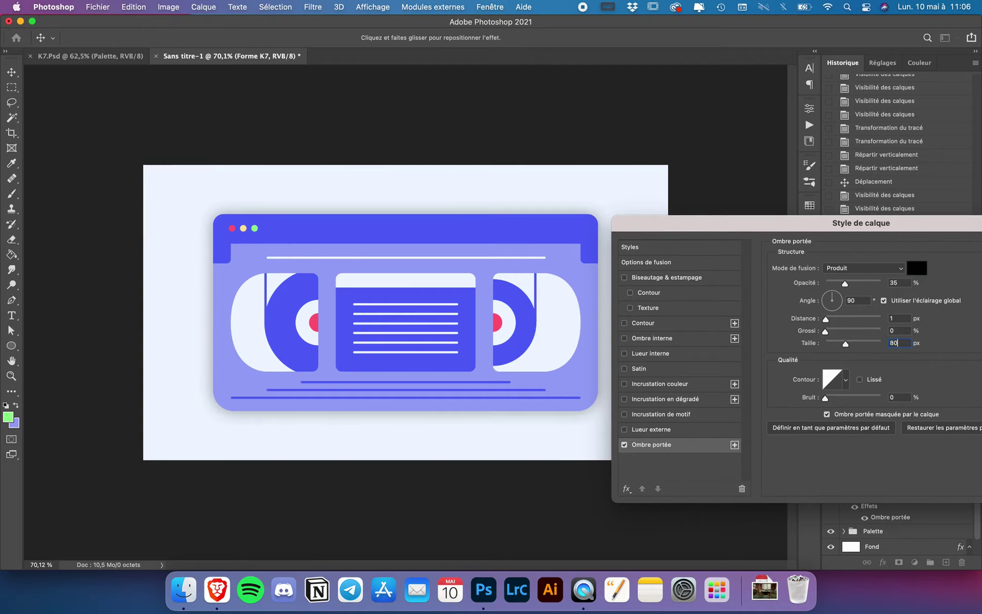
pyautogui.write('0')
pyautogui.write('20')
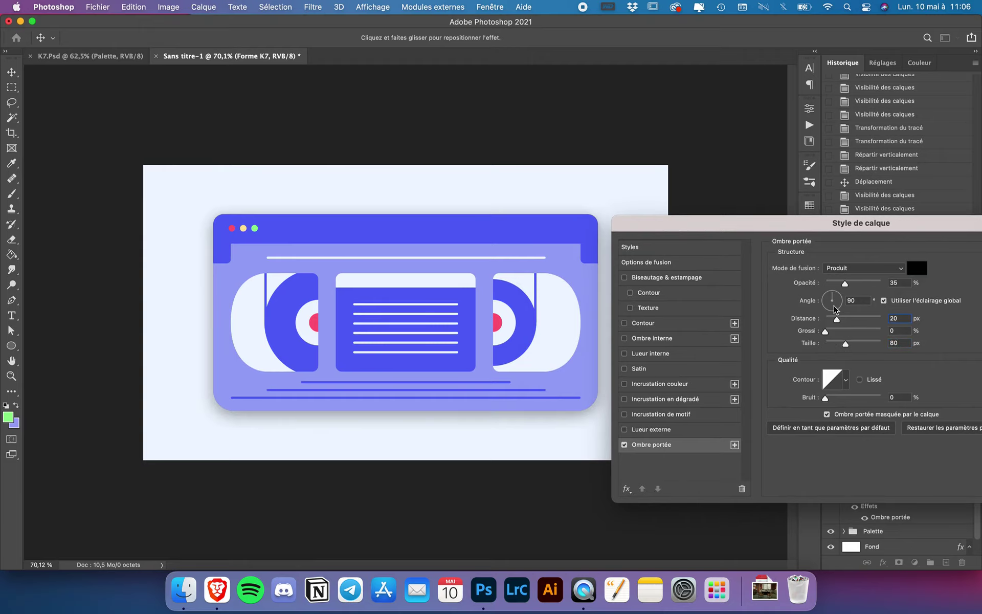
pyautogui.doubleClick(895, 283)
pyautogui.write('2')
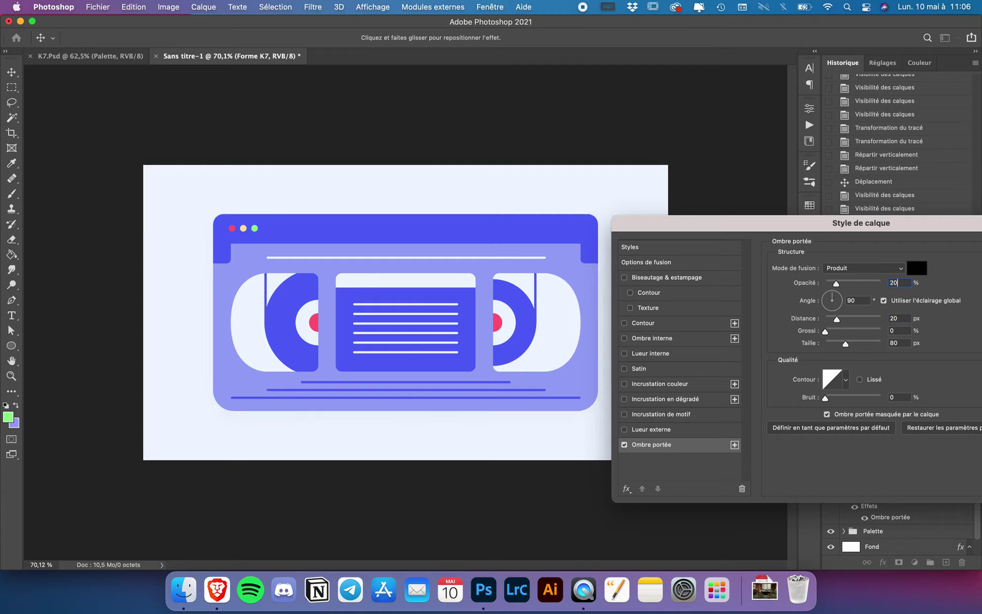
pyautogui.write('0')
pyautogui.click(624, 445)
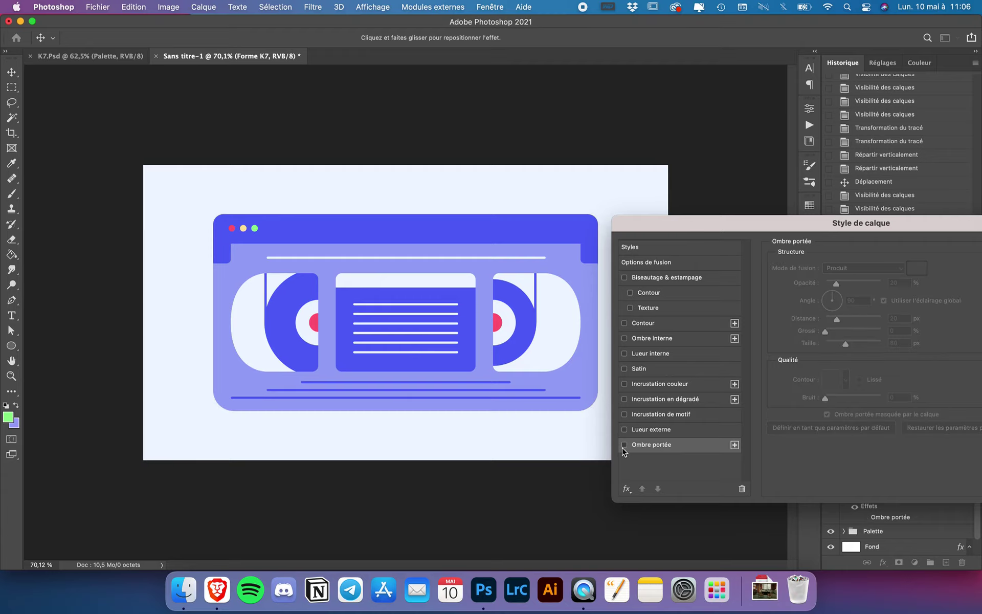
pyautogui.click(624, 445)
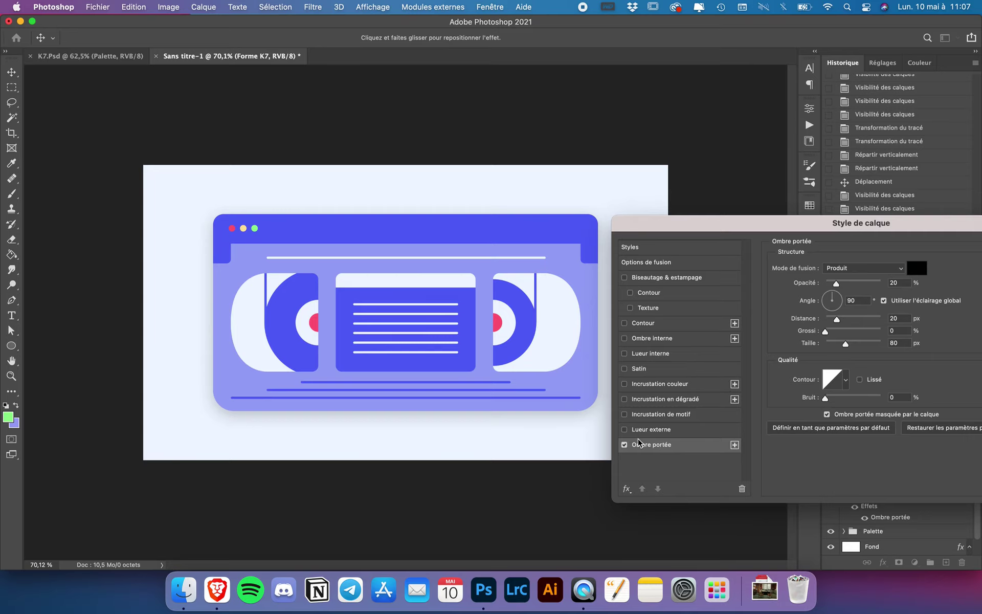
pyautogui.press('Return')
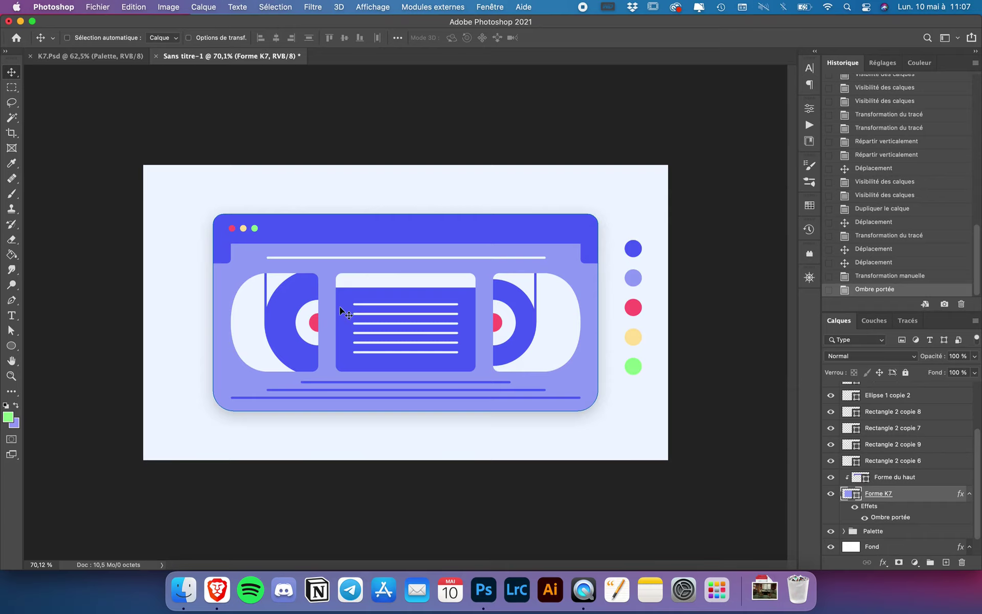
# Switch Forme K7's fill to a gradient with the left stop sampled as lavender 9aa5f6.
pyautogui.click(10, 348)
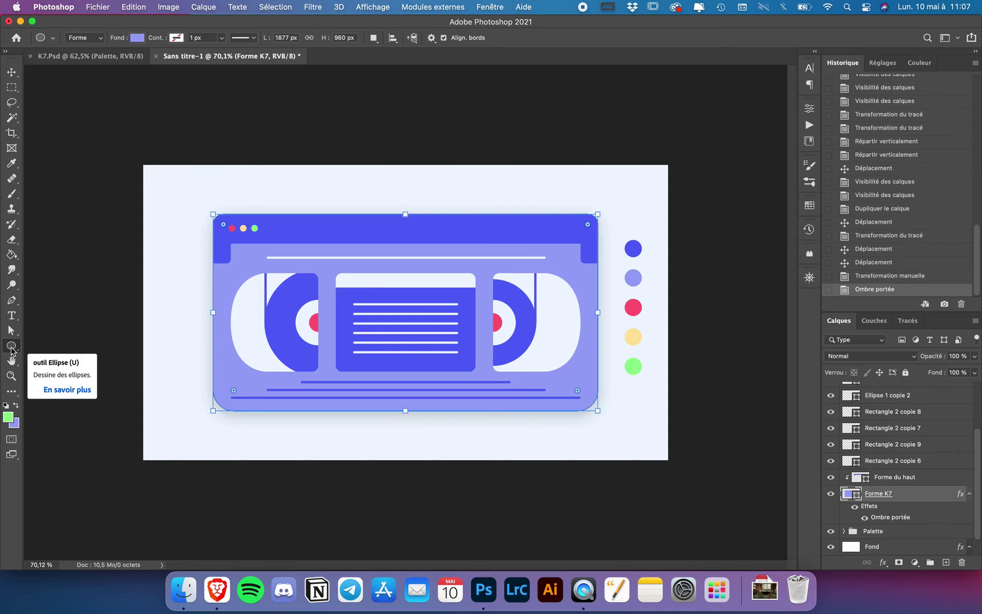
pyautogui.click(136, 39)
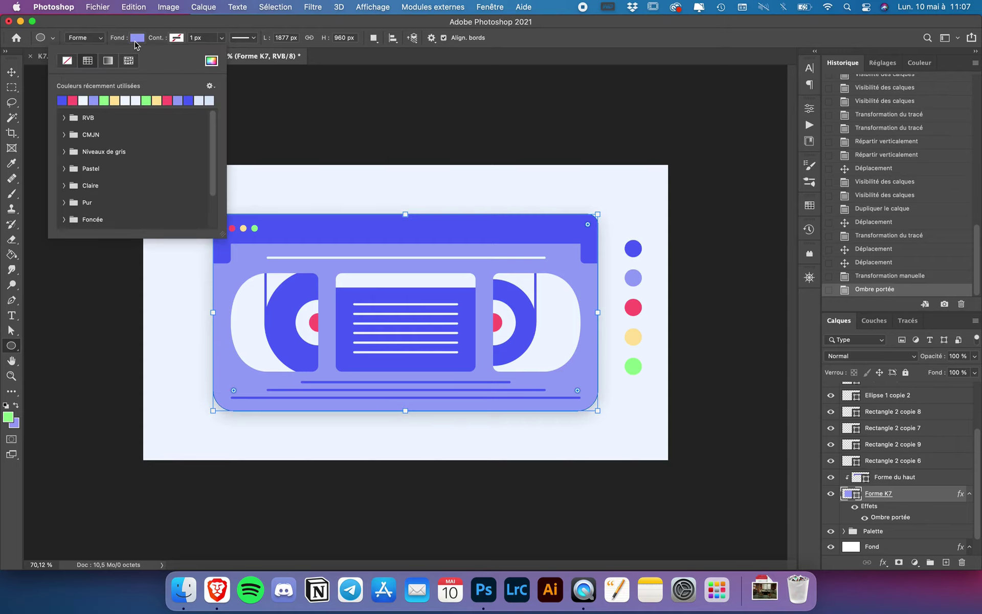
pyautogui.click(108, 62)
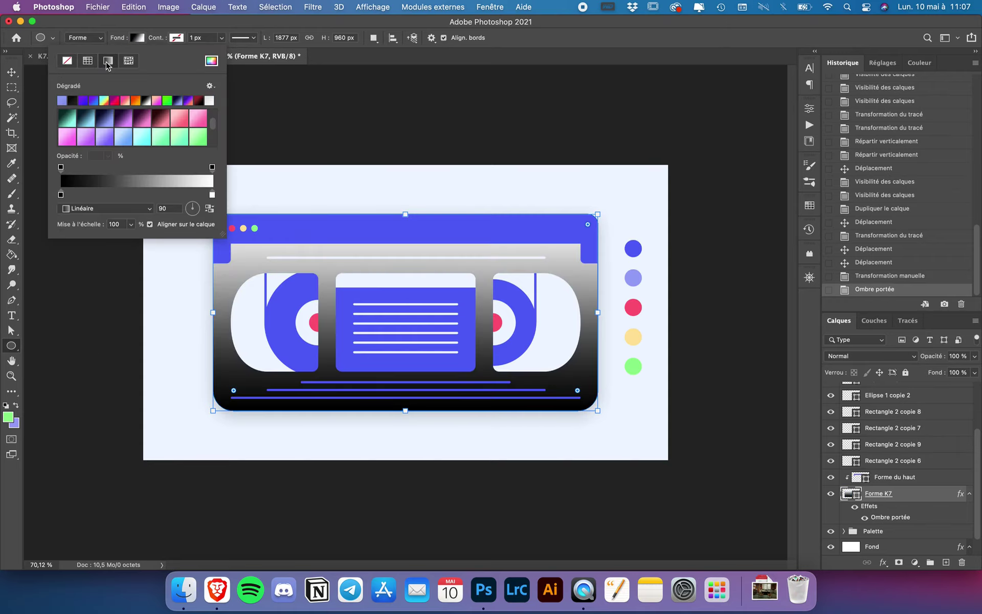
pyautogui.scroll(3, 99, 129)
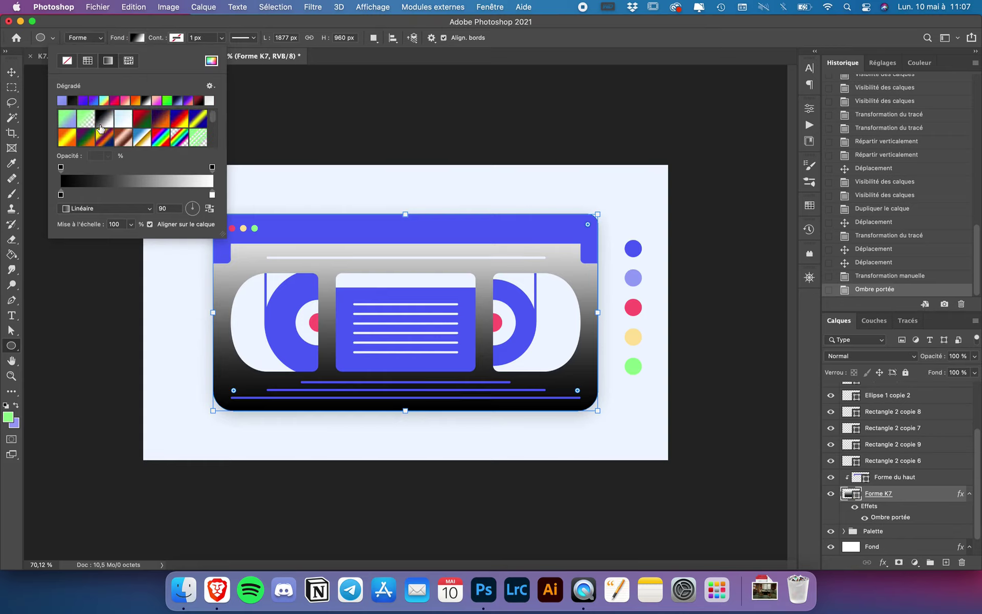
pyautogui.click(107, 122)
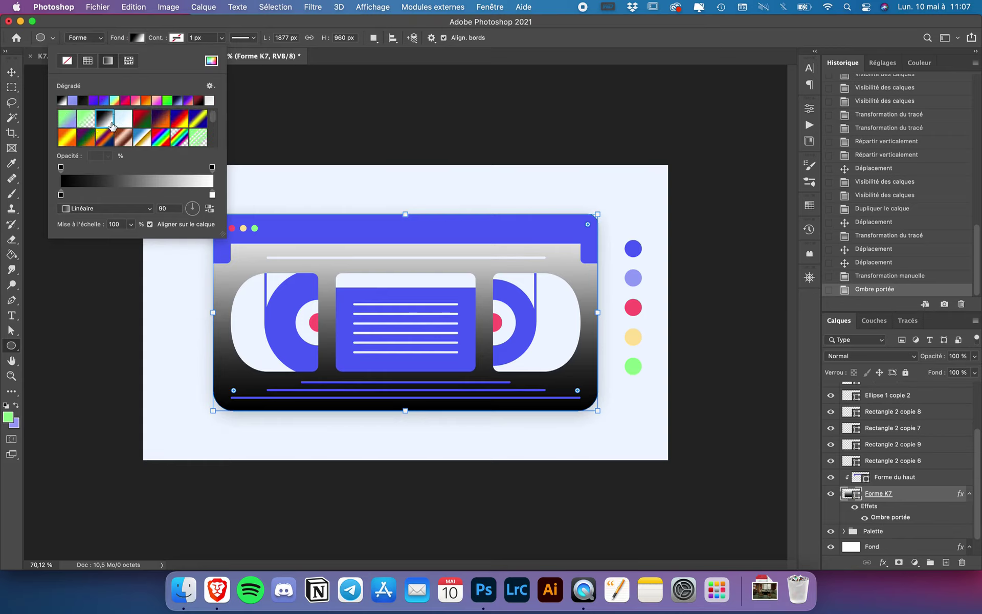
pyautogui.doubleClick(60, 195)
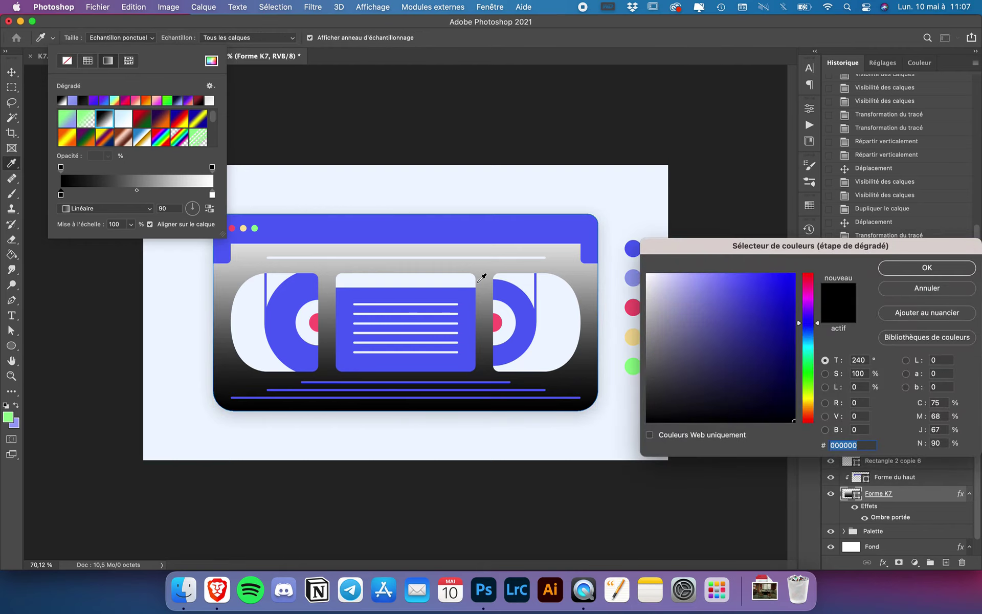
pyautogui.click(633, 278)
pyautogui.click(916, 266)
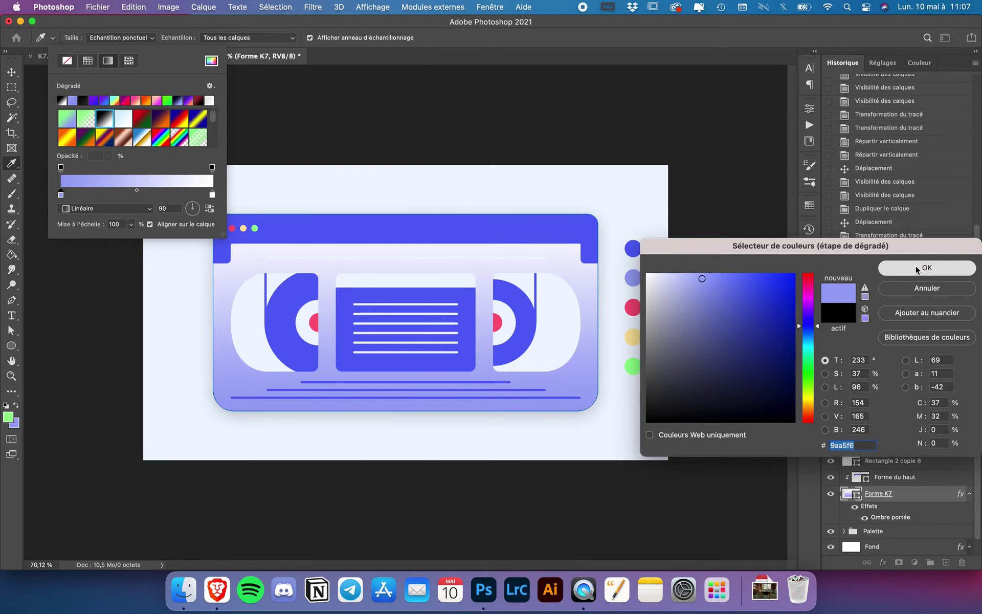
# Set the right stop to a slightly darker lavender 8d98ef and reverse the gradient.
pyautogui.doubleClick(212, 194)
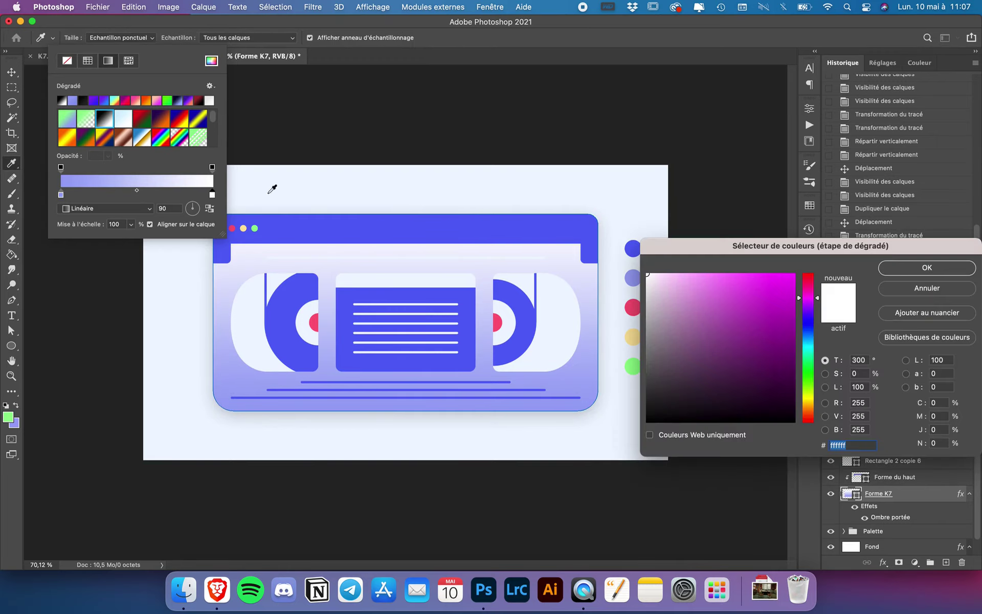
pyautogui.click(633, 278)
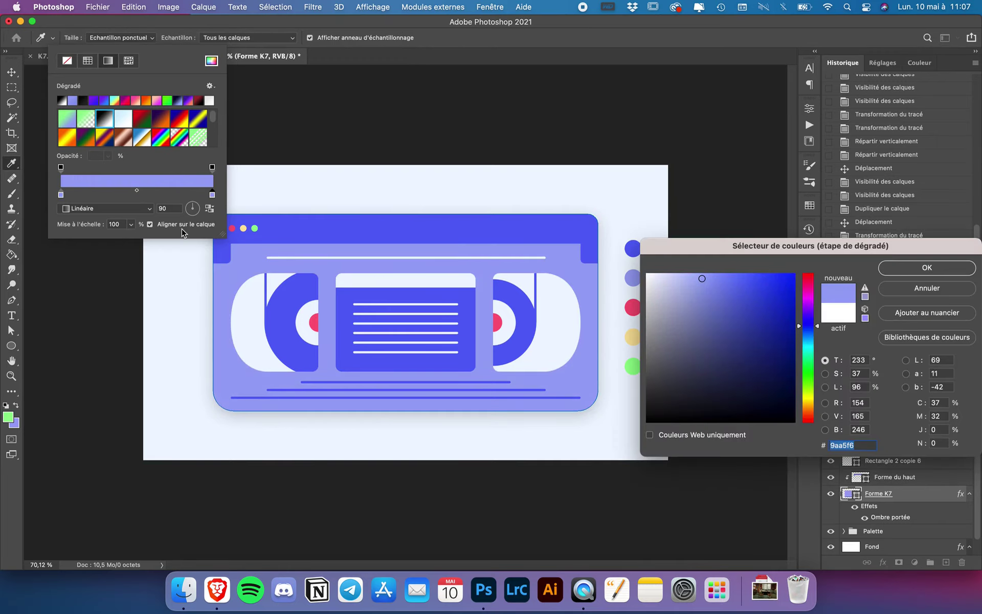
pyautogui.press('Return')
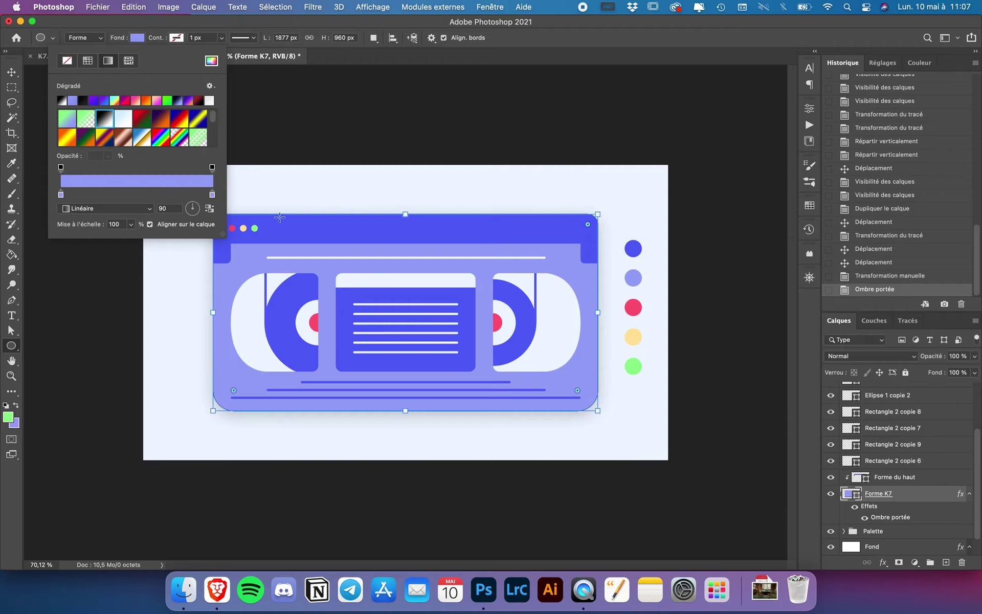
pyautogui.doubleClick(212, 195)
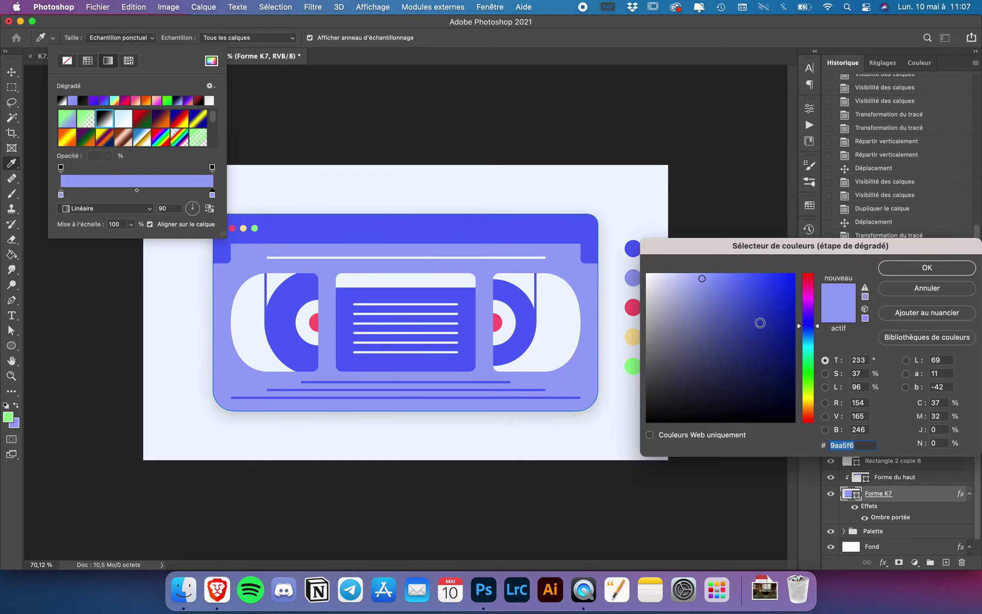
pyautogui.click(707, 283)
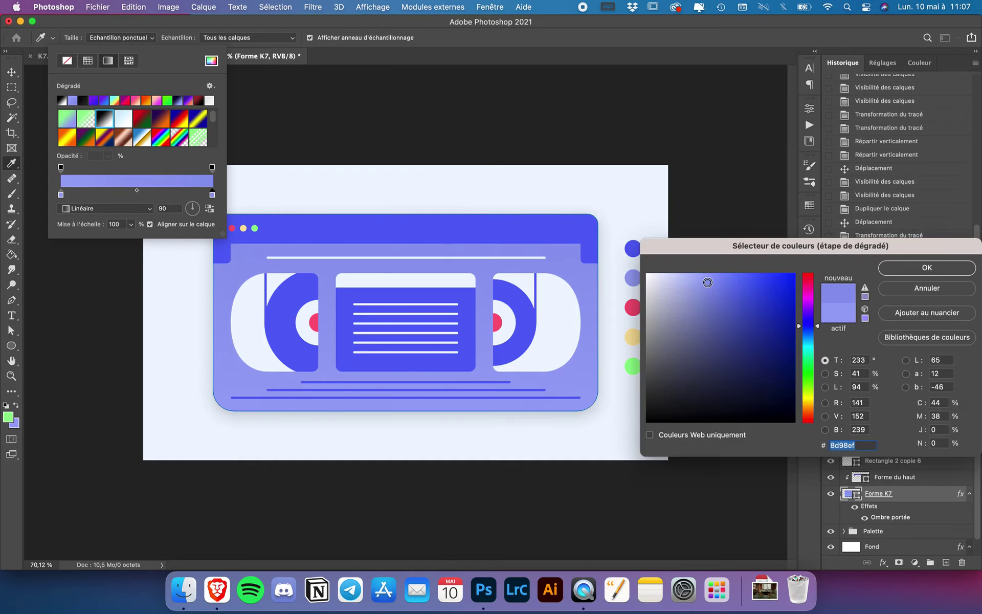
pyautogui.press('Return')
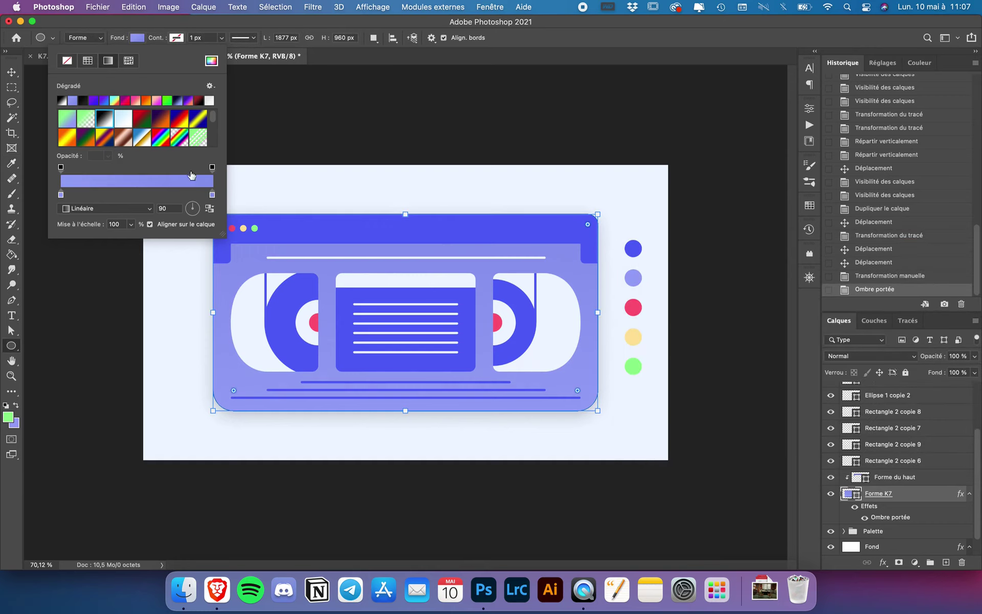
pyautogui.click(209, 209)
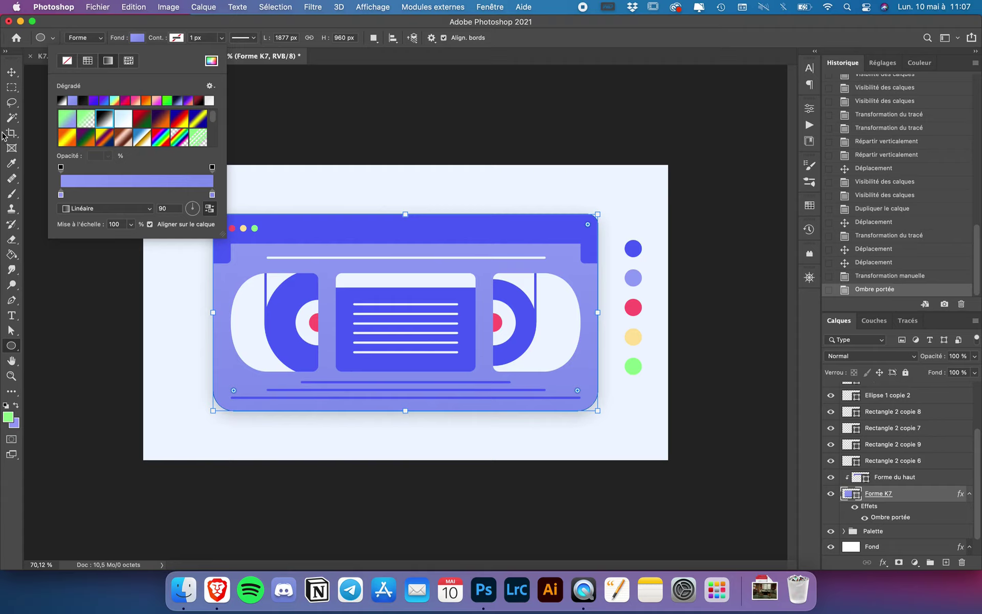
pyautogui.click(11, 72)
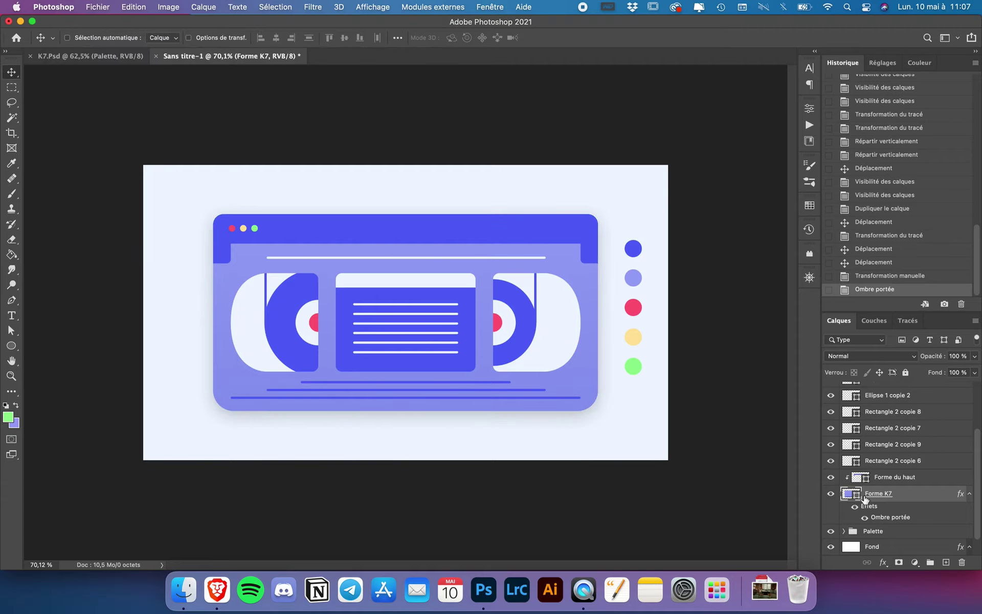
# Switch Forme du haut's fill to a gradient with the left stop sampled as dark blue 5464f7.
pyautogui.click(905, 481)
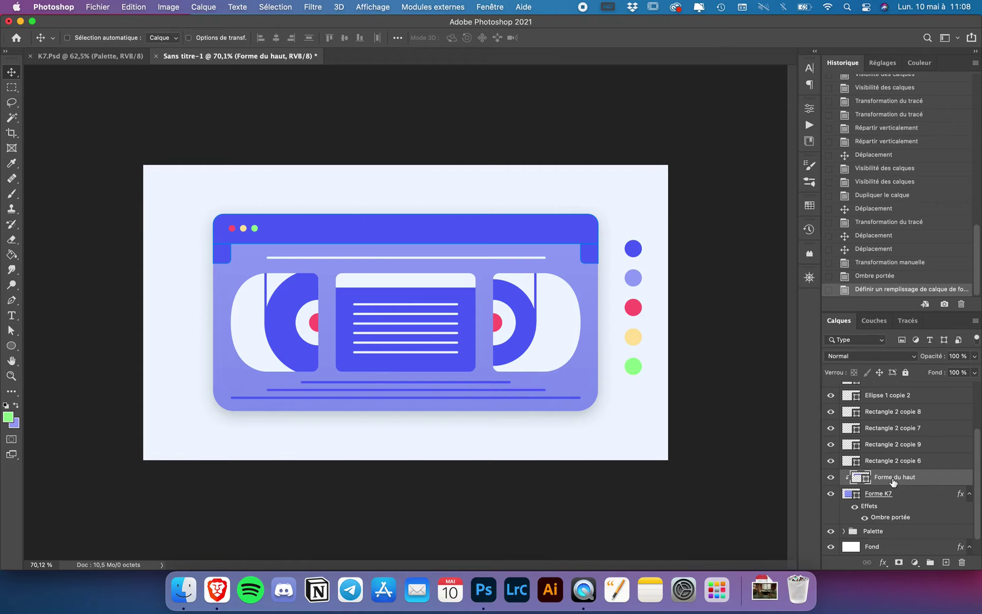
pyautogui.click(11, 346)
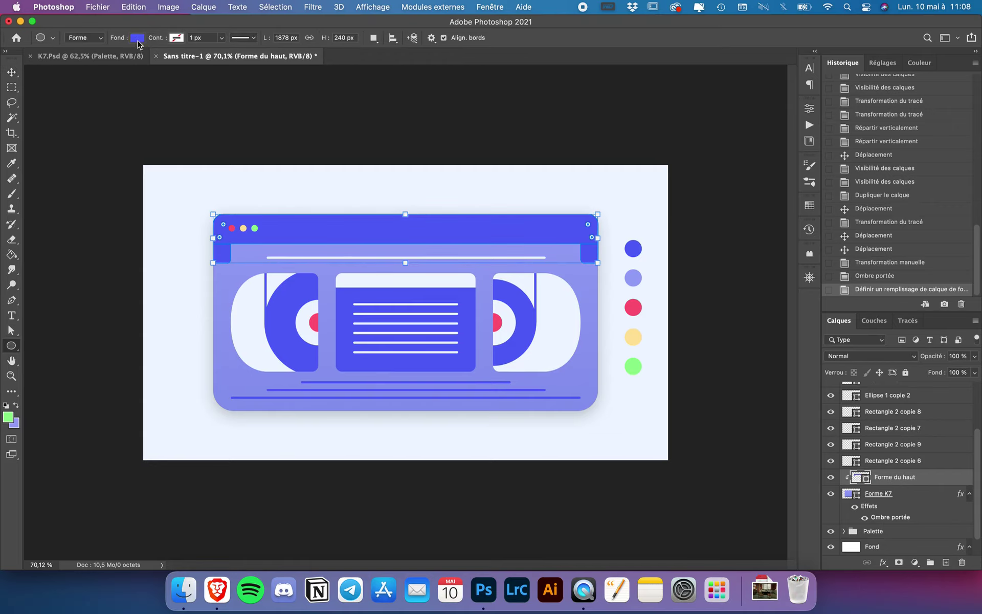
pyautogui.click(137, 39)
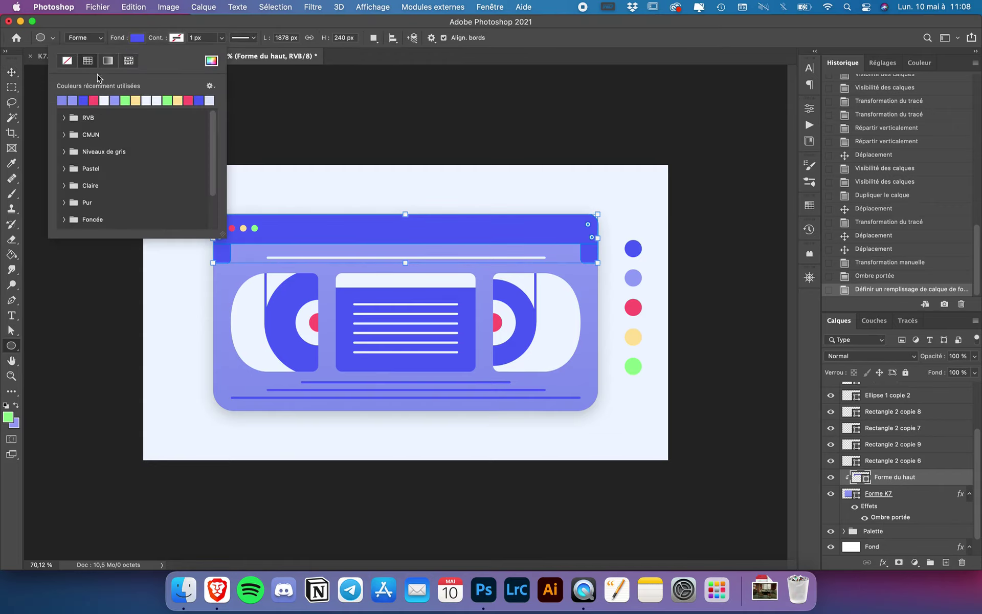
pyautogui.click(109, 61)
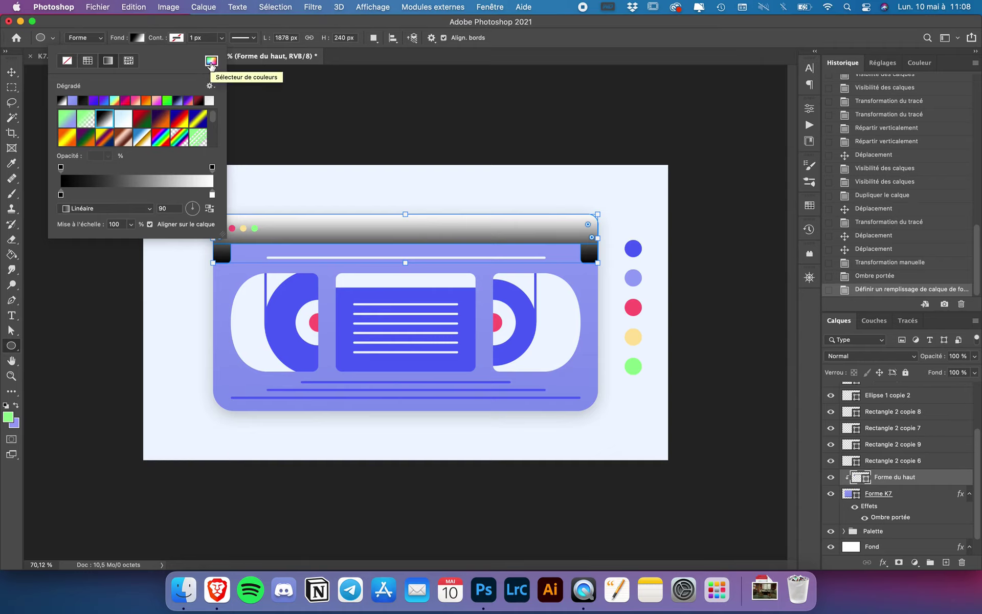
pyautogui.doubleClick(61, 195)
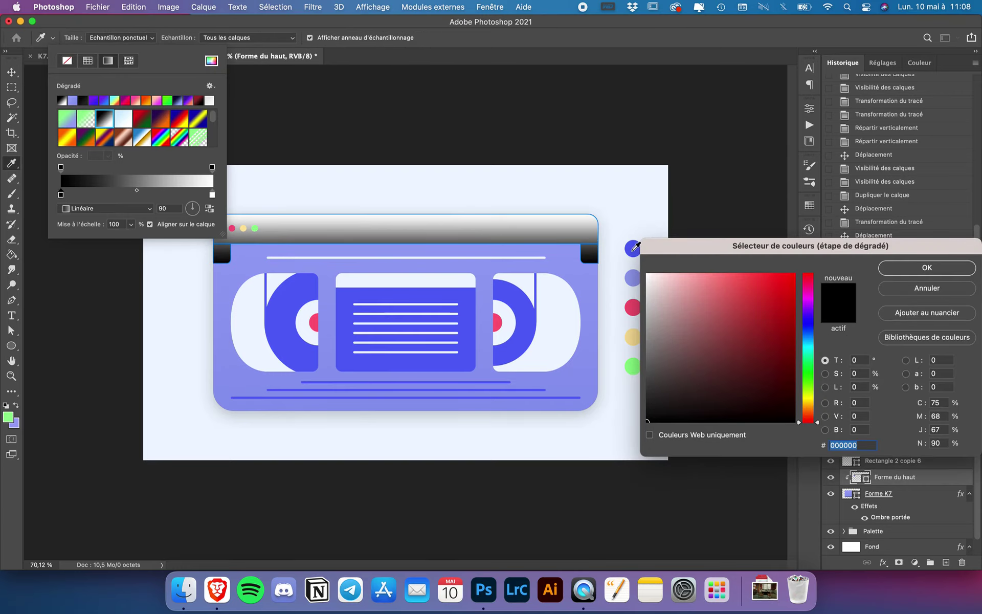
pyautogui.click(634, 249)
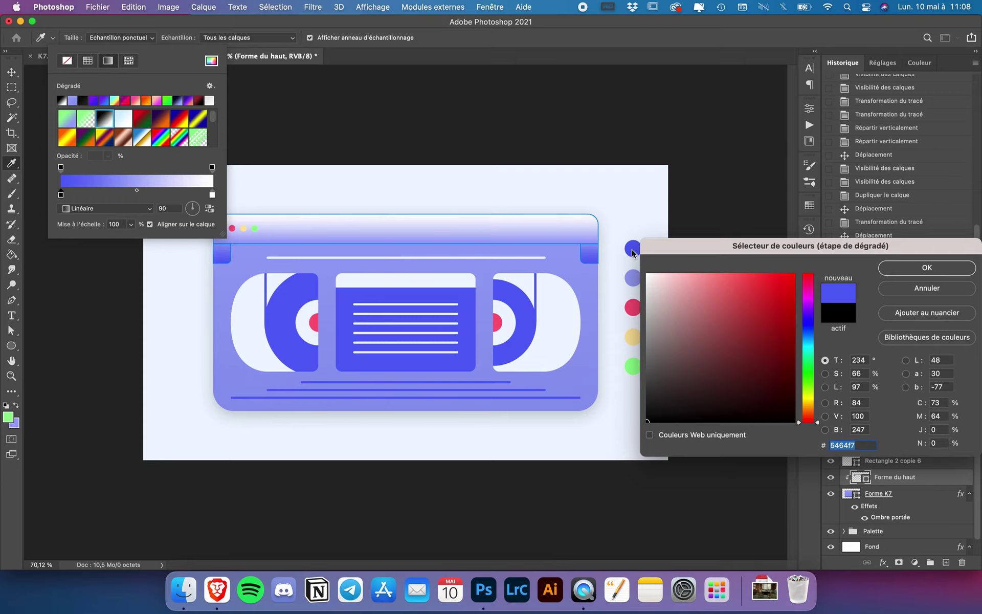
pyautogui.click(927, 268)
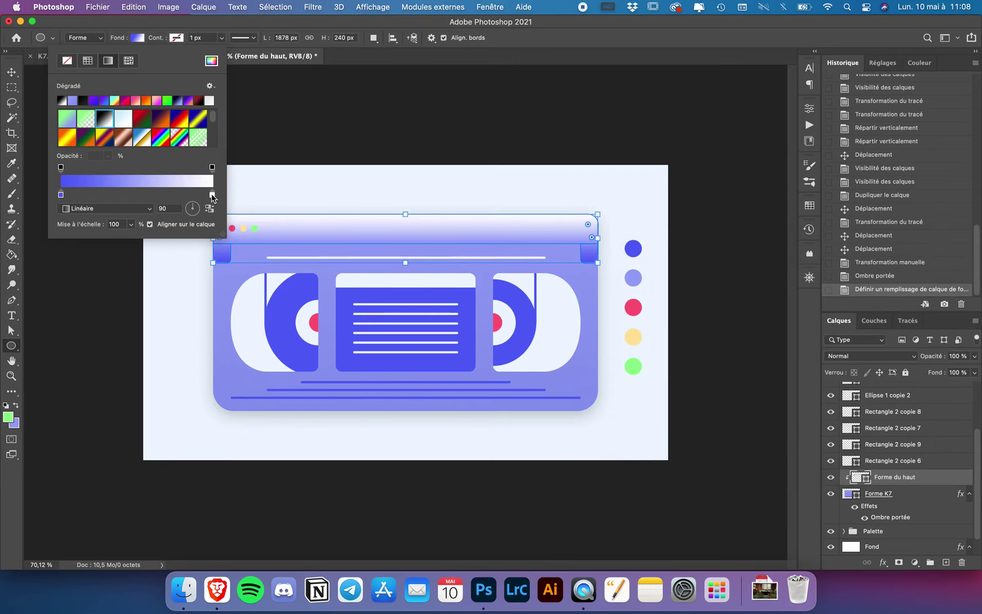
# Set the right stop to a deeper blue 4757ed and reverse the gradient.
pyautogui.doubleClick(213, 194)
pyautogui.click(633, 249)
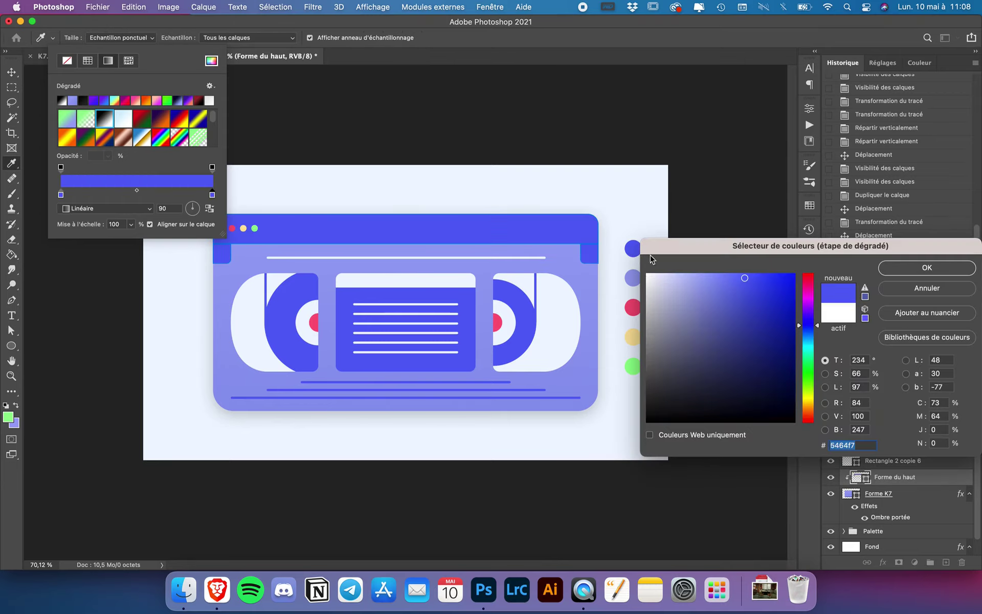
pyautogui.click(751, 283)
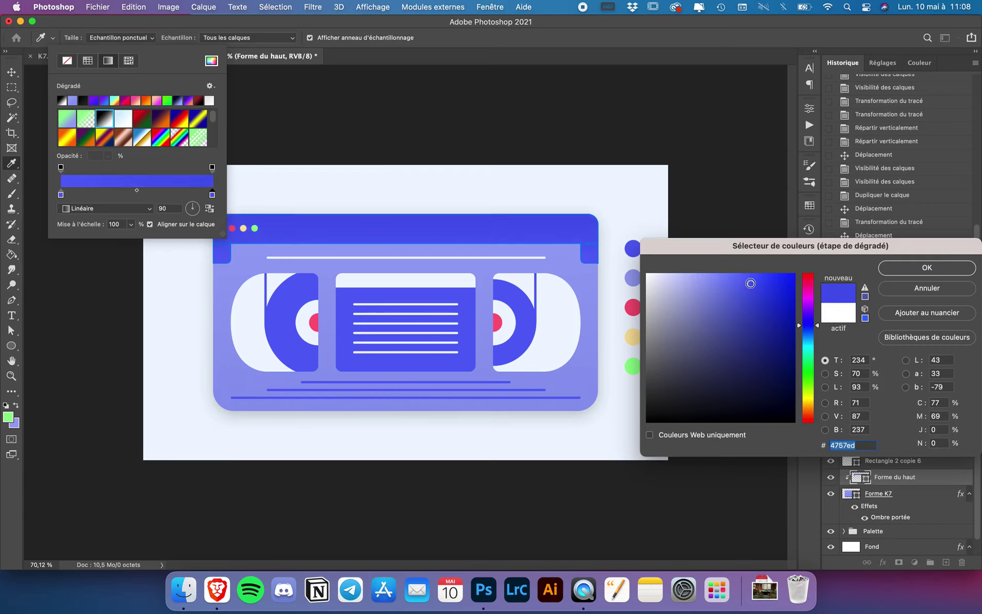
pyautogui.click(900, 268)
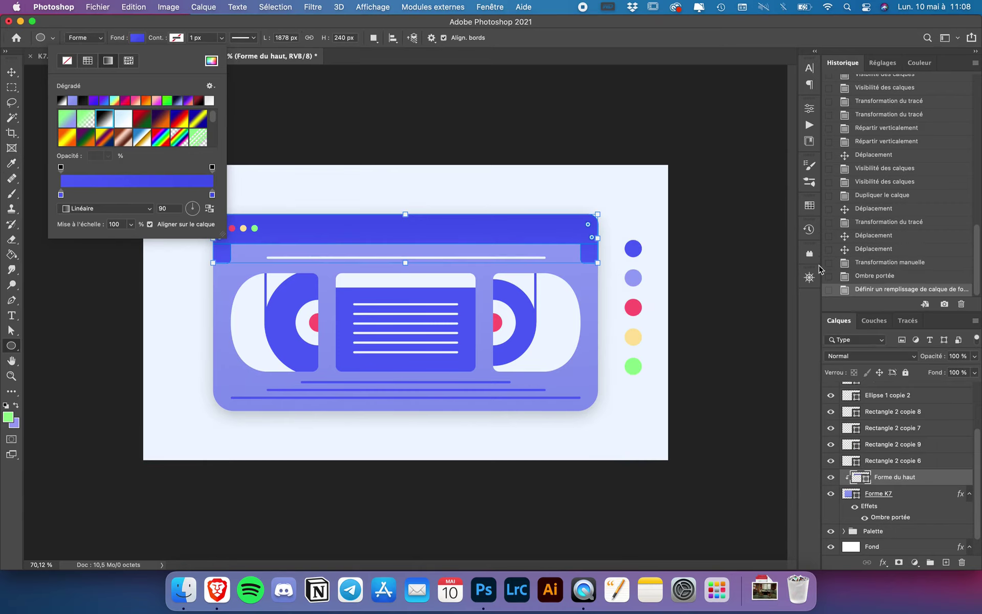
pyautogui.click(209, 209)
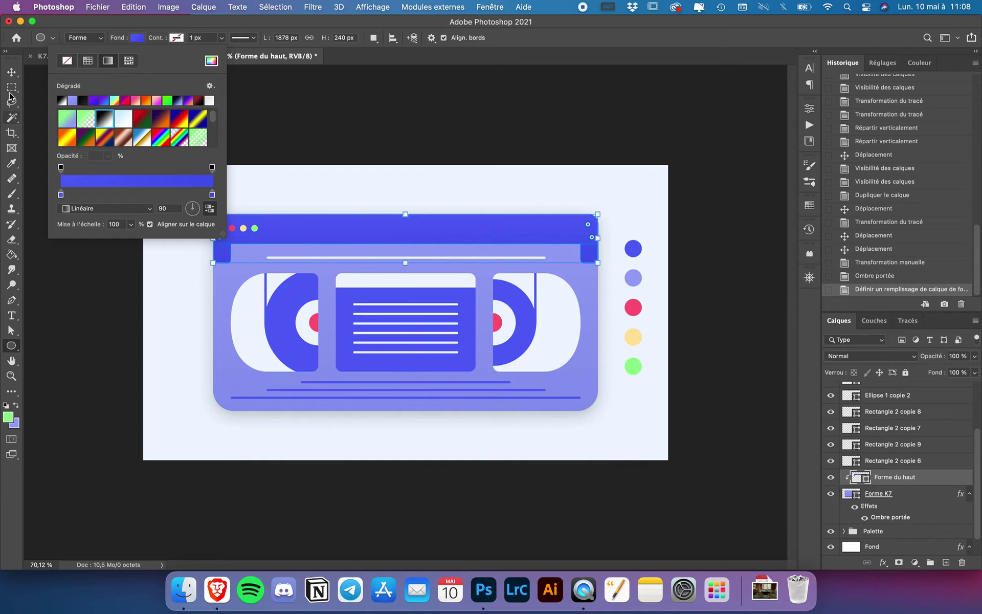
pyautogui.click(11, 72)
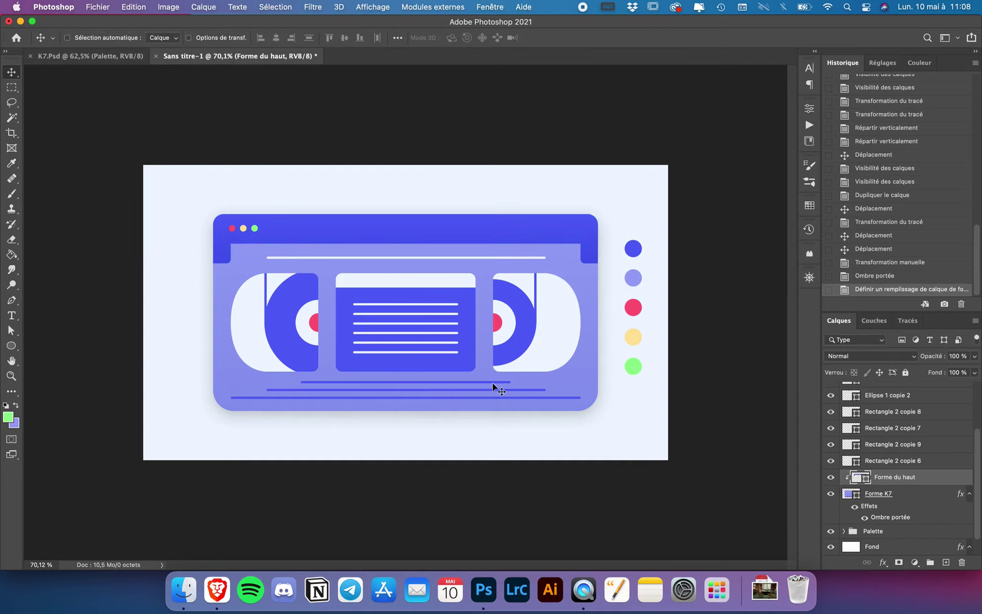
# Select the Rectangle 2 copie 6 top line layer and add a gradient overlay to it.
pyautogui.scroll(2, 906, 498)
pyautogui.click(831, 482)
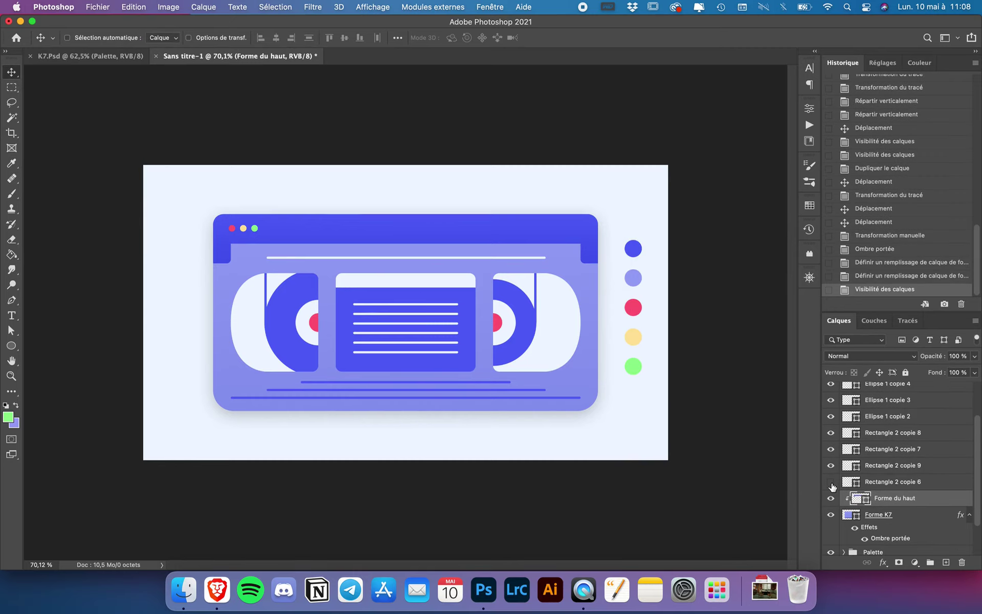
pyautogui.click(831, 482)
pyautogui.click(905, 487)
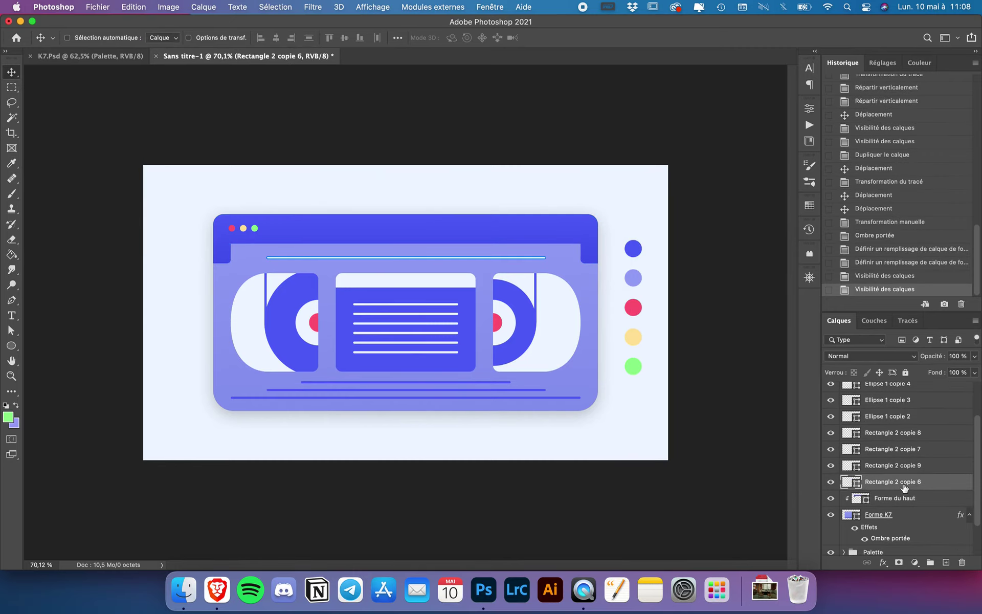
pyautogui.scroll(1, 905, 487)
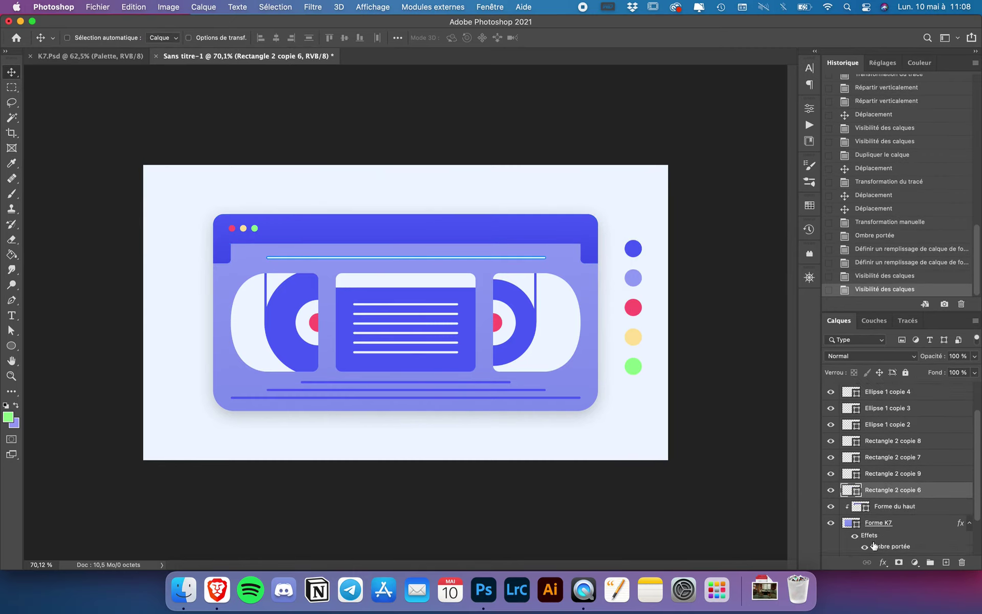
pyautogui.click(883, 562)
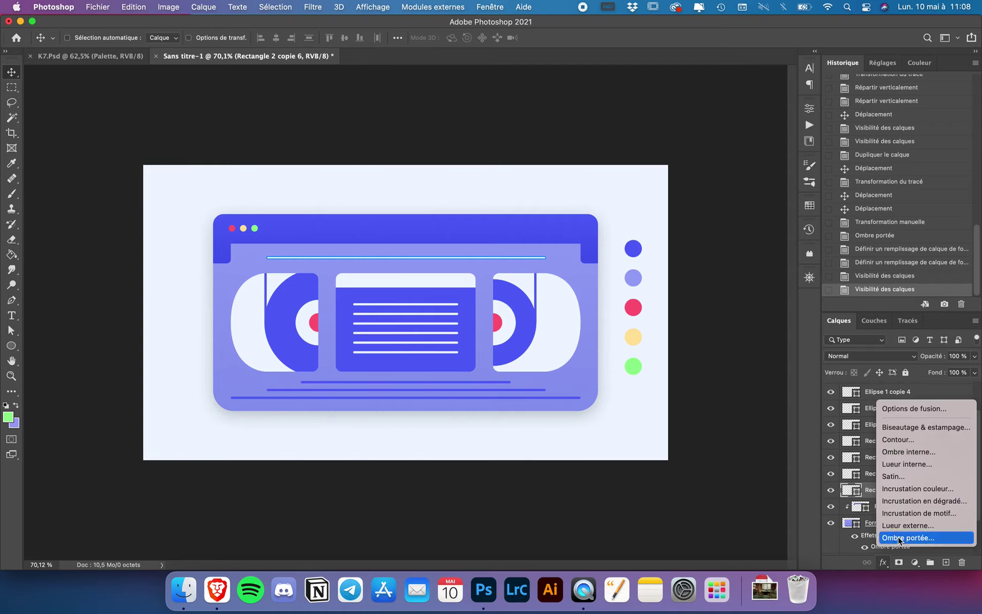
pyautogui.click(931, 502)
pyautogui.moveTo(564, 228); pyautogui.dragTo(656, 228)
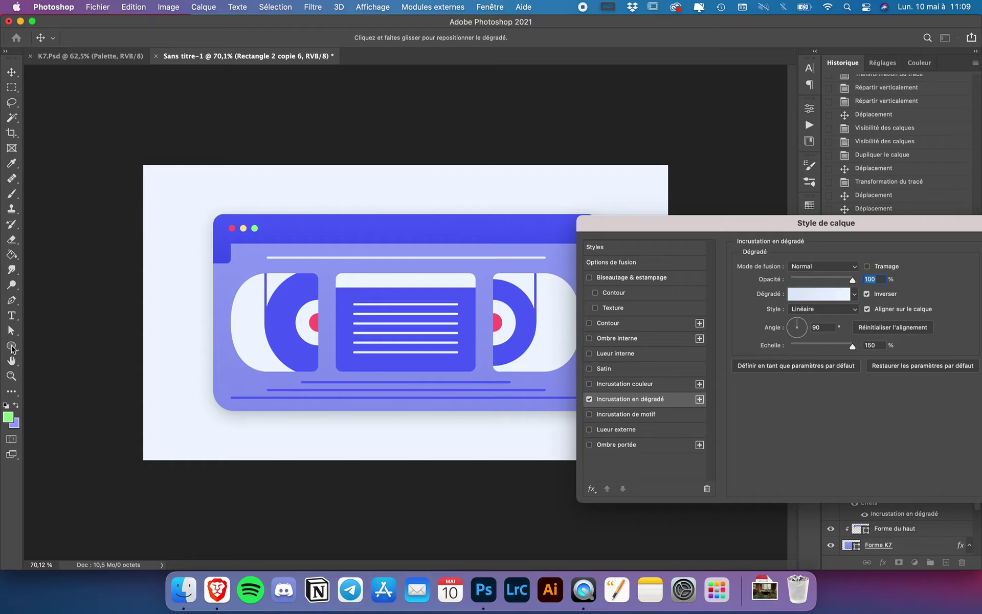
# Set the overlay gradient's end stop to the canvas background colour #eef5ff.
pyautogui.click(823, 301)
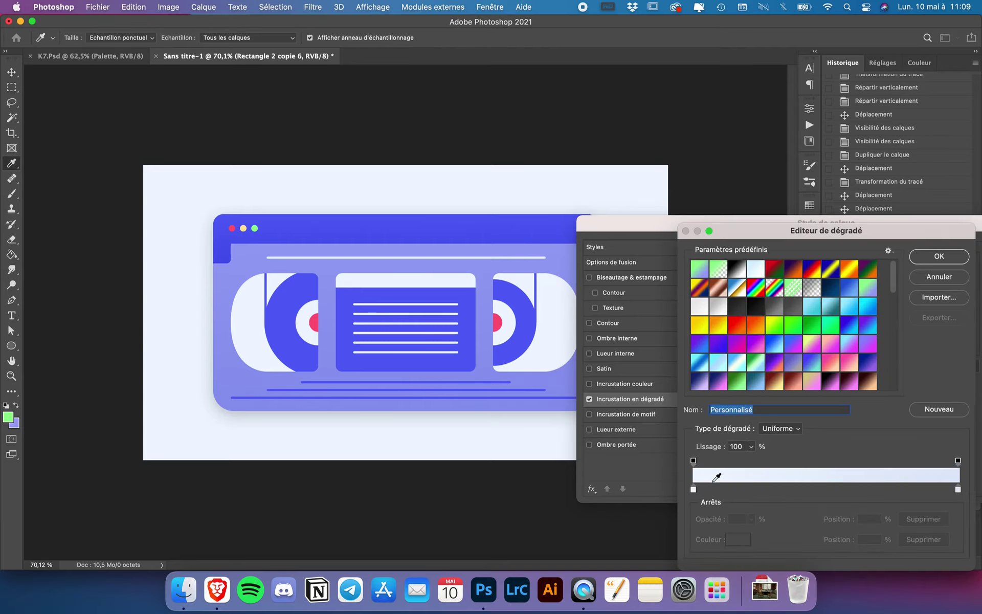
pyautogui.click(694, 490)
pyautogui.doubleClick(694, 489)
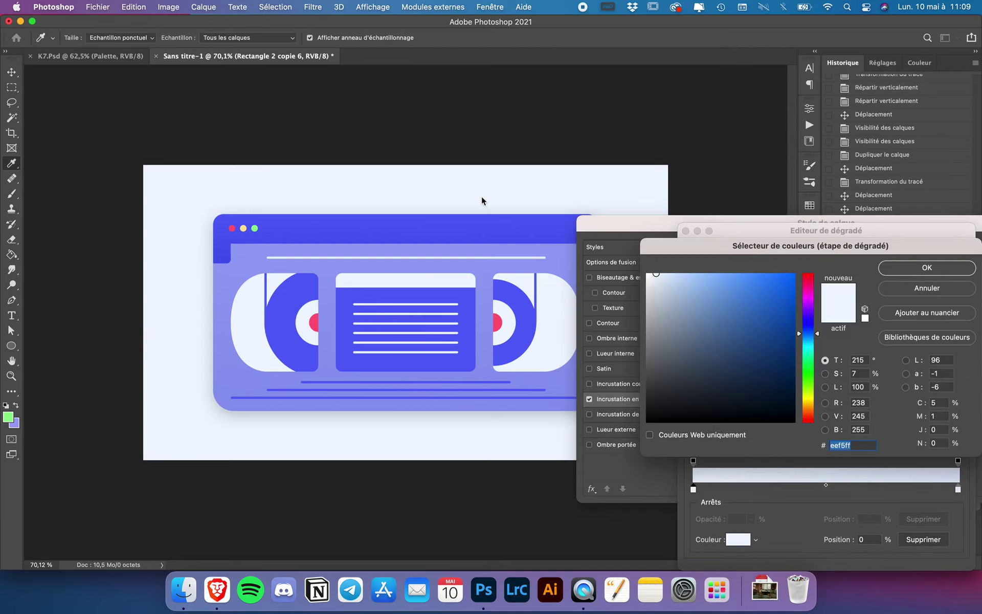
pyautogui.press('Return')
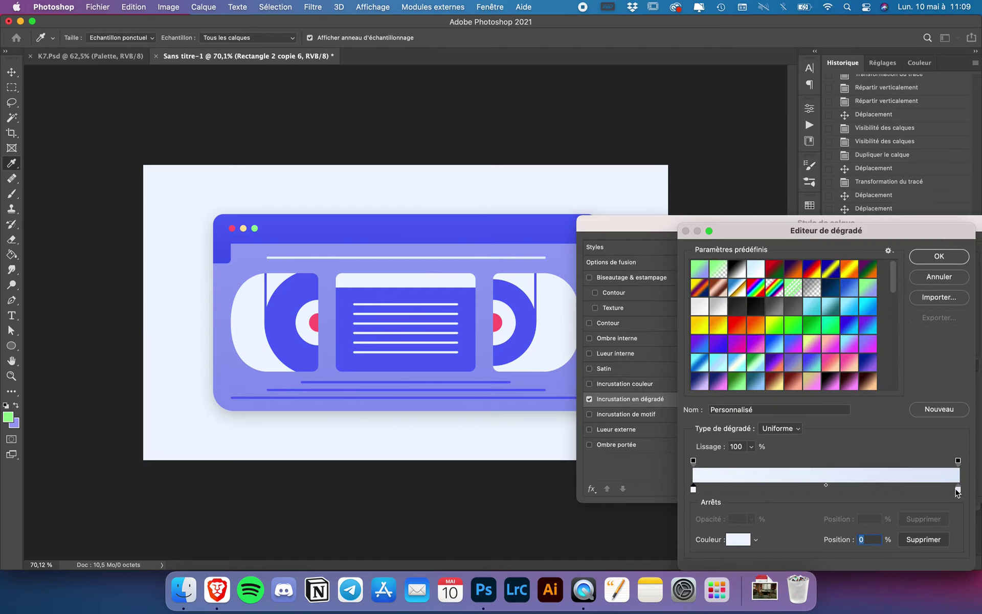
pyautogui.doubleClick(958, 490)
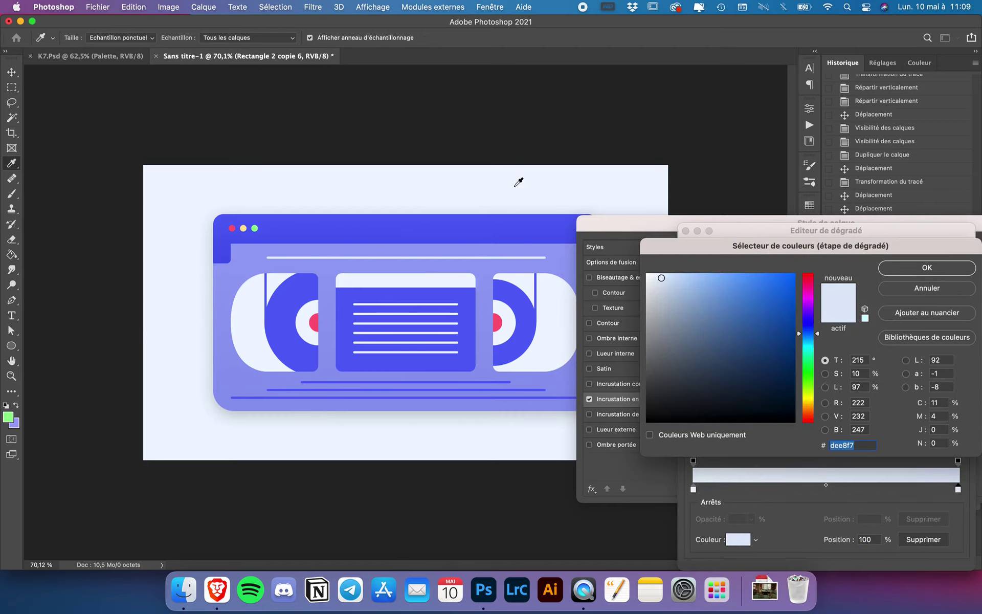
pyautogui.click(518, 182)
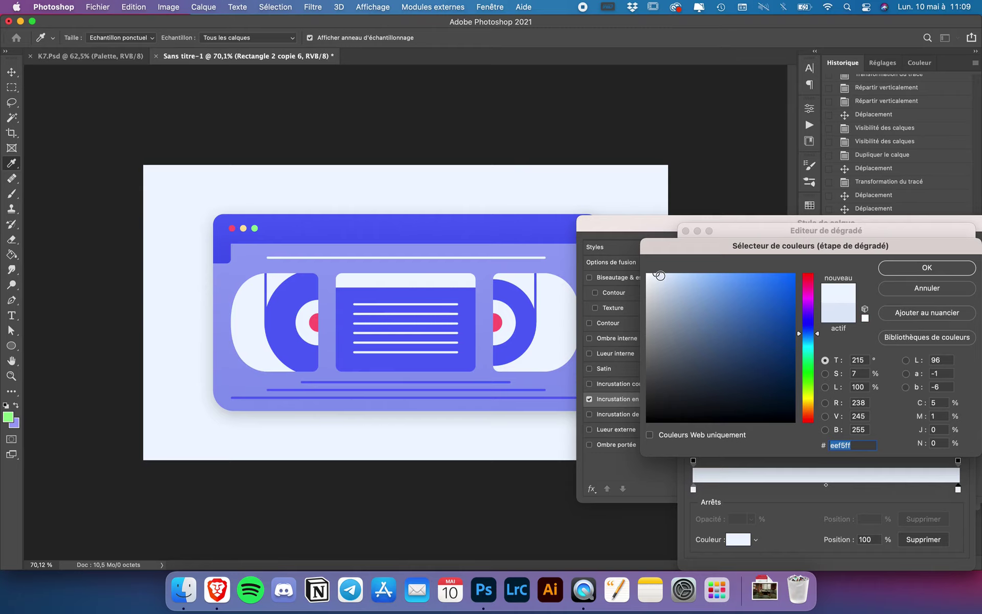
pyautogui.press('Return')
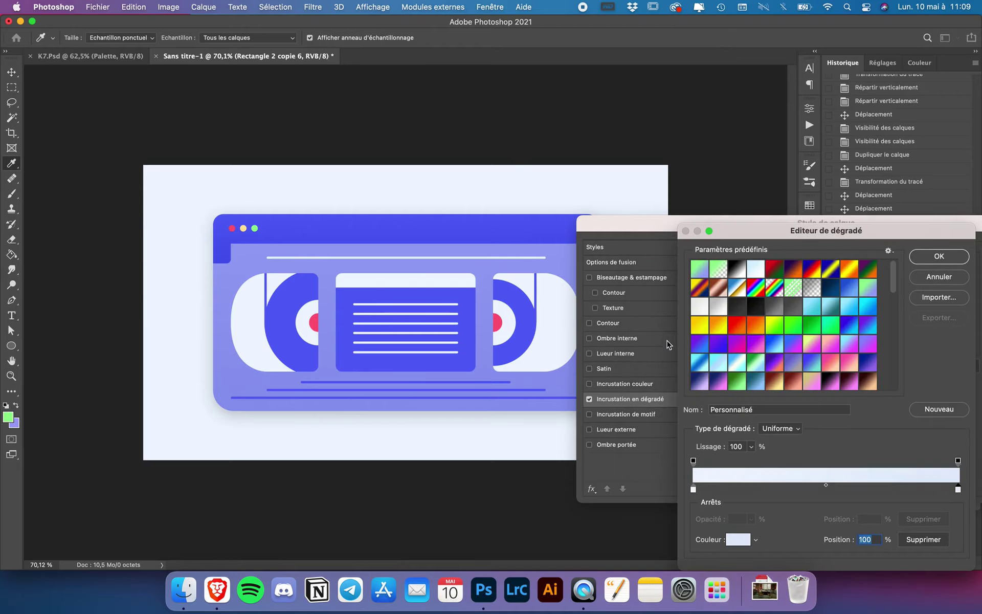
pyautogui.press('Return')
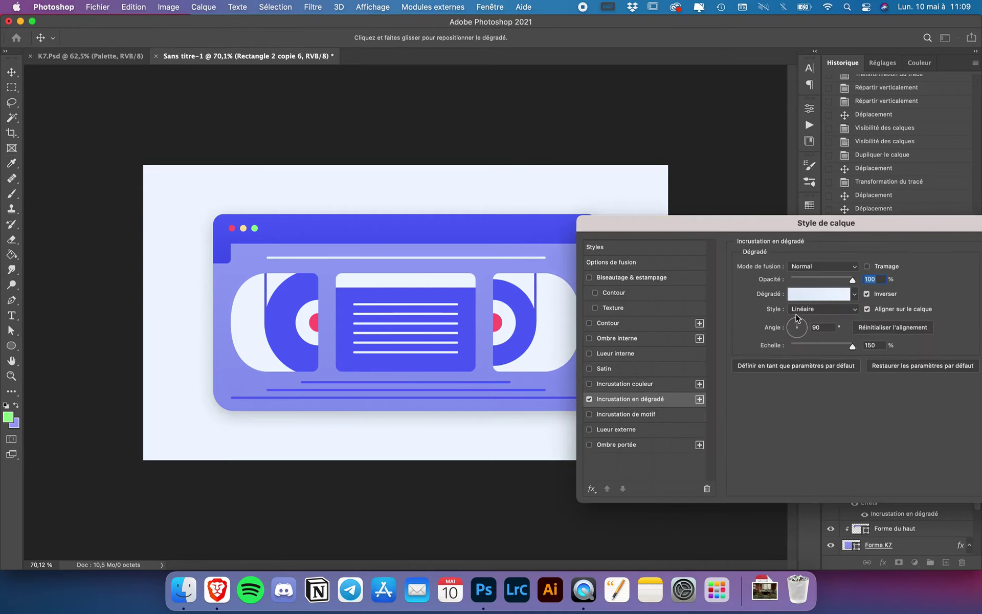
# Compare both gradient directions and keep the overlay reversed.
pyautogui.click(867, 294)
pyautogui.click(866, 294)
pyautogui.click(866, 295)
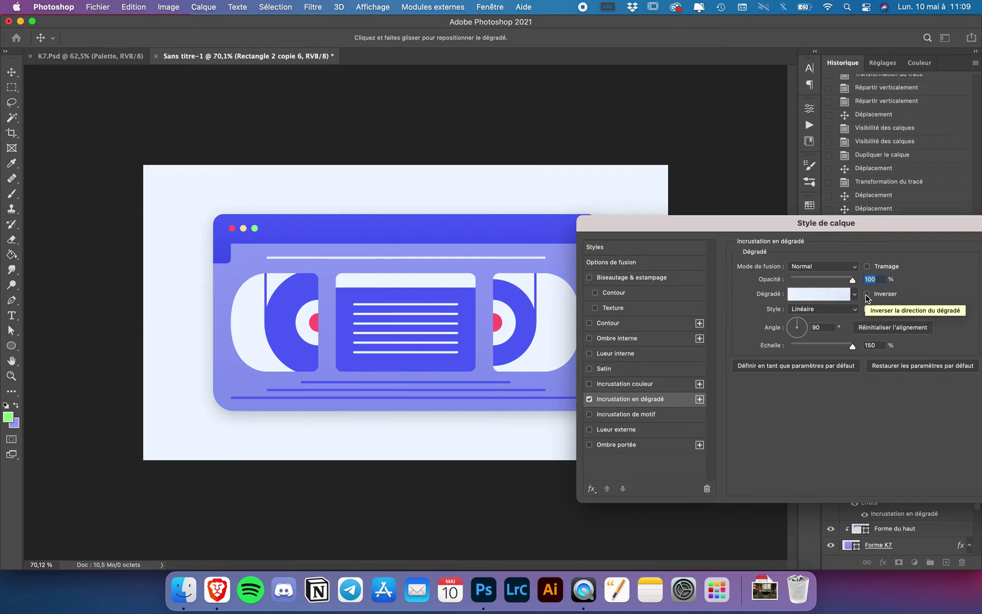
pyautogui.click(866, 295)
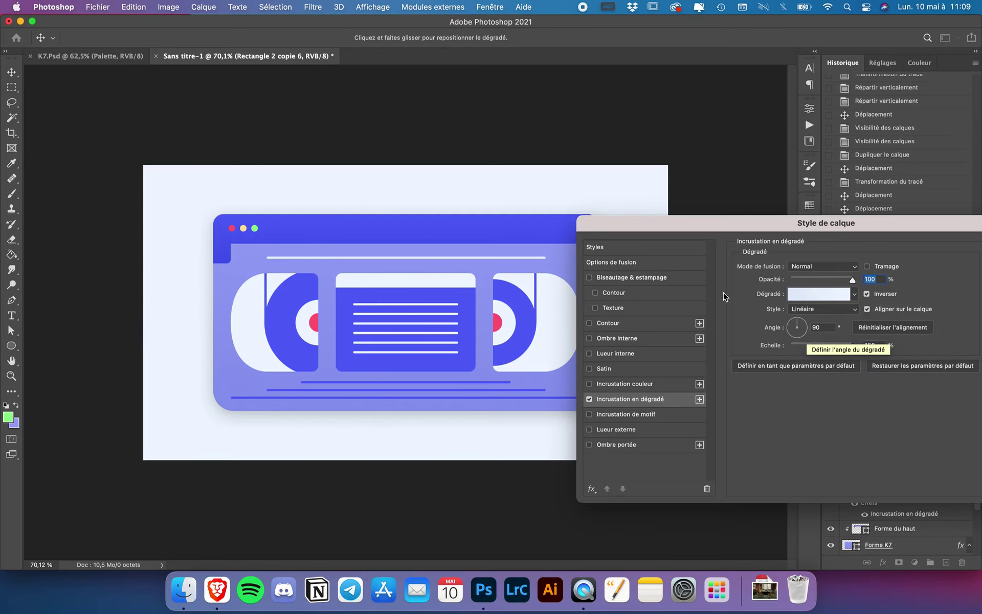
# Reopen the top line's gradient overlay settings, leaving the gradient reversed after comparing directions.
pyautogui.press('Return')
pyautogui.scroll(5, 446, 243)
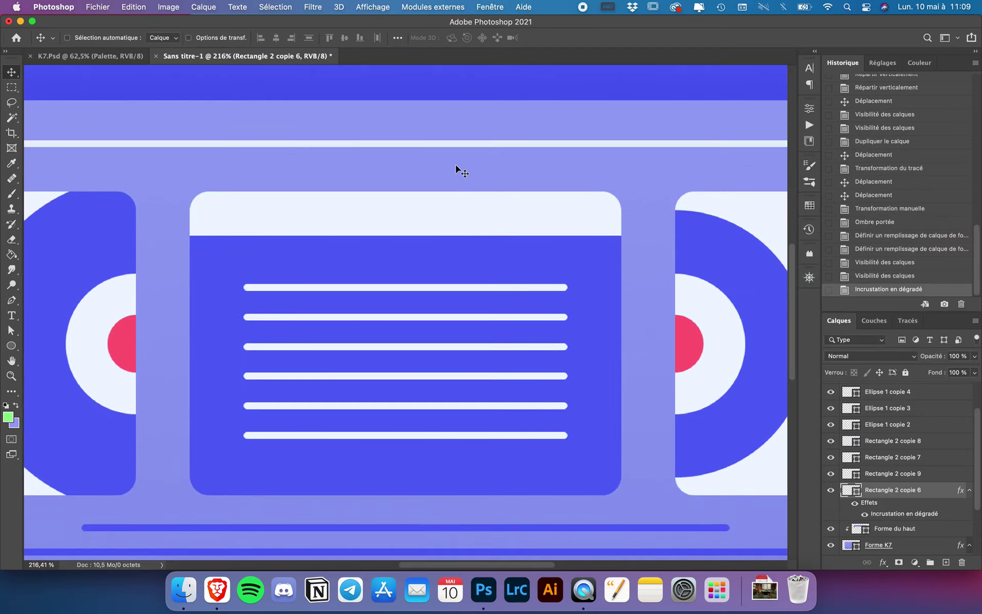
pyautogui.scroll(2, 456, 169)
pyautogui.scroll(3, 456, 169)
pyautogui.scroll(1, 456, 168)
pyautogui.scroll(1, 456, 169)
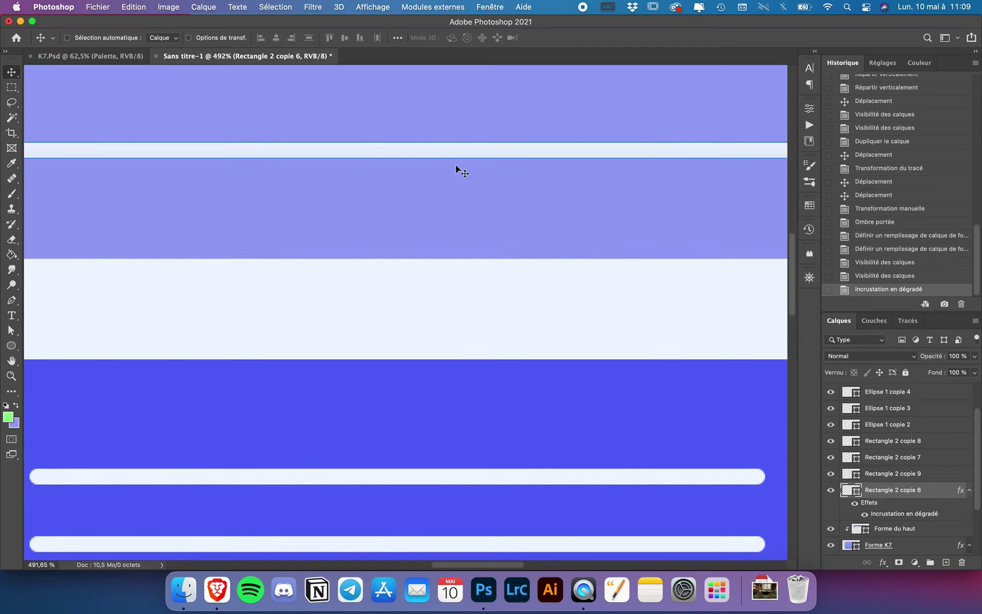
pyautogui.doubleClick(893, 514)
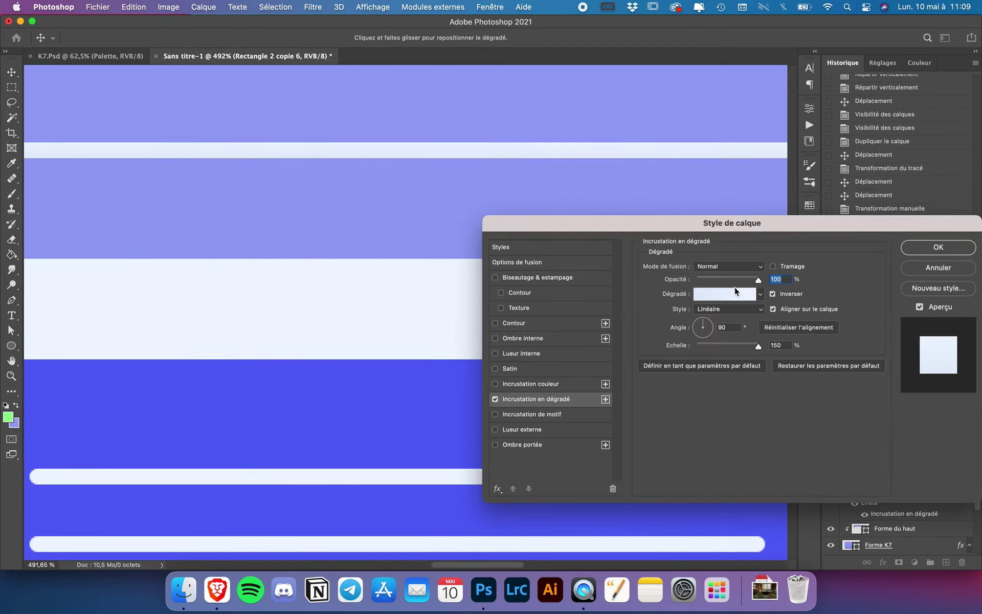
pyautogui.click(774, 295)
pyautogui.click(774, 295)
pyautogui.click(773, 295)
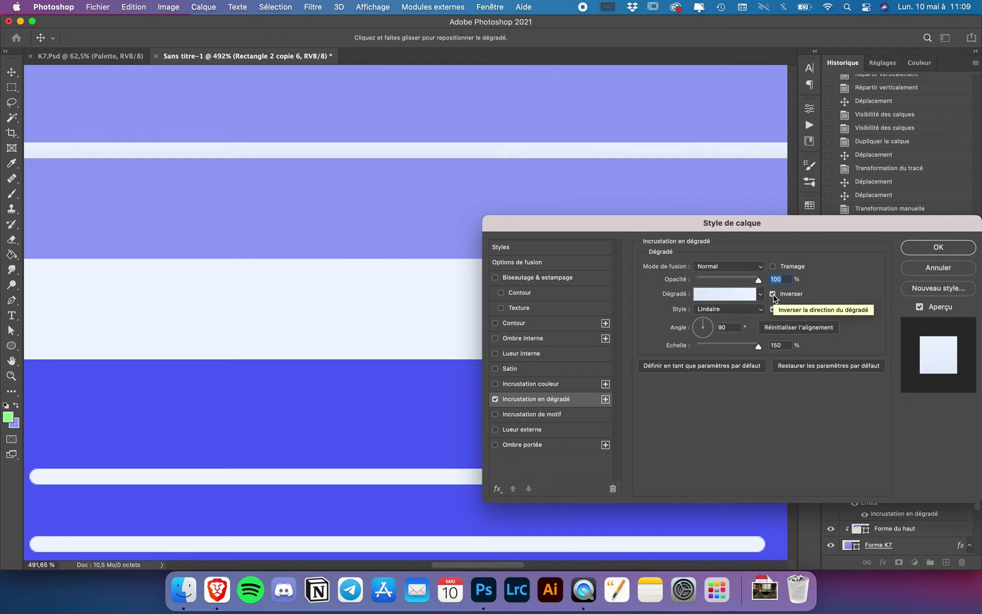
# Set the gradient overlay scale to 100% and commit the layer style.
pyautogui.moveTo(759, 345); pyautogui.dragTo(732, 347)
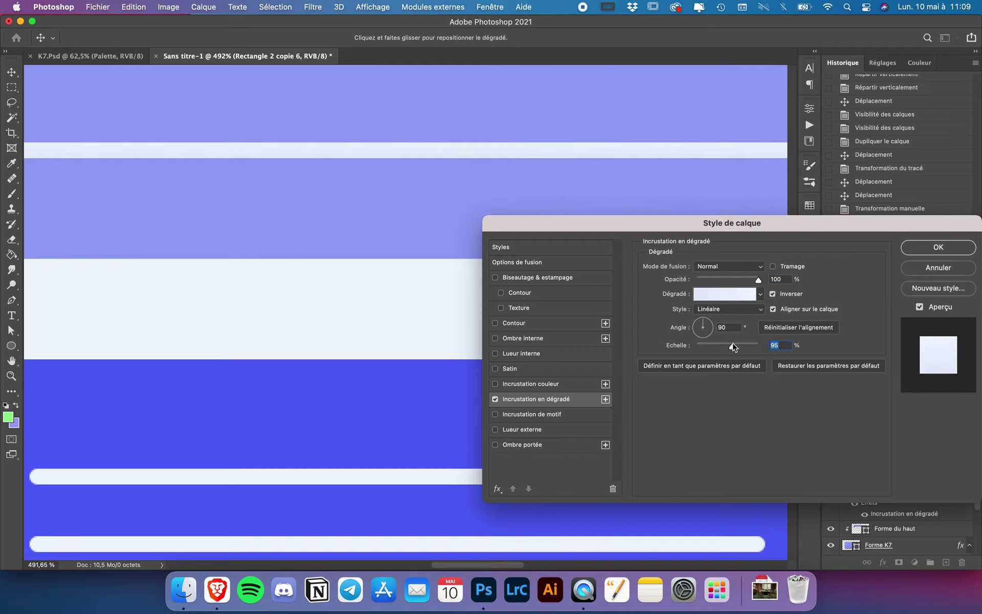
pyautogui.write('100')
pyautogui.click(495, 399)
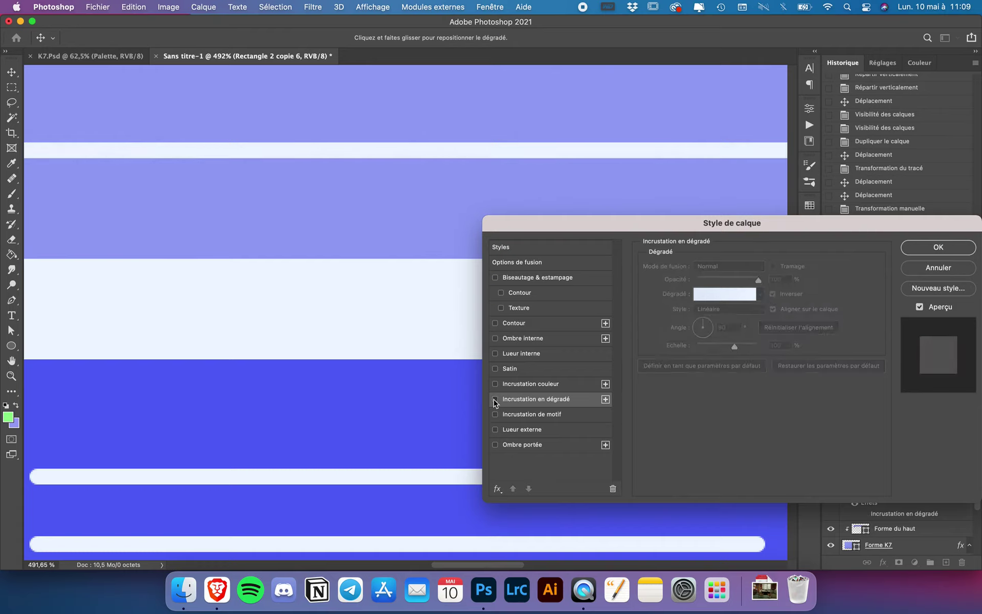
pyautogui.click(495, 400)
pyautogui.click(936, 248)
pyautogui.scroll(-2, 554, 295)
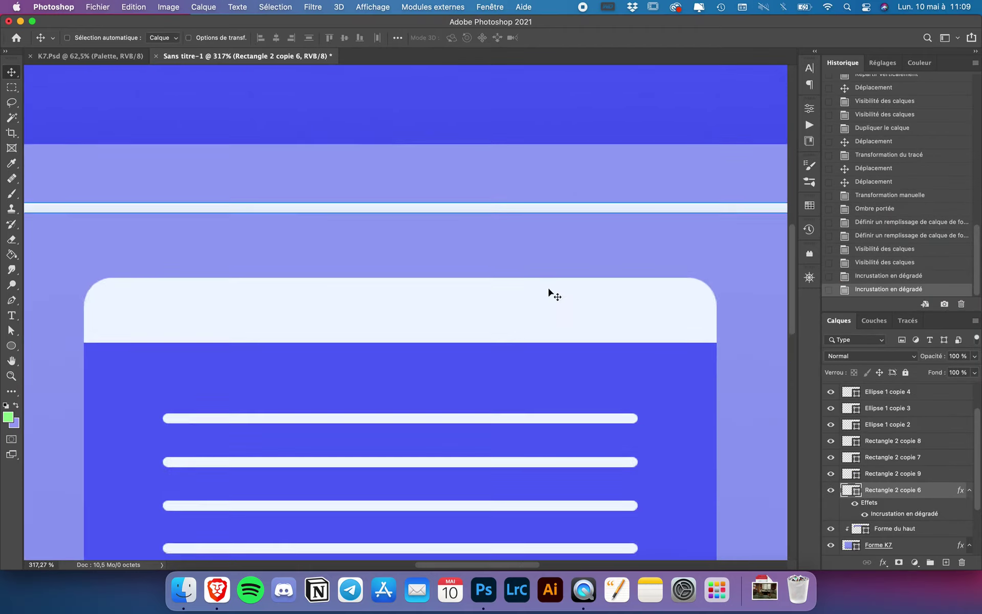
pyautogui.scroll(-2, 555, 295)
pyautogui.scroll(-2, 550, 293)
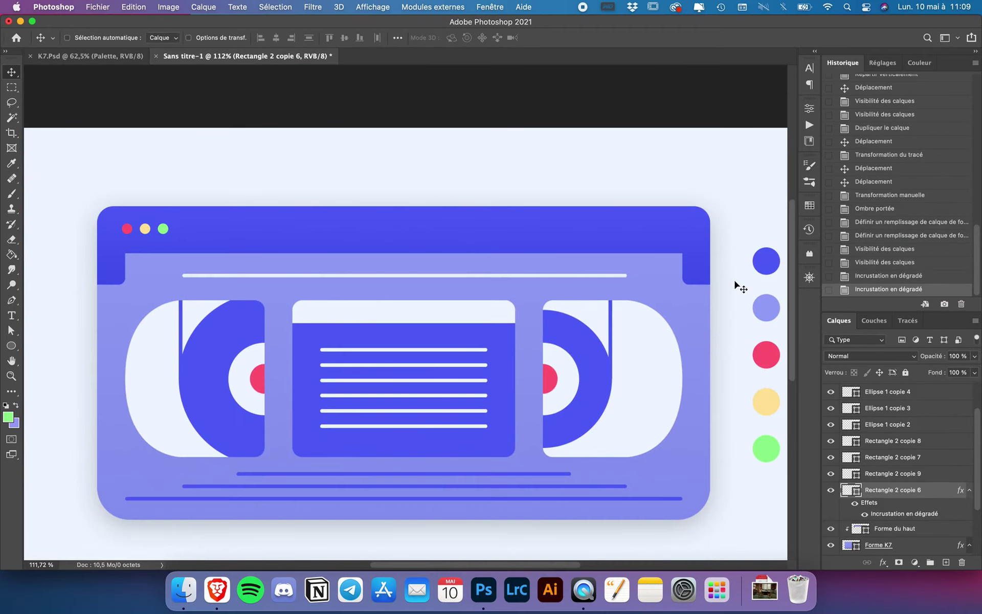
# Copy the layer style from the Rectangle 2 copie 6 top line.
pyautogui.rightClick(915, 496)
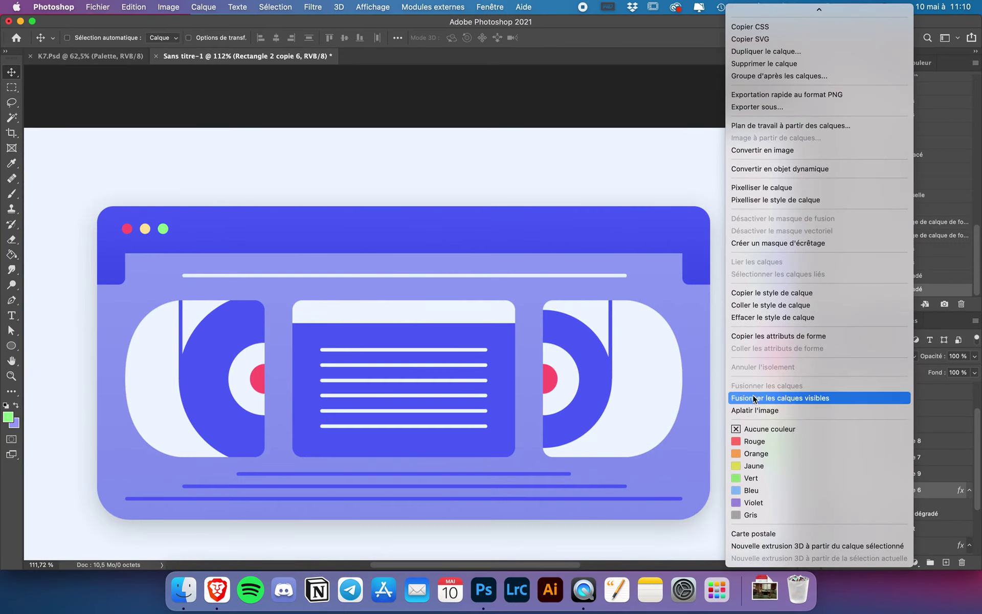
pyautogui.click(752, 293)
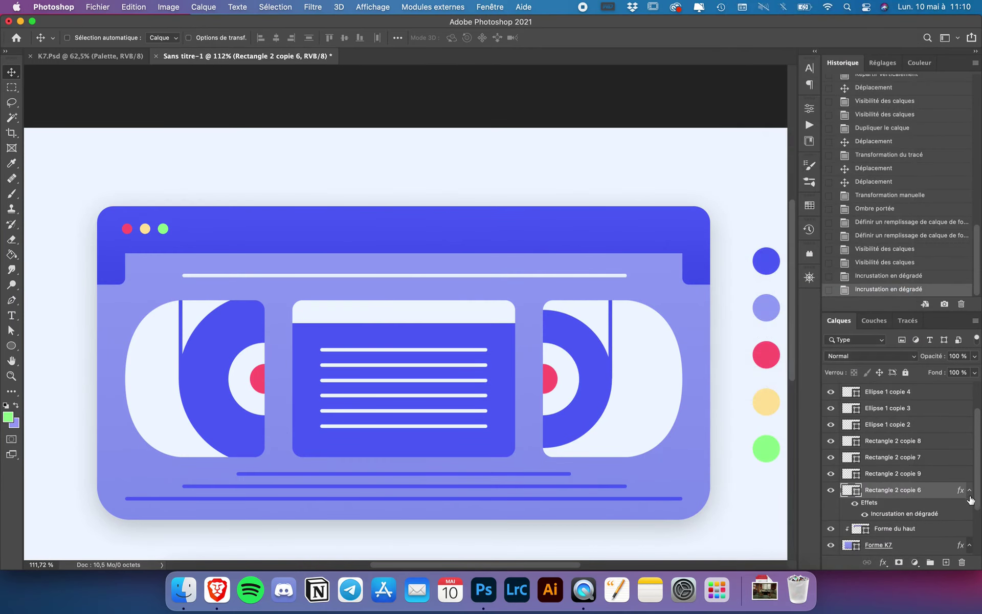
pyautogui.scroll(1, 885, 466)
pyautogui.scroll(1, 885, 464)
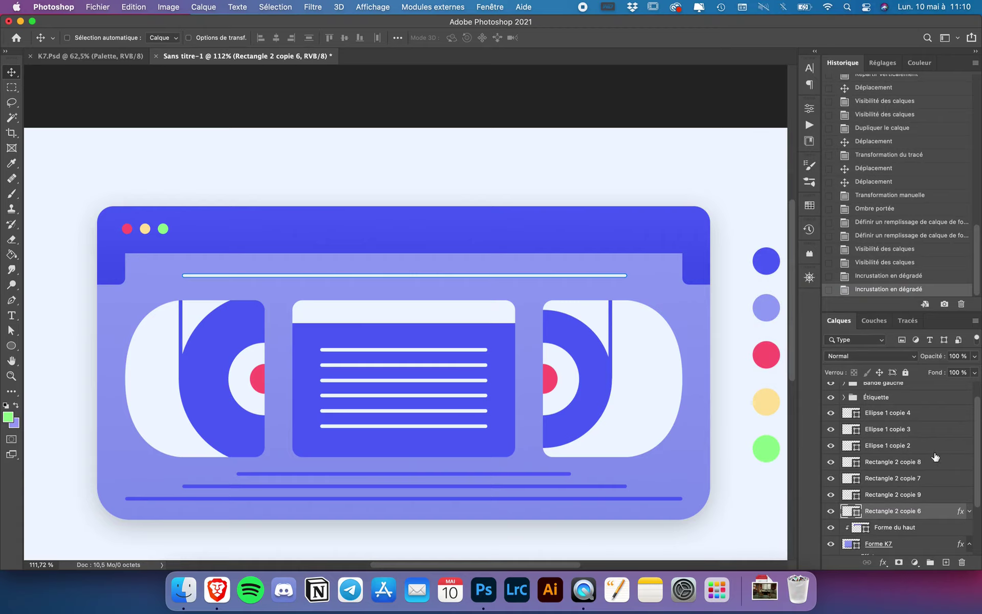
pyautogui.scroll(1, 911, 440)
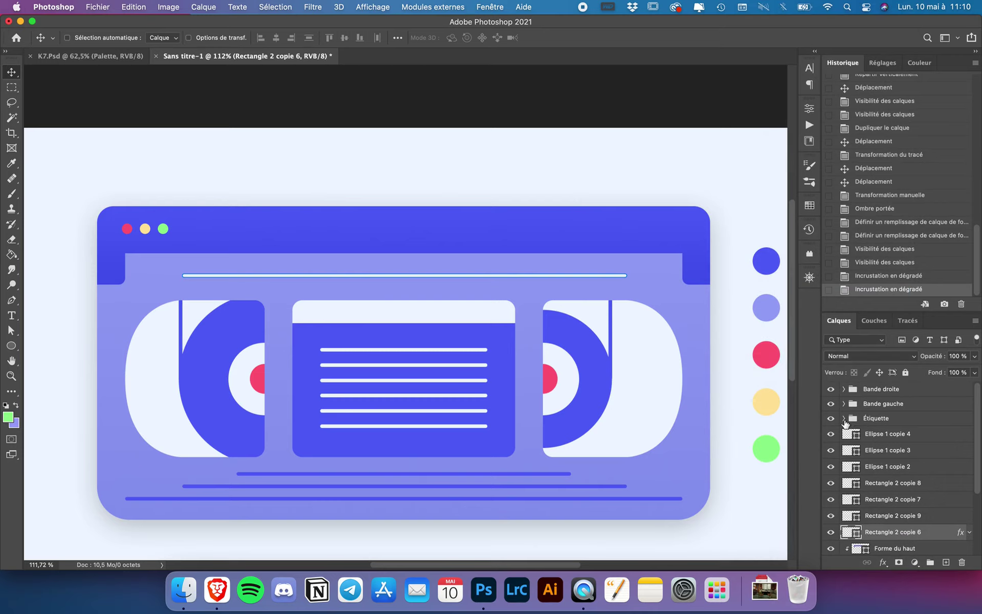
# Paste the style onto the Étiquette group layers, Rectangle 2 copie 5 through Rectangle 1.
pyautogui.click(844, 420)
pyautogui.click(906, 451)
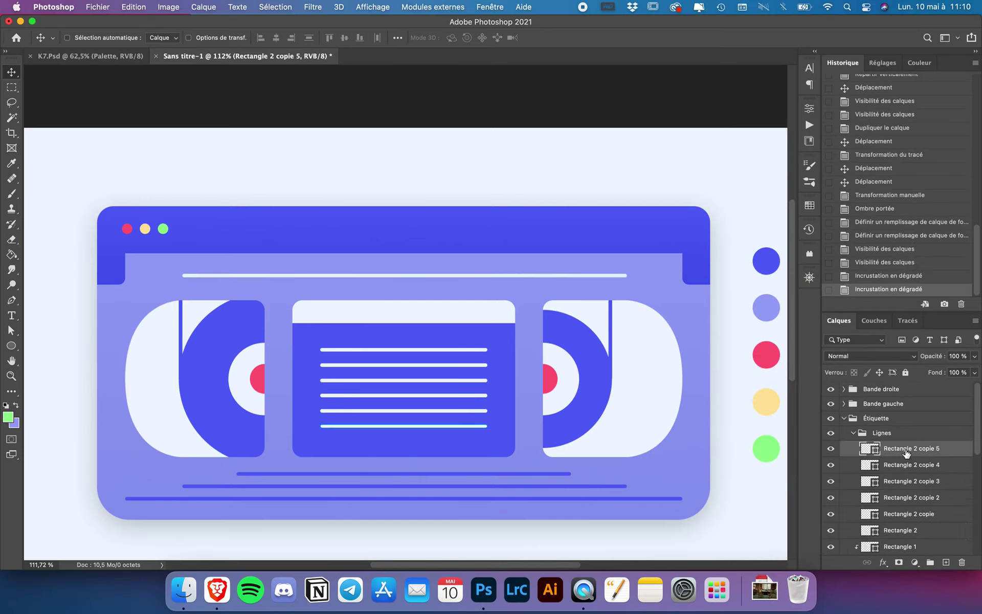
pyautogui.keyDown('shift'); pyautogui.click(904, 505); pyautogui.keyUp('shift')
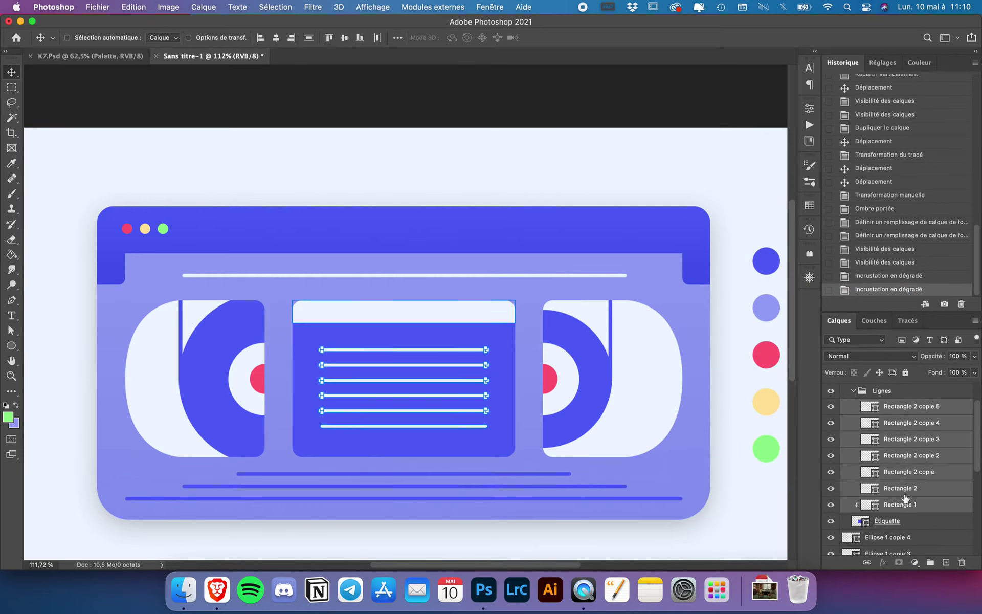
pyautogui.rightClick(915, 432)
pyautogui.scroll(5, 853, 502)
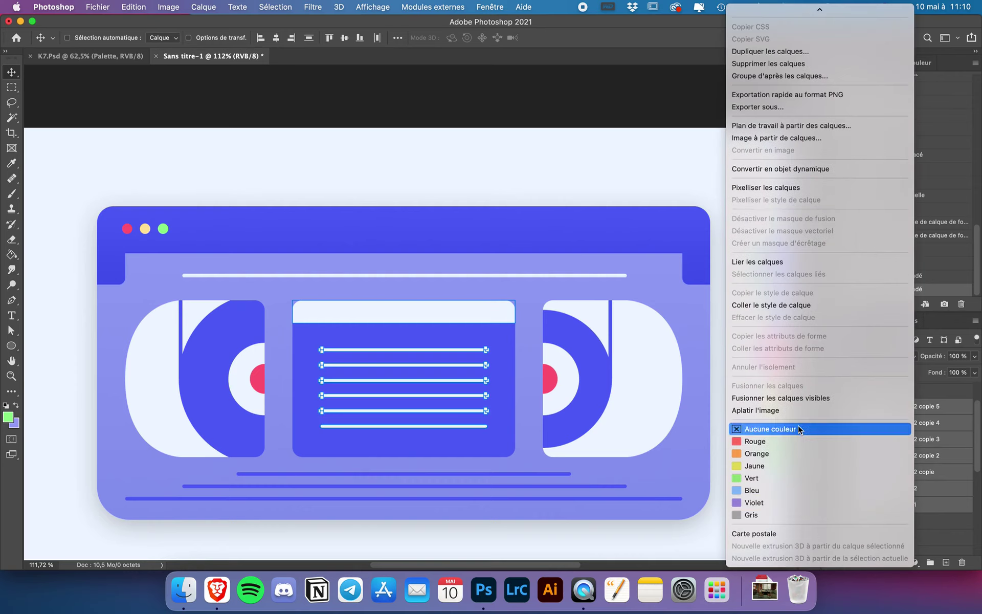
pyautogui.click(759, 306)
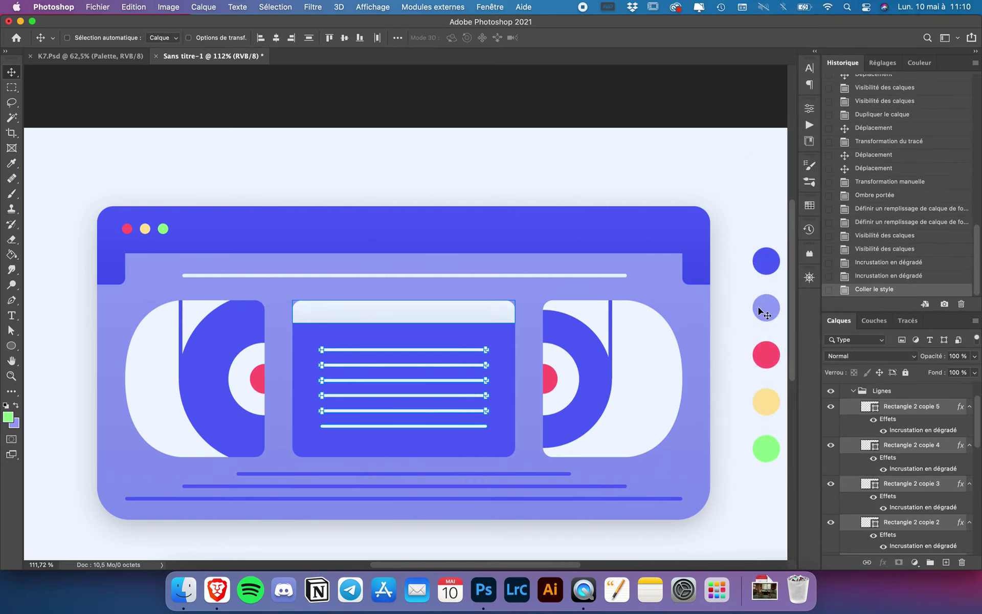
pyautogui.scroll(-5, 955, 476)
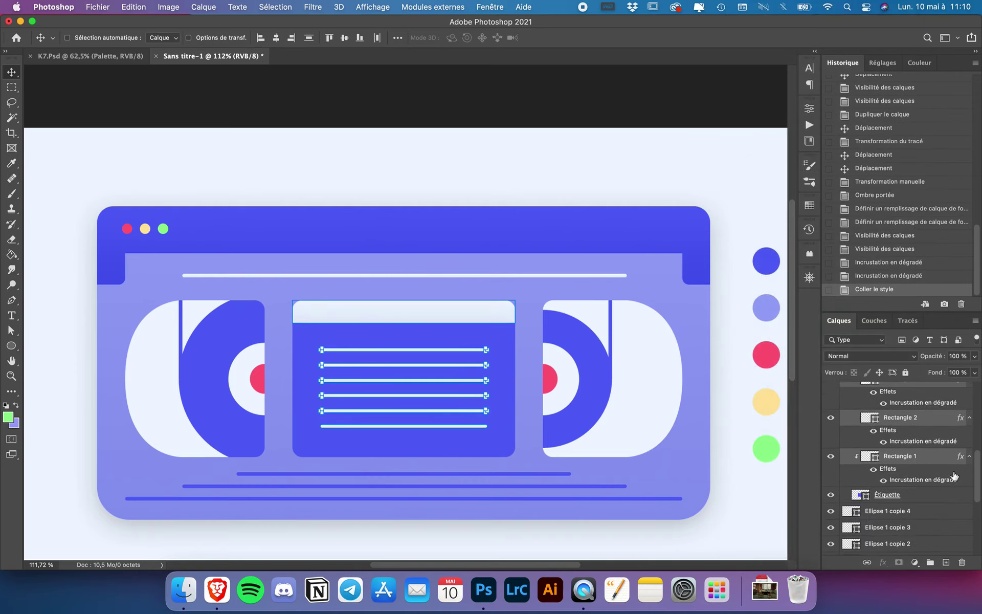
pyautogui.scroll(3, 462, 447)
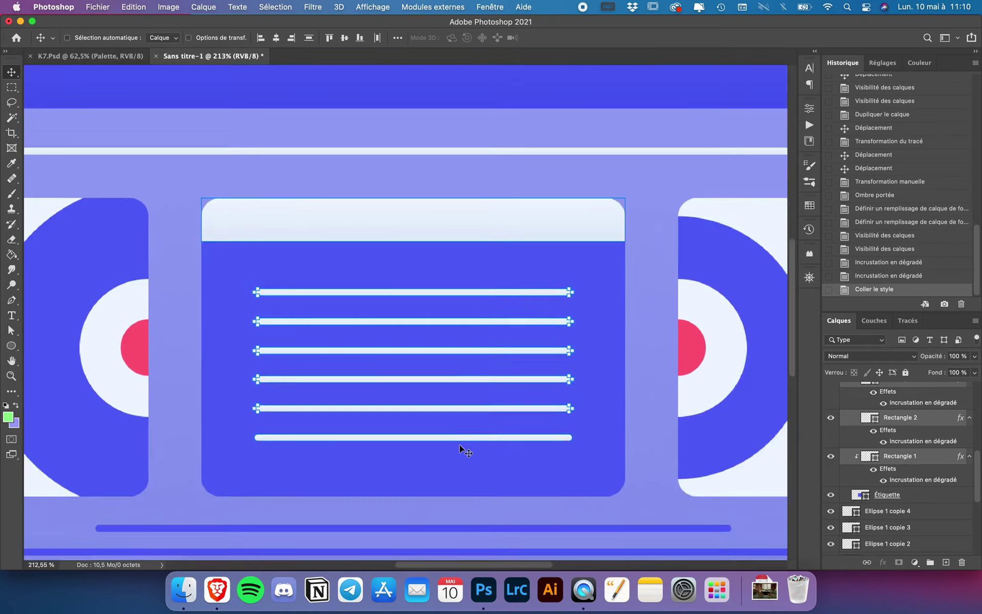
pyautogui.scroll(3, 460, 444)
pyautogui.scroll(1, 459, 444)
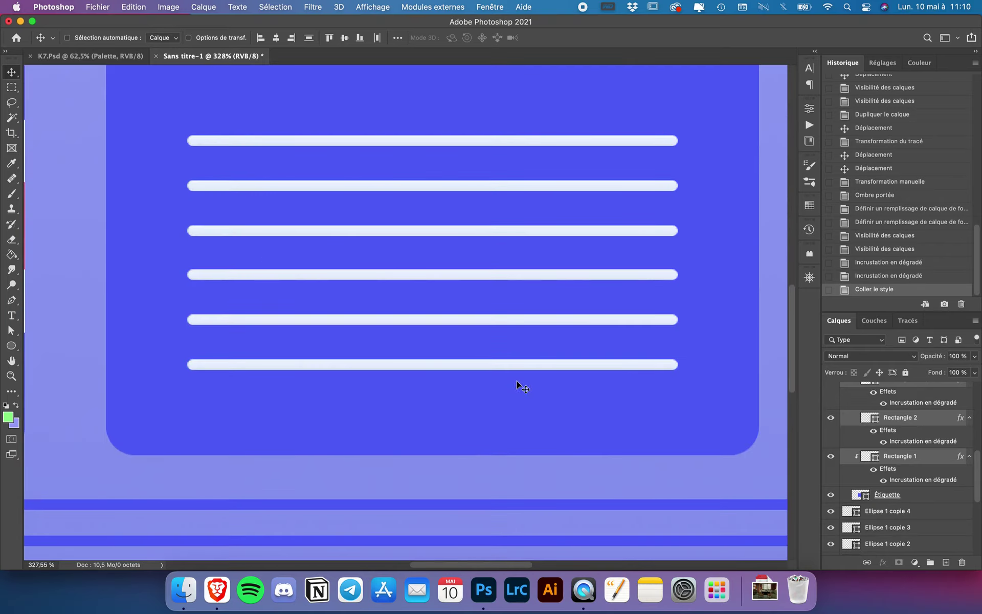
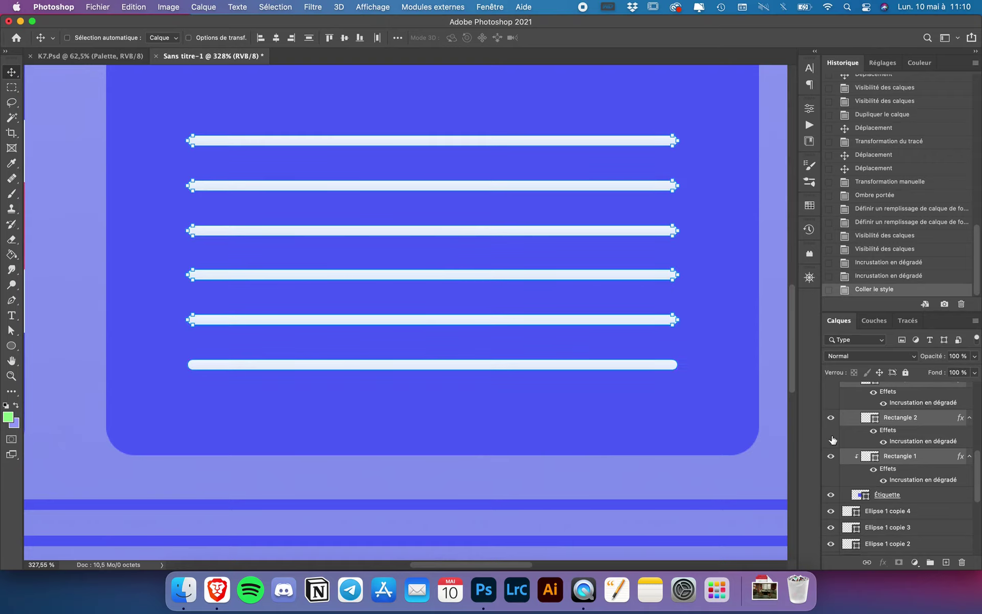
# Toggle the label lines and Rectangle 1 highlight off and on to inspect them.
pyautogui.click(877, 430)
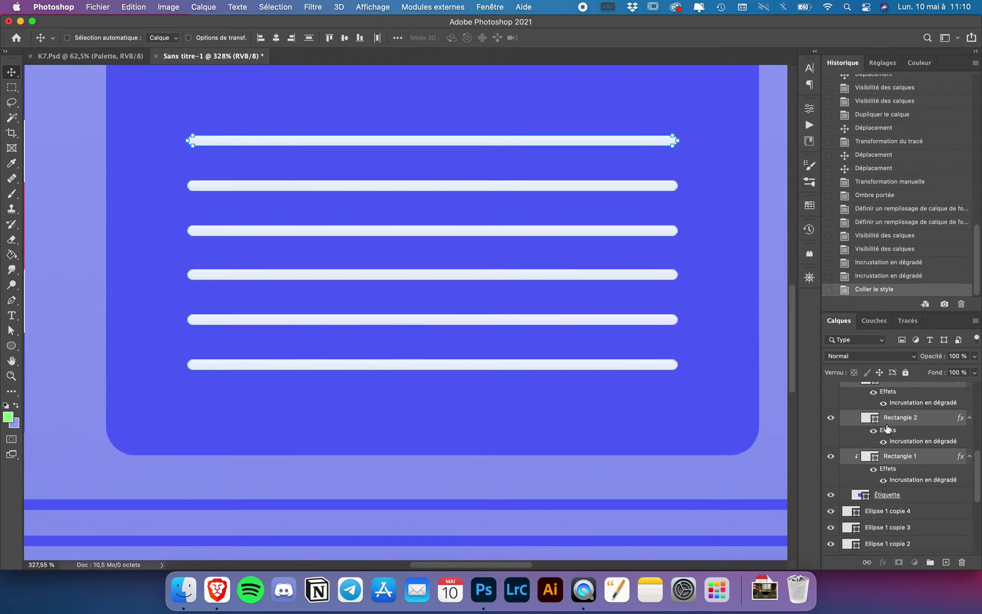
pyautogui.click(918, 466)
pyautogui.click(830, 457)
pyautogui.click(830, 459)
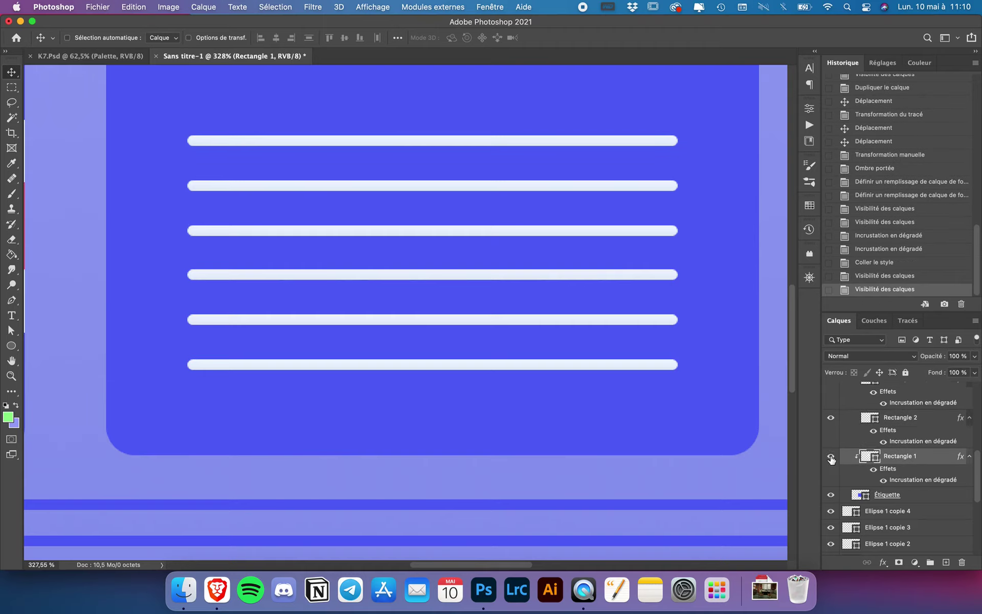
pyautogui.scroll(3, 877, 455)
pyautogui.scroll(-3, 877, 456)
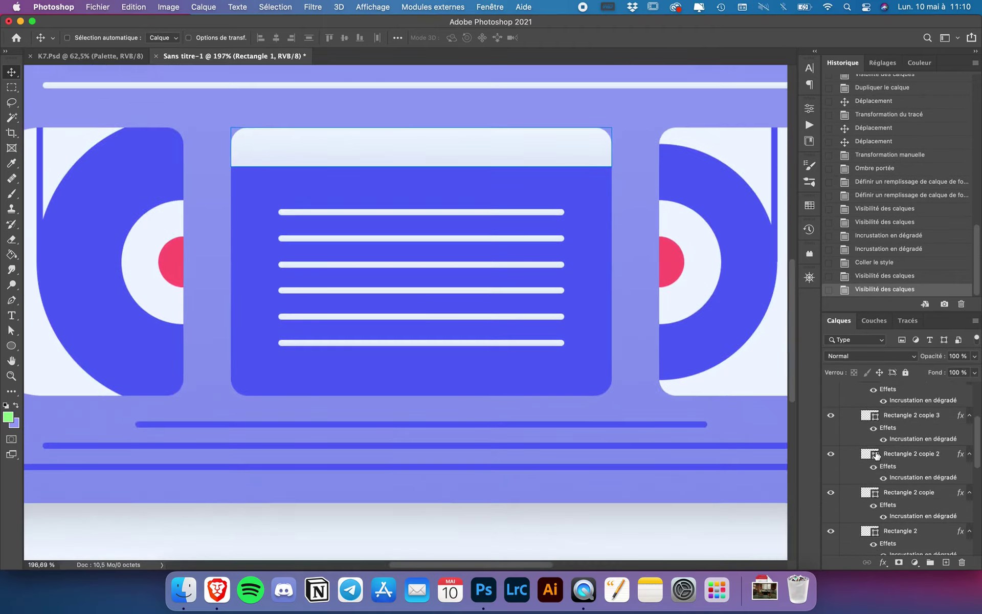
pyautogui.scroll(5, 878, 454)
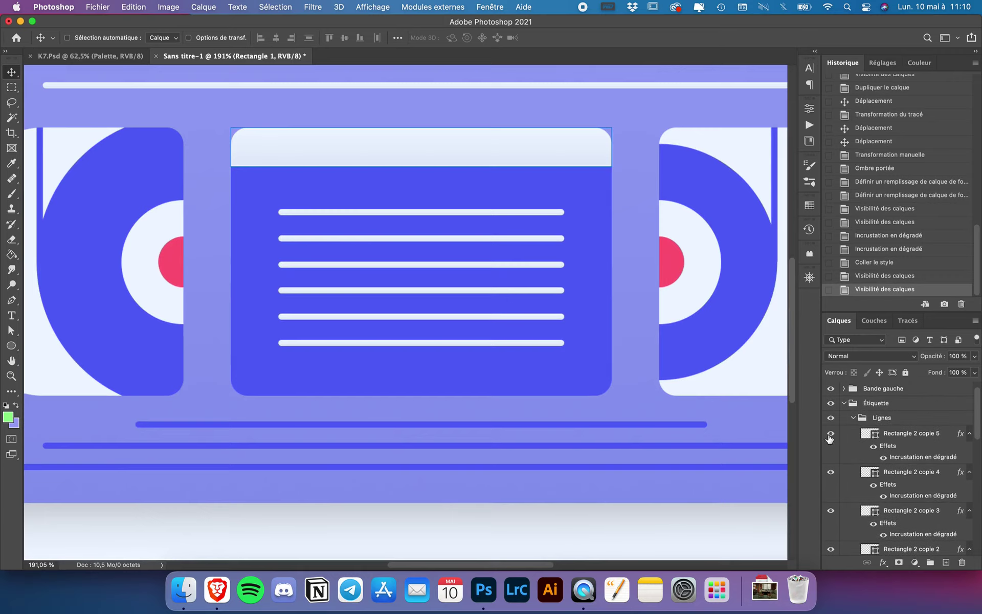
pyautogui.click(831, 434)
pyautogui.click(831, 435)
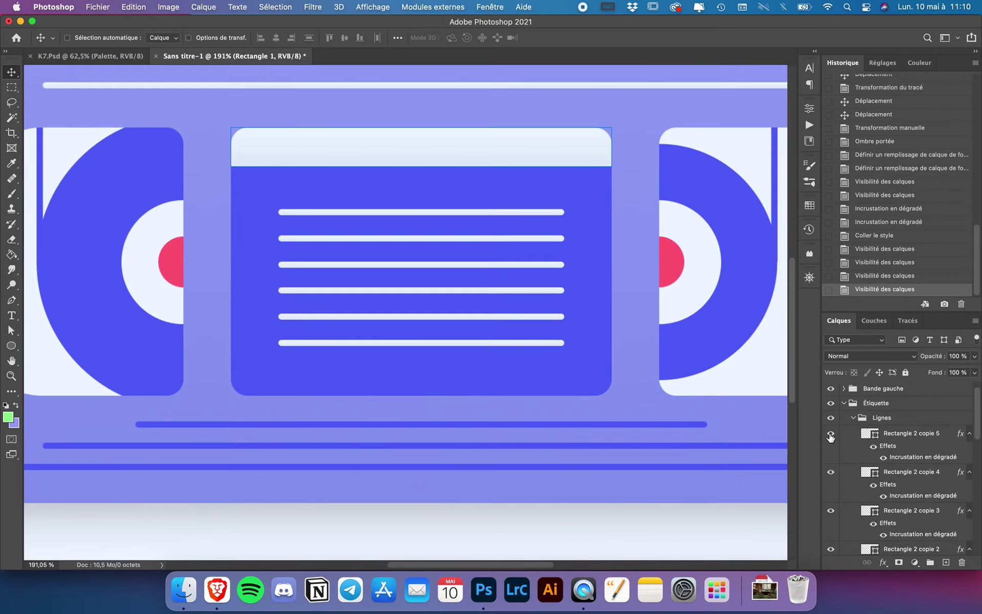
pyautogui.scroll(-5, 903, 446)
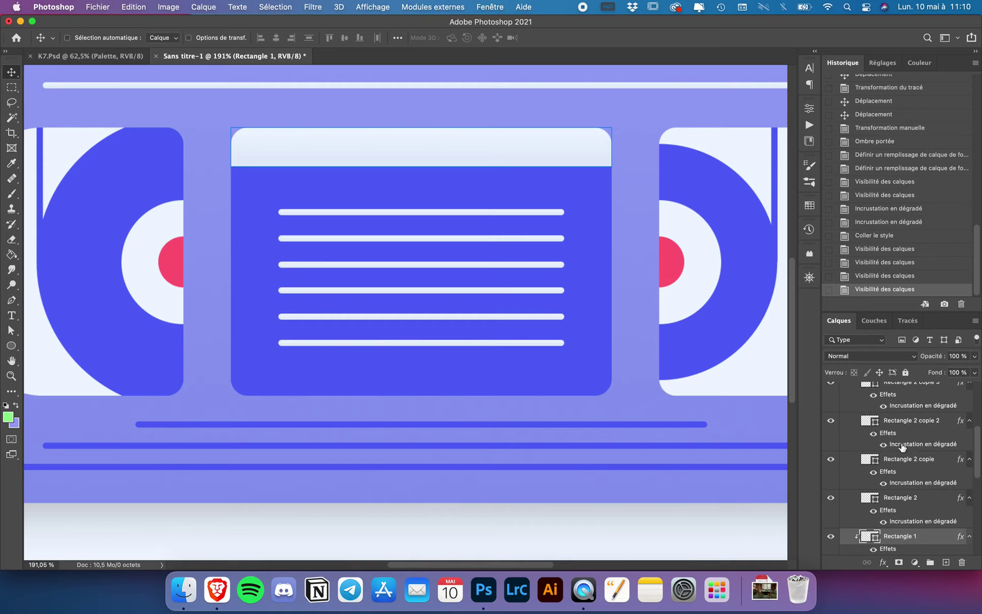
pyautogui.scroll(-3, 903, 446)
pyautogui.click(832, 481)
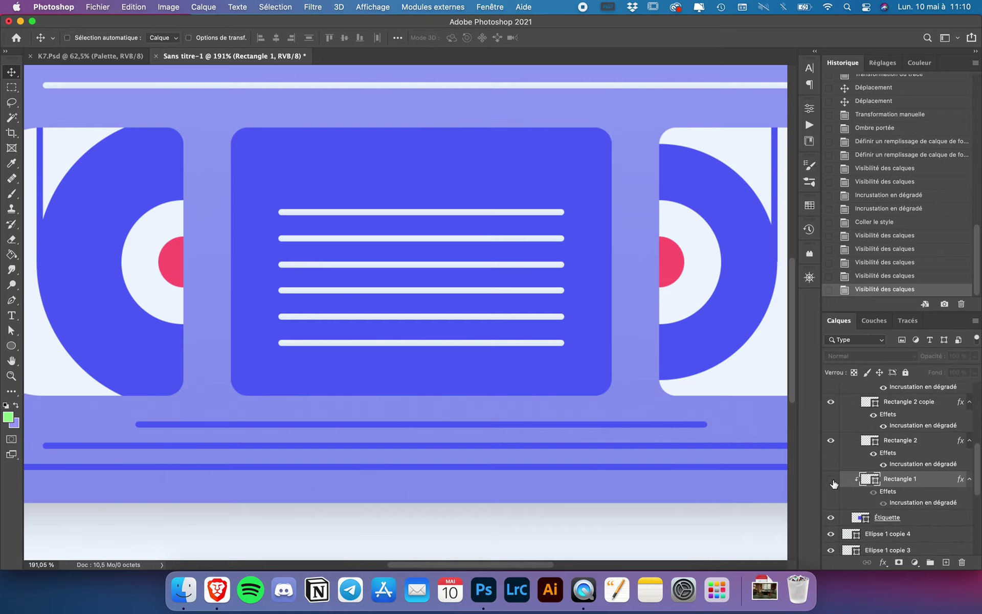
# Try a gradient overlay on the Étiquette label, cancel it, and fit the cassette in view.
pyautogui.click(913, 522)
pyautogui.click(883, 562)
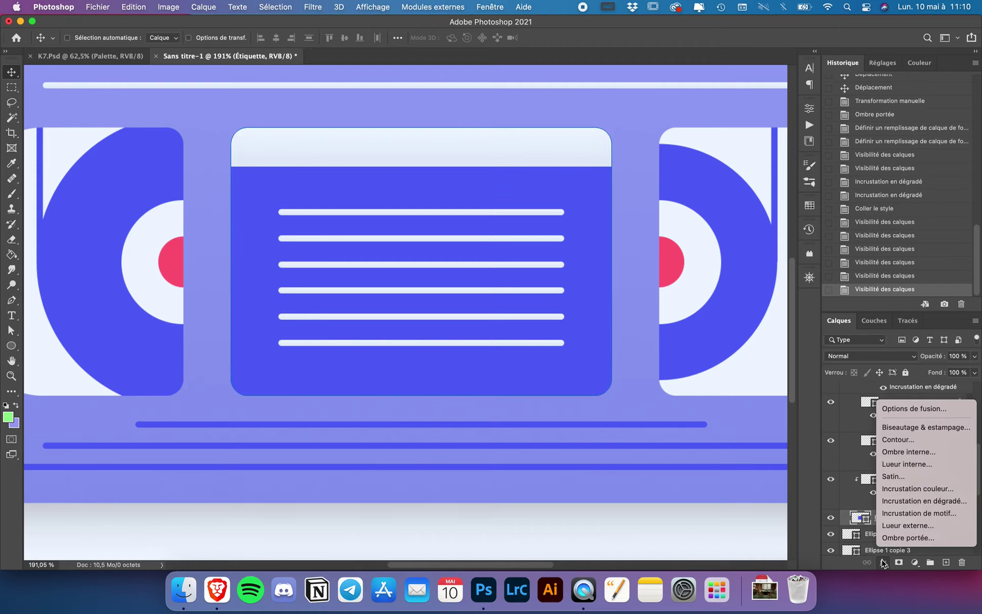
pyautogui.click(928, 501)
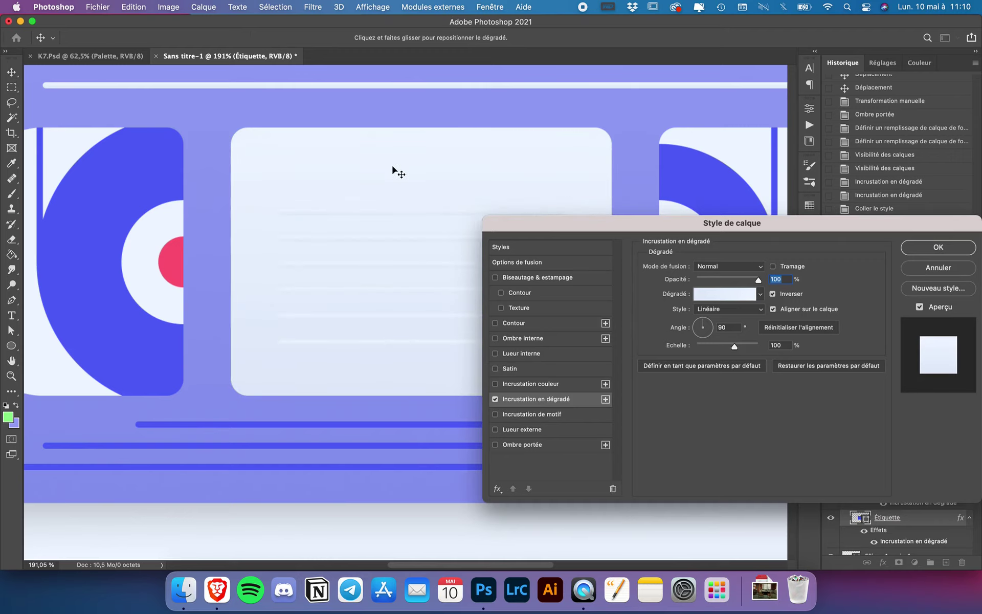
pyautogui.click(725, 294)
pyautogui.click(788, 319)
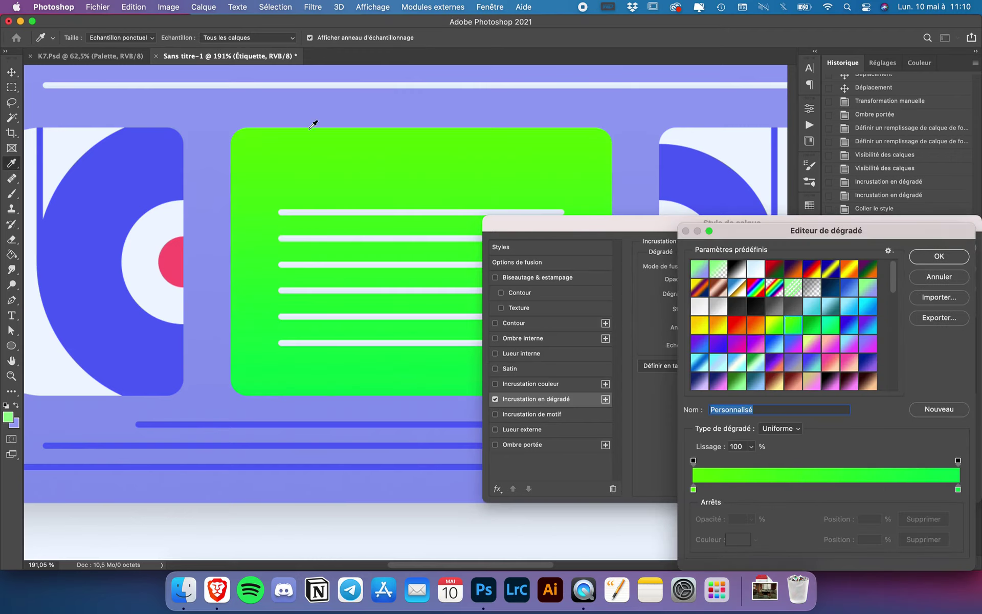
pyautogui.click(960, 278)
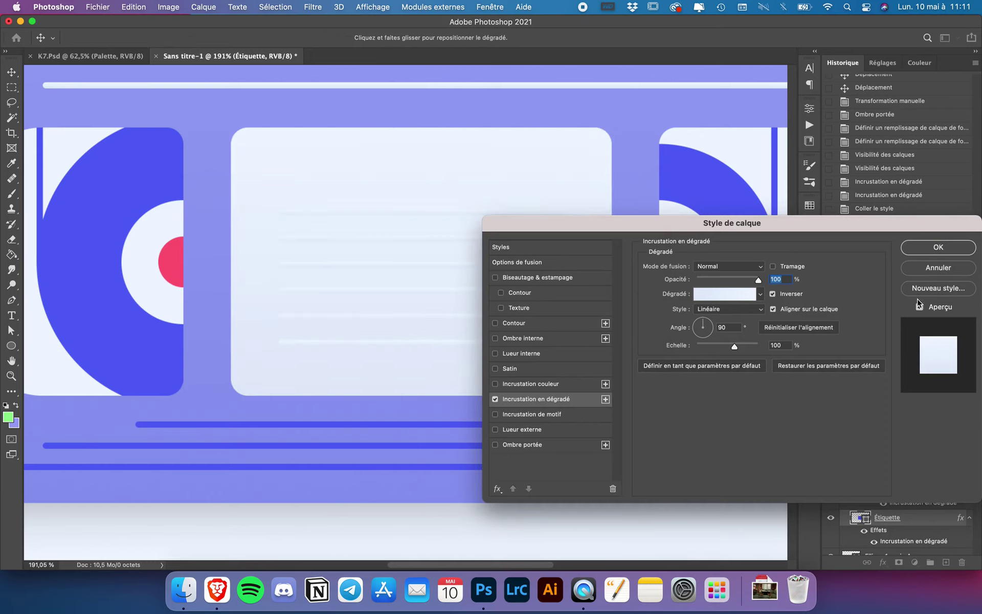
pyautogui.click(946, 273)
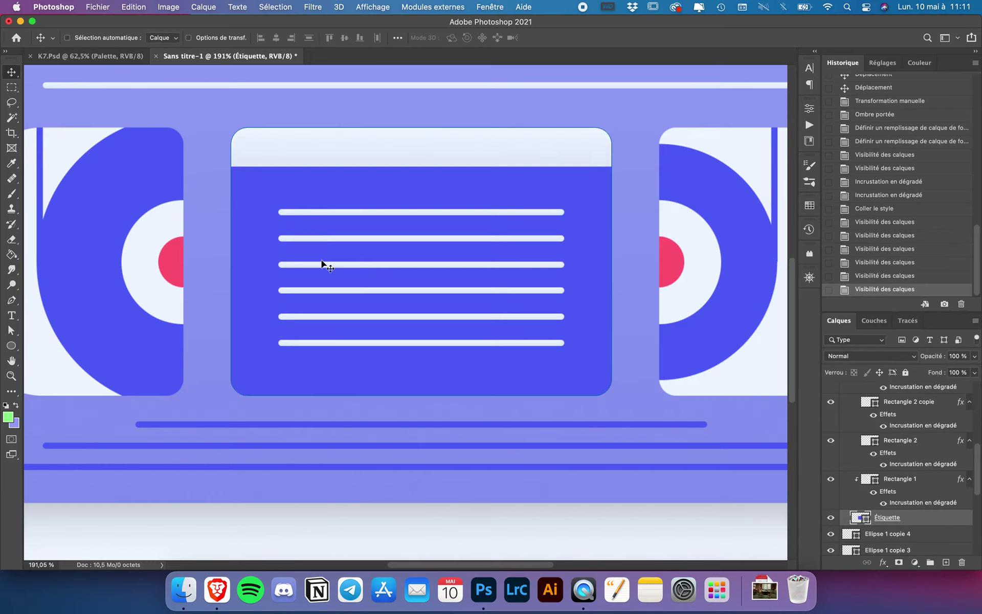
pyautogui.hotkey('ctrl', '0')
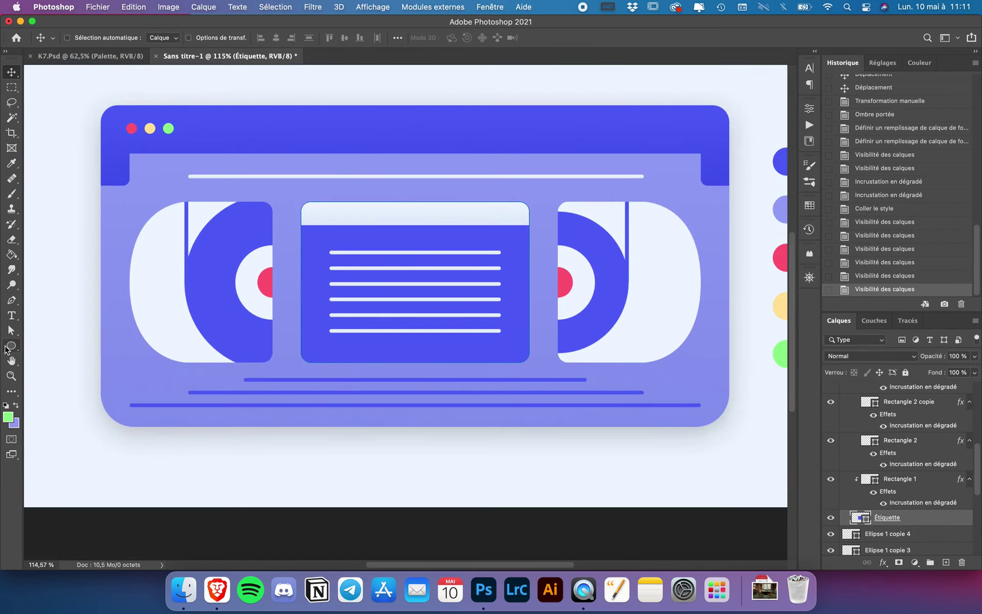
# Fill the label shape with the blue #5464f7 sampled from the palette.
pyautogui.click(12, 346)
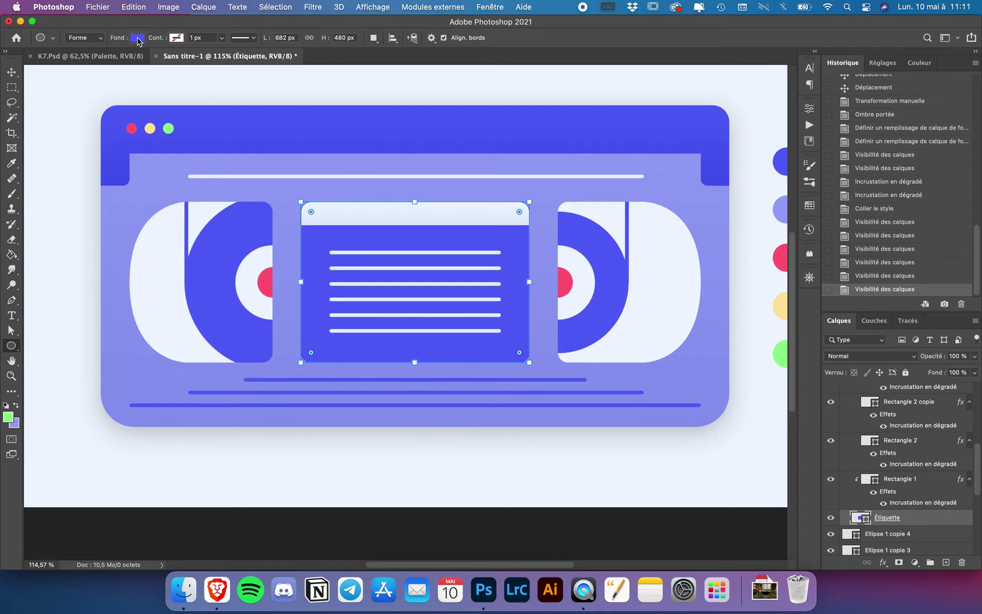
pyautogui.click(137, 37)
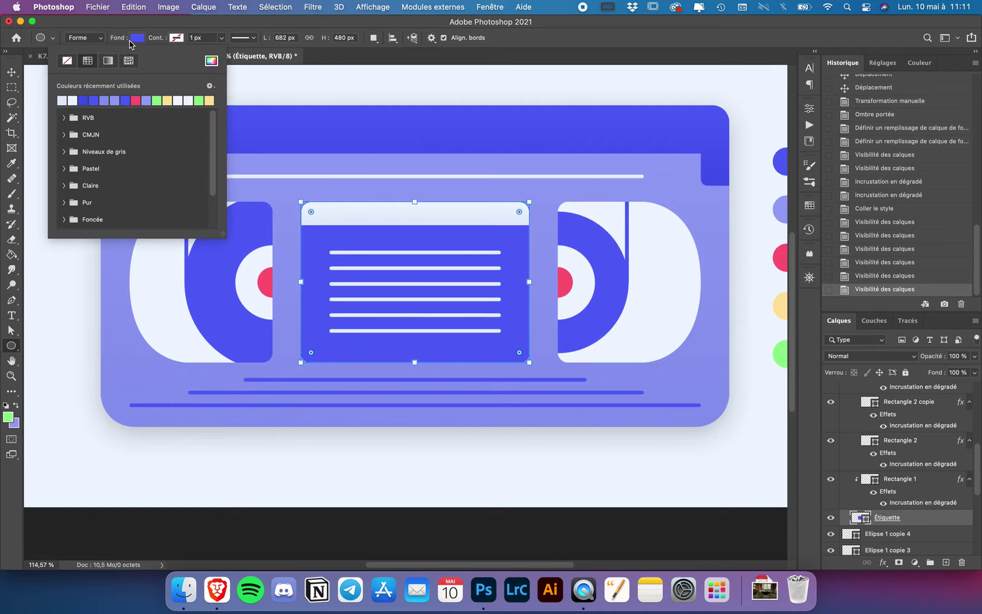
pyautogui.click(108, 62)
pyautogui.click(211, 62)
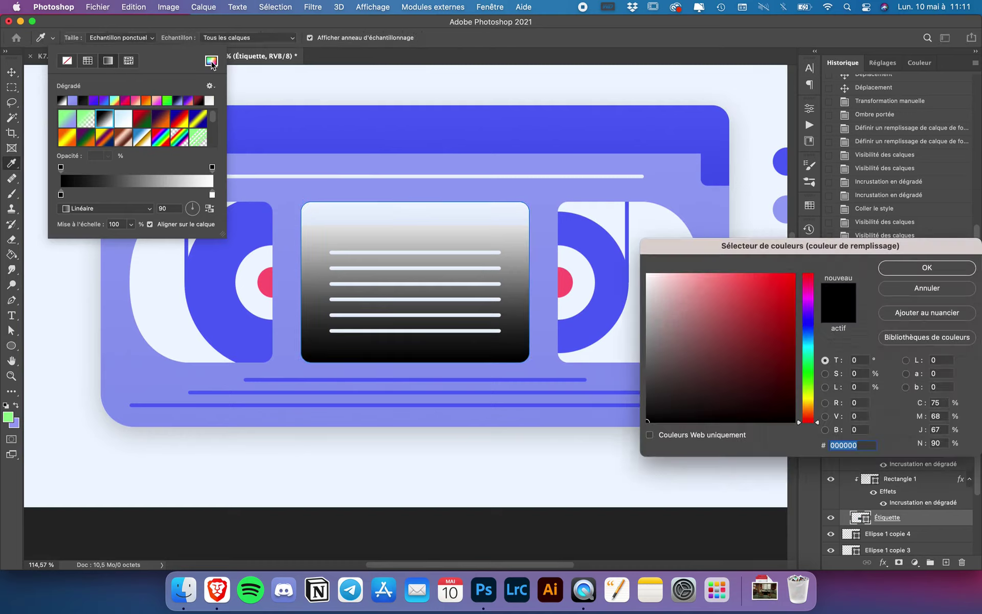
pyautogui.click(782, 165)
pyautogui.press('Return')
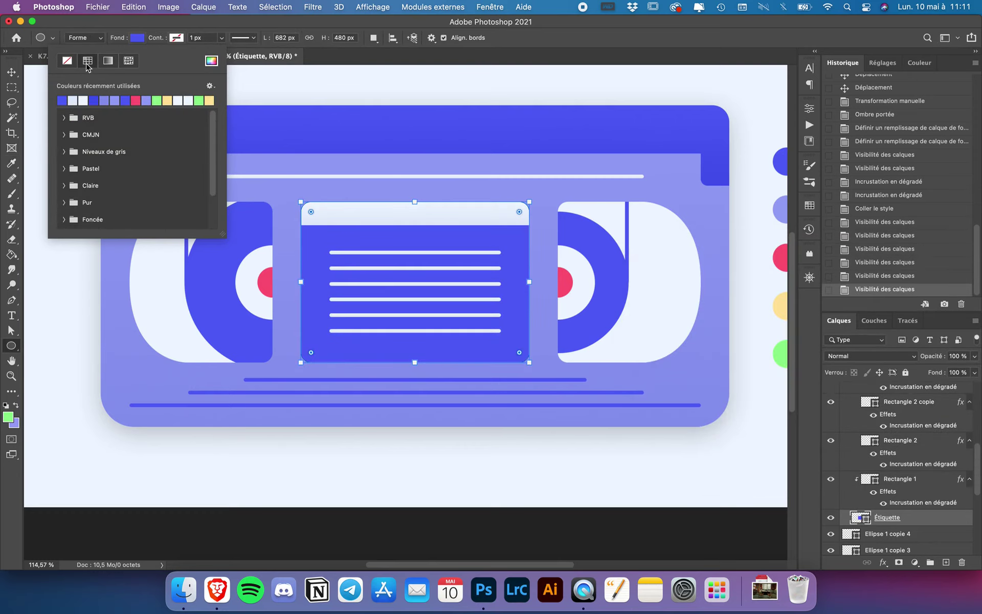
# Make the label fill a gradient from #5464f7 to the darker #4859ef.
pyautogui.click(107, 61)
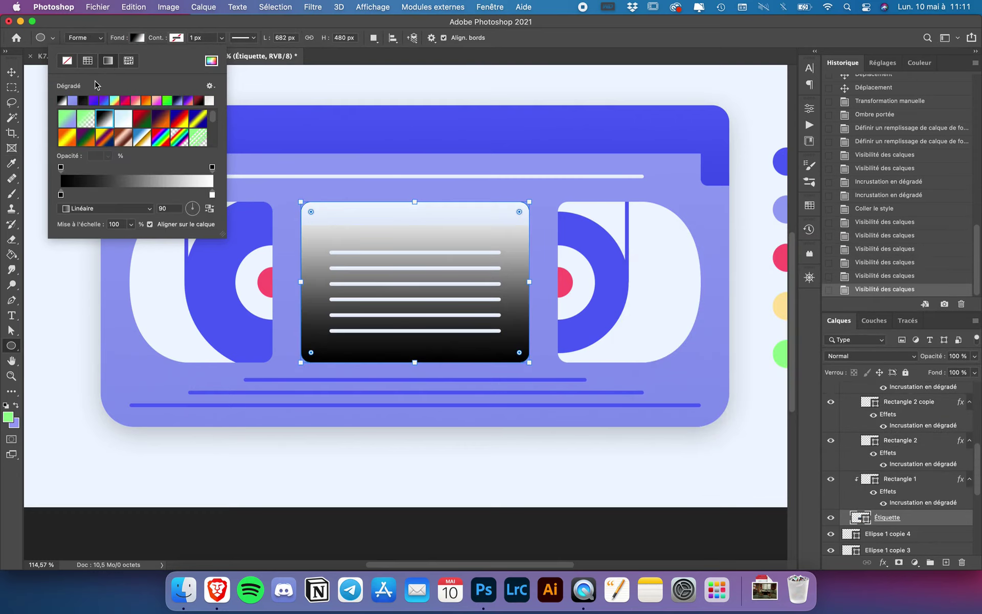
pyautogui.doubleClick(61, 195)
pyautogui.click(783, 163)
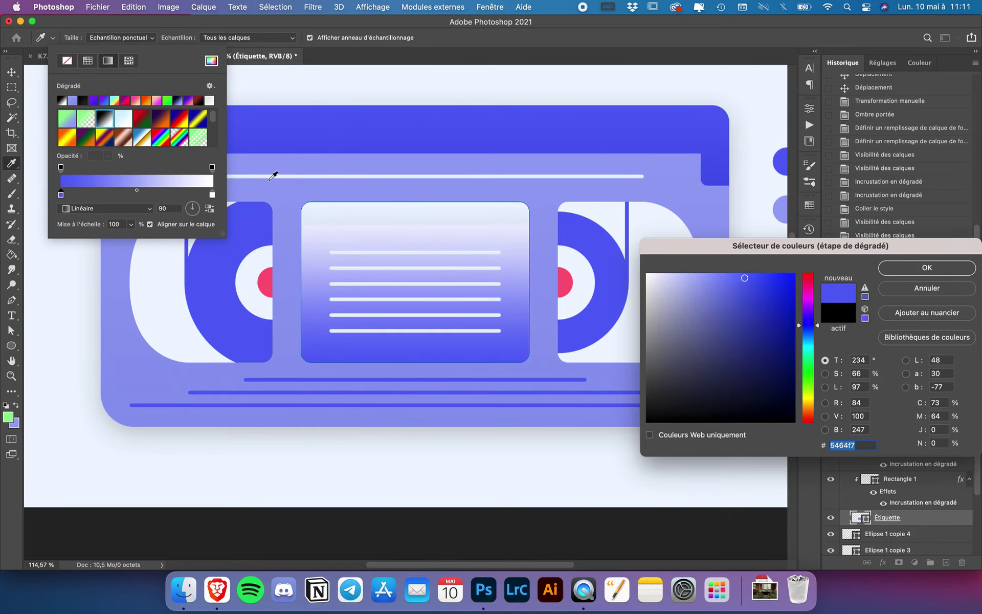
pyautogui.press('Return')
pyautogui.doubleClick(213, 195)
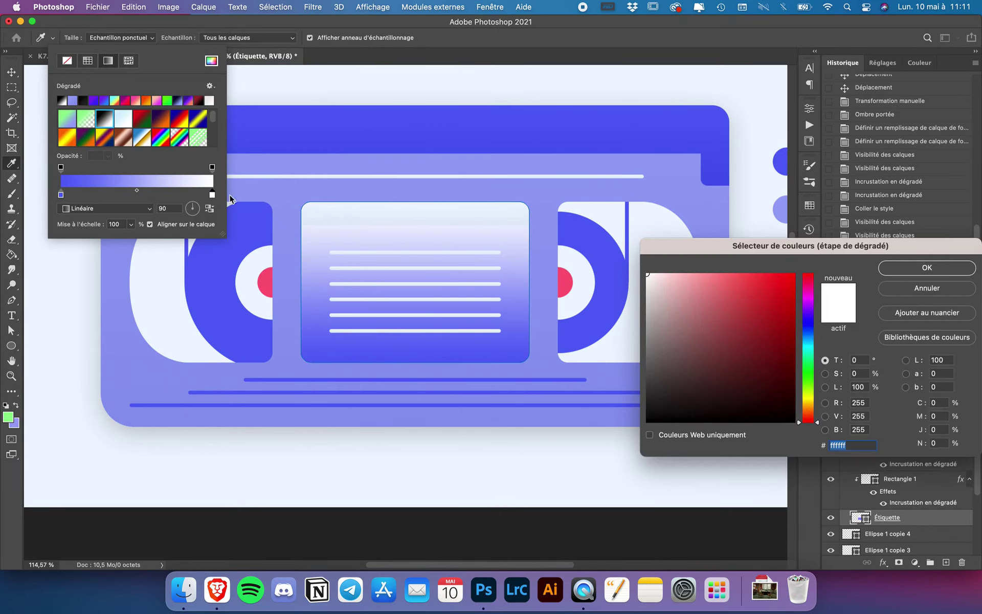
pyautogui.click(784, 160)
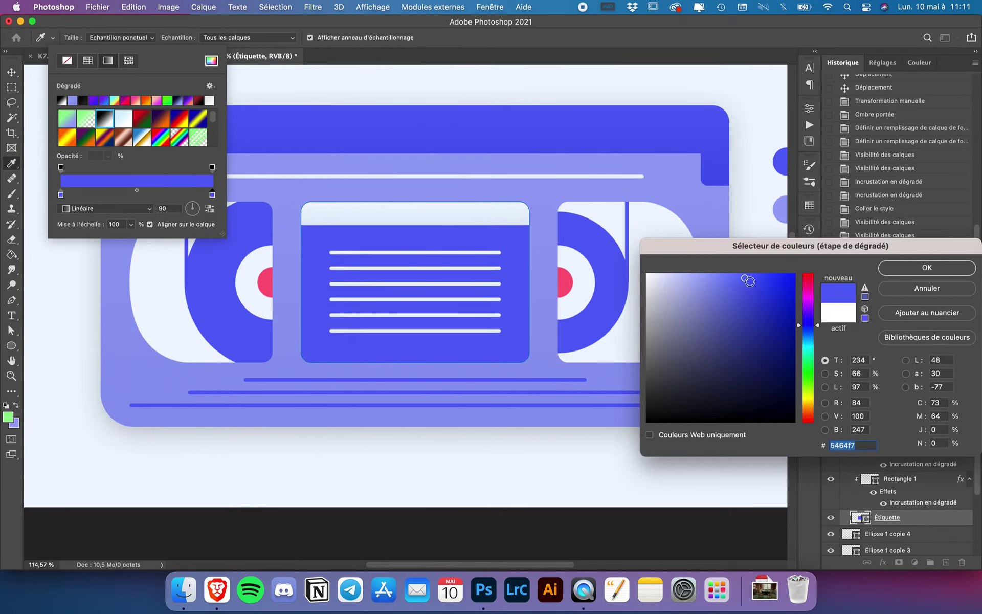
pyautogui.click(750, 282)
pyautogui.press('Return')
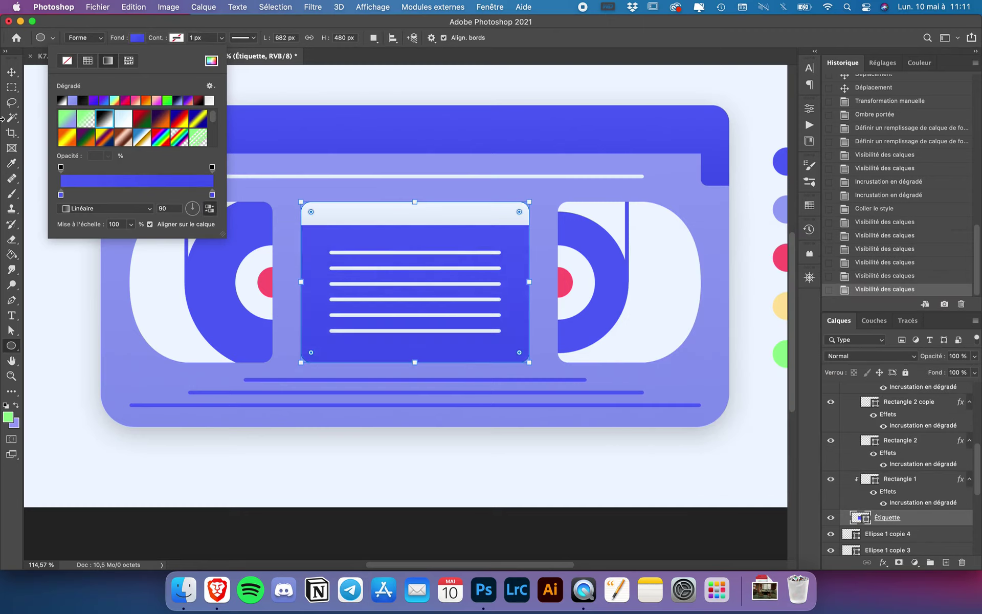
pyautogui.click(11, 72)
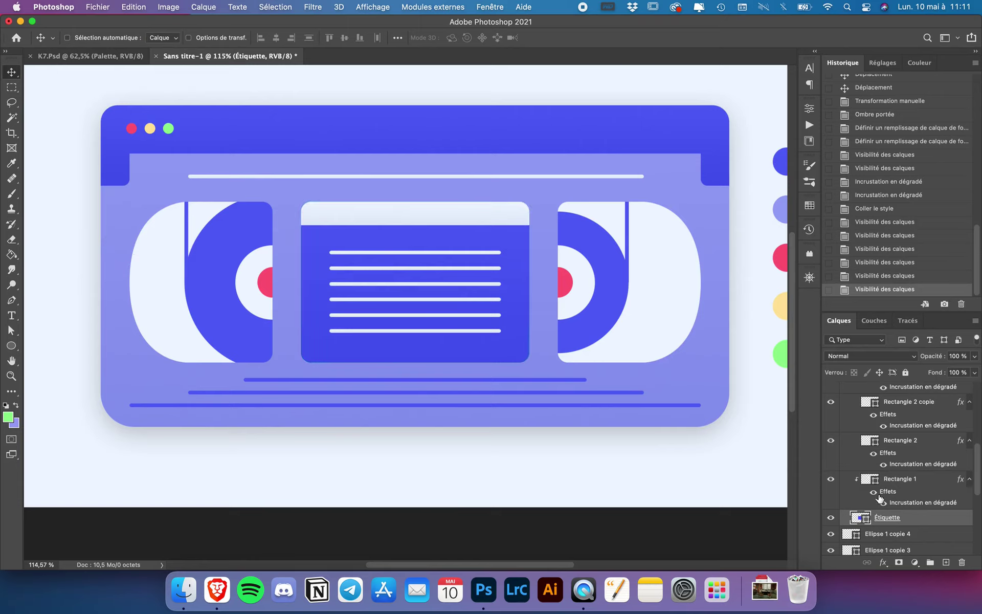
# Select the Rectangle 2 copie 9 stripe layer below the tape windows.
pyautogui.scroll(3, 879, 499)
pyautogui.scroll(3, 879, 499)
pyautogui.scroll(3, 879, 499)
pyautogui.scroll(3, 879, 499)
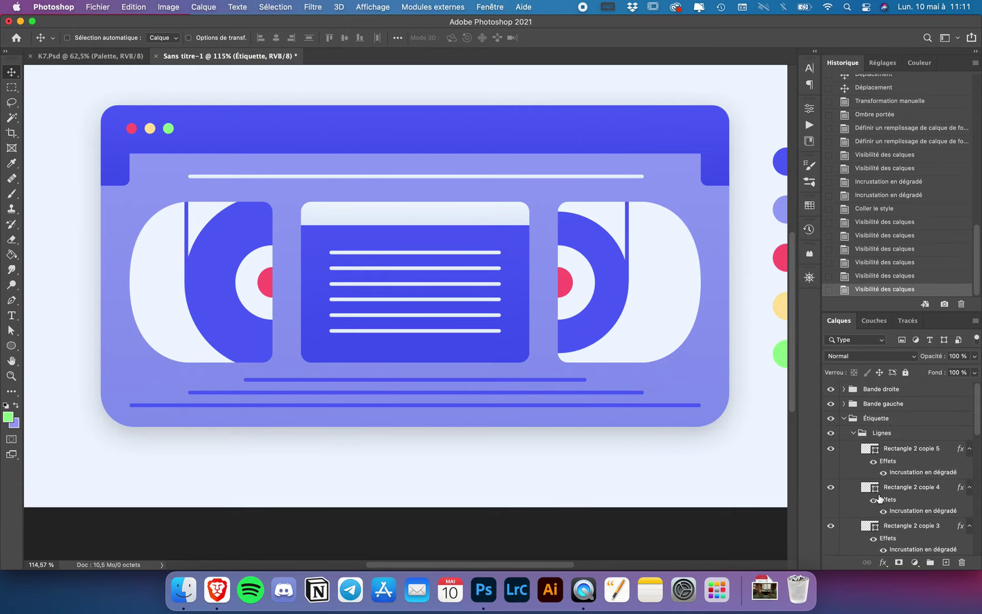
pyautogui.click(843, 421)
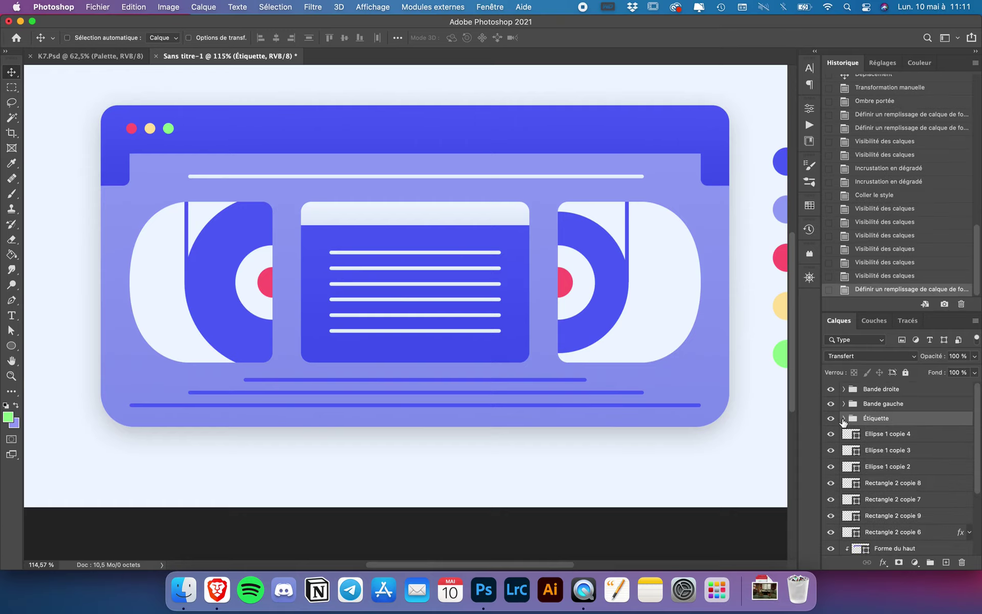
pyautogui.scroll(-3, 879, 465)
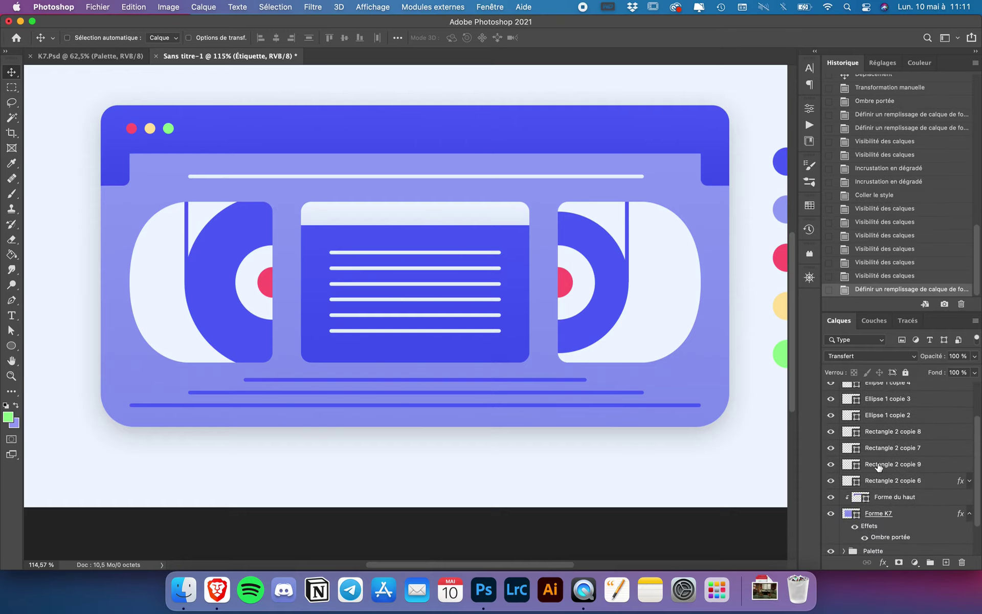
pyautogui.scroll(1, 879, 466)
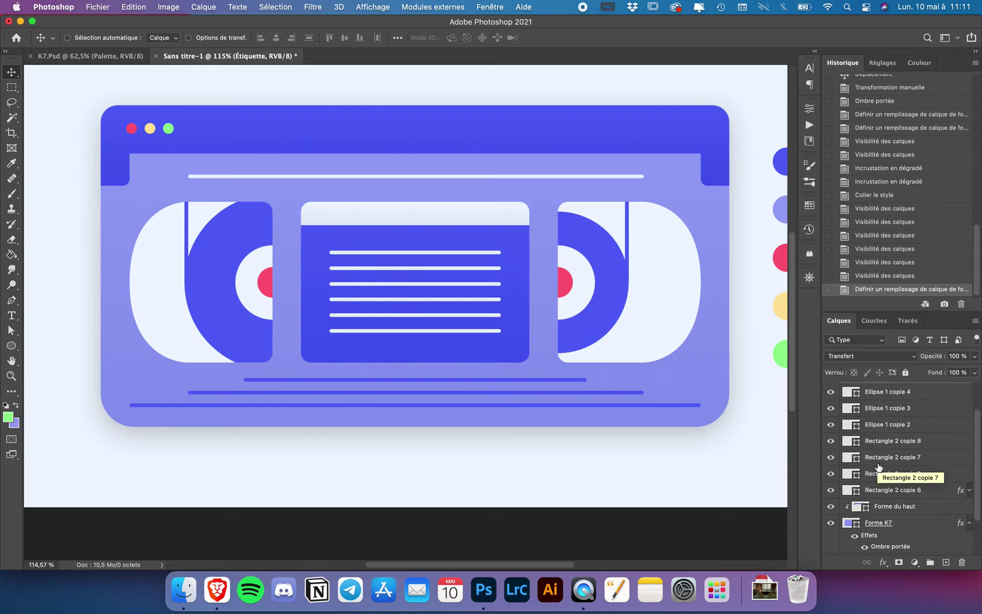
pyautogui.scroll(3, 879, 466)
pyautogui.scroll(-3, 879, 466)
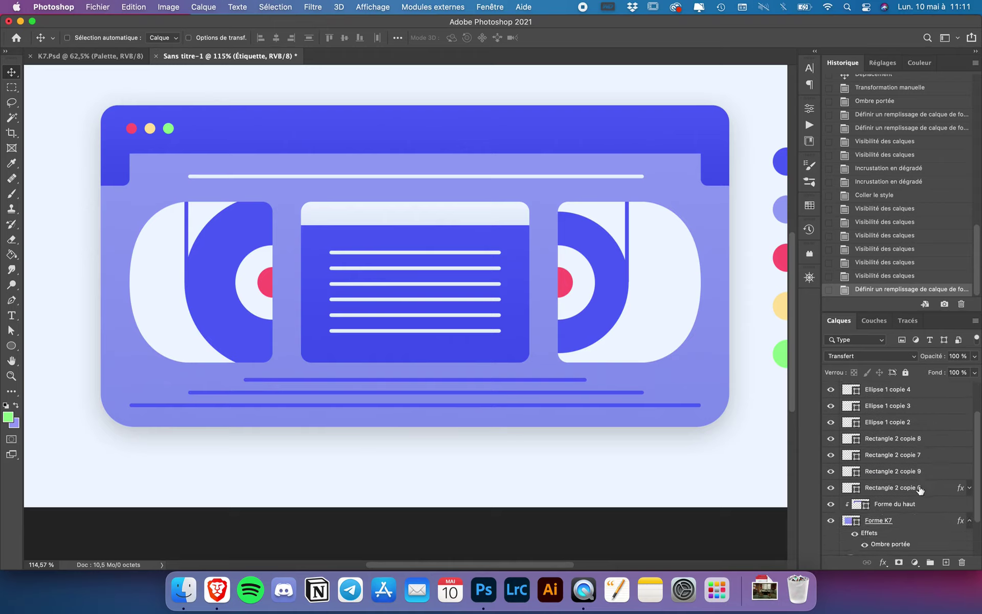
pyautogui.click(913, 489)
pyautogui.click(903, 472)
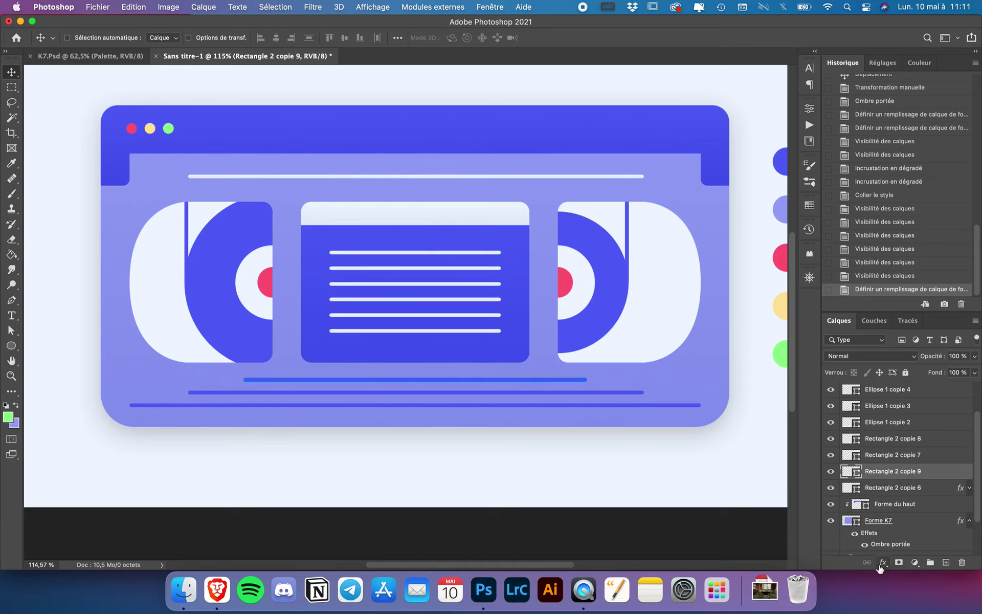
# Add a gradient overlay with stops #5464f7 and the slightly deeper #4757f0.
pyautogui.click(883, 562)
pyautogui.click(923, 502)
pyautogui.click(739, 294)
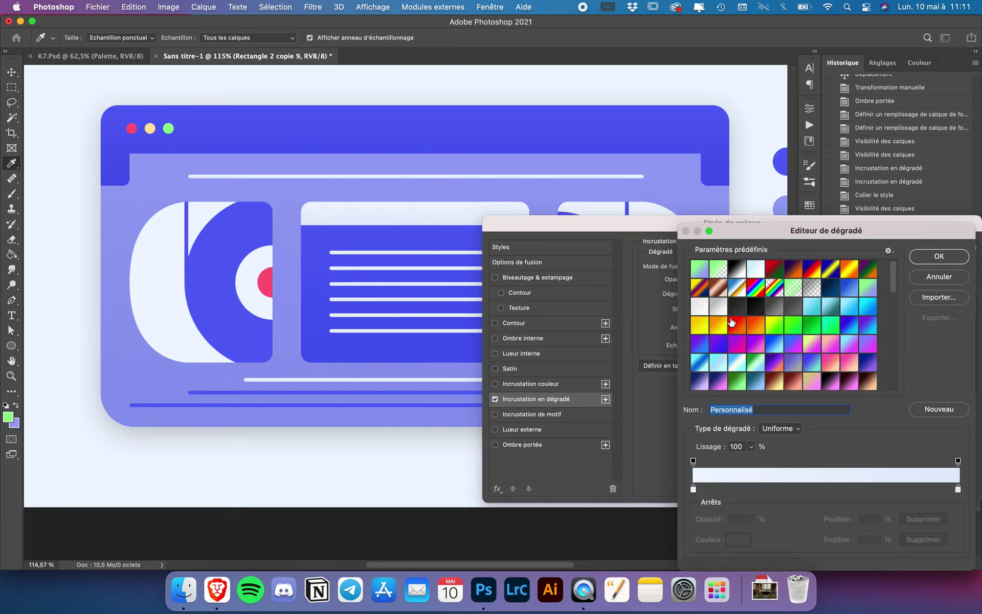
pyautogui.doubleClick(694, 489)
pyautogui.click(781, 210)
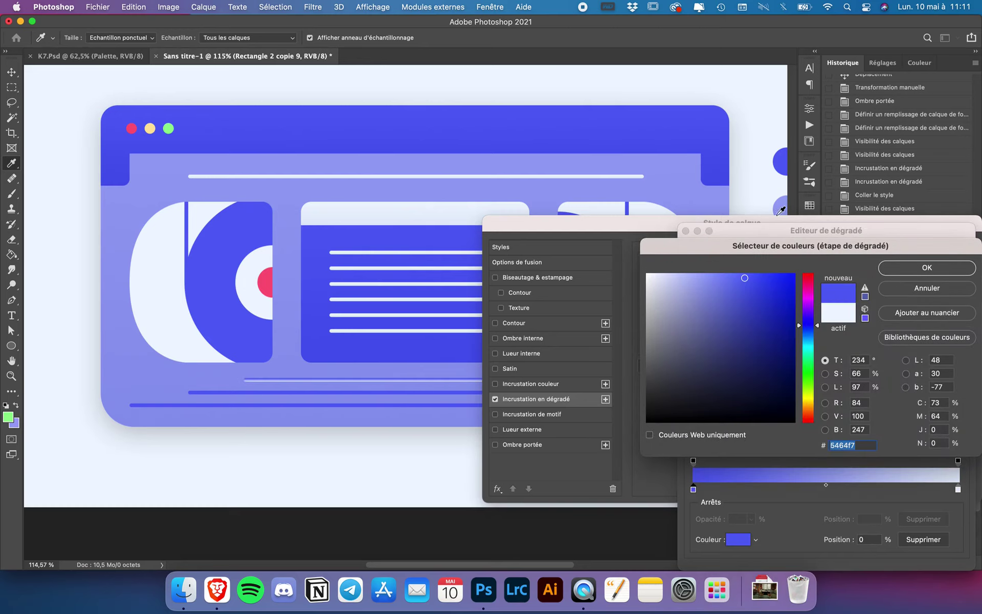
pyautogui.click(927, 267)
pyautogui.doubleClick(958, 489)
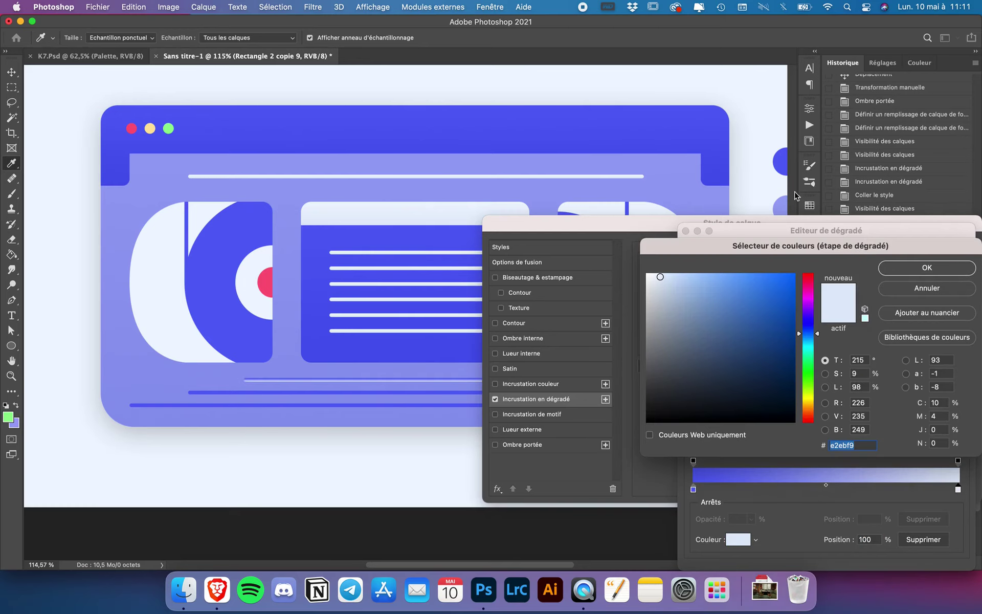
pyautogui.click(783, 158)
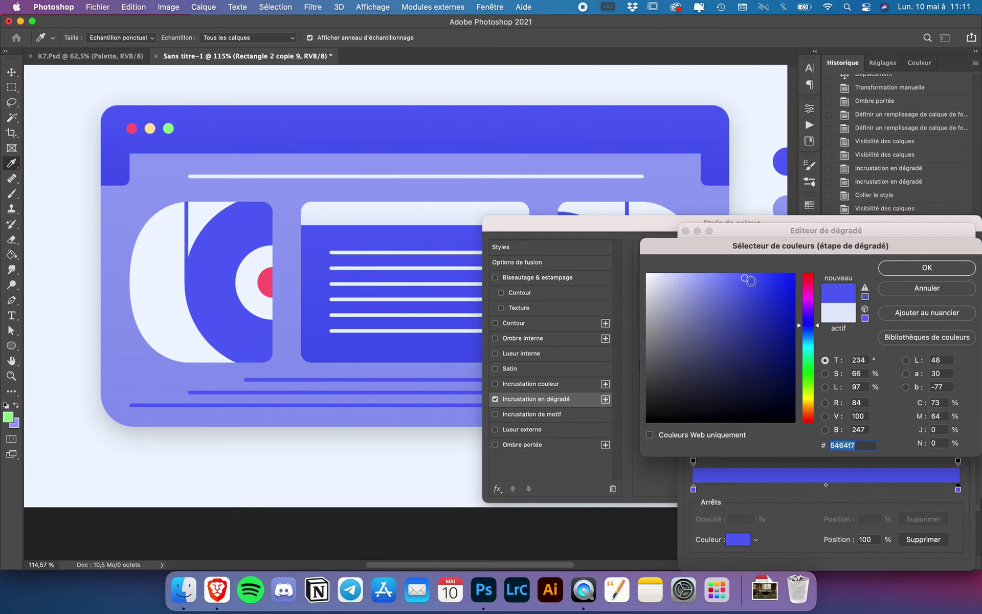
pyautogui.click(751, 282)
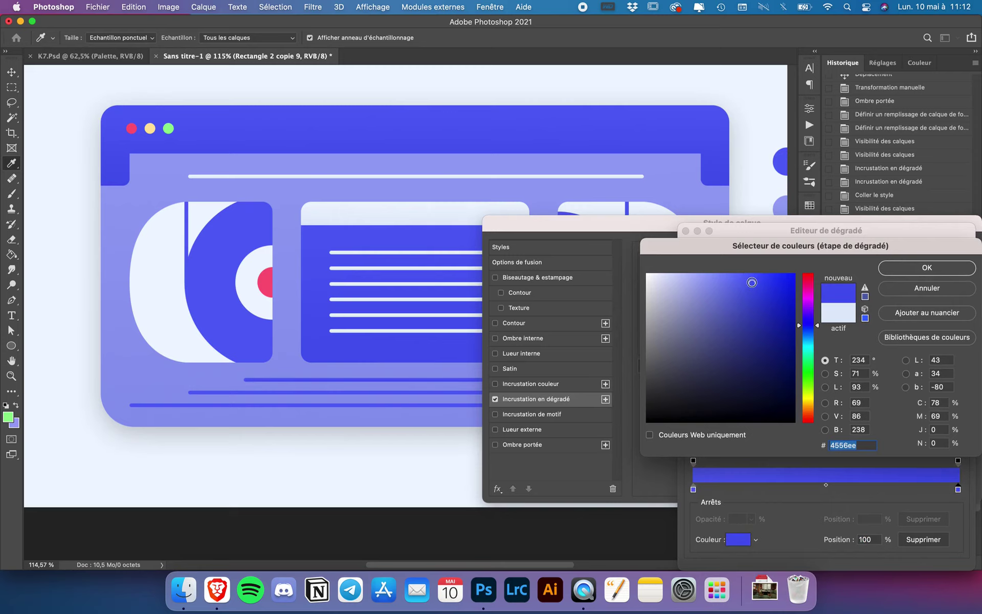
pyautogui.press('Return')
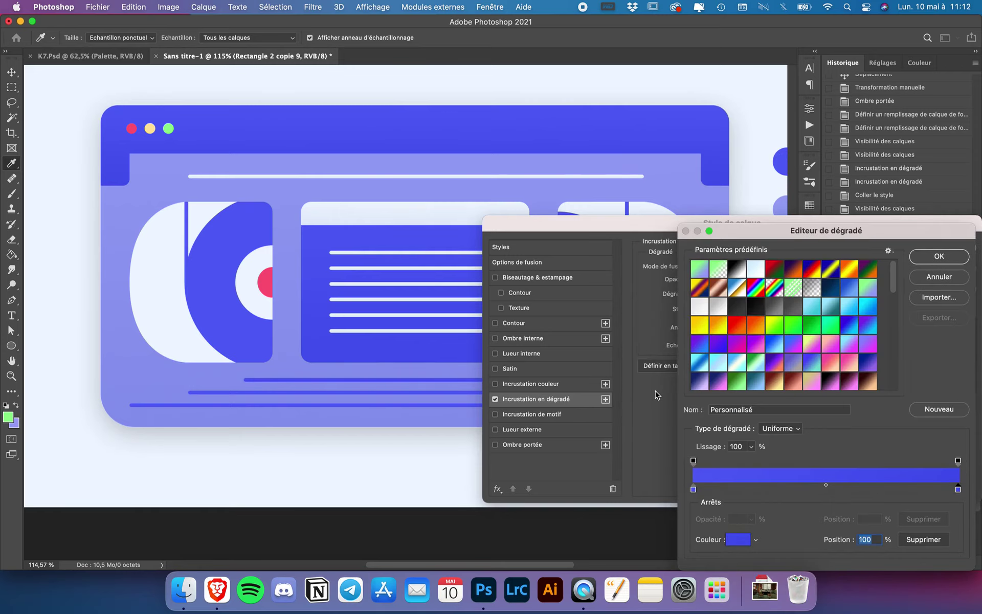
pyautogui.press('Return')
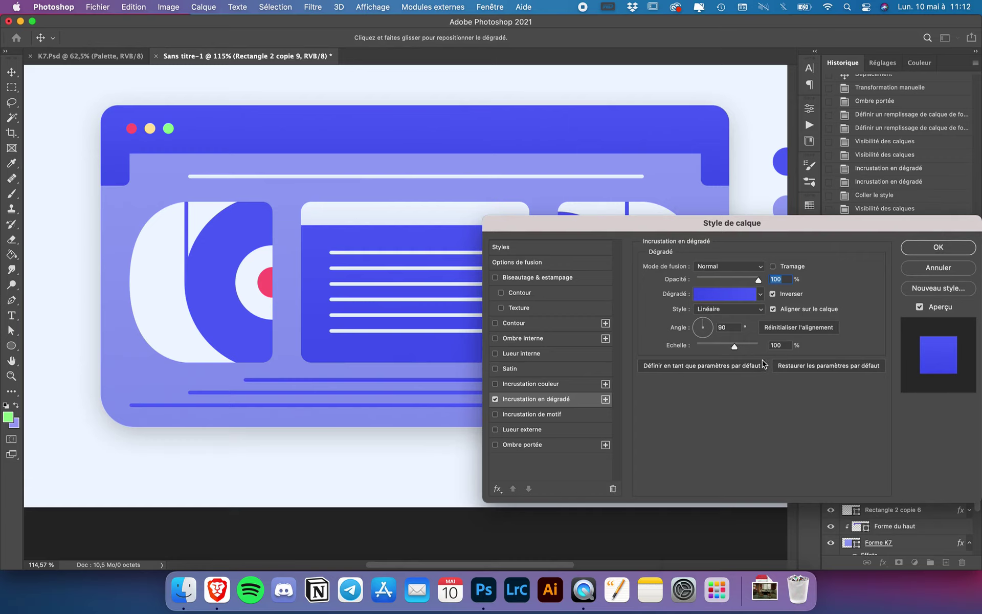
# Apply the gradient overlay and copy Rectangle 2 copie 9's layer style.
pyautogui.press('Return')
pyautogui.scroll(2, 422, 409)
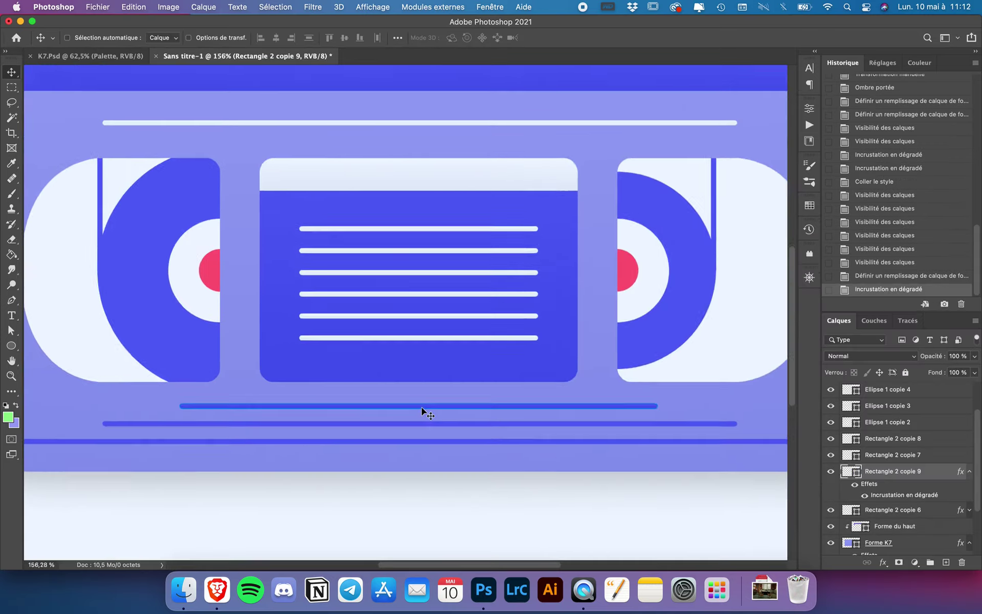
pyautogui.scroll(4, 424, 409)
pyautogui.scroll(-3, 424, 404)
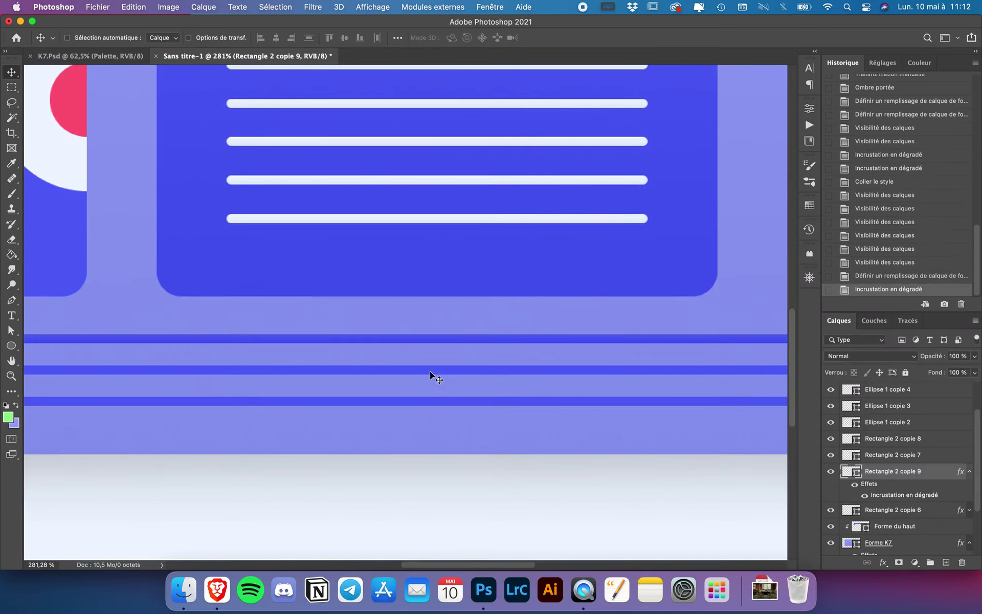
pyautogui.rightClick(894, 474)
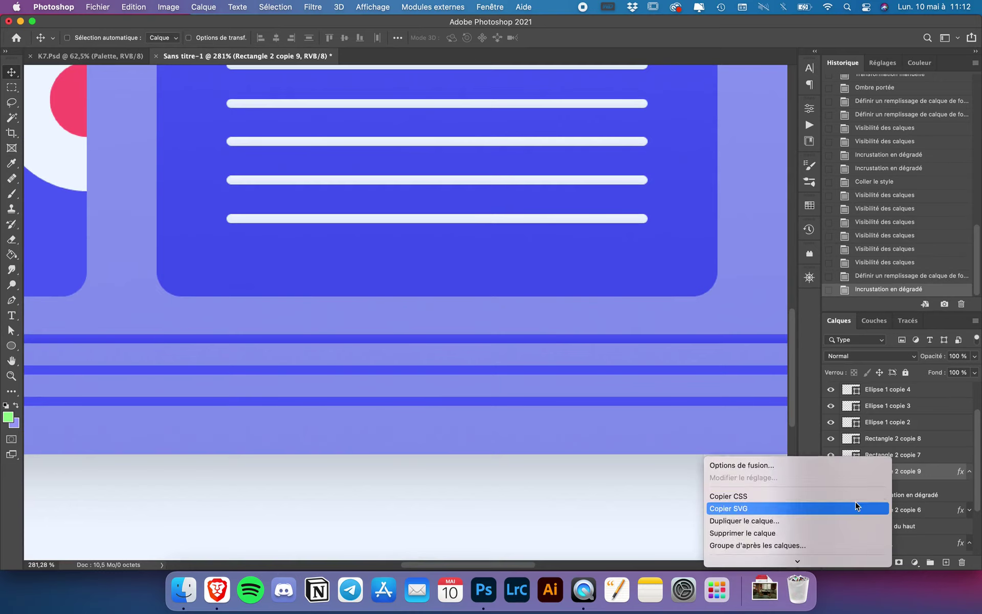
pyautogui.click(775, 294)
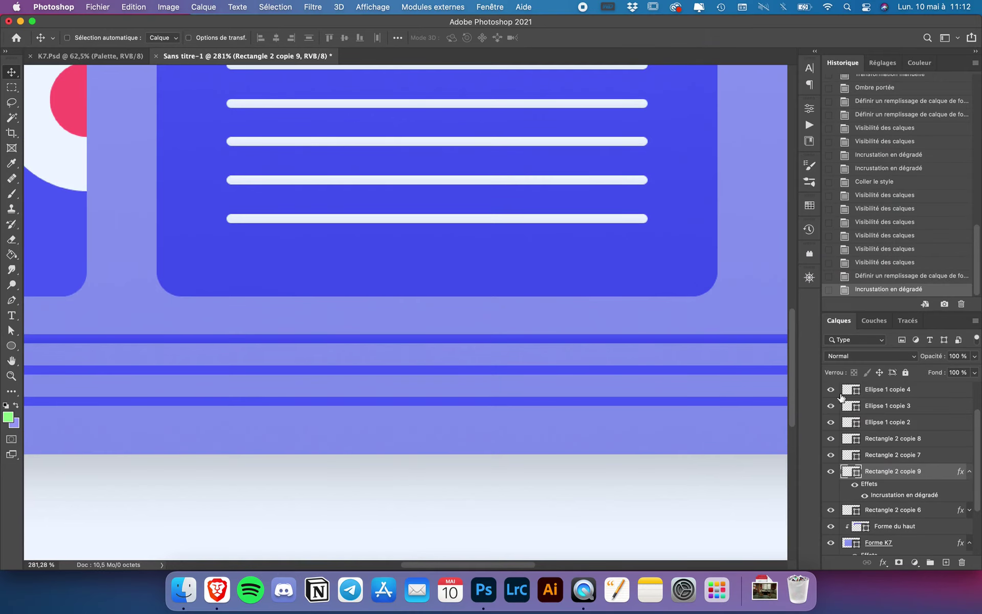
# Paste the gradient overlay style onto the Rectangle 2 copie 8 and copie 7 stripes.
pyautogui.click(895, 439)
pyautogui.rightClick(898, 455)
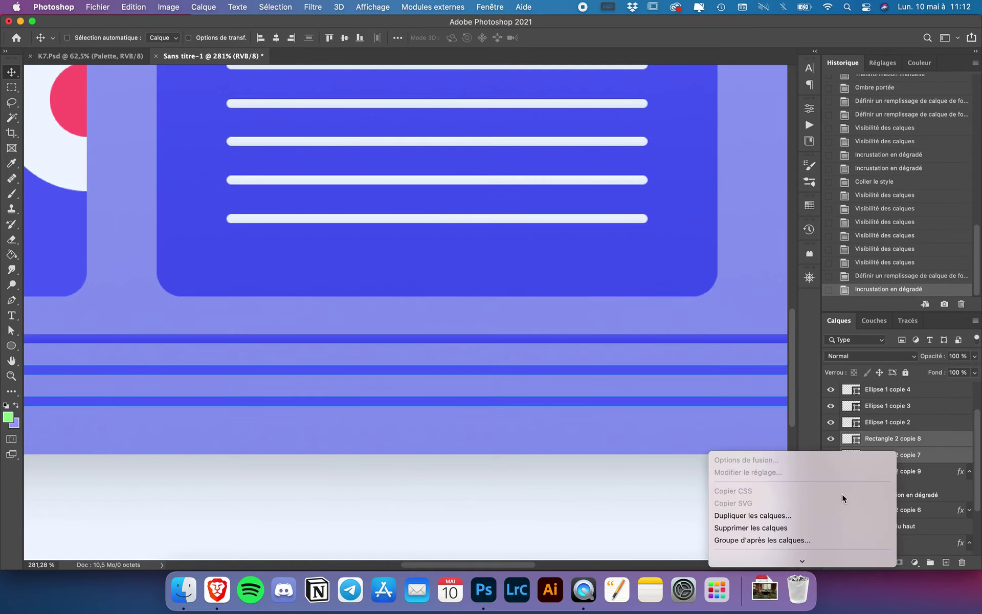
pyautogui.click(753, 305)
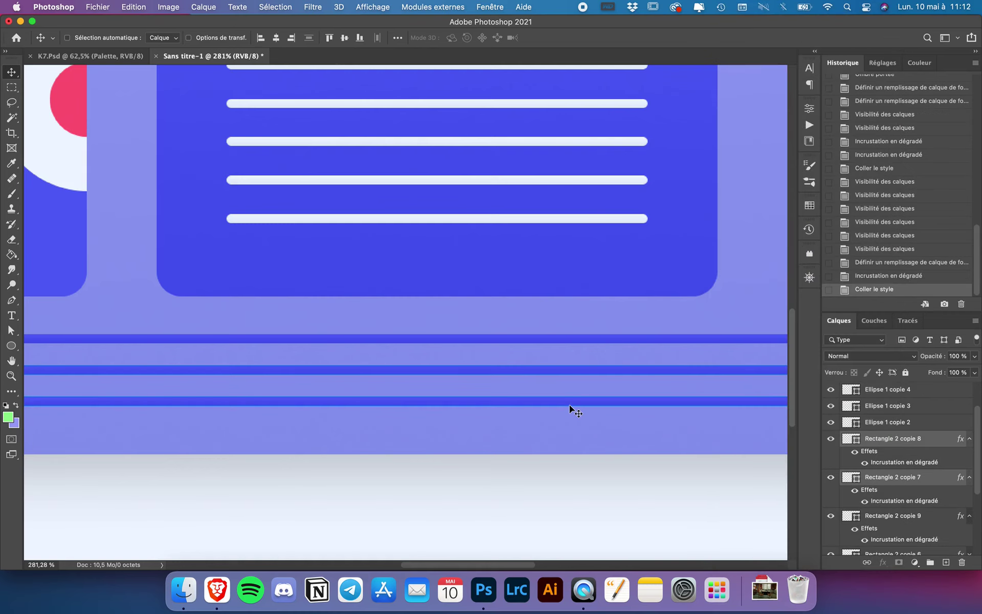
pyautogui.scroll(-3, 570, 404)
pyautogui.scroll(2, 570, 438)
pyautogui.scroll(-1, 576, 443)
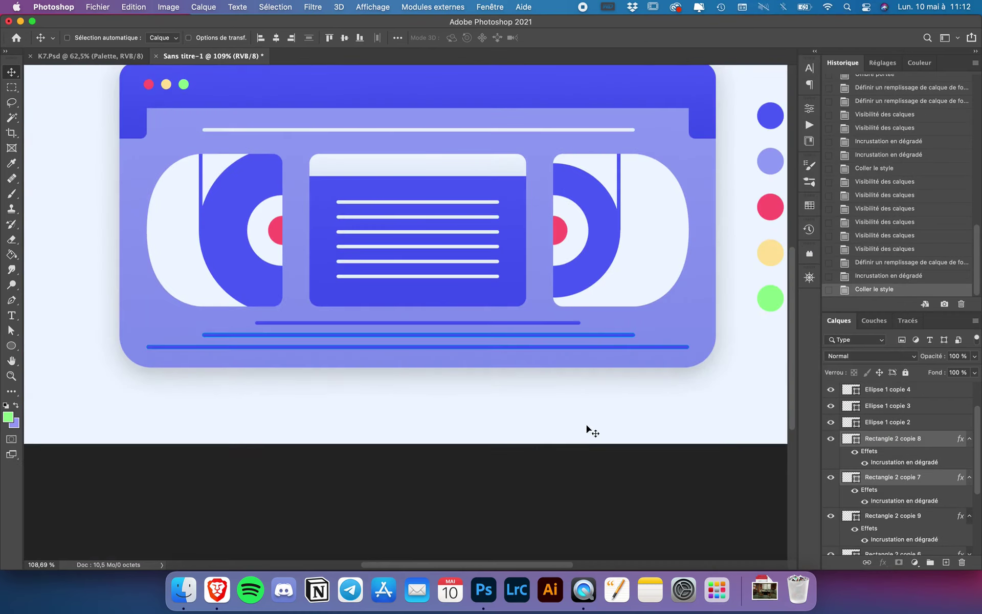
pyautogui.scroll(2, 876, 450)
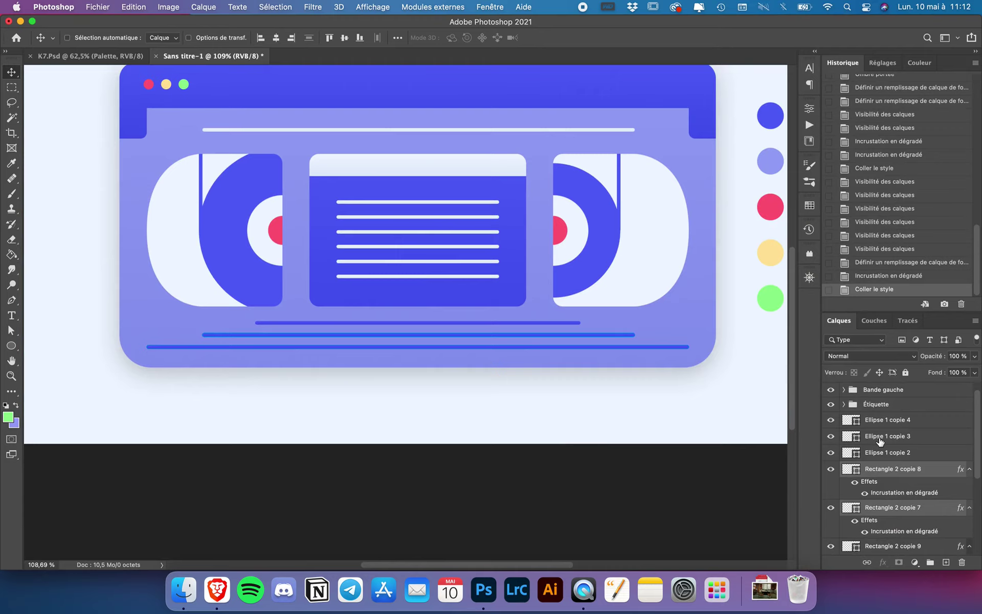
pyautogui.scroll(1, 876, 450)
# Select the Ellipse 1 copie 4 layer and scroll the view.
pyautogui.click(896, 431)
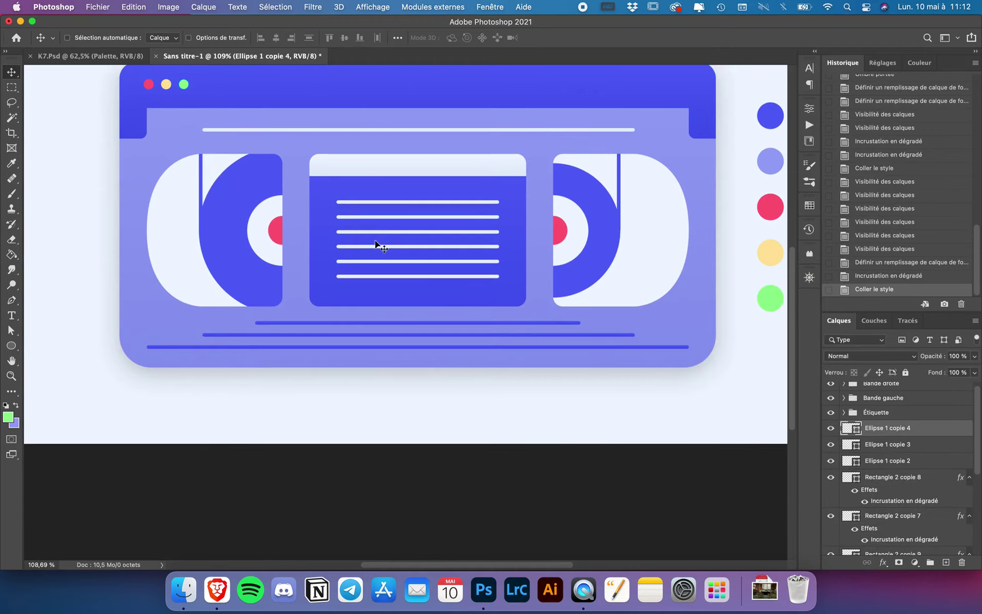
pyautogui.scroll(2, 286, 184)
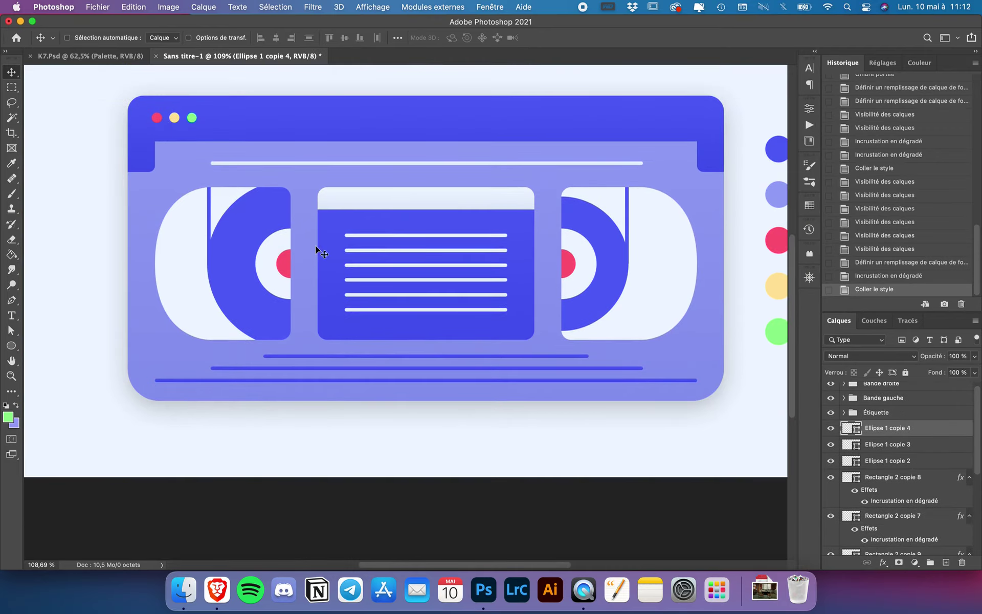
pyautogui.scroll(1, 893, 468)
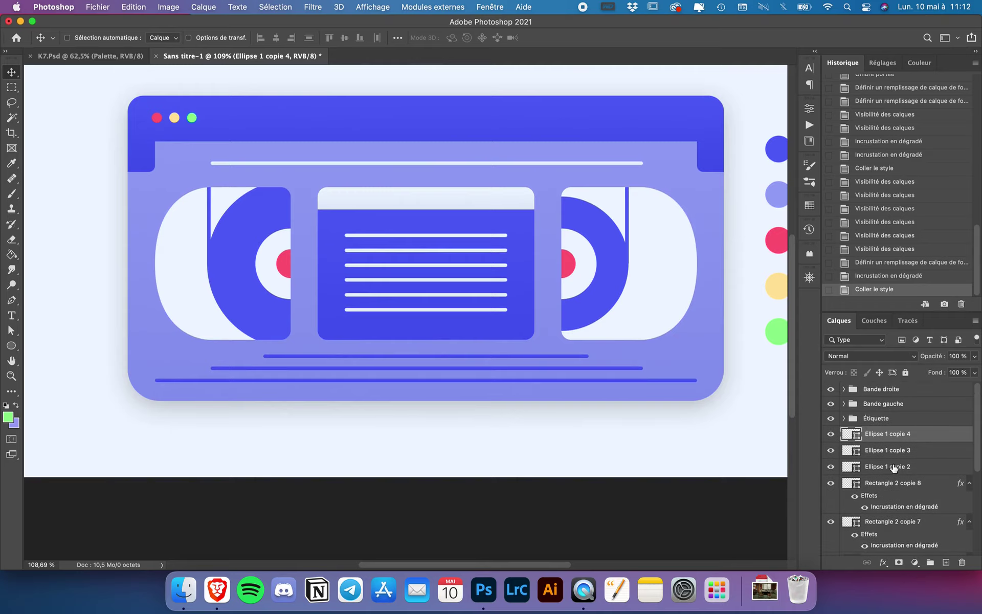
pyautogui.hscroll(1, 730, 450)
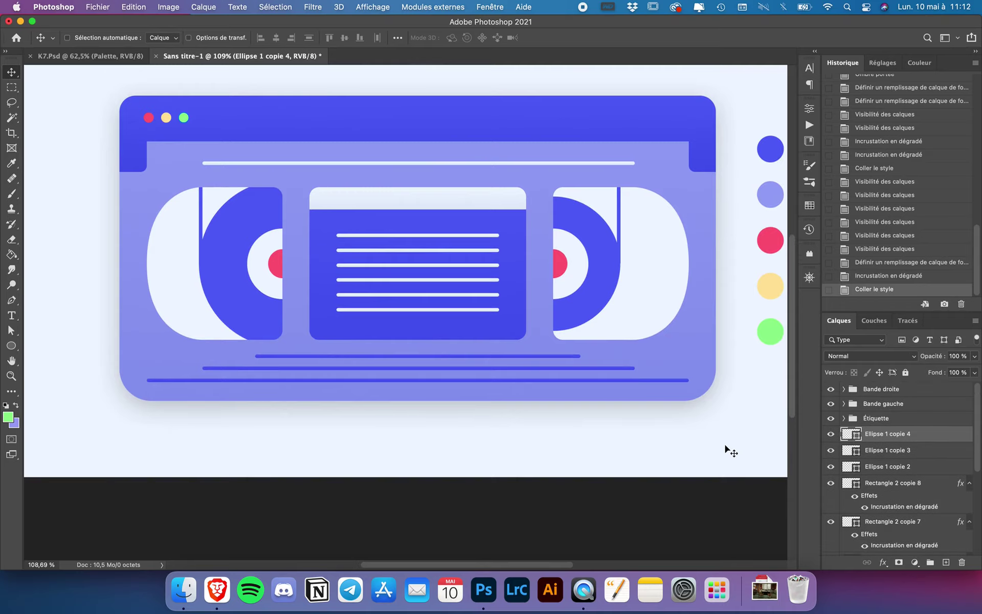
pyautogui.hscroll(4, 730, 450)
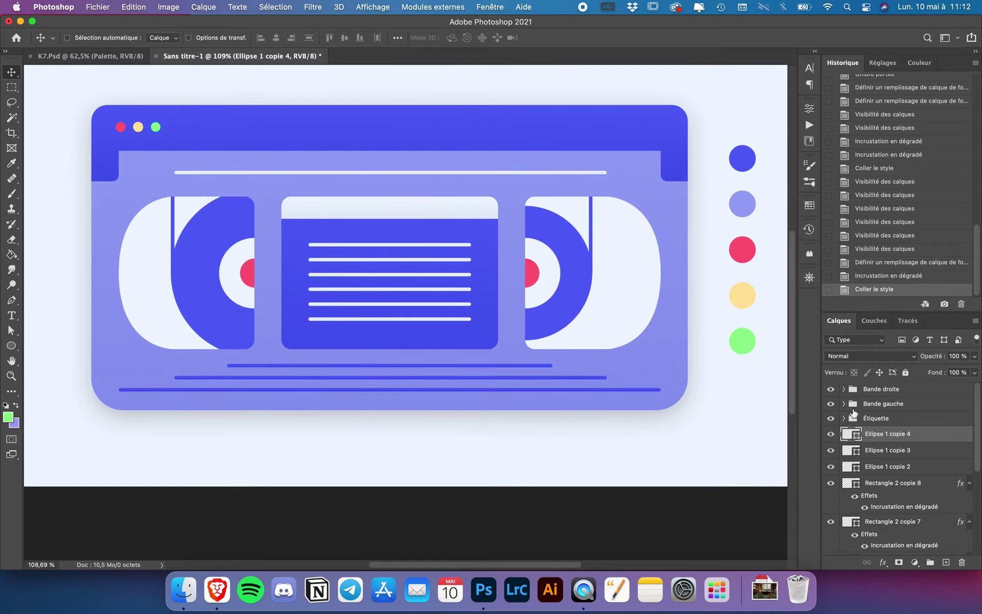
# Add an inner shadow to the Bande vidéo layer inside Bande gauche.
pyautogui.click(879, 408)
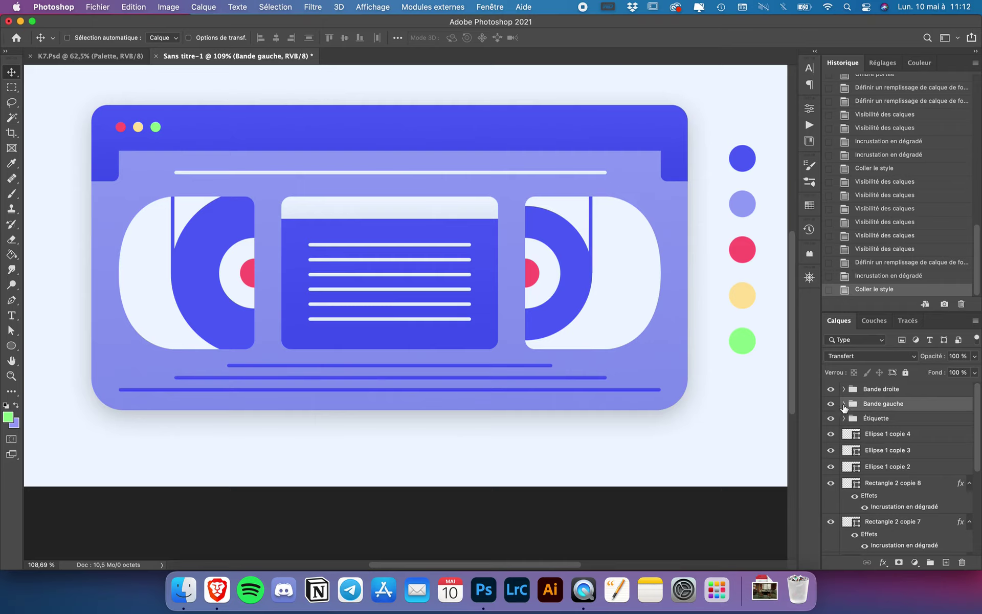
pyautogui.click(844, 404)
pyautogui.click(914, 469)
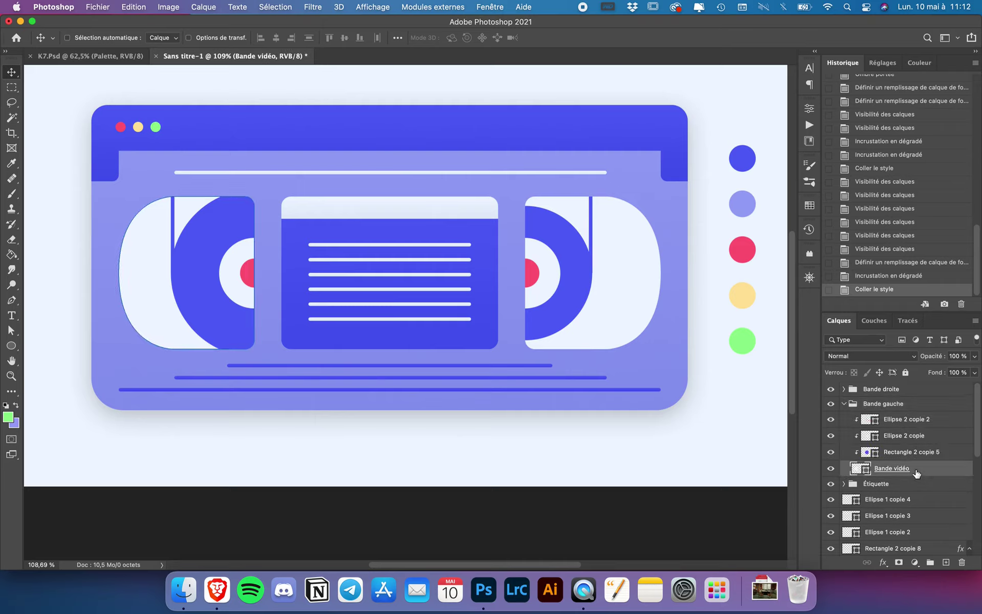
pyautogui.click(883, 563)
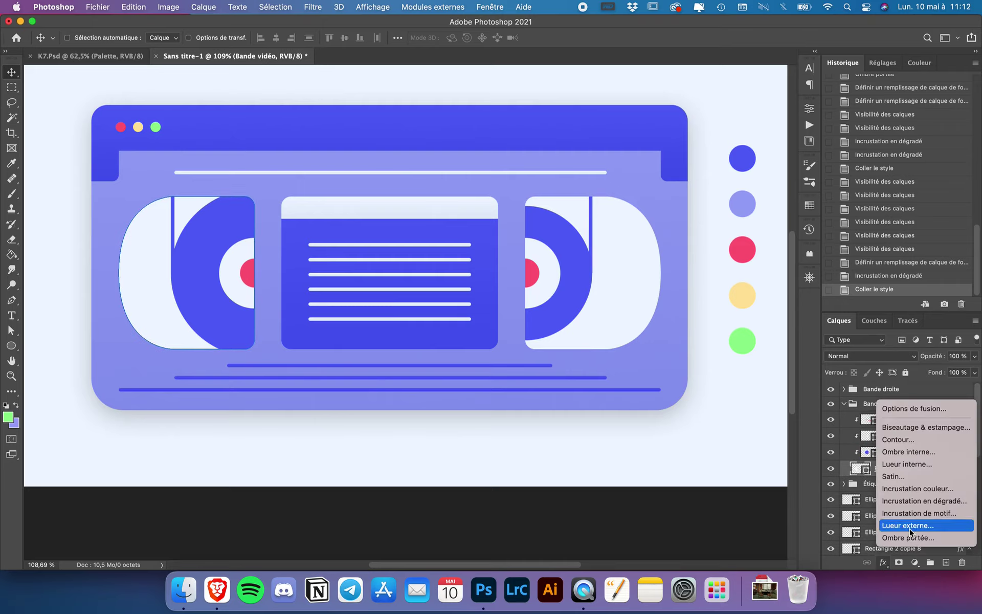
pyautogui.click(916, 455)
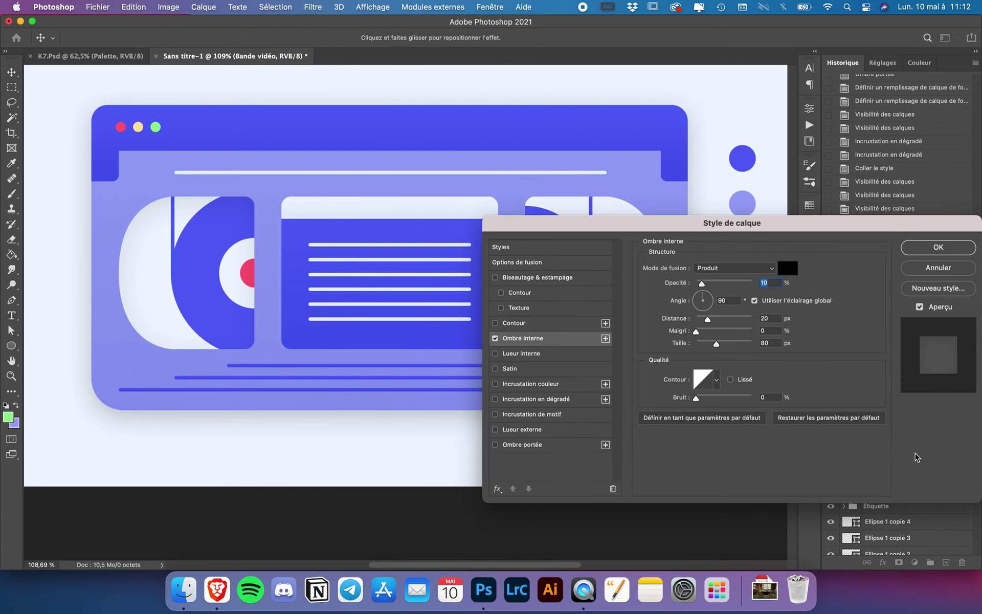
# Set the inner shadow to 20% opacity, 20 px distance and 80 px size.
pyautogui.click(810, 417)
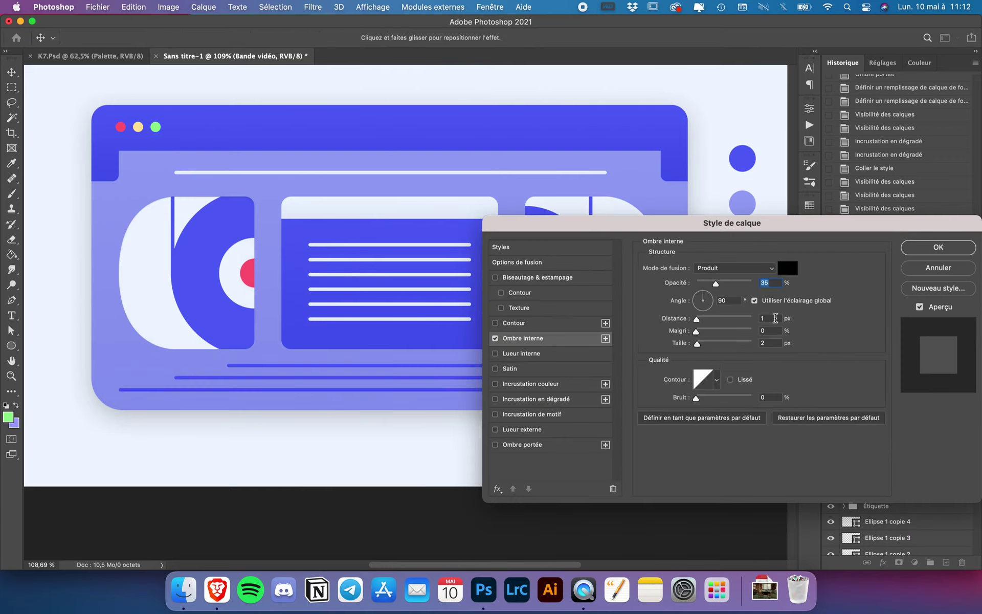
pyautogui.write('2')
pyautogui.write('0')
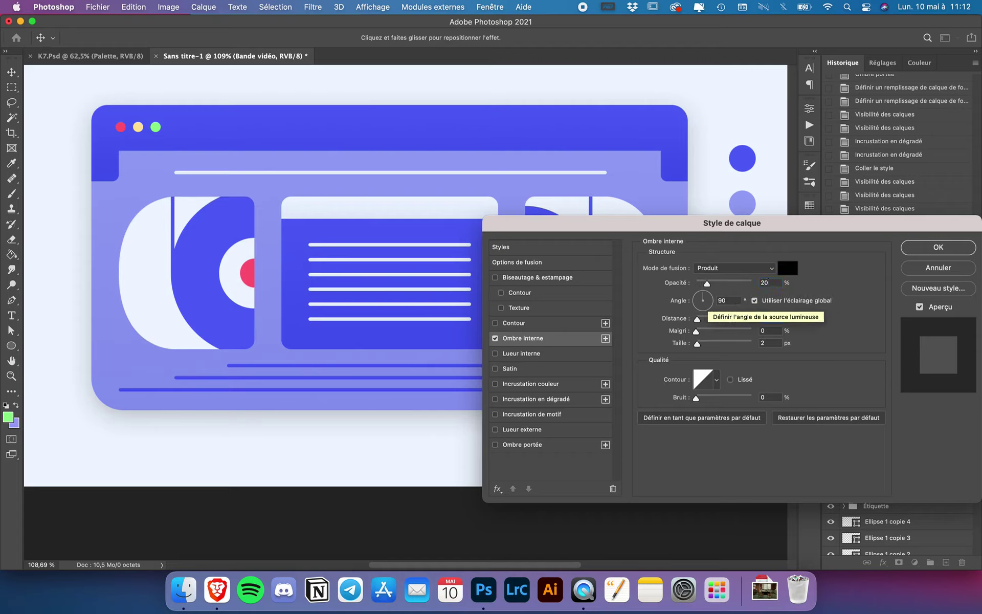
pyautogui.press('Tab')
pyautogui.press('Tab')
pyautogui.write('20')
pyautogui.click(770, 343)
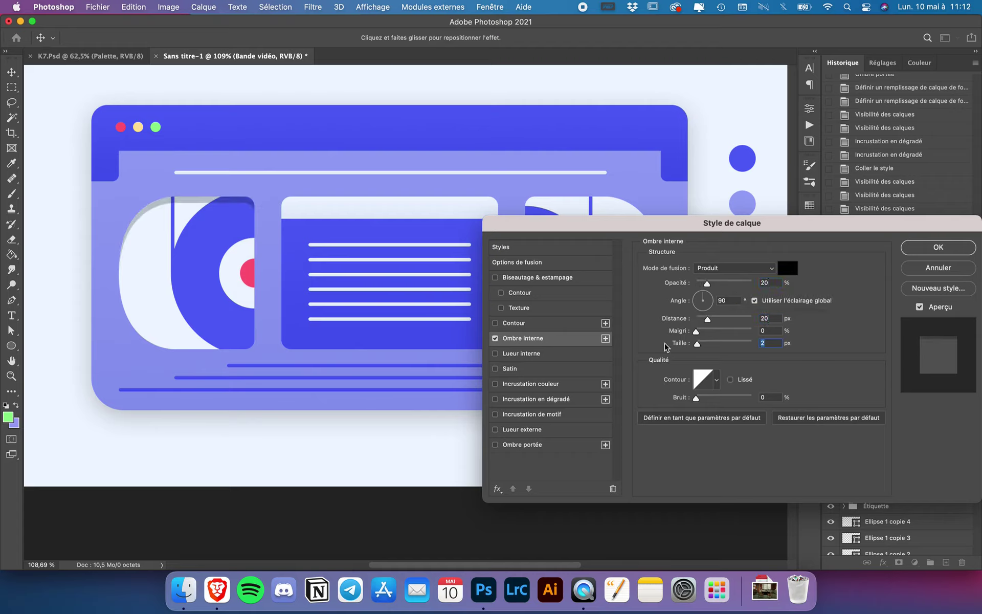
pyautogui.write('80')
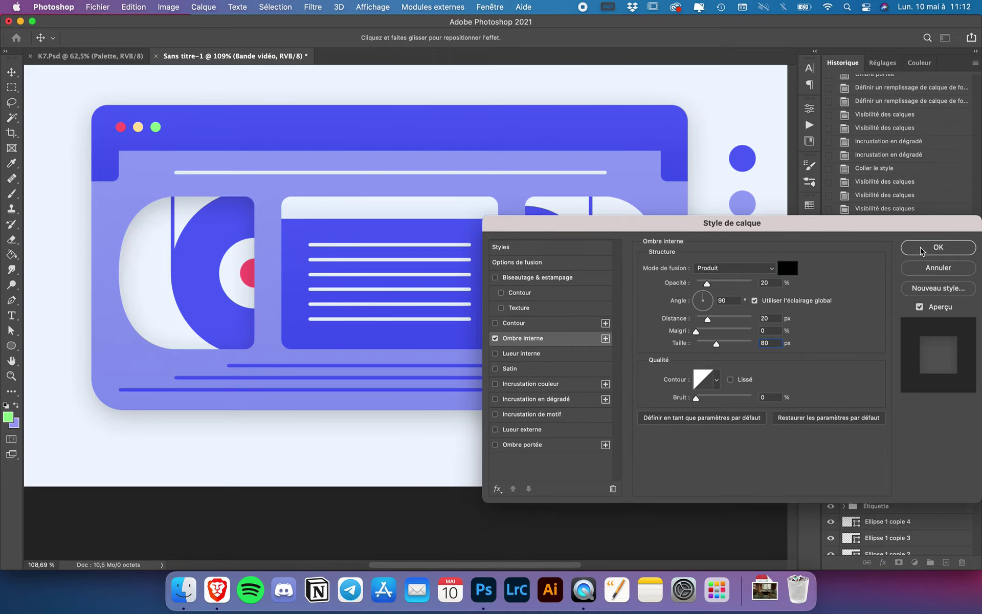
pyautogui.click(921, 249)
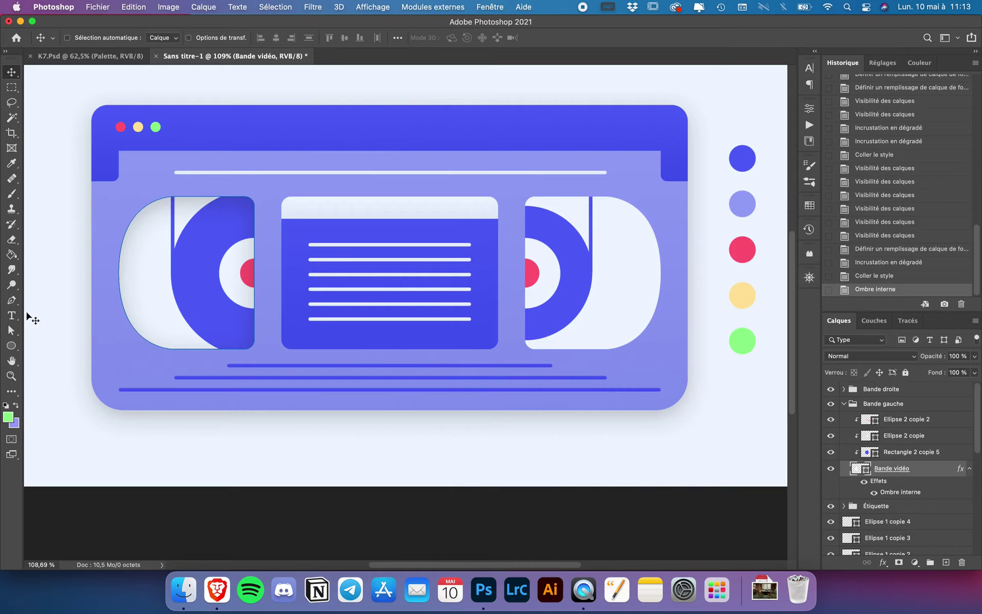
pyautogui.click(12, 347)
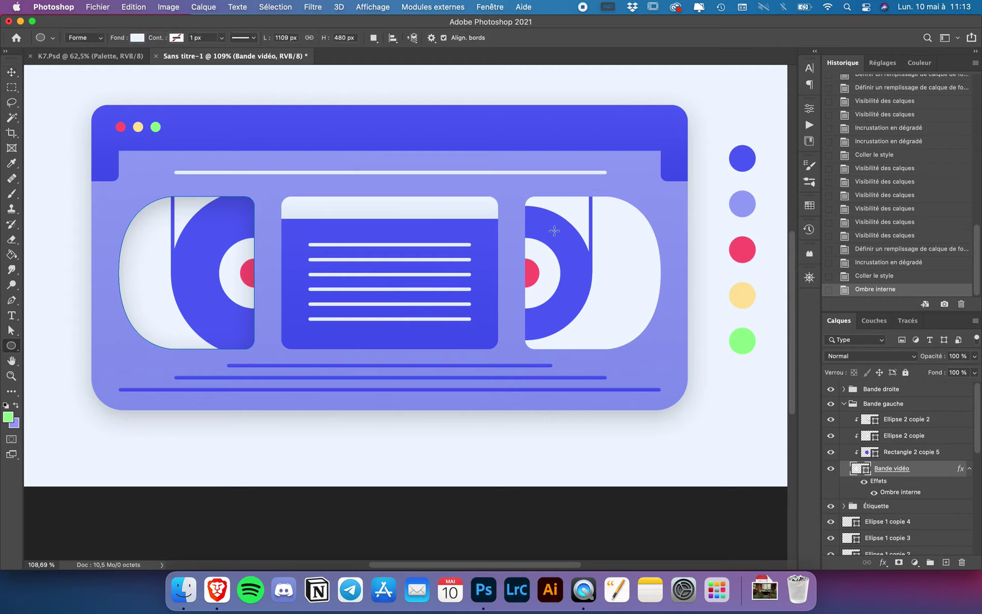
# Add a gradient overlay to the Rectangle 2 copie 5 layer.
pyautogui.click(12, 72)
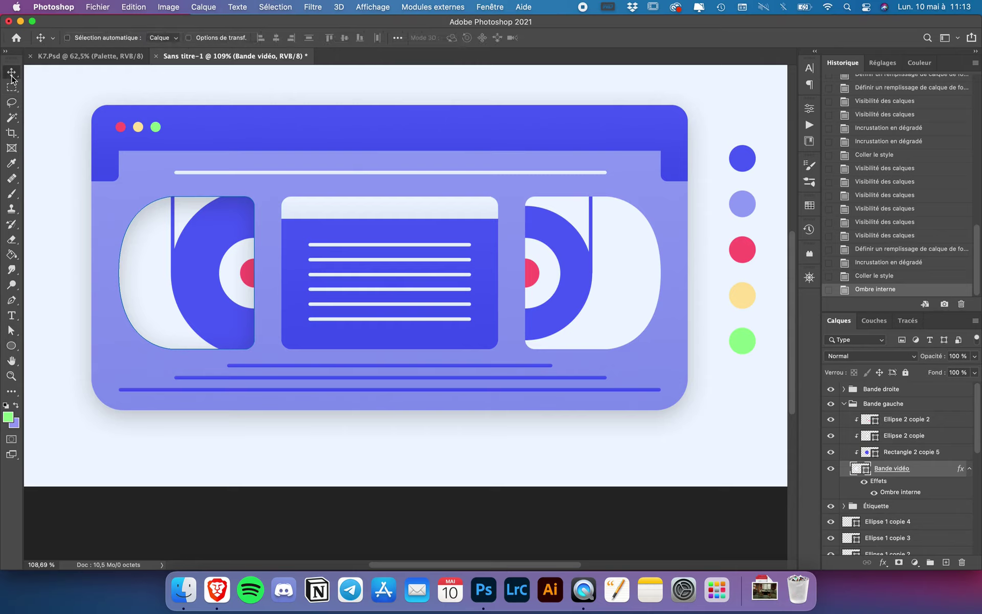
pyautogui.click(921, 453)
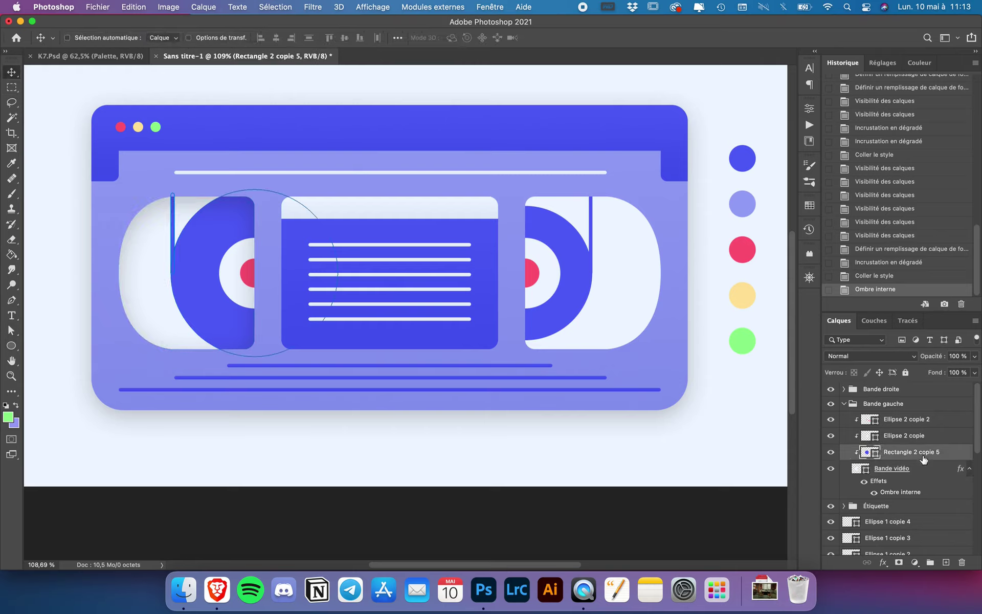
pyautogui.click(883, 562)
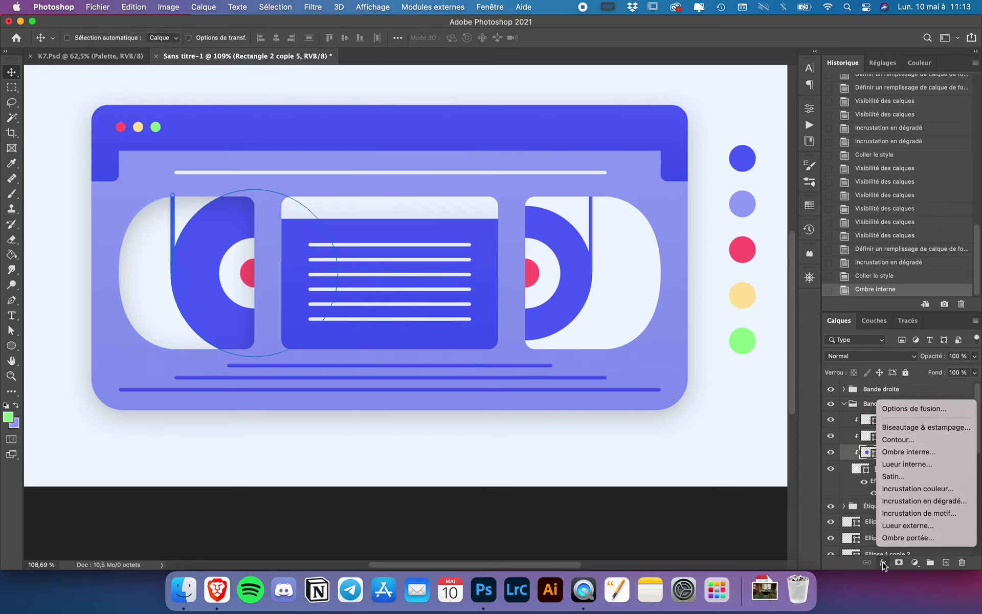
pyautogui.click(930, 503)
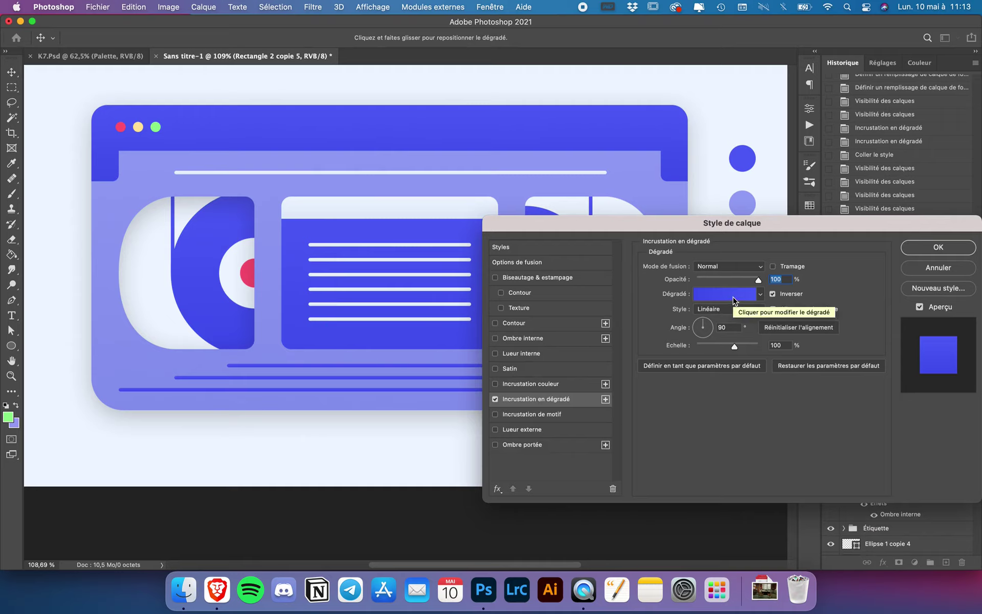
pyautogui.click(939, 250)
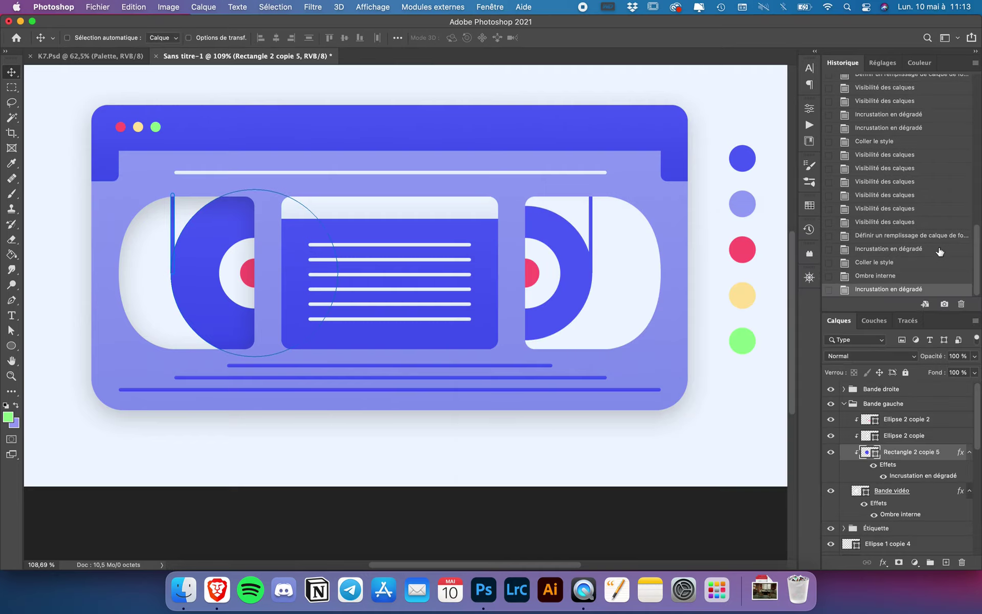
# Copy that gradient overlay style onto Rectangle 2 copie 5 in Bande droite.
pyautogui.rightClick(913, 457)
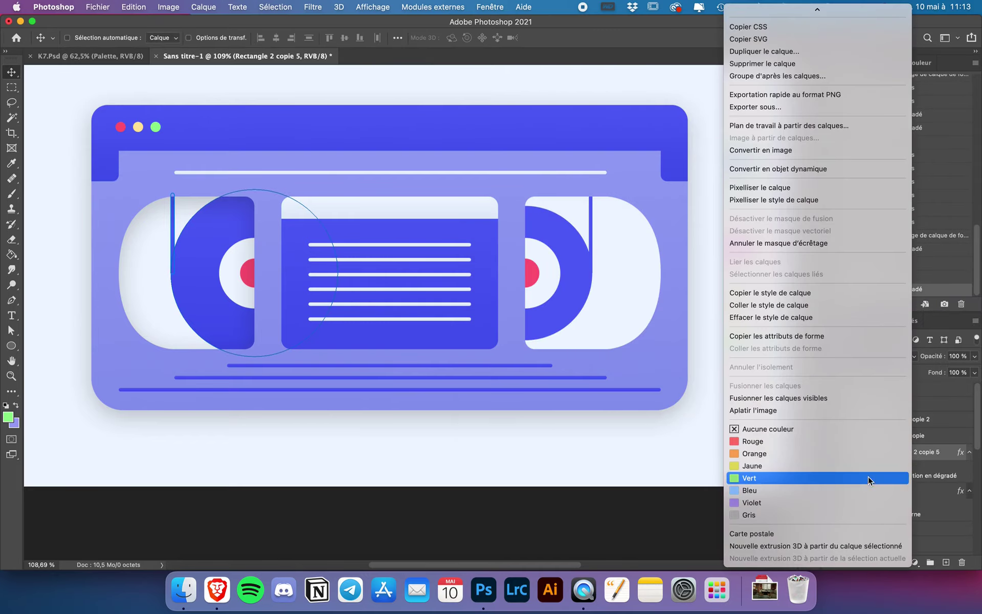
pyautogui.click(770, 292)
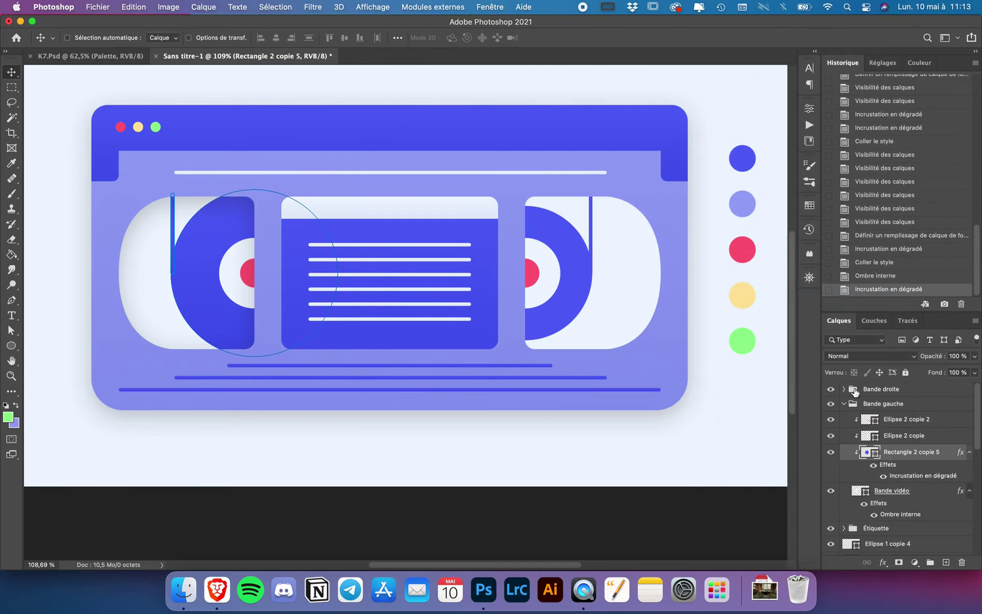
pyautogui.scroll(3, 888, 451)
pyautogui.click(903, 438)
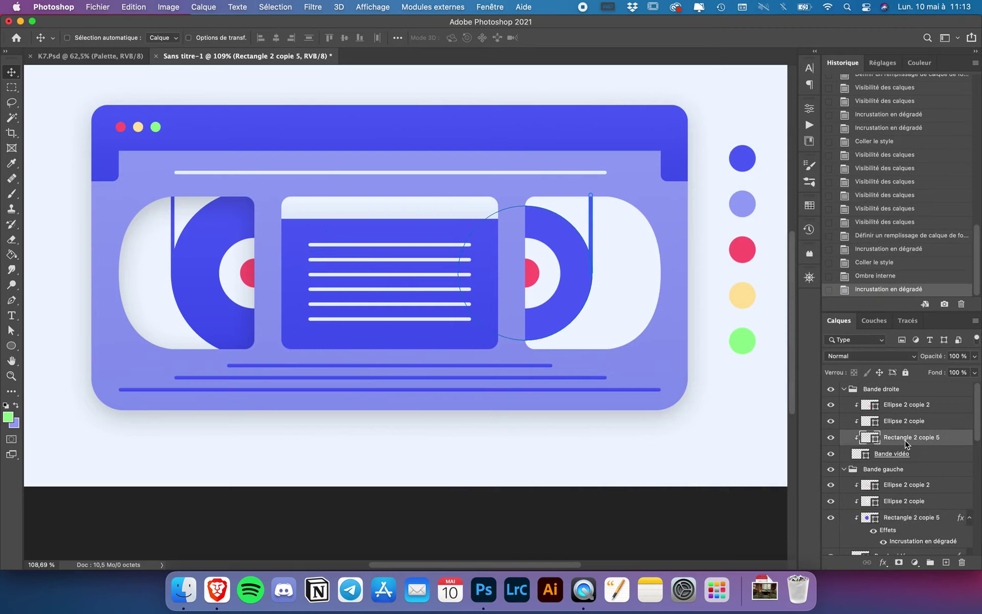
pyautogui.rightClick(903, 438)
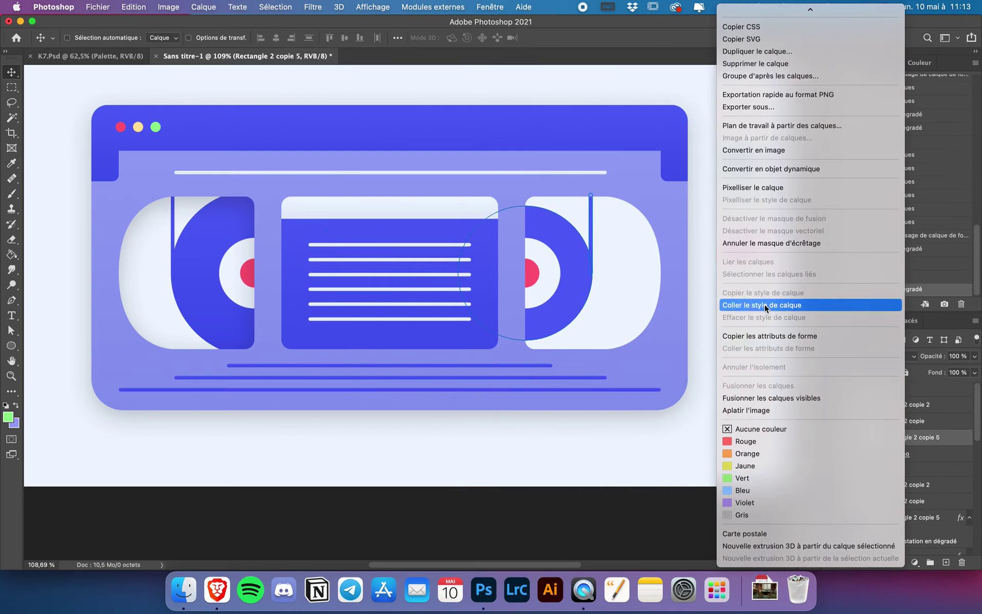
pyautogui.click(764, 304)
pyautogui.scroll(-3, 904, 511)
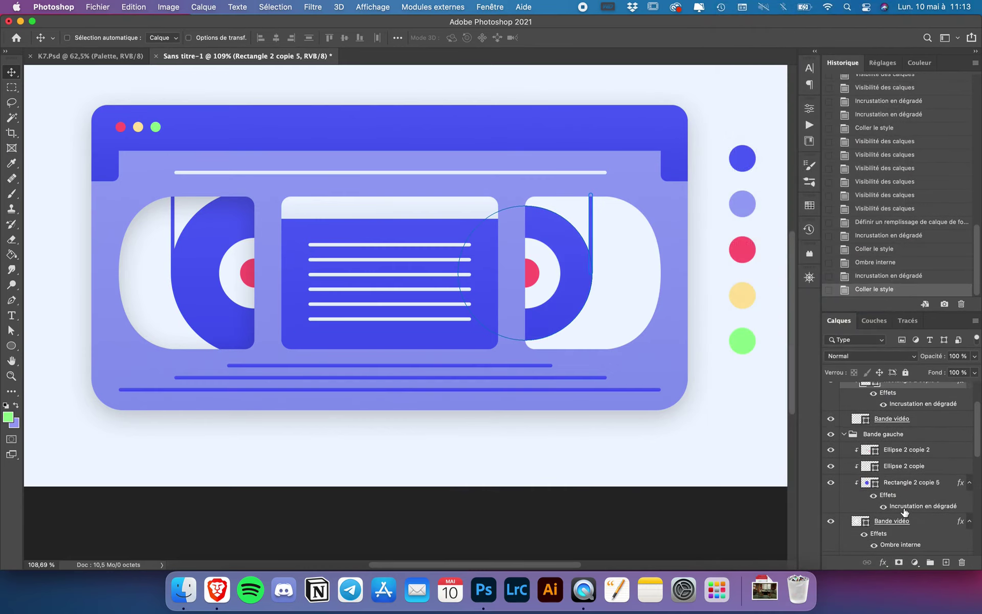
pyautogui.rightClick(917, 489)
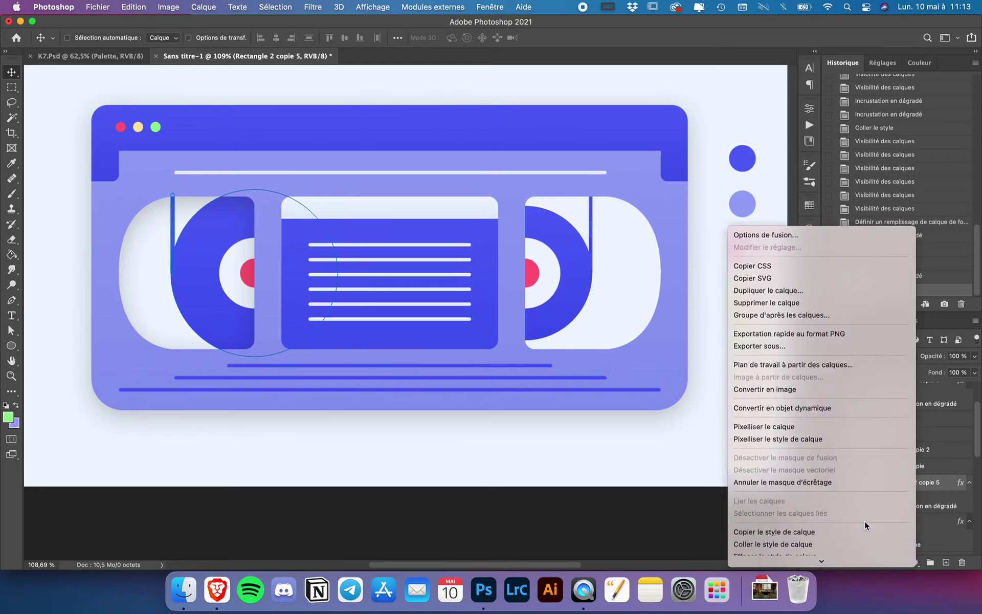
pyautogui.click(780, 364)
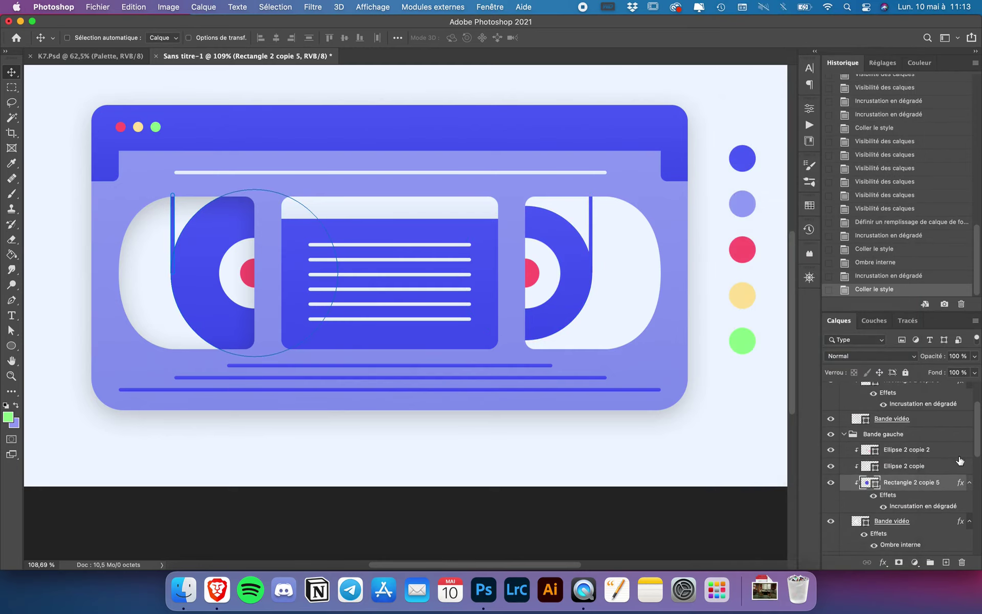
# Copy the inner shadow style and paste it onto the right window's Bande vidéo layer.
pyautogui.scroll(2, 906, 476)
pyautogui.click(907, 477)
pyautogui.scroll(1, 909, 480)
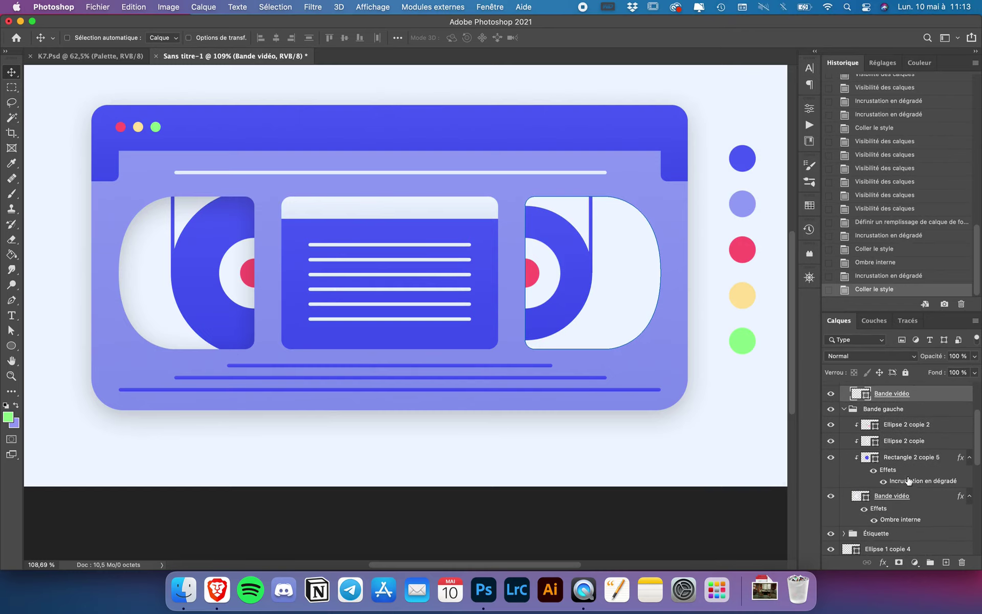
pyautogui.rightClick(907, 496)
pyautogui.scroll(-2, 873, 526)
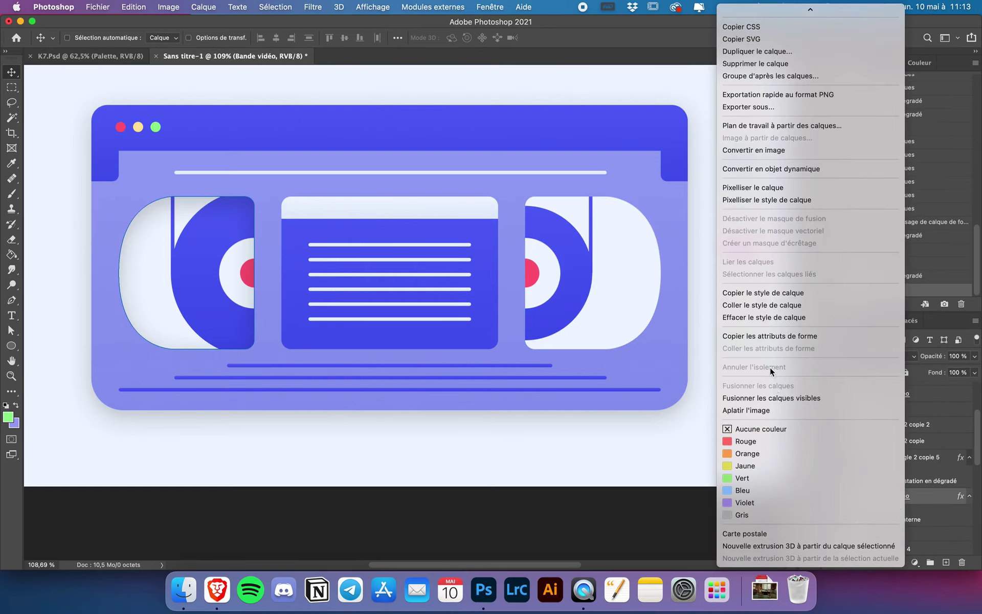
pyautogui.click(769, 292)
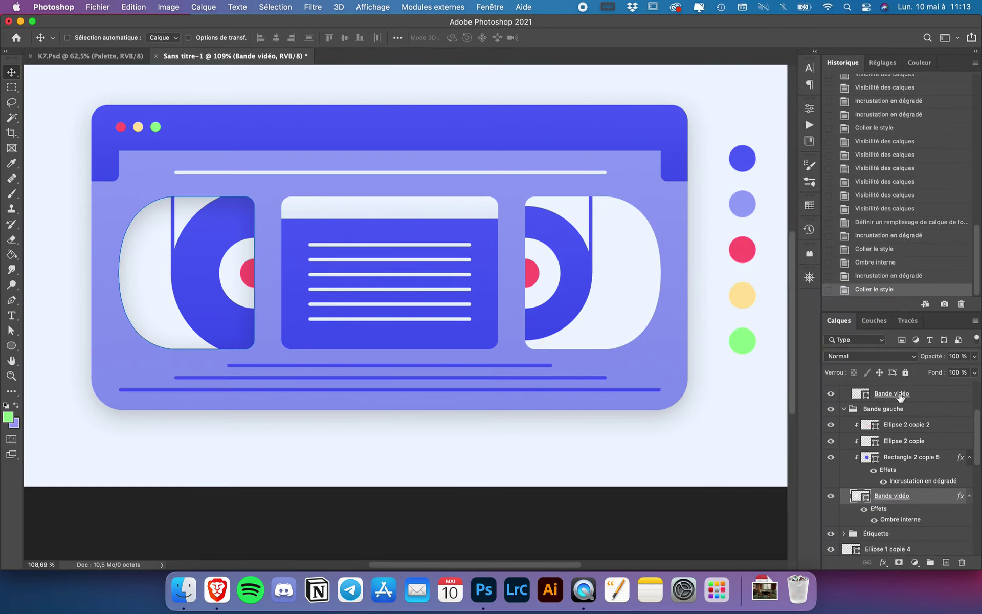
pyautogui.rightClick(901, 394)
pyautogui.scroll(-2, 873, 437)
pyautogui.scroll(-3, 872, 437)
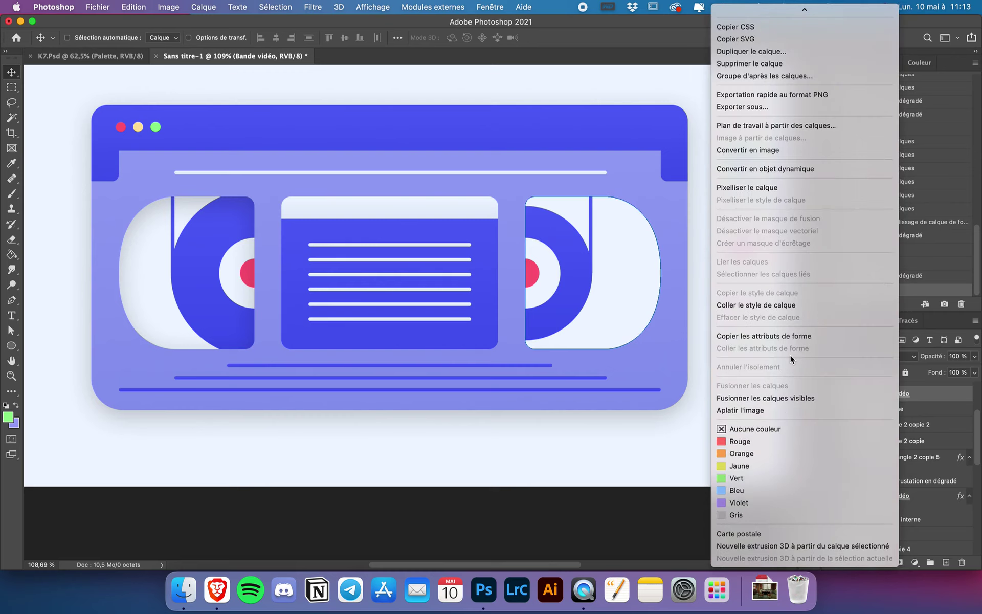
pyautogui.click(769, 305)
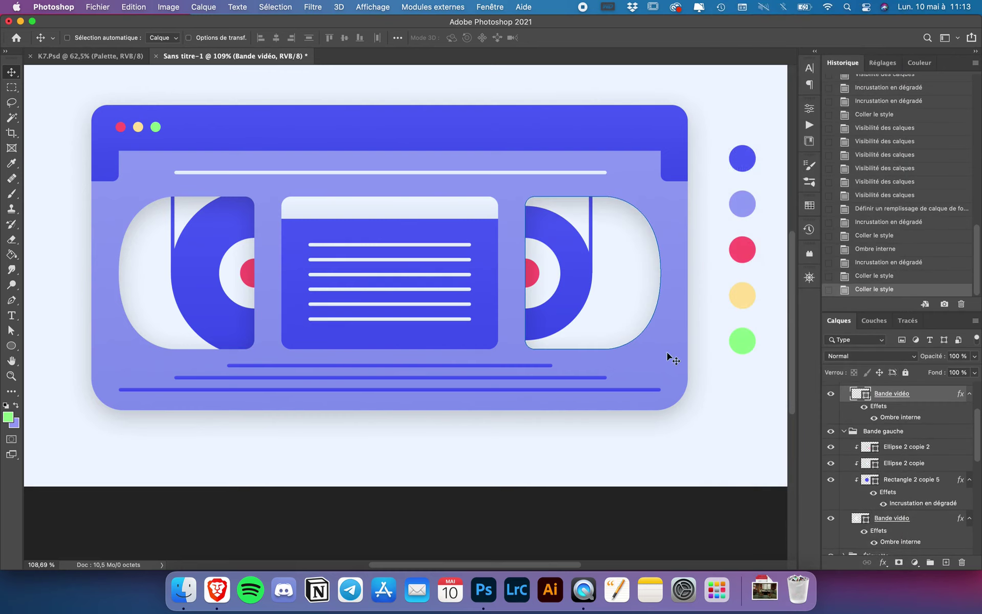
# Scroll up and select the Rectangle 2 copie 5 layer.
pyautogui.scroll(1, 915, 453)
pyautogui.scroll(1, 915, 453)
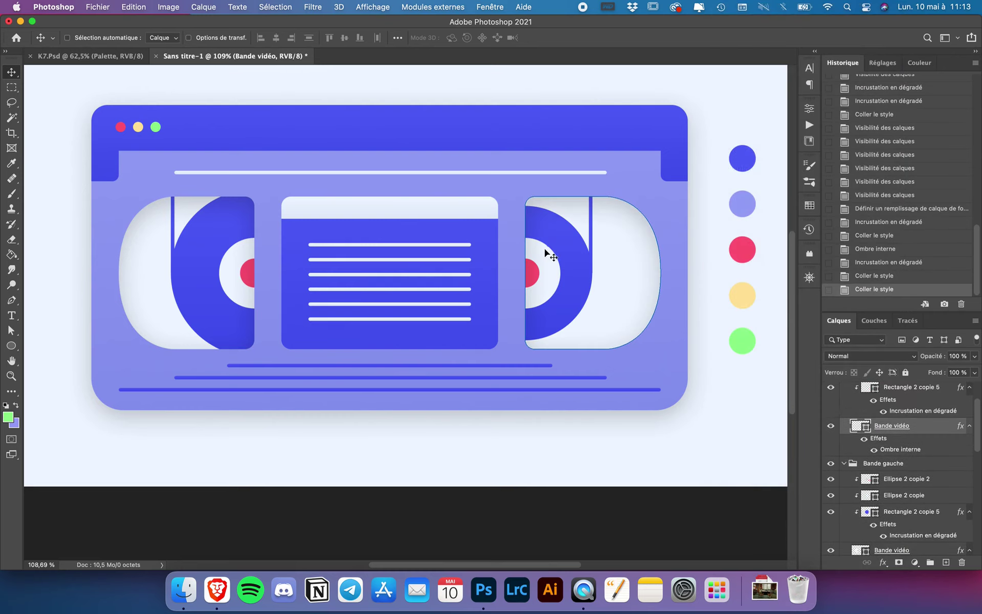
pyautogui.scroll(3, 889, 424)
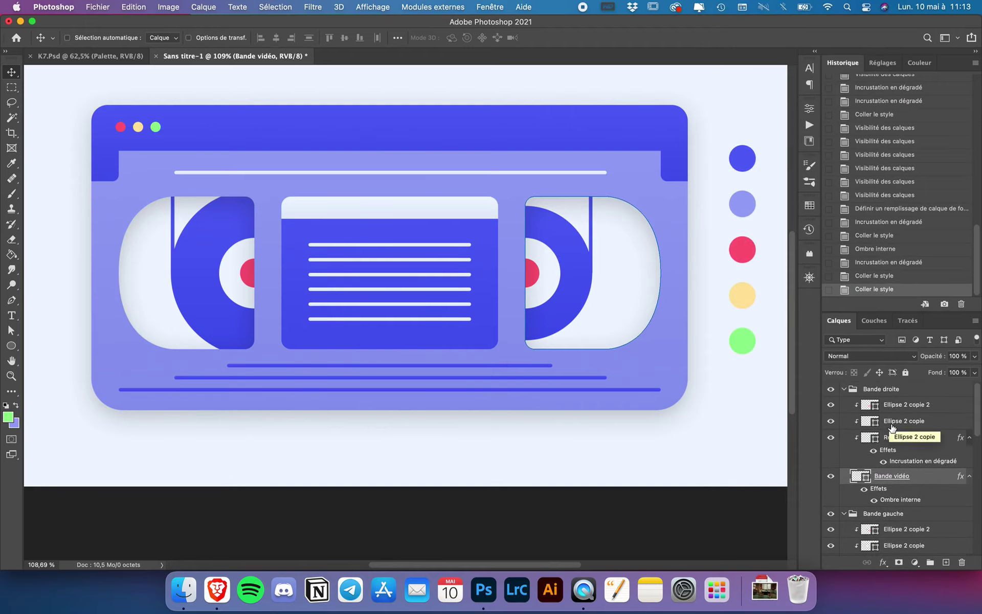
pyautogui.click(903, 439)
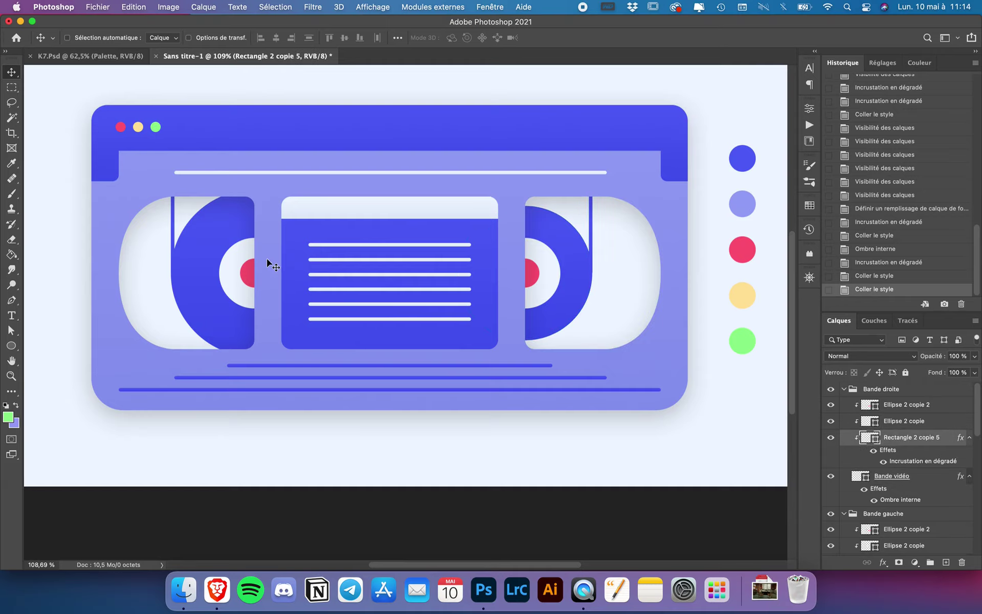
pyautogui.scroll(-2, 268, 263)
pyautogui.scroll(-1, 268, 263)
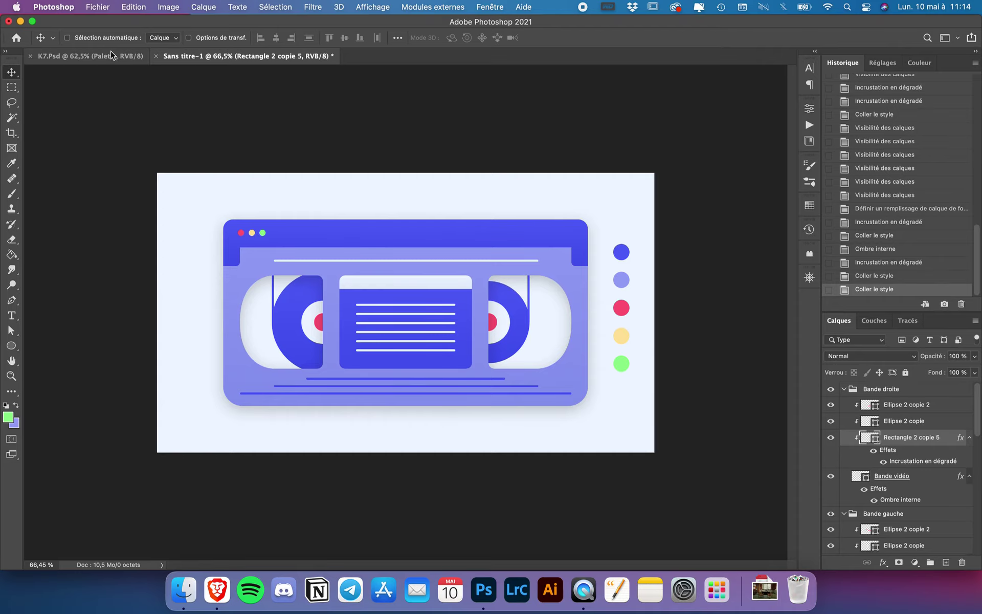
pyautogui.click(123, 57)
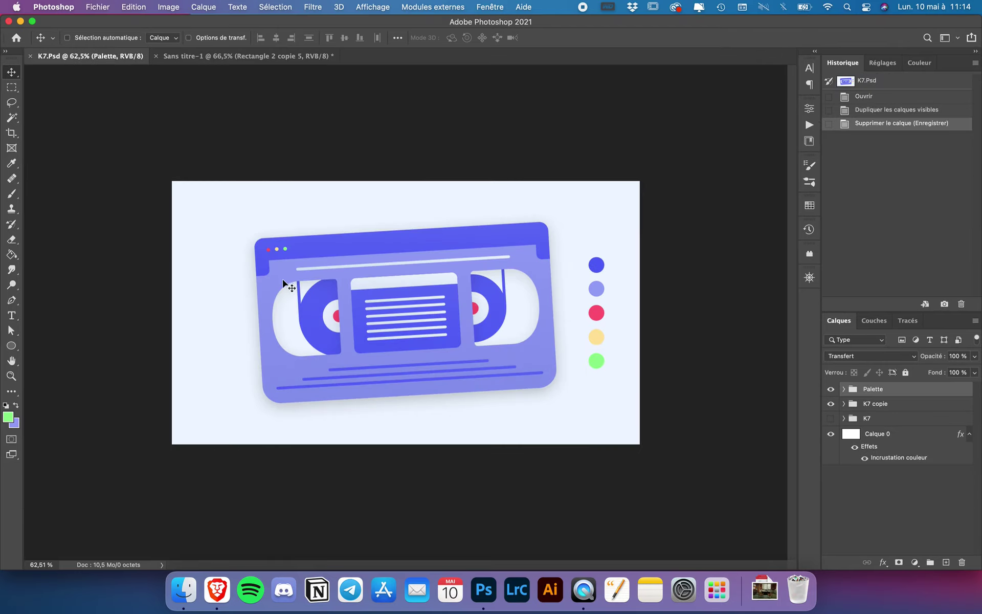
pyautogui.click(203, 58)
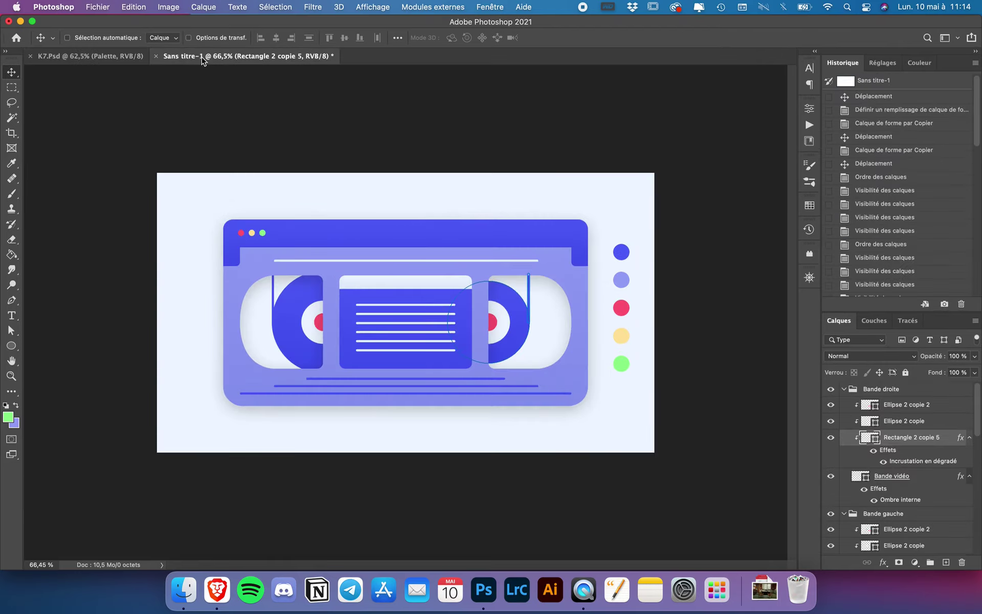
pyautogui.click(107, 57)
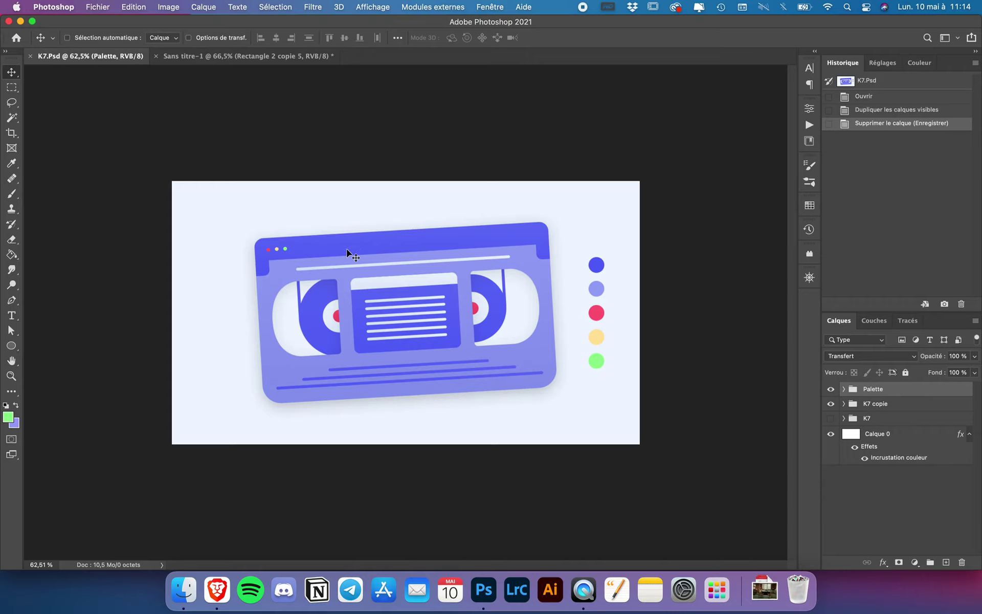
pyautogui.click(245, 56)
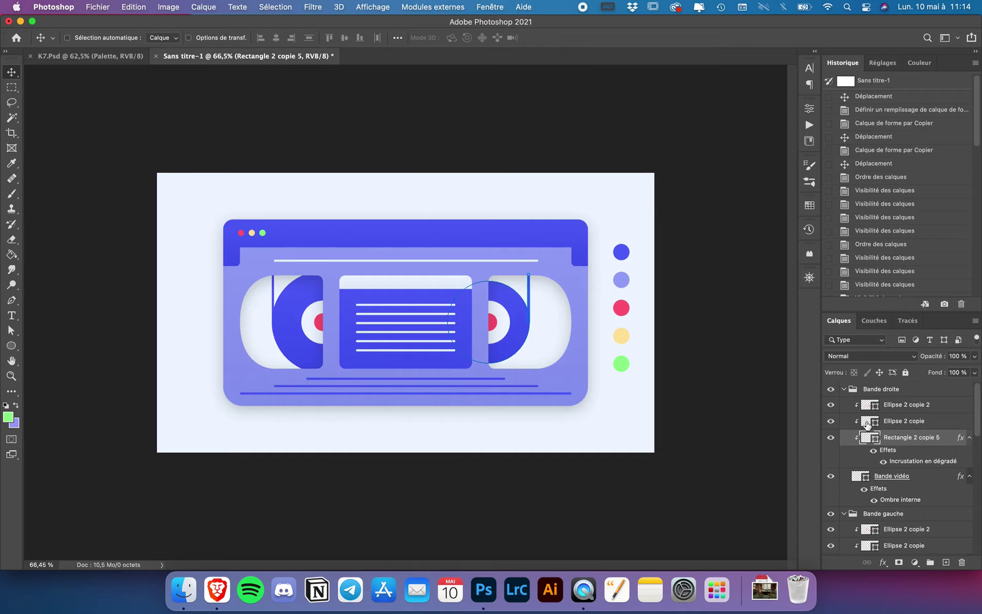
# Collapse the Bande droite and Bande gauche groups.
pyautogui.click(844, 389)
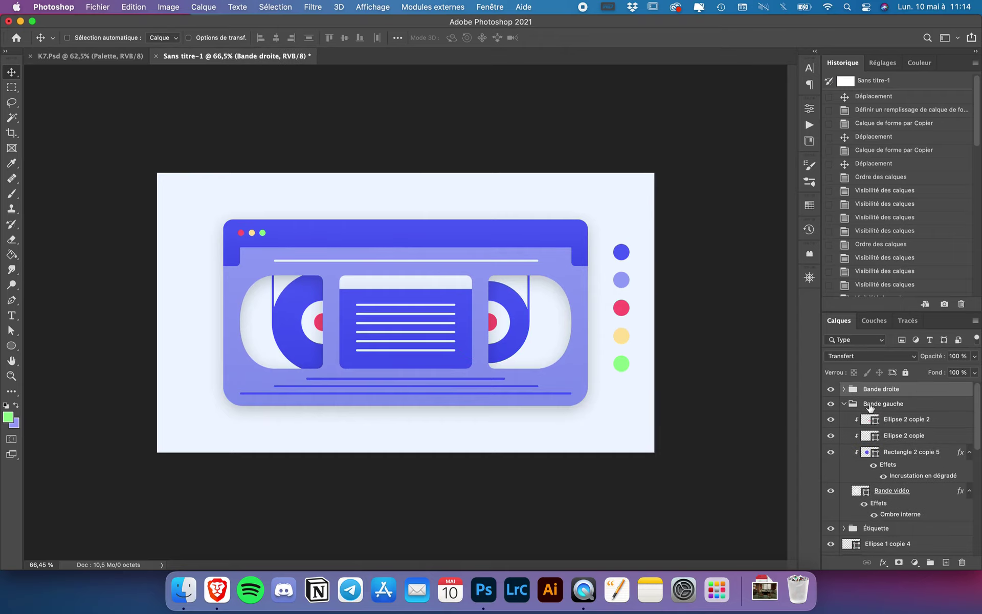
pyautogui.click(845, 404)
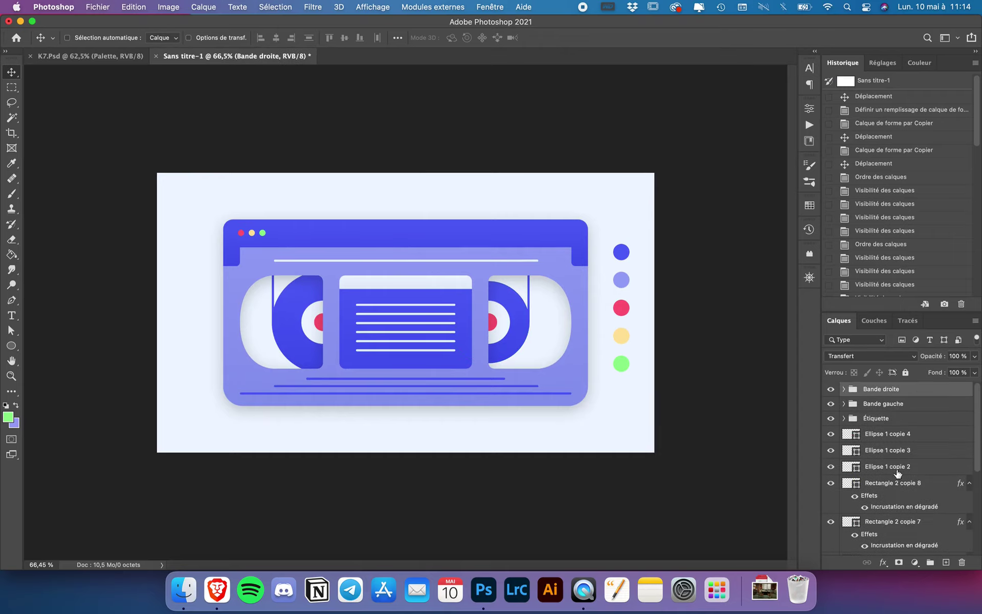
pyautogui.scroll(-5, 893, 508)
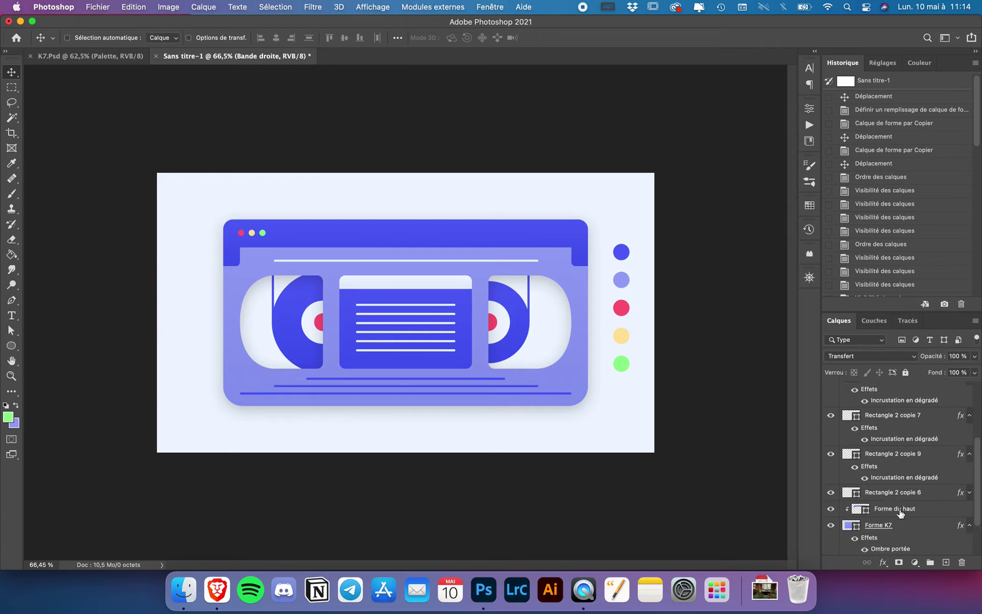
pyautogui.scroll(-1, 897, 524)
# Group the layers from Bande droite through Forme K7 into Groupe 1.
pyautogui.keyDown('shift'); pyautogui.click(896, 521); pyautogui.keyUp('shift')
pyautogui.scroll(5, 896, 524)
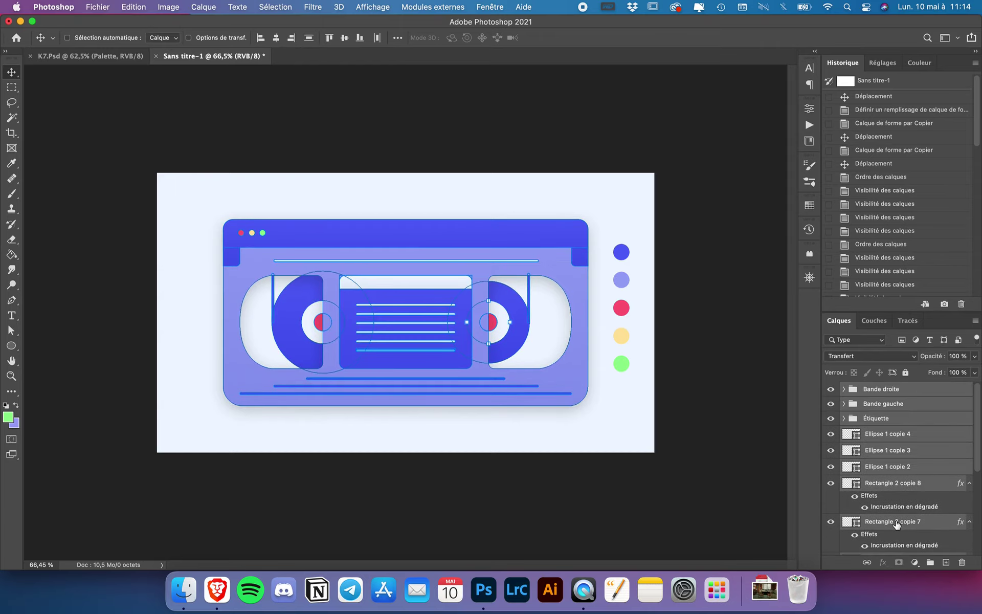
pyautogui.click(889, 391)
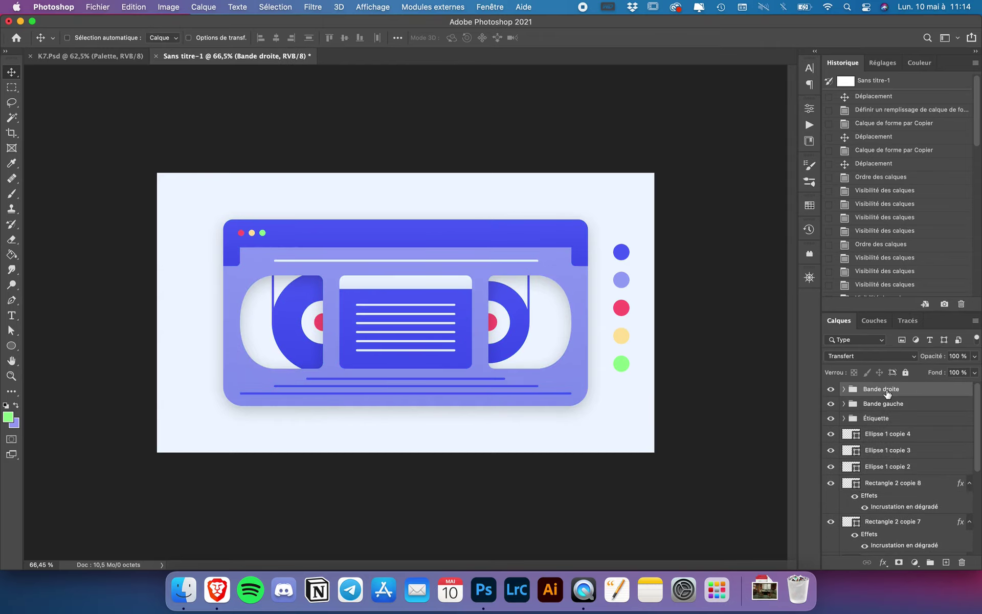
pyautogui.scroll(-5, 893, 394)
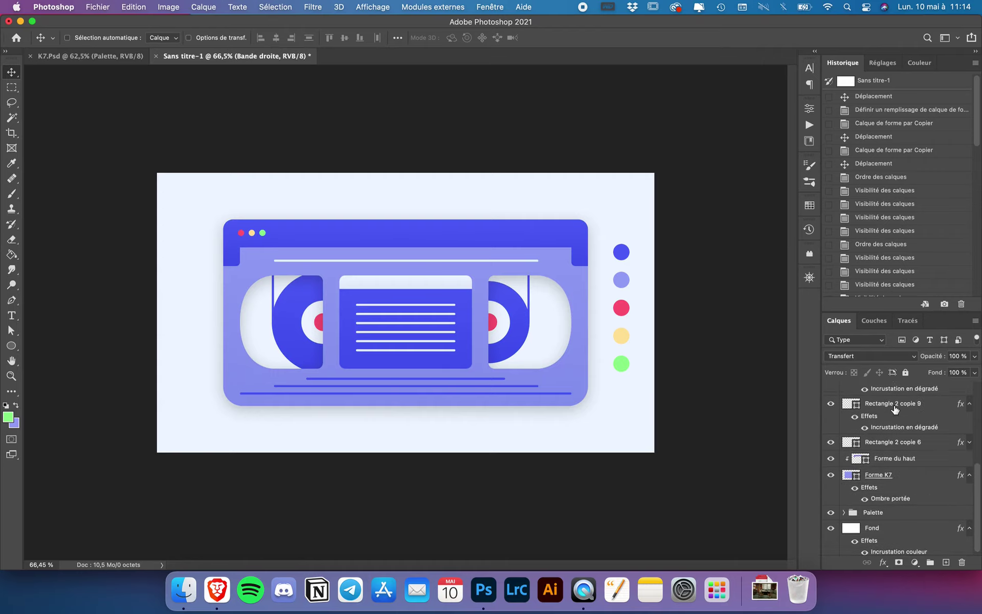
pyautogui.keyDown('shift'); pyautogui.click(884, 511); pyautogui.keyUp('shift')
pyautogui.click(889, 473)
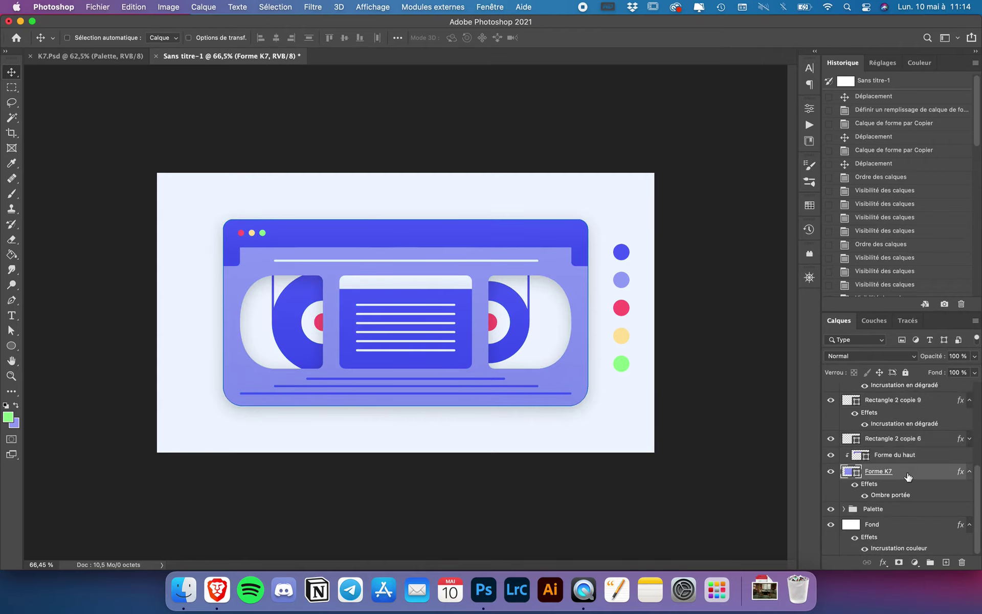
pyautogui.scroll(5, 909, 477)
pyautogui.keyDown('shift'); pyautogui.click(891, 392); pyautogui.keyUp('shift')
pyautogui.moveTo(891, 392); pyautogui.dragTo(931, 562)
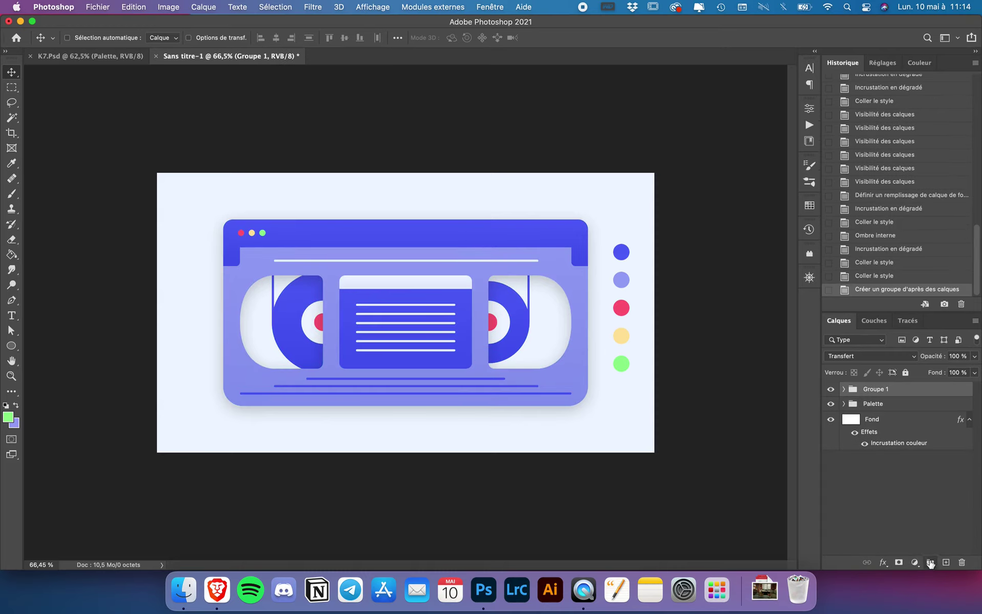
# Test a slight tilt of the cassette group, undo it, and bring up K7.Psd.
pyautogui.press('super+t')
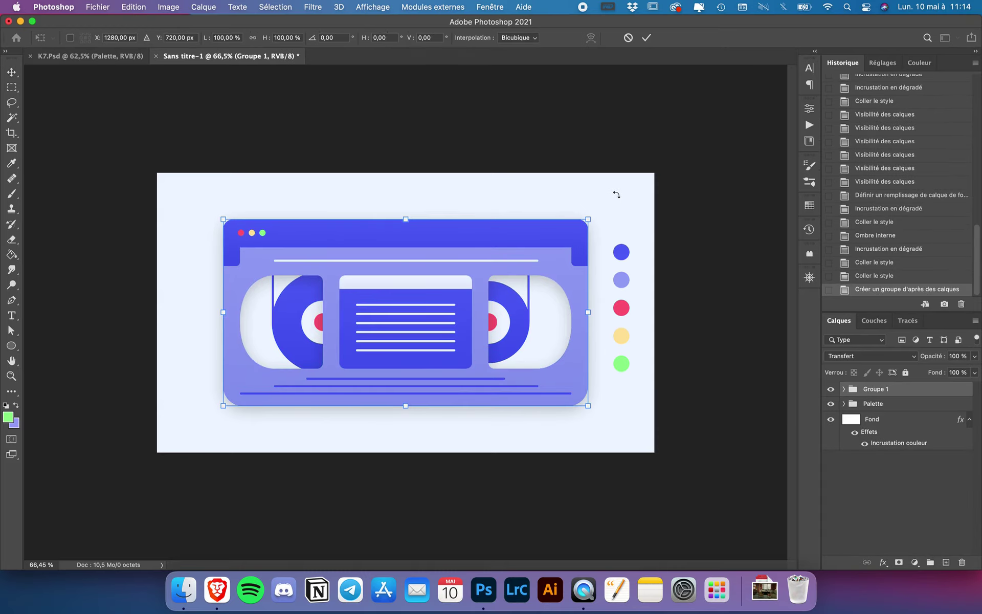
pyautogui.moveTo(618, 194); pyautogui.dragTo(611, 188)
pyautogui.press('Return')
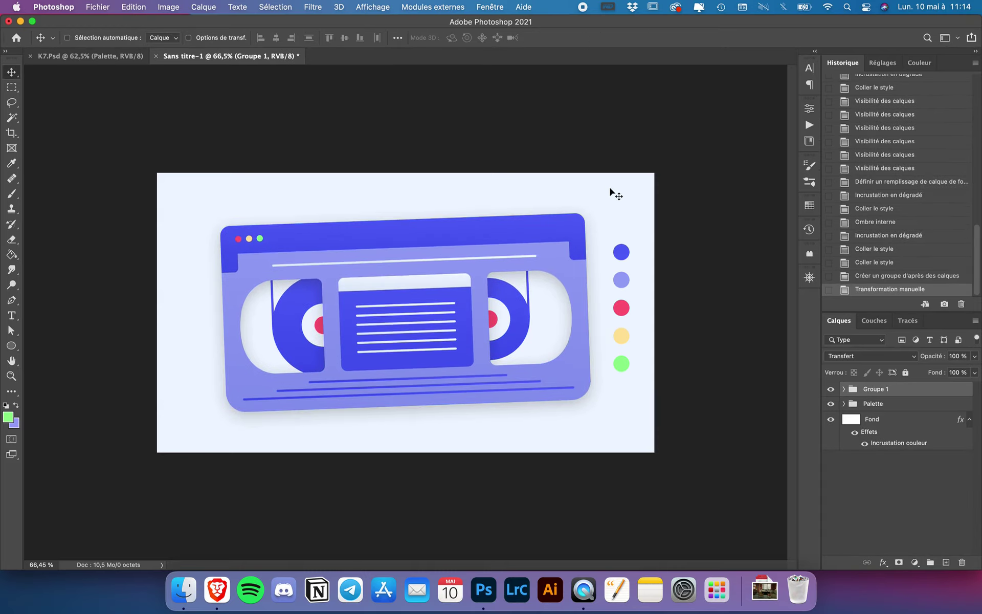
pyautogui.press('super+z')
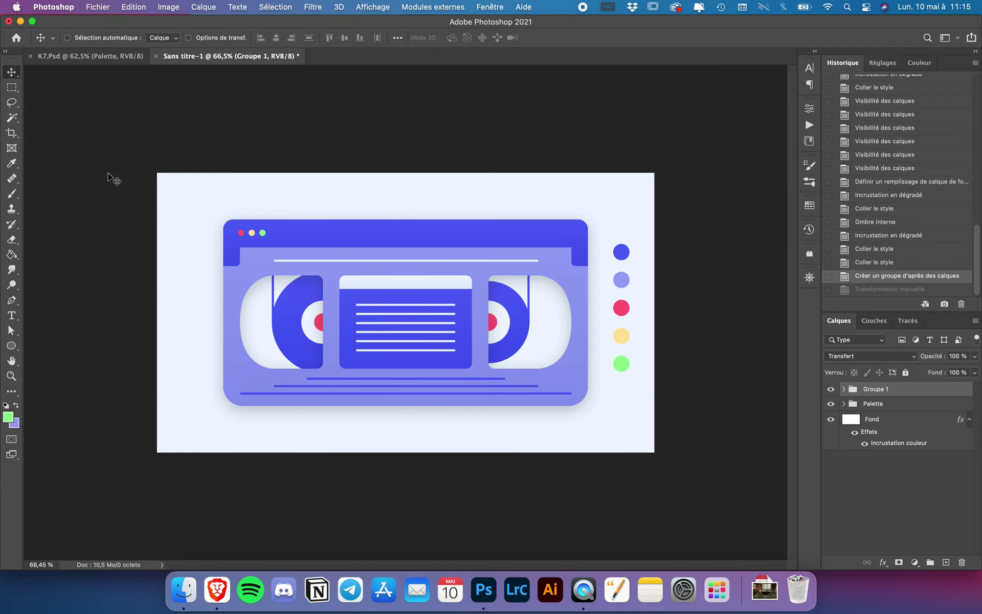
pyautogui.click(108, 56)
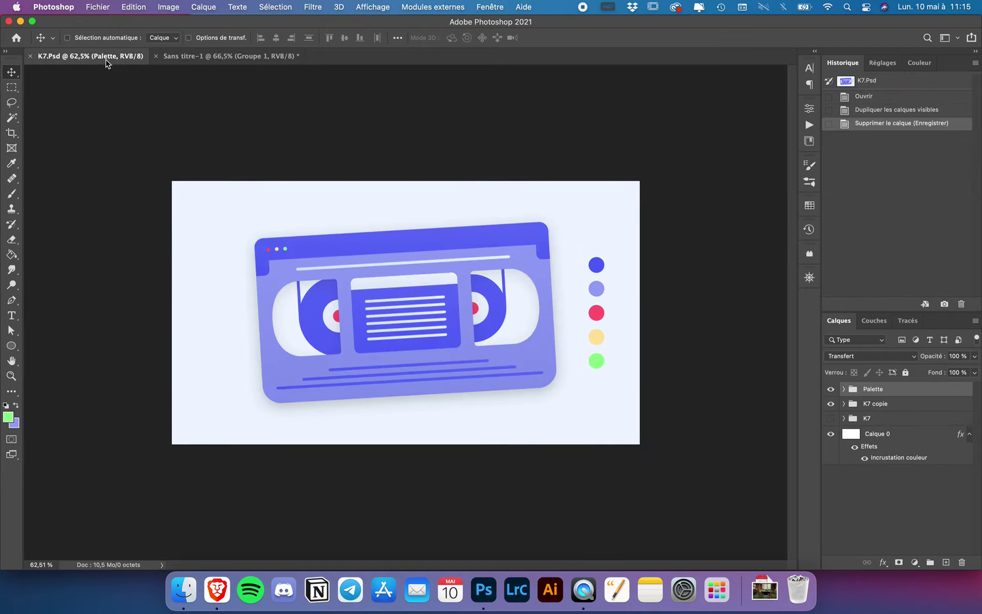
pyautogui.scroll(2, 182, 232)
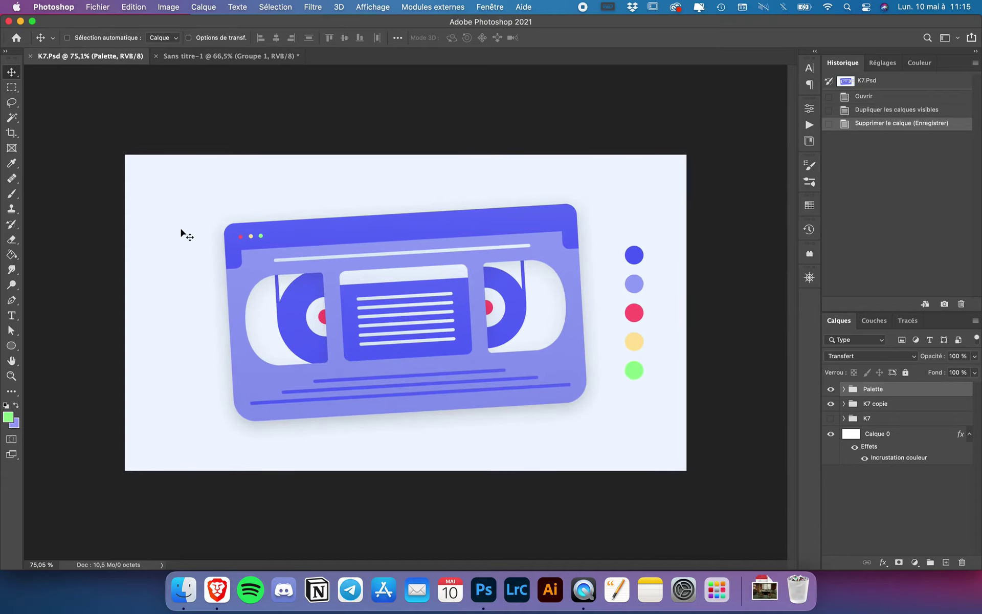